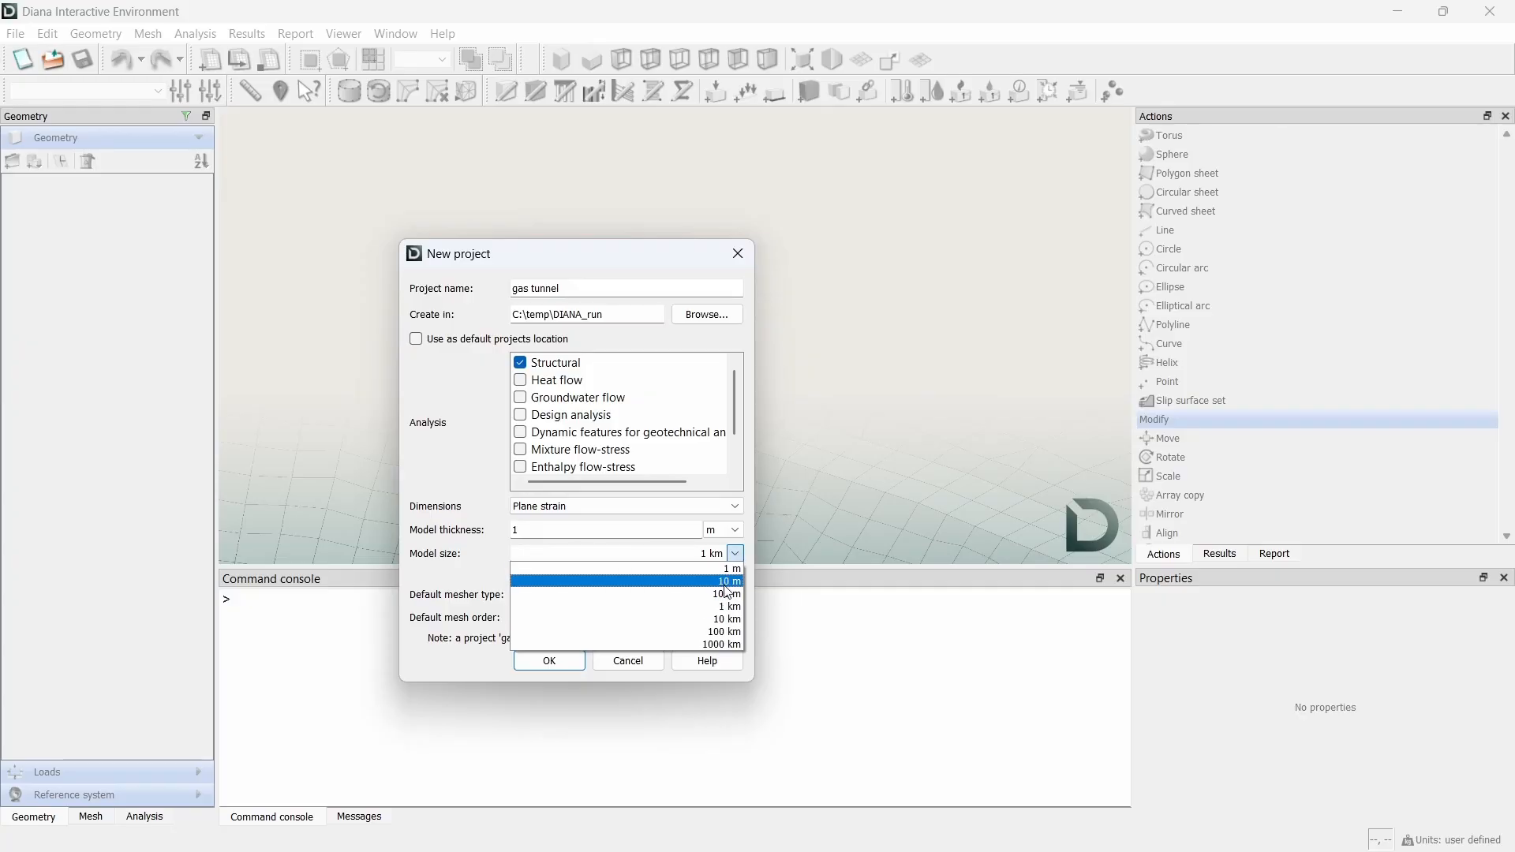
# Step: Set the project's model size to 100 m and default mesh order to Quadratic, and create the project
pyautogui.click(724, 594)
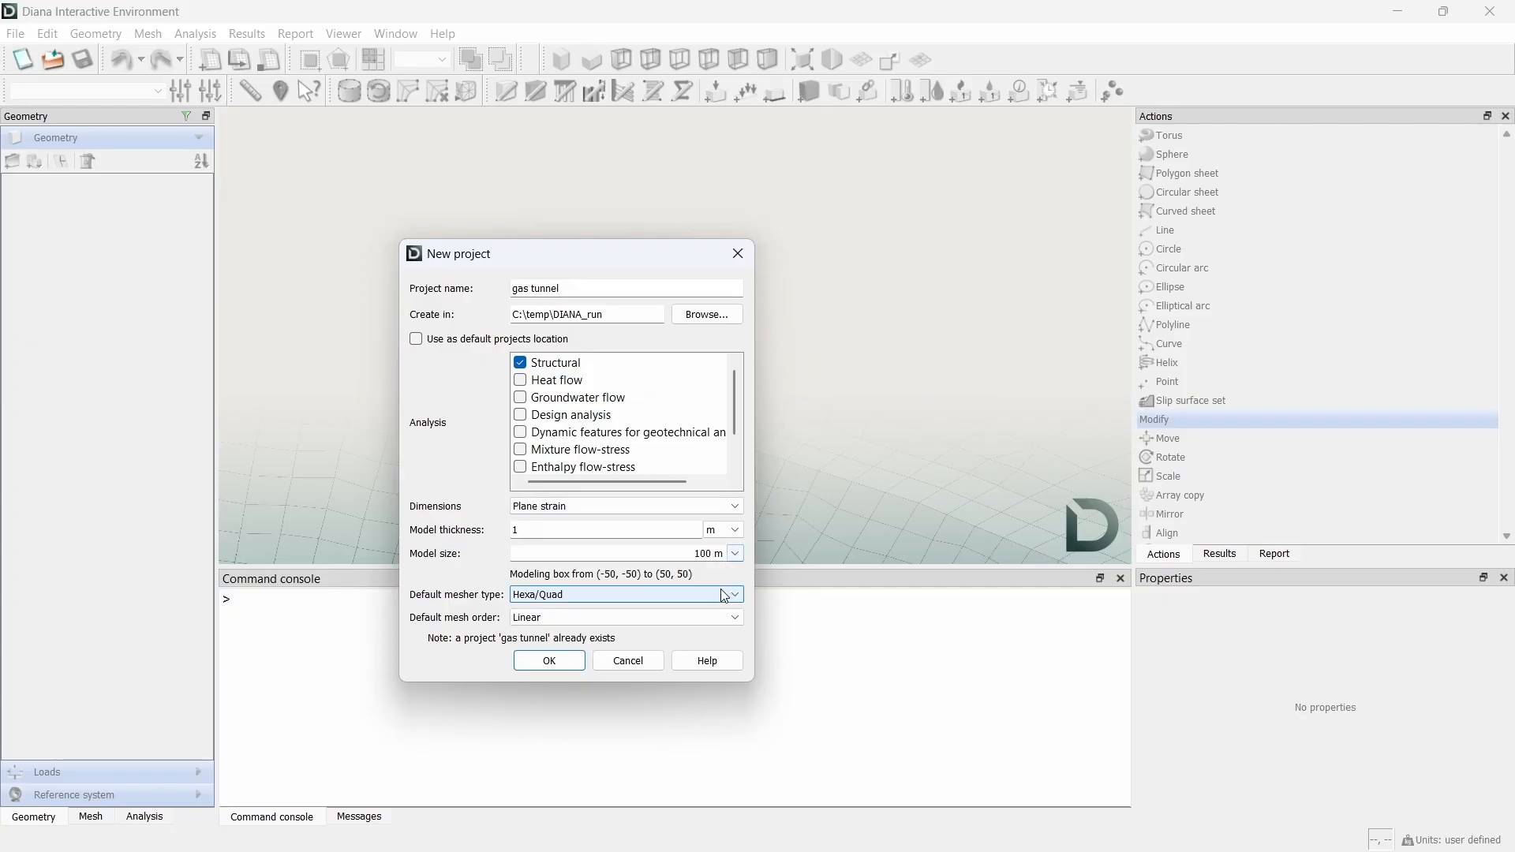
pyautogui.click(674, 617)
pyautogui.click(631, 644)
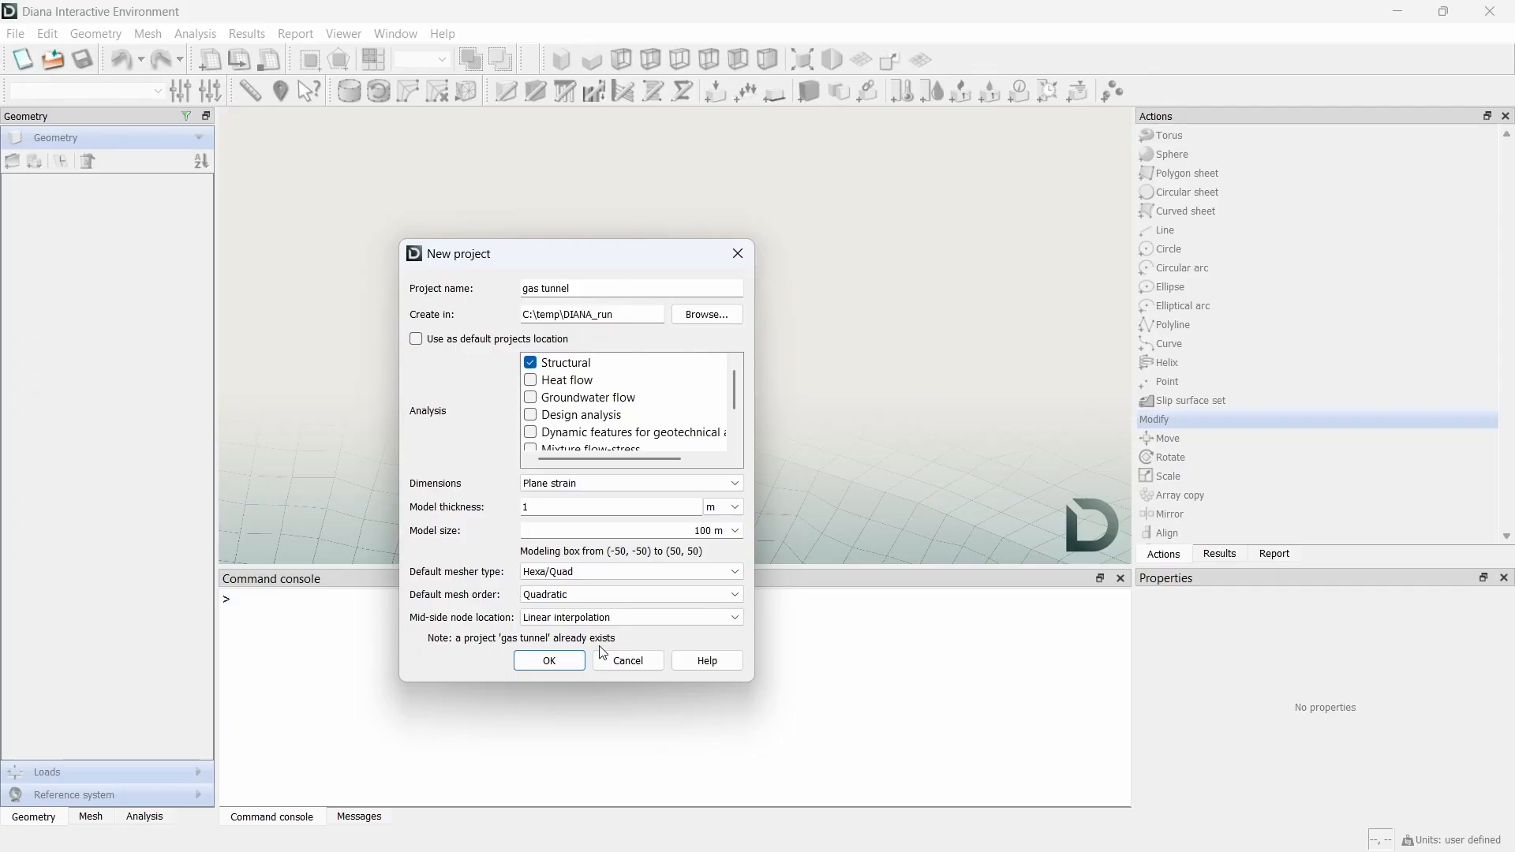
pyautogui.click(563, 662)
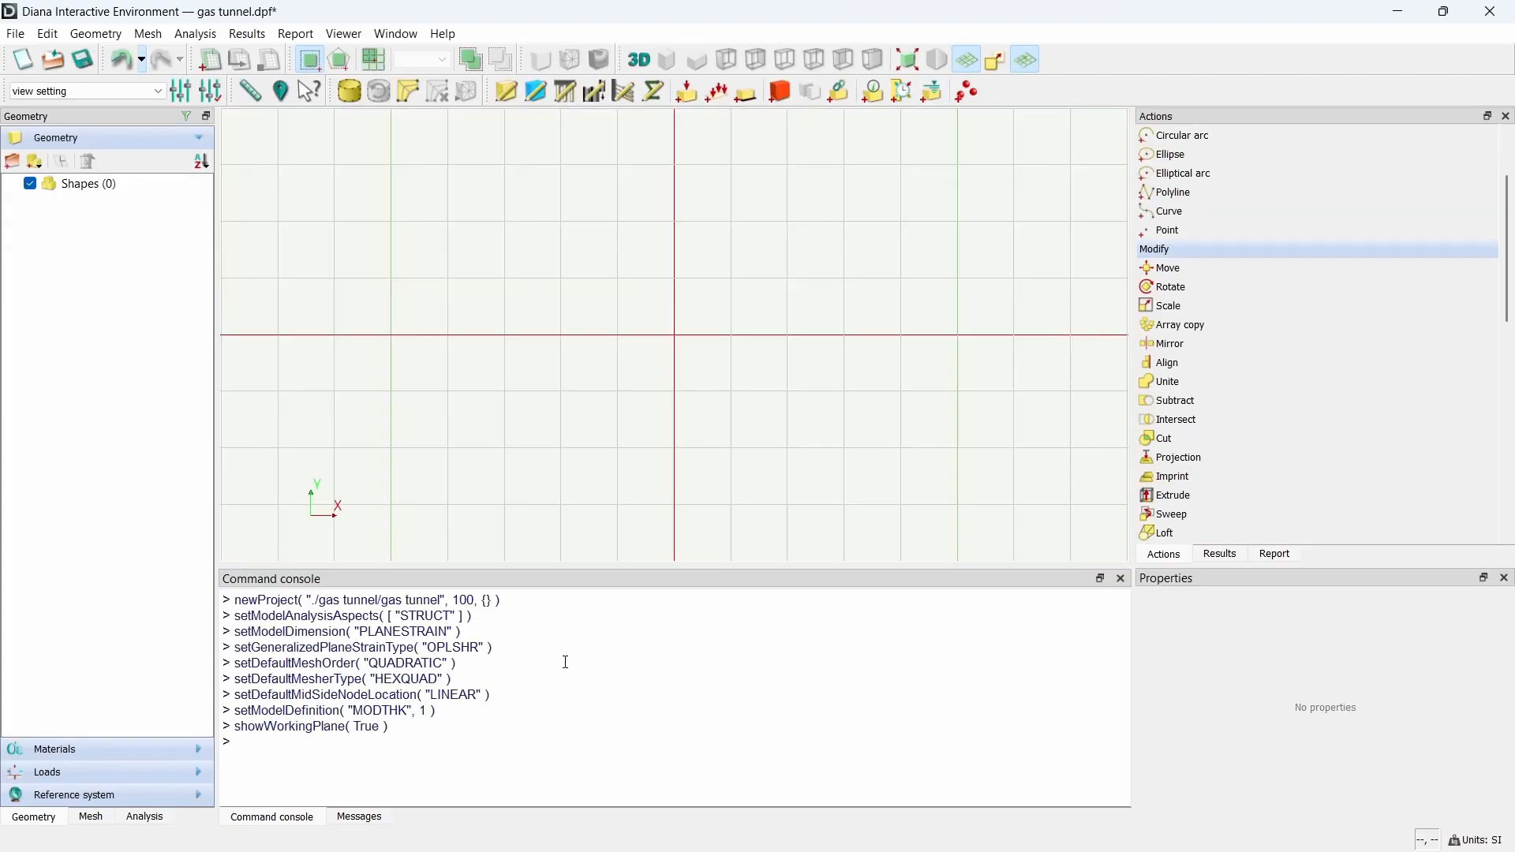
# Step: Hide the working plane grid and set the angle unit to degree
pyautogui.click(971, 63)
pyautogui.click(1470, 839)
pyautogui.click(1417, 787)
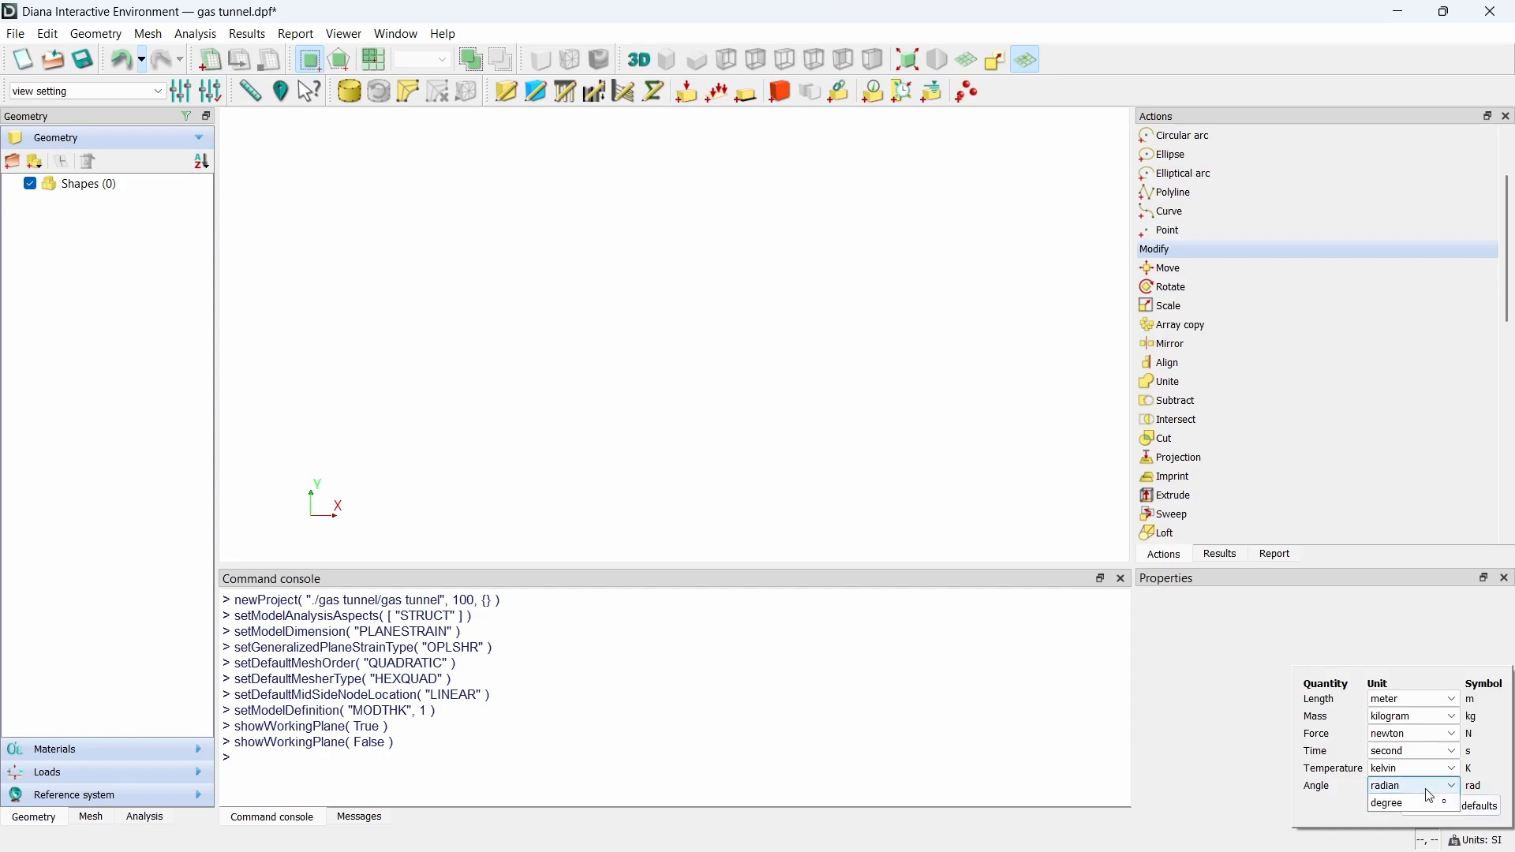
pyautogui.click(1418, 821)
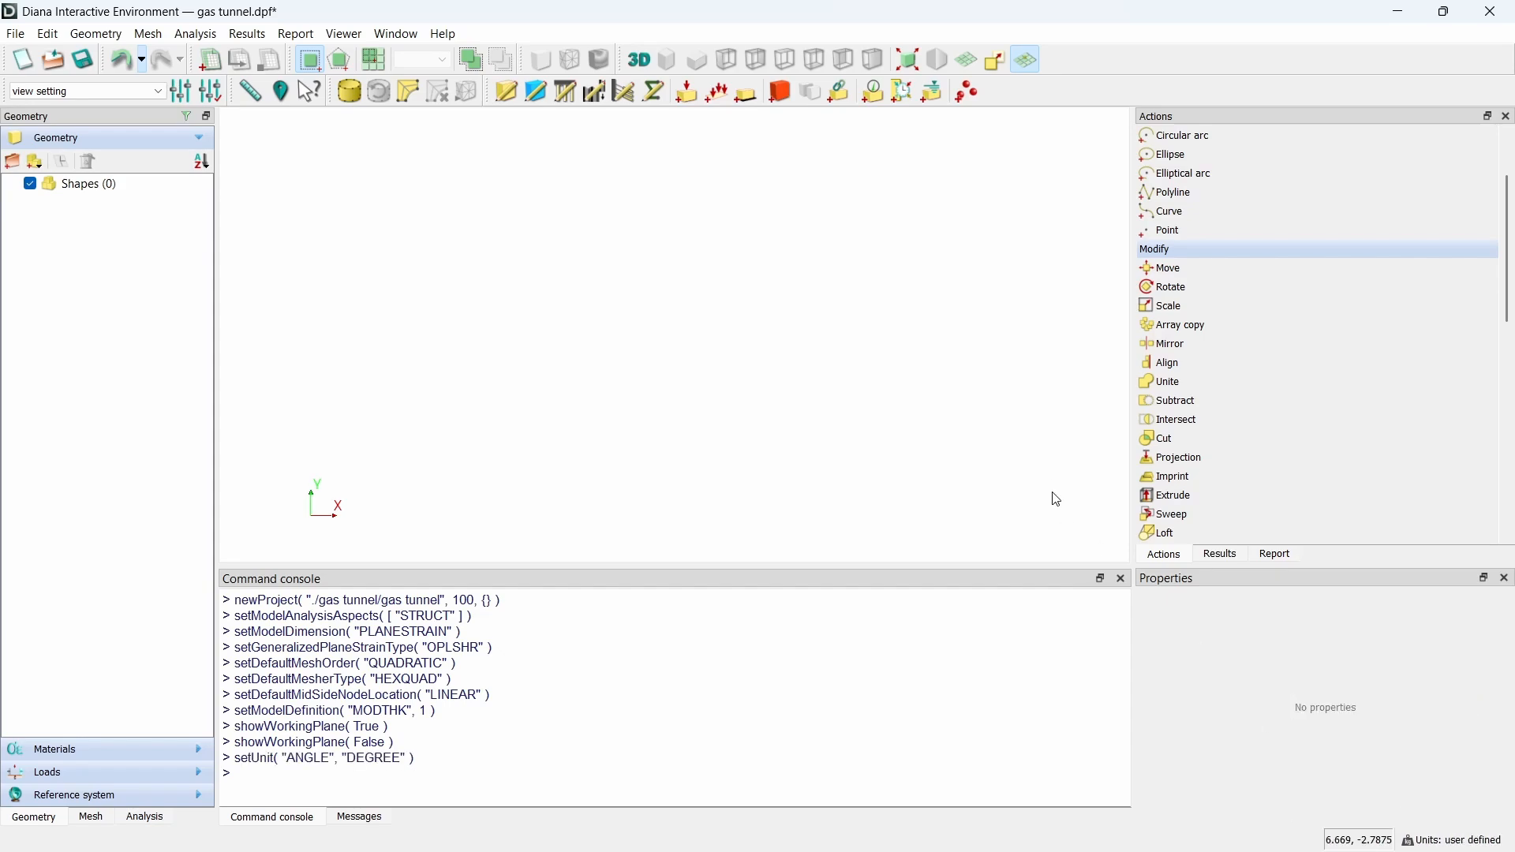
# Step: Run the pasted createSheet commands in the console to create the tunnel, innerL, innerR and innerC sheets
pyautogui.scroll(2, 1190, 300)
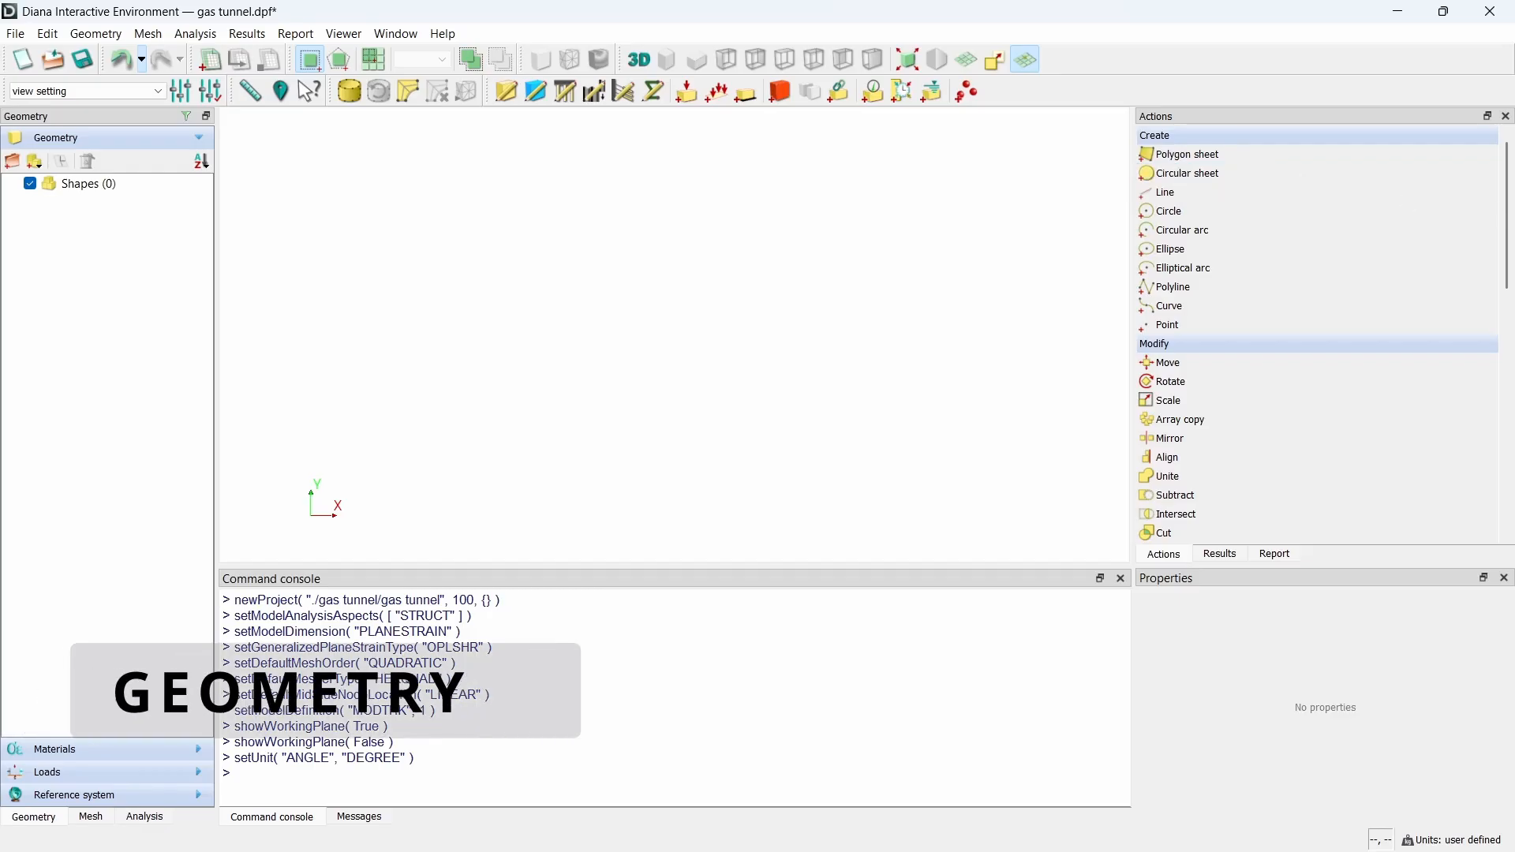
pyautogui.click(291, 783)
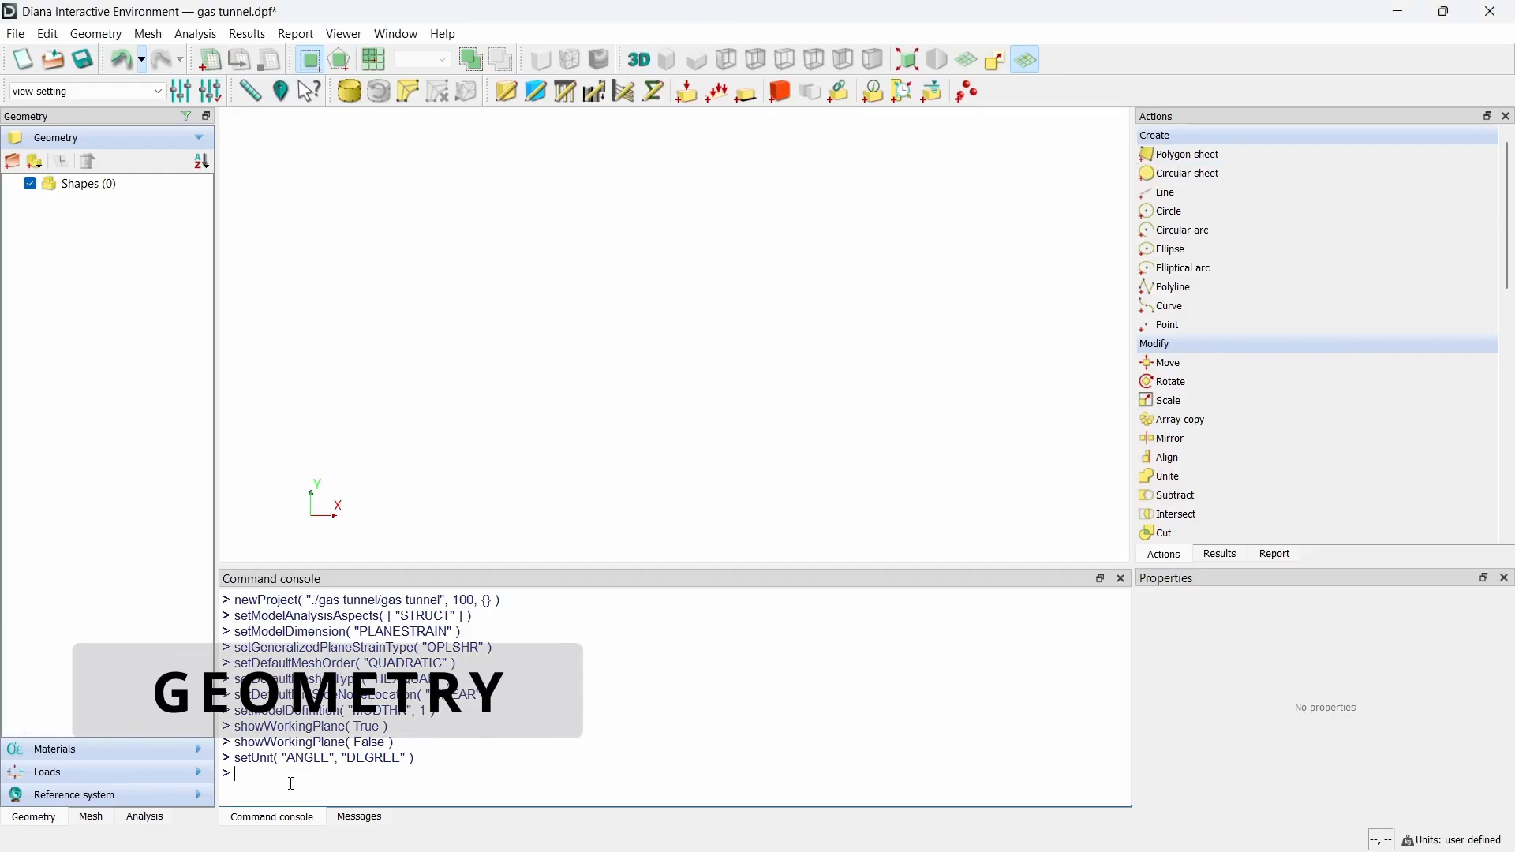
pyautogui.hotkey('ctrl', 'v')
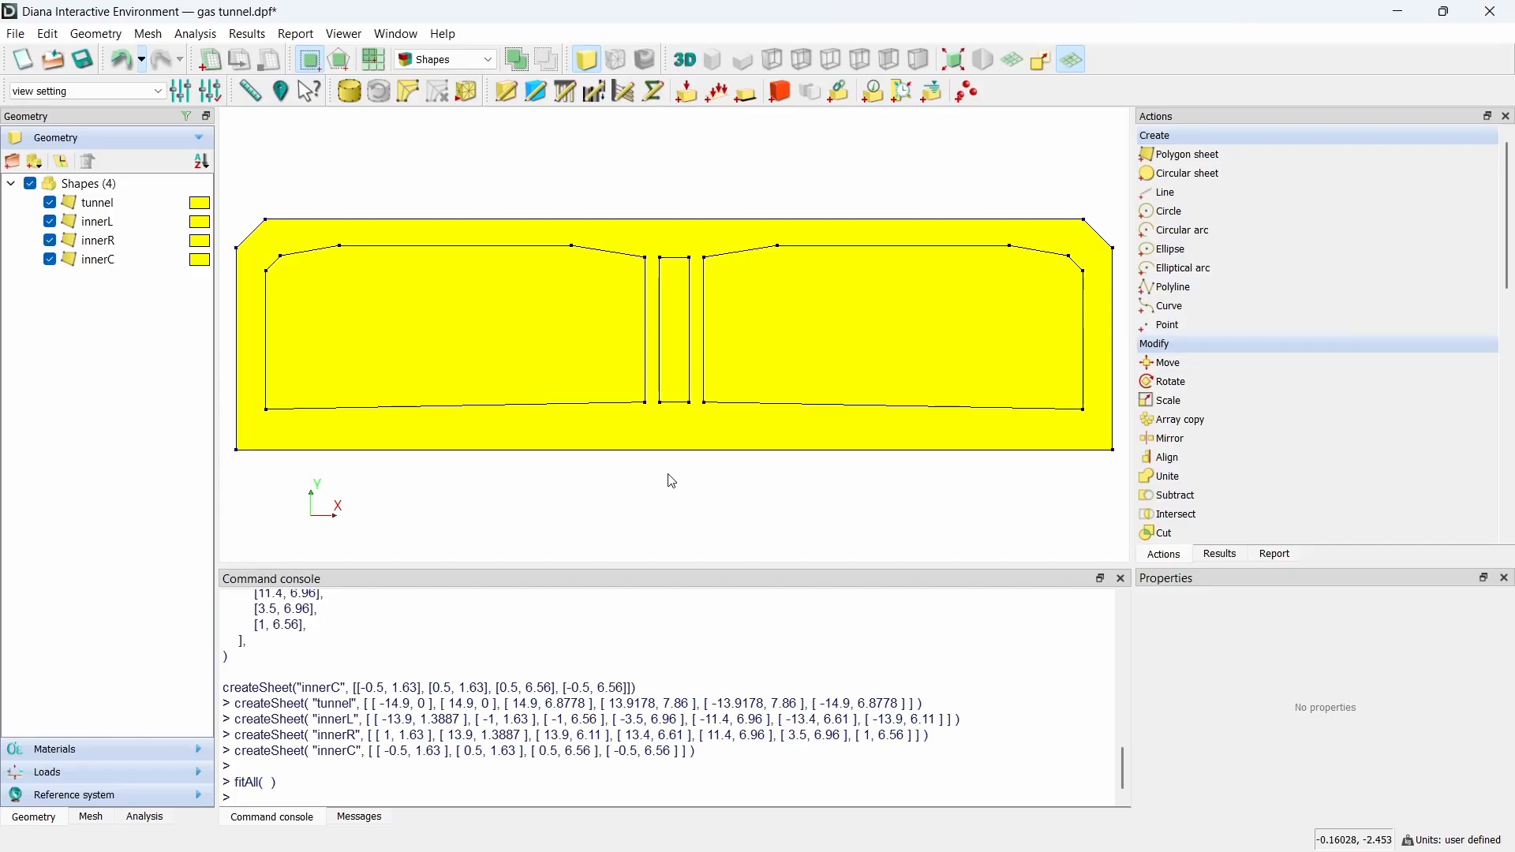
# Step: Subtract the innerL, innerC and innerR sheets from the tunnel sheet
pyautogui.click(1198, 502)
pyautogui.click(693, 234)
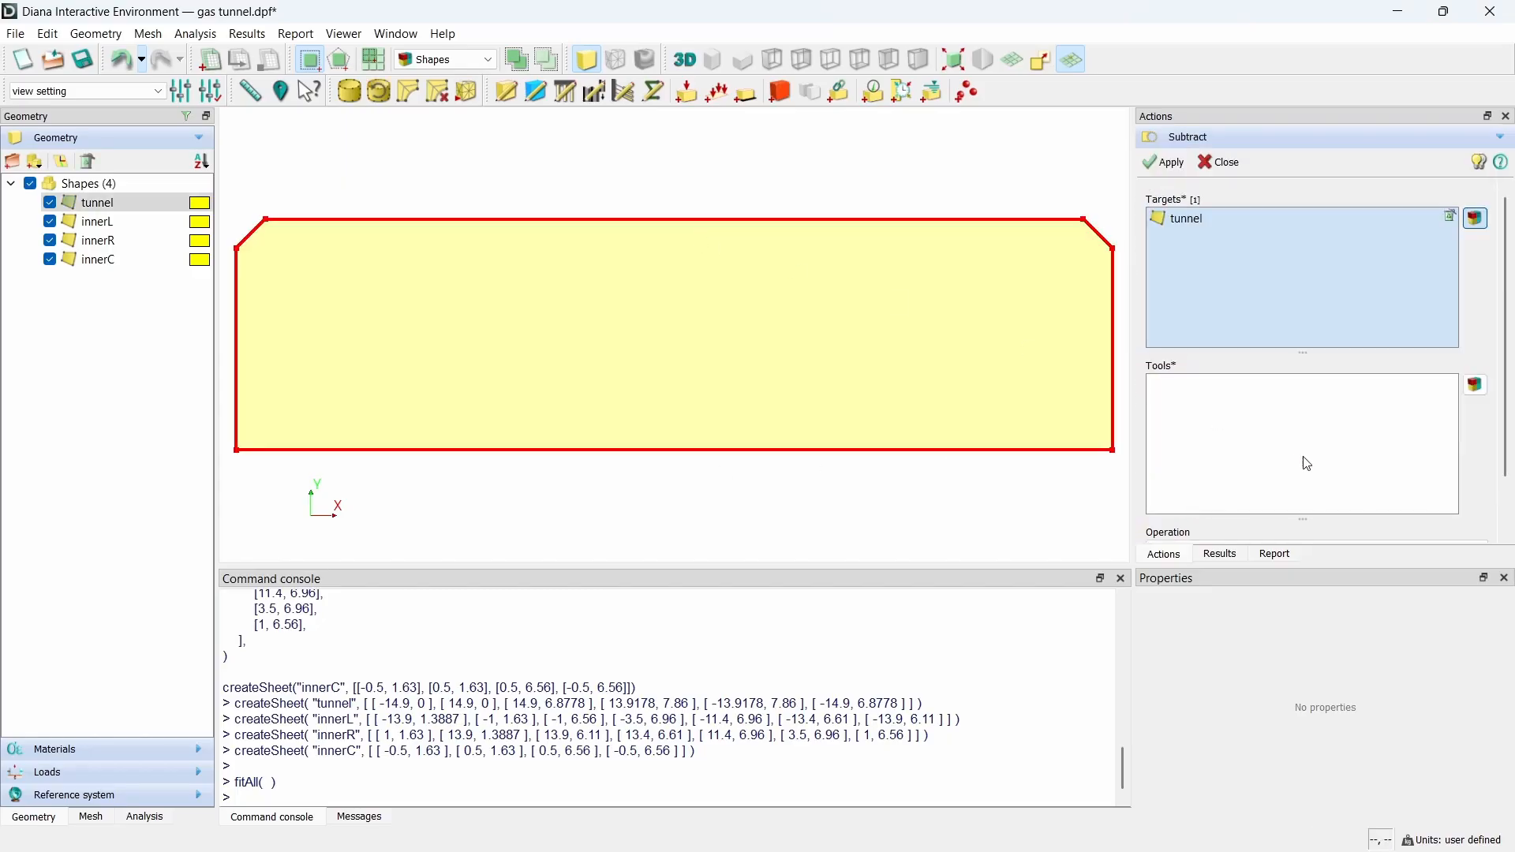
pyautogui.click(1305, 464)
pyautogui.click(475, 343)
pyautogui.click(692, 339)
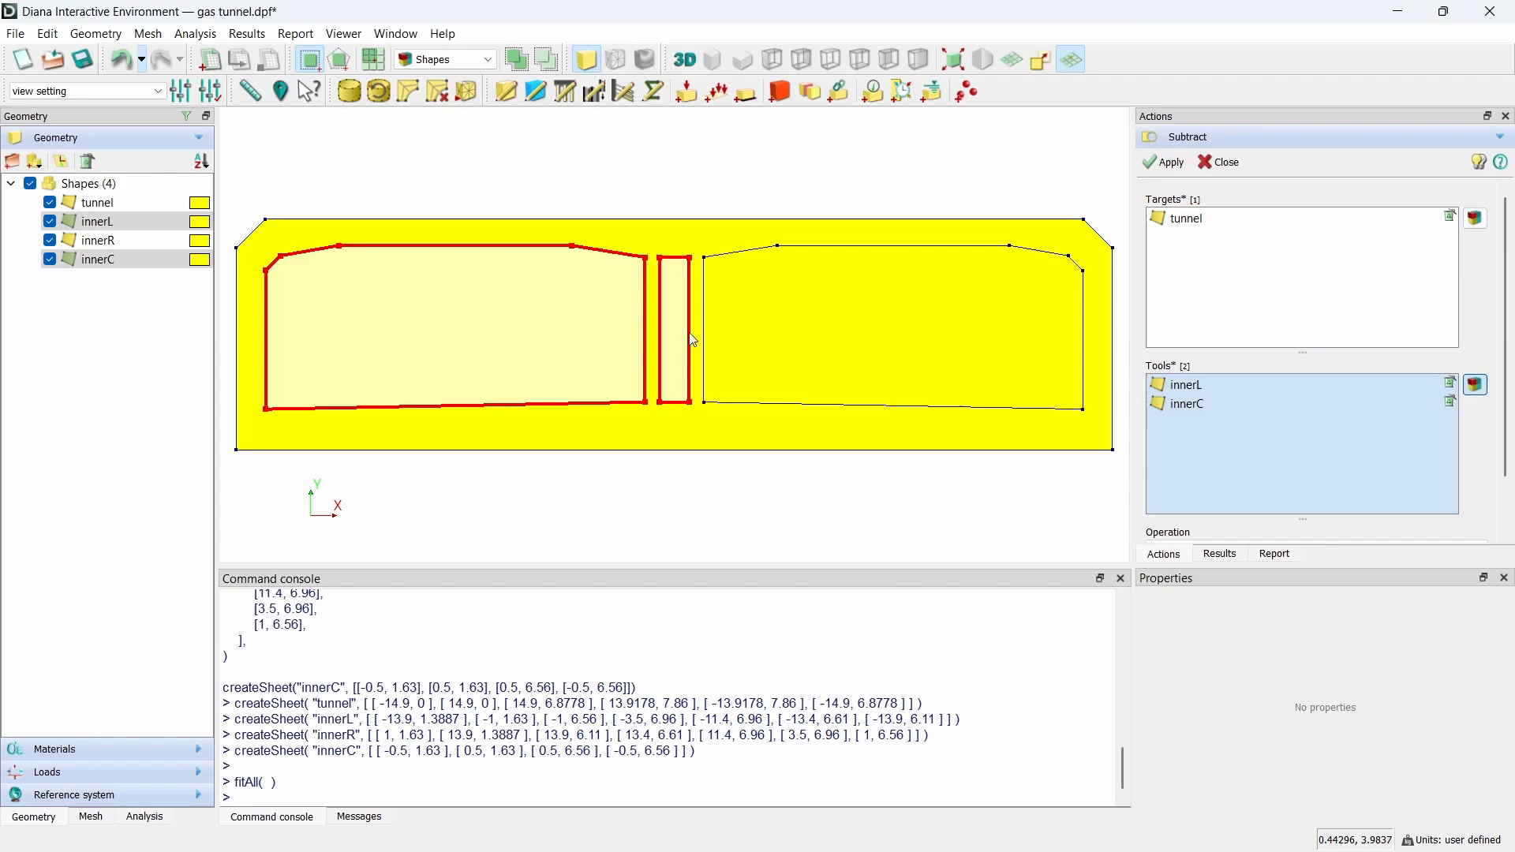
pyautogui.click(826, 338)
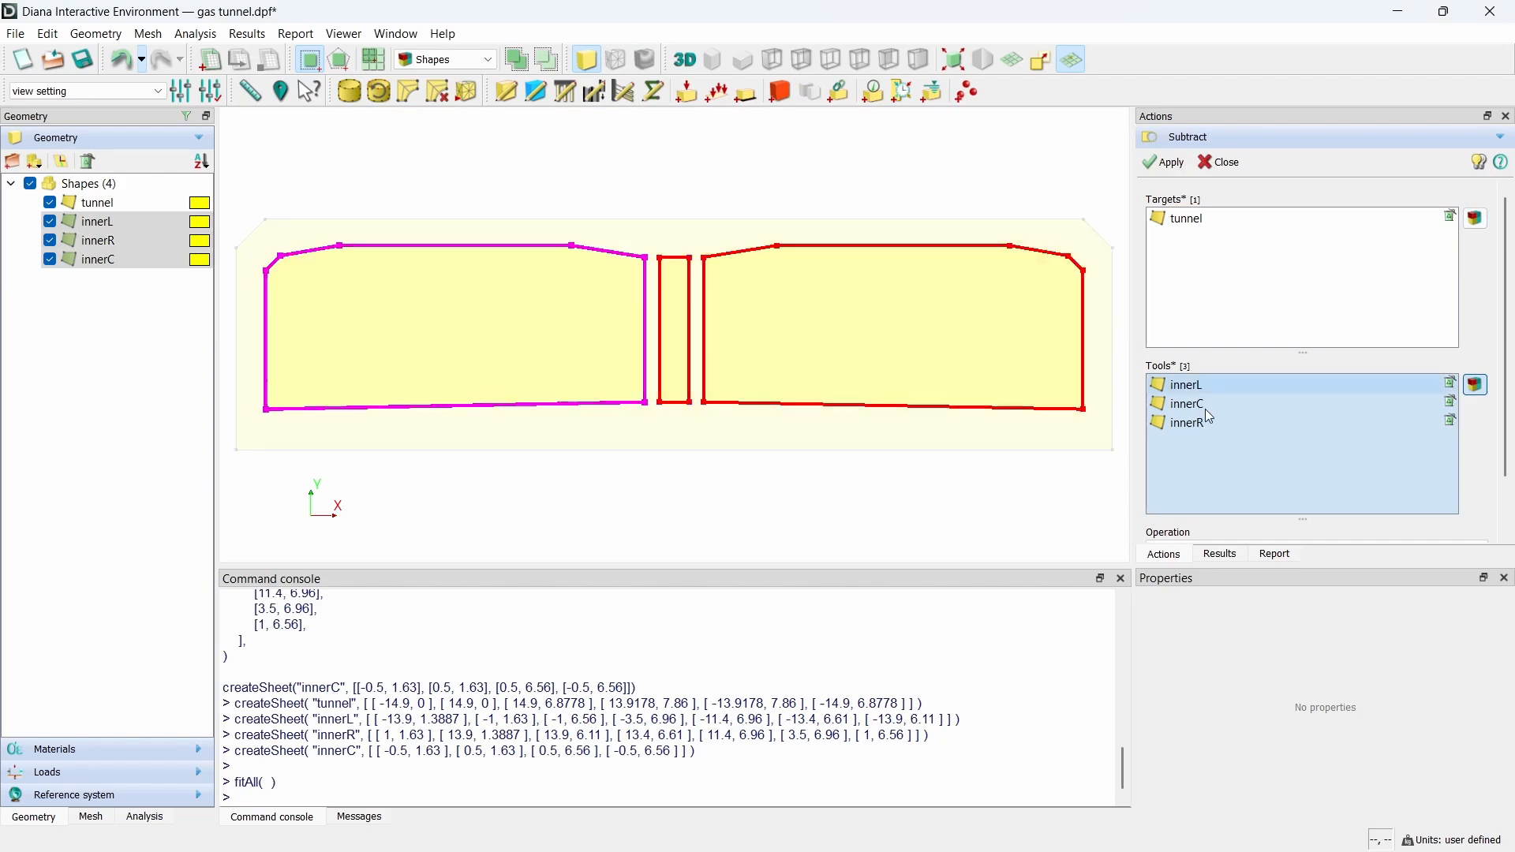
pyautogui.click(1188, 167)
pyautogui.click(1215, 164)
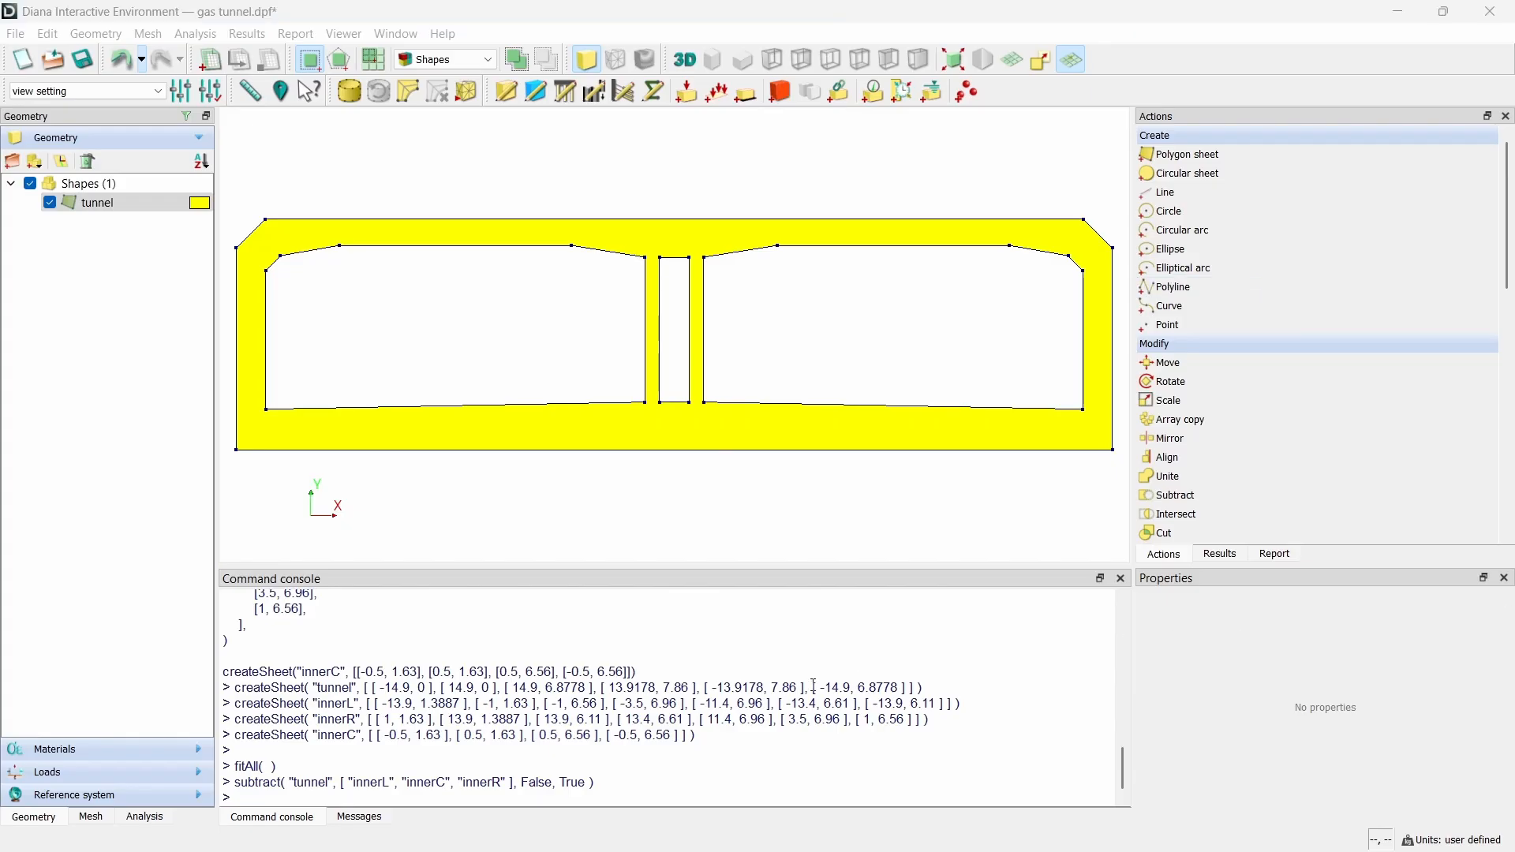
# Step: Run the pasted createLine commands in the console to create reinforcement lines re1 to re19
pyautogui.click(397, 796)
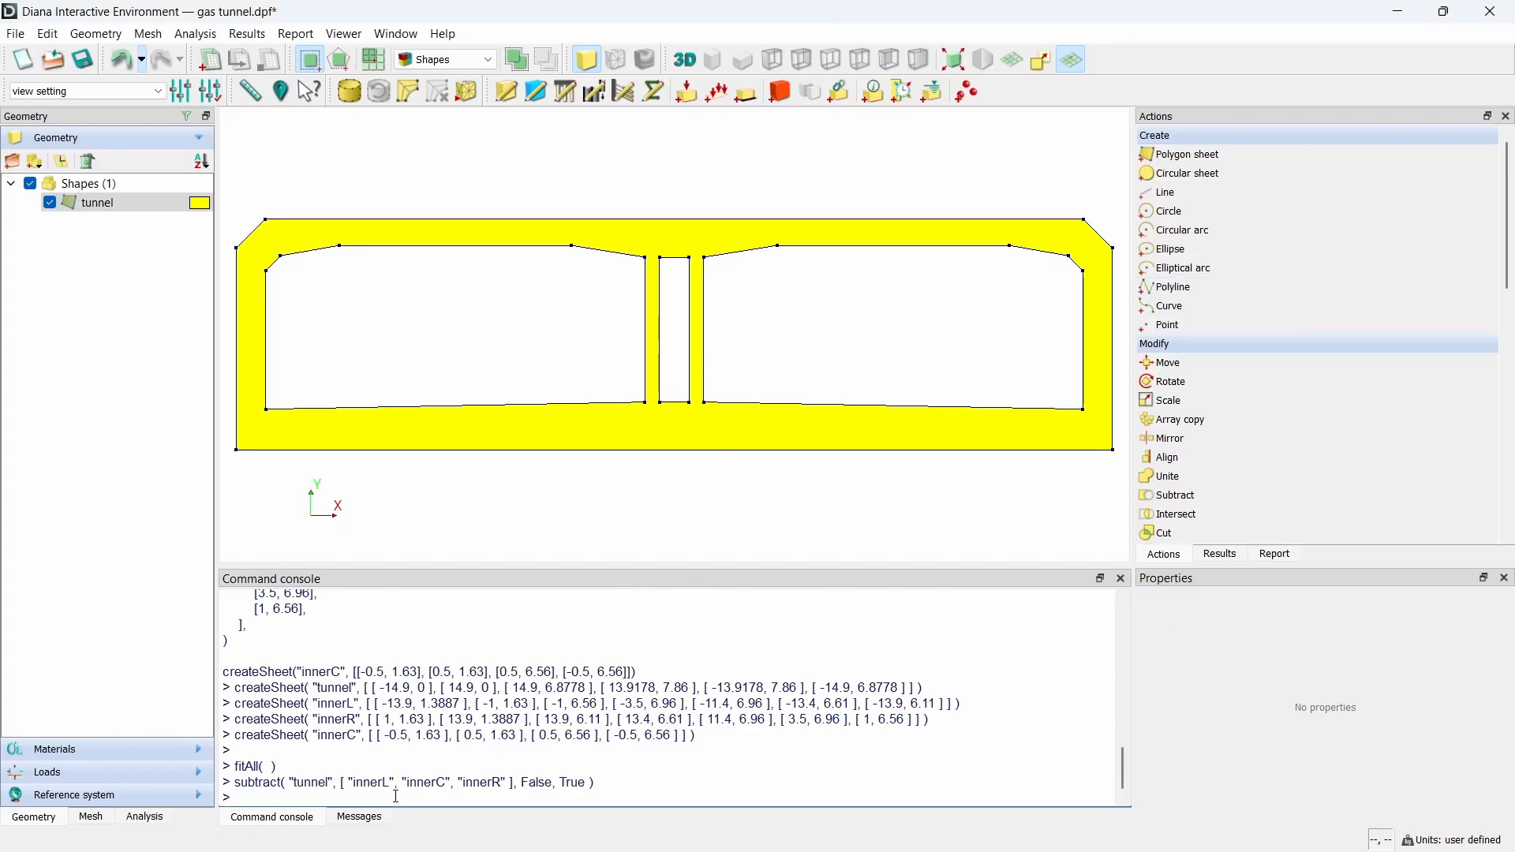
pyautogui.hotkey('ctrl', 'v')
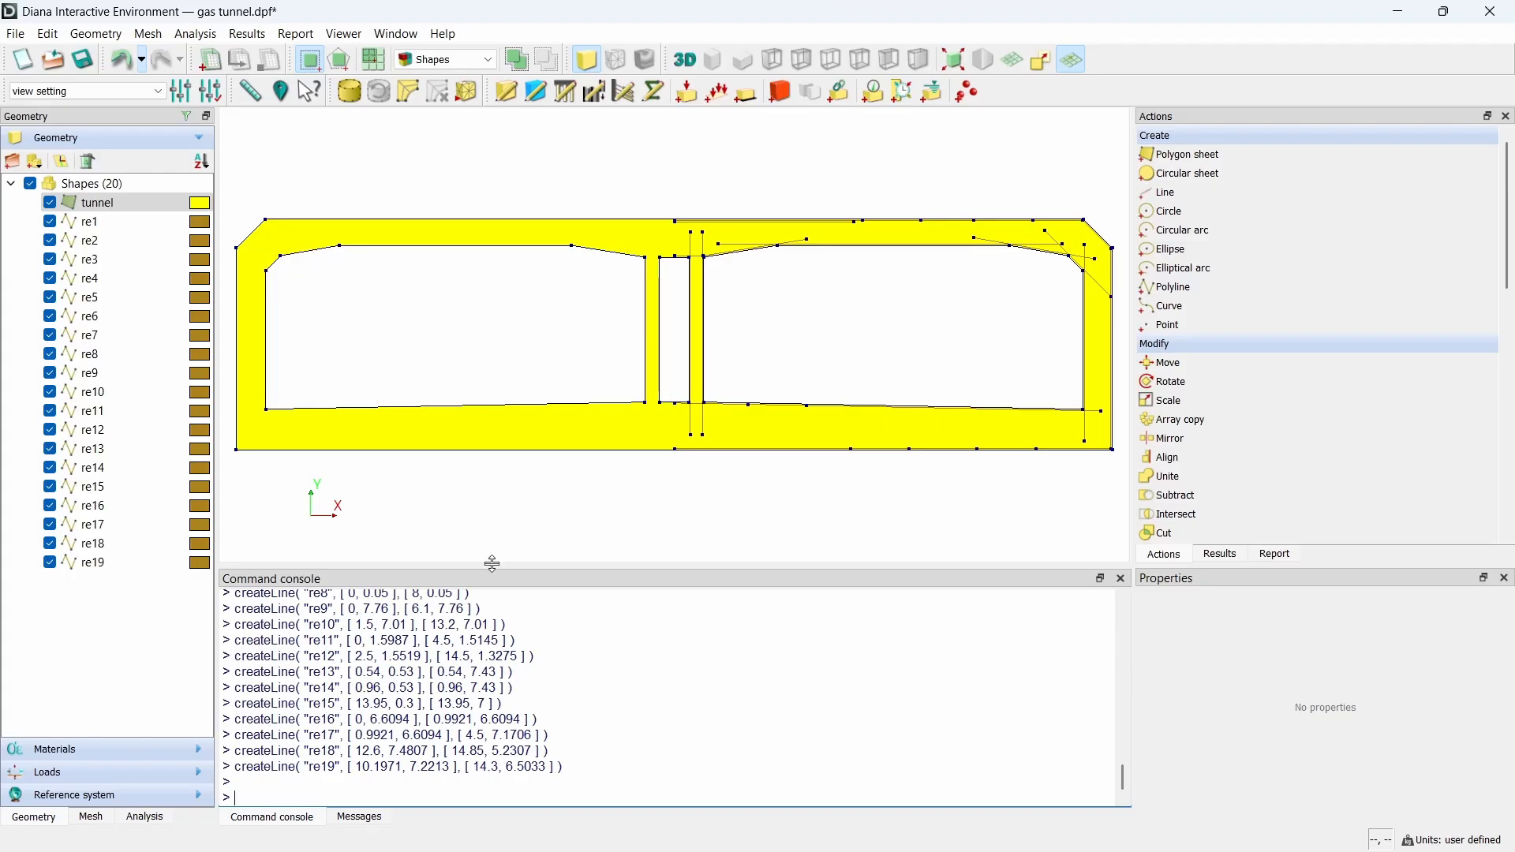
pyautogui.click(118, 222)
pyautogui.keyDown('shift'); pyautogui.click(124, 262); pyautogui.keyUp('shift')
pyautogui.rightClick(125, 263)
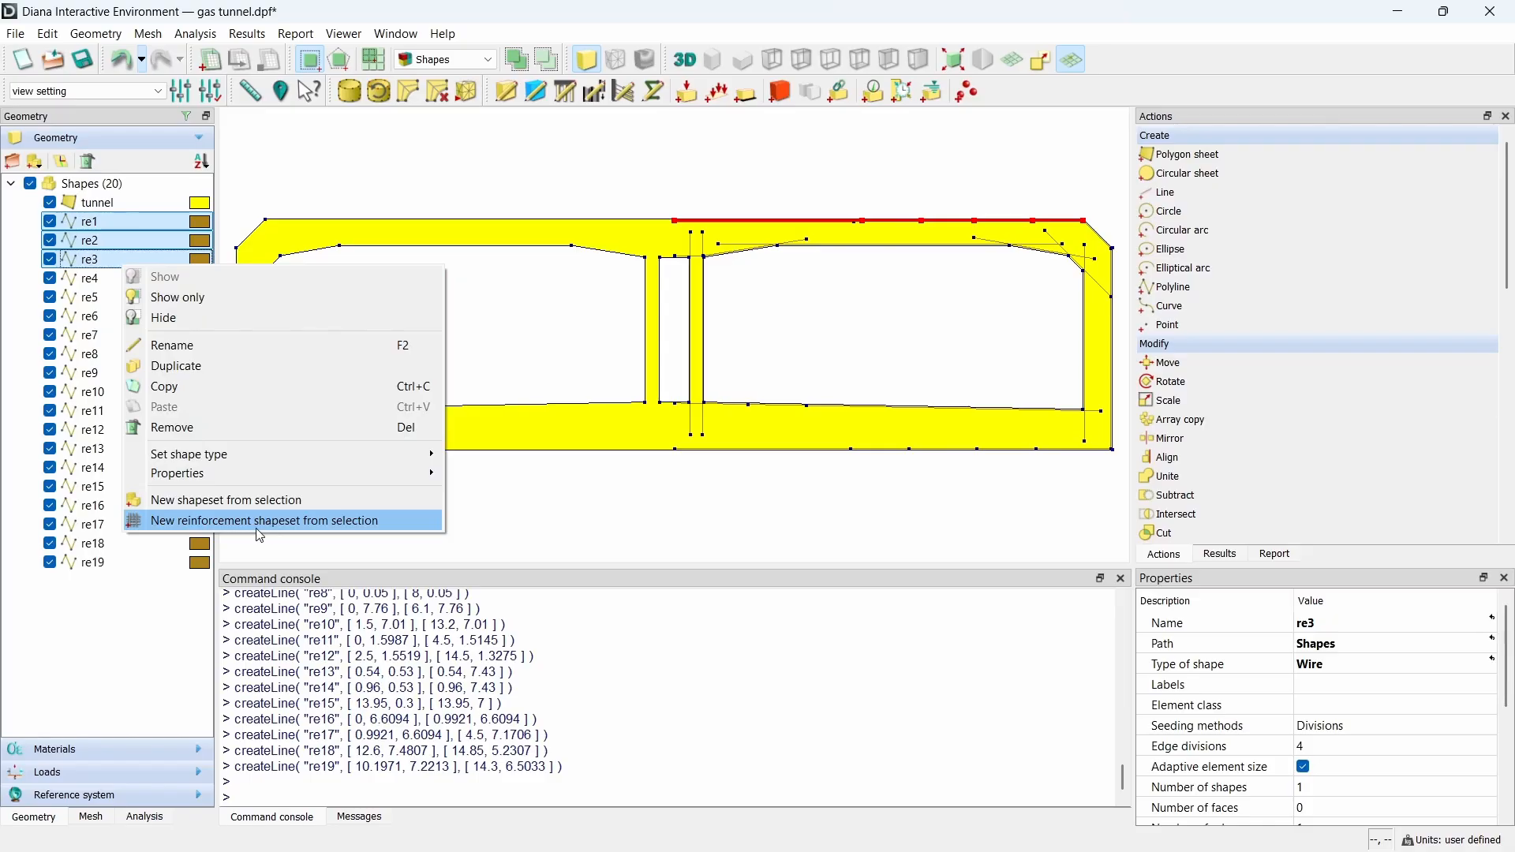
pyautogui.click(103, 662)
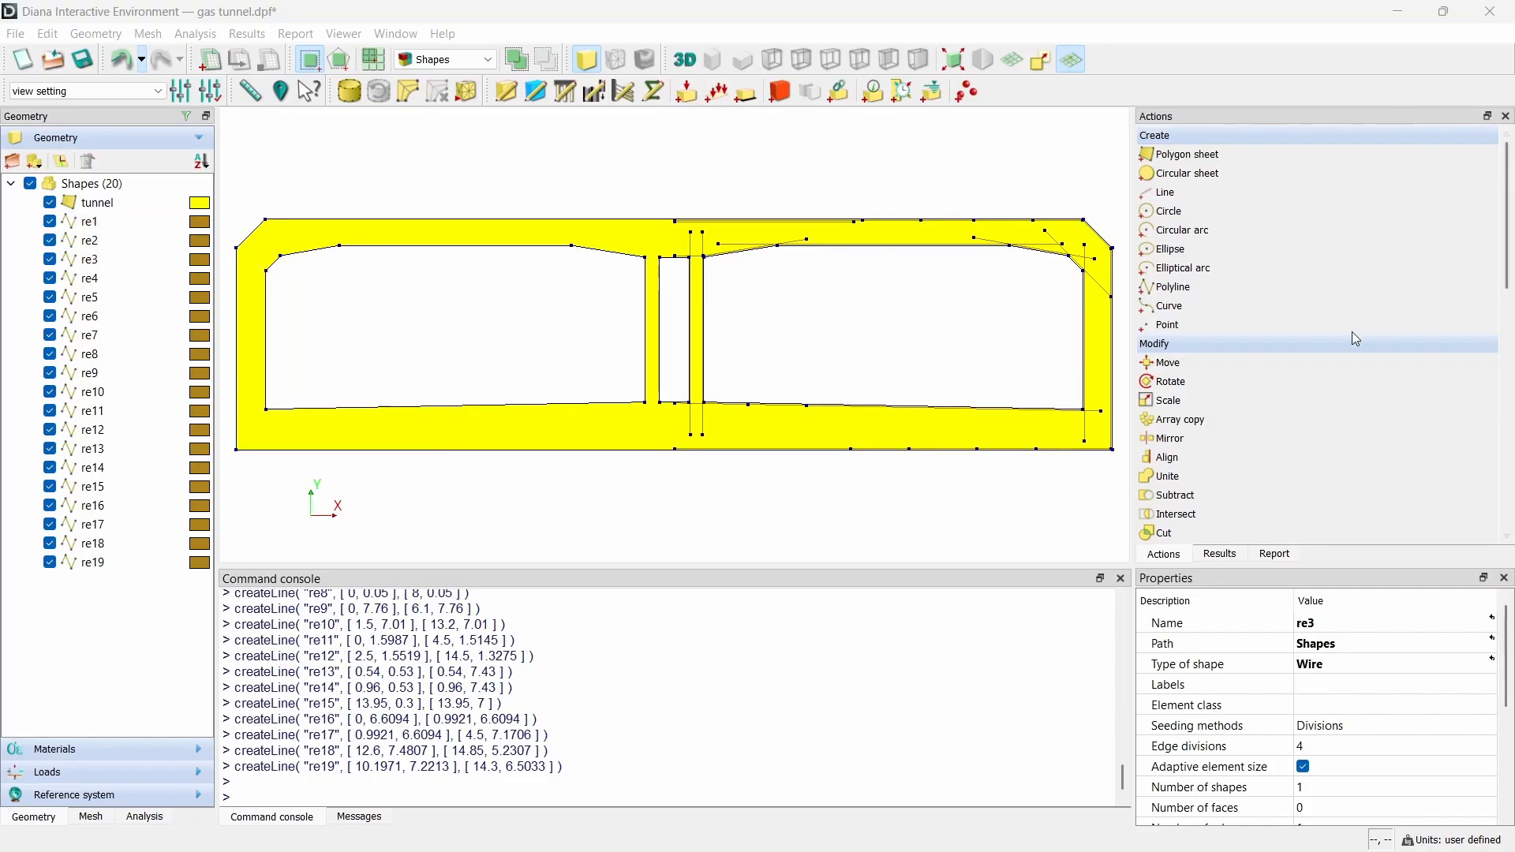
# Step: Run the pasted addSet and moveToShapeSet commands in the console to group the lines into reinforcement sets reinfo sec 1 to 9
pyautogui.click(480, 795)
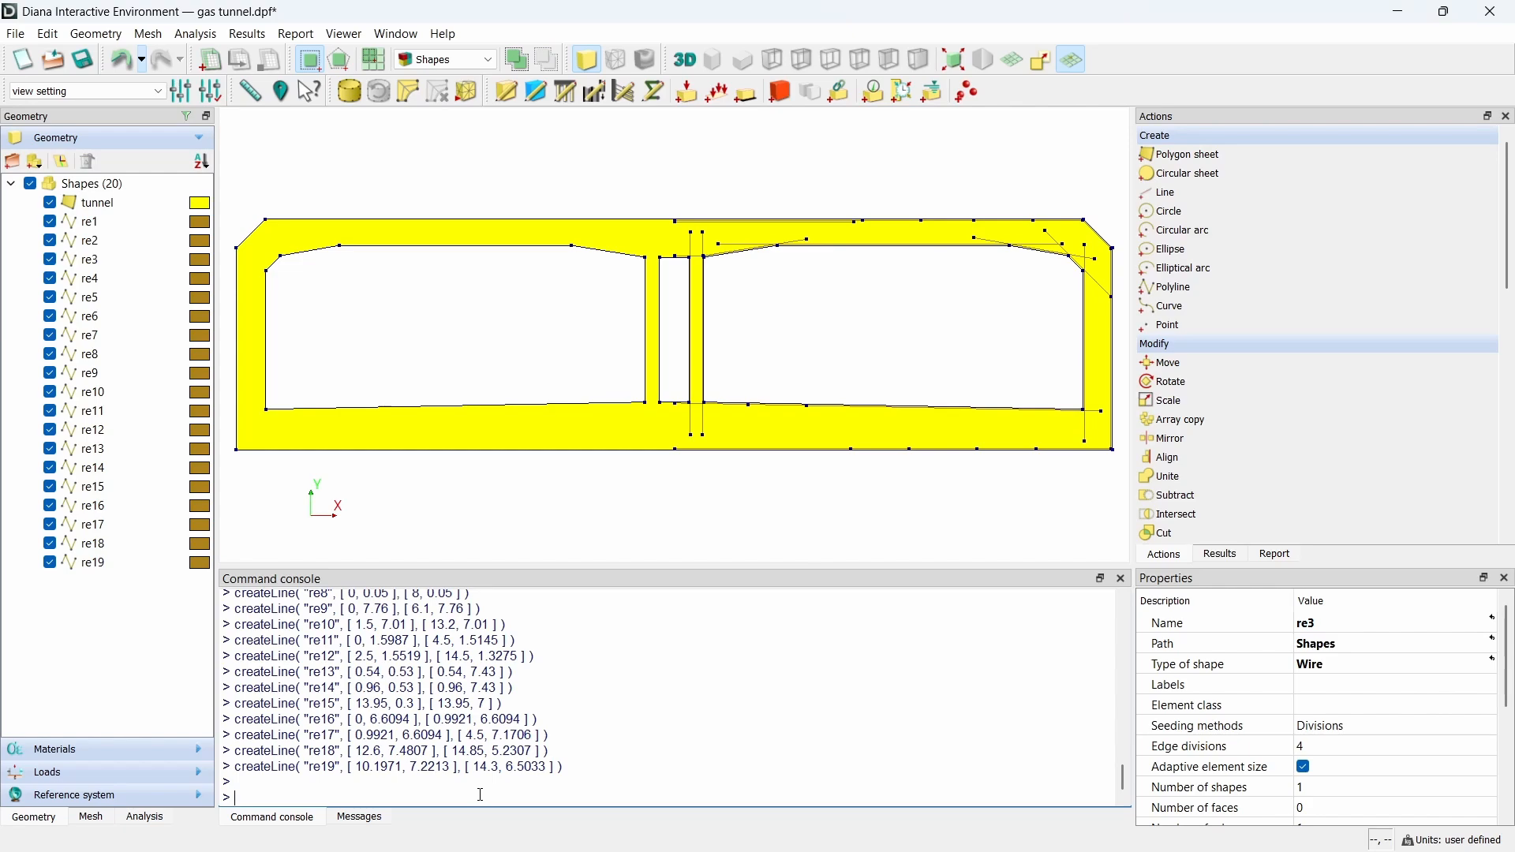
pyautogui.hotkey('ctrl', 'v')
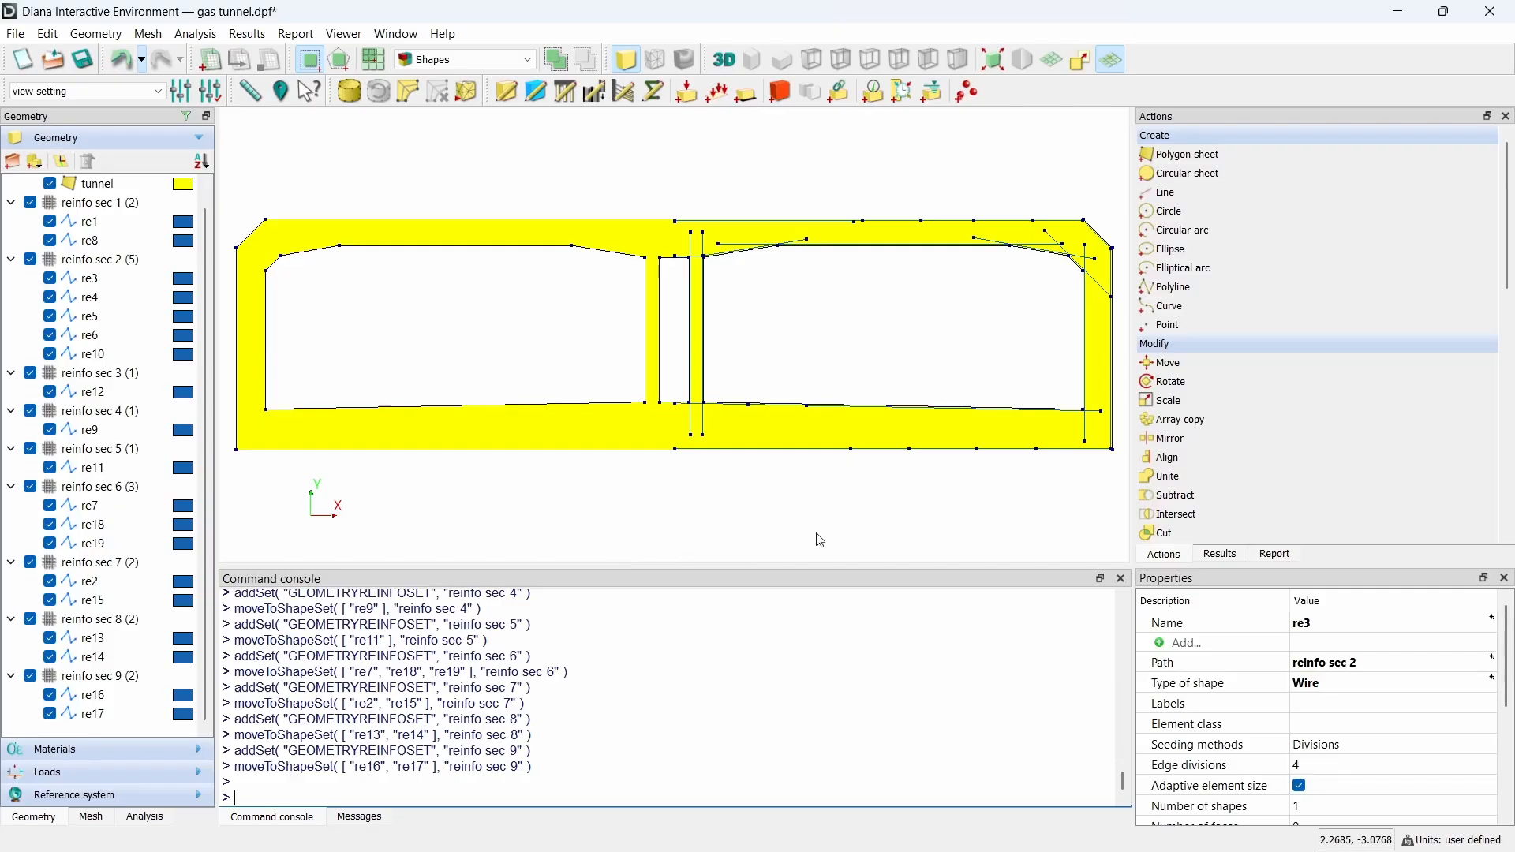
# Step: Mirror all reinforcement lines of reinfo sec 1 to 9 in the X direction about pivot 0 0, keeping the originals
pyautogui.click(1164, 439)
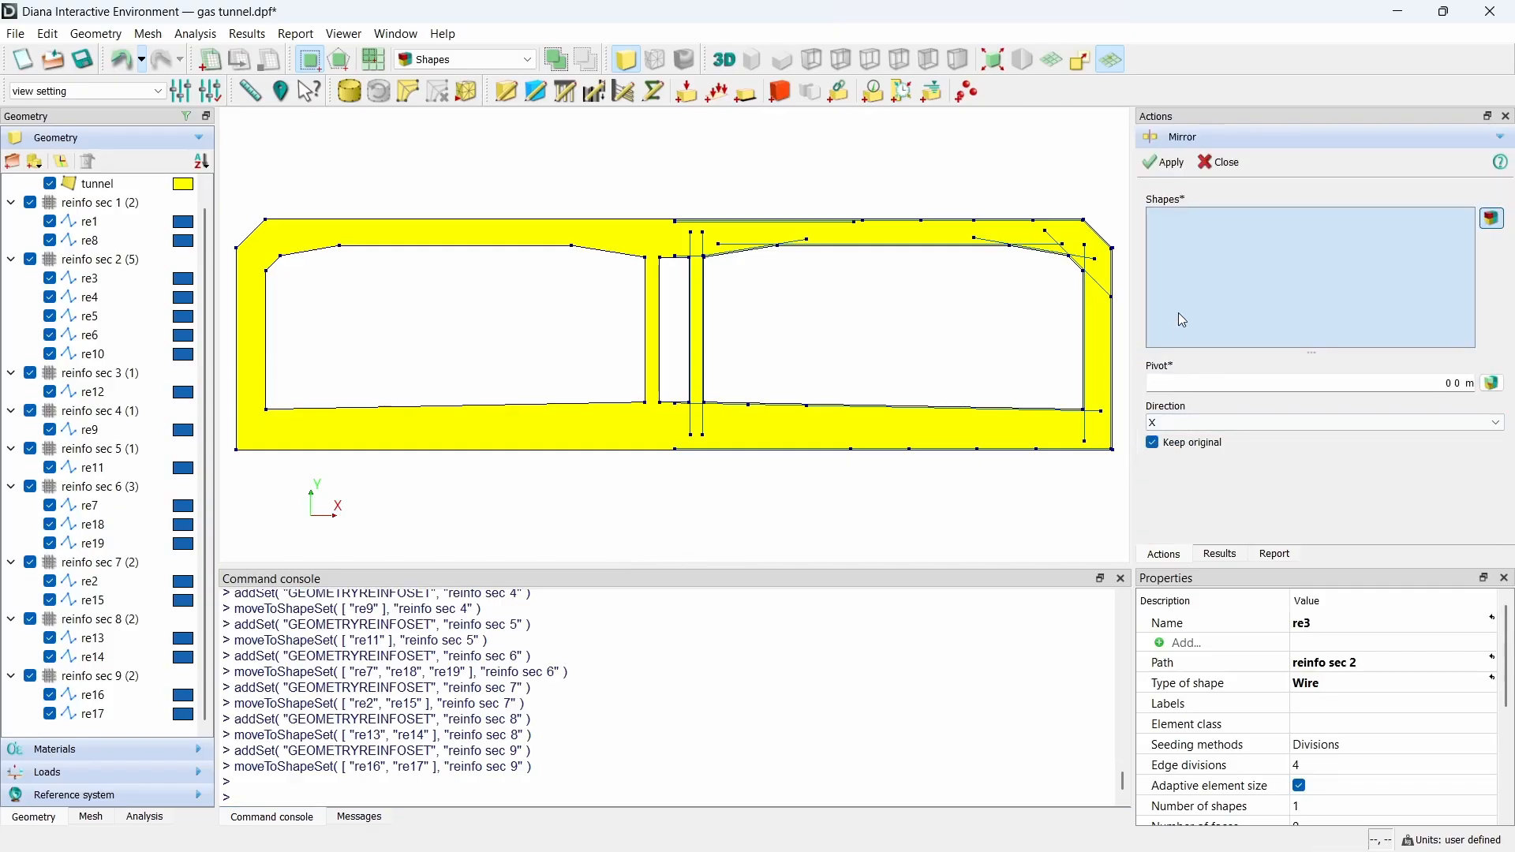
pyautogui.click(126, 204)
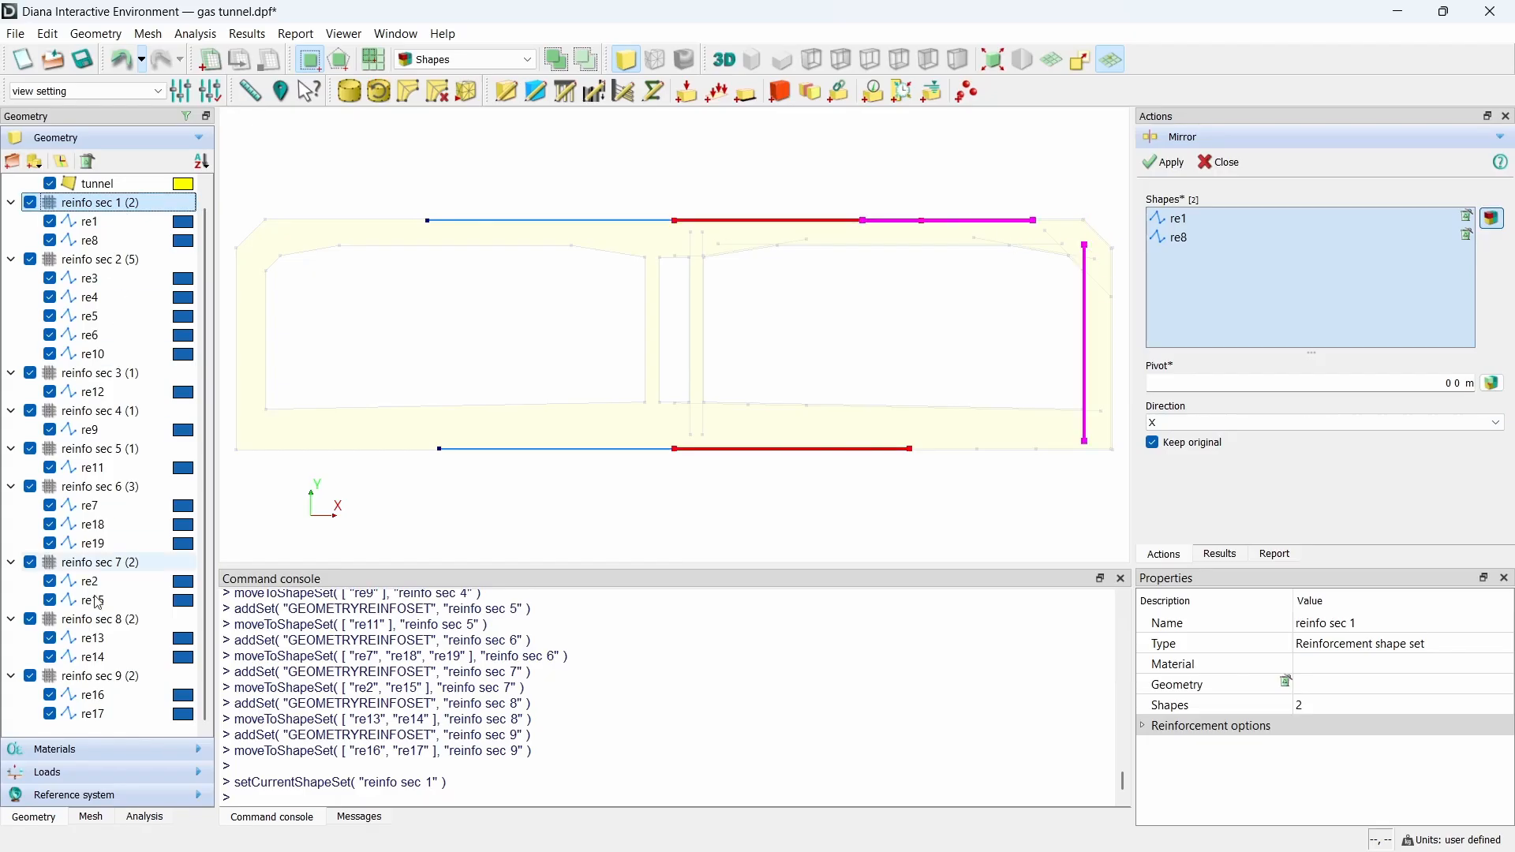
pyautogui.keyDown('shift'); pyautogui.click(100, 715); pyautogui.keyUp('shift')
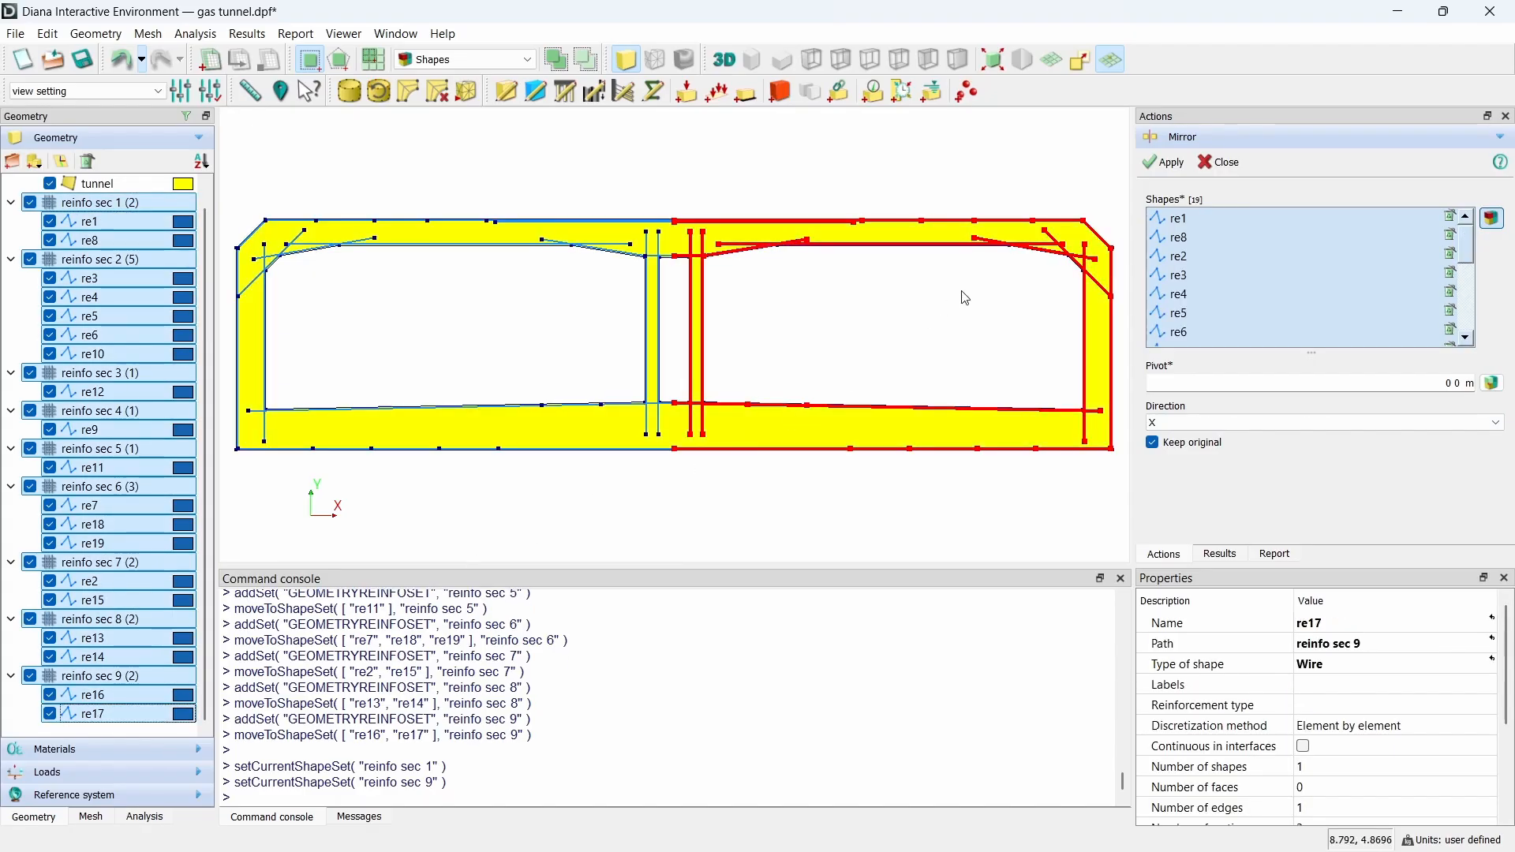
pyautogui.click(1162, 165)
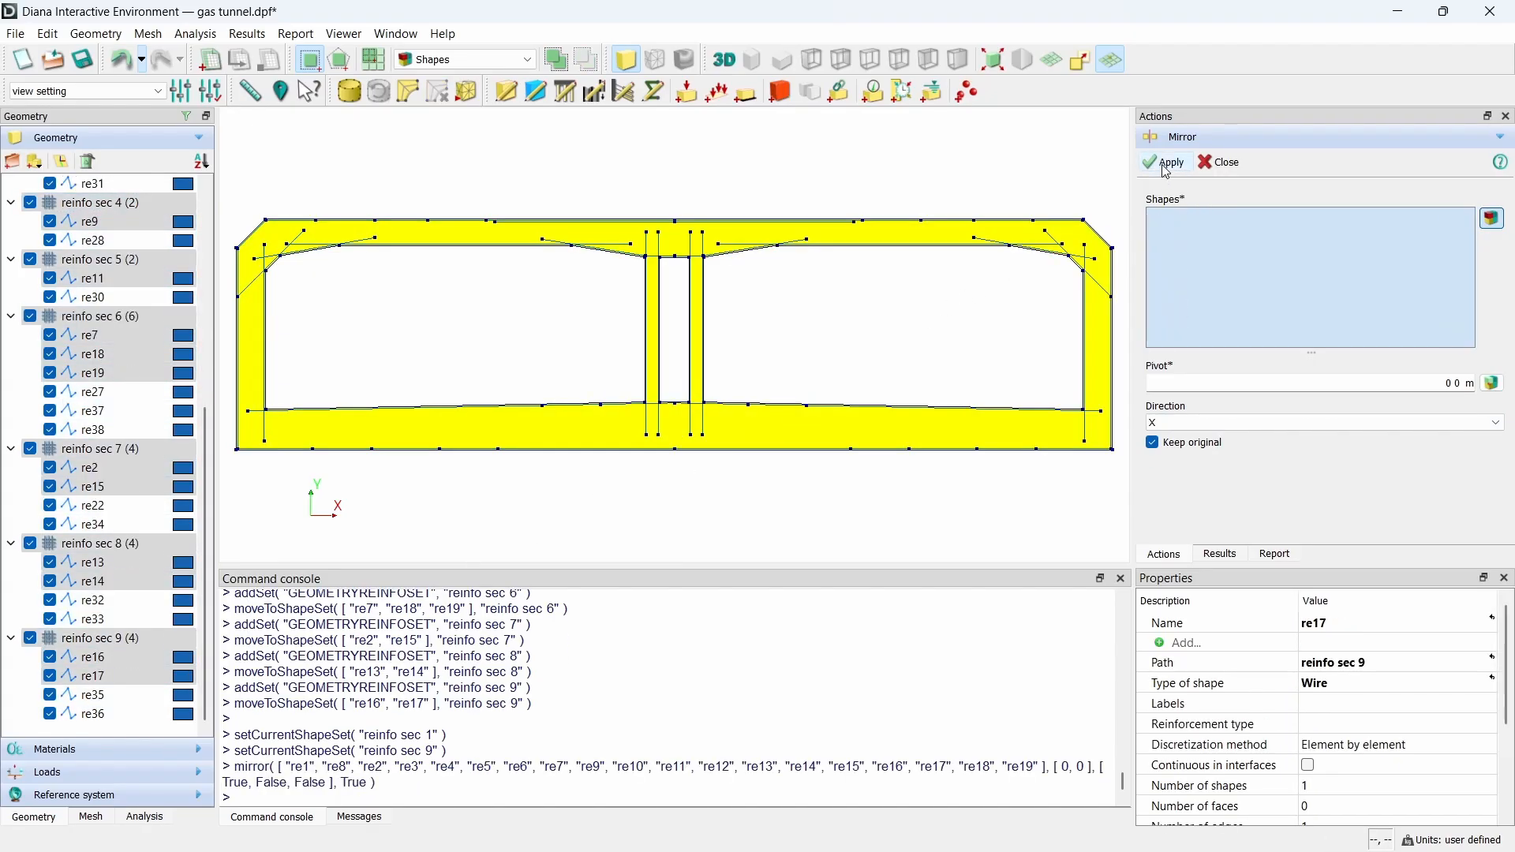
pyautogui.click(1222, 164)
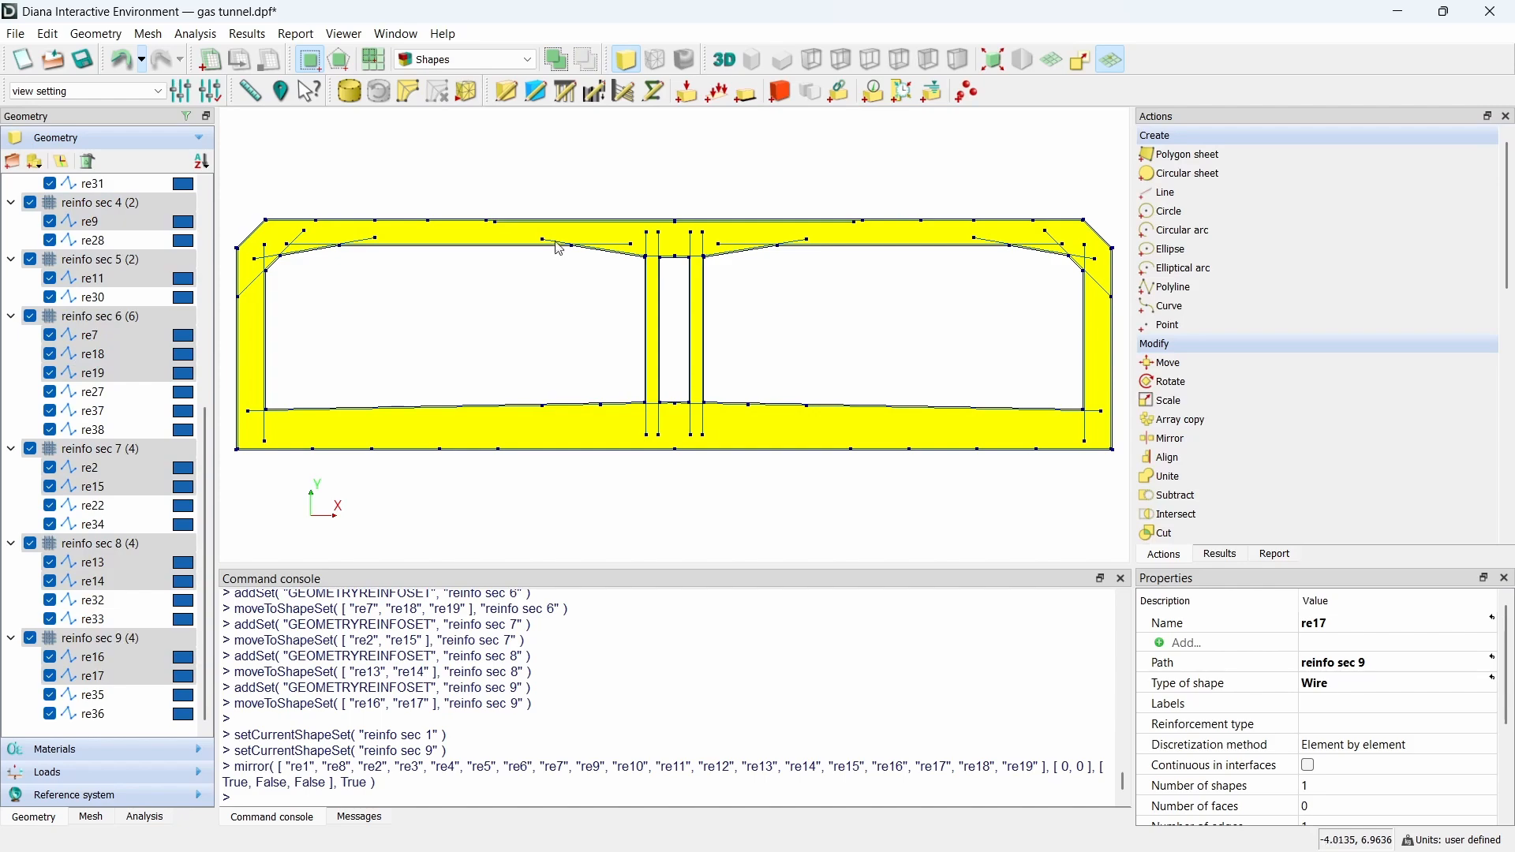
pyautogui.click(107, 450)
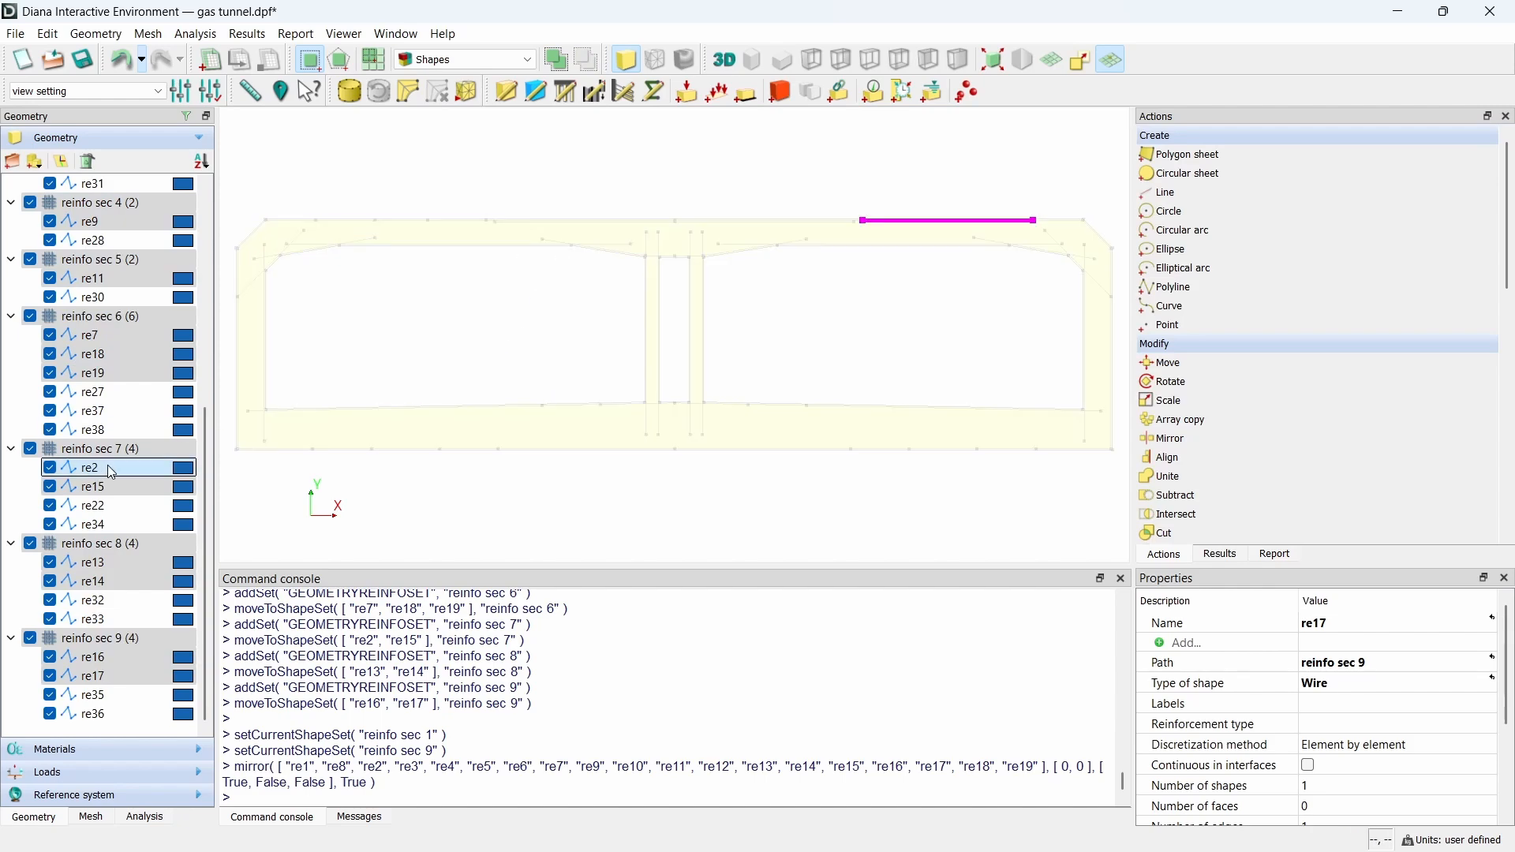
pyautogui.click(122, 546)
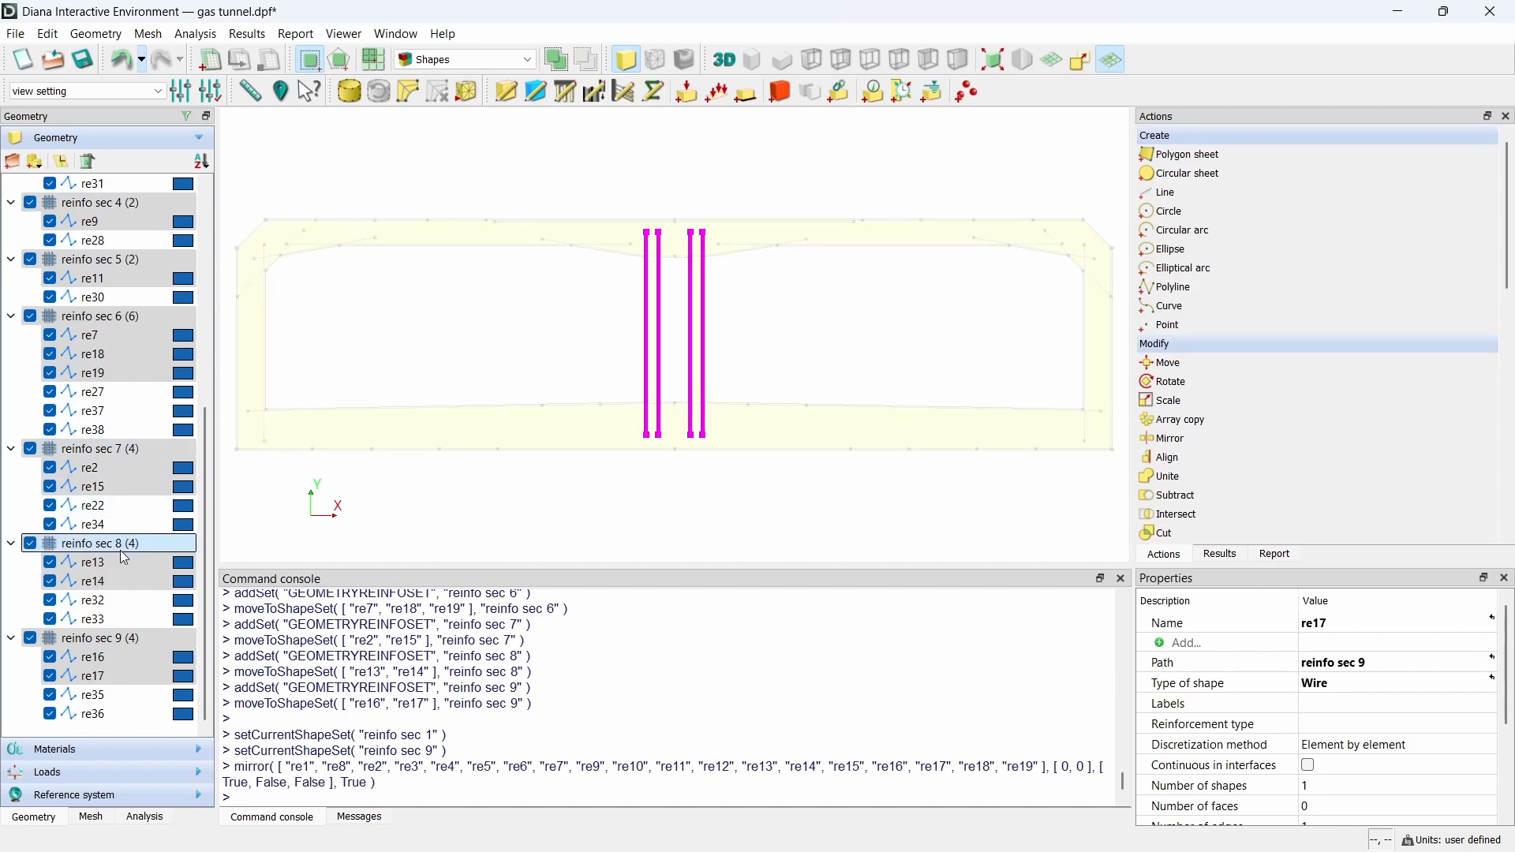
pyautogui.click(355, 370)
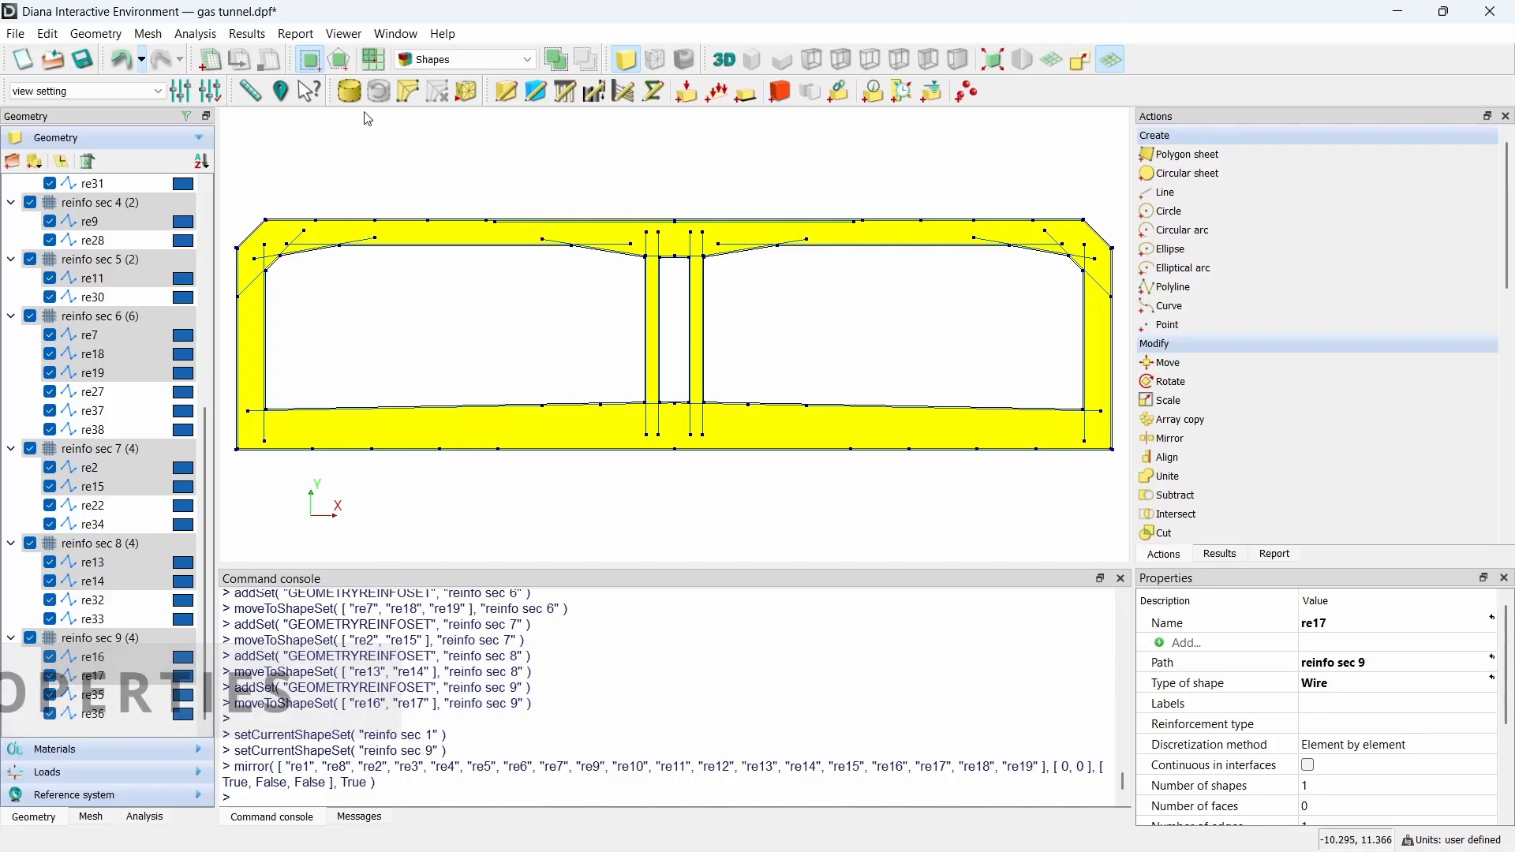
# Step: Start assigning shape properties to the tunnel sheet with the Regular Plane Strain element class
pyautogui.click(535, 94)
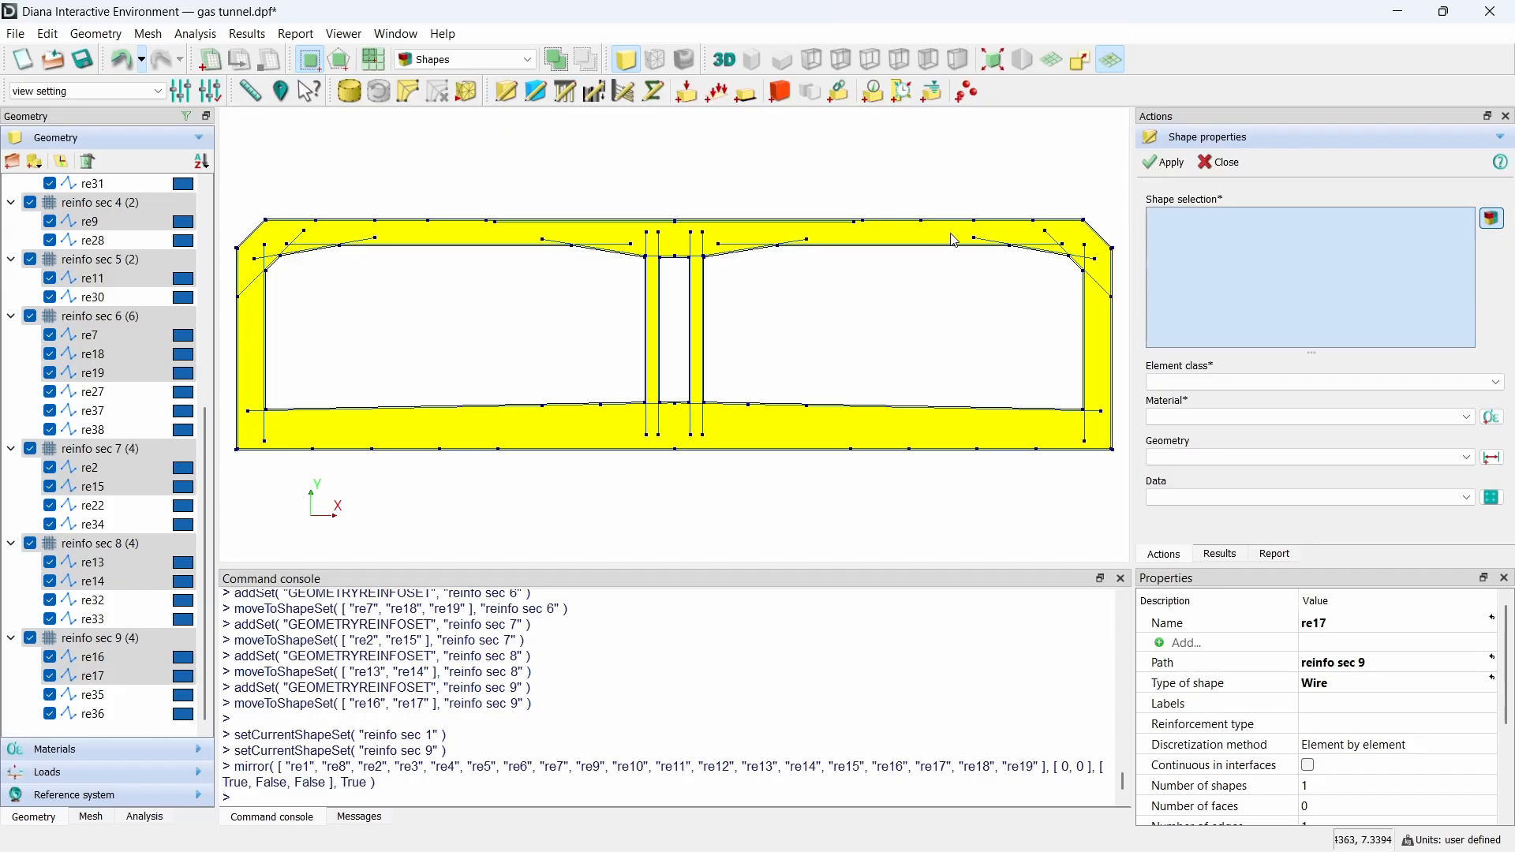
pyautogui.click(1000, 248)
pyautogui.click(1199, 386)
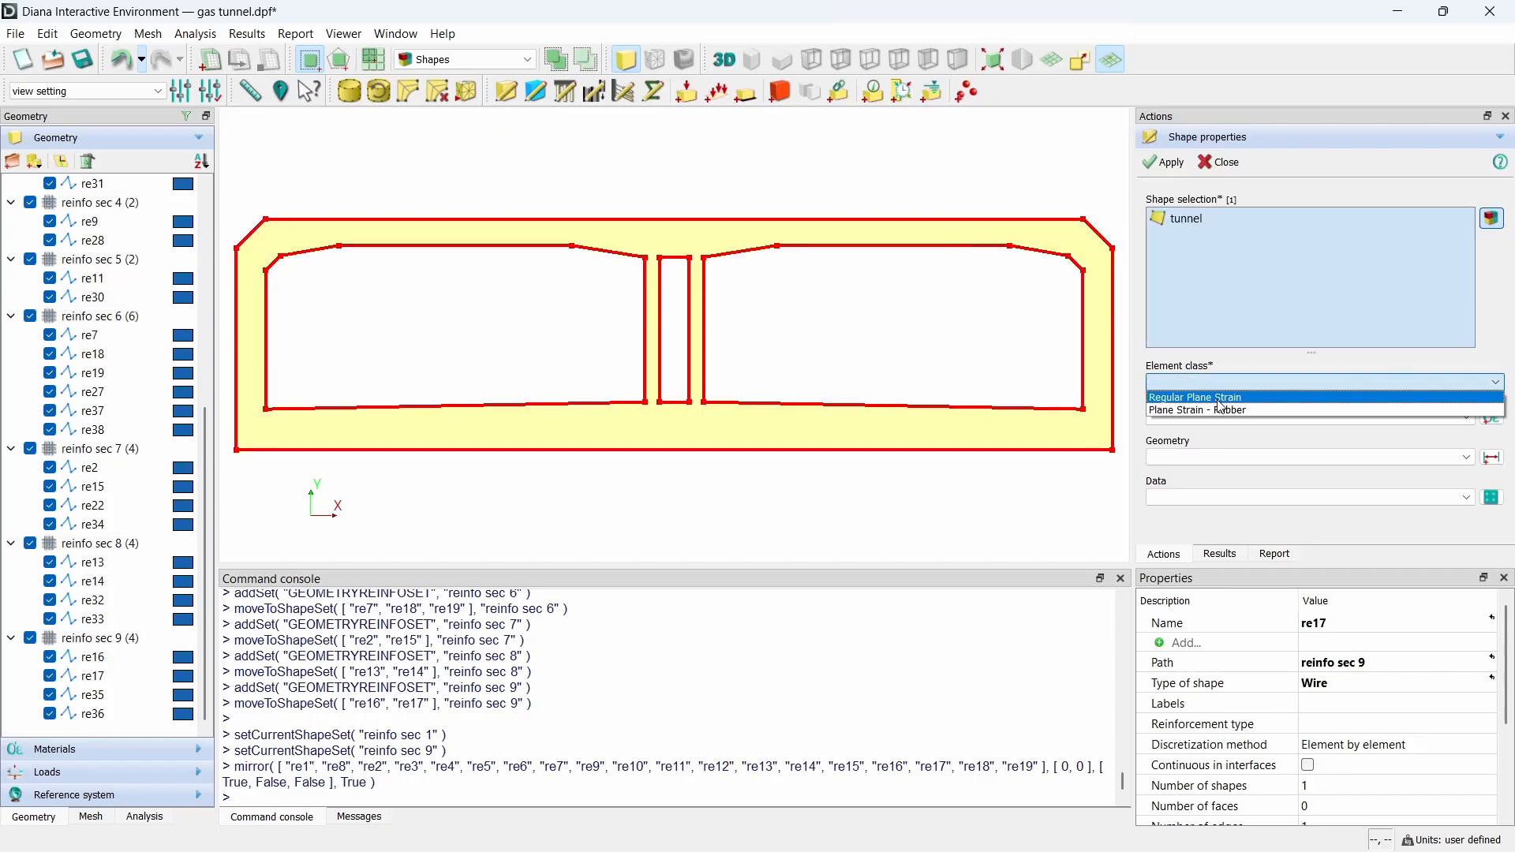
pyautogui.click(1222, 397)
# Step: Add a material named Concrete in the Concrete and masonry class, using the Total strain based crack model with damping included
pyautogui.click(1493, 416)
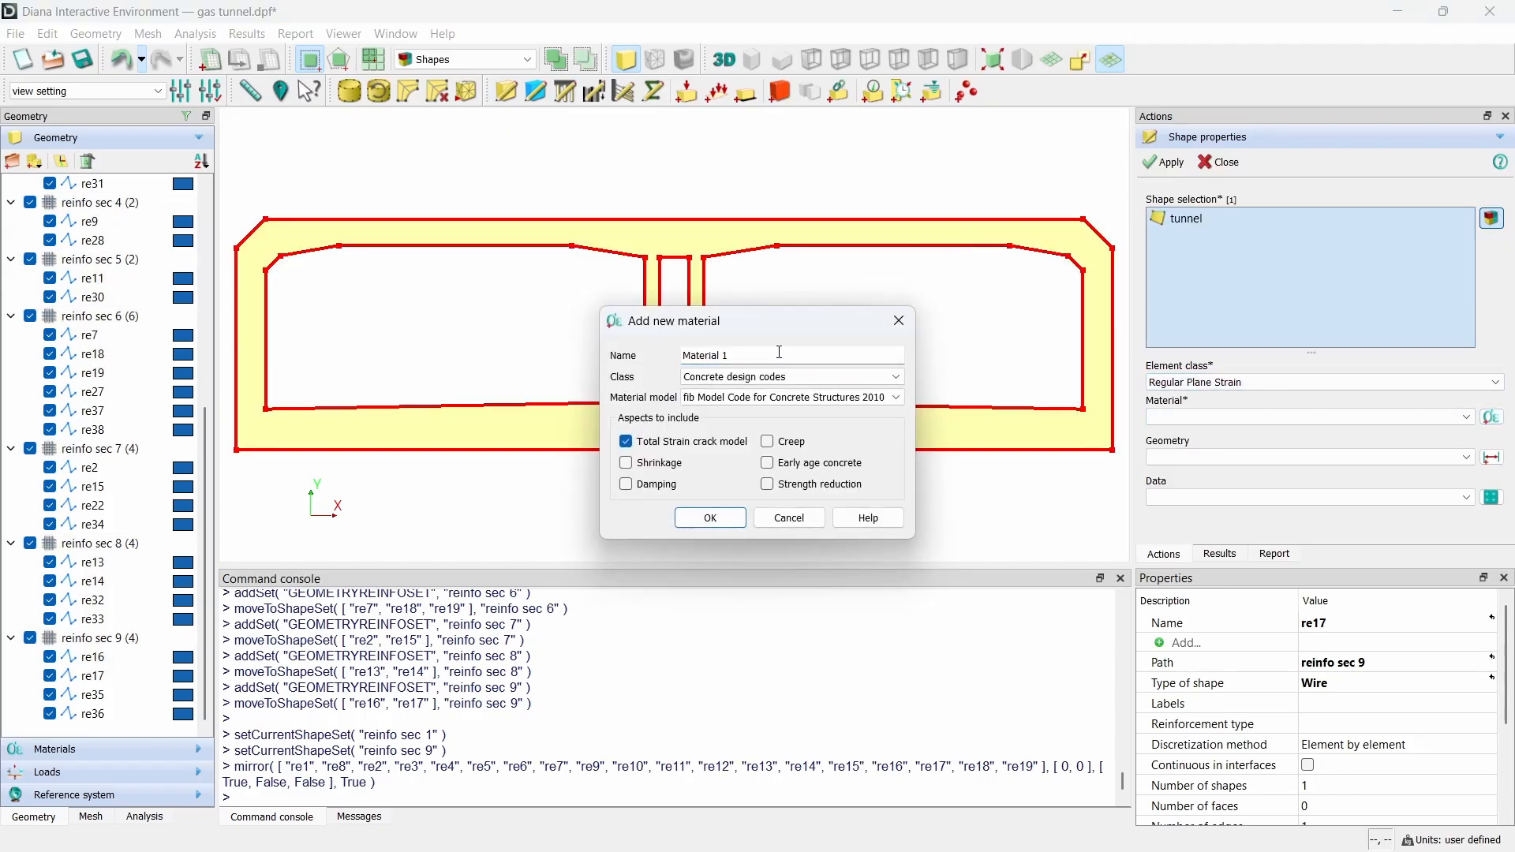
pyautogui.write('Concrete')
pyautogui.click(771, 376)
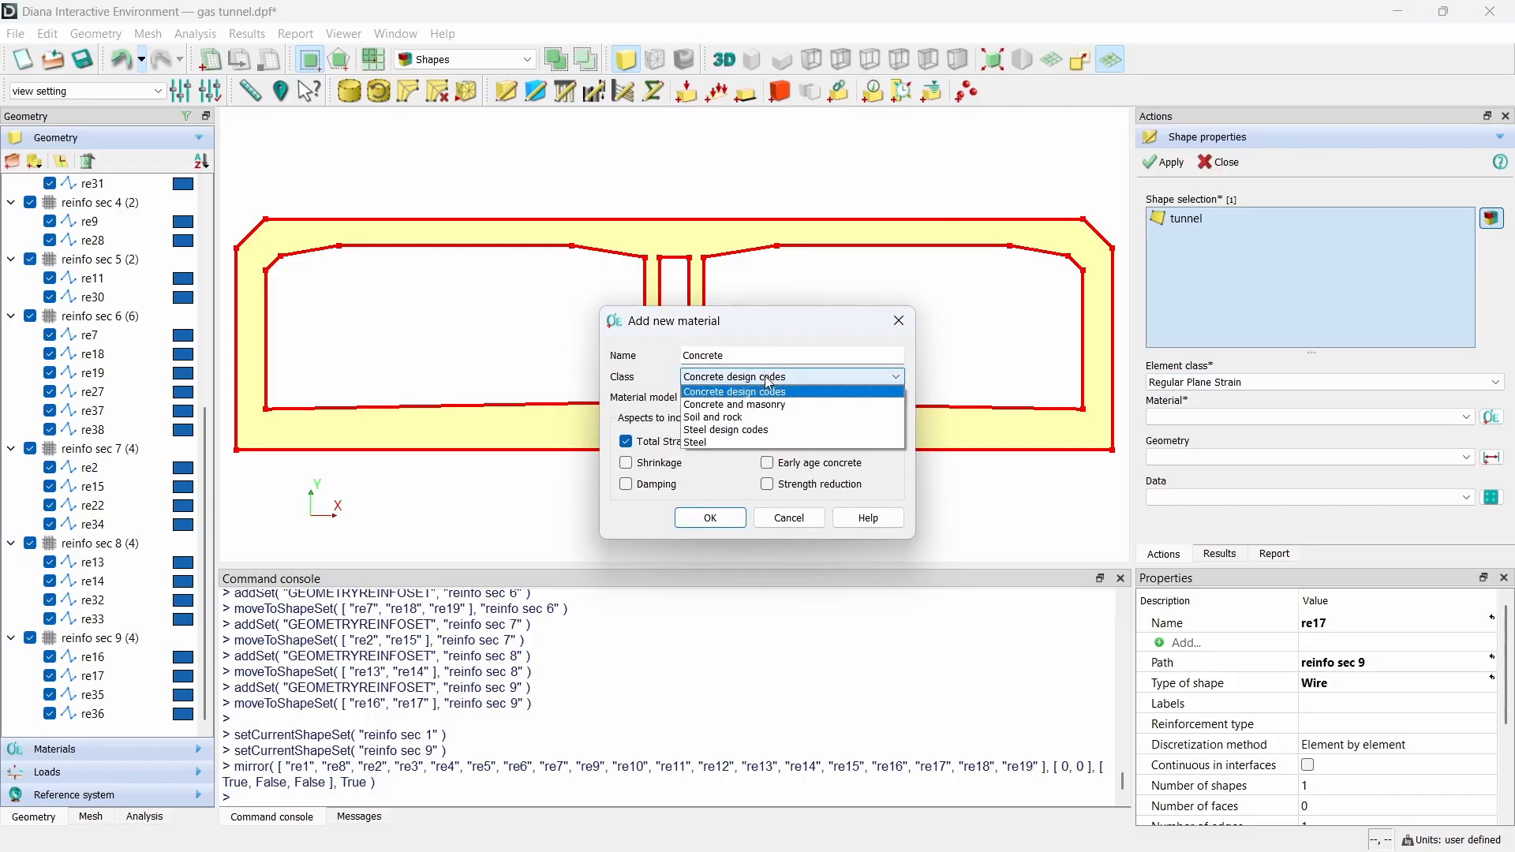
pyautogui.click(769, 405)
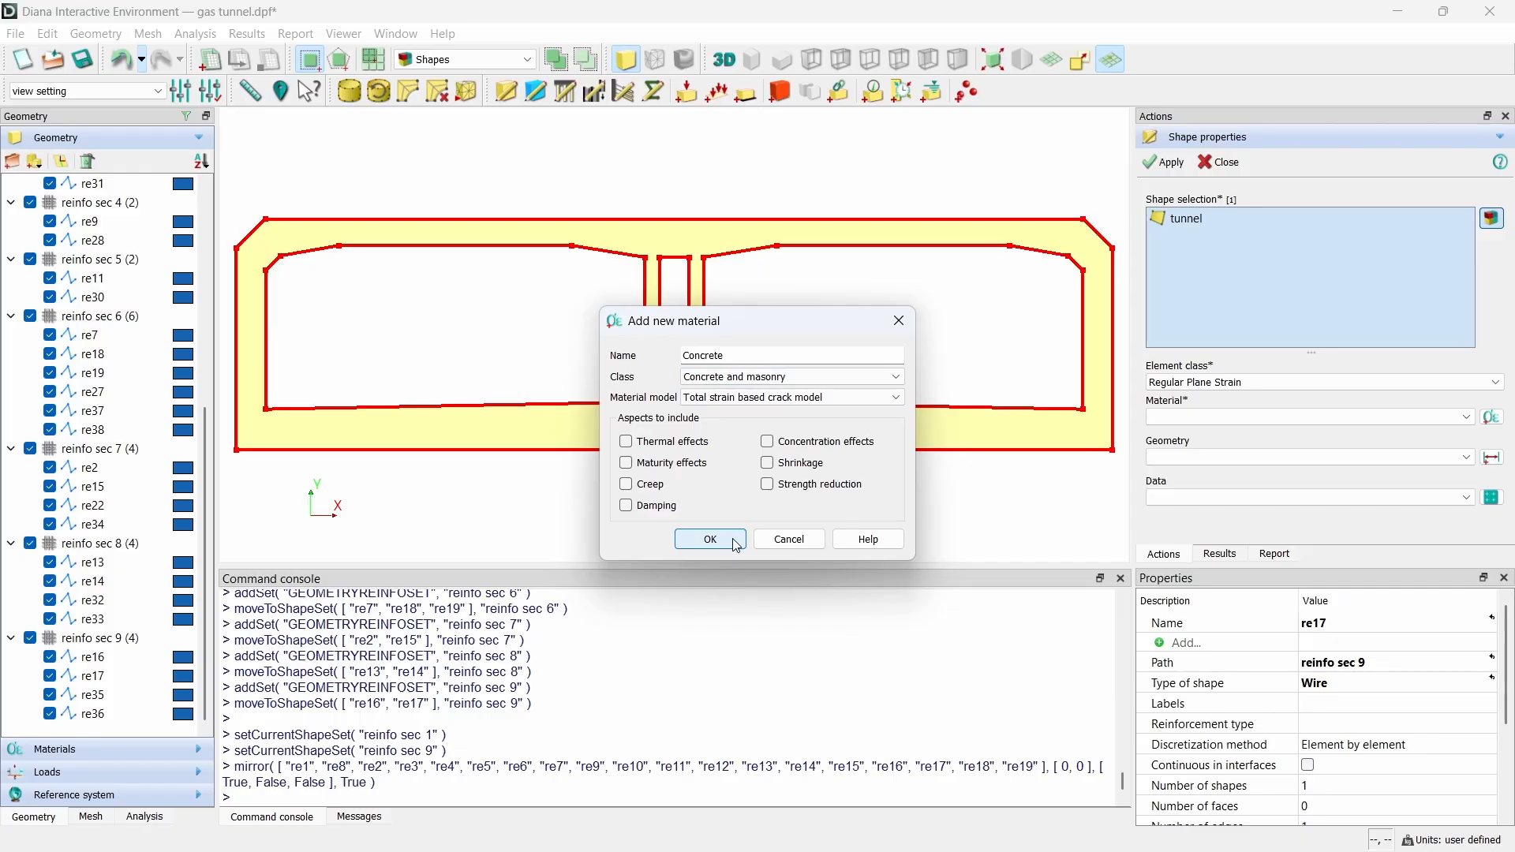
pyautogui.click(653, 507)
pyautogui.click(732, 543)
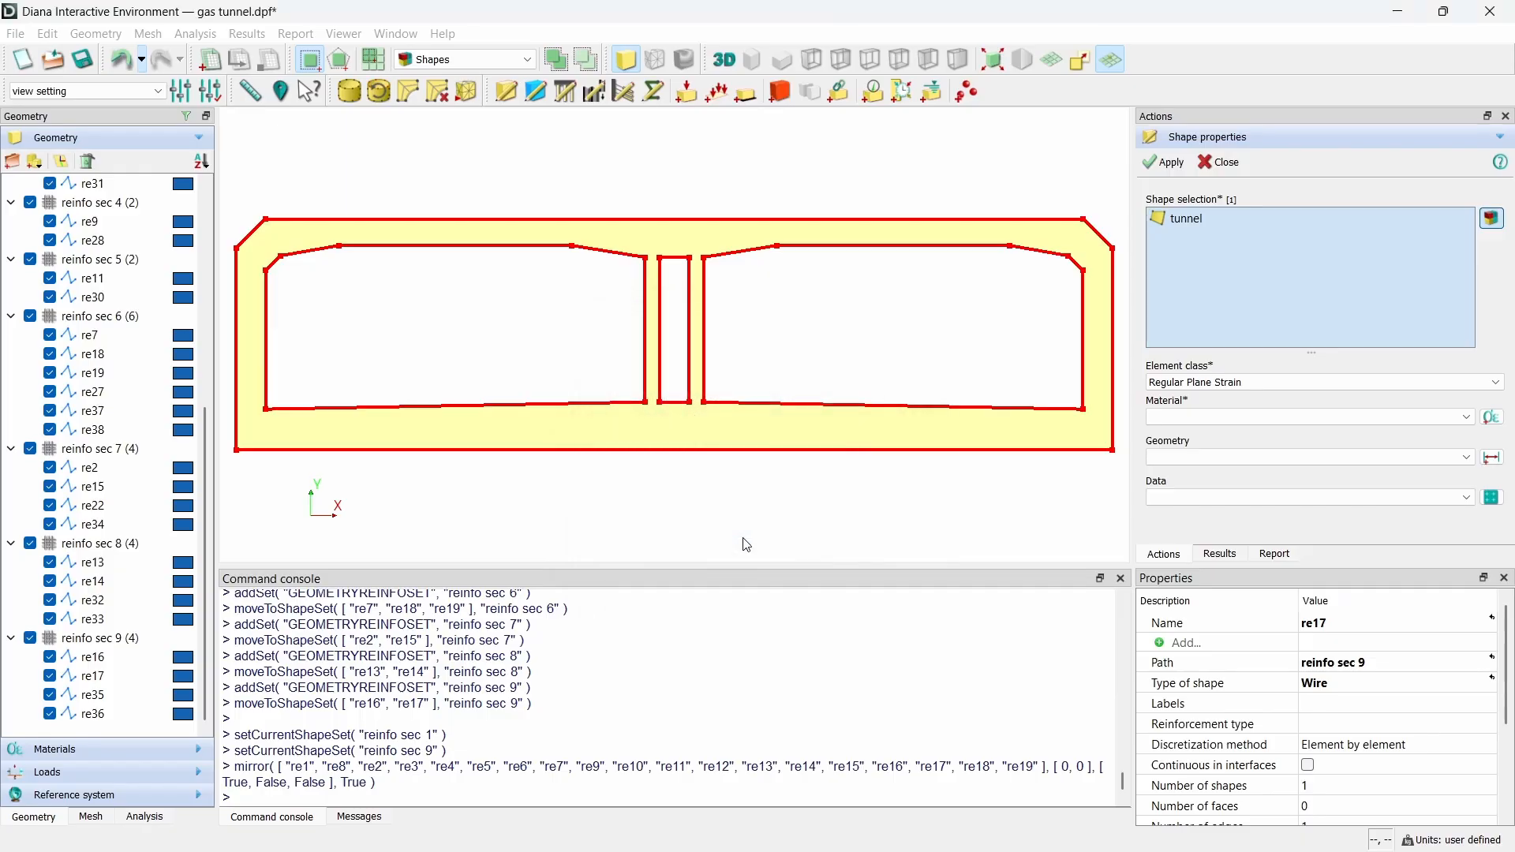
# Step: Set the concrete's Young's modulus to 2.53873e+10 N/m², Poisson's ratio to 0.15 and mass density to 2400 kg/m³
pyautogui.click(863, 419)
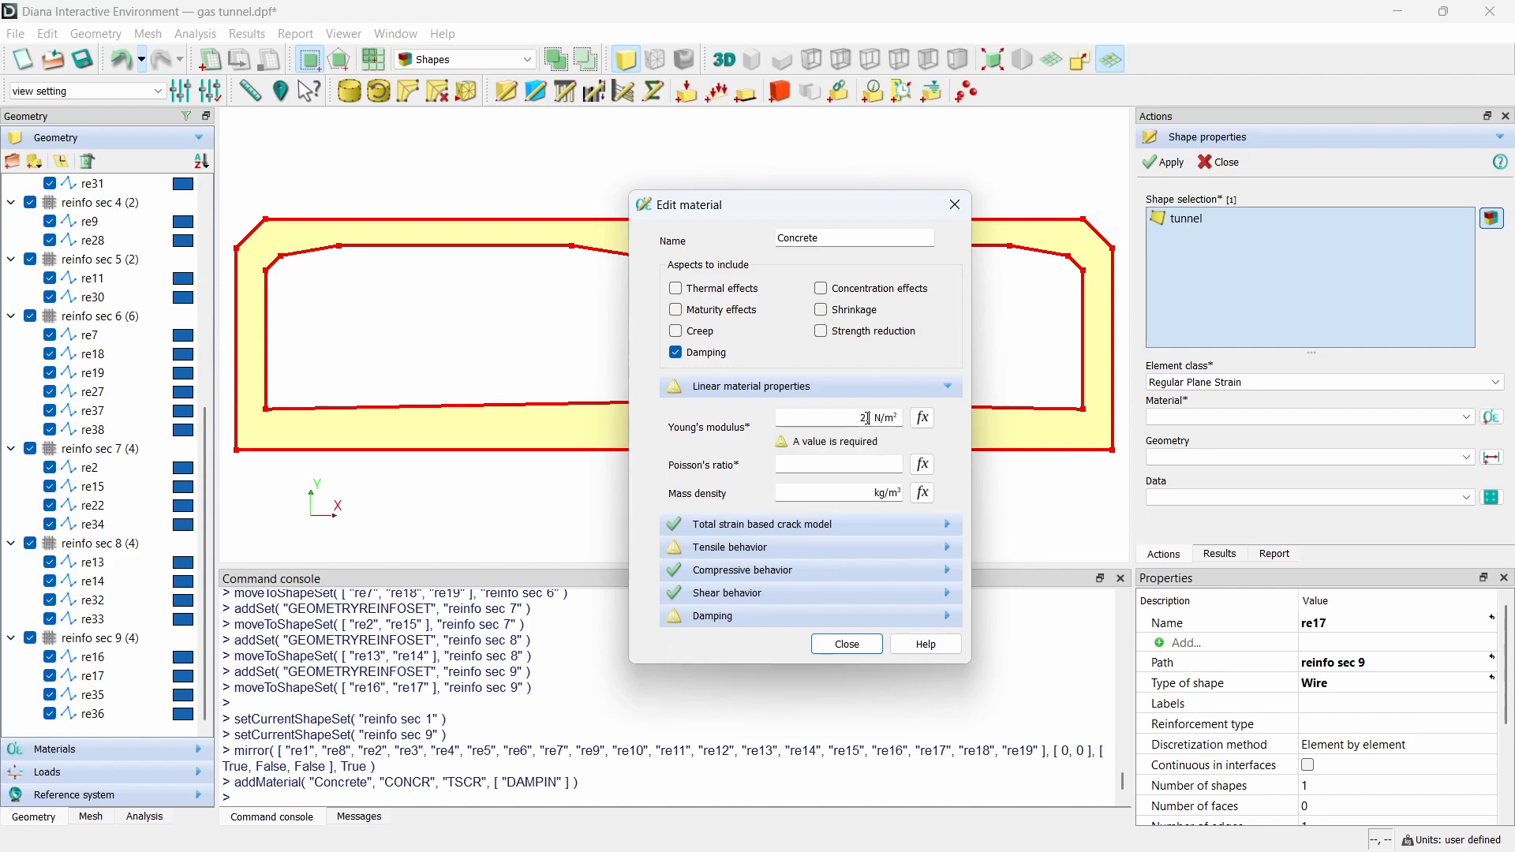
pyautogui.write('2.583')
pyautogui.press('BackSpace')
pyautogui.write('3')
pyautogui.write('3')
pyautogui.write('3e10')
pyautogui.click(865, 465)
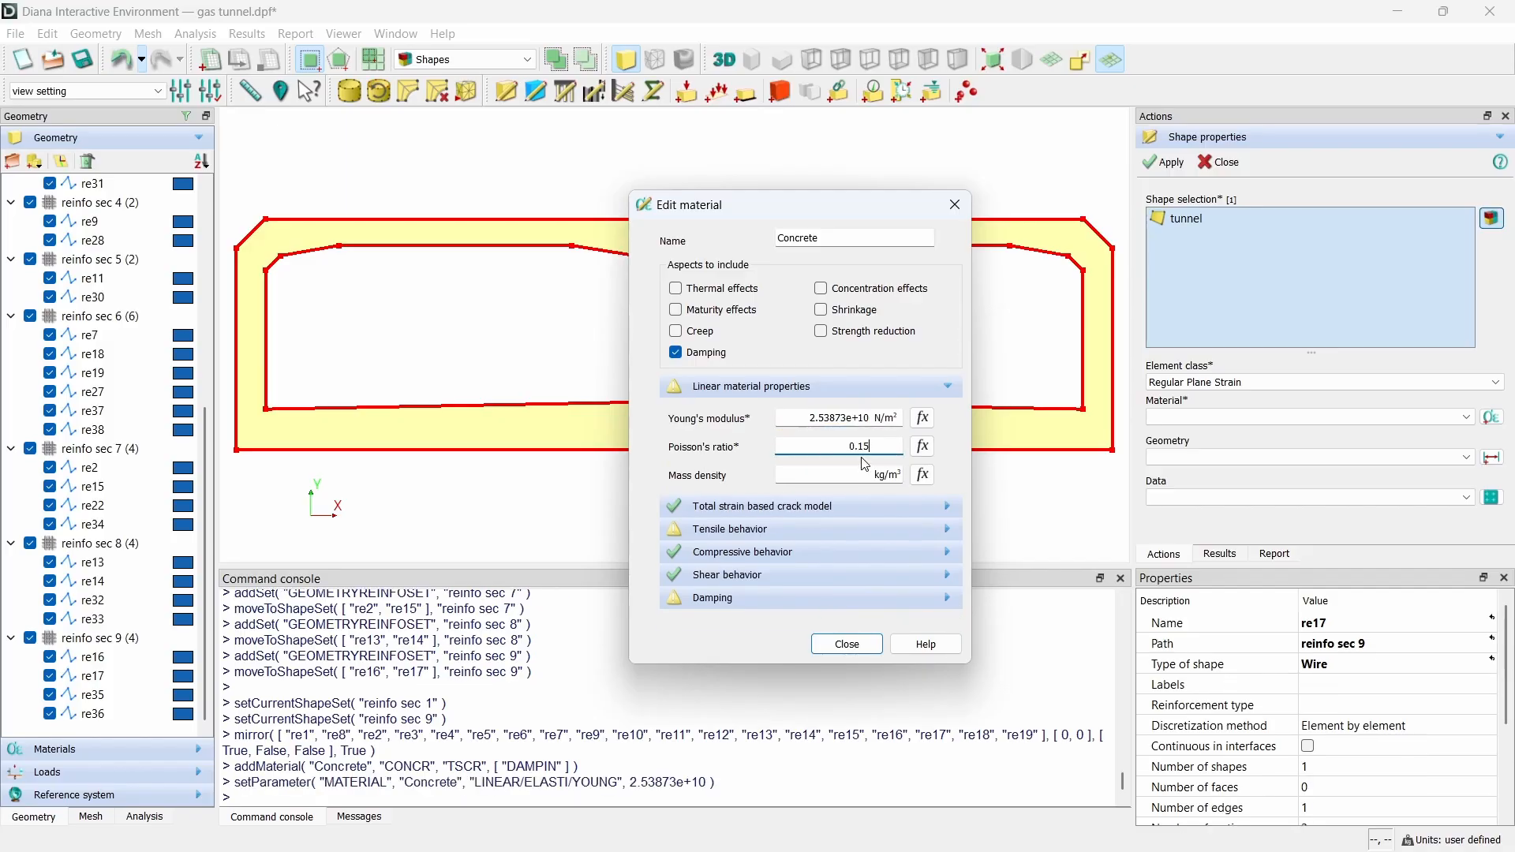
pyautogui.click(841, 482)
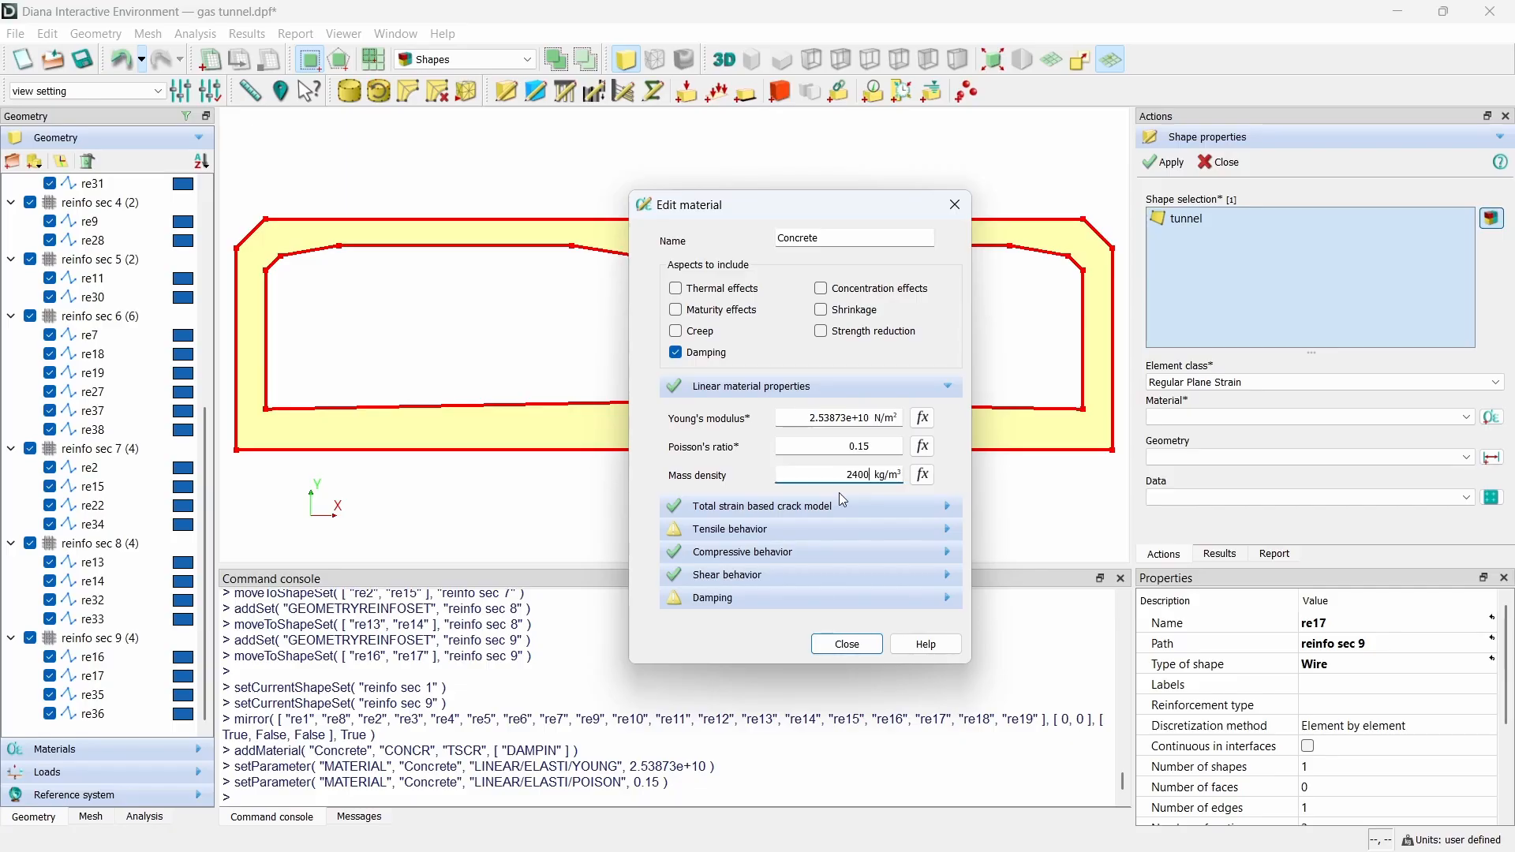
# Step: Set the concrete's total strain based crack model to the Rotating crack orientation
pyautogui.click(837, 502)
pyautogui.click(849, 438)
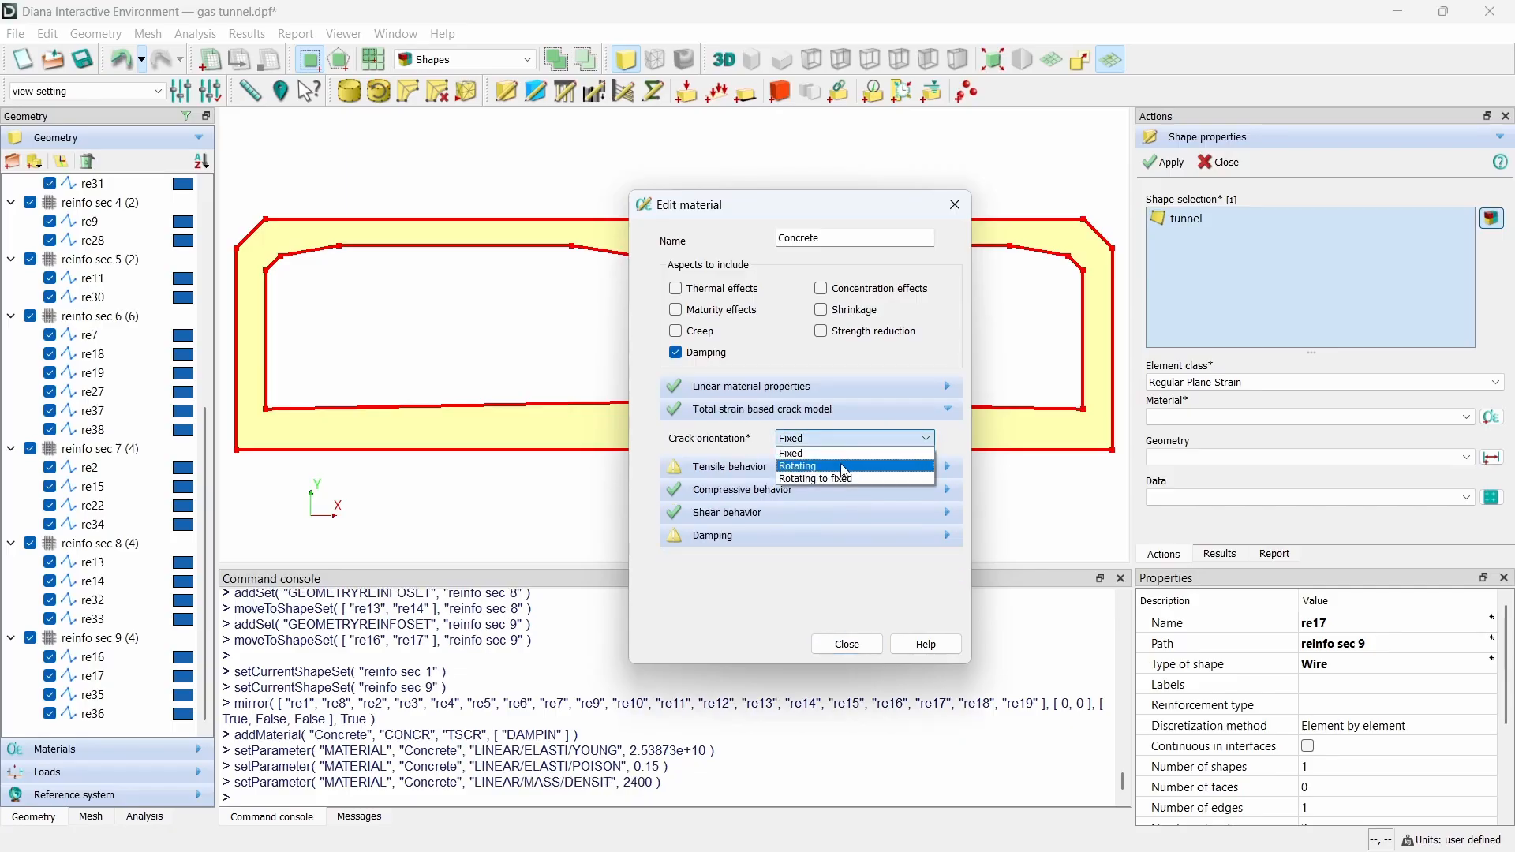
pyautogui.click(840, 456)
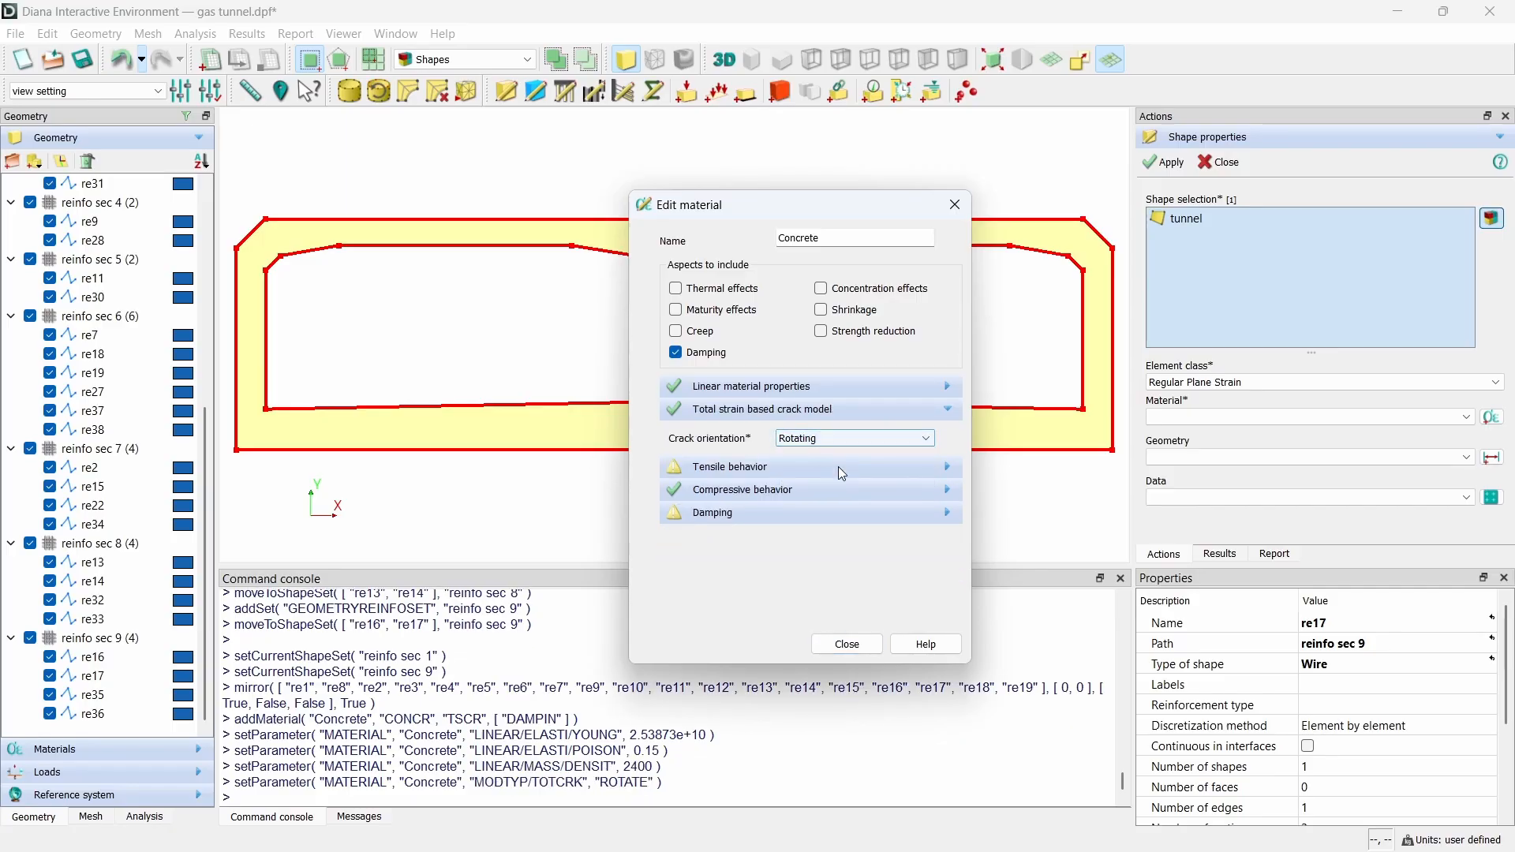
# Step: Define the concrete's tensile behavior with a Hordijk curve, tensile strength 2.45617e+06 N/m² and Mode-I tensile fracture energy 150 N/m
pyautogui.click(838, 466)
pyautogui.click(849, 467)
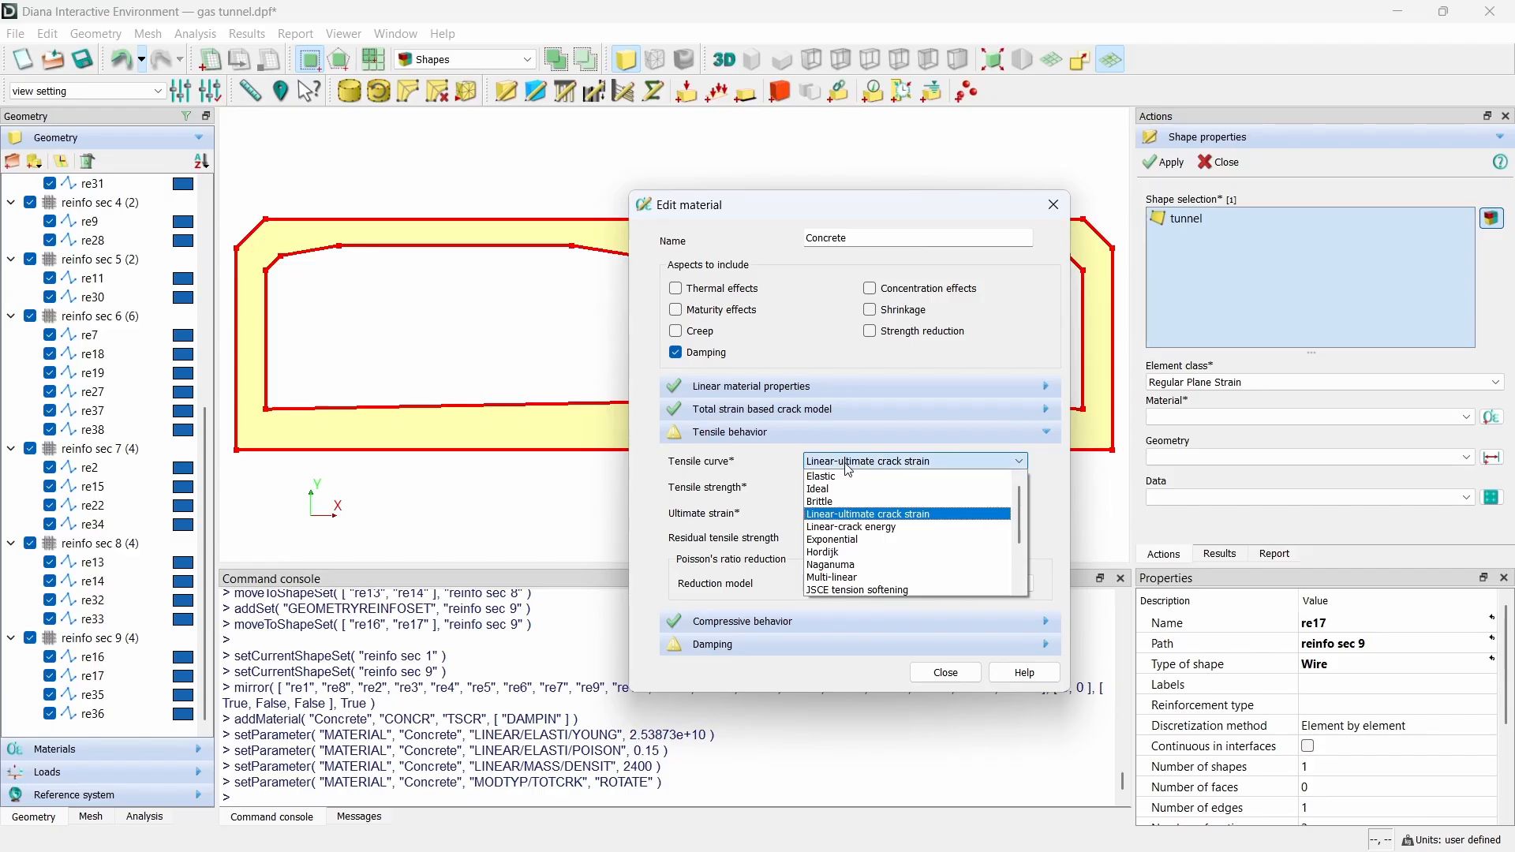
pyautogui.click(851, 552)
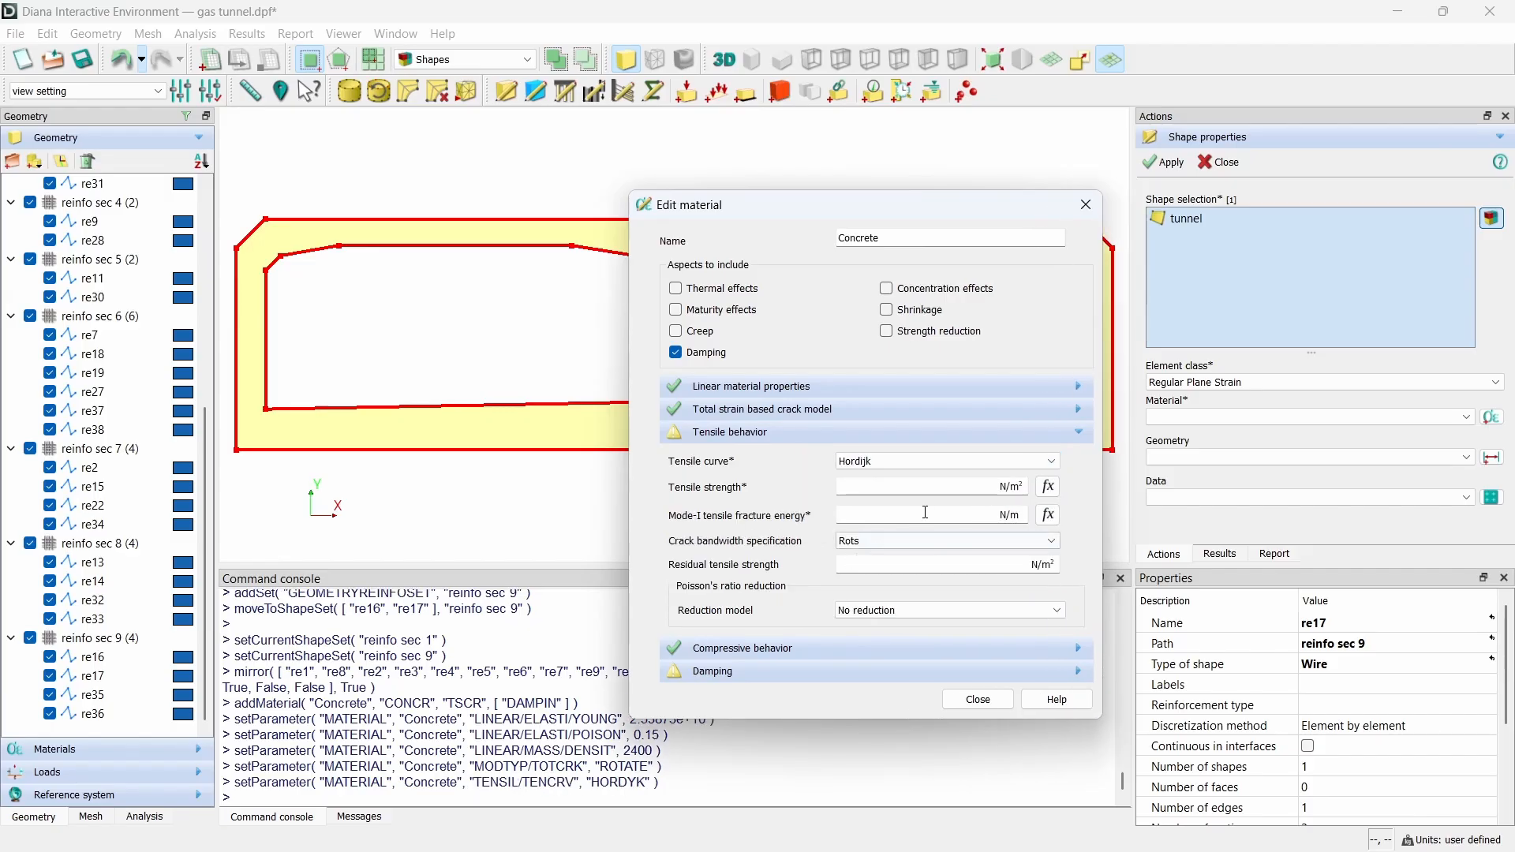
pyautogui.click(969, 484)
pyautogui.write('.45617e6')
pyautogui.click(994, 517)
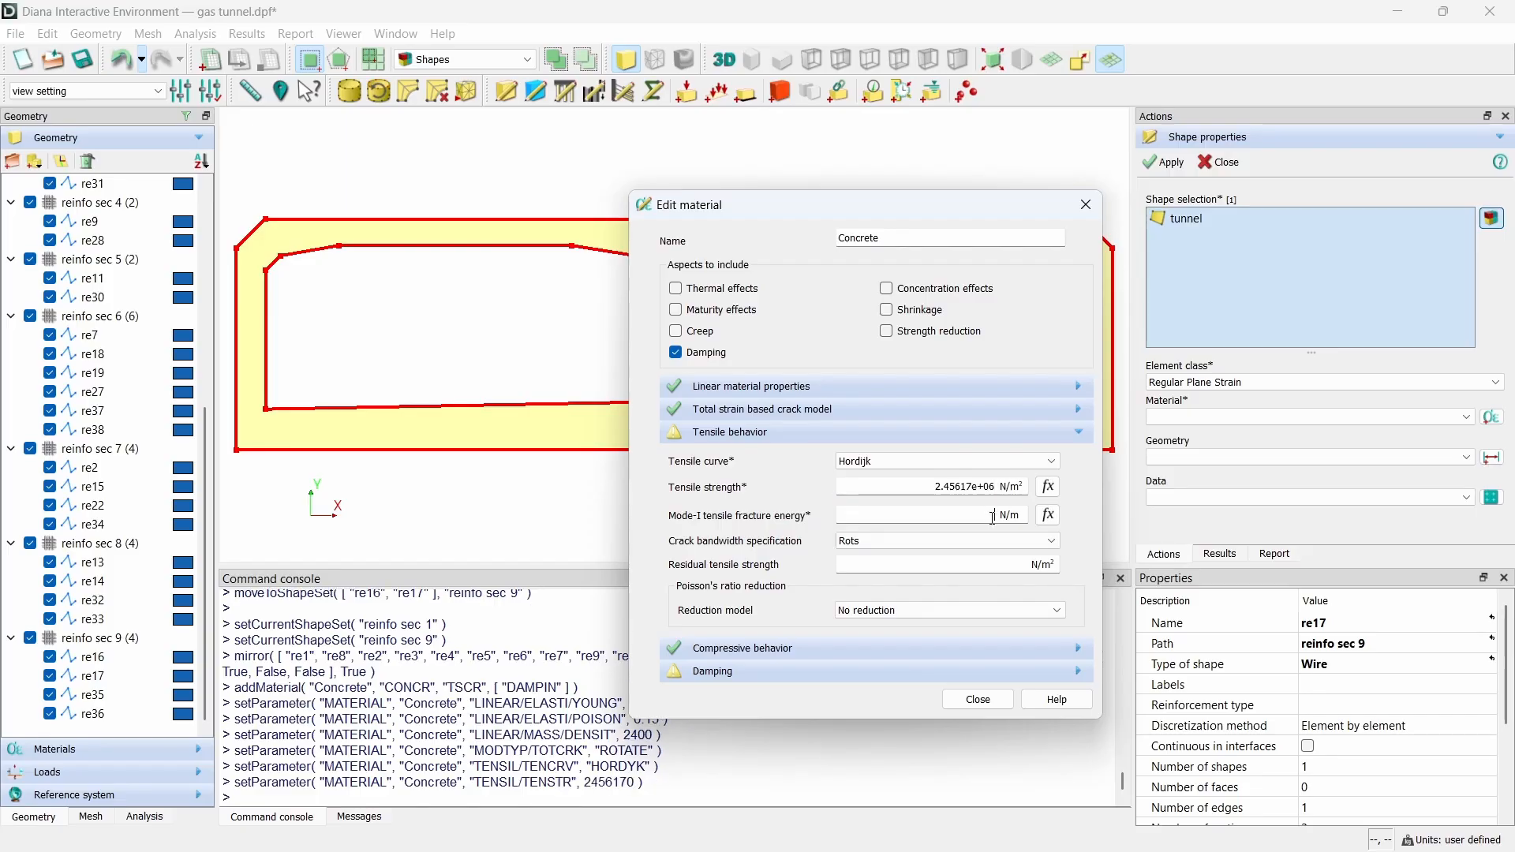
pyautogui.write('150')
# Step: Set the concrete's residual tensile strength to 0 N/m² and use Damage based Poisson's ratio reduction
pyautogui.click(1004, 568)
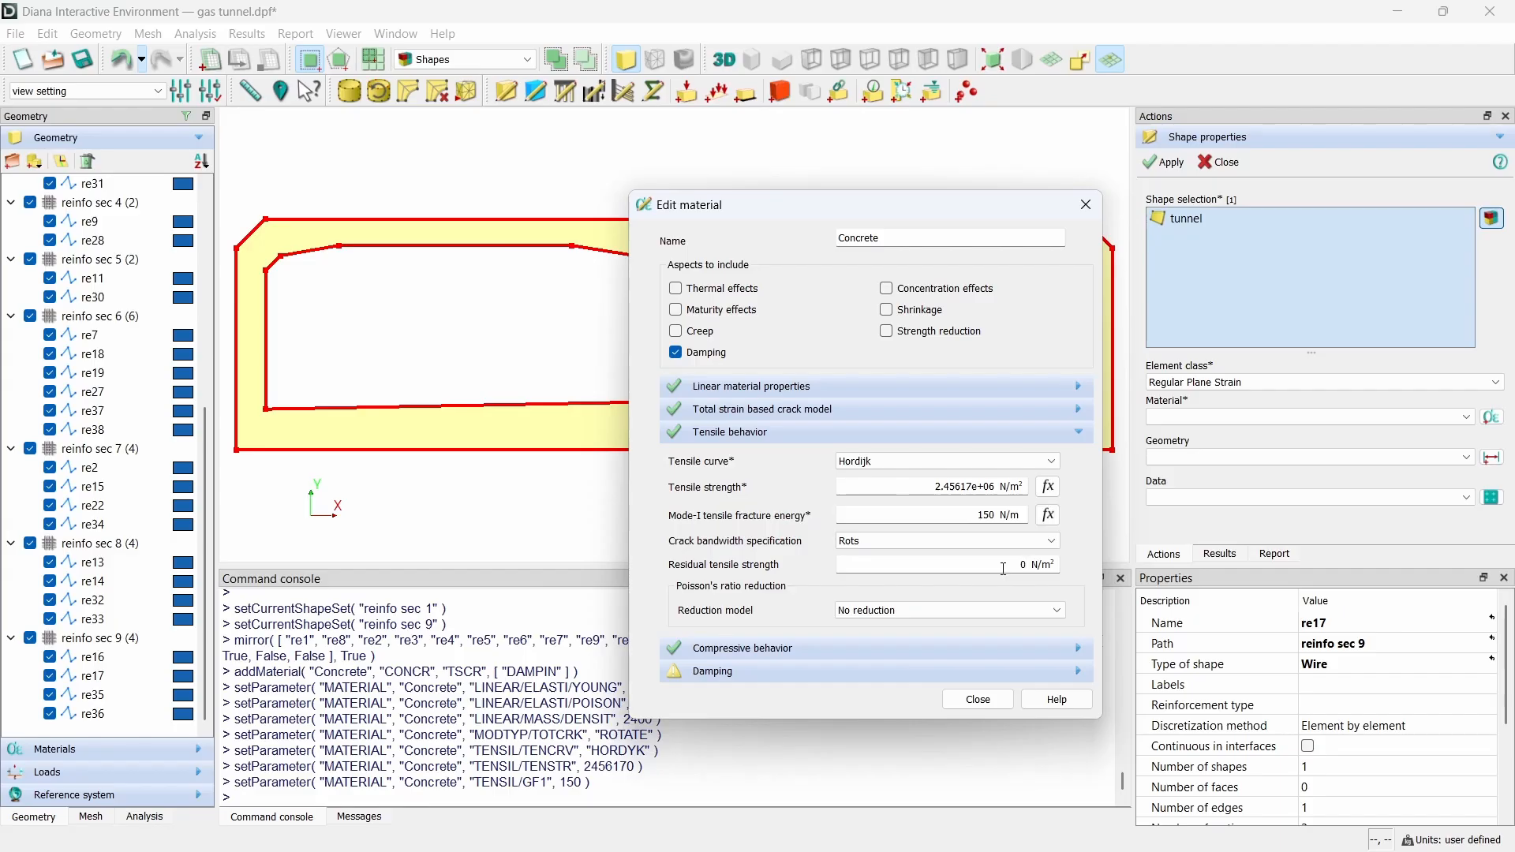
pyautogui.click(934, 610)
pyautogui.click(935, 637)
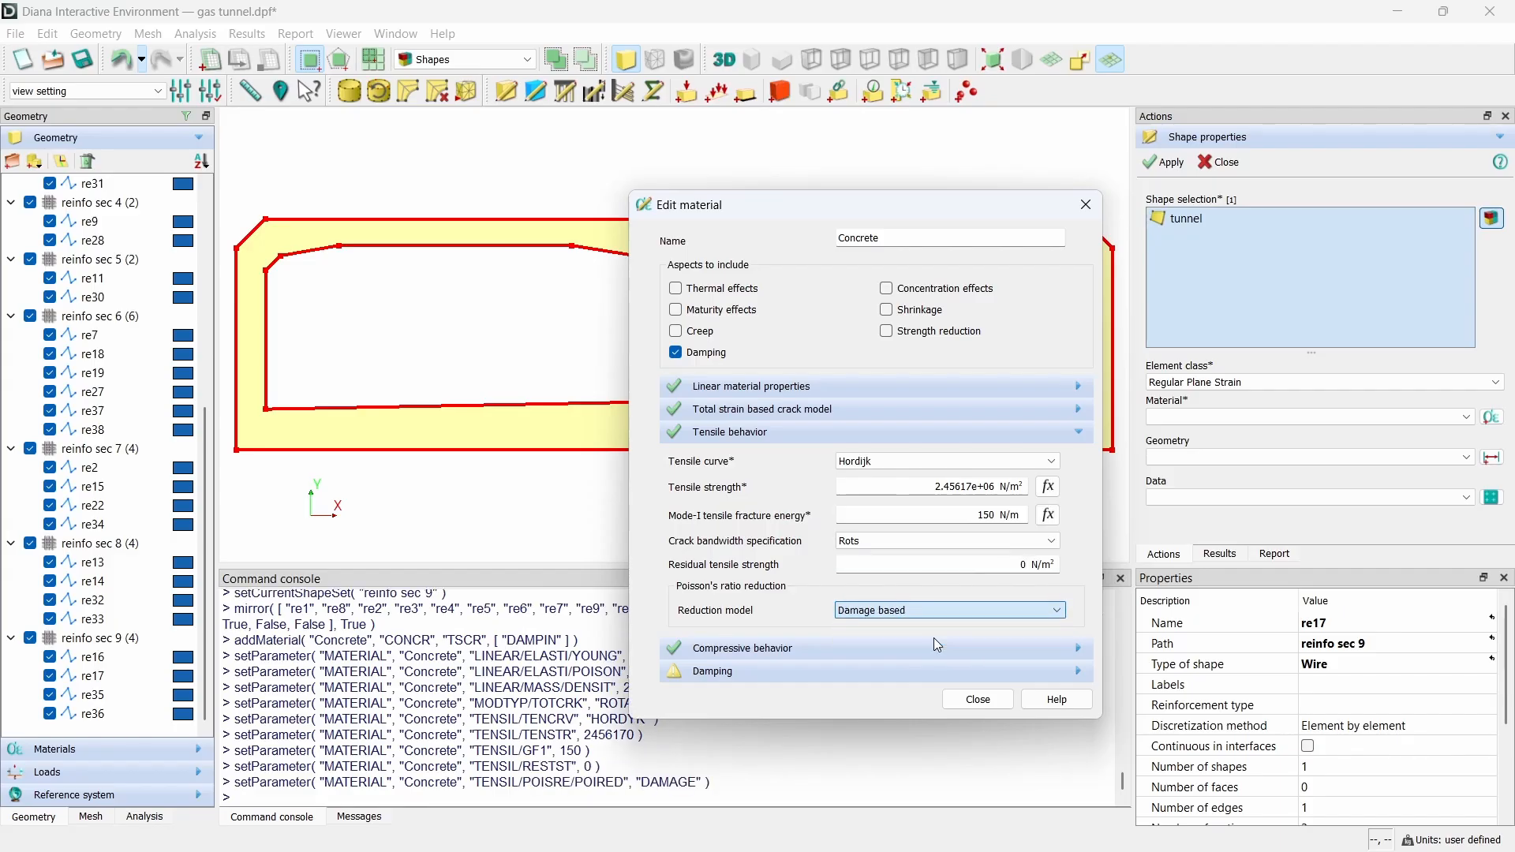
# Step: Define the concrete's compressive behavior with a Parabolic curve, compressive strength 4e+07 N/m² and compressive fracture energy 37500 N/m
pyautogui.click(933, 641)
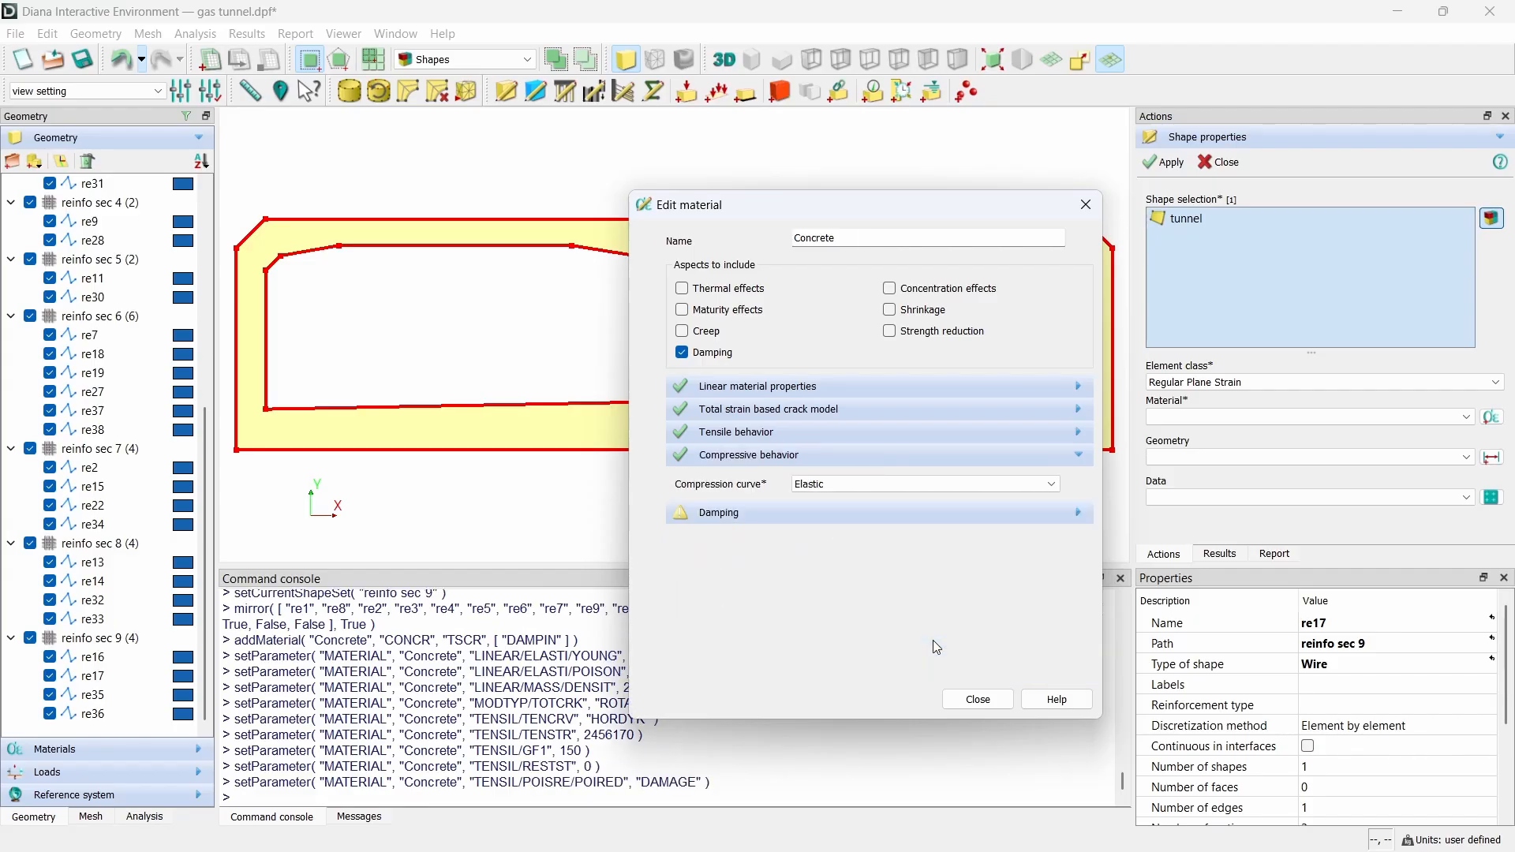
pyautogui.click(921, 482)
pyautogui.click(917, 574)
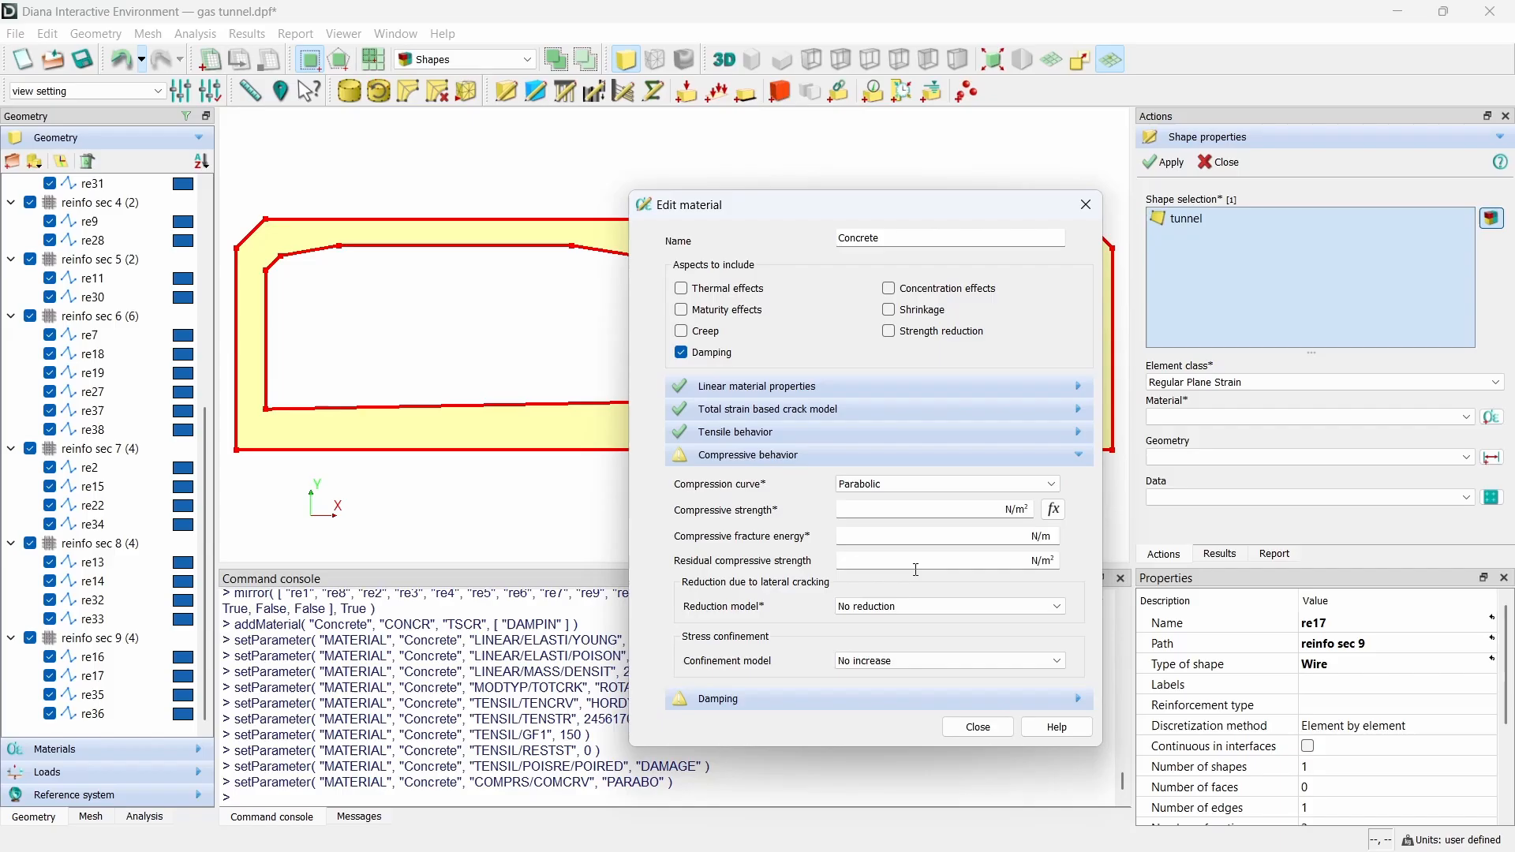
pyautogui.click(986, 509)
pyautogui.write('4e7')
pyautogui.press('Return')
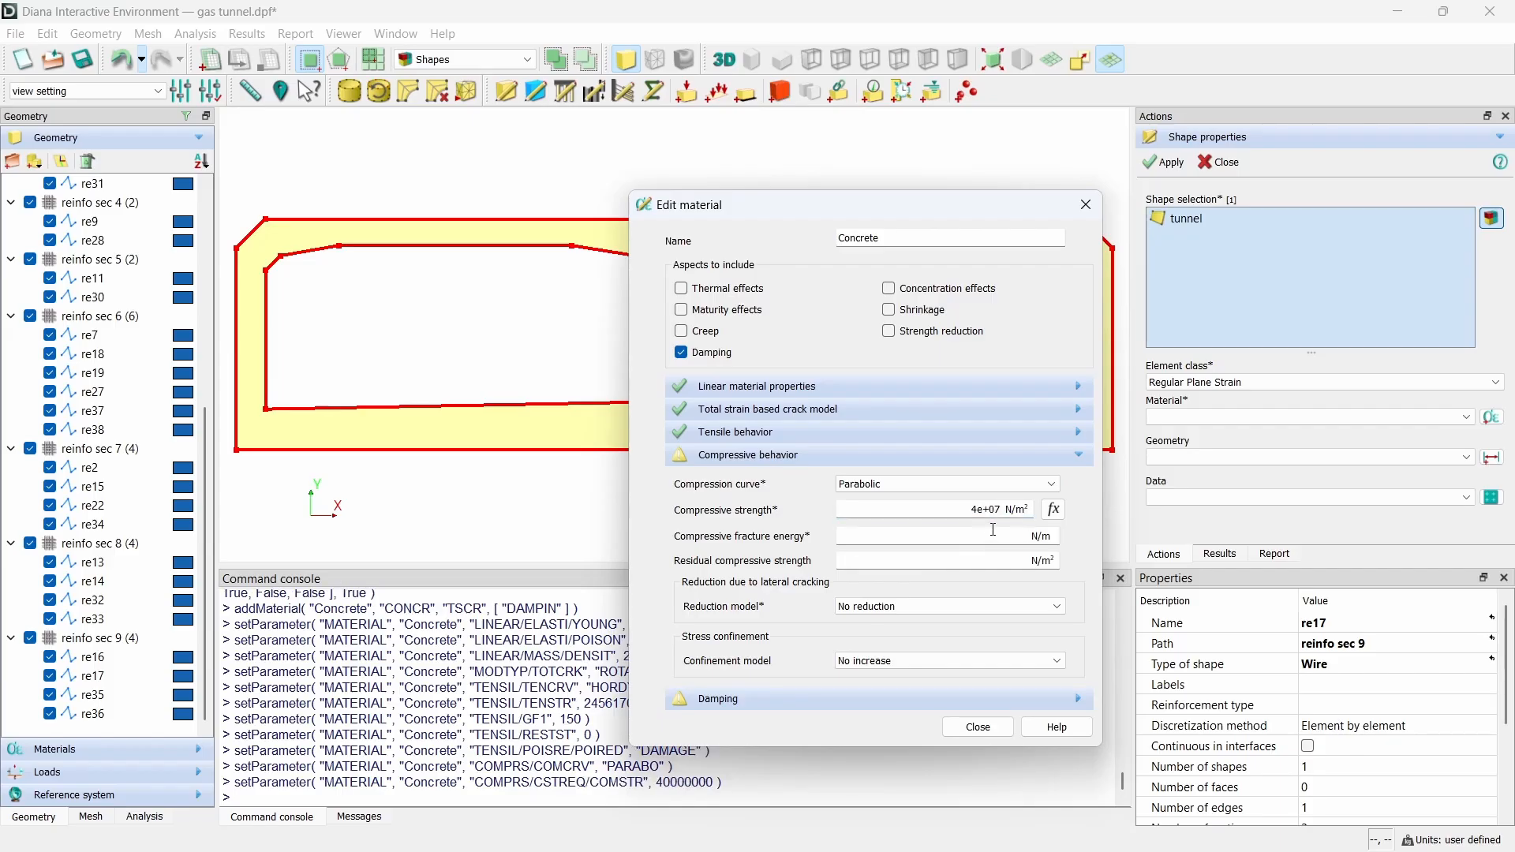
pyautogui.click(994, 529)
pyautogui.write('37500')
# Step: Set the concrete's lateral cracking reduction to Vecchio and Collins 1986, with No increase for stress confinement
pyautogui.click(986, 607)
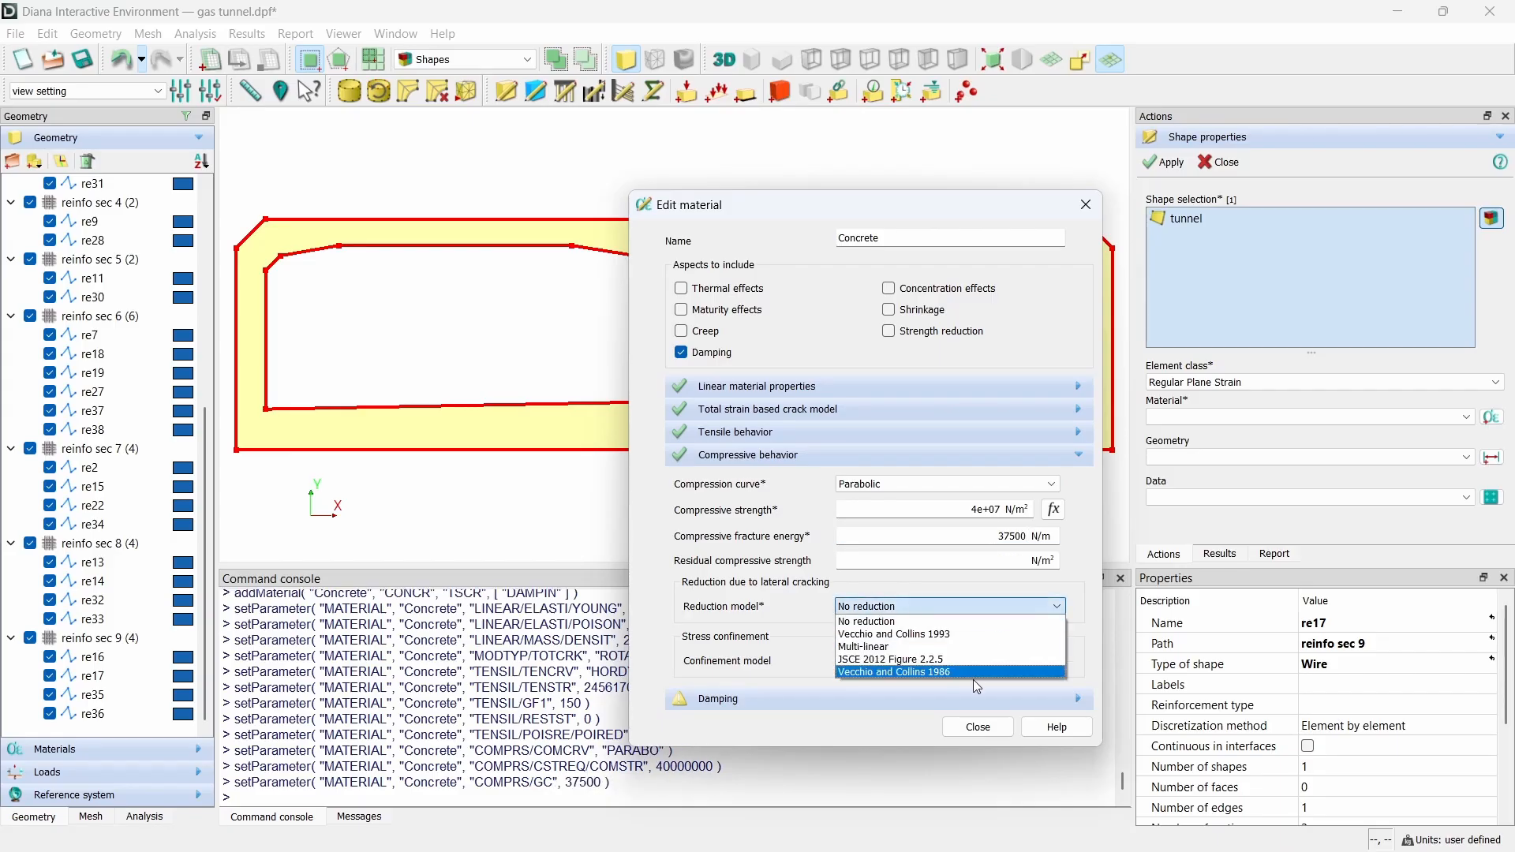
pyautogui.click(973, 670)
pyautogui.click(996, 667)
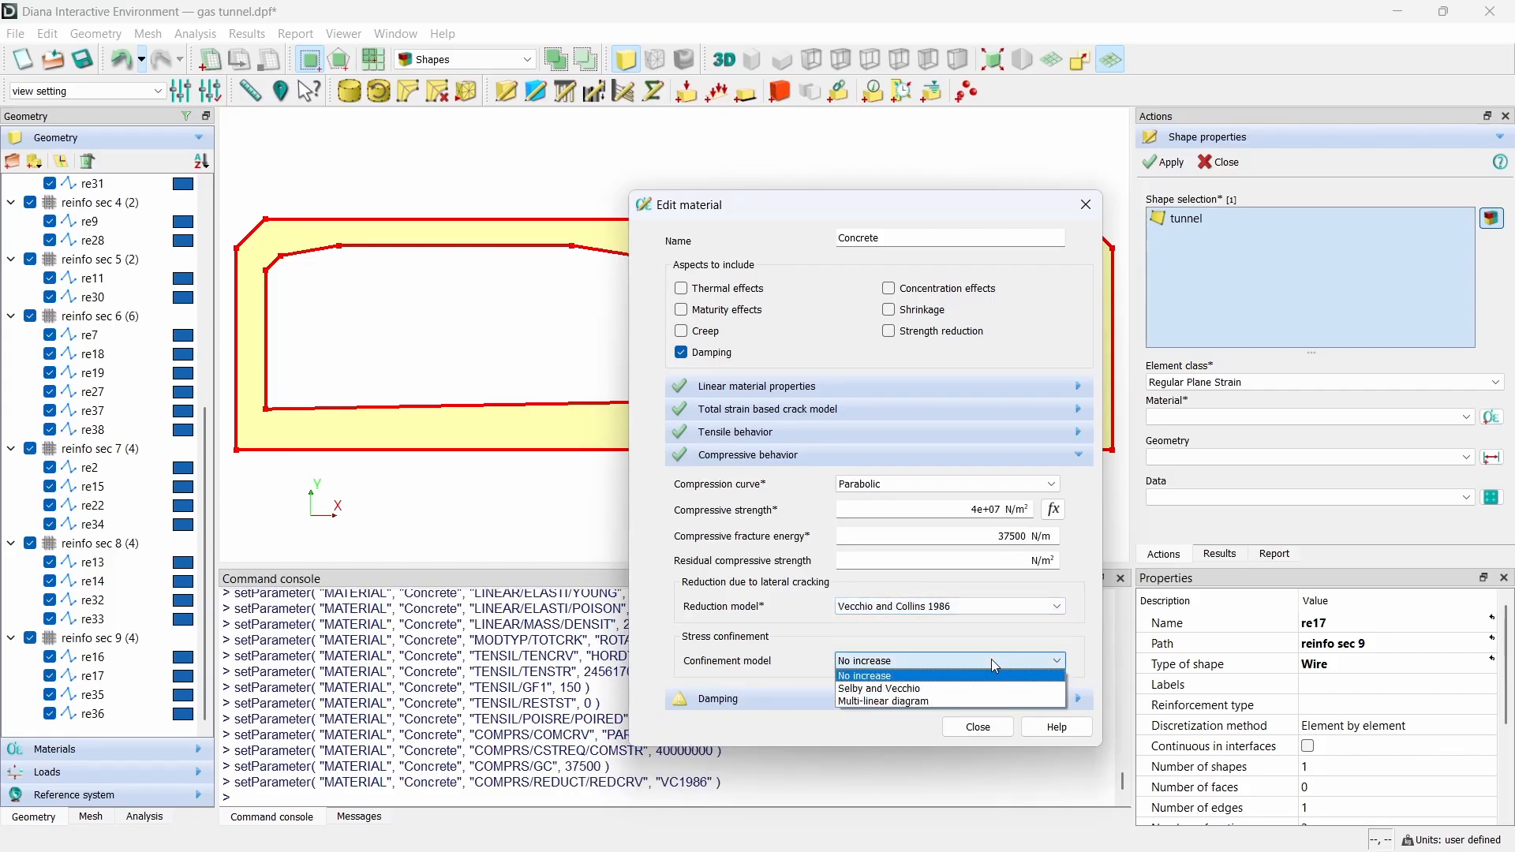
pyautogui.click(995, 667)
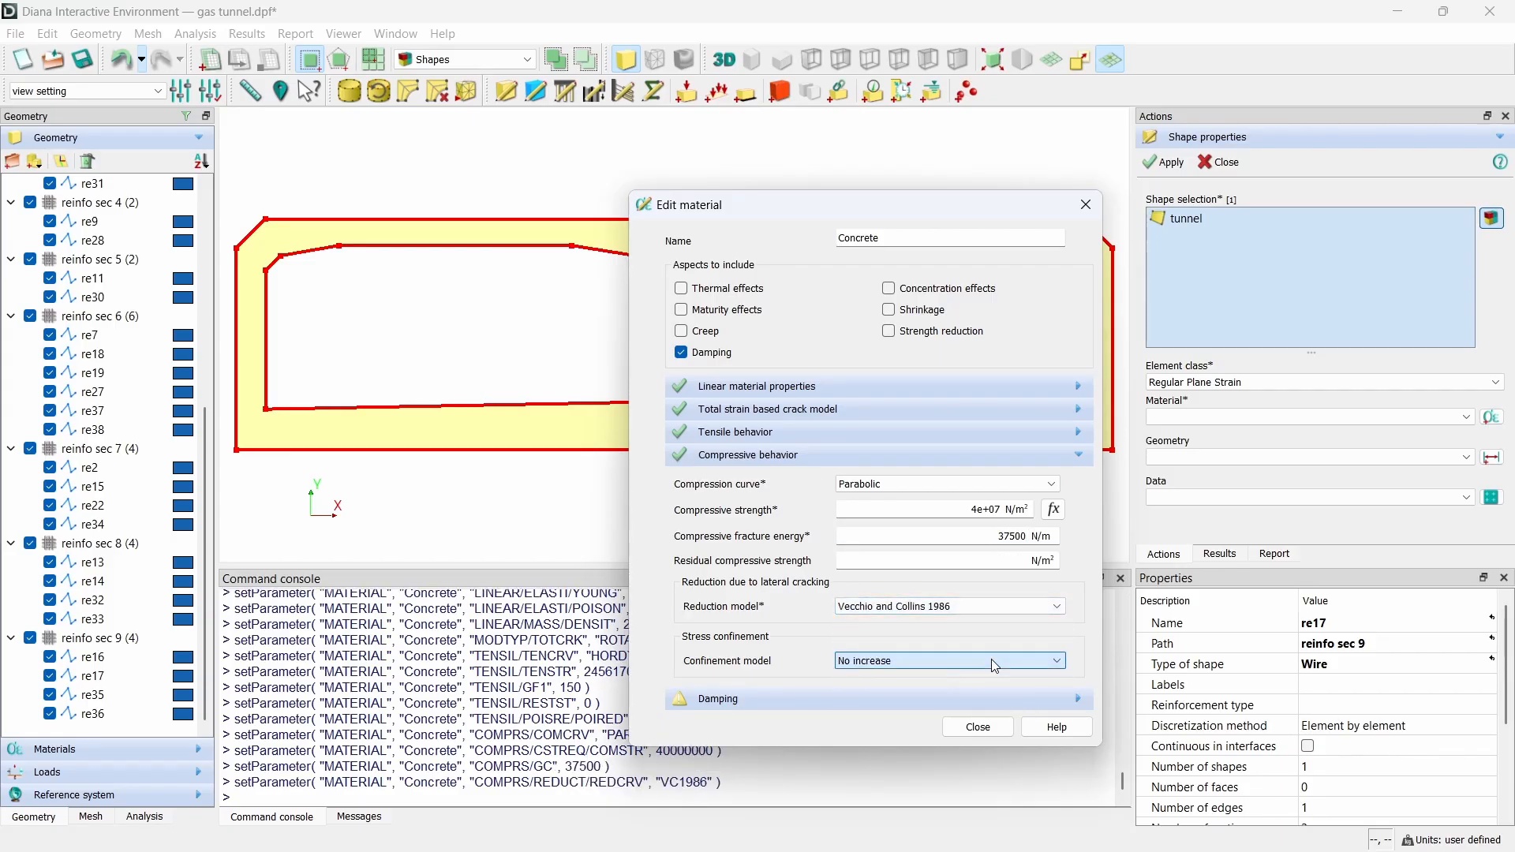
# Step: Set the concrete's Rayleigh damping factors to a = 22.7 /s and b = 0.000145 s, and finish the material
pyautogui.click(918, 699)
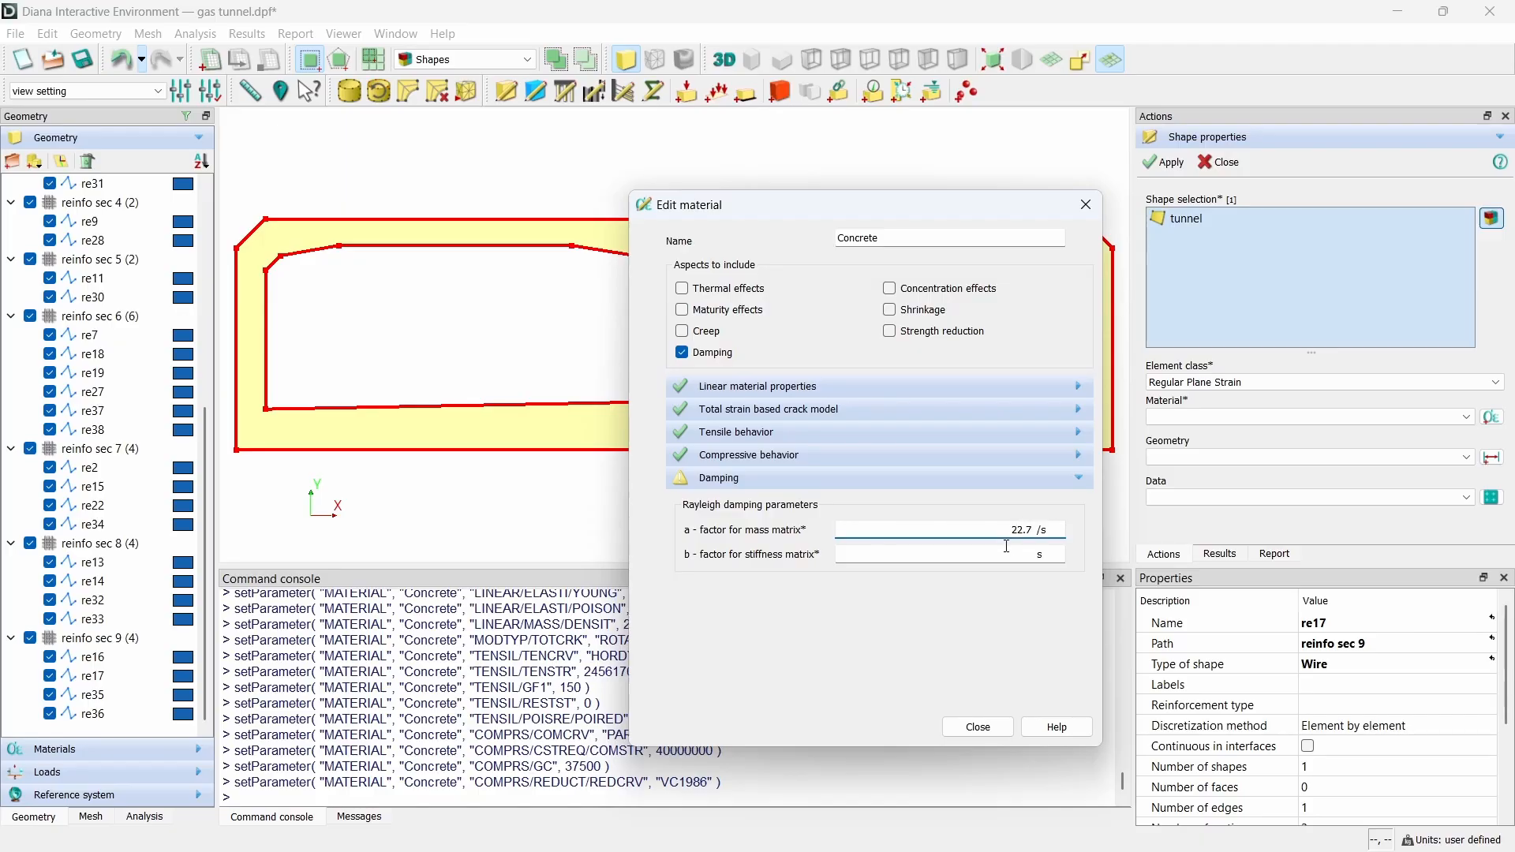
pyautogui.press('Tab')
pyautogui.write('0.000145')
pyautogui.click(1008, 727)
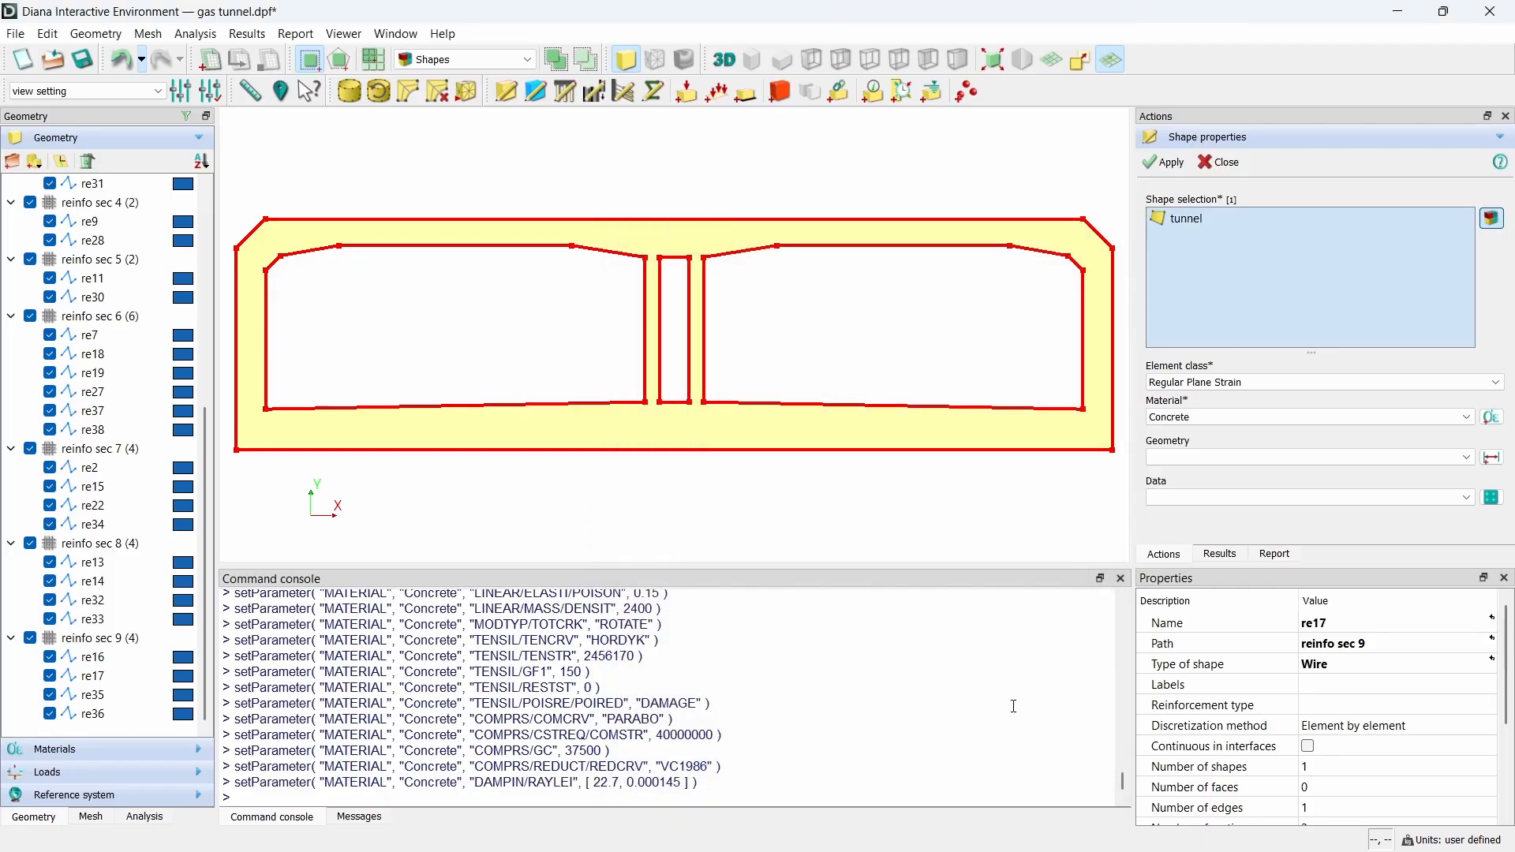
# Step: Add an element geometry named tunnel with local element x axis 1 0, and apply the shape properties to the tunnel sheet
pyautogui.click(1491, 458)
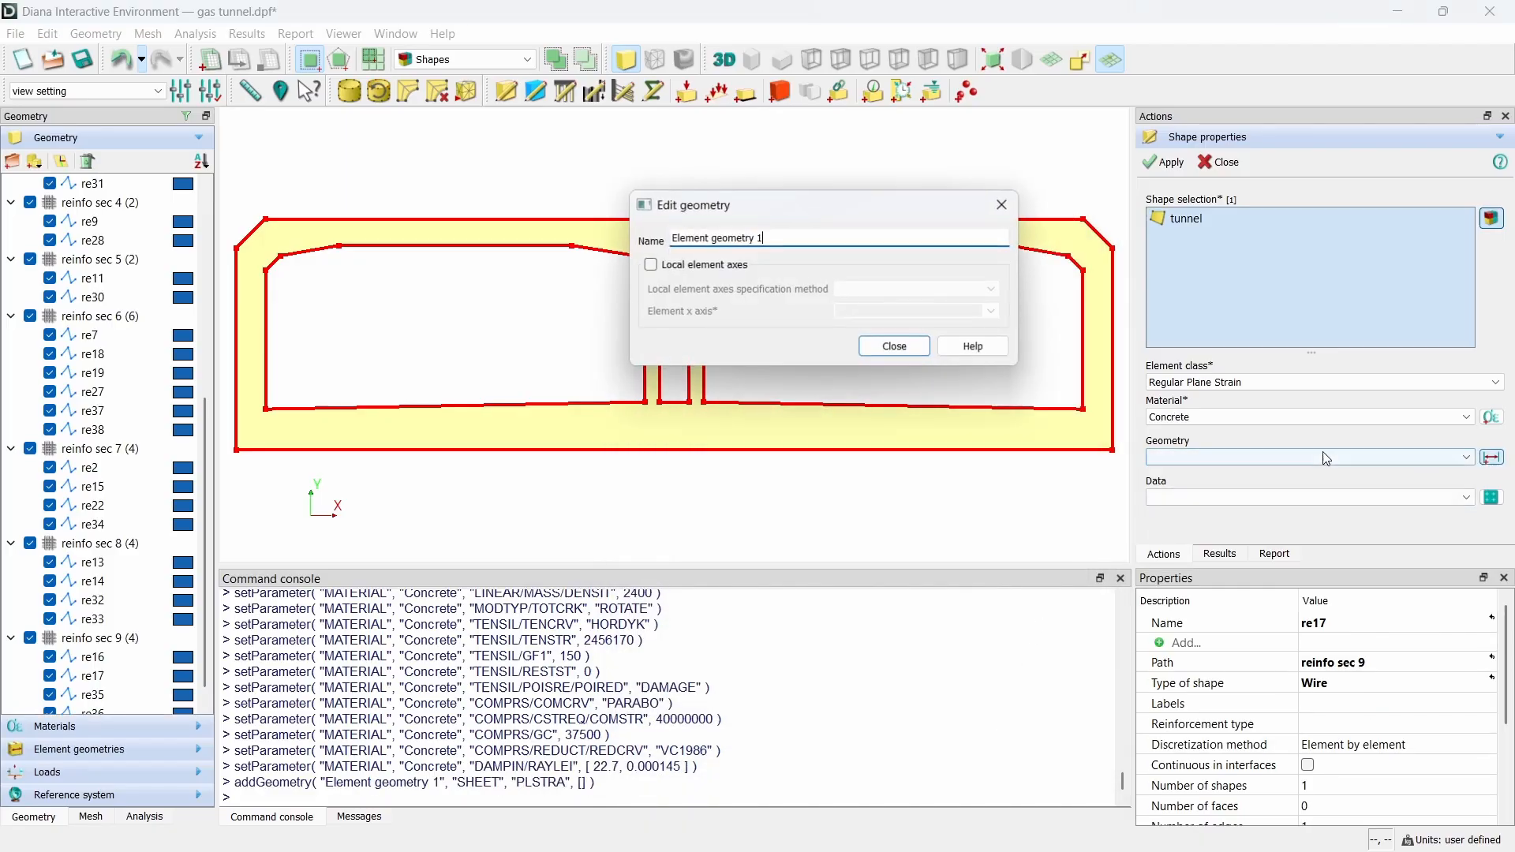
pyautogui.tripleClick(784, 235)
pyautogui.write('tunnel')
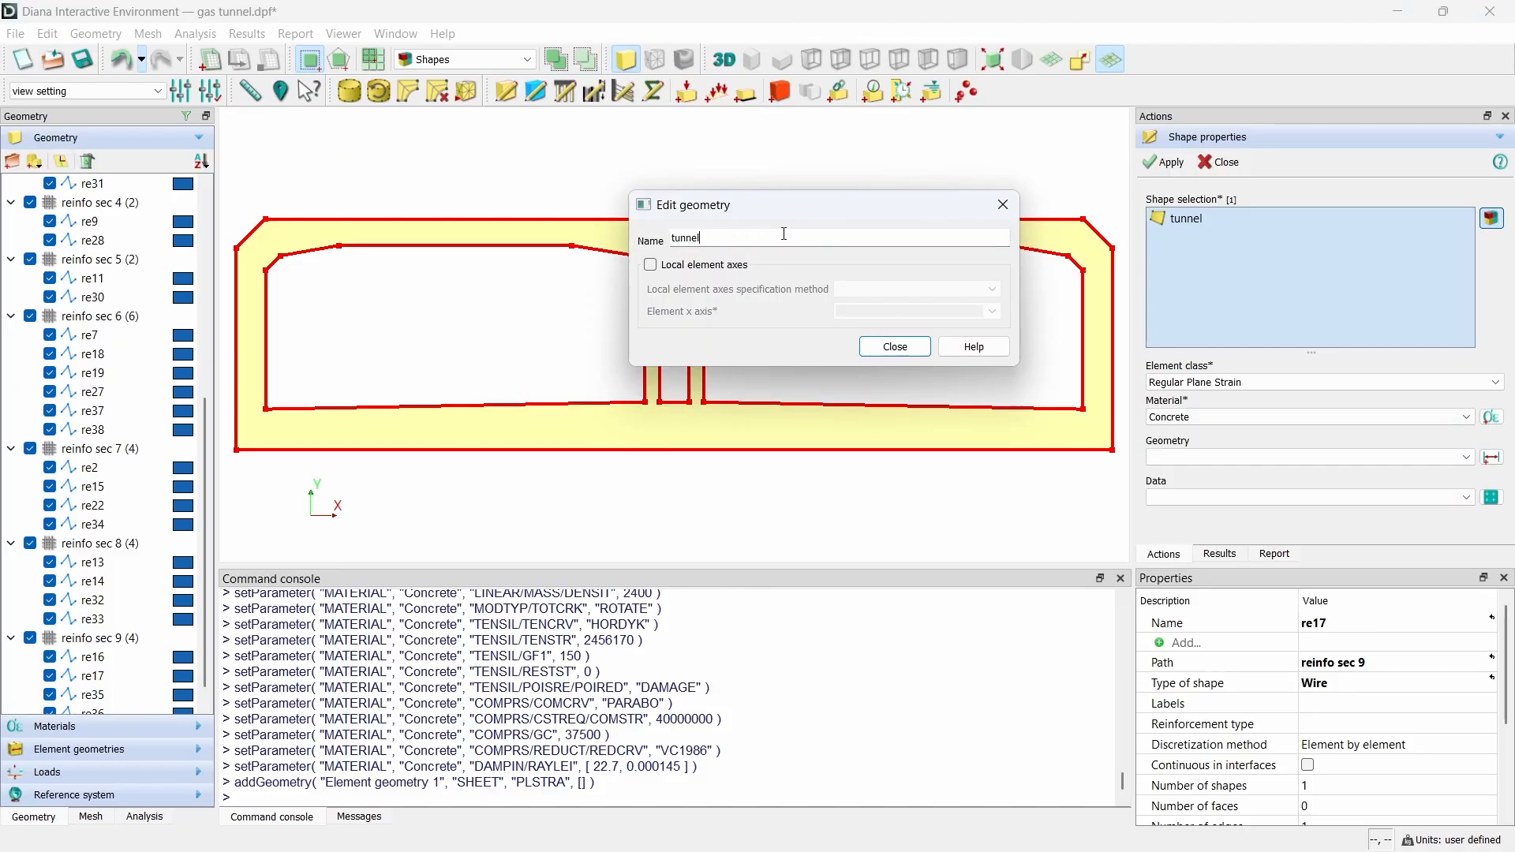
pyautogui.click(738, 267)
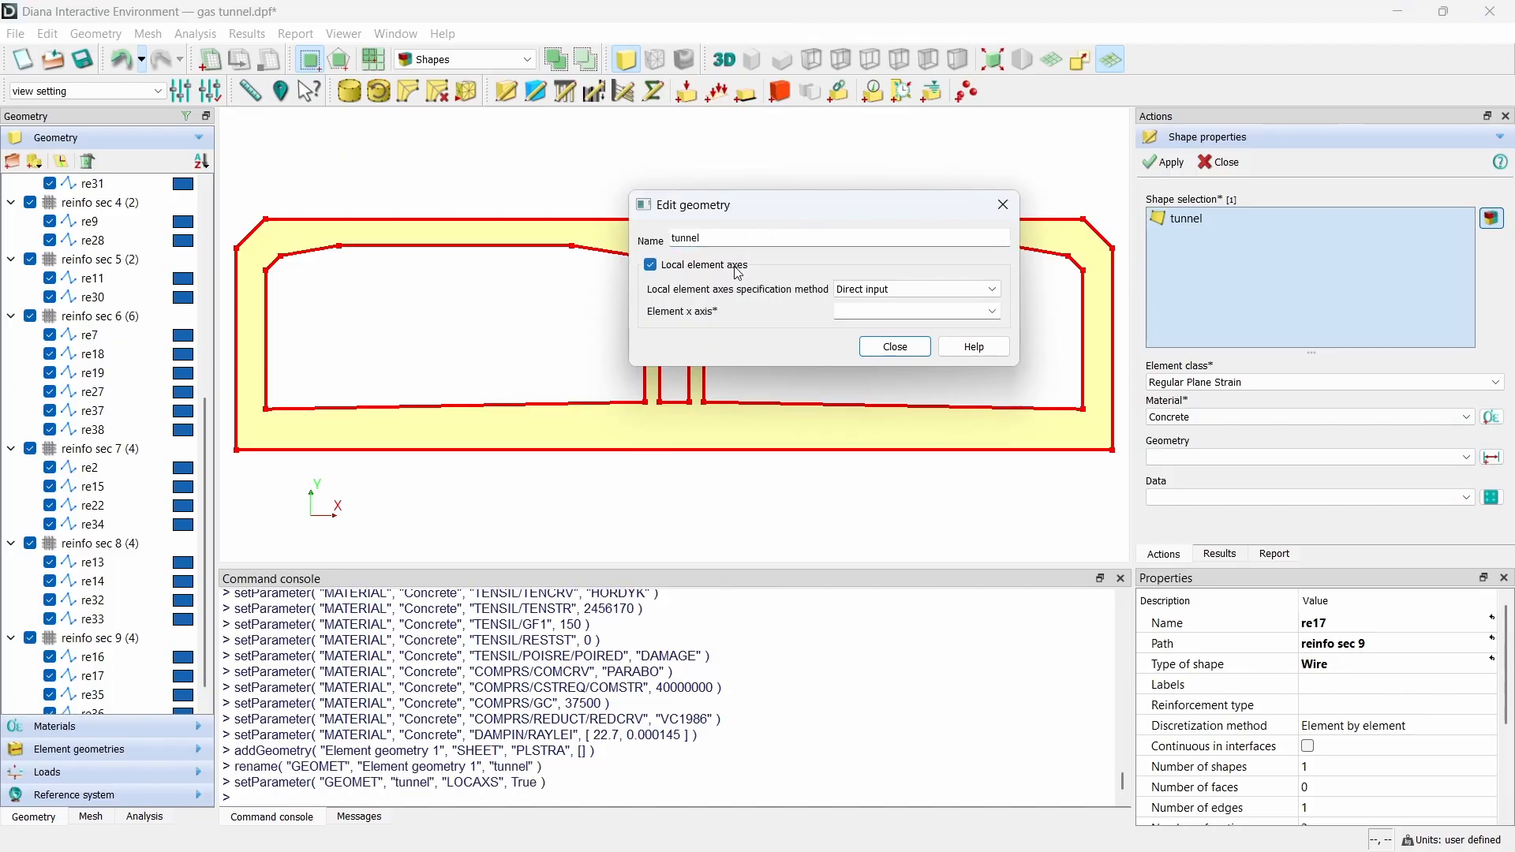
pyautogui.click(992, 305)
pyautogui.click(975, 332)
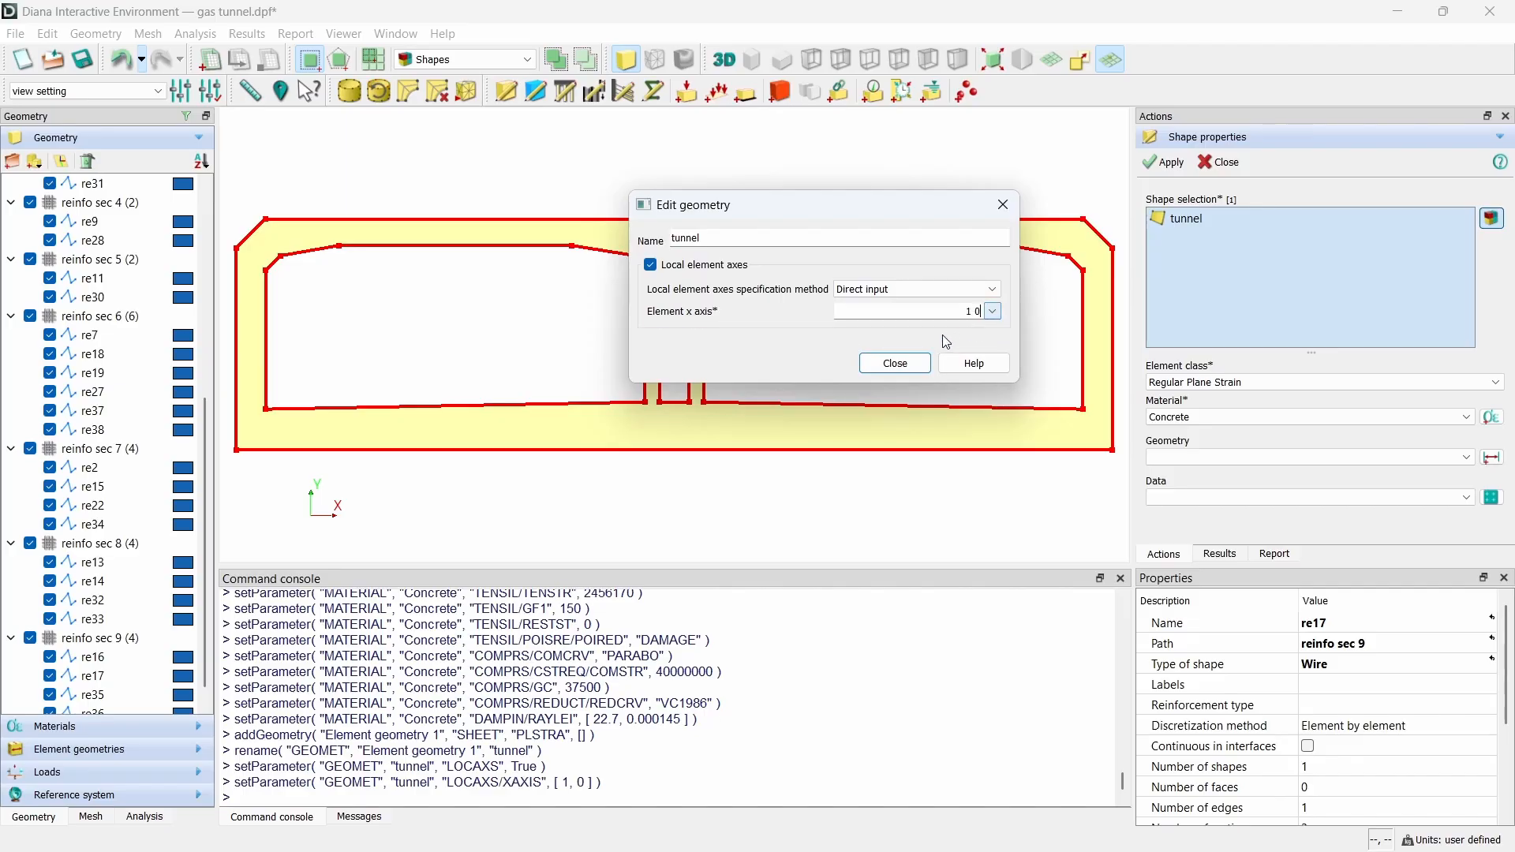
pyautogui.click(908, 350)
pyautogui.click(1165, 162)
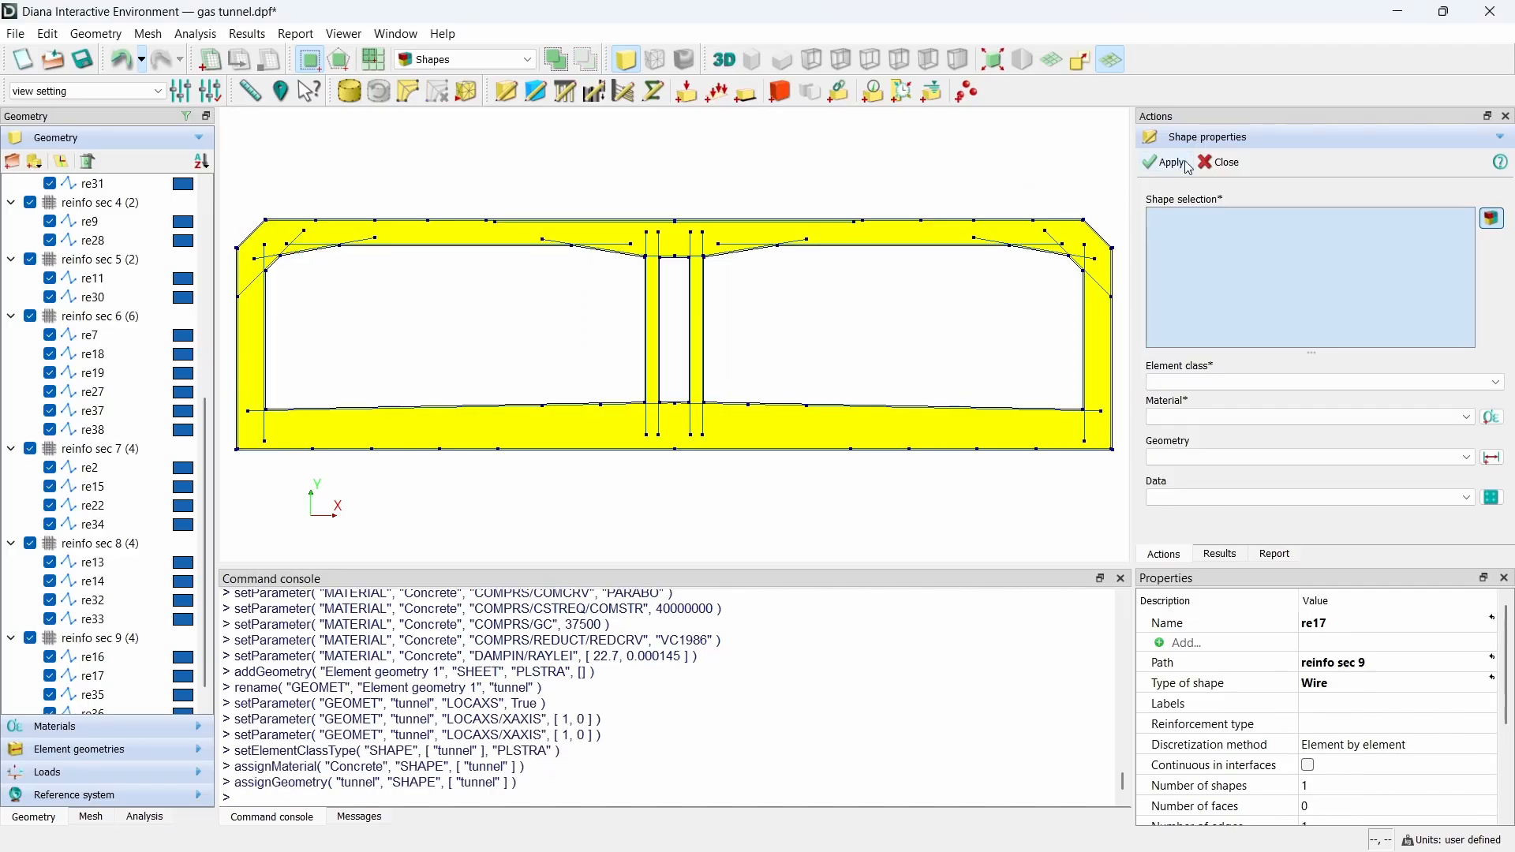
pyautogui.click(1219, 162)
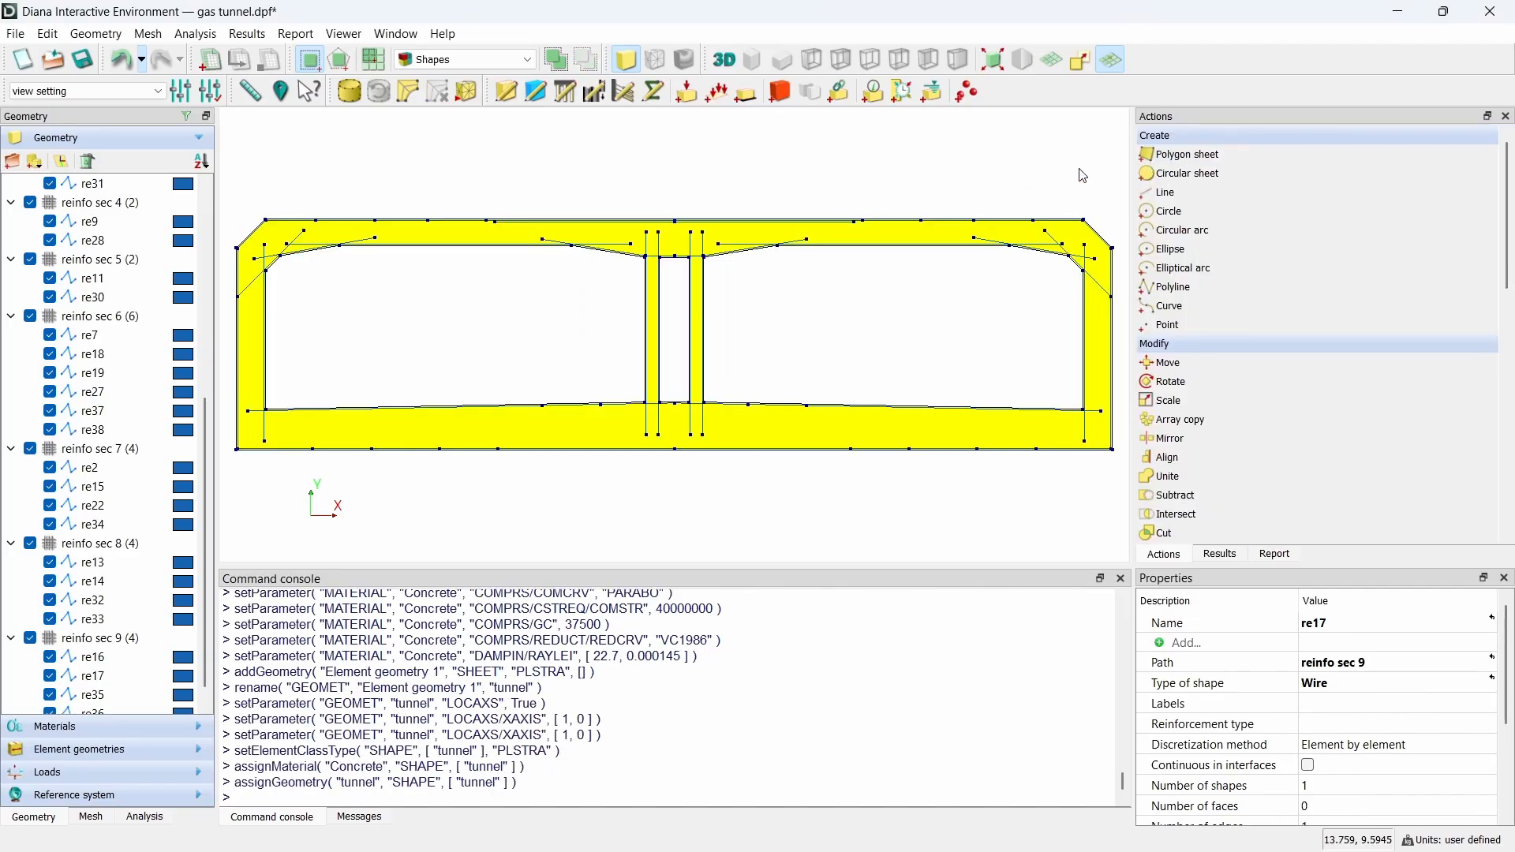
# Step: Add a reinforcement material named reinfo for the reinfo sec 1 set, using Von Mises plasticity with damping included
pyautogui.scroll(5, 119, 261)
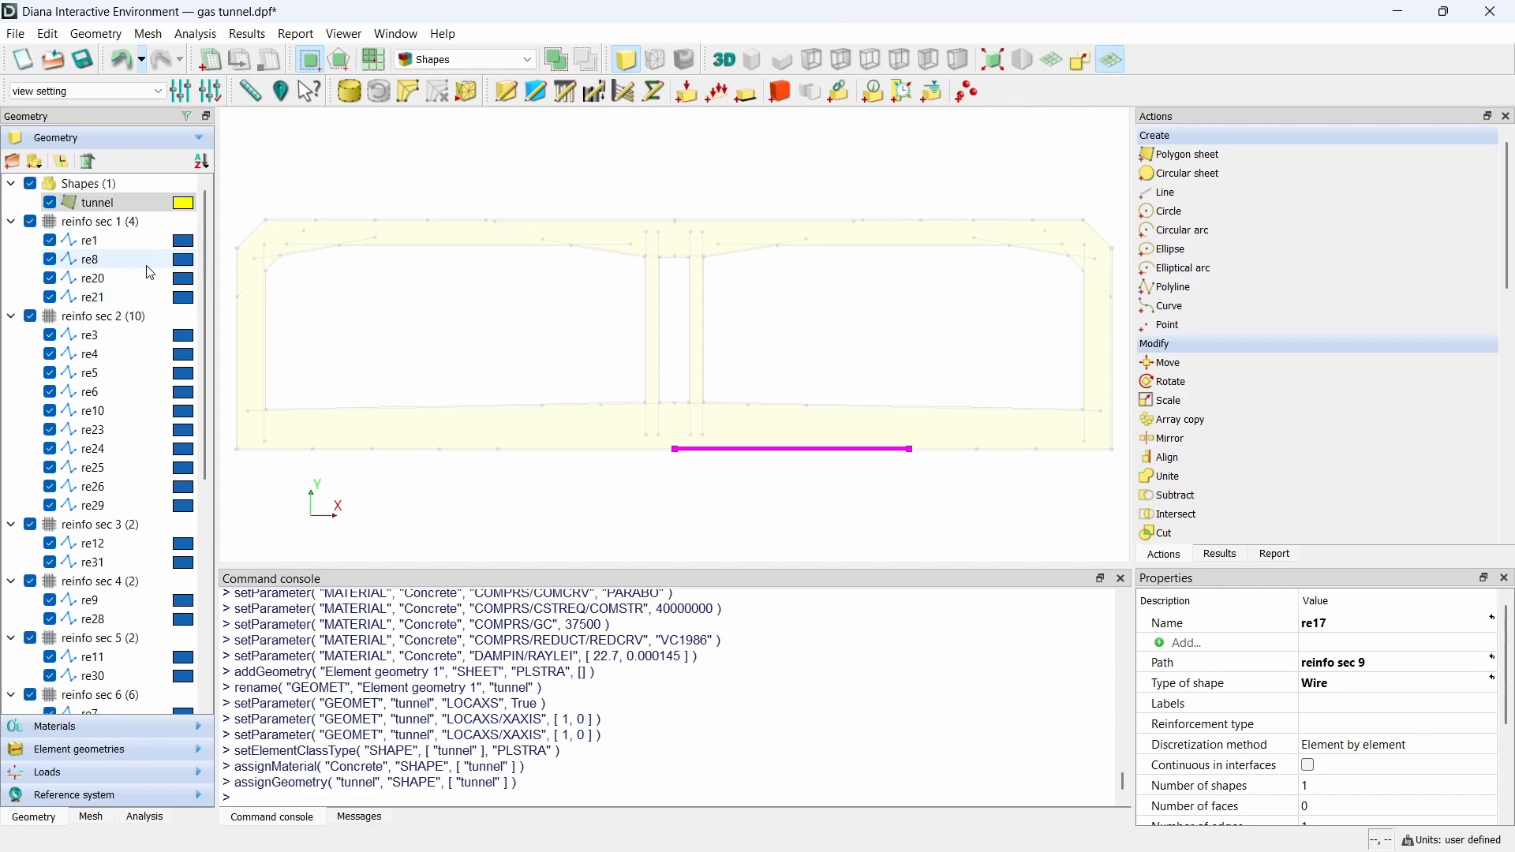
pyautogui.doubleClick(94, 222)
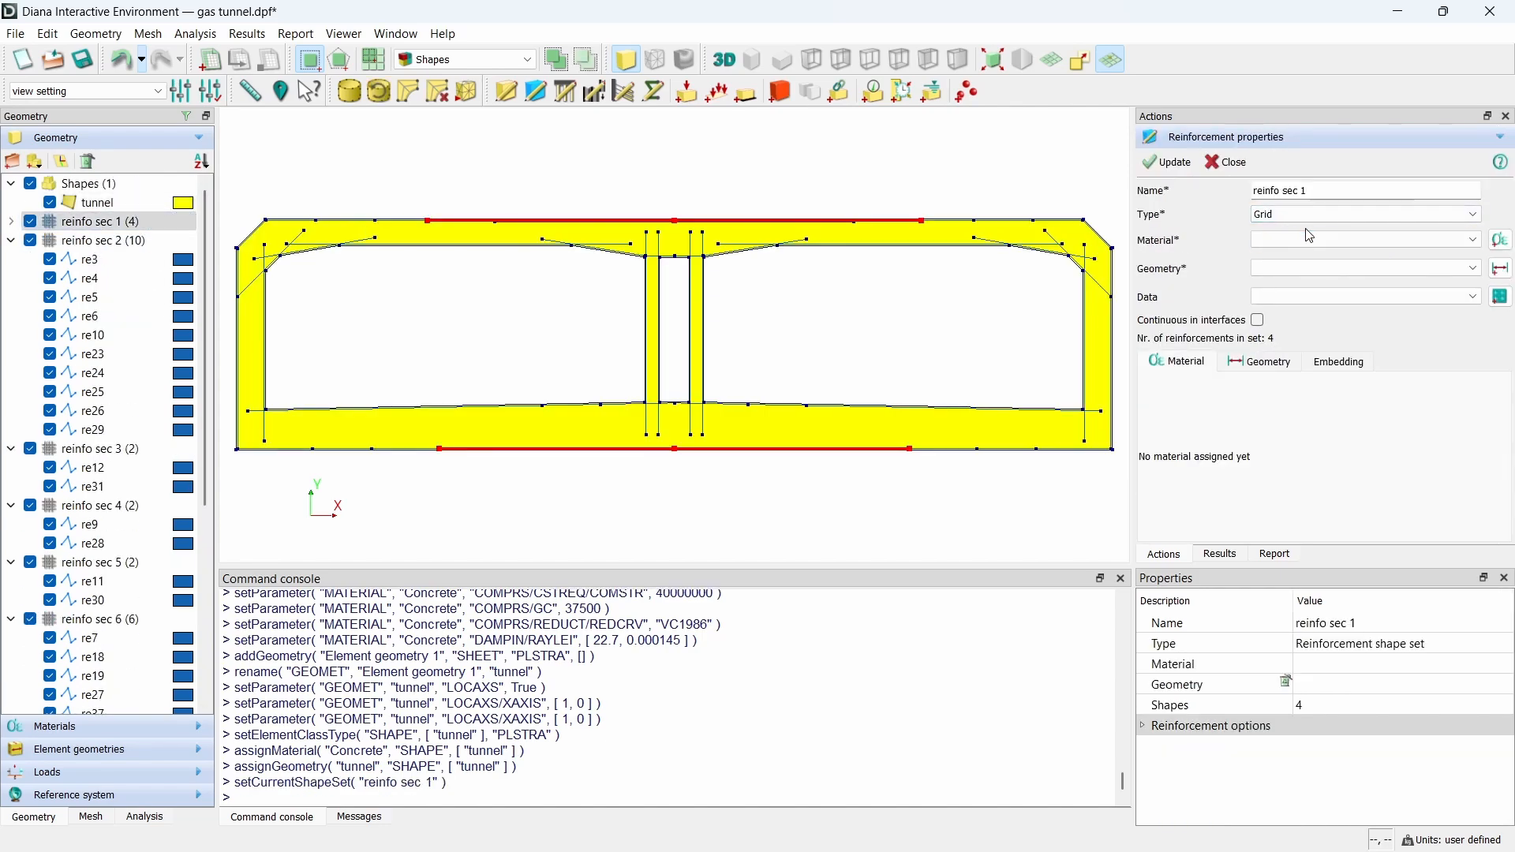
pyautogui.click(1501, 239)
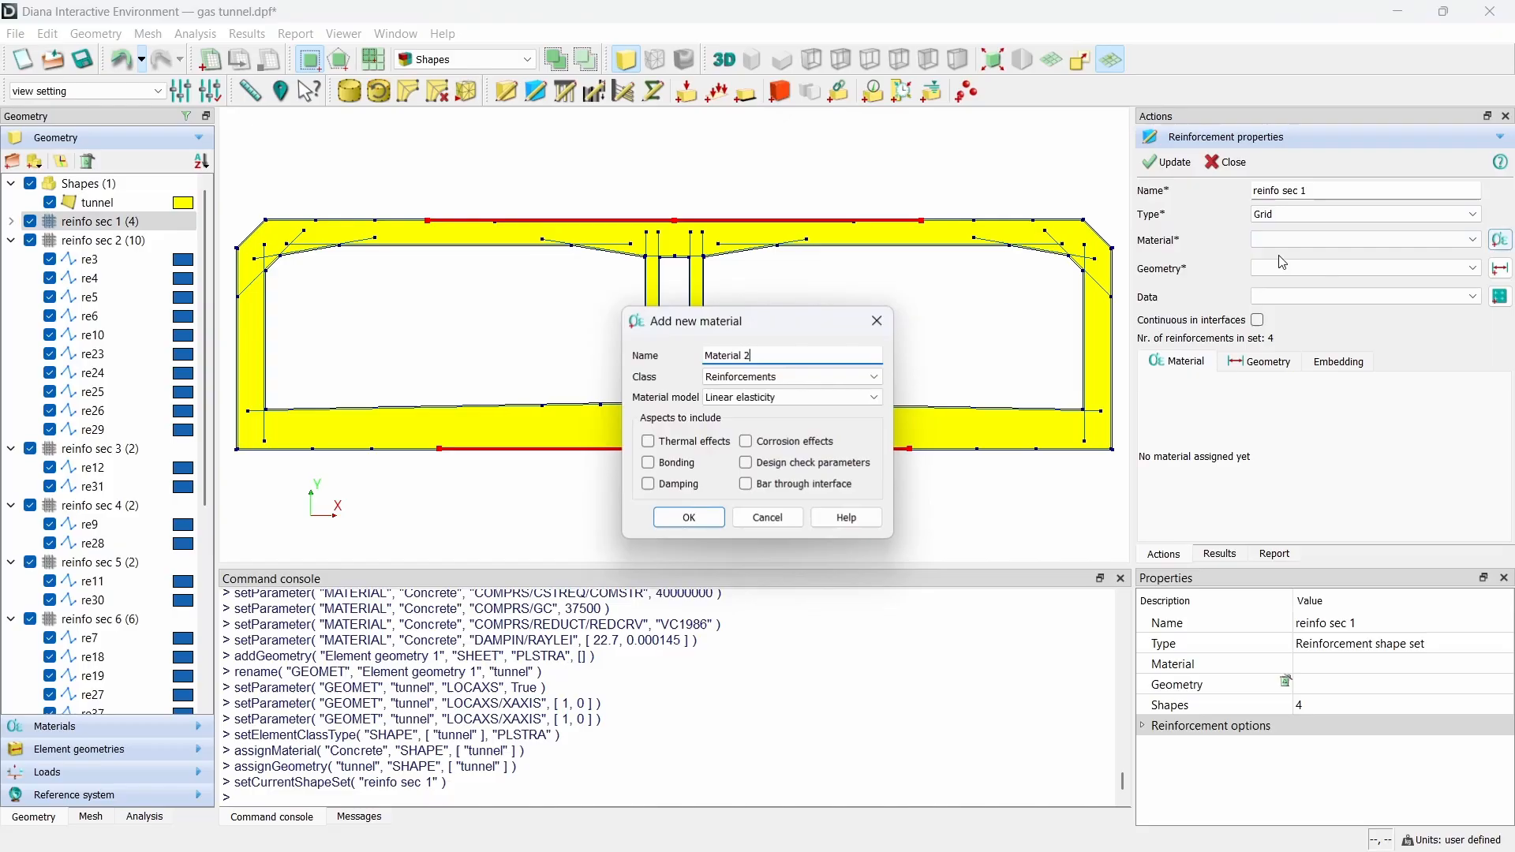
pyautogui.click(777, 356)
pyautogui.hotkey('ctrl', 'a')
pyautogui.write('rein')
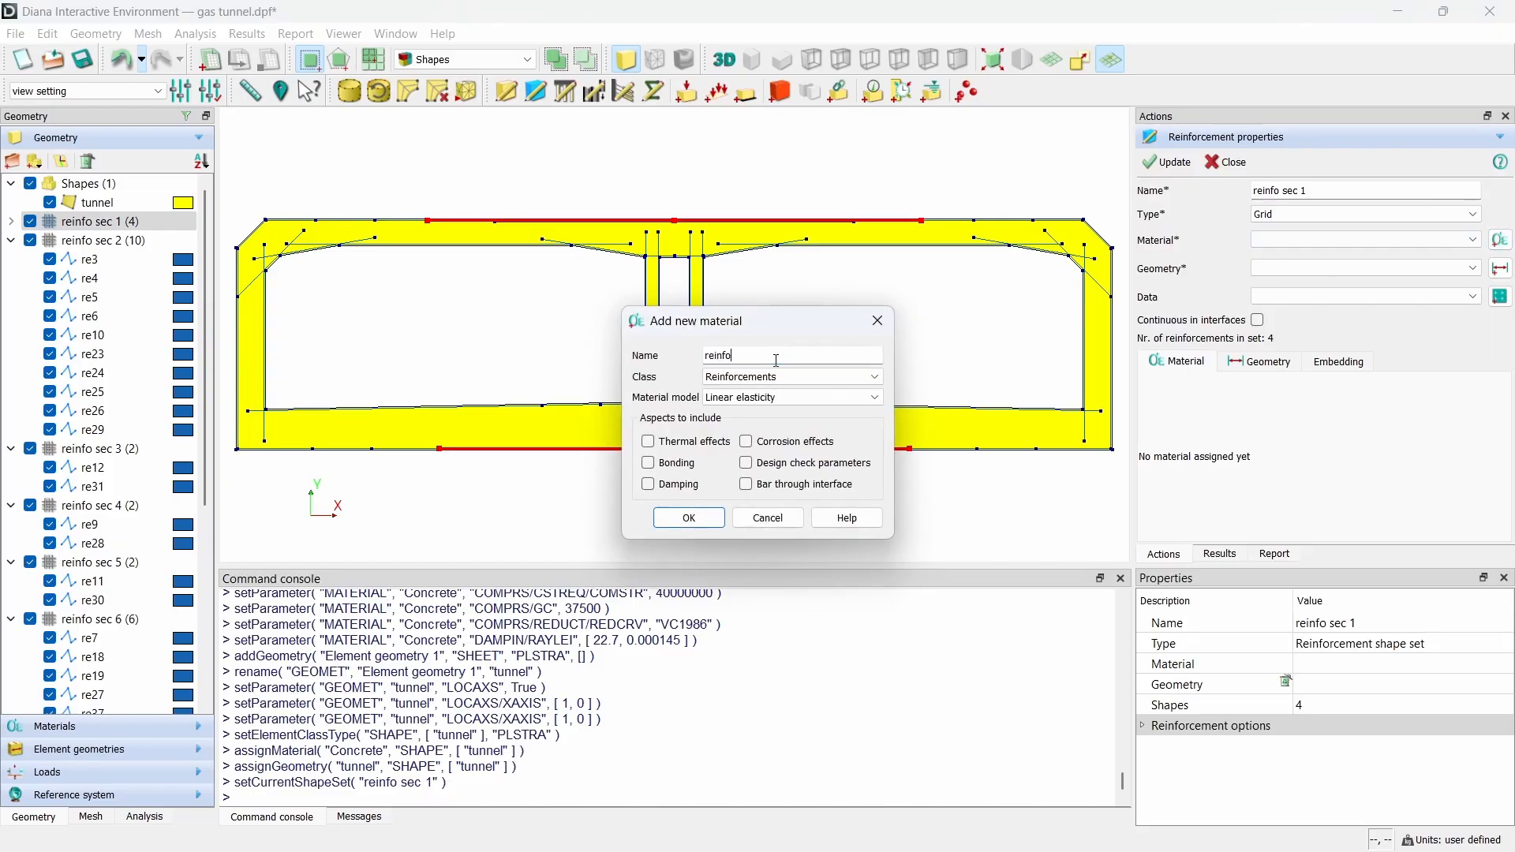
pyautogui.click(769, 397)
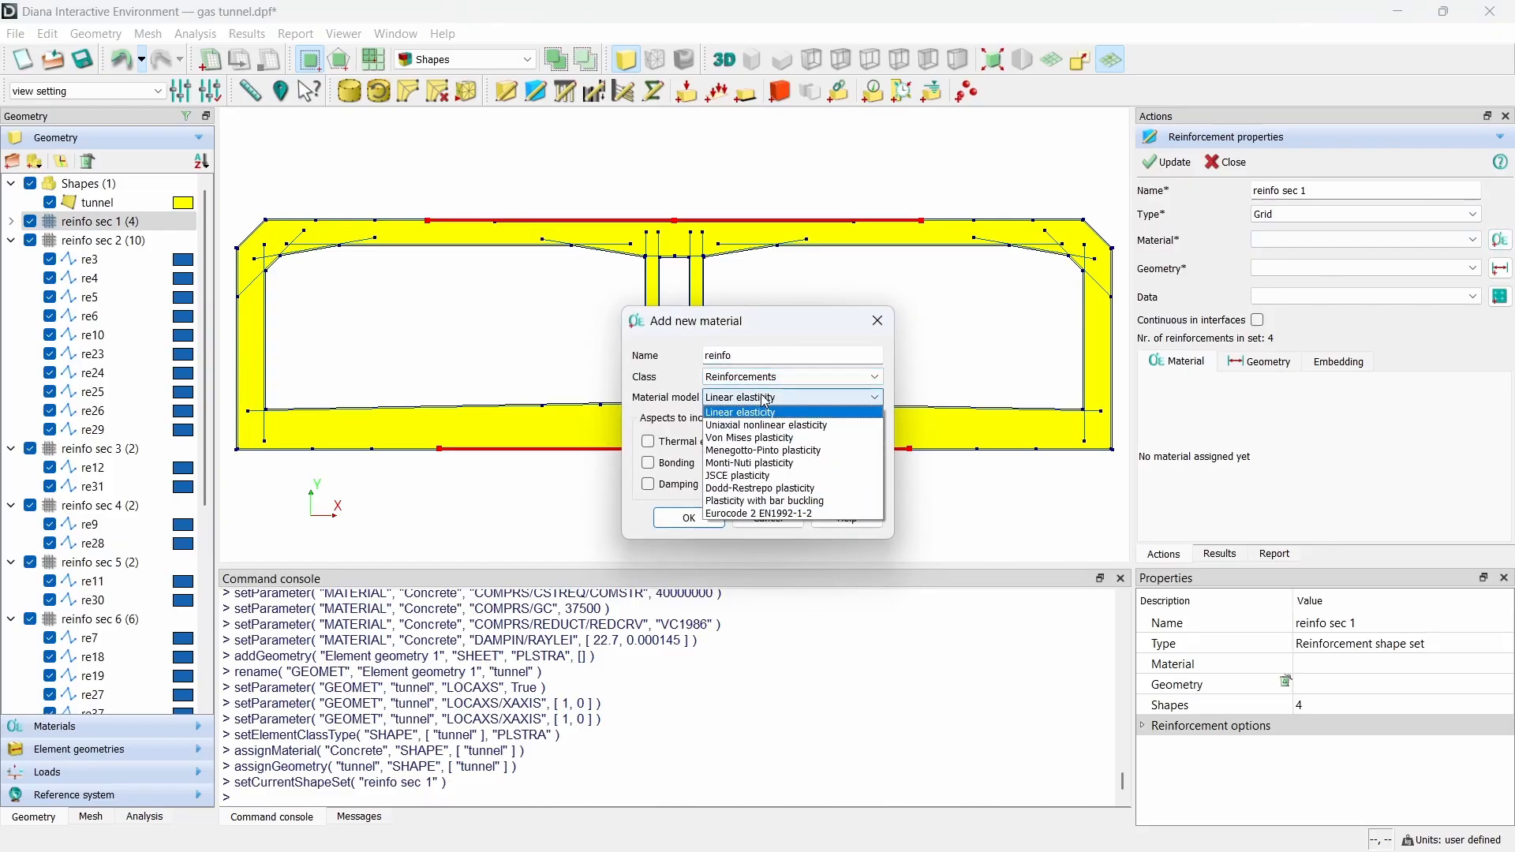
pyautogui.click(773, 439)
pyautogui.click(771, 463)
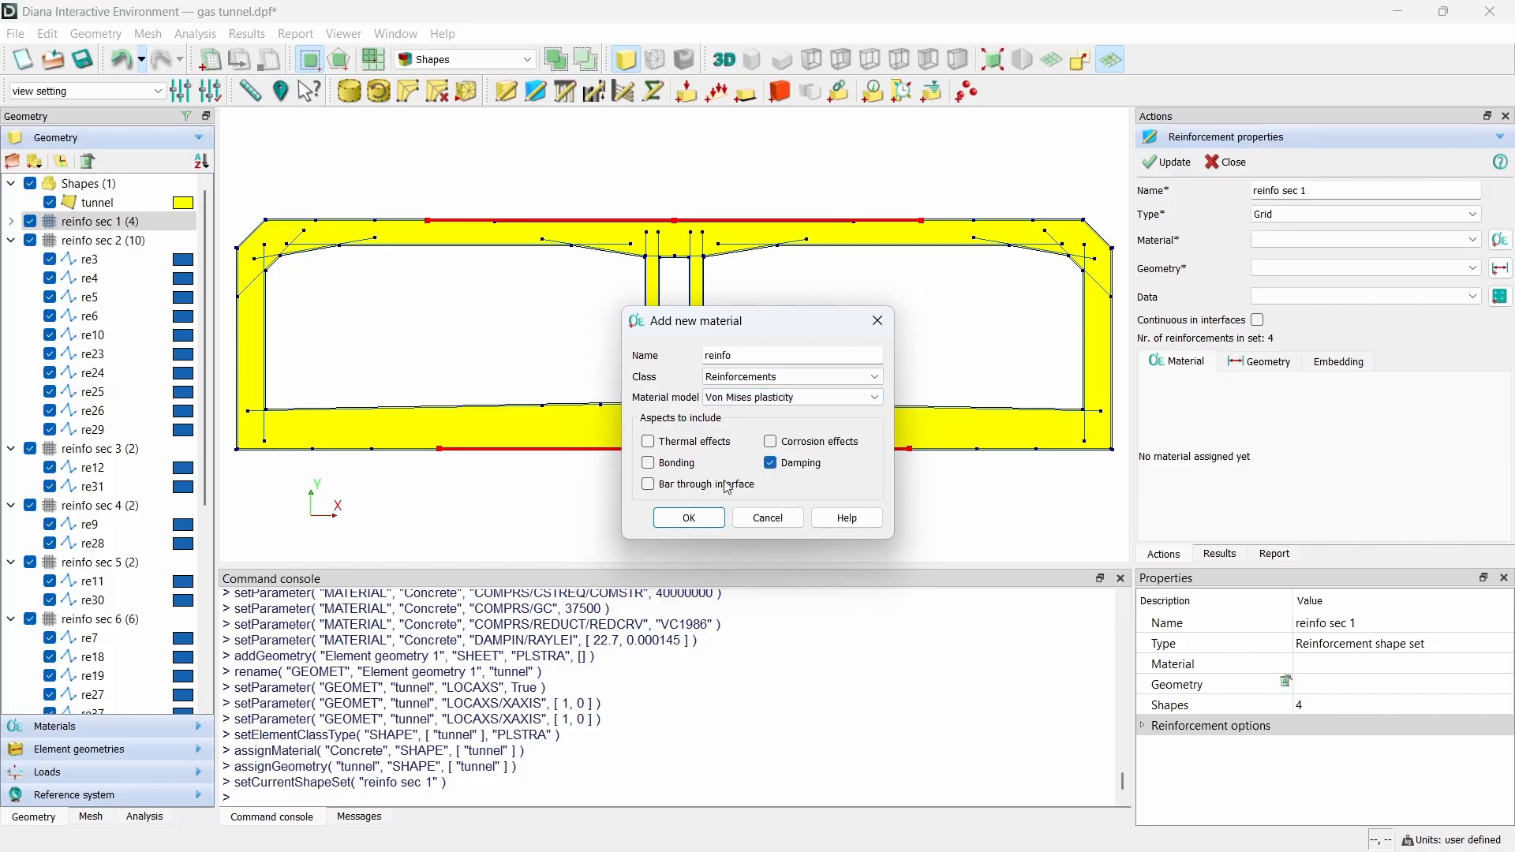
pyautogui.click(689, 518)
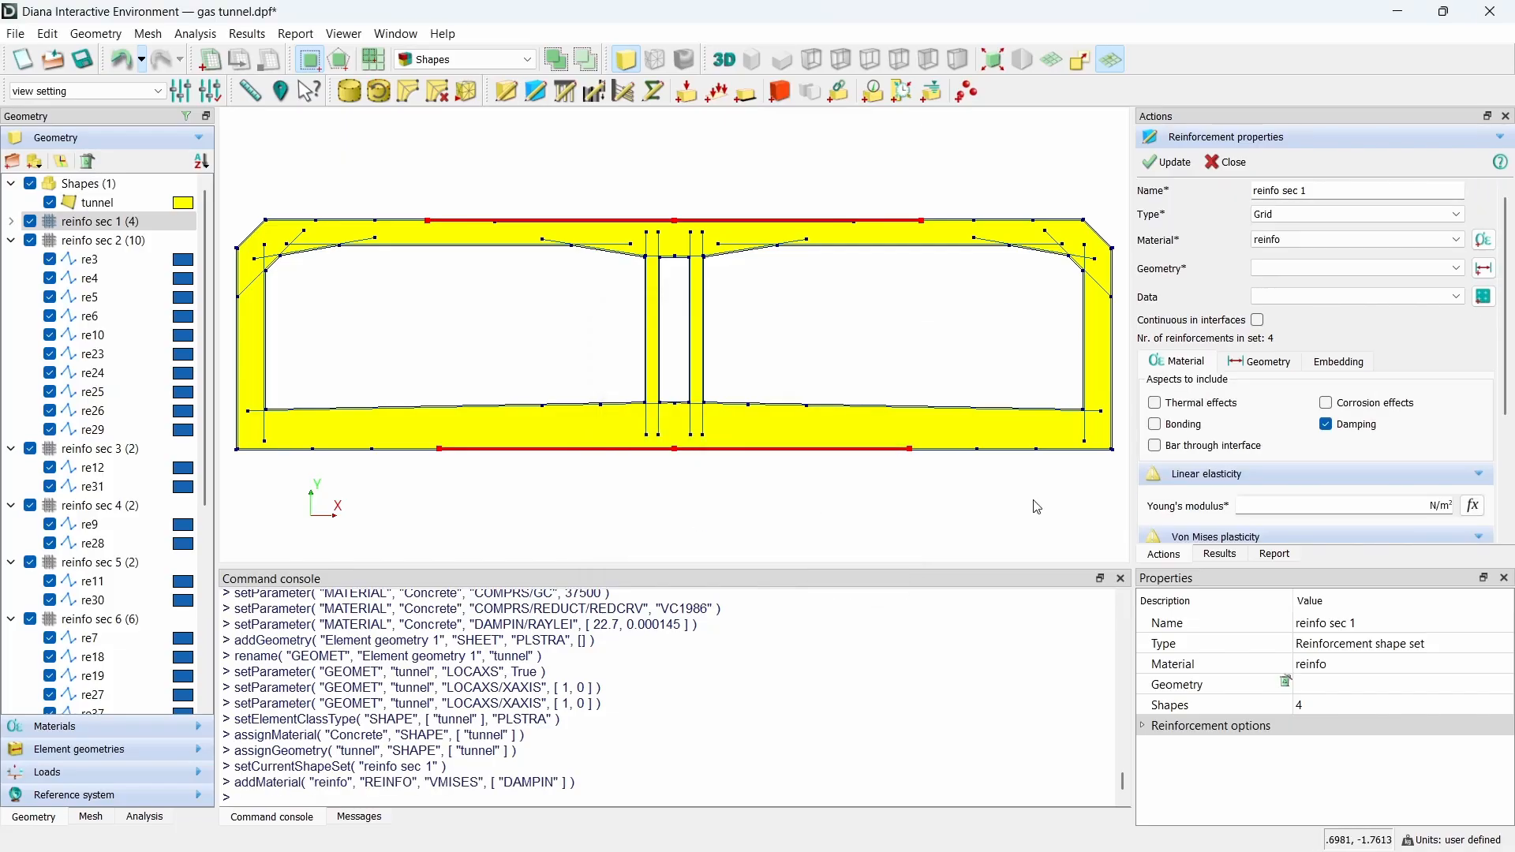
# Step: Set the reinfo material's Young's modulus to 2.1e+11 N/m² and its yield stress to 5e+08 N/m²
pyautogui.scroll(-3, 1390, 446)
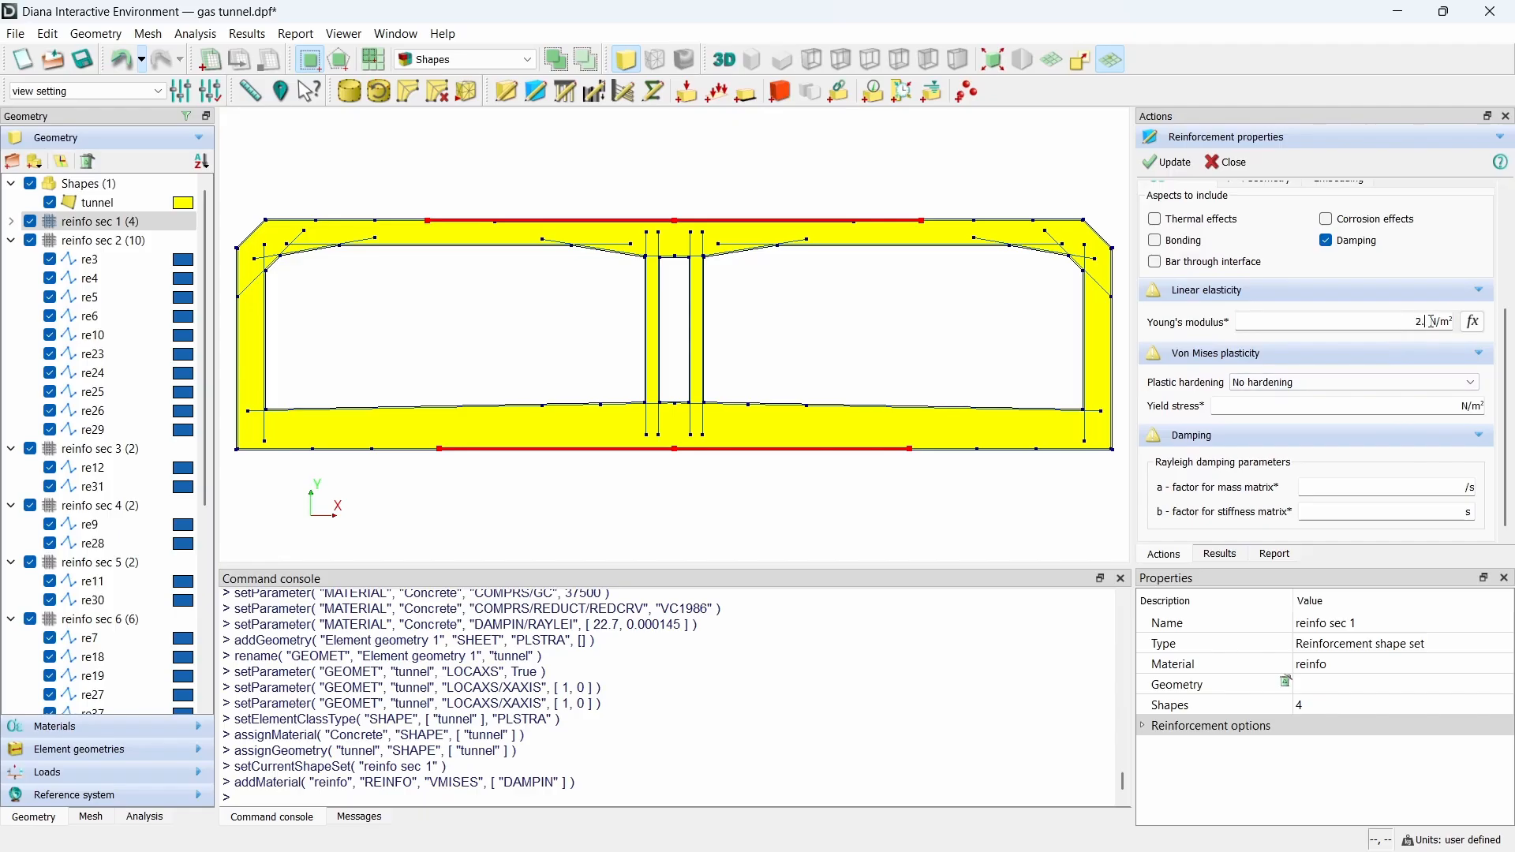
pyautogui.write('1e11')
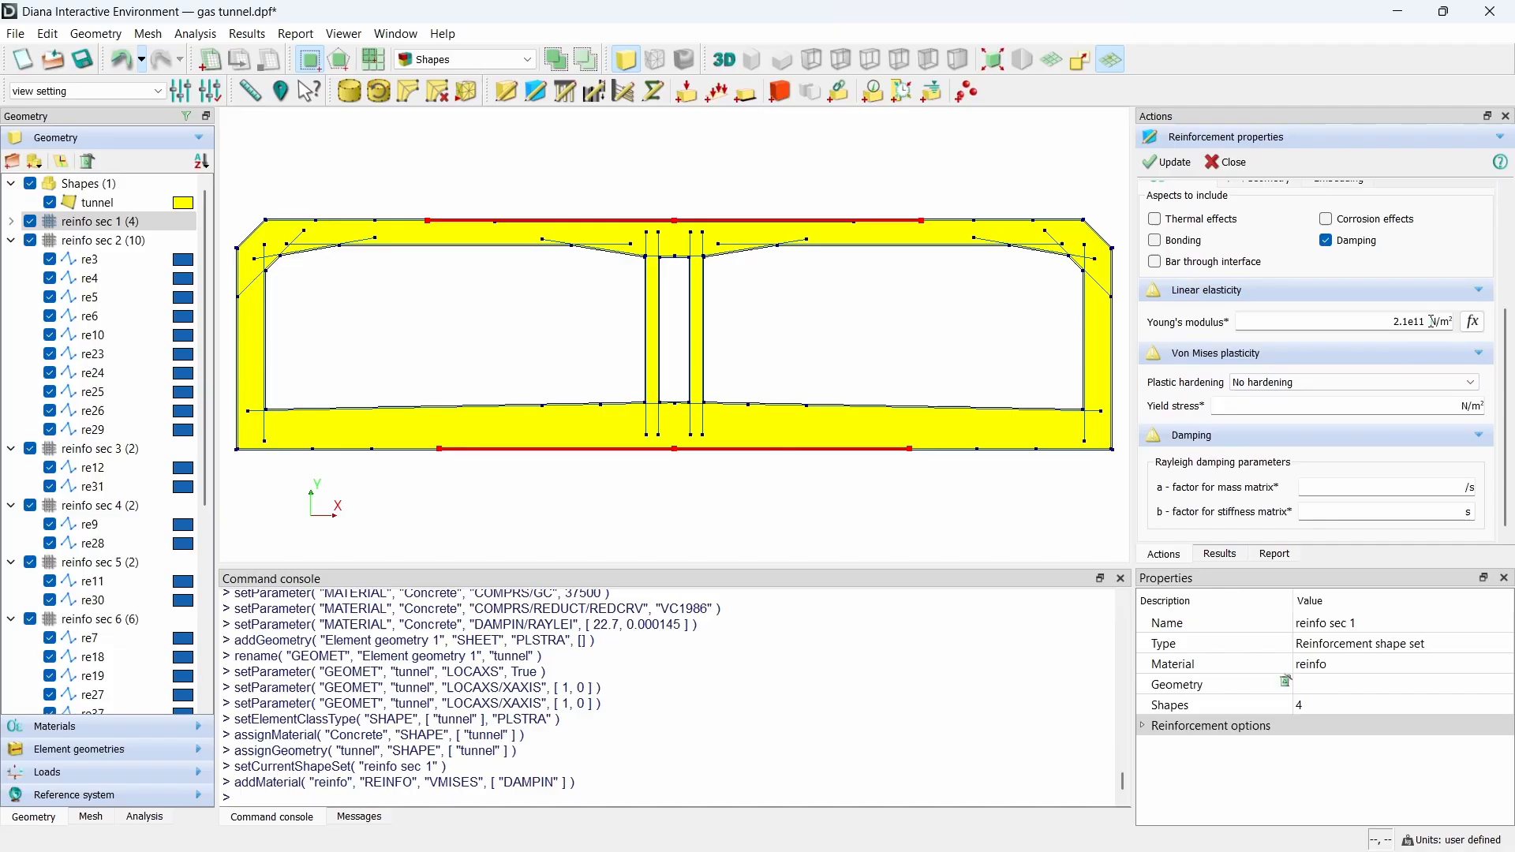
pyautogui.click(1433, 404)
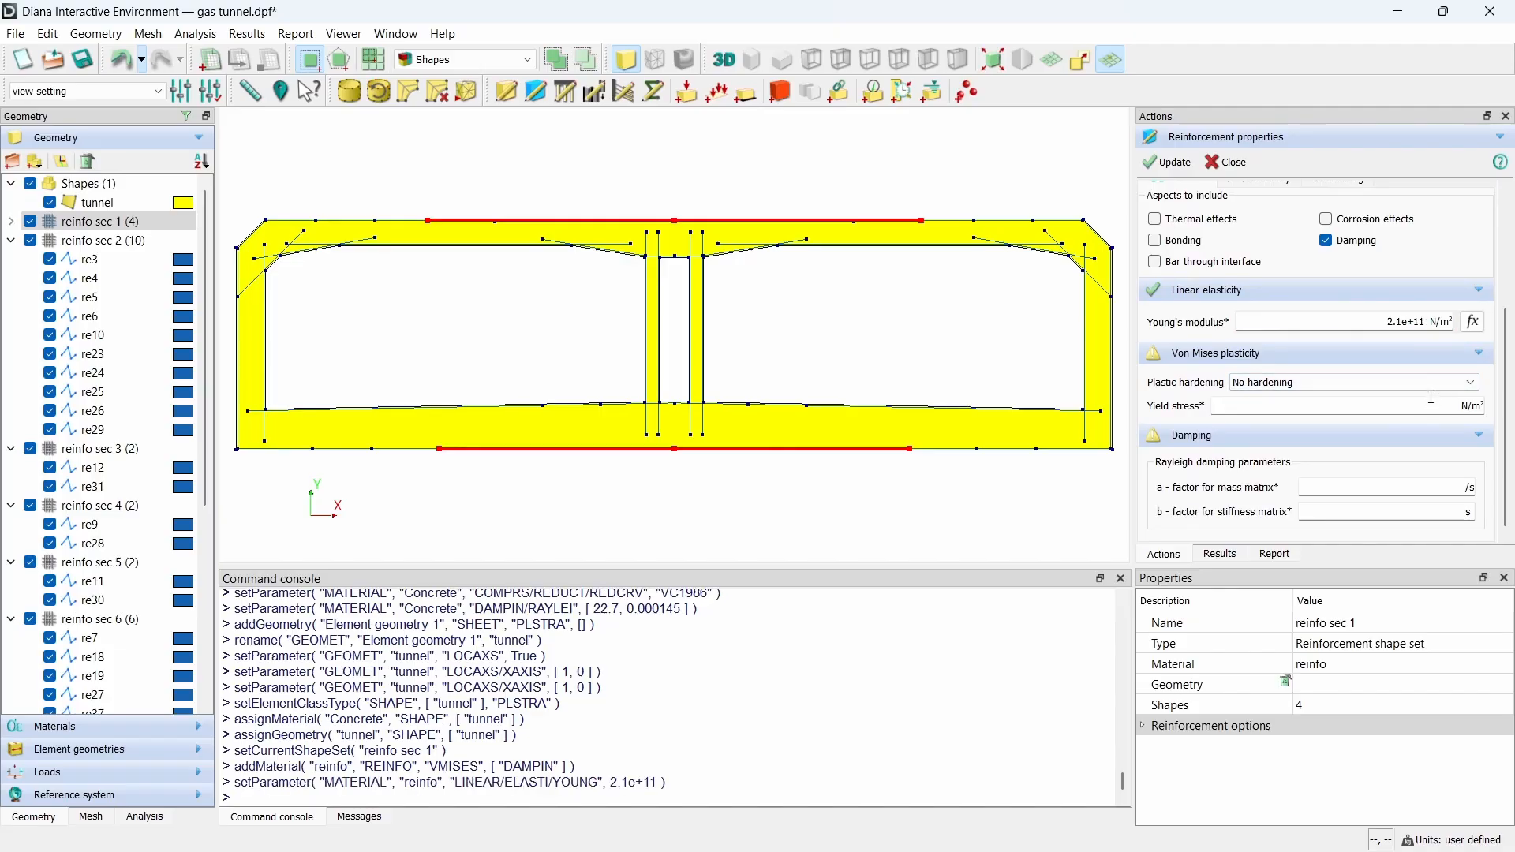
# Step: Set the reinfo material's Rayleigh damping factors to a = 22.7 /s and b = 0.000145 s
pyautogui.click(1450, 488)
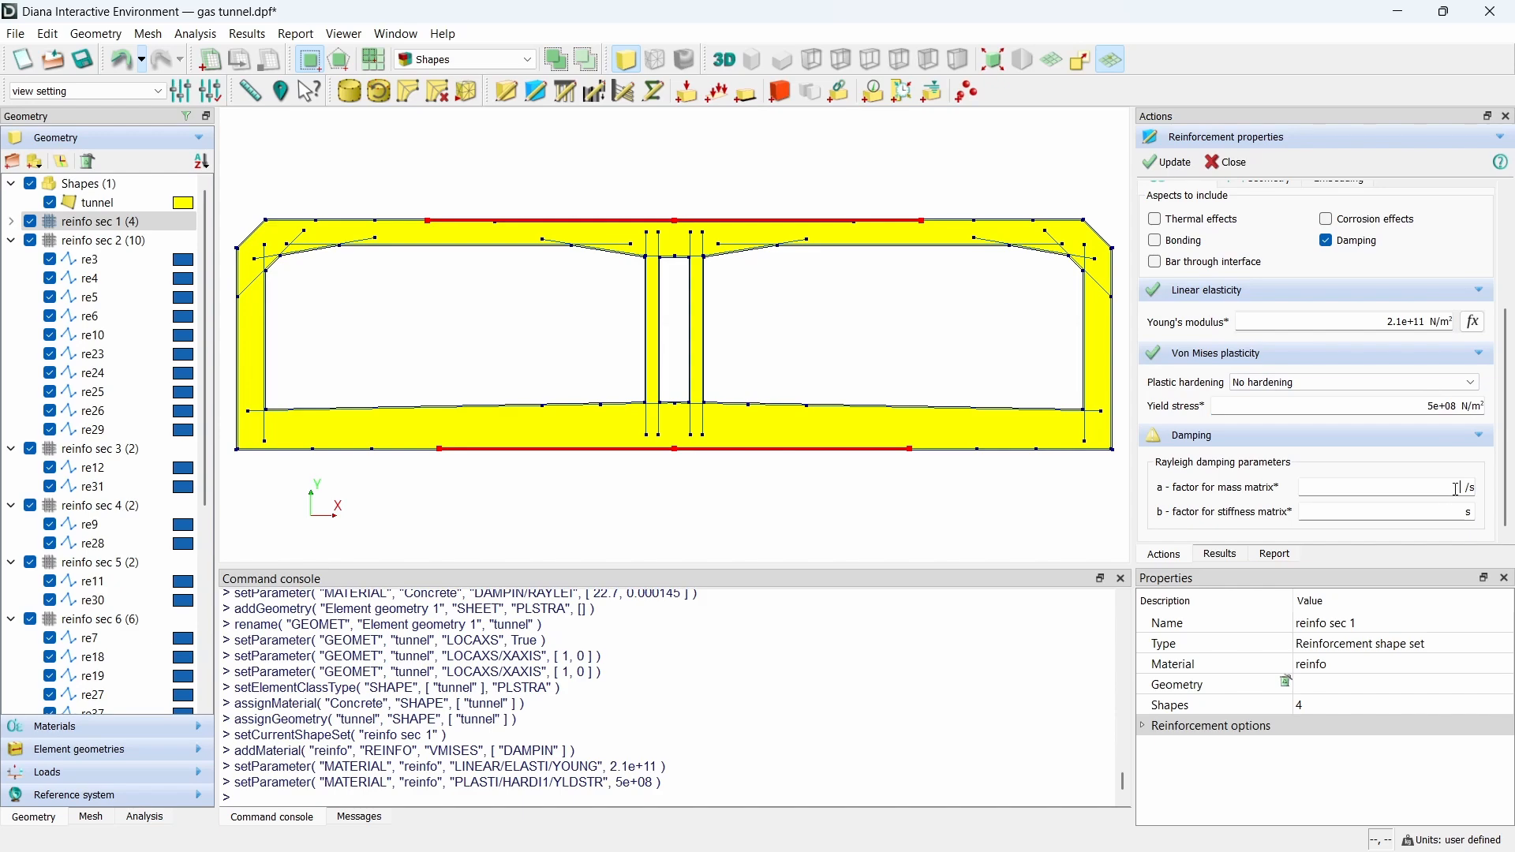
pyautogui.write('22.7')
pyautogui.click(1443, 510)
pyautogui.write('0.000145')
pyautogui.press('Return')
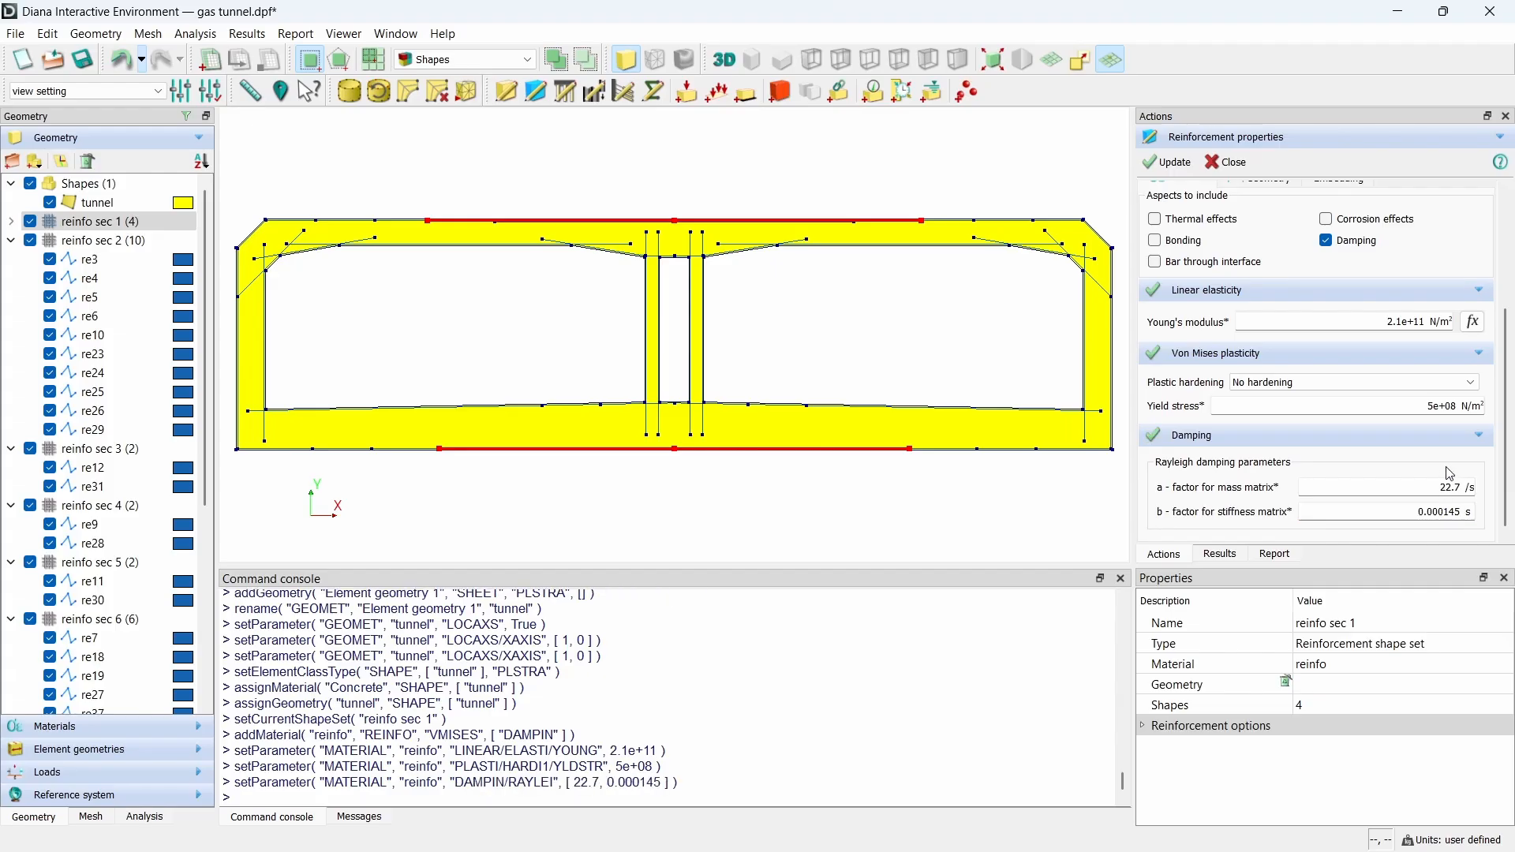
# Step: Add an element geometry to the reinfo sec 1 set and show its geometry properties
pyautogui.scroll(4, 1450, 474)
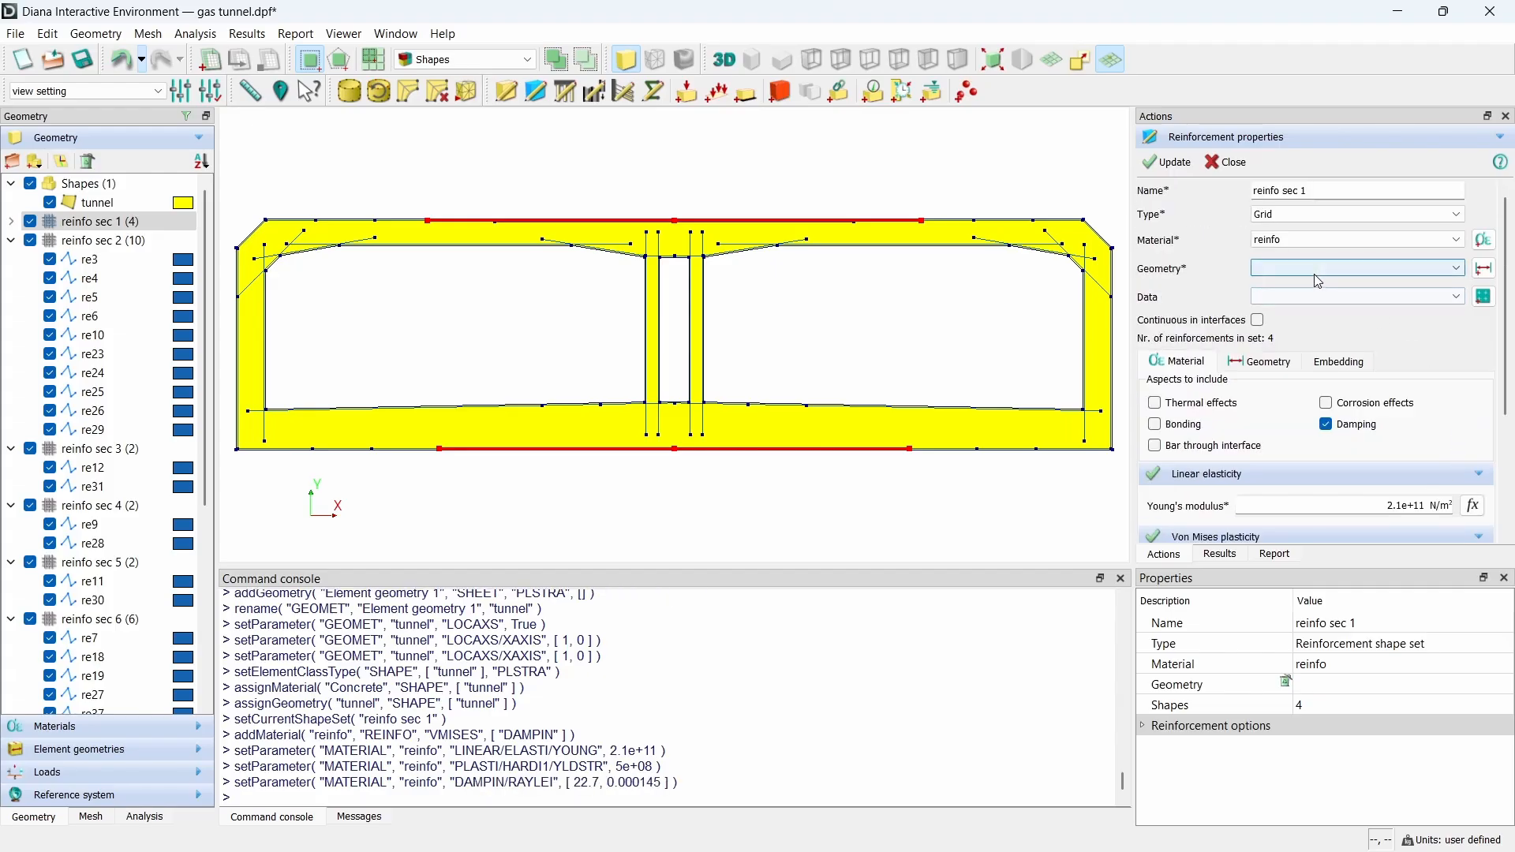
pyautogui.click(1483, 269)
pyautogui.click(1149, 269)
pyautogui.click(1260, 362)
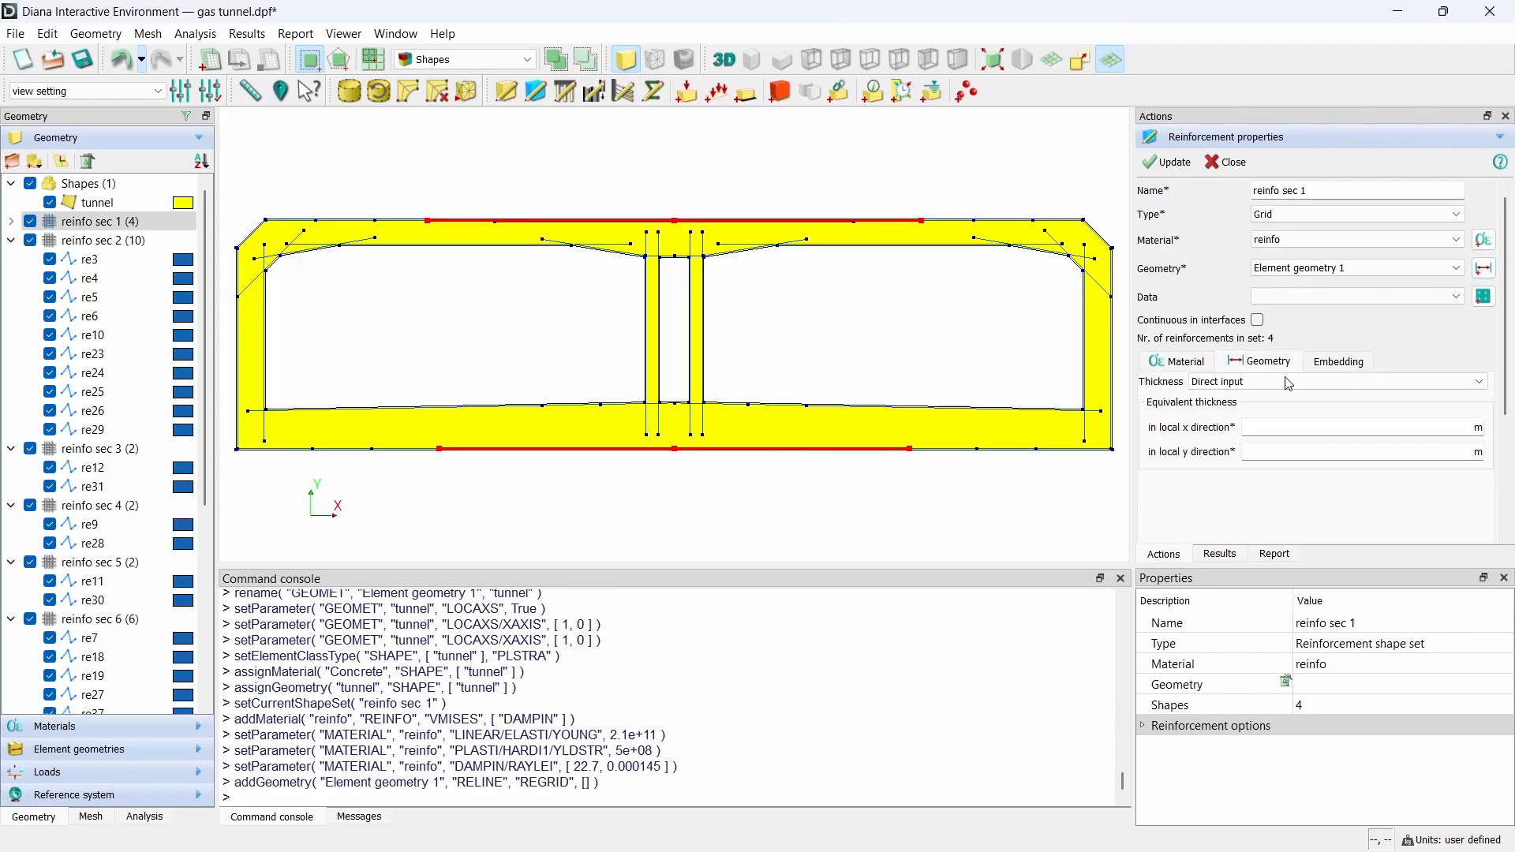
# Step: Set the equivalent thickness of reinfo sec 1 to 0.00837758 m in both local x and y directions, and update the set
pyautogui.click(1307, 424)
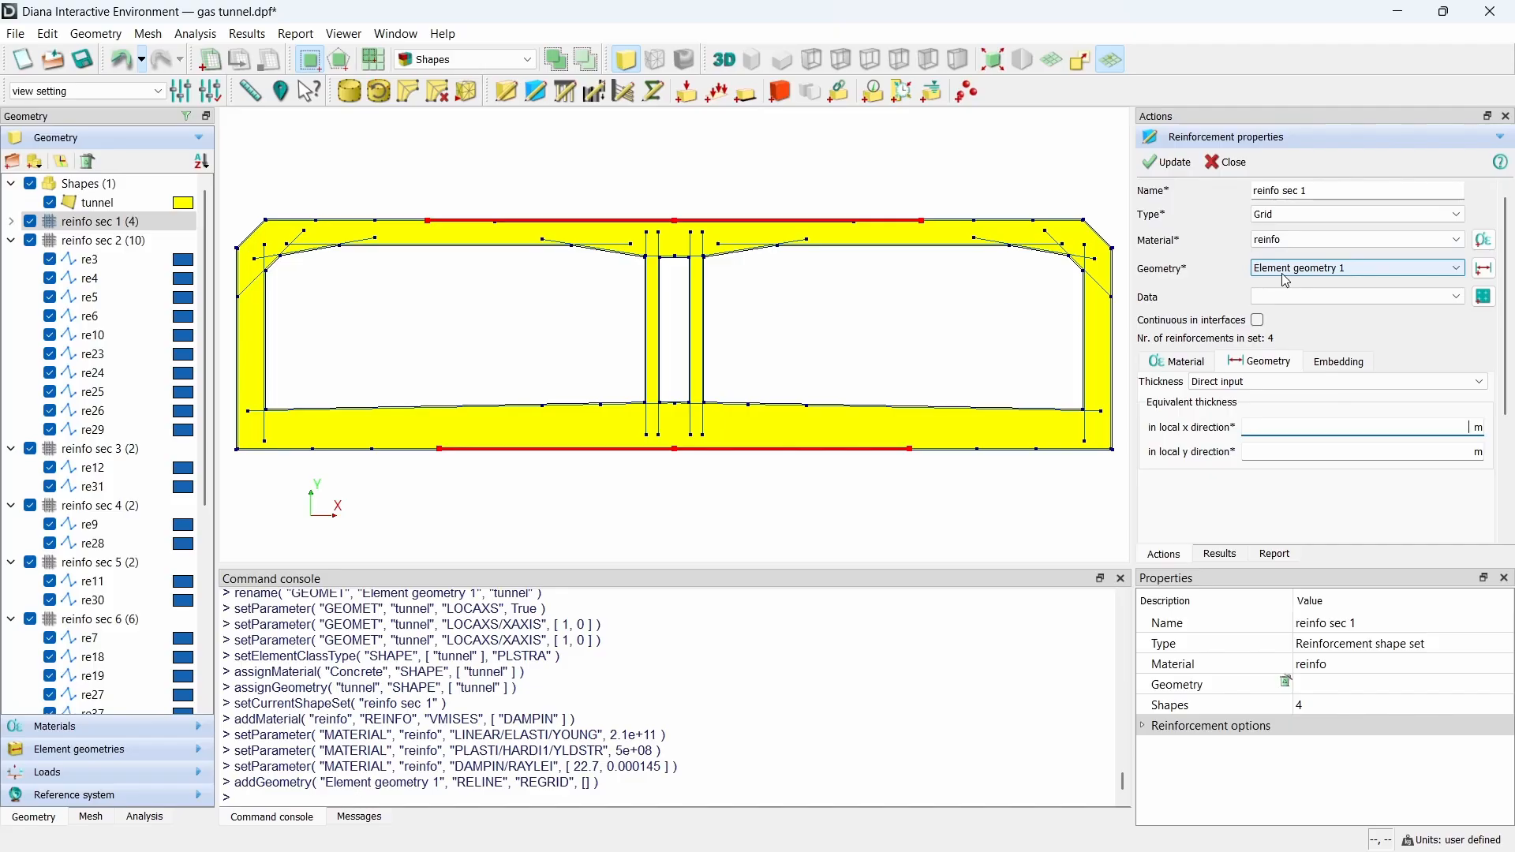
pyautogui.write('7758')
pyautogui.doubleClick(1451, 427)
pyautogui.hotkey('ctrl', 'c')
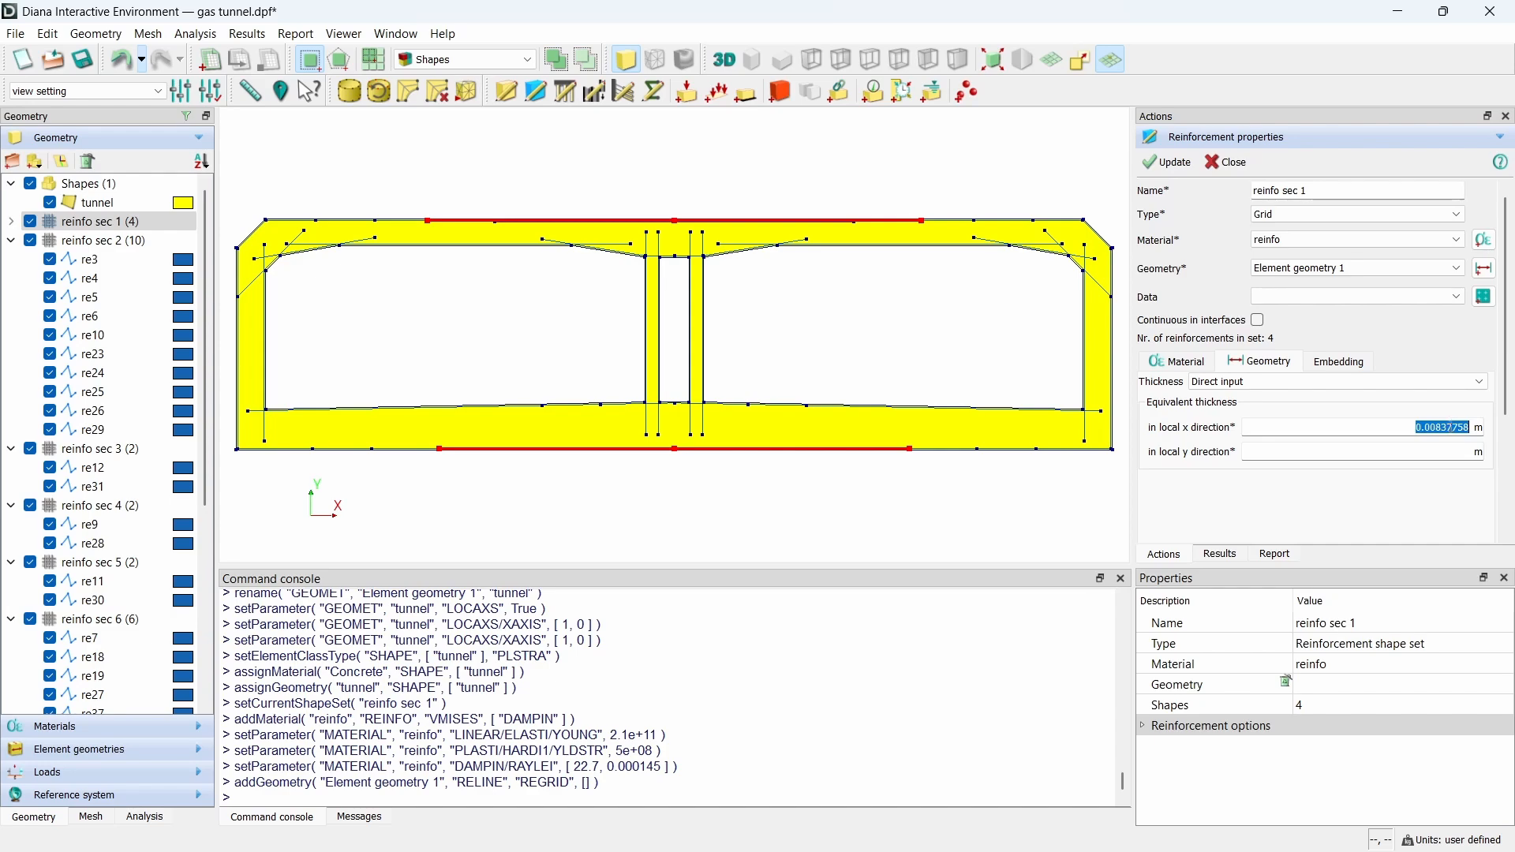
pyautogui.click(1440, 446)
pyautogui.hotkey('ctrl', 'v')
pyautogui.click(1463, 346)
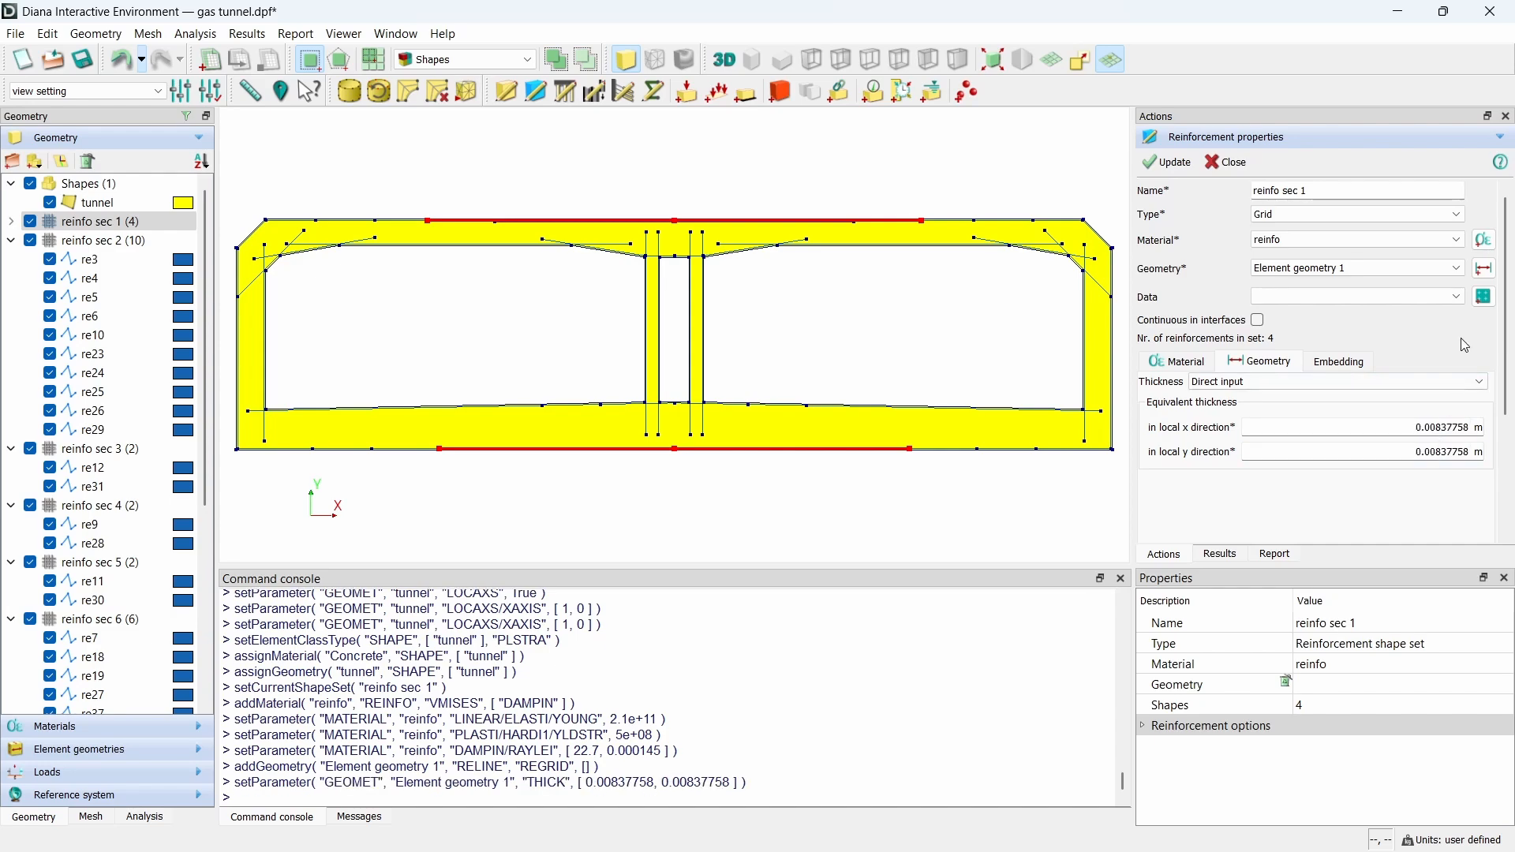
pyautogui.click(1168, 162)
pyautogui.doubleClick(101, 240)
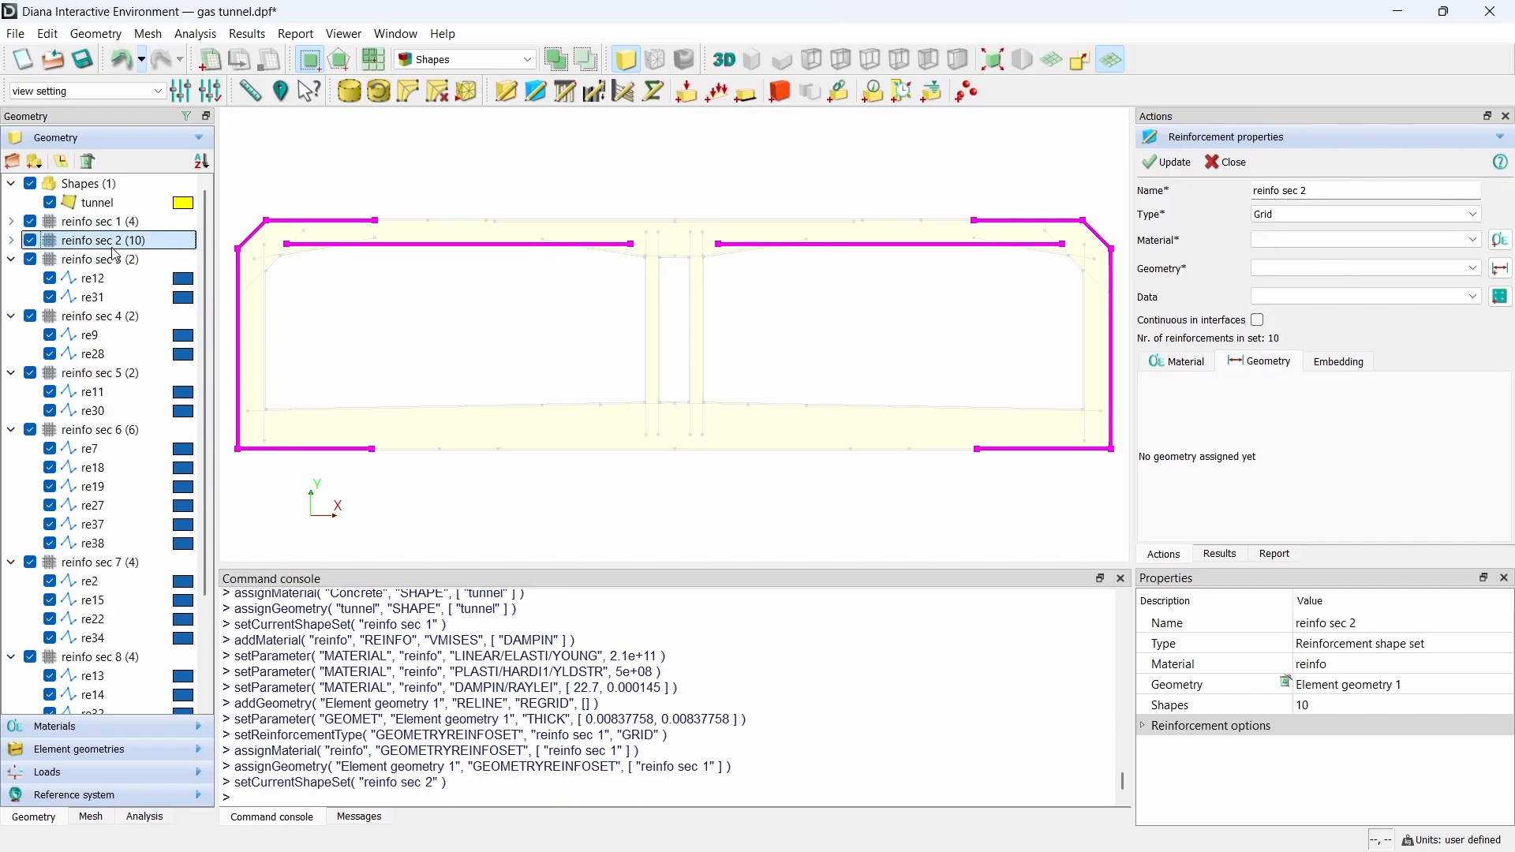
pyautogui.click(1264, 238)
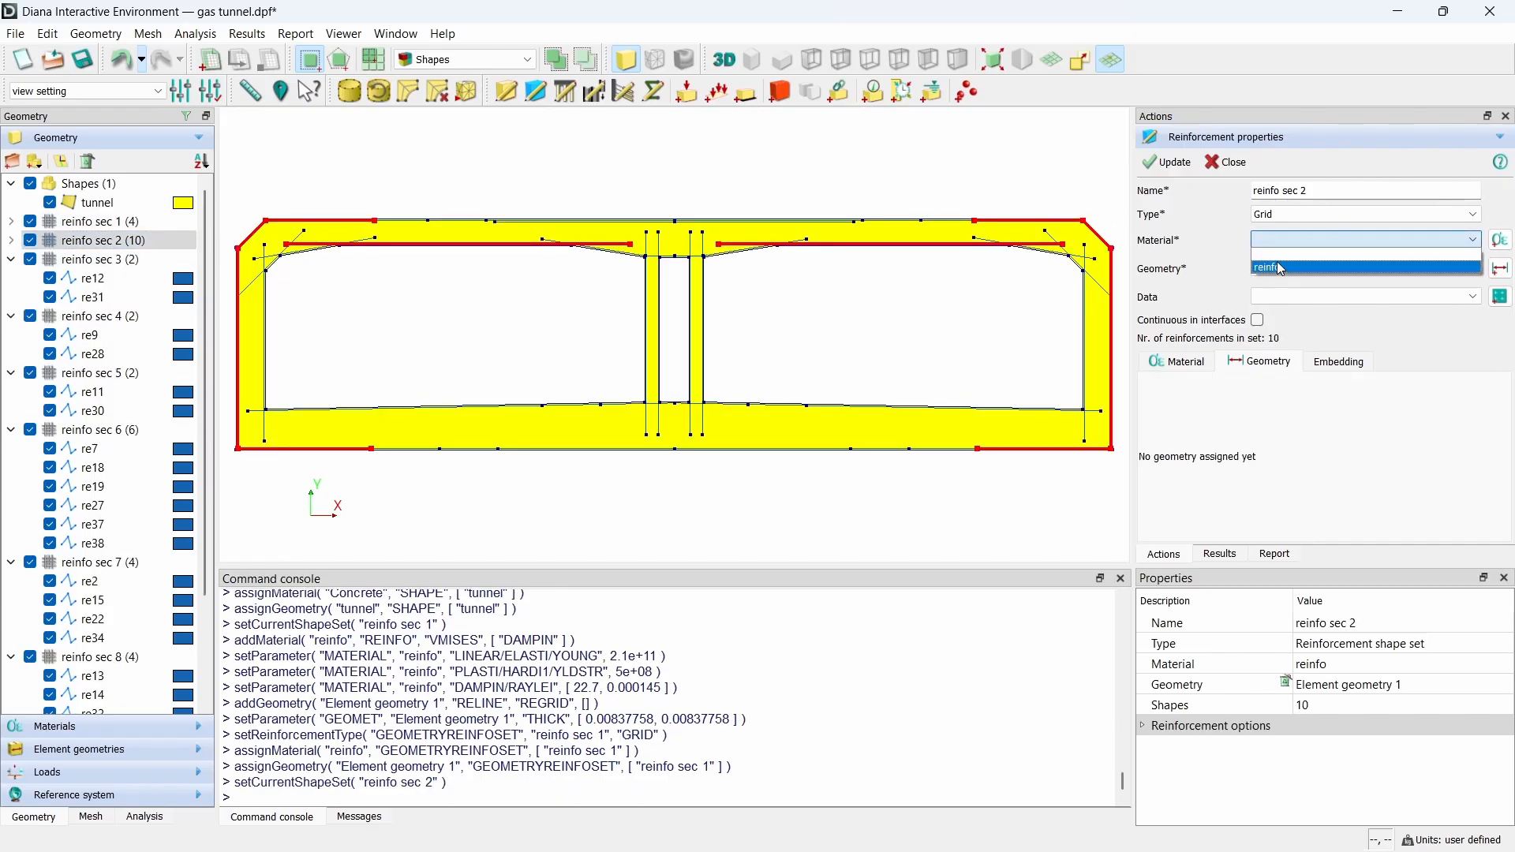
pyautogui.click(1279, 269)
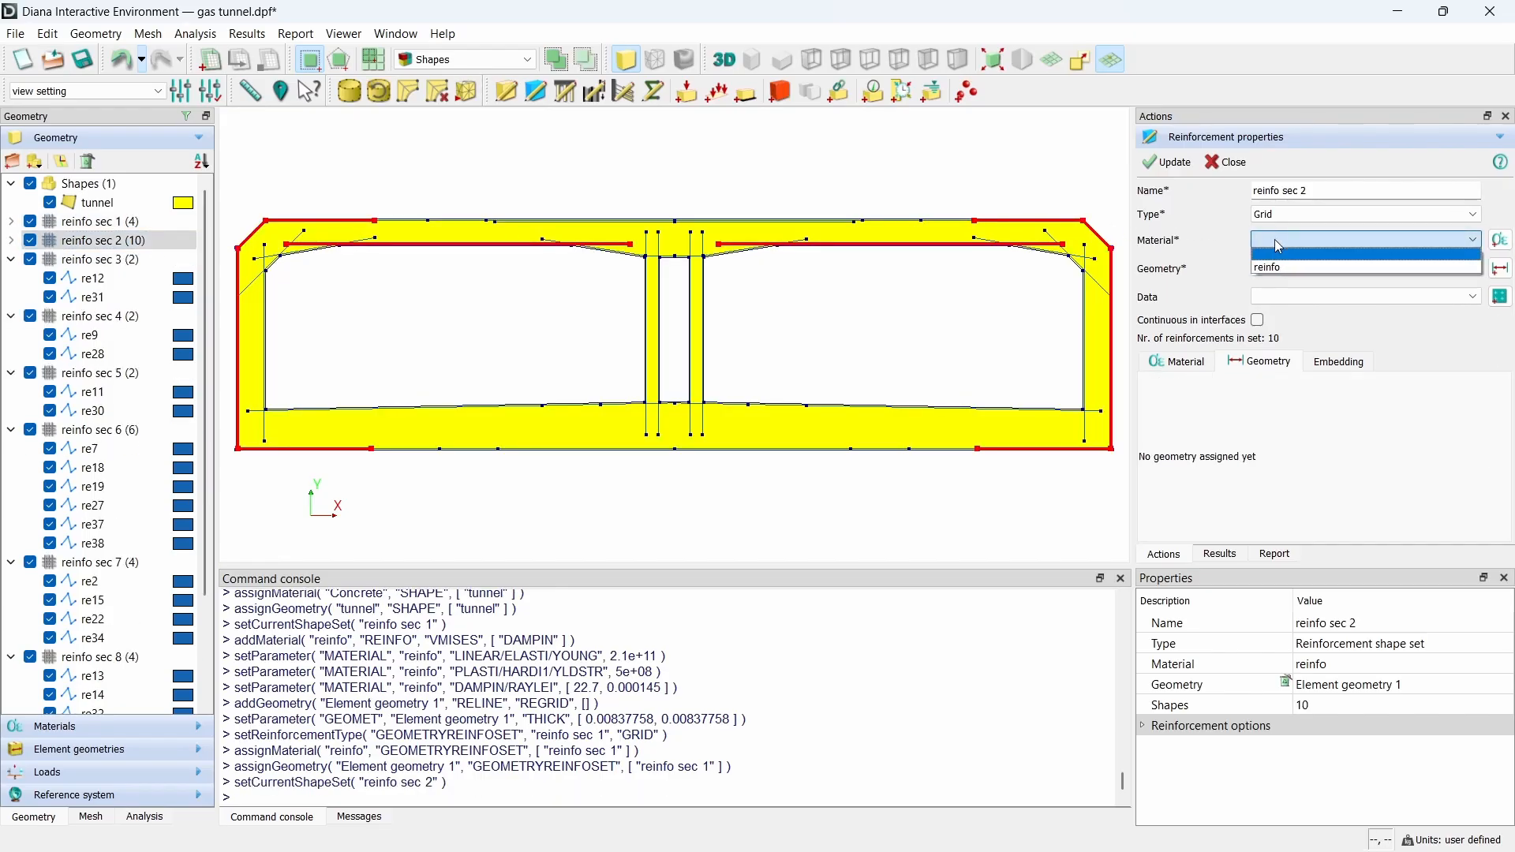
pyautogui.click(1222, 162)
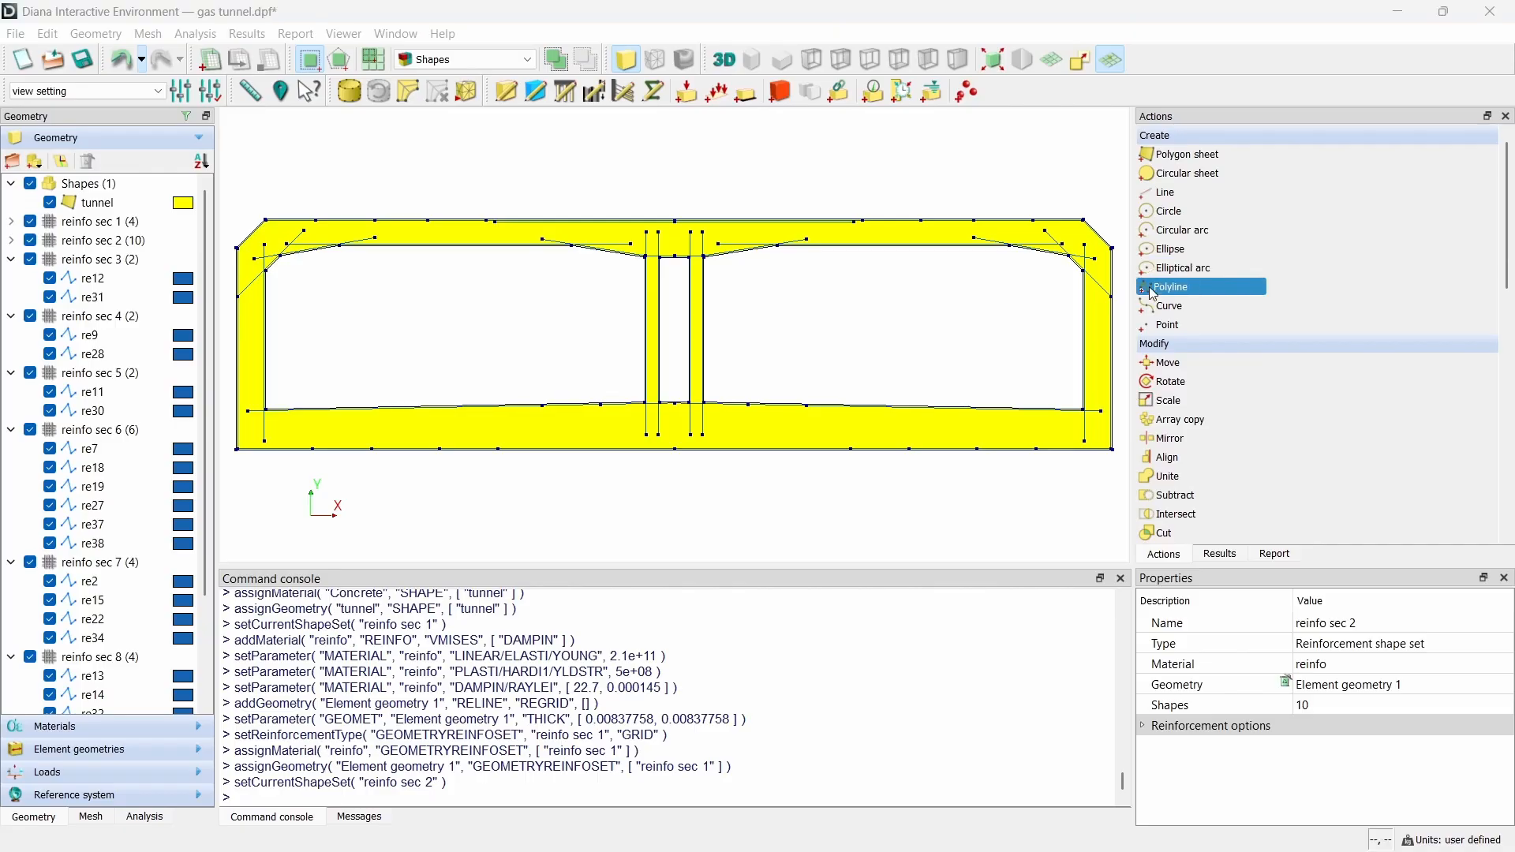
# Step: Paste the commands assigning reinfo material and thickness geometries to the remaining reinforcement sets into the console, and review reinfo sec 7, 9 and 5
pyautogui.click(455, 790)
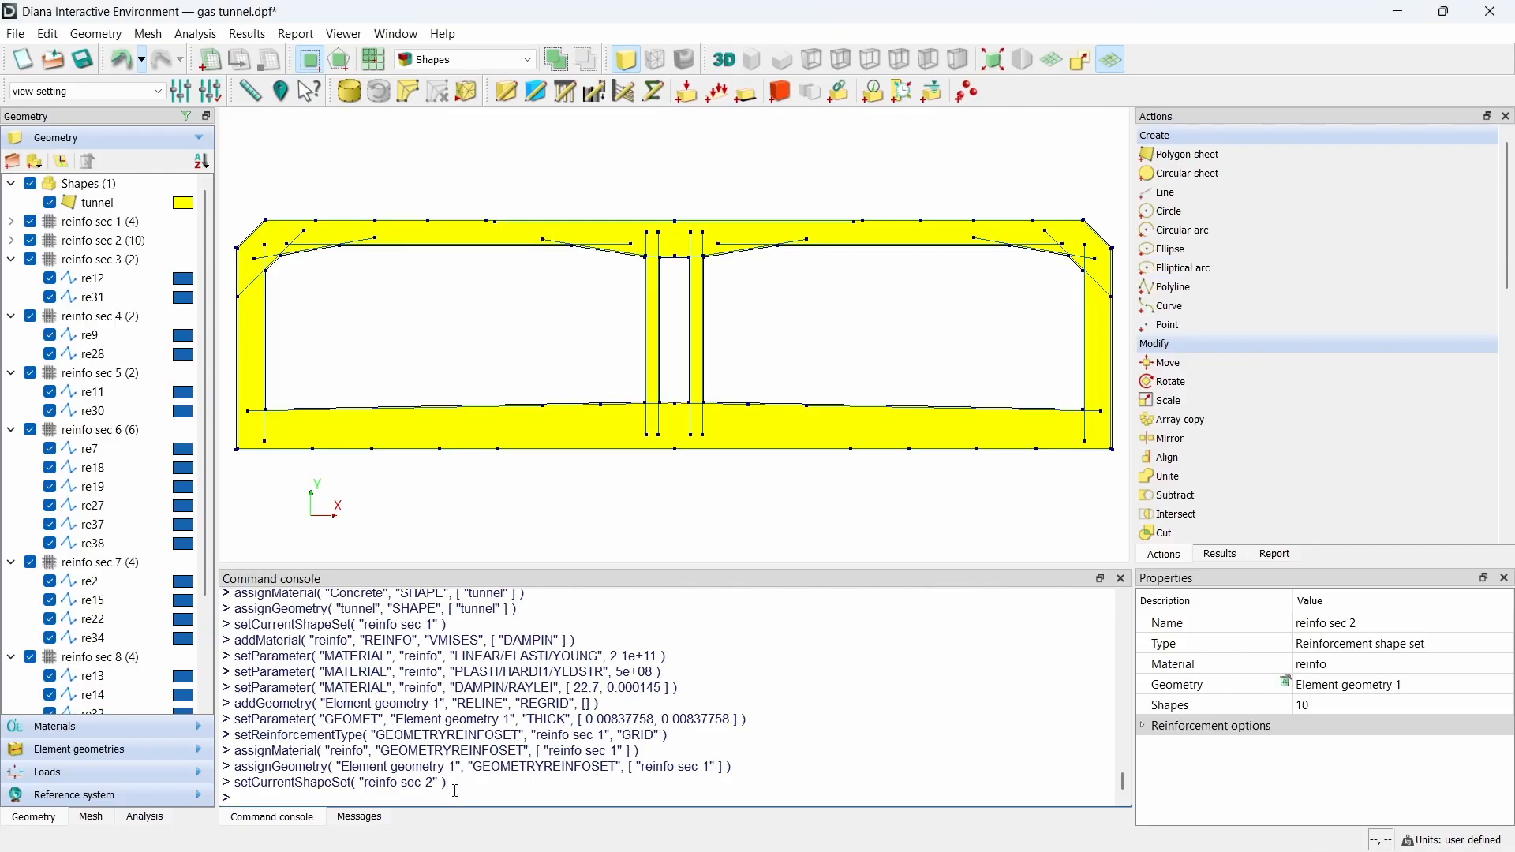
pyautogui.hotkey('ctrl', 'v')
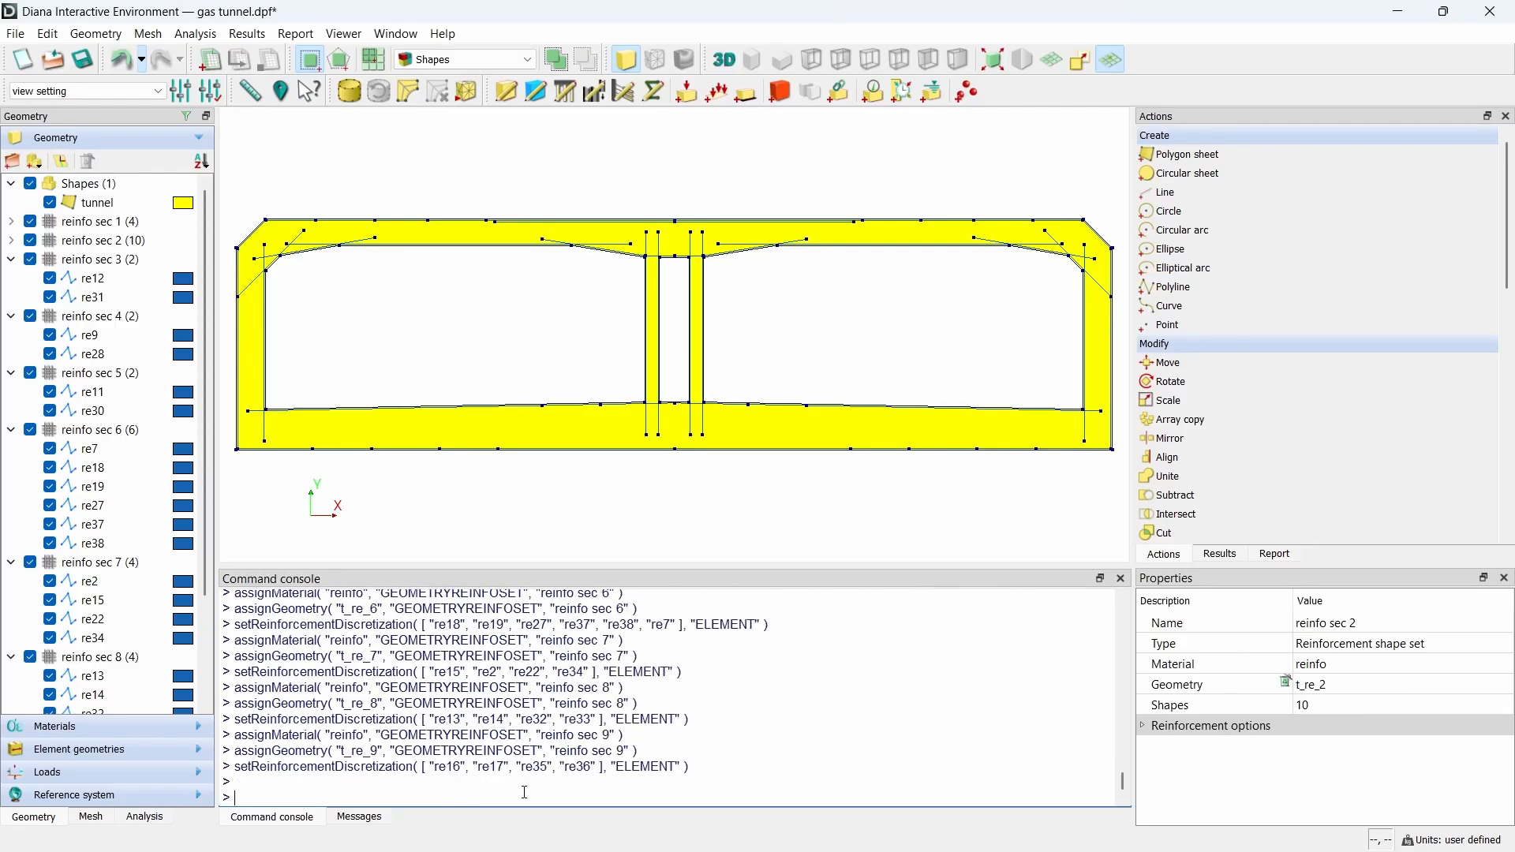
pyautogui.doubleClick(136, 562)
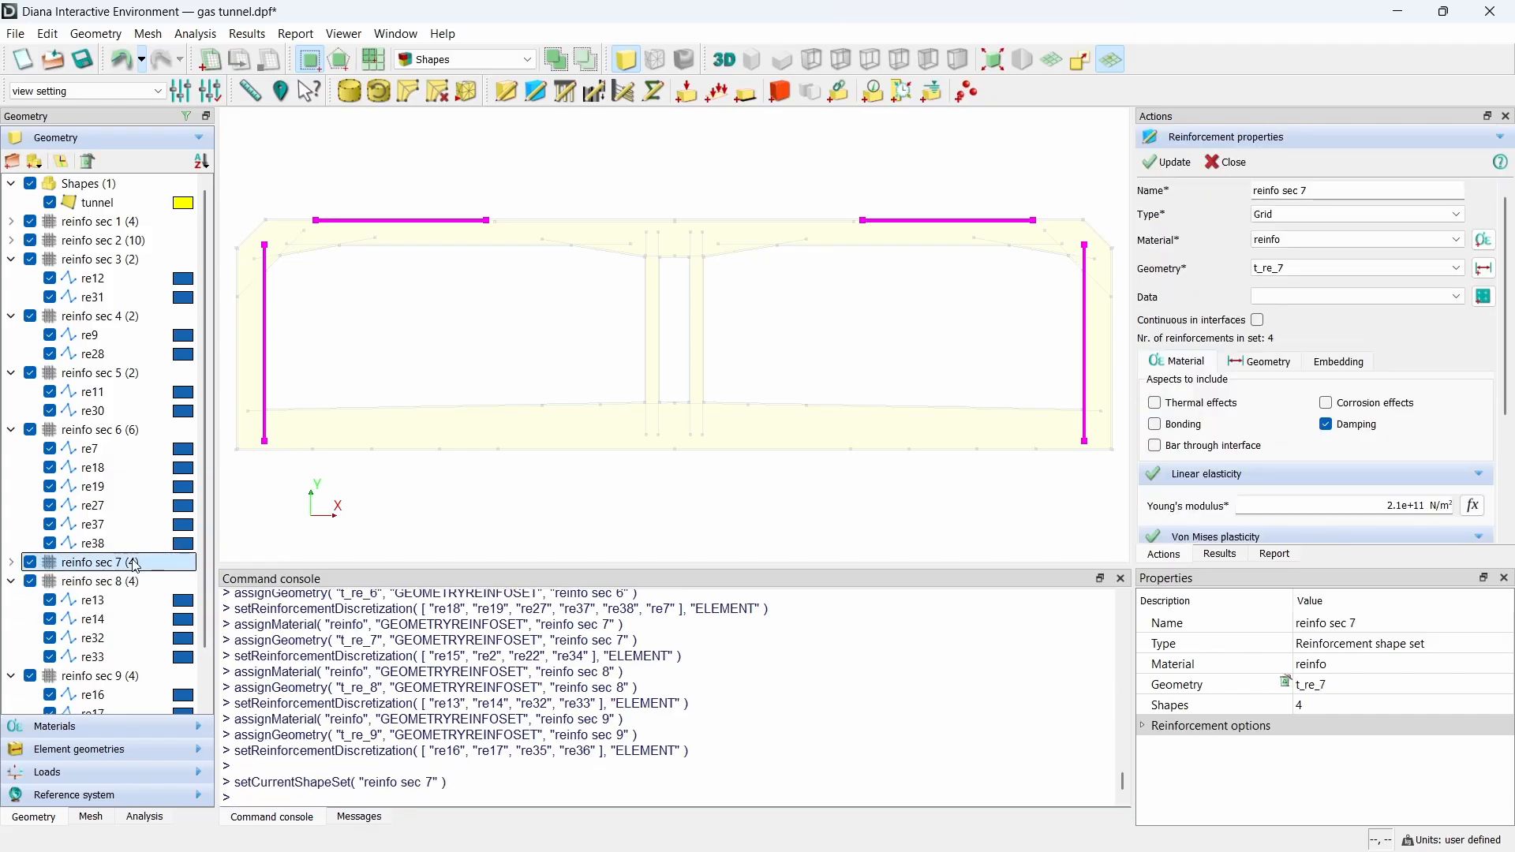
pyautogui.doubleClick(119, 676)
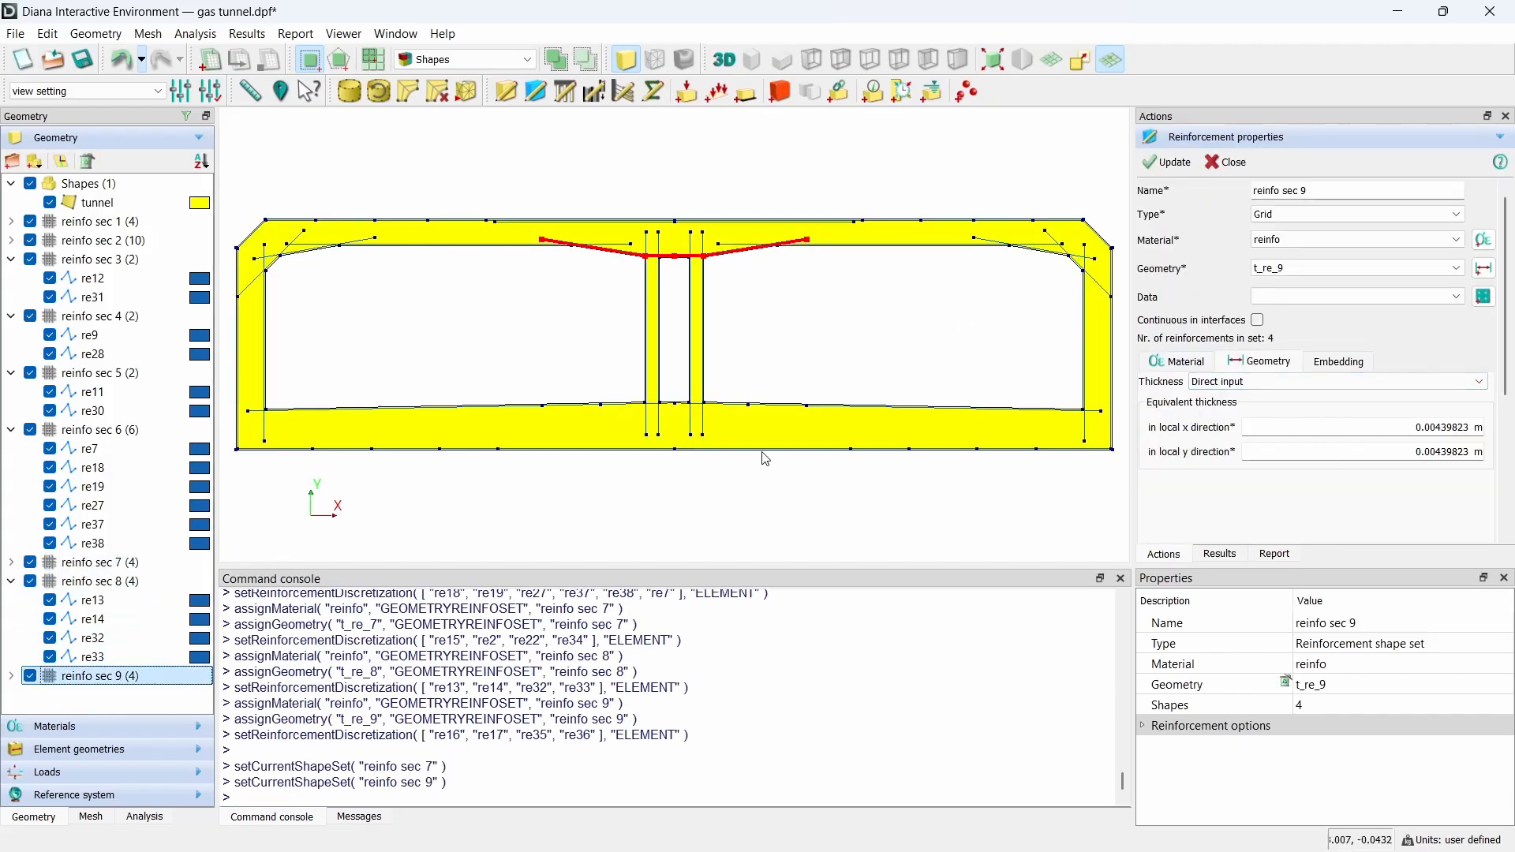
pyautogui.doubleClick(105, 372)
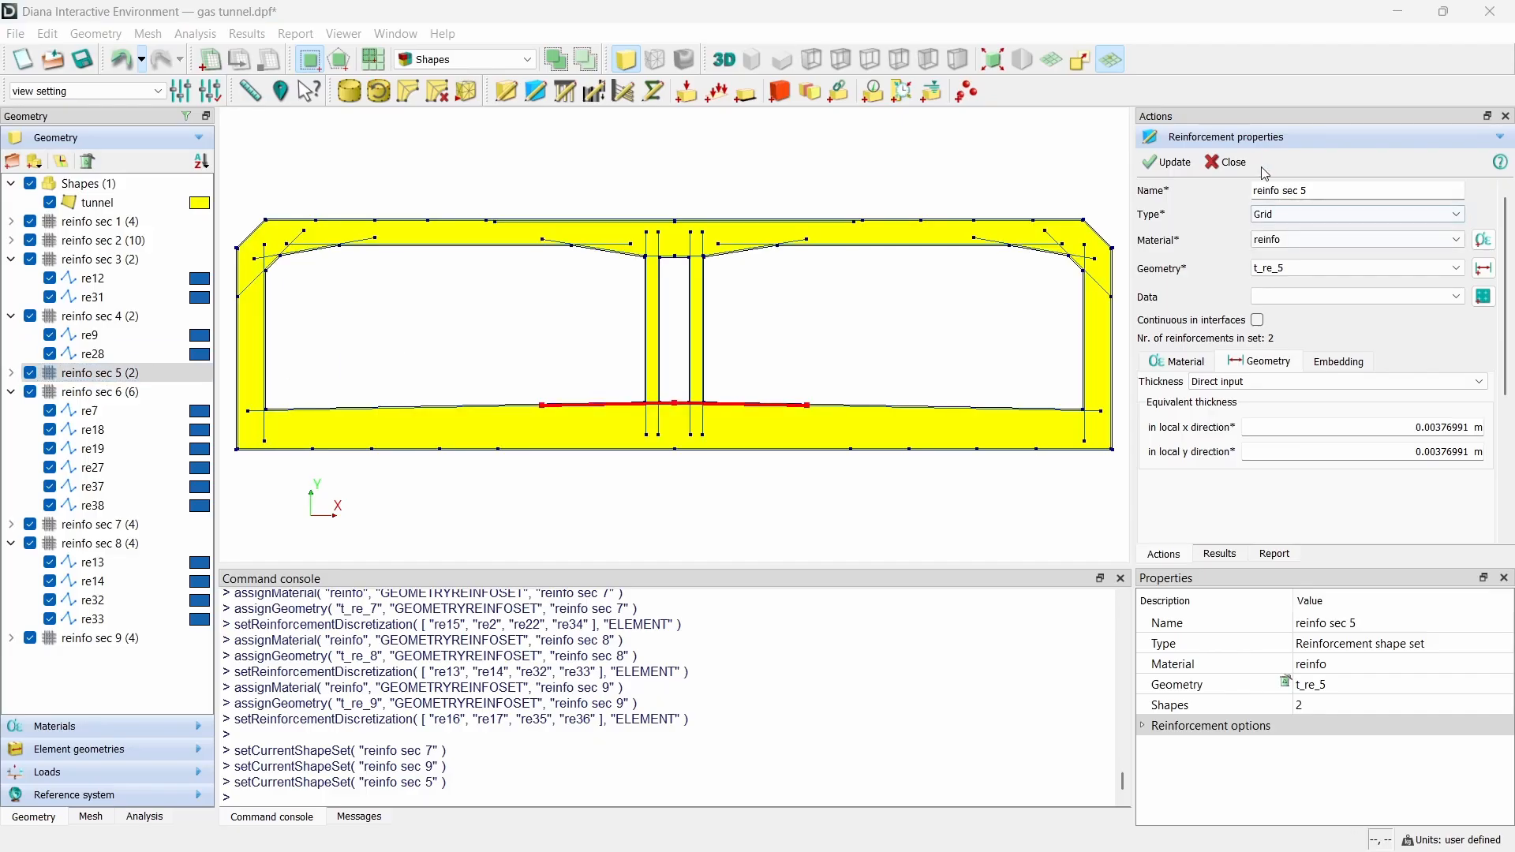
pyautogui.click(1225, 162)
# Step: Start a support named Base in a new support set named Base, with Edge as the target type
pyautogui.scroll(-2, 1210, 435)
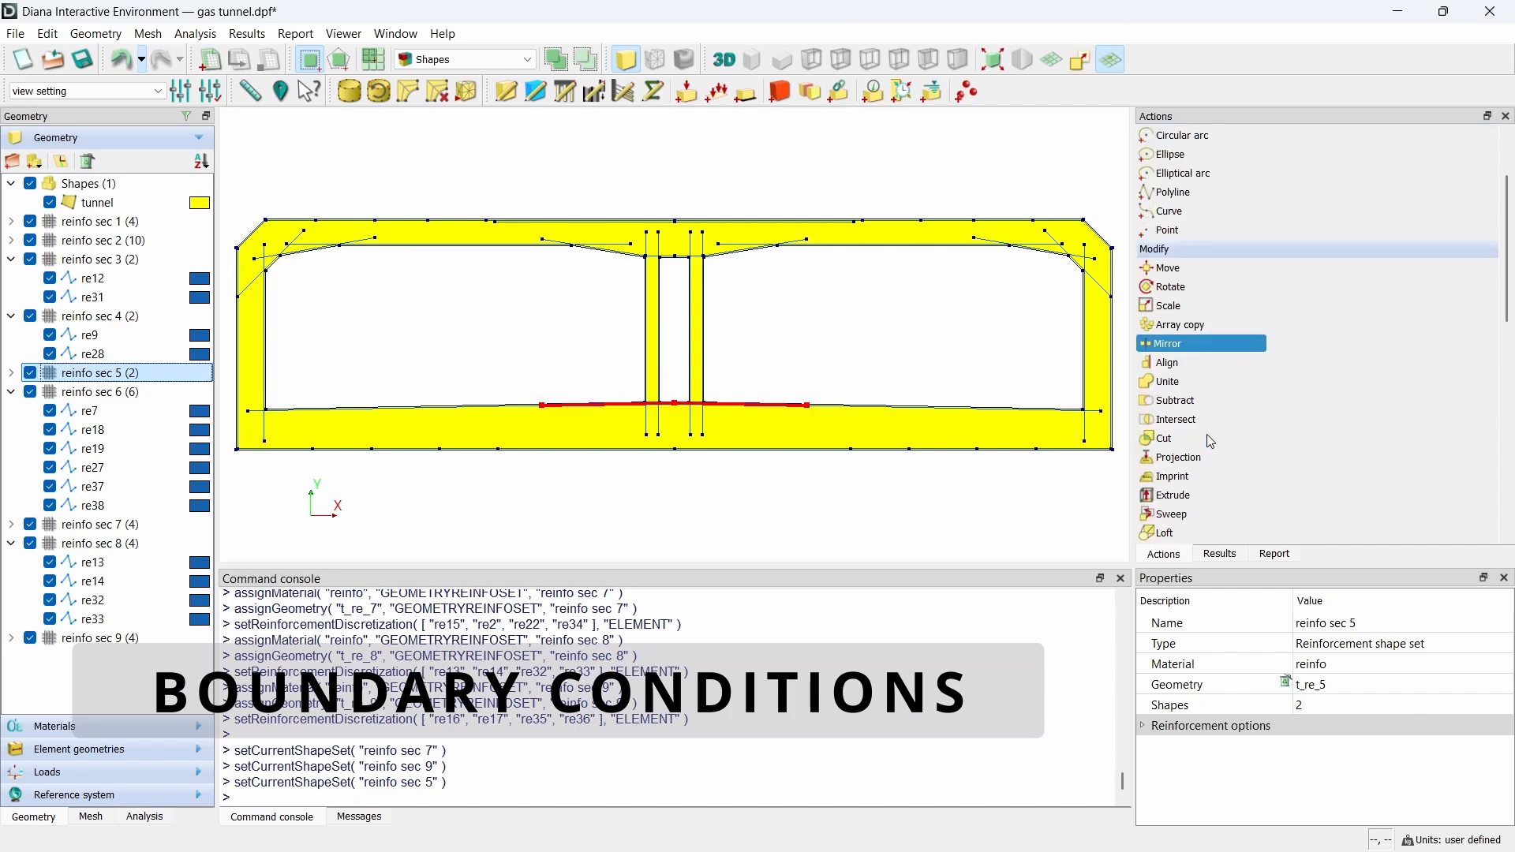
pyautogui.click(746, 95)
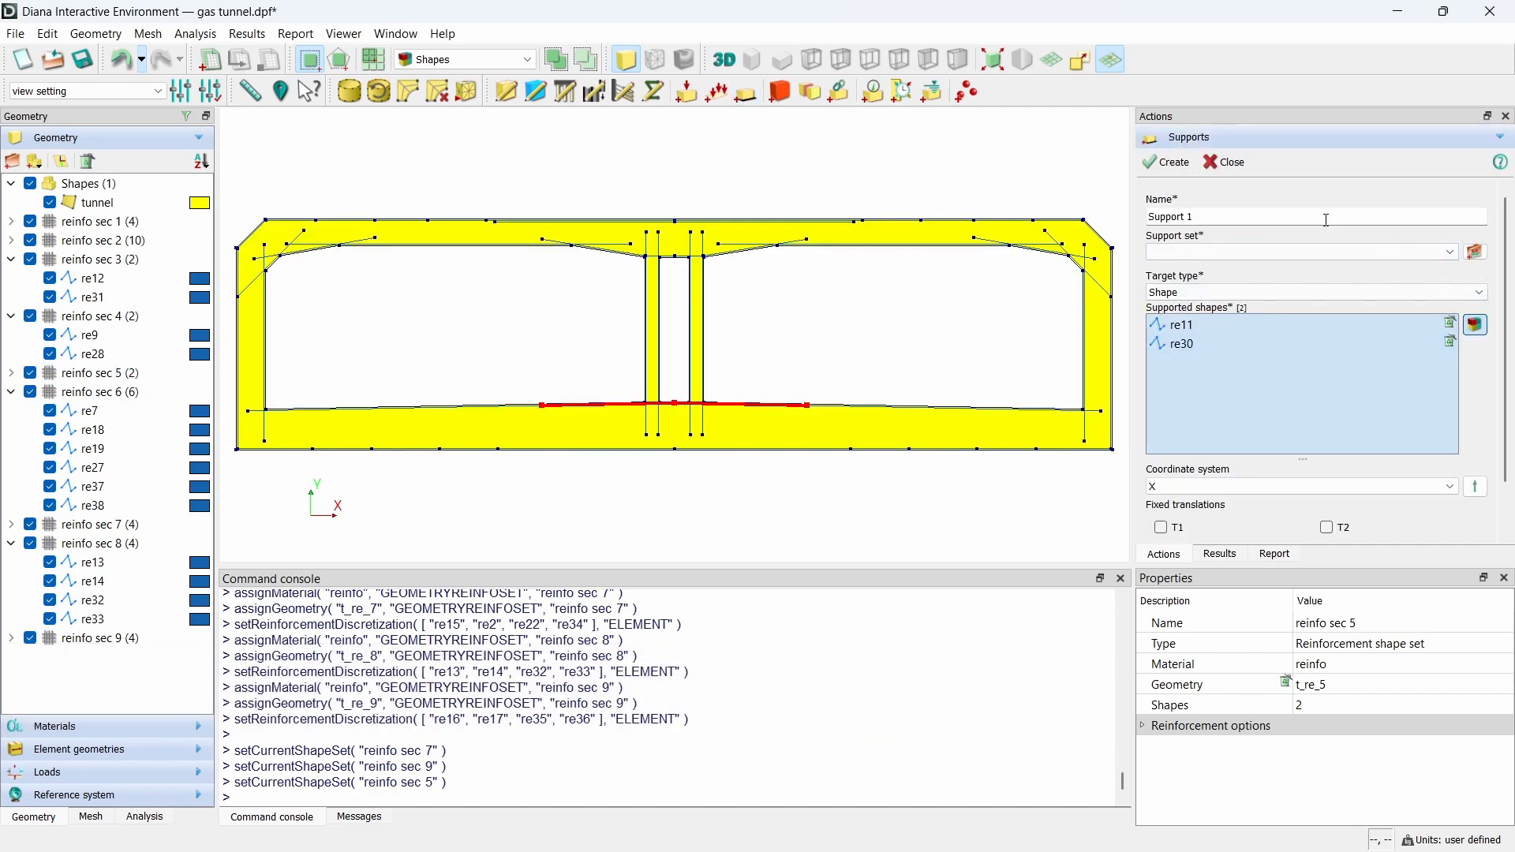
pyautogui.tripleClick(1327, 220)
pyautogui.write('Base')
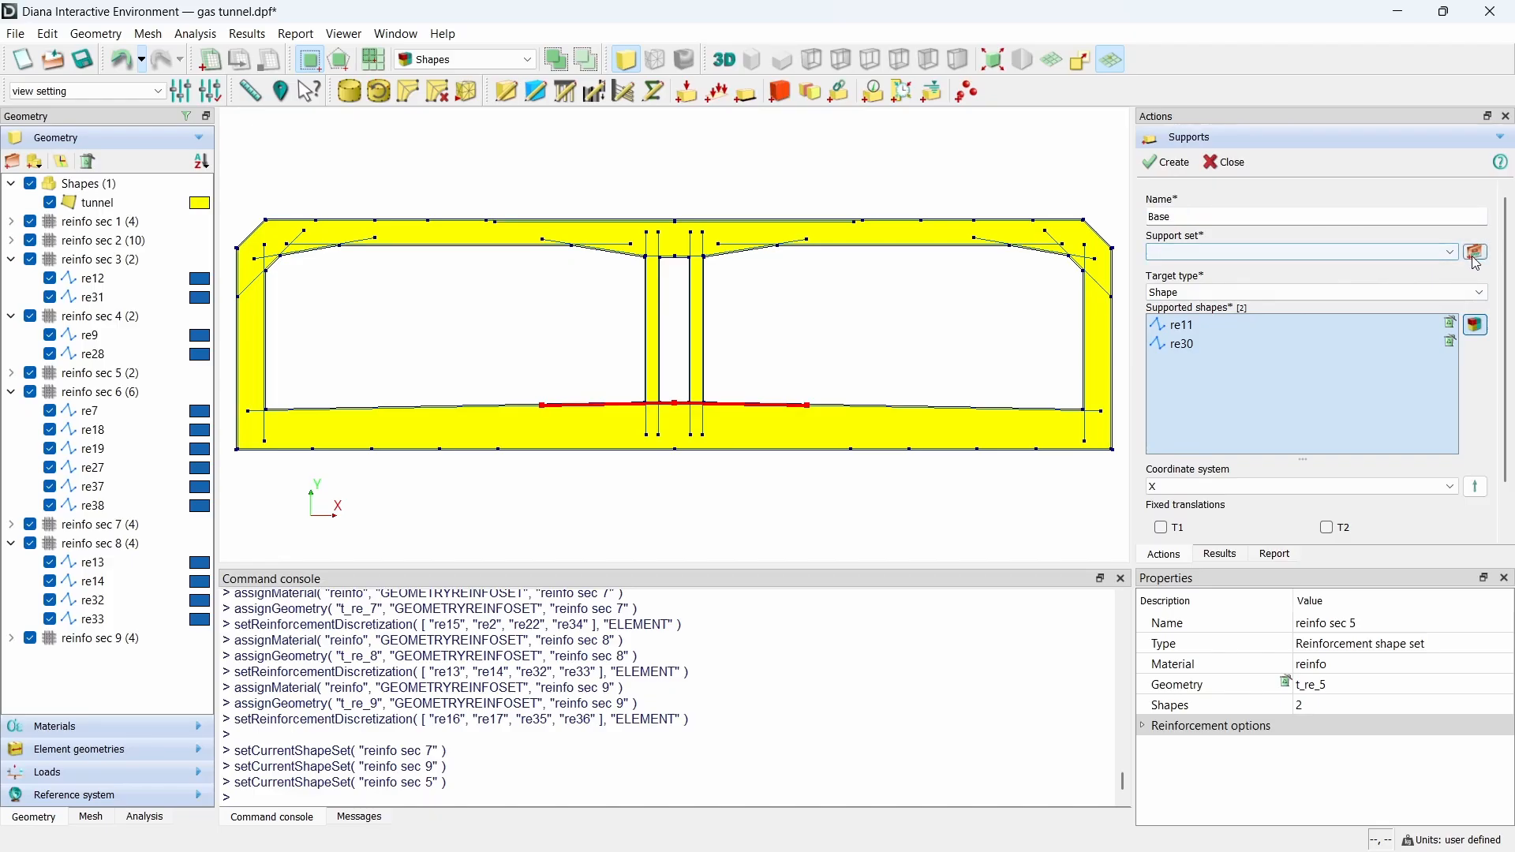
pyautogui.click(1476, 251)
pyautogui.hotkey('ctrl', 'a')
pyautogui.write('Base')
pyautogui.click(1390, 326)
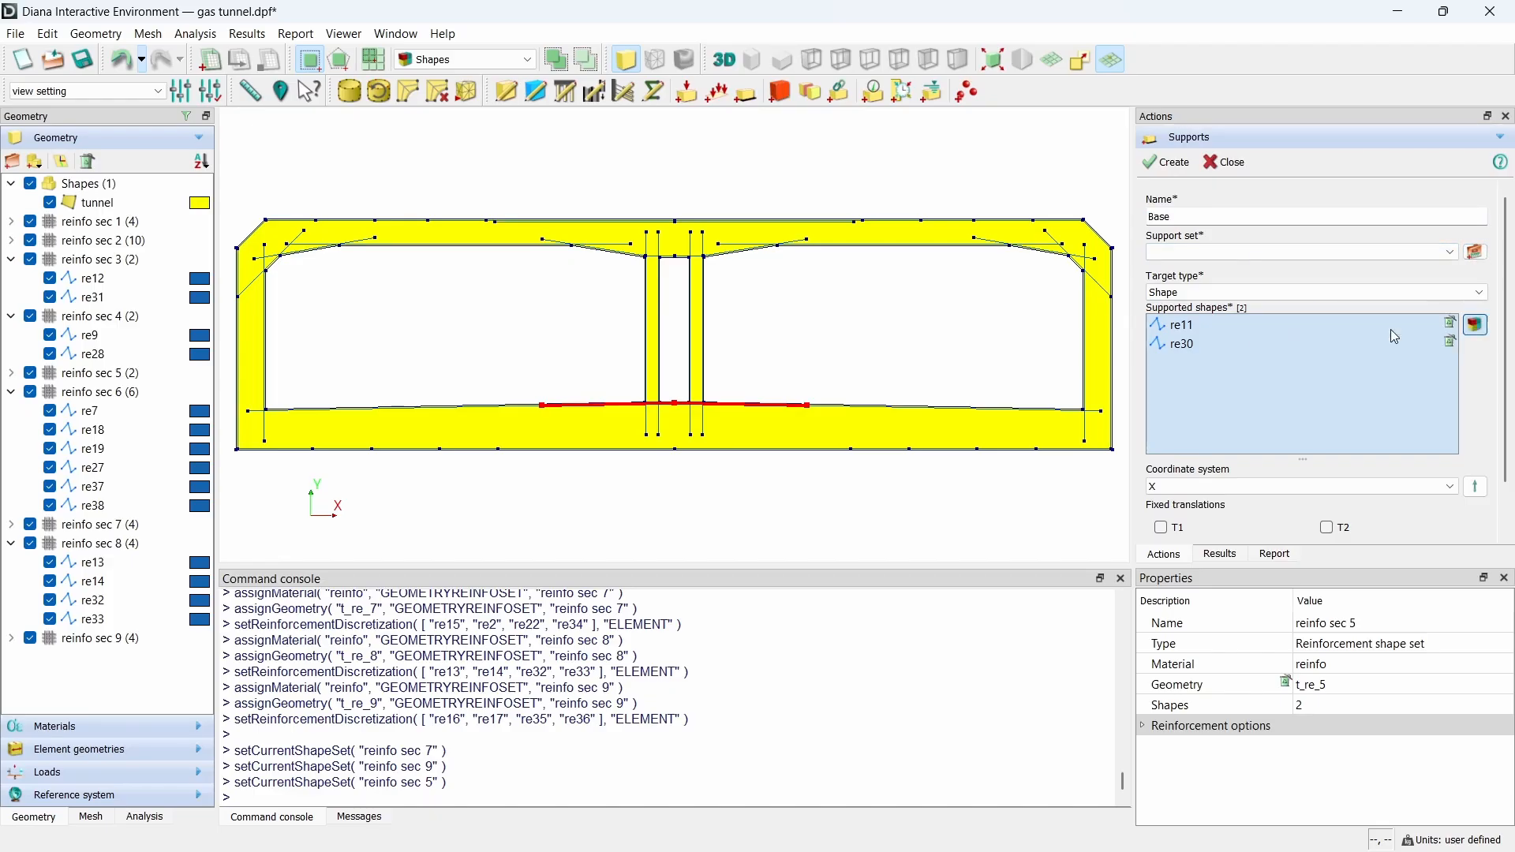
pyautogui.click(1380, 293)
pyautogui.click(1373, 341)
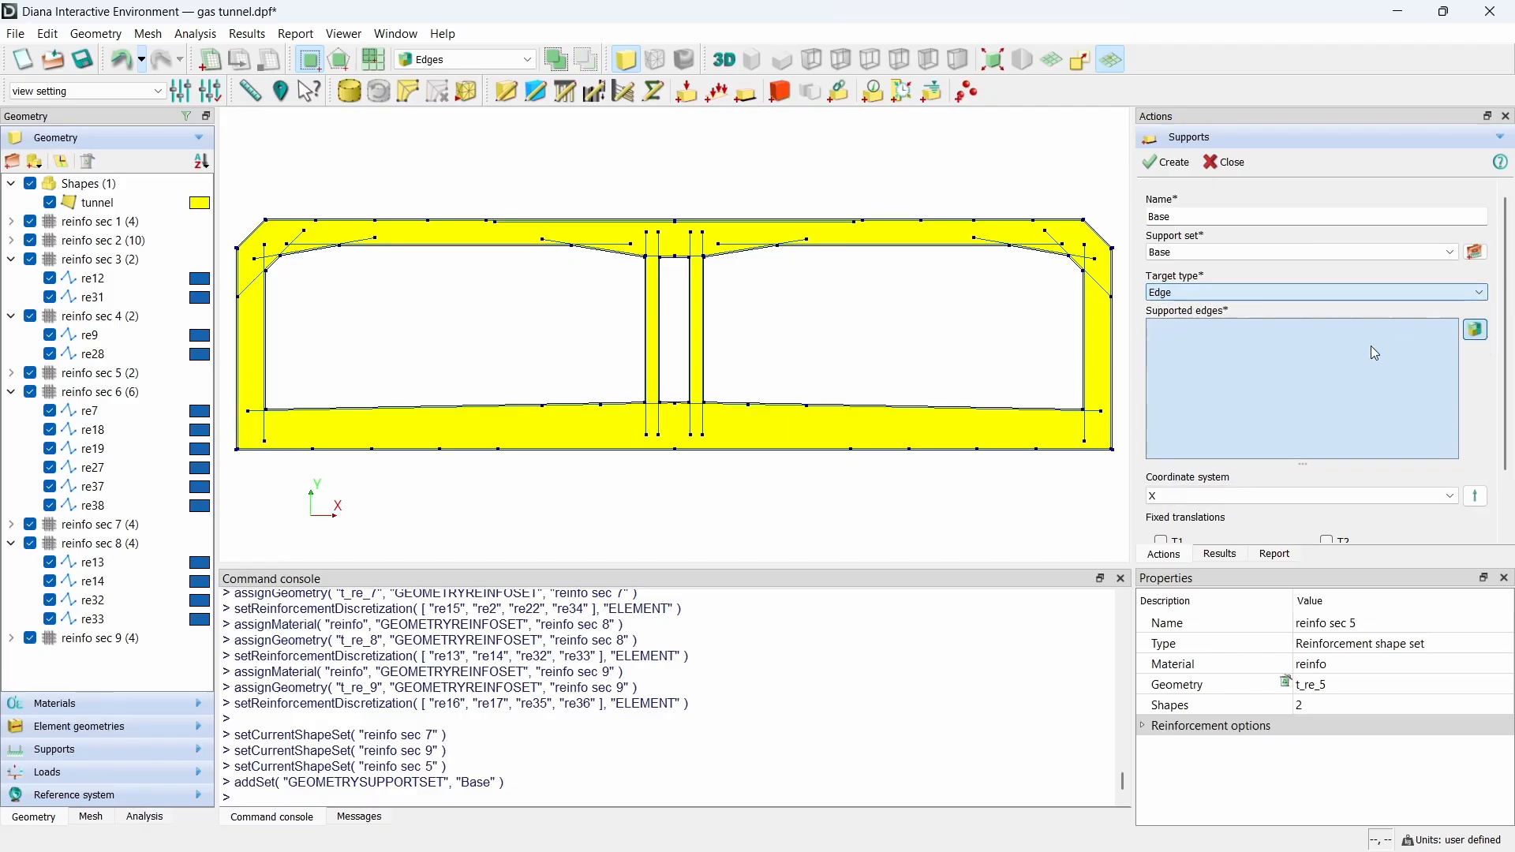
# Step: Hide all reinforcement shapes so that only the tunnel sheet is shown
pyautogui.click(466, 61)
pyautogui.click(474, 191)
pyautogui.rightClick(479, 164)
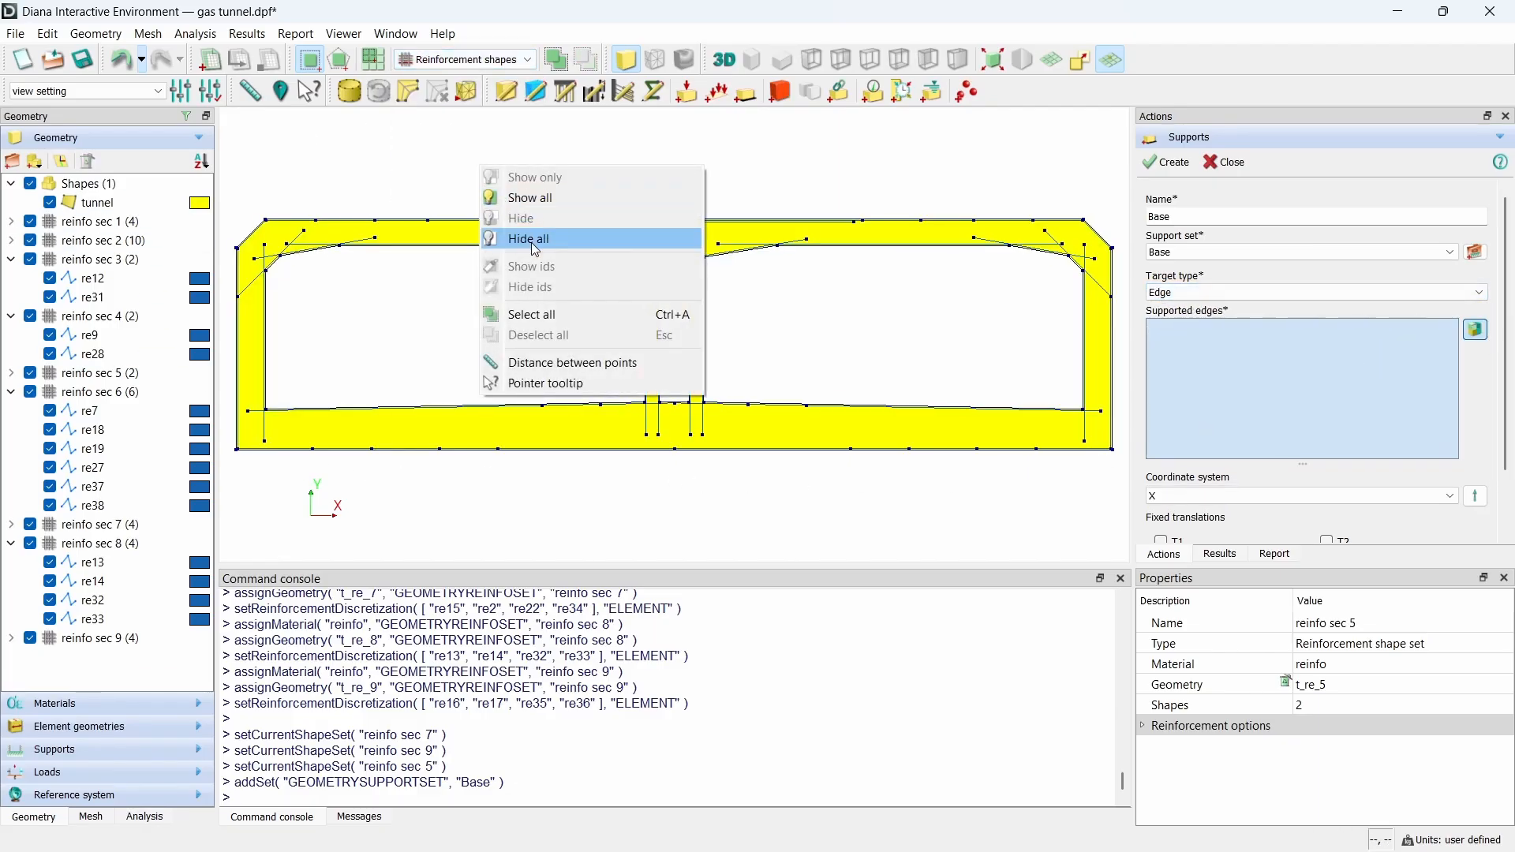
pyautogui.click(532, 239)
# Step: Create the Base support on the tunnel's bottom edge with translations T1 and T2 fixed
pyautogui.click(443, 61)
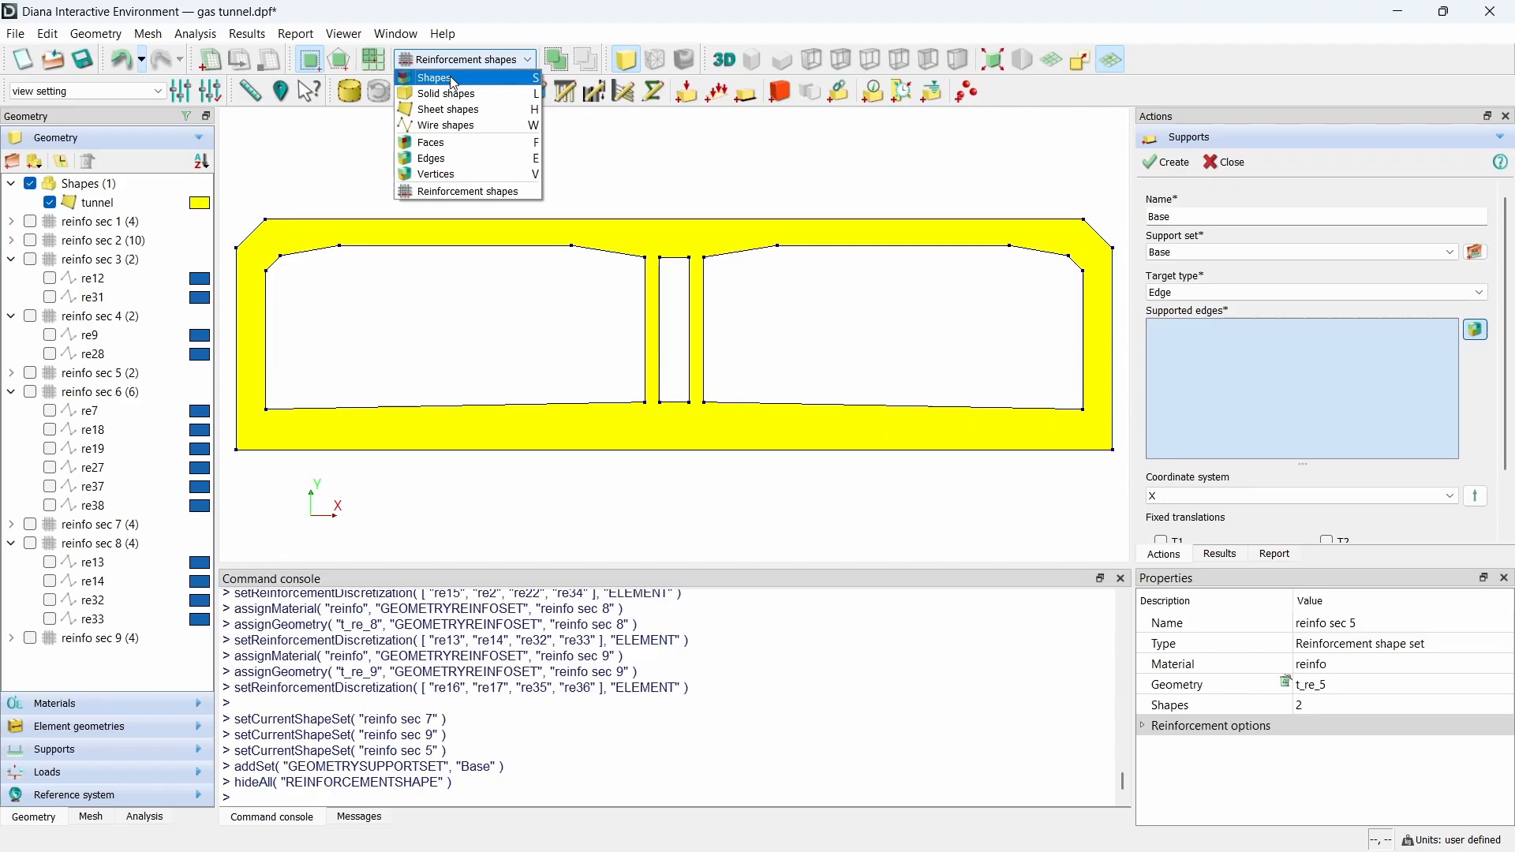
pyautogui.click(464, 157)
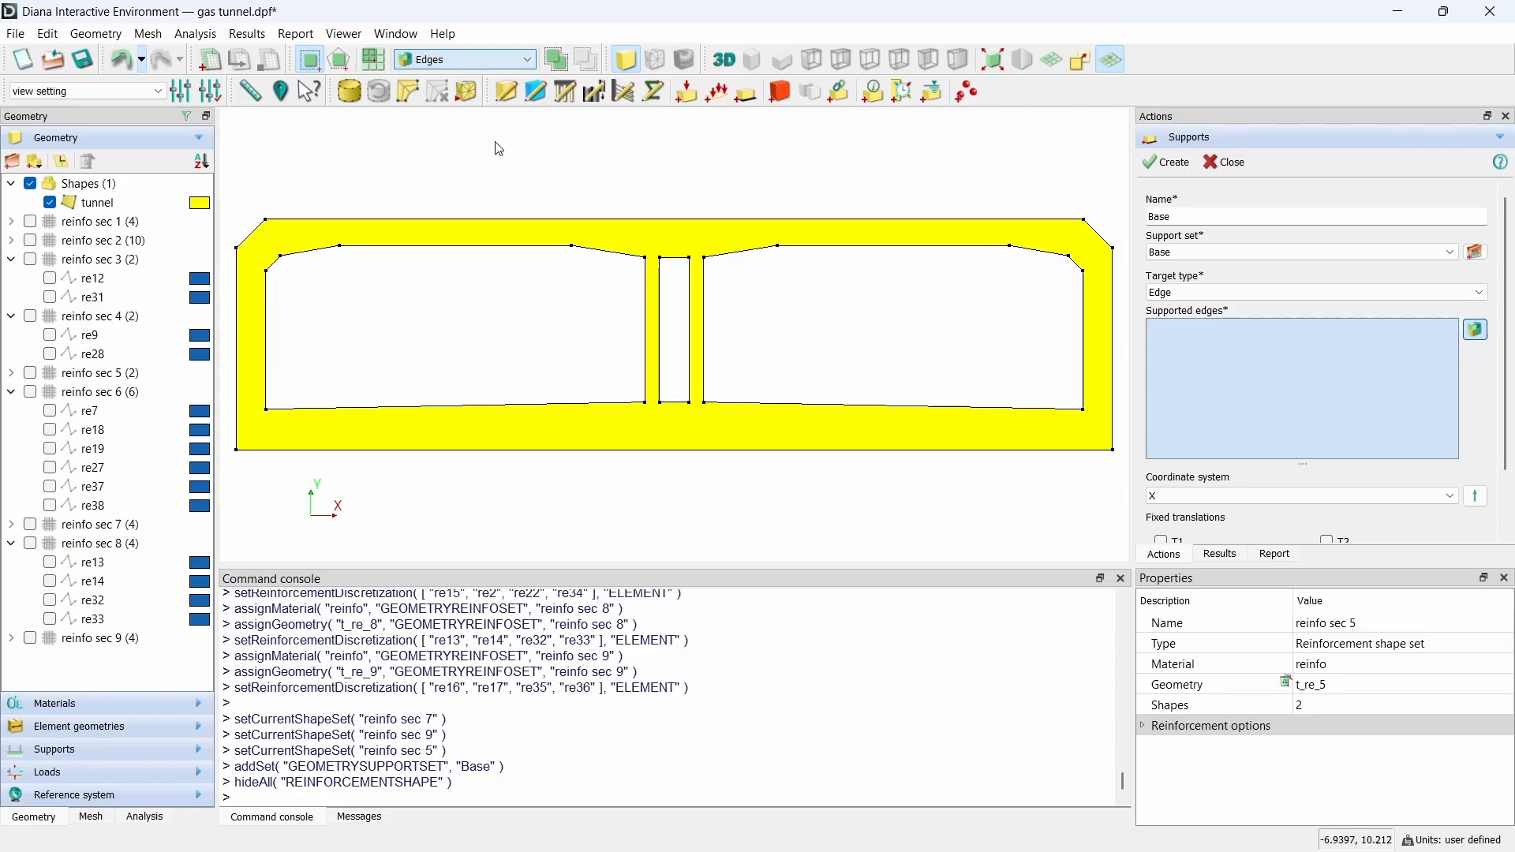
pyautogui.click(330, 450)
pyautogui.scroll(-1, 1281, 524)
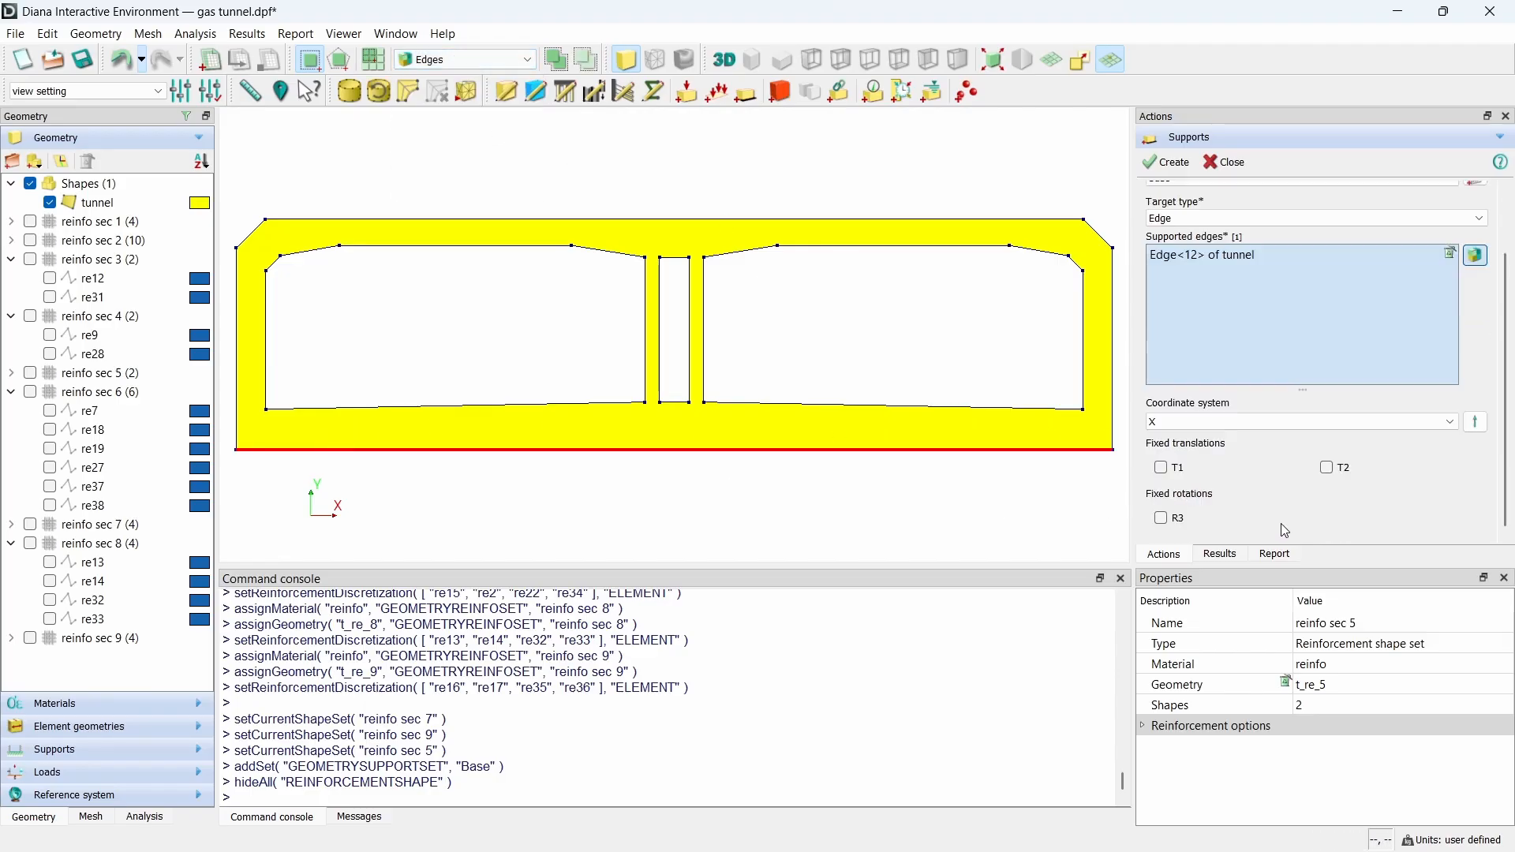
pyautogui.click(1162, 468)
pyautogui.click(1328, 468)
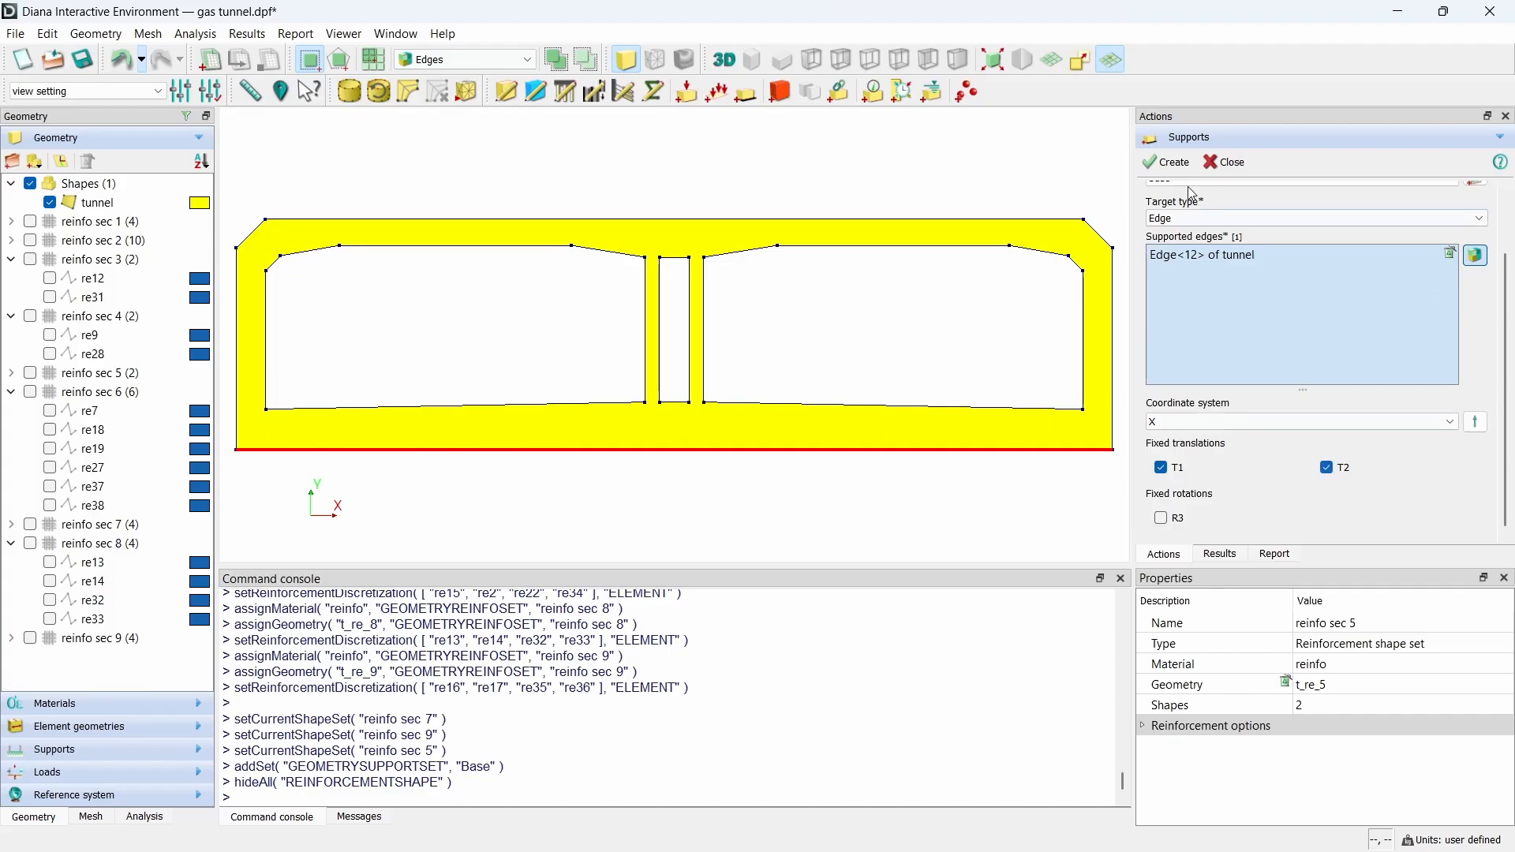
pyautogui.click(1168, 163)
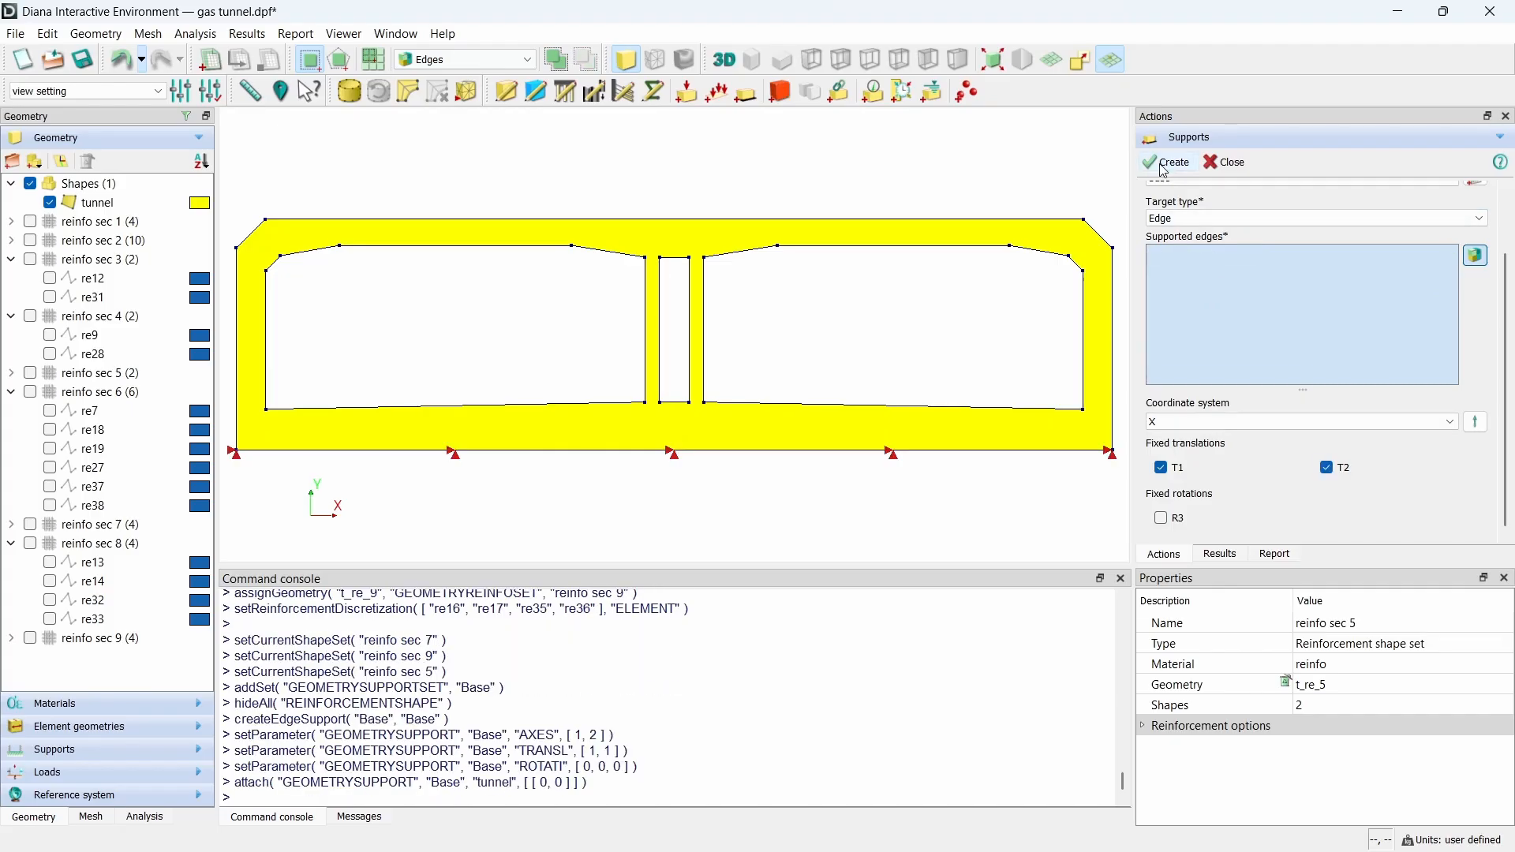
pyautogui.click(1236, 169)
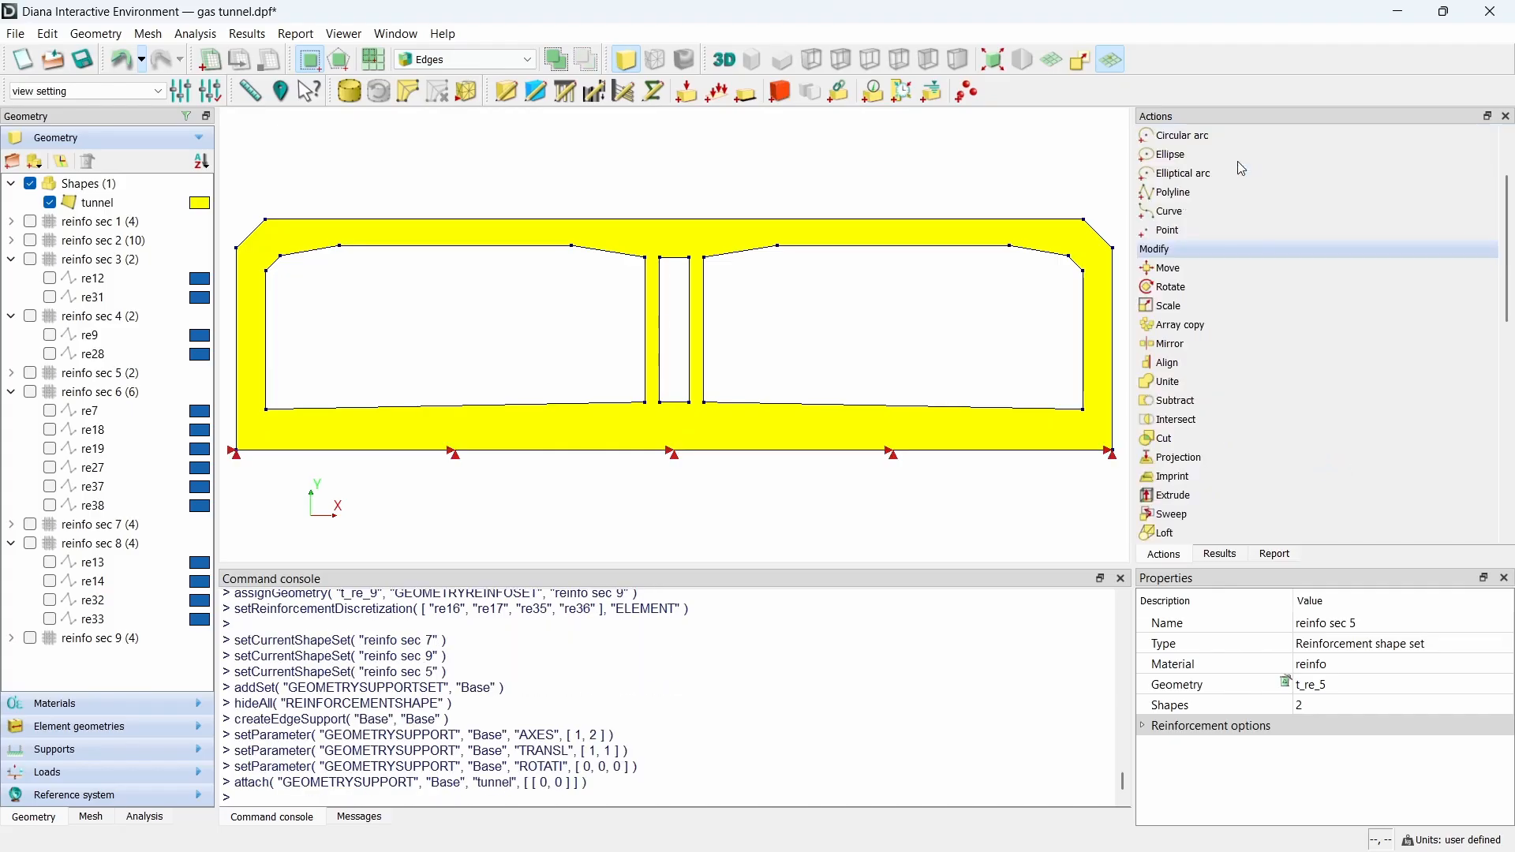
# Step: Create a Deadweight global load named SW in a new load case named SW
pyautogui.click(1203, 242)
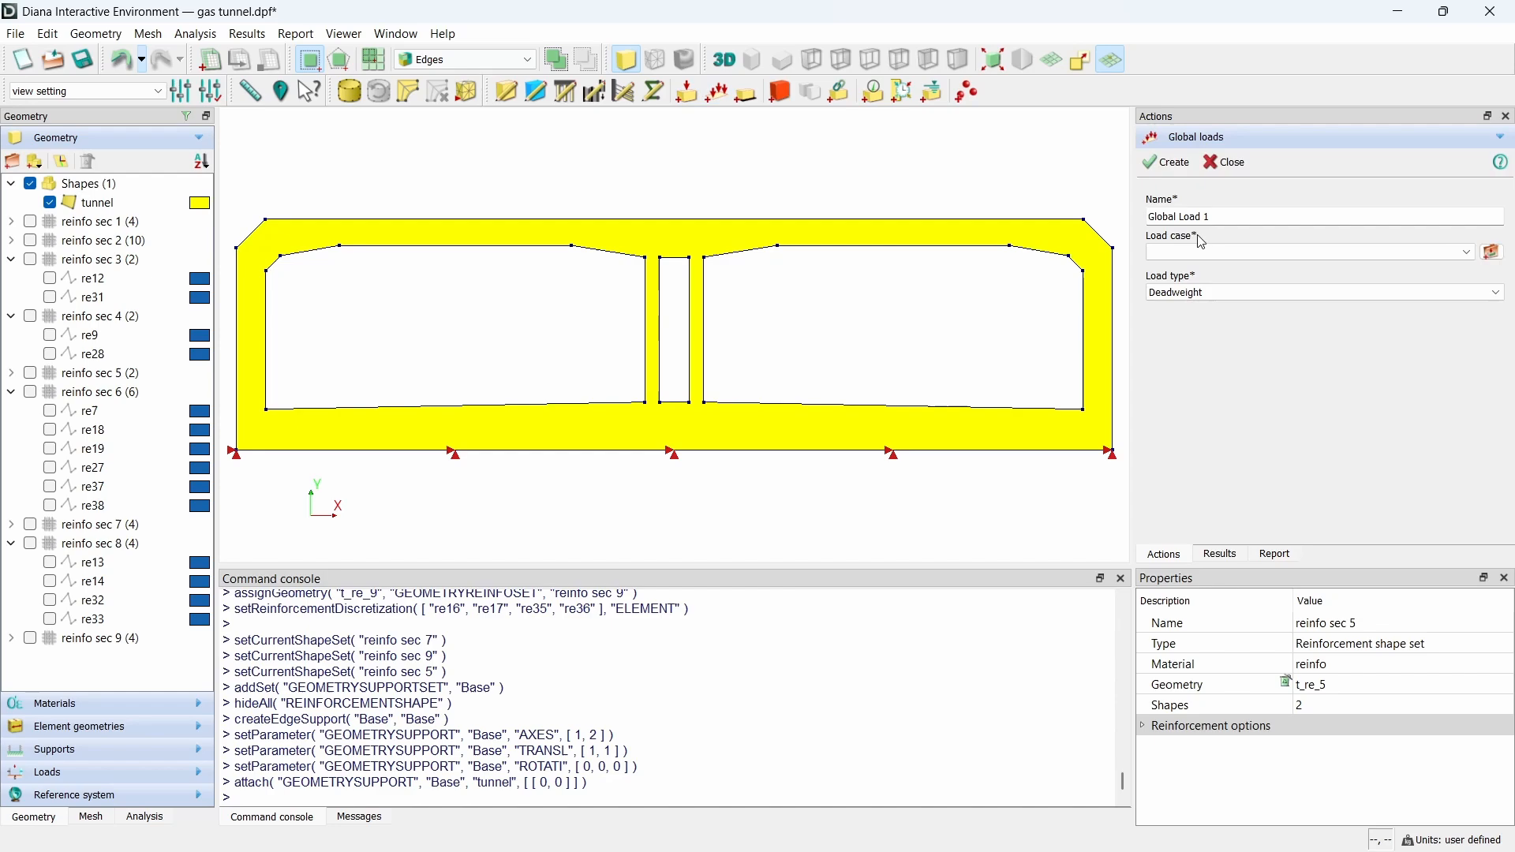
pyautogui.tripleClick(1245, 220)
pyautogui.write('SW')
pyautogui.click(1492, 252)
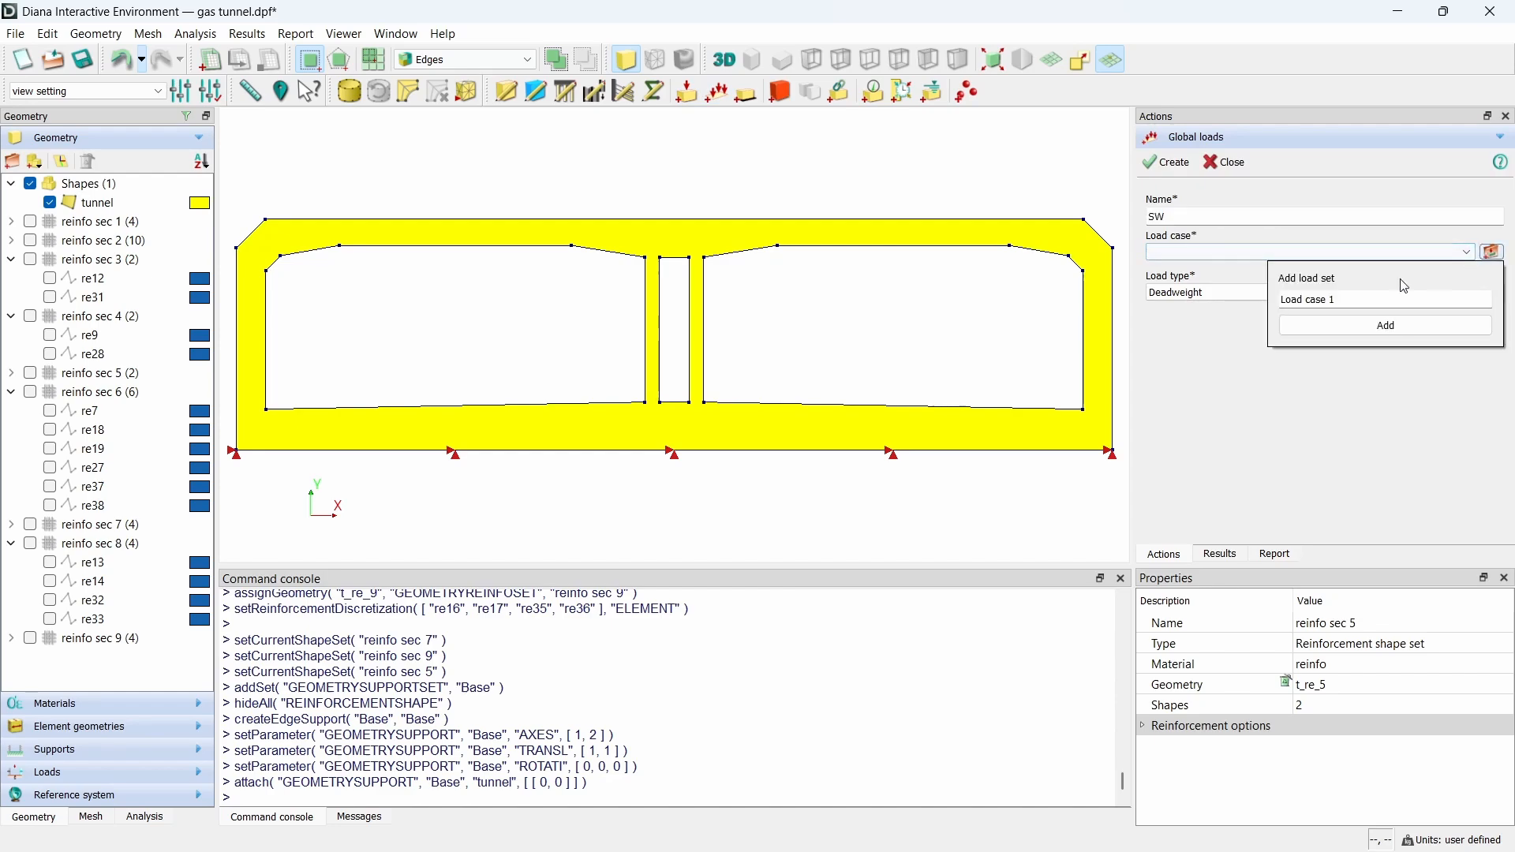
pyautogui.tripleClick(1326, 300)
pyautogui.write('SW')
pyautogui.click(1348, 325)
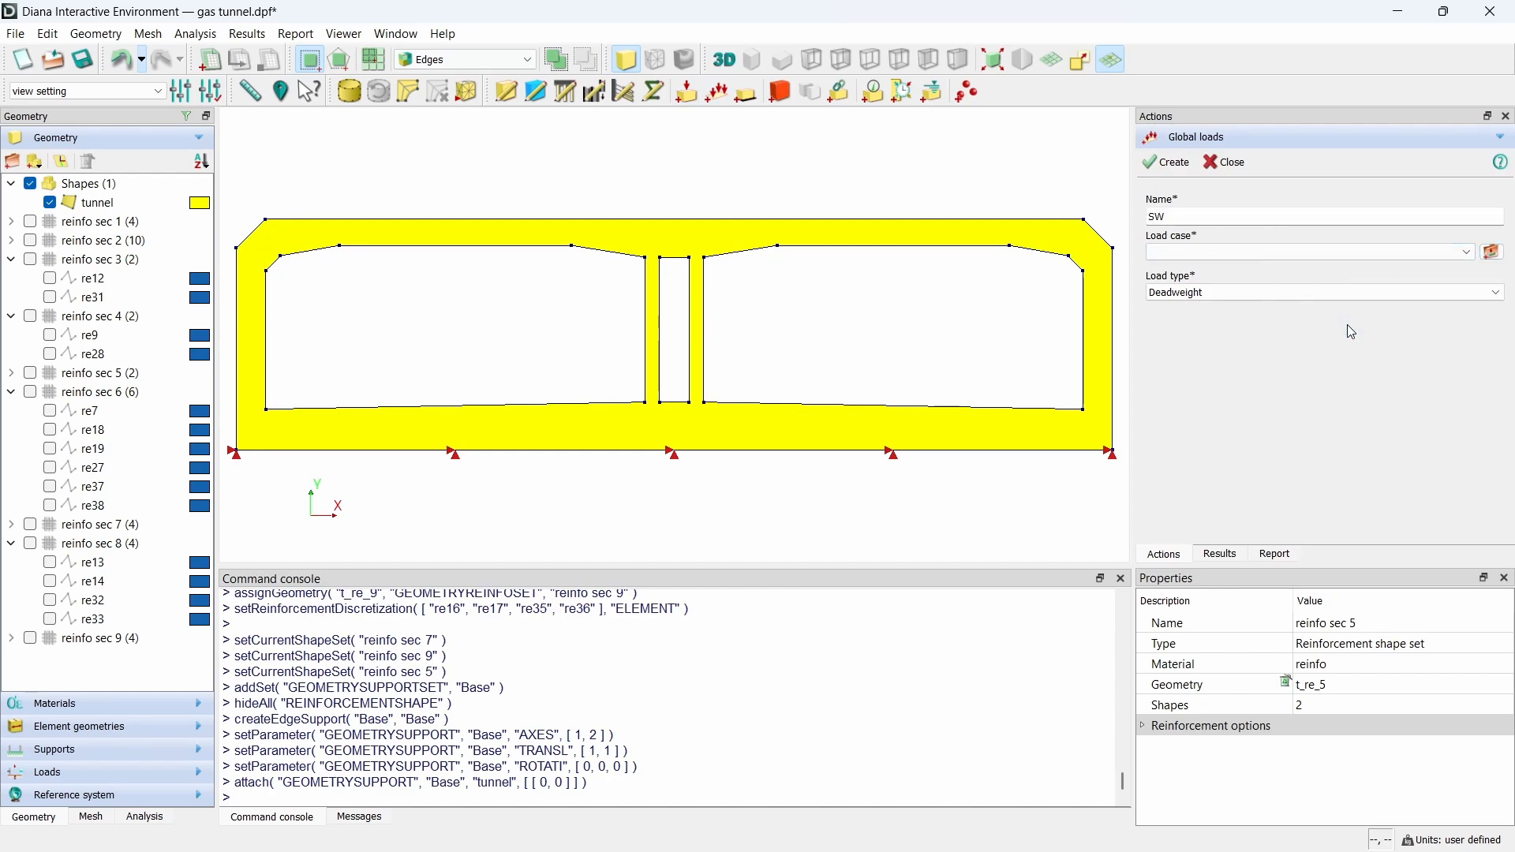
pyautogui.click(1184, 169)
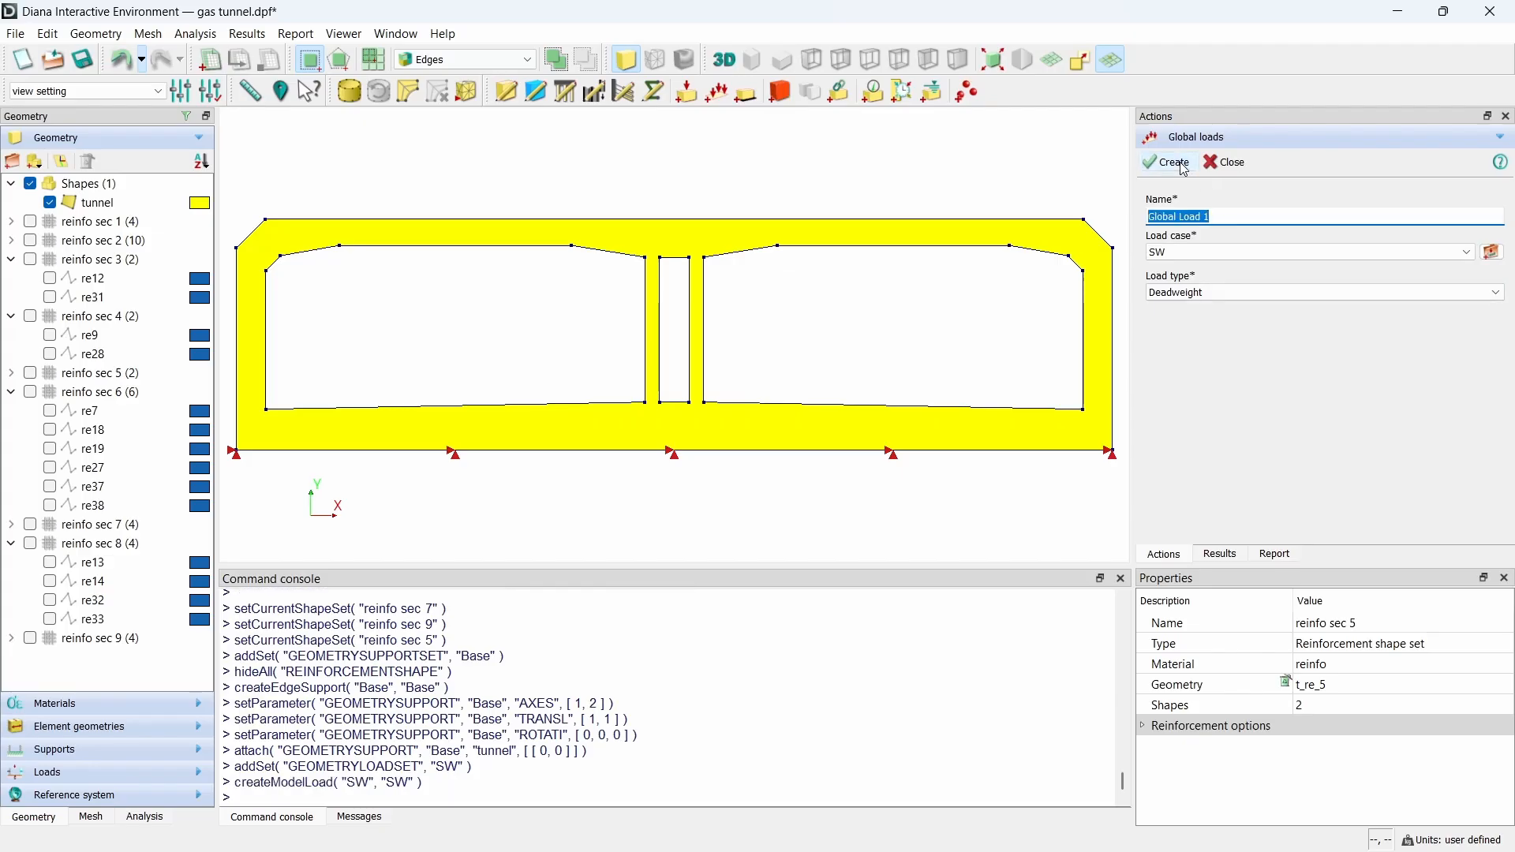
pyautogui.click(1214, 166)
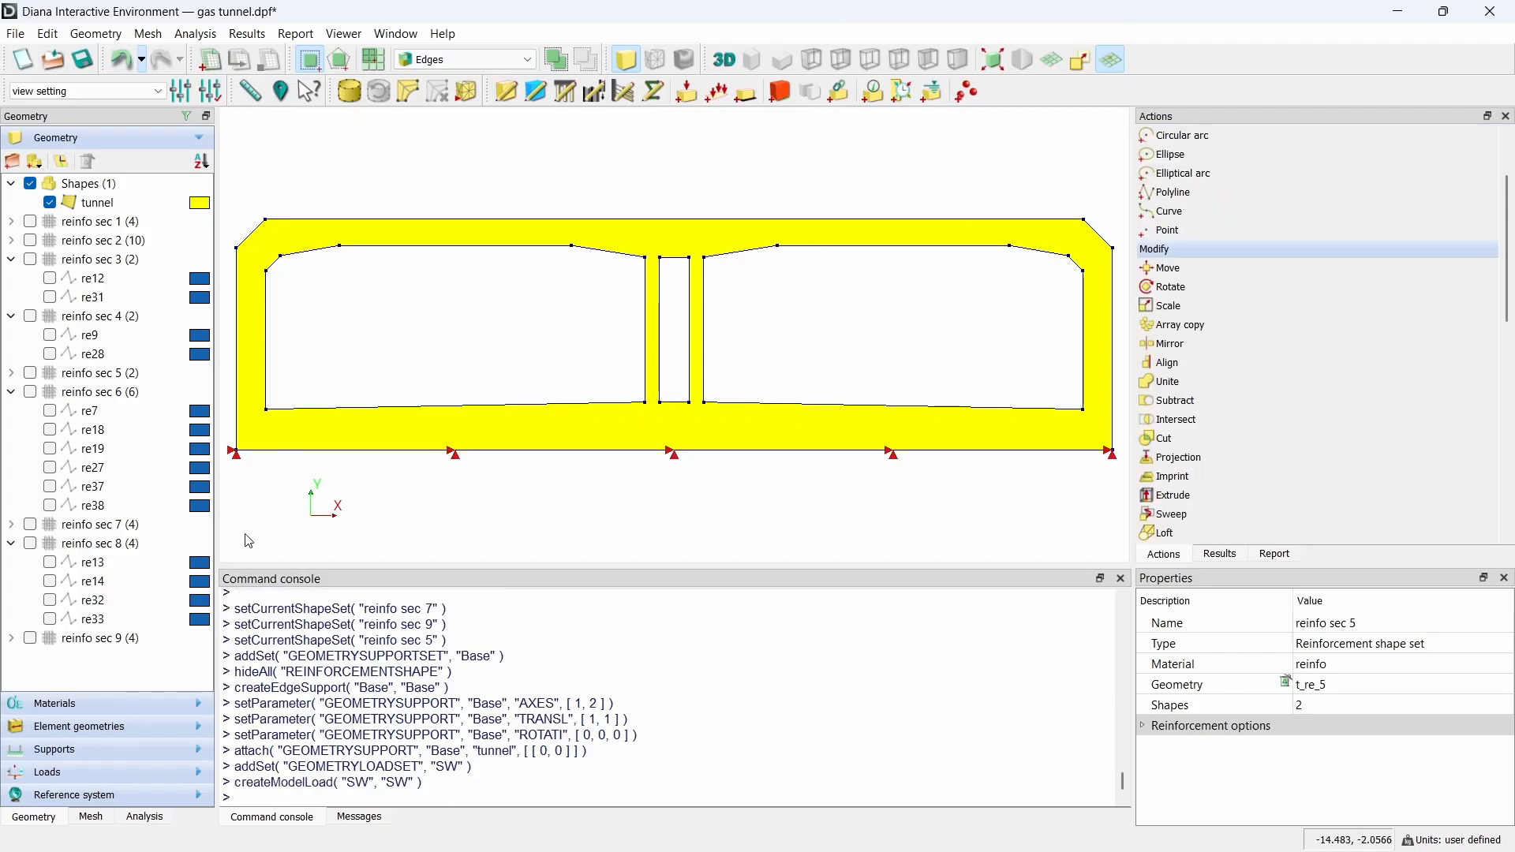
# Step: Set the reference point for total head to 0 9.86 m in the model definitions
pyautogui.click(142, 794)
pyautogui.click(65, 359)
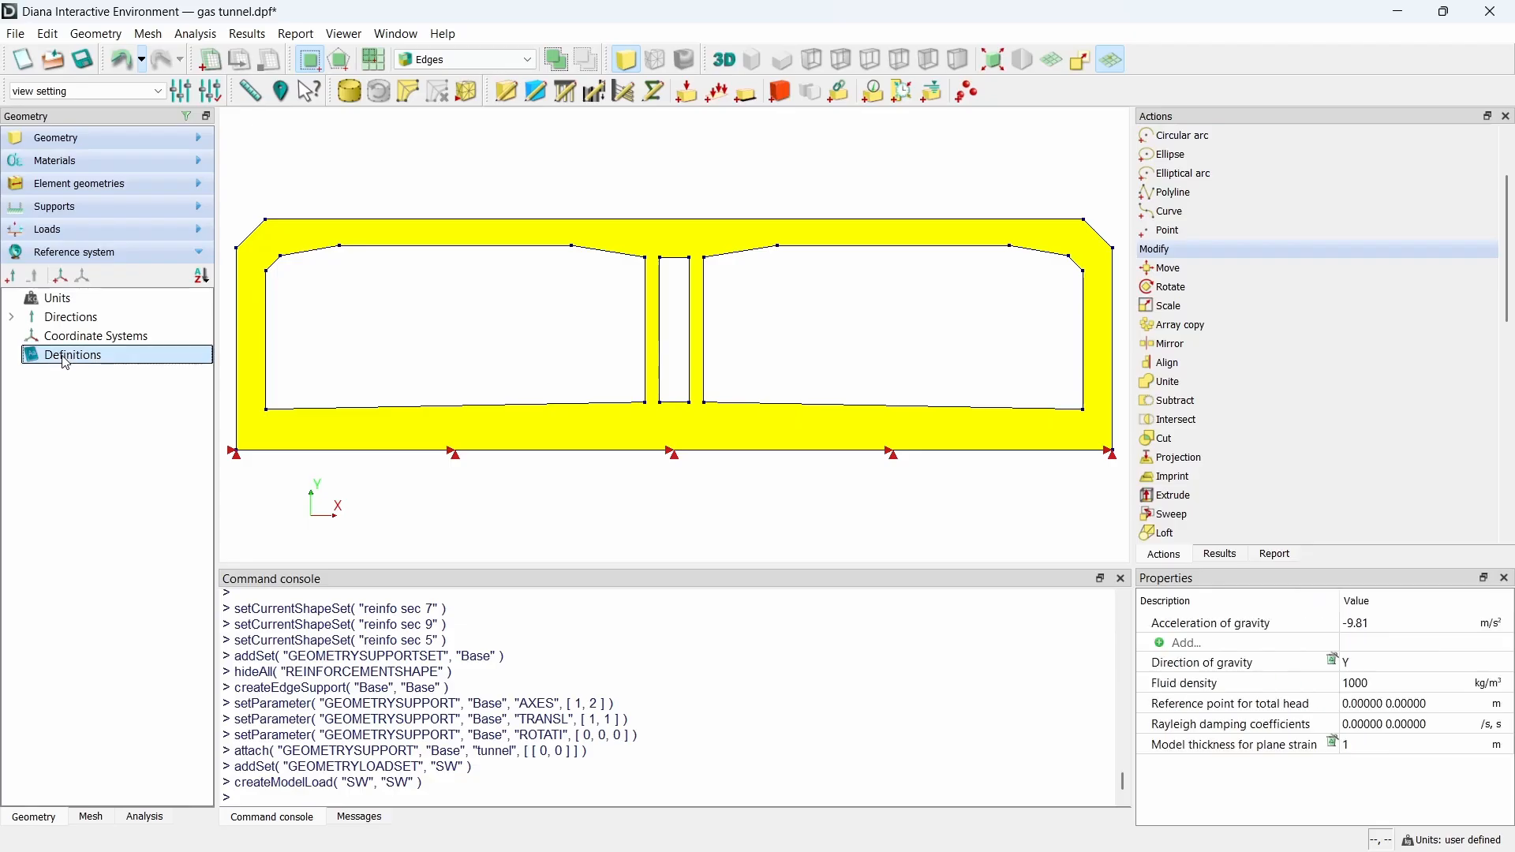
pyautogui.doubleClick(1435, 705)
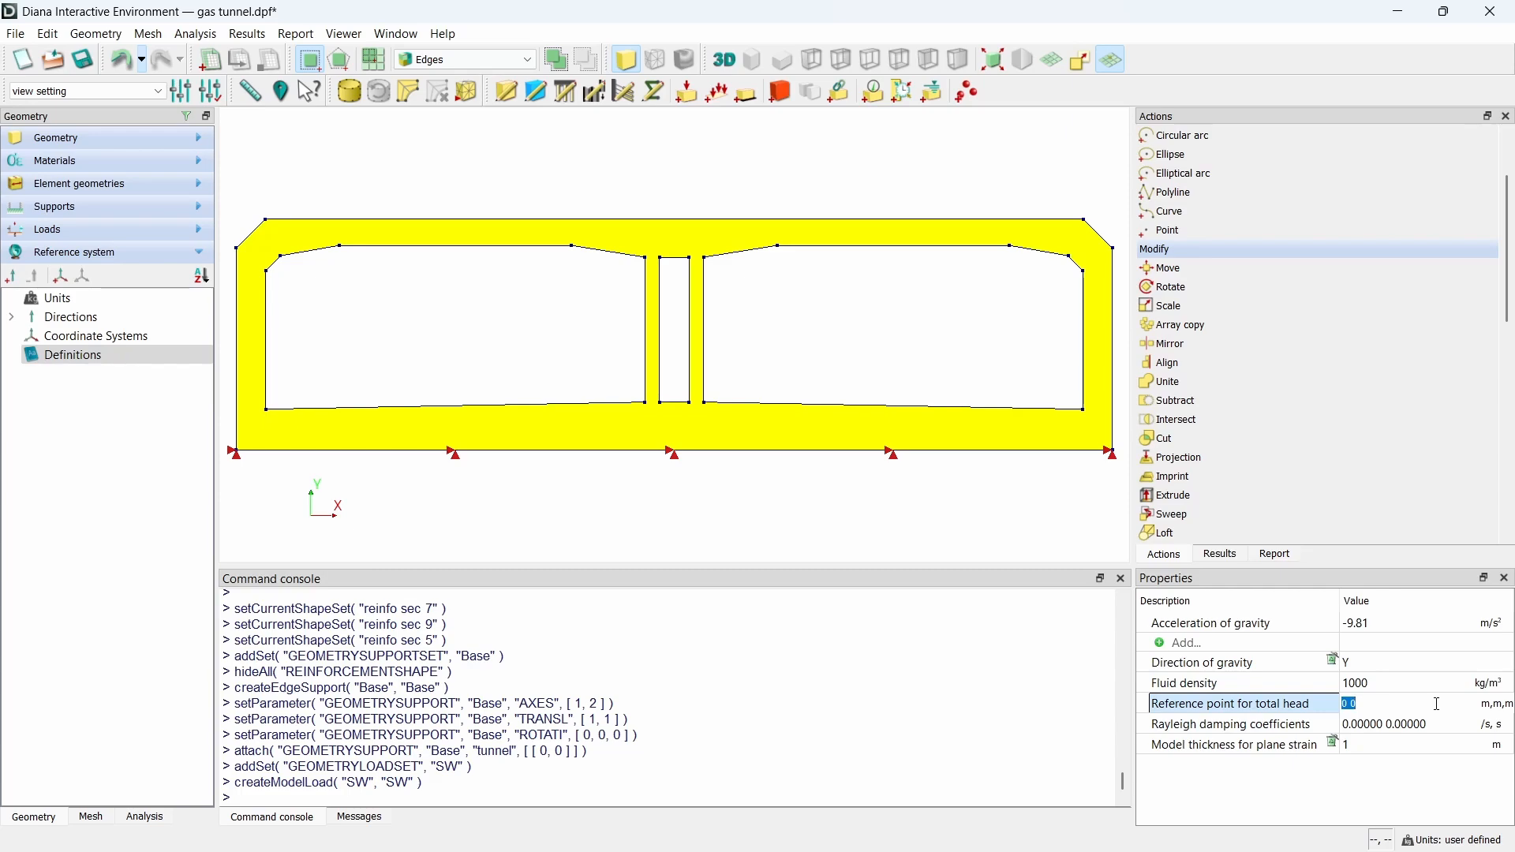
pyautogui.click(1439, 705)
pyautogui.press('Tab')
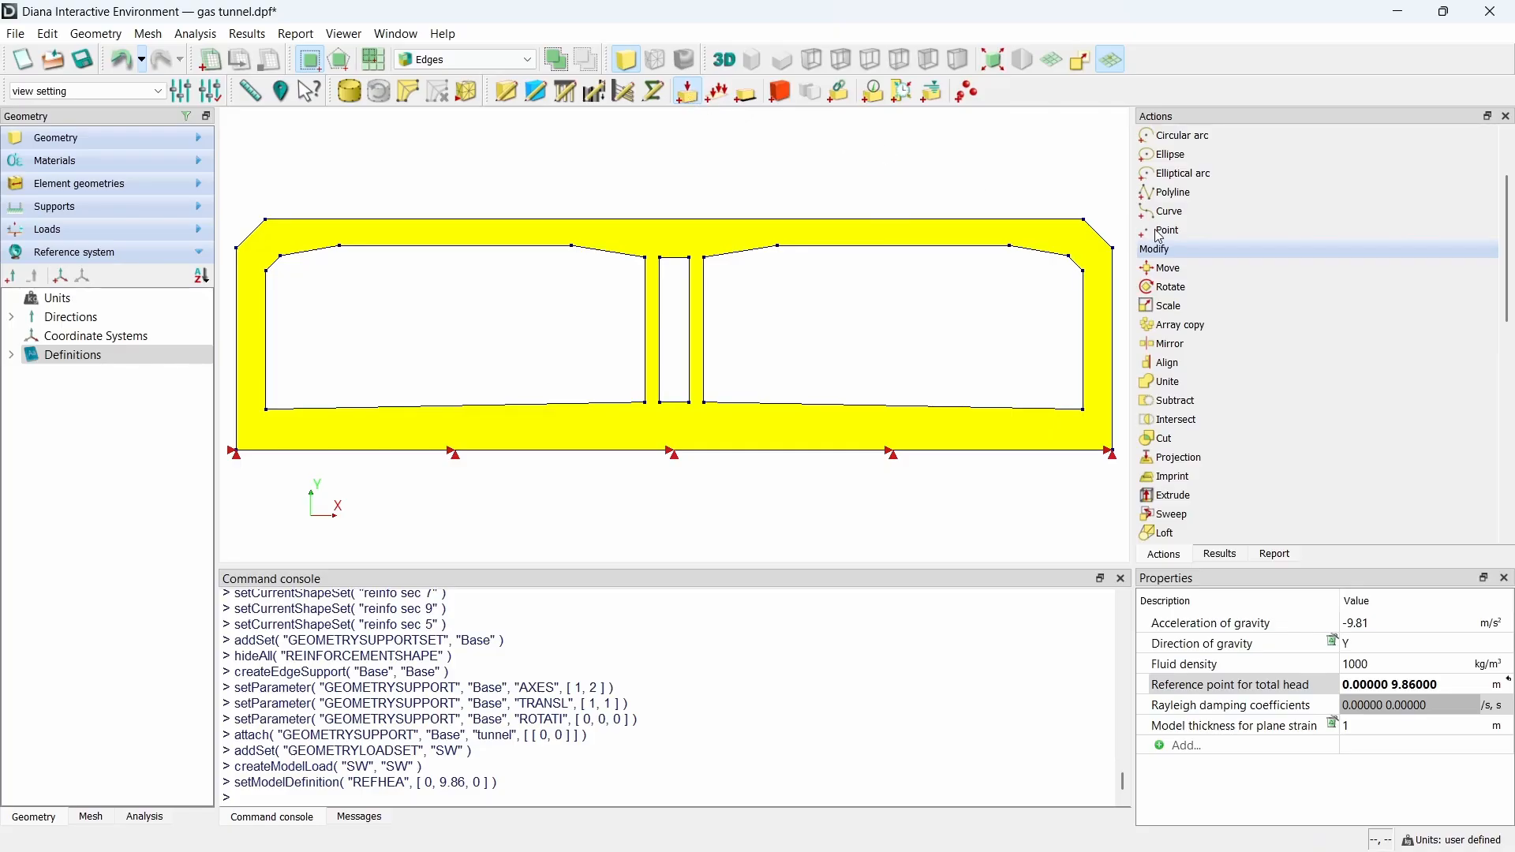
# Step: Start an edge load named P_water in a new load case named water, using Hydrostatic pressure as the load type
pyautogui.click(710, 99)
pyautogui.tripleClick(1206, 217)
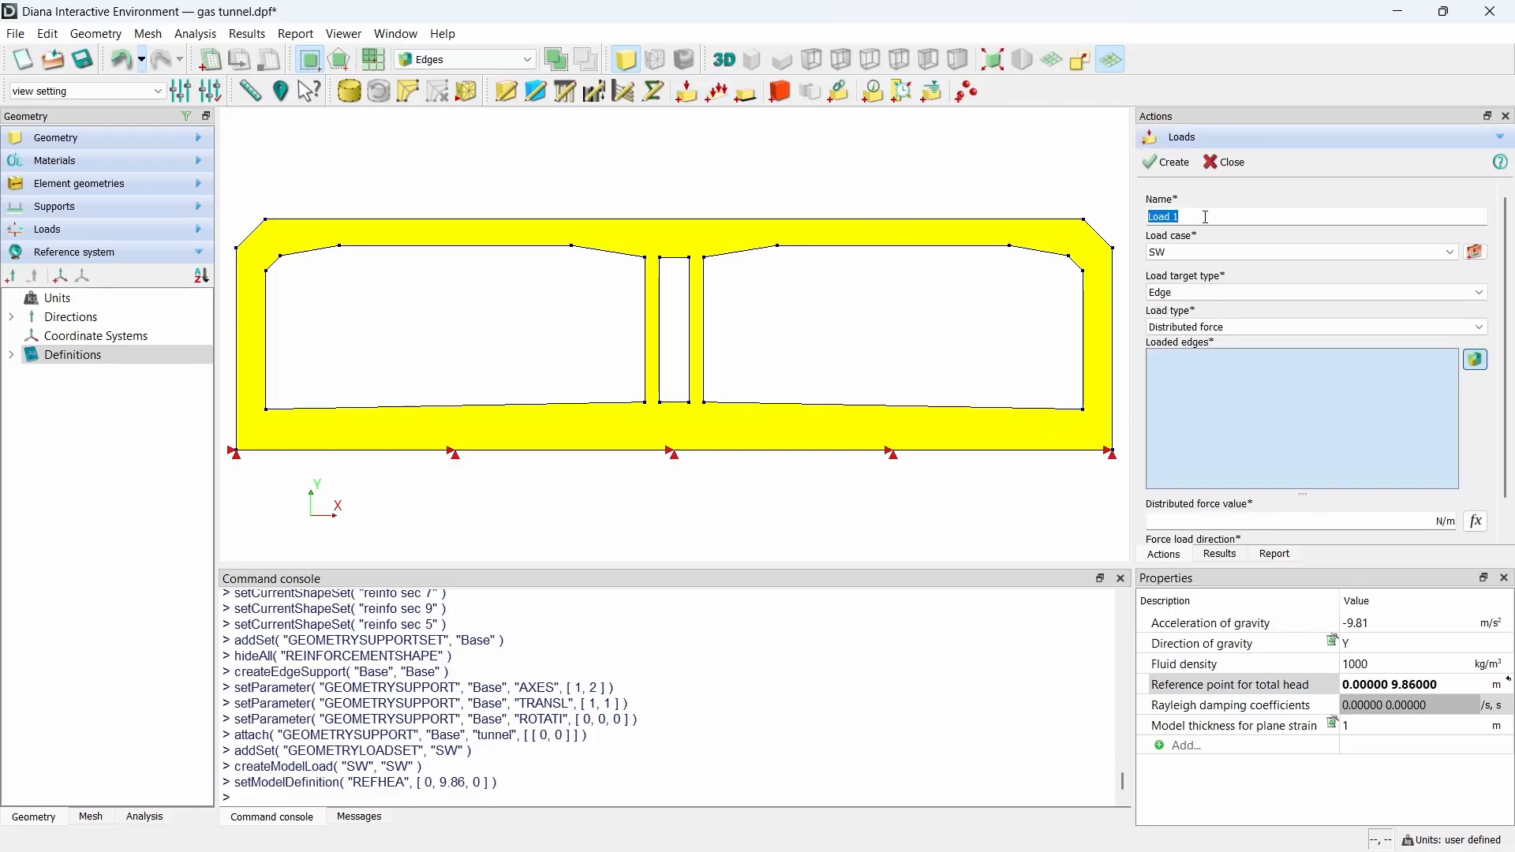
pyautogui.write('P_water')
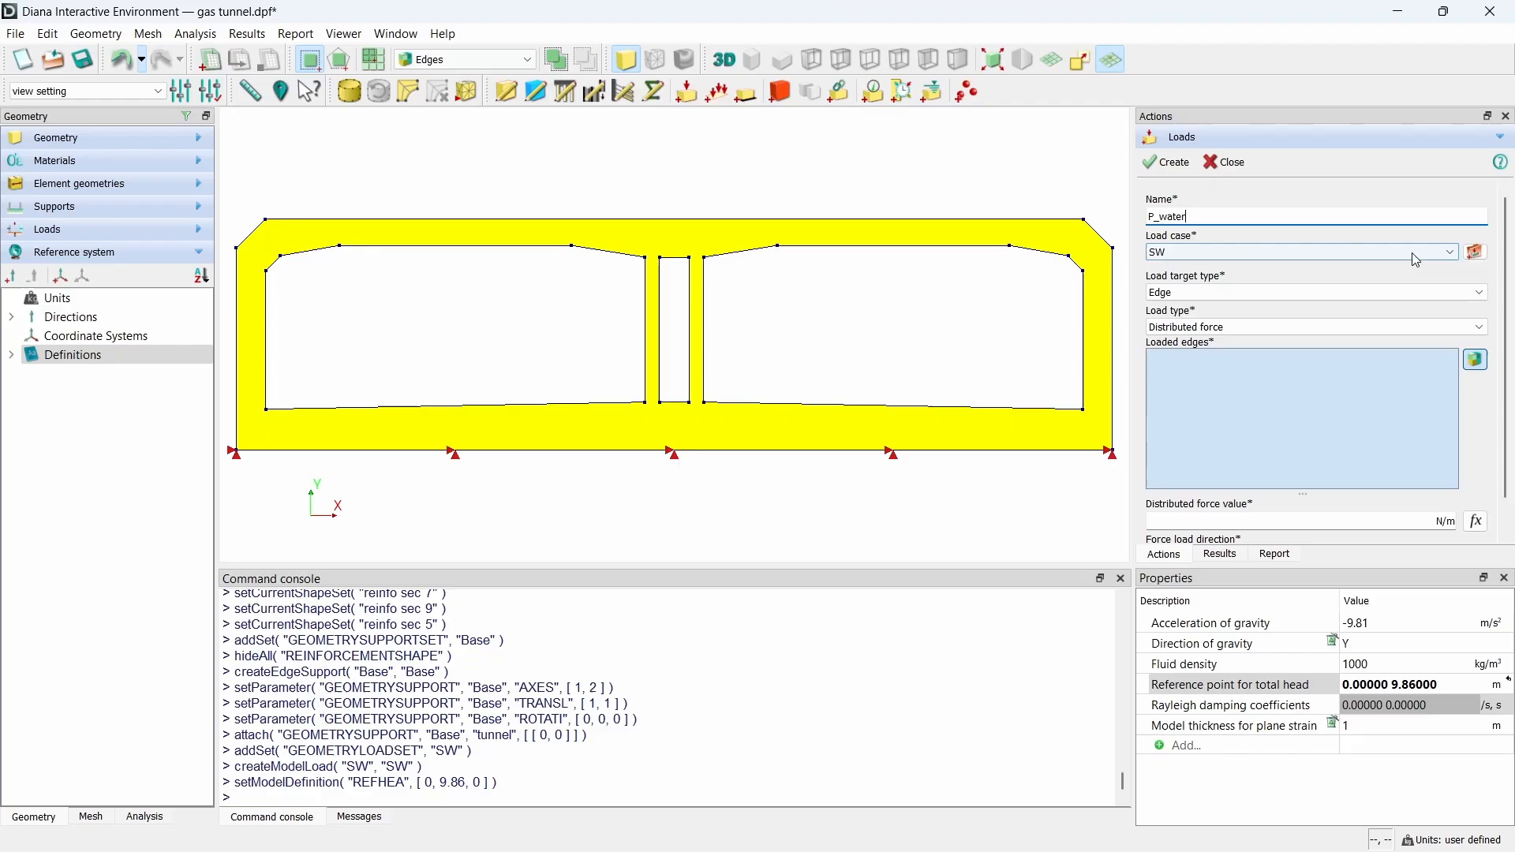
pyautogui.click(1476, 252)
pyautogui.tripleClick(1339, 299)
pyautogui.write('water')
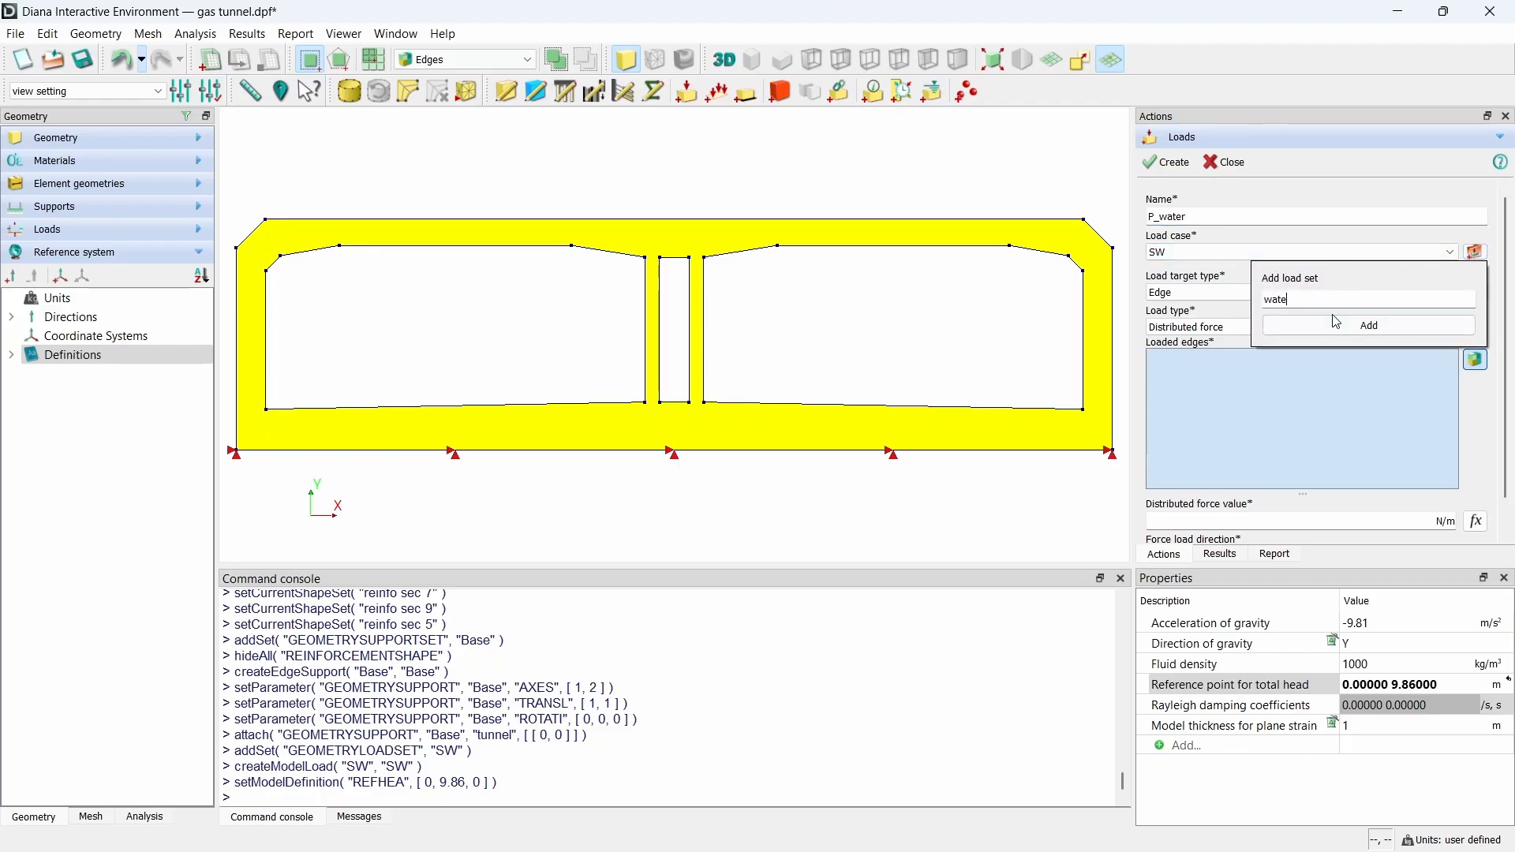
pyautogui.click(1342, 326)
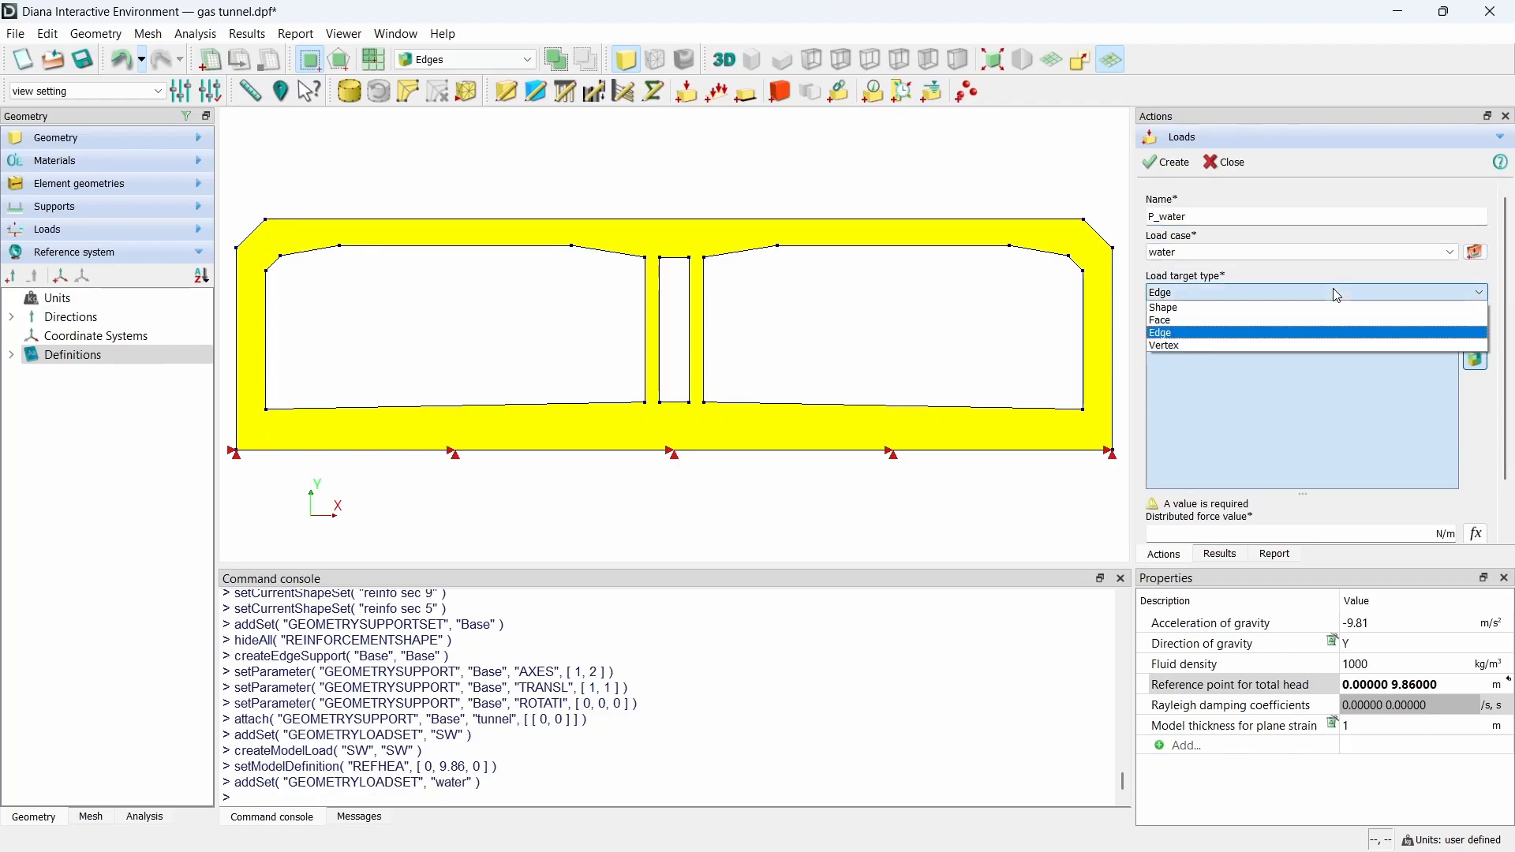
pyautogui.click(1333, 289)
pyautogui.click(1320, 330)
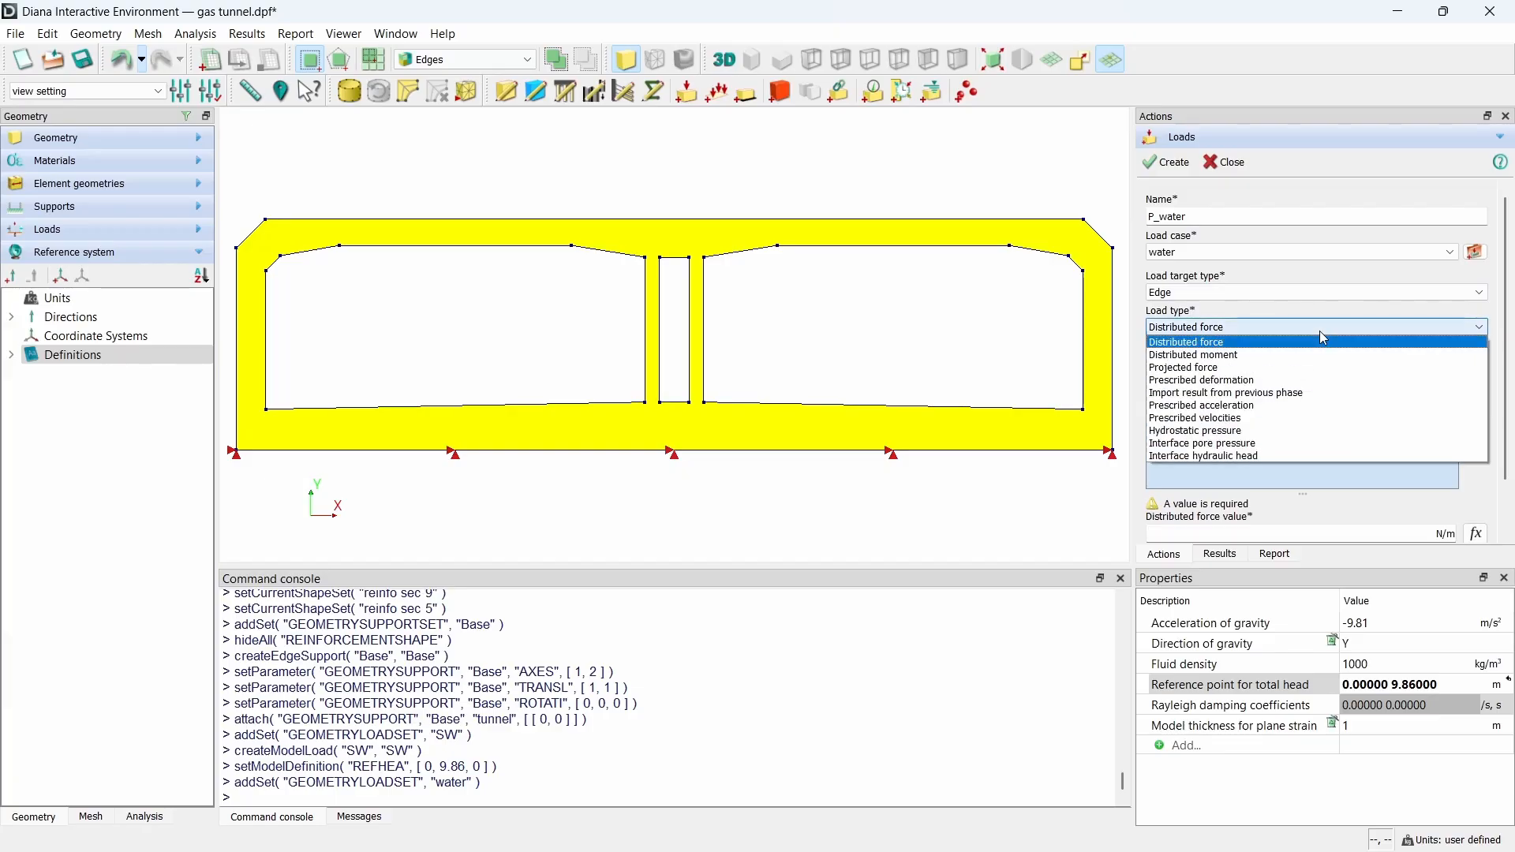
pyautogui.click(1310, 425)
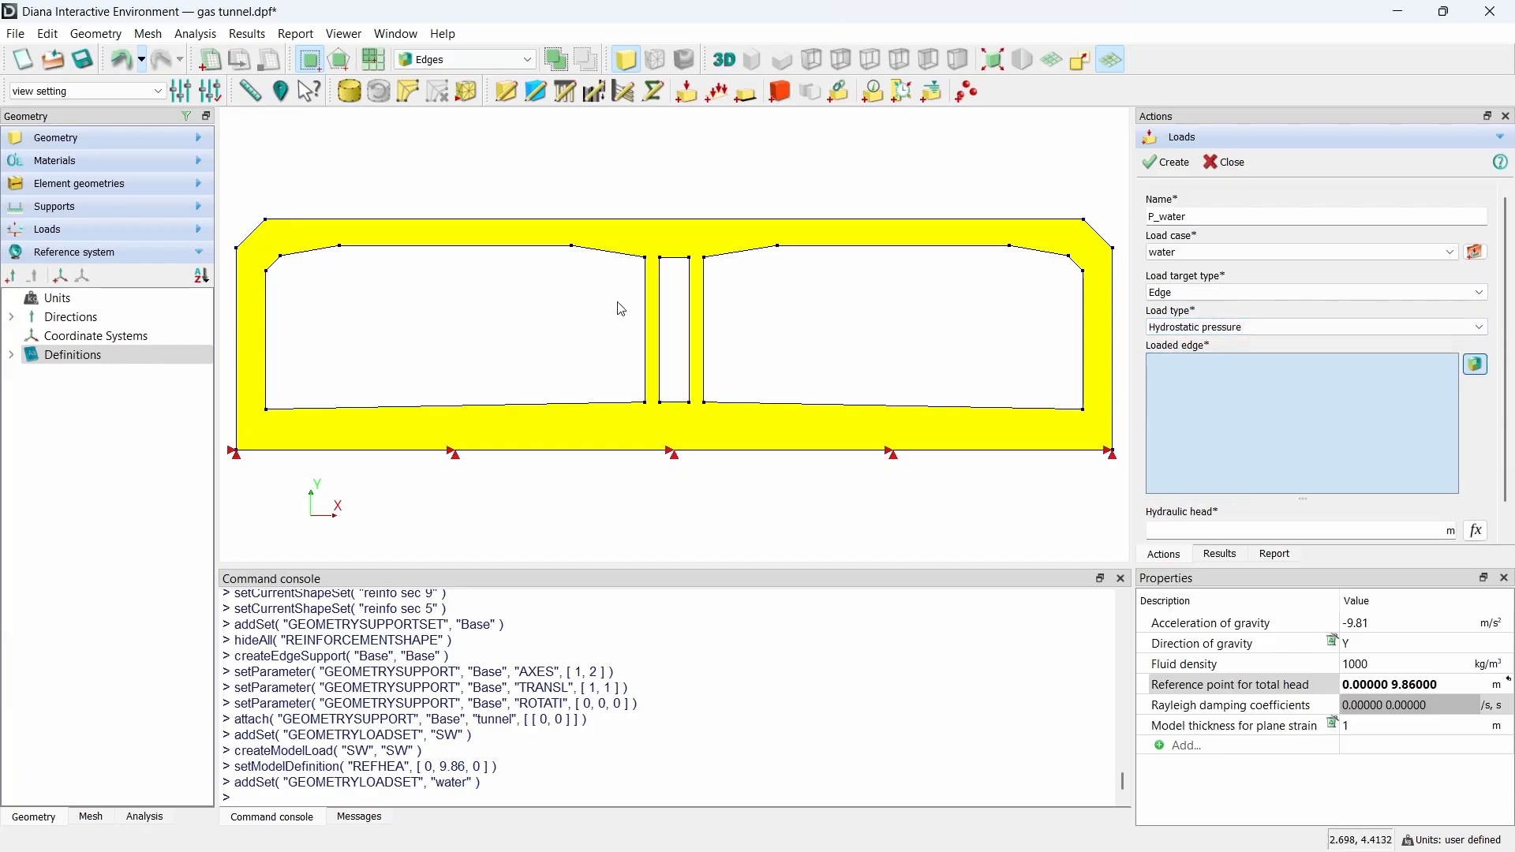
# Step: Apply P_water to the tunnel's two outer side edges, both sloped corner edges and top edge with a 10 m hydraulic head, and create it
pyautogui.click(237, 287)
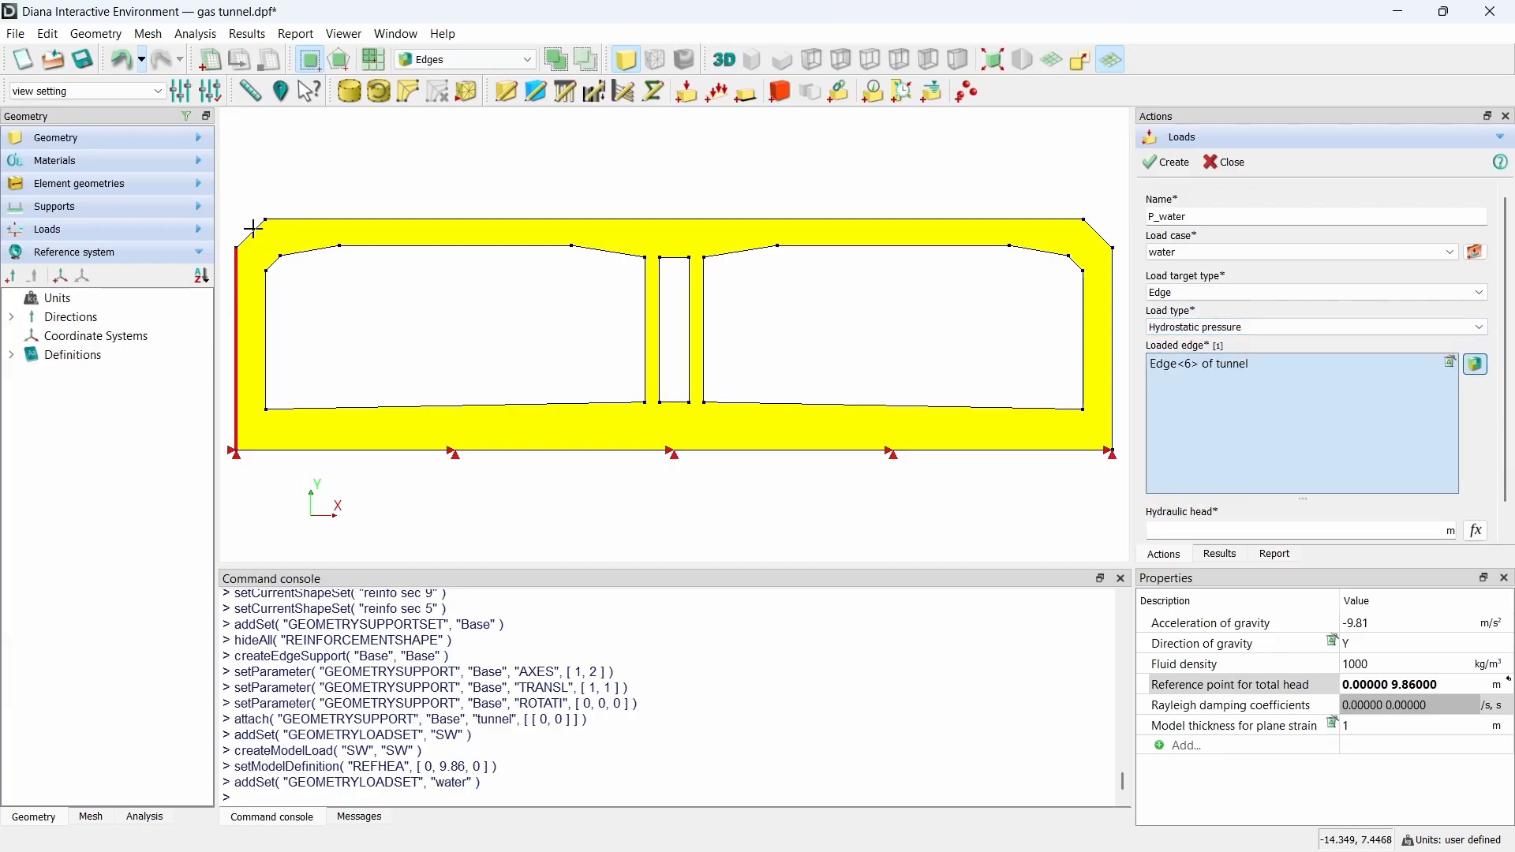
pyautogui.click(251, 232)
pyautogui.click(456, 220)
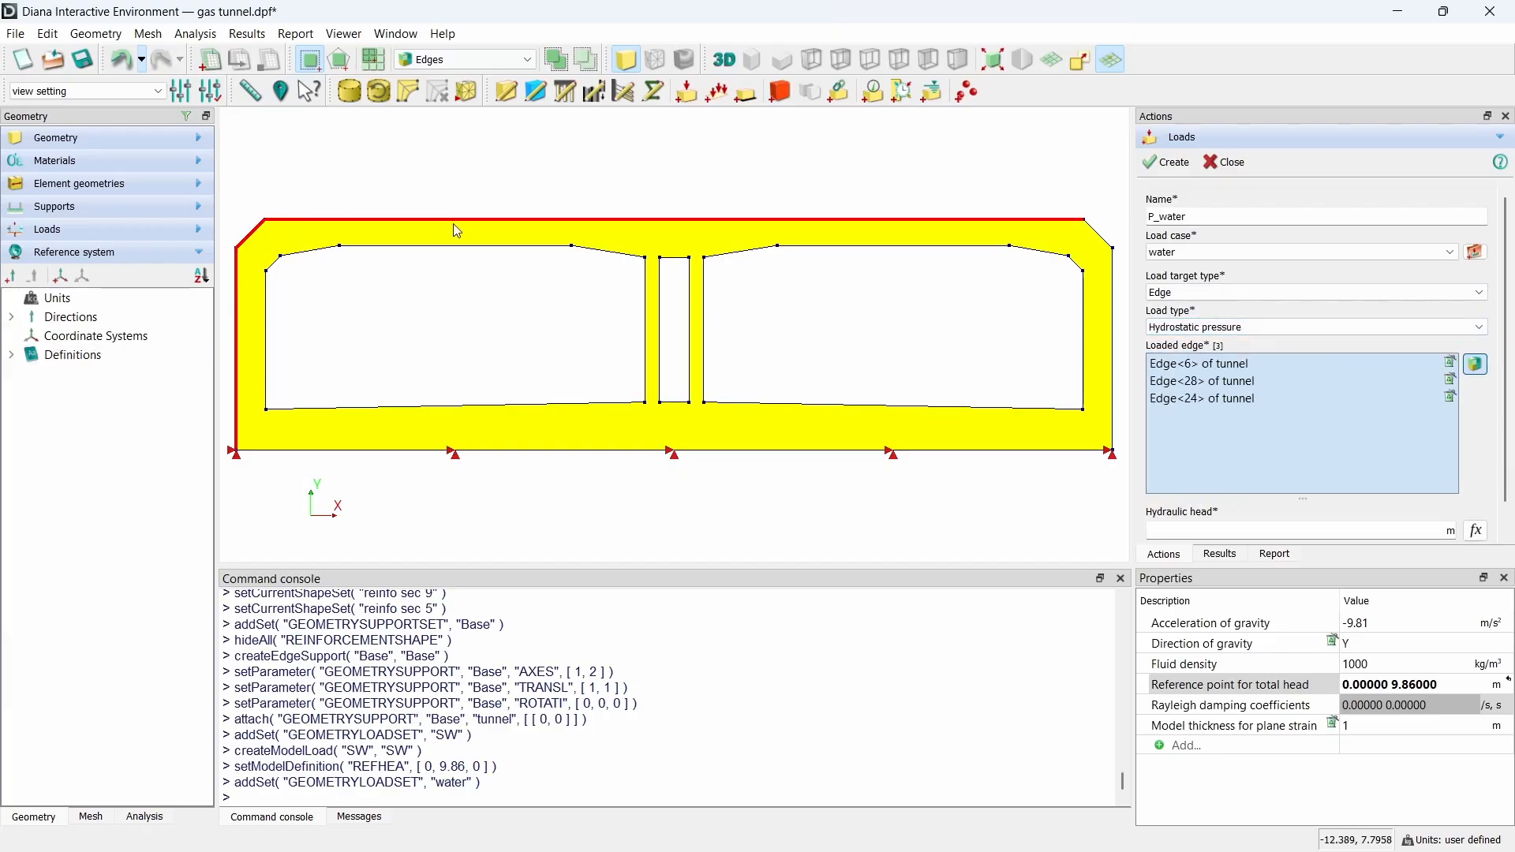
pyautogui.click(1099, 237)
pyautogui.click(1118, 283)
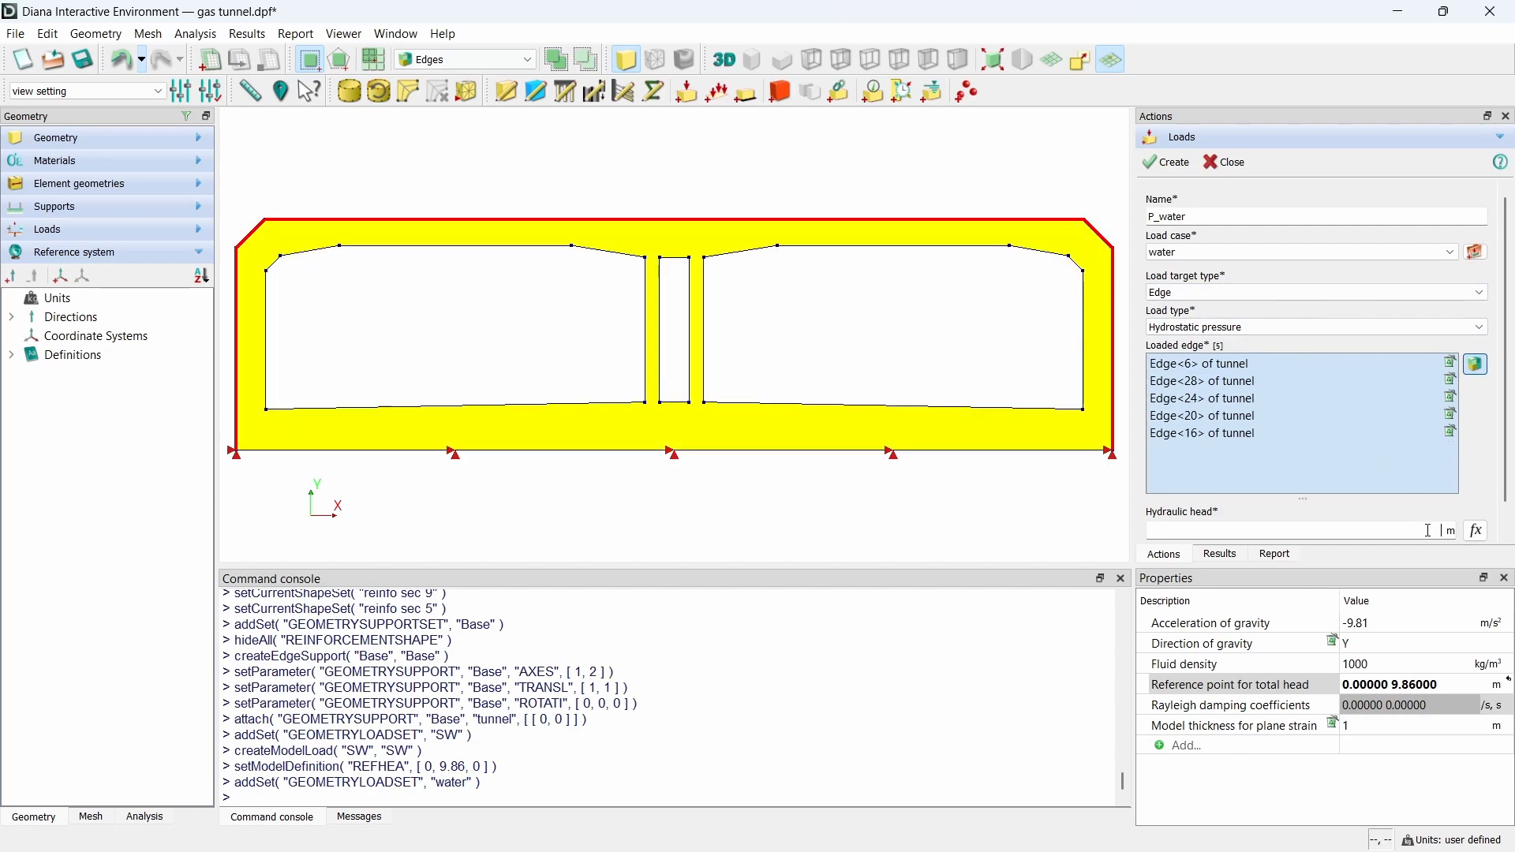
pyautogui.write('10')
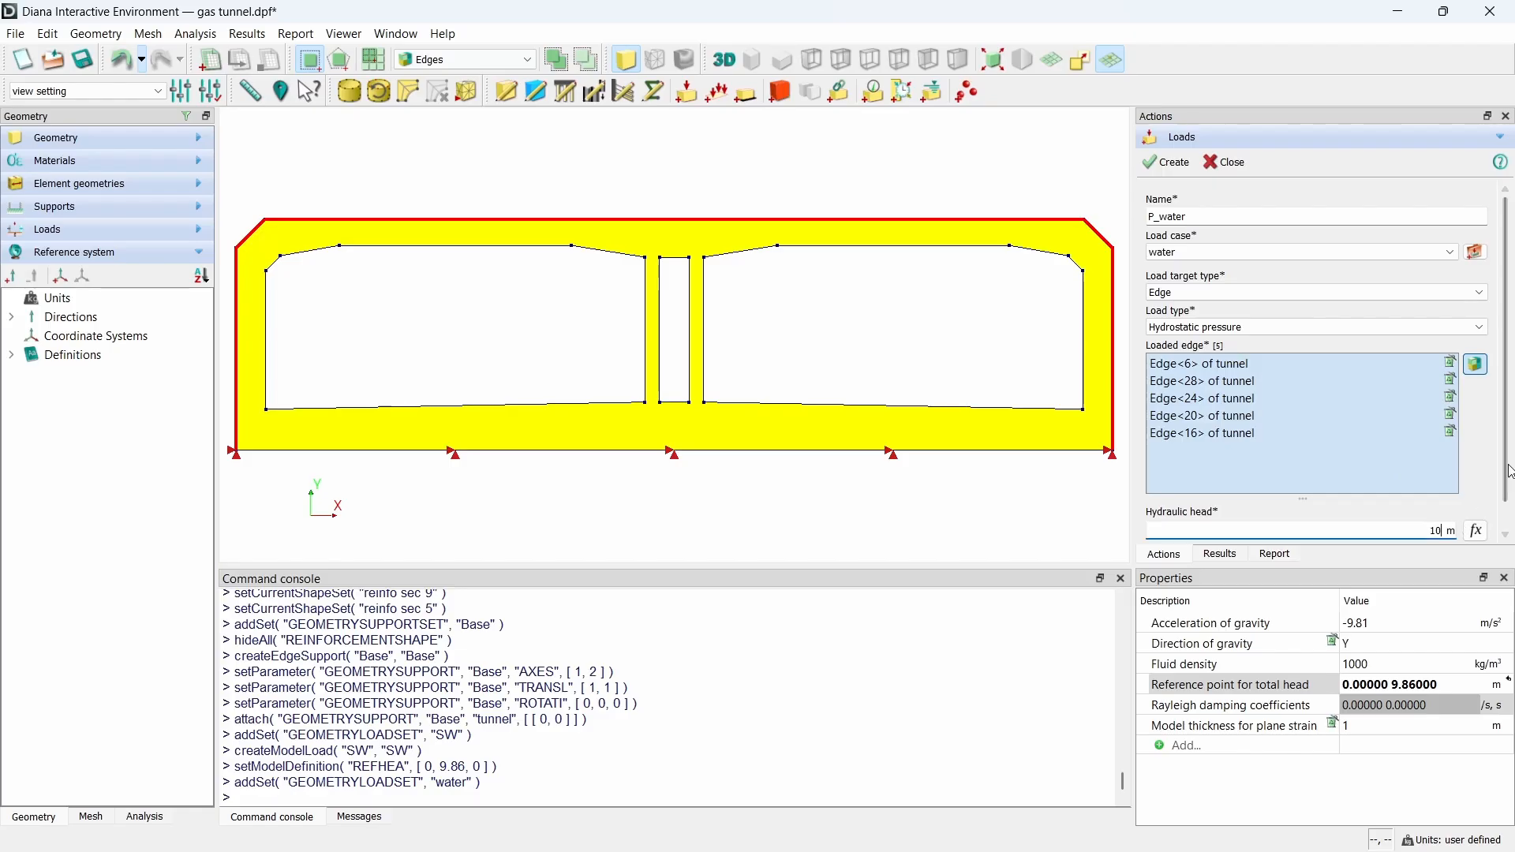
pyautogui.scroll(-1, 1510, 454)
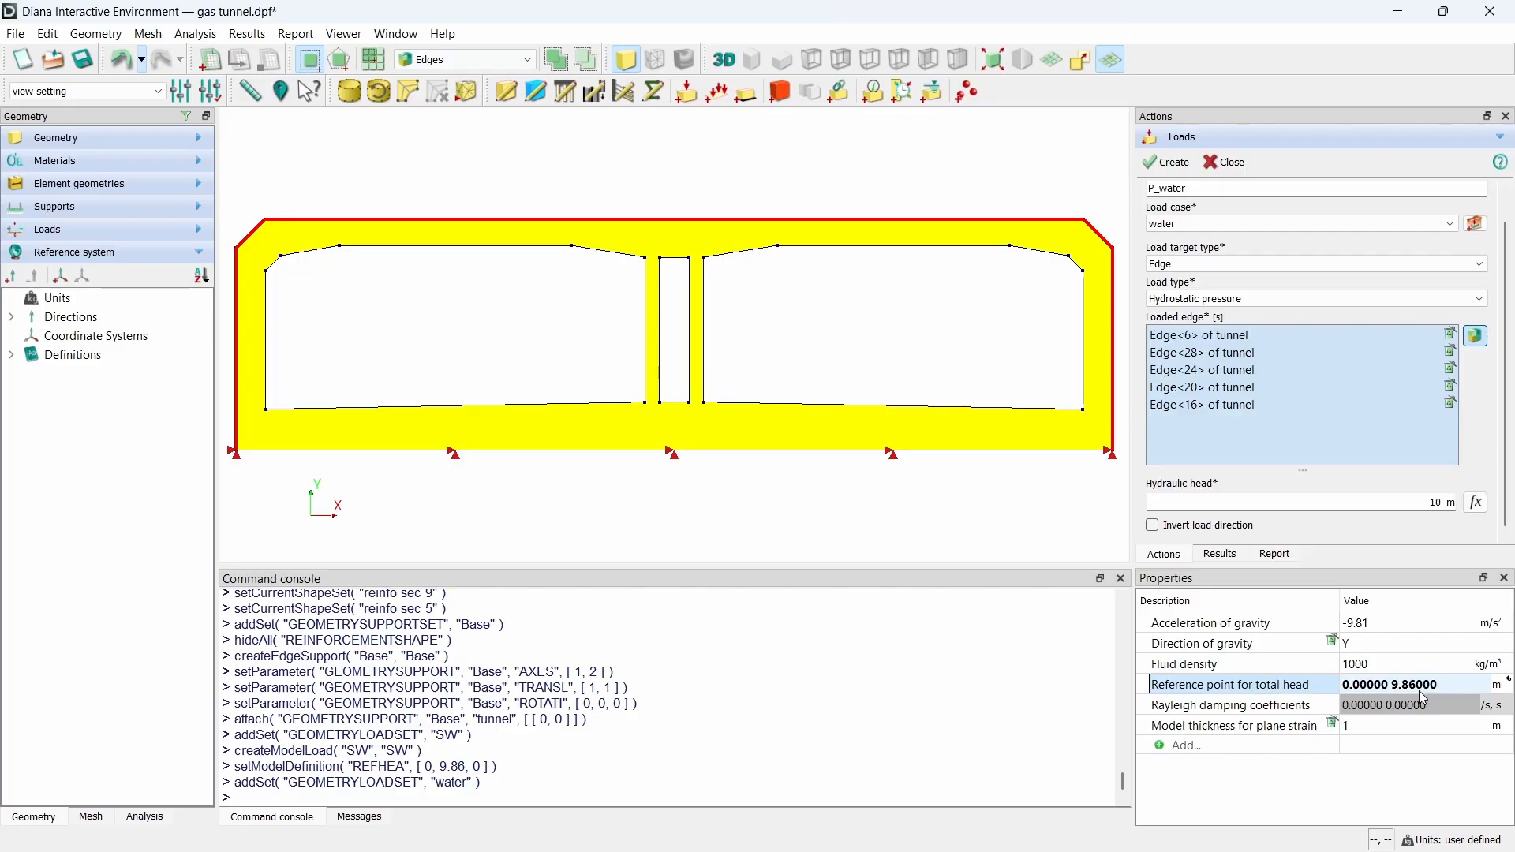
pyautogui.click(1178, 167)
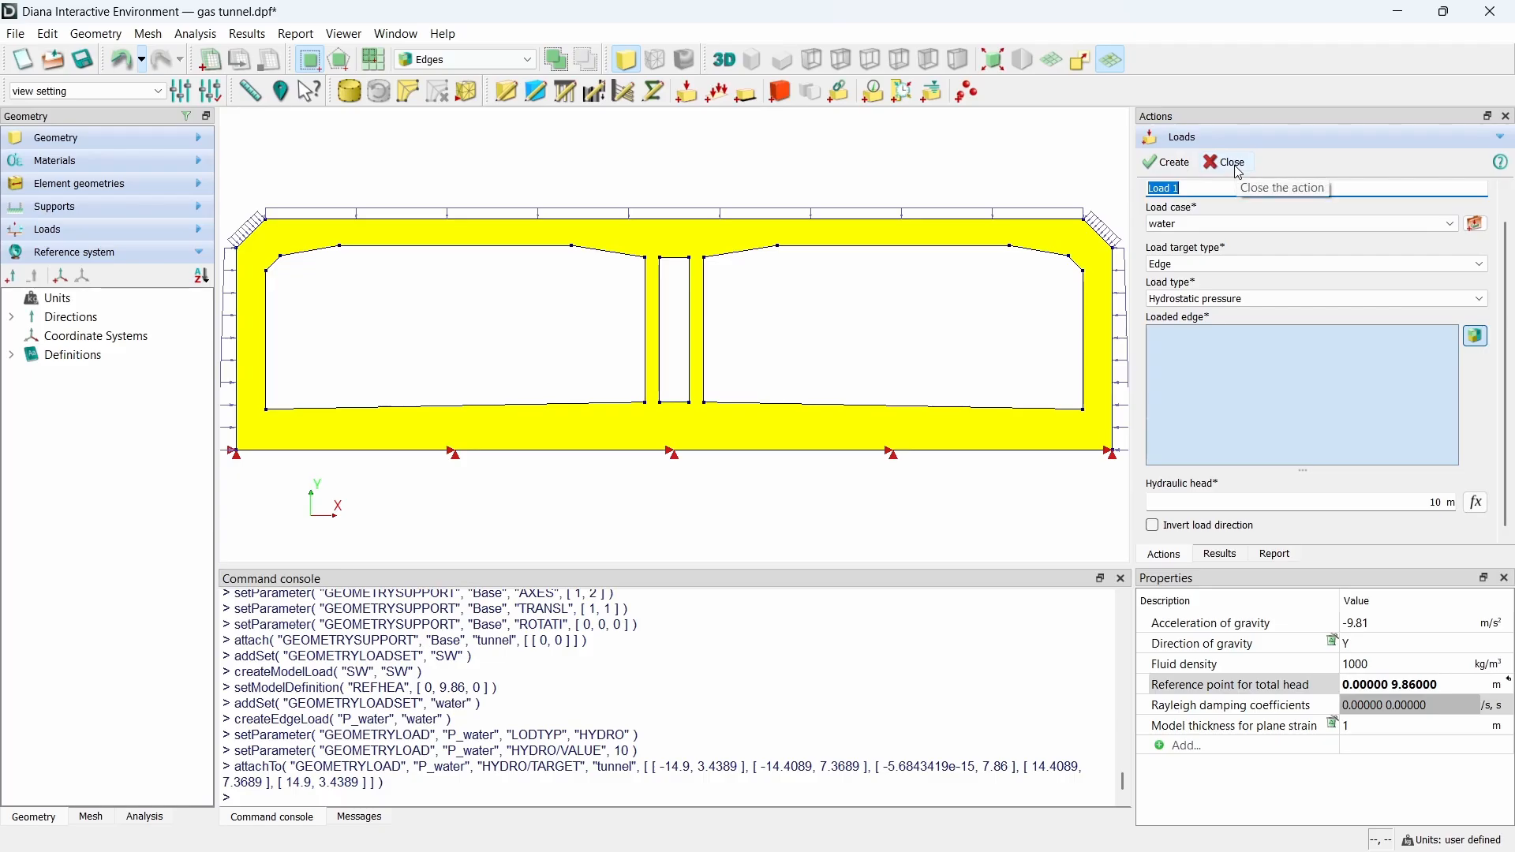
pyautogui.click(1228, 163)
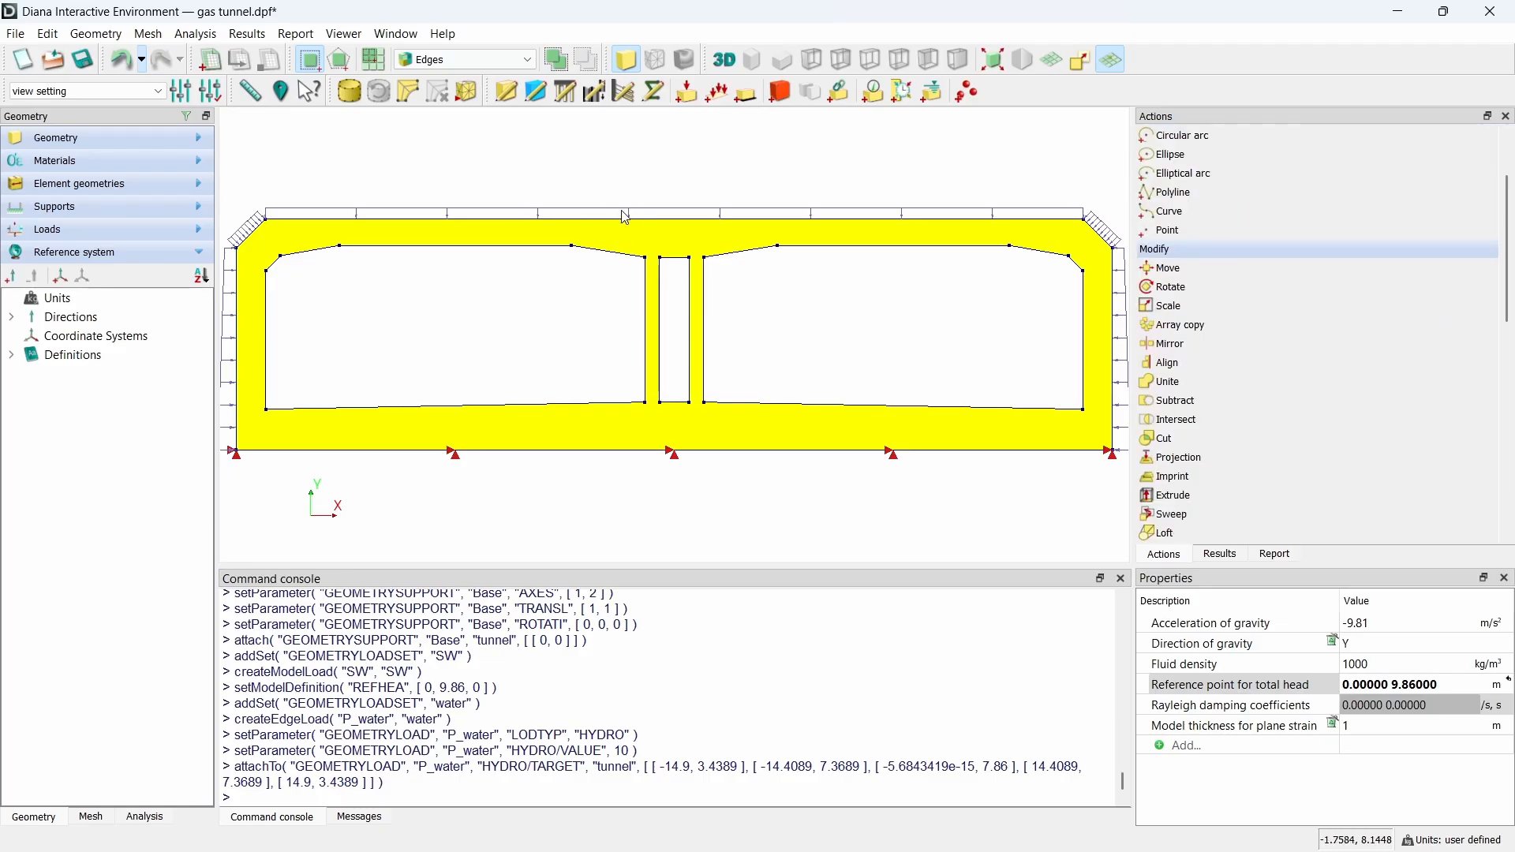
# Step: Start a distributed force edge load named P_sand_top in a new load case named Pressure
pyautogui.click(688, 92)
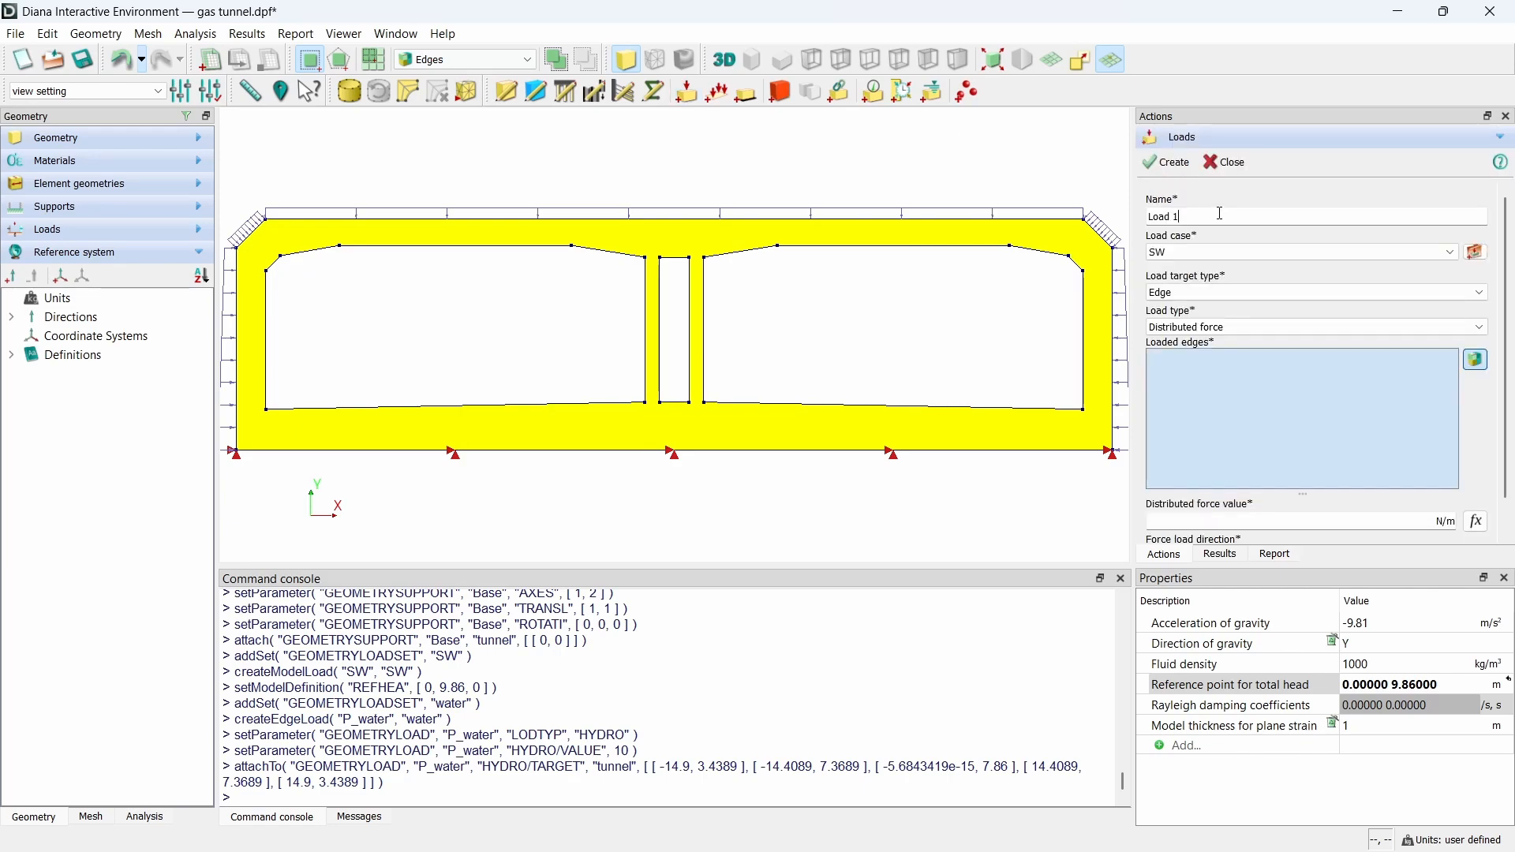
pyautogui.tripleClick(1226, 214)
pyautogui.write('P_sand_top')
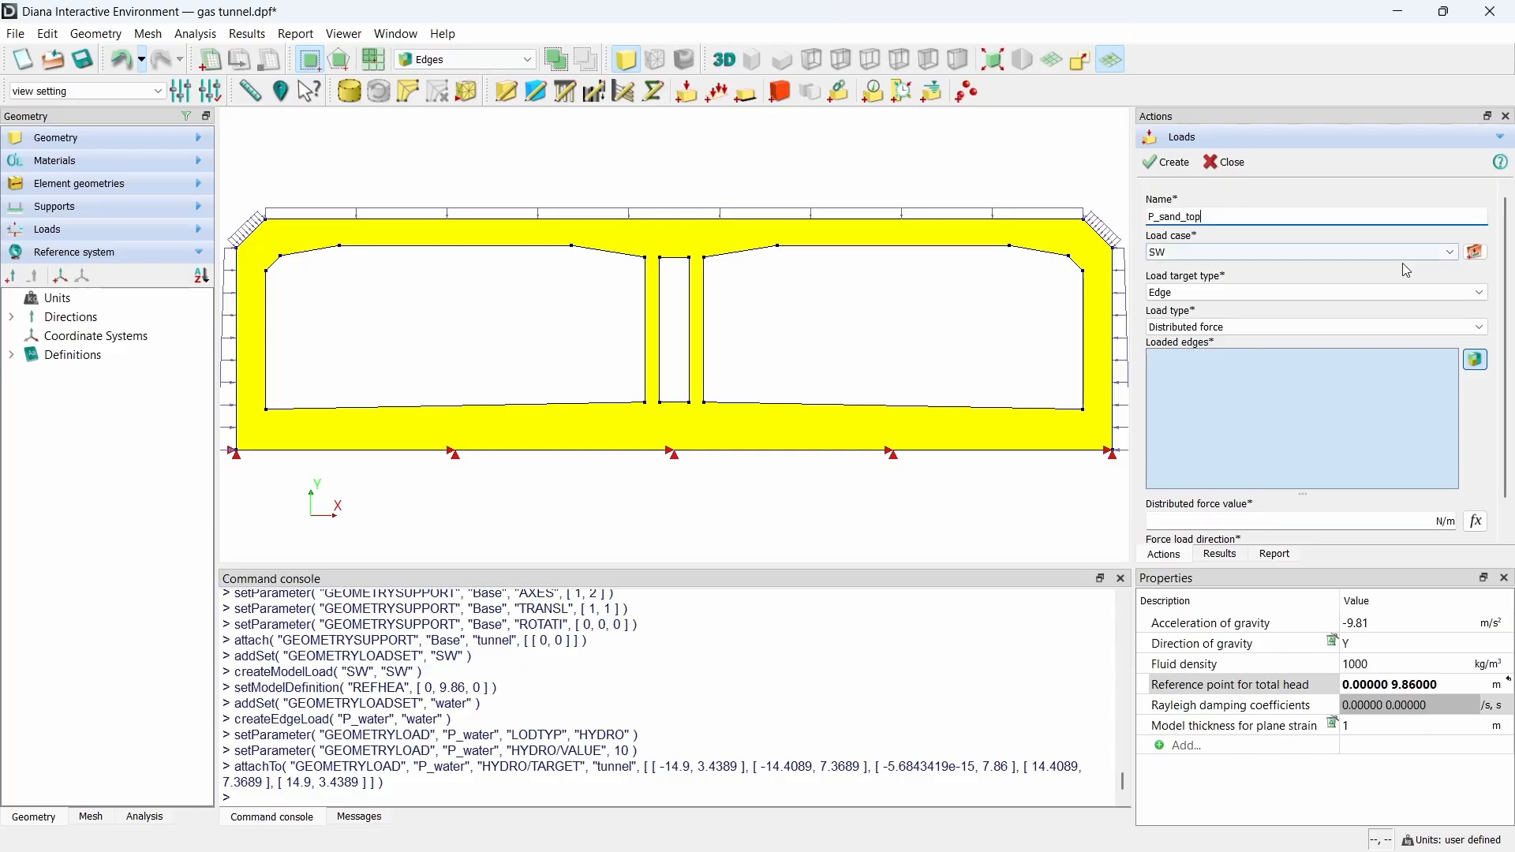
pyautogui.click(1476, 252)
pyautogui.tripleClick(1351, 303)
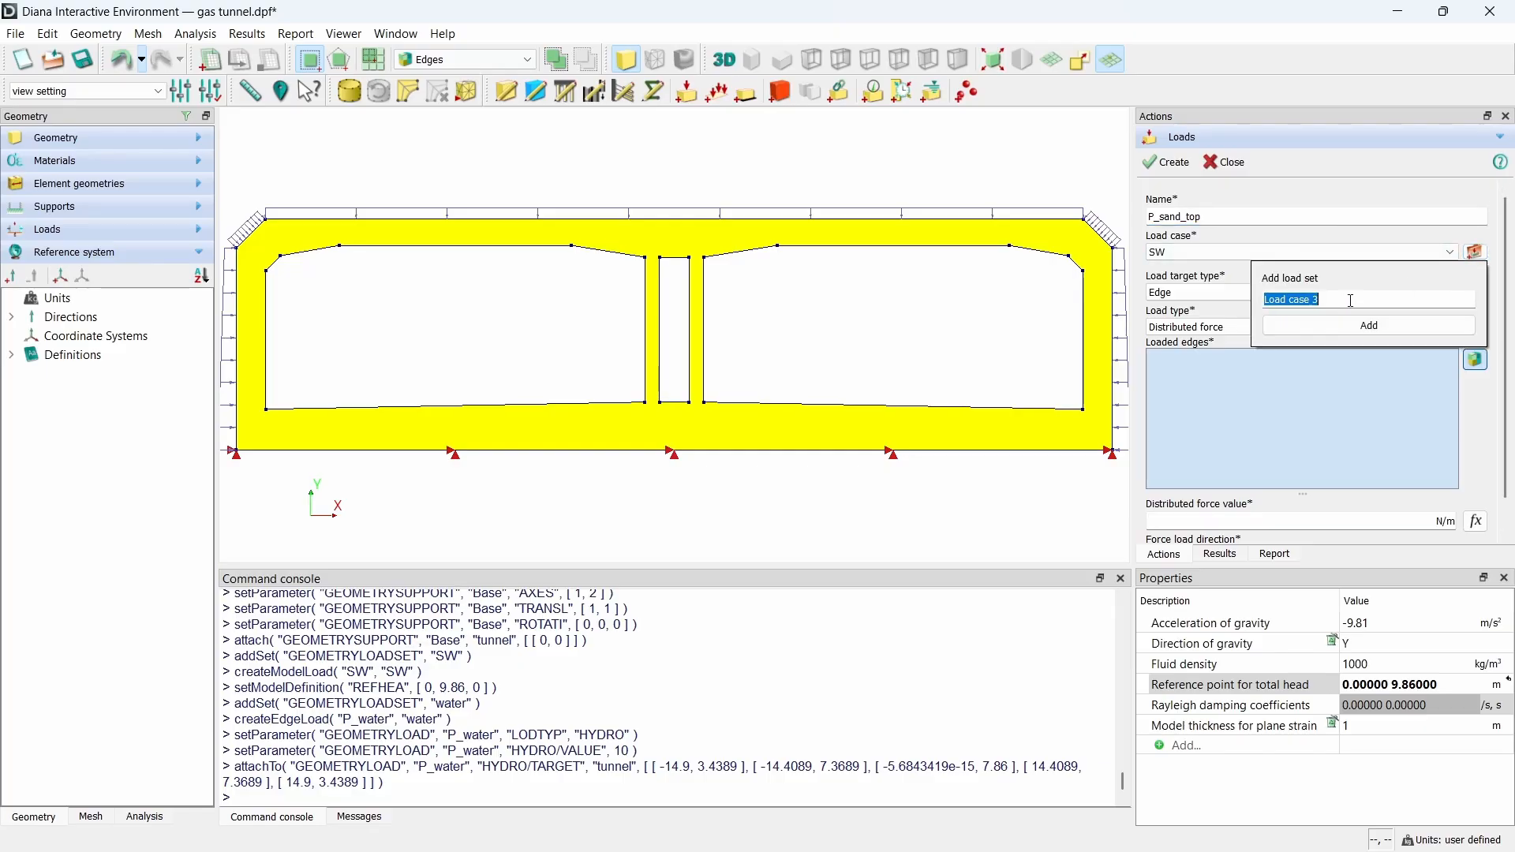
pyautogui.write('Pressure')
pyautogui.click(1351, 326)
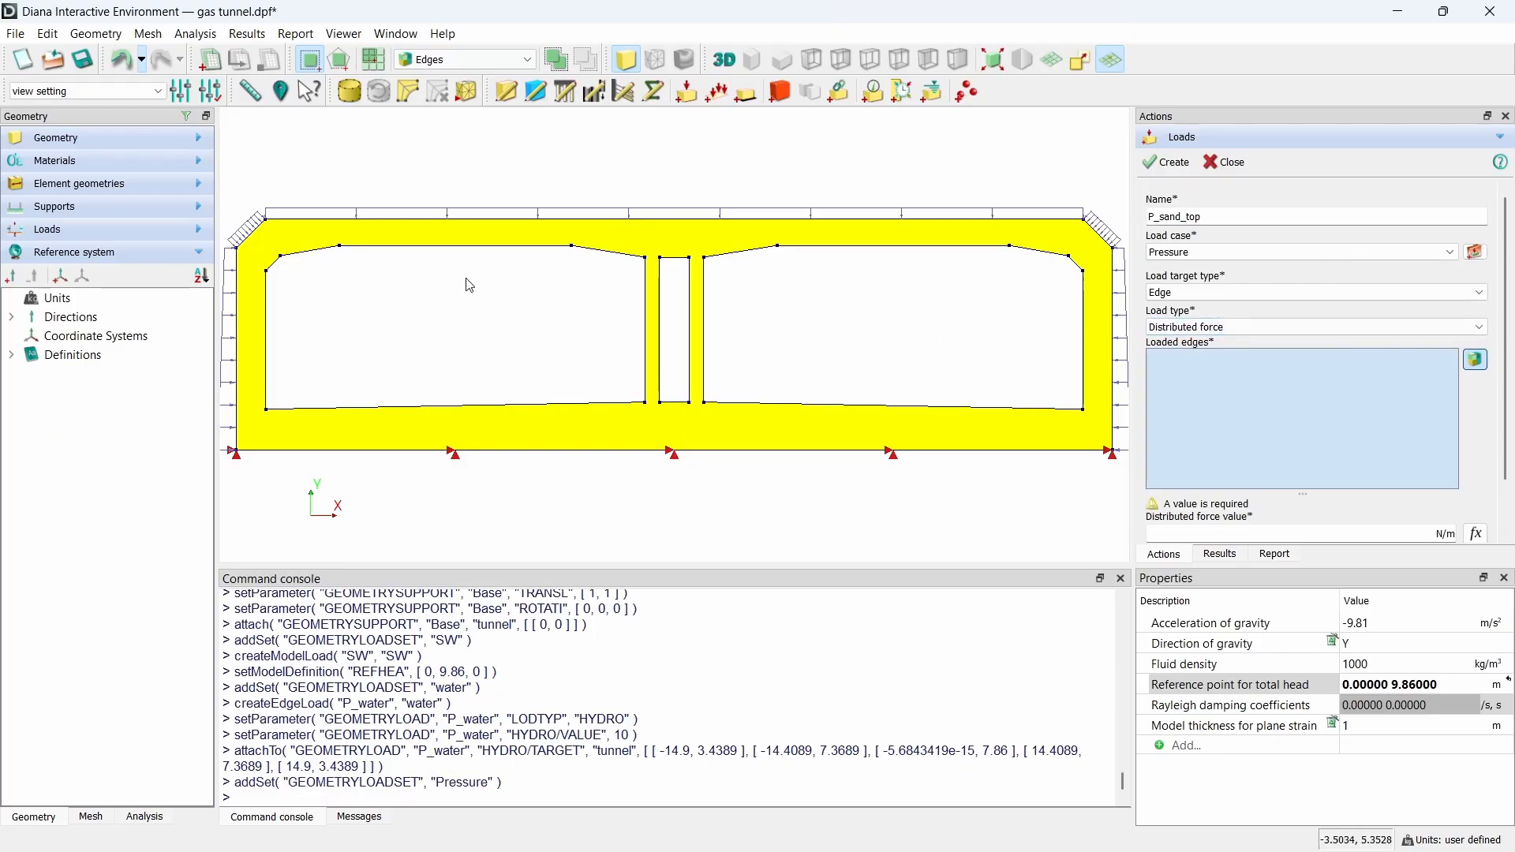
# Step: Apply P_sand_top to the tunnel's top edge and both sloped corner edges as -37278 N/m in the Normal direction, and create it
pyautogui.click(251, 234)
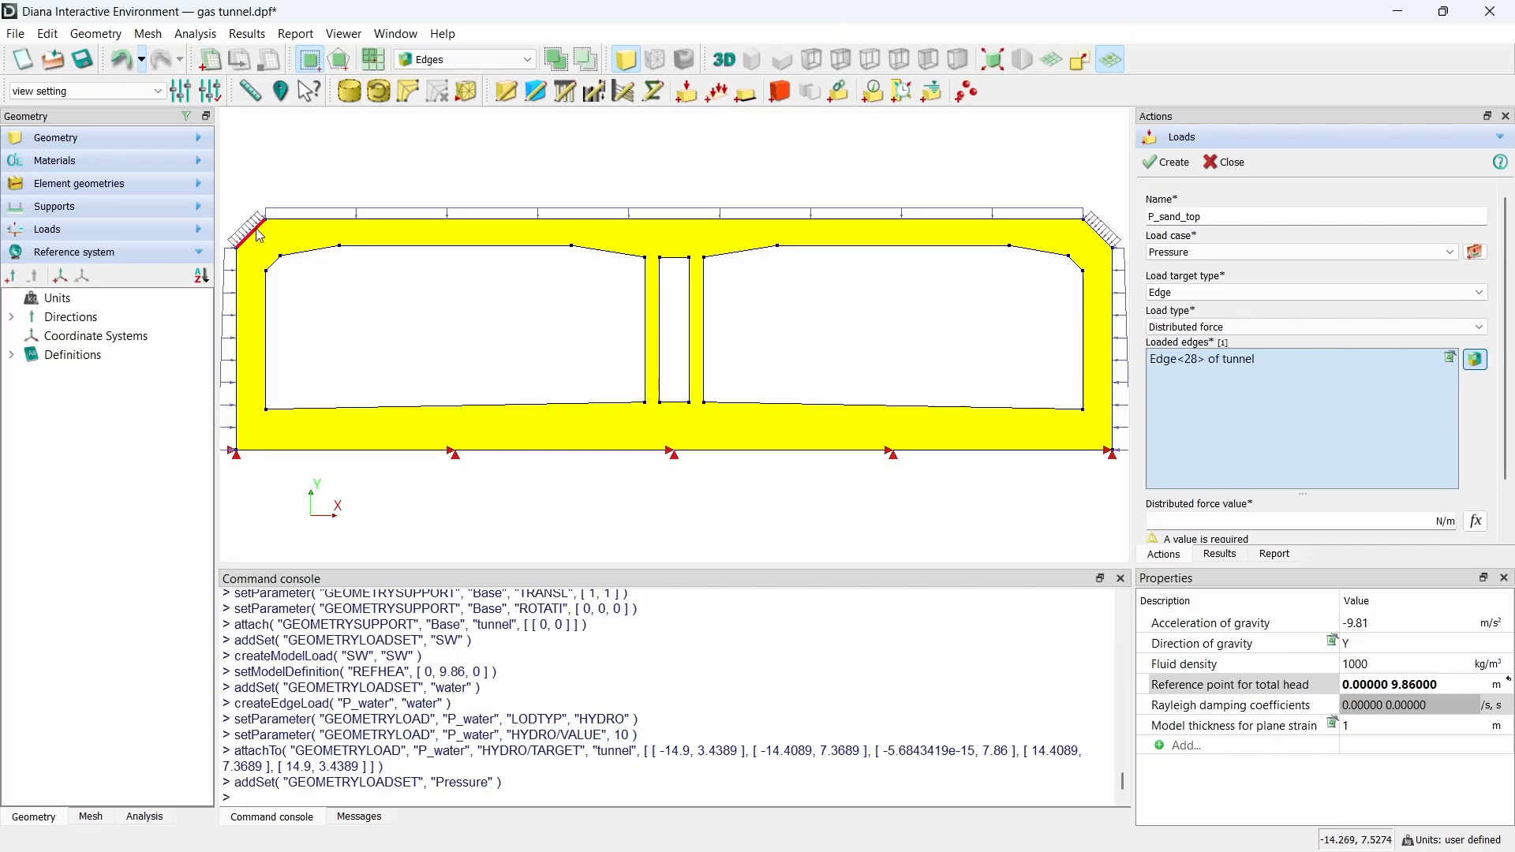
pyautogui.click(306, 218)
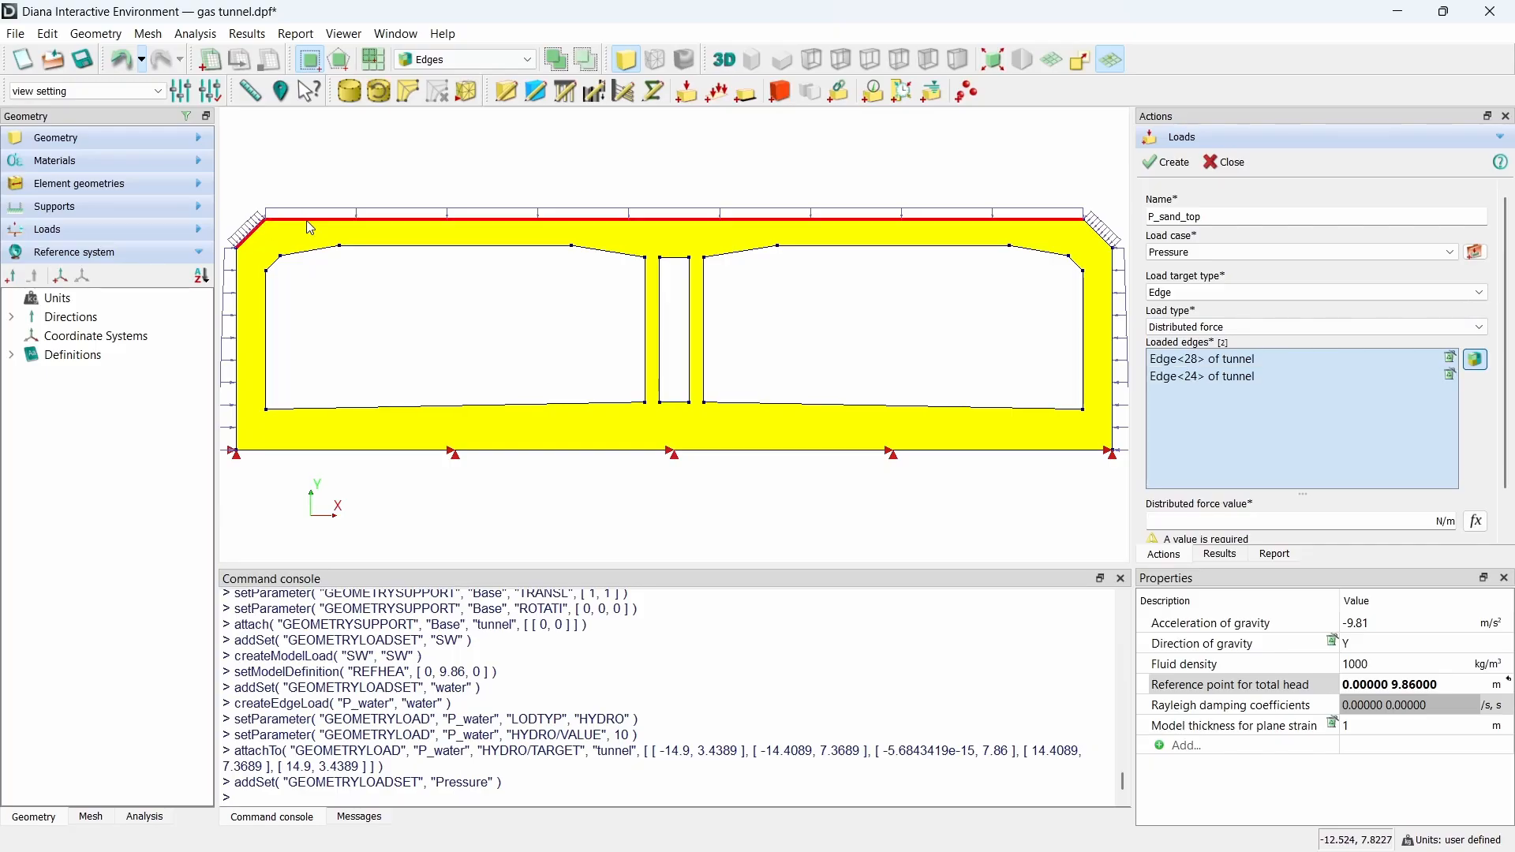
pyautogui.click(1097, 236)
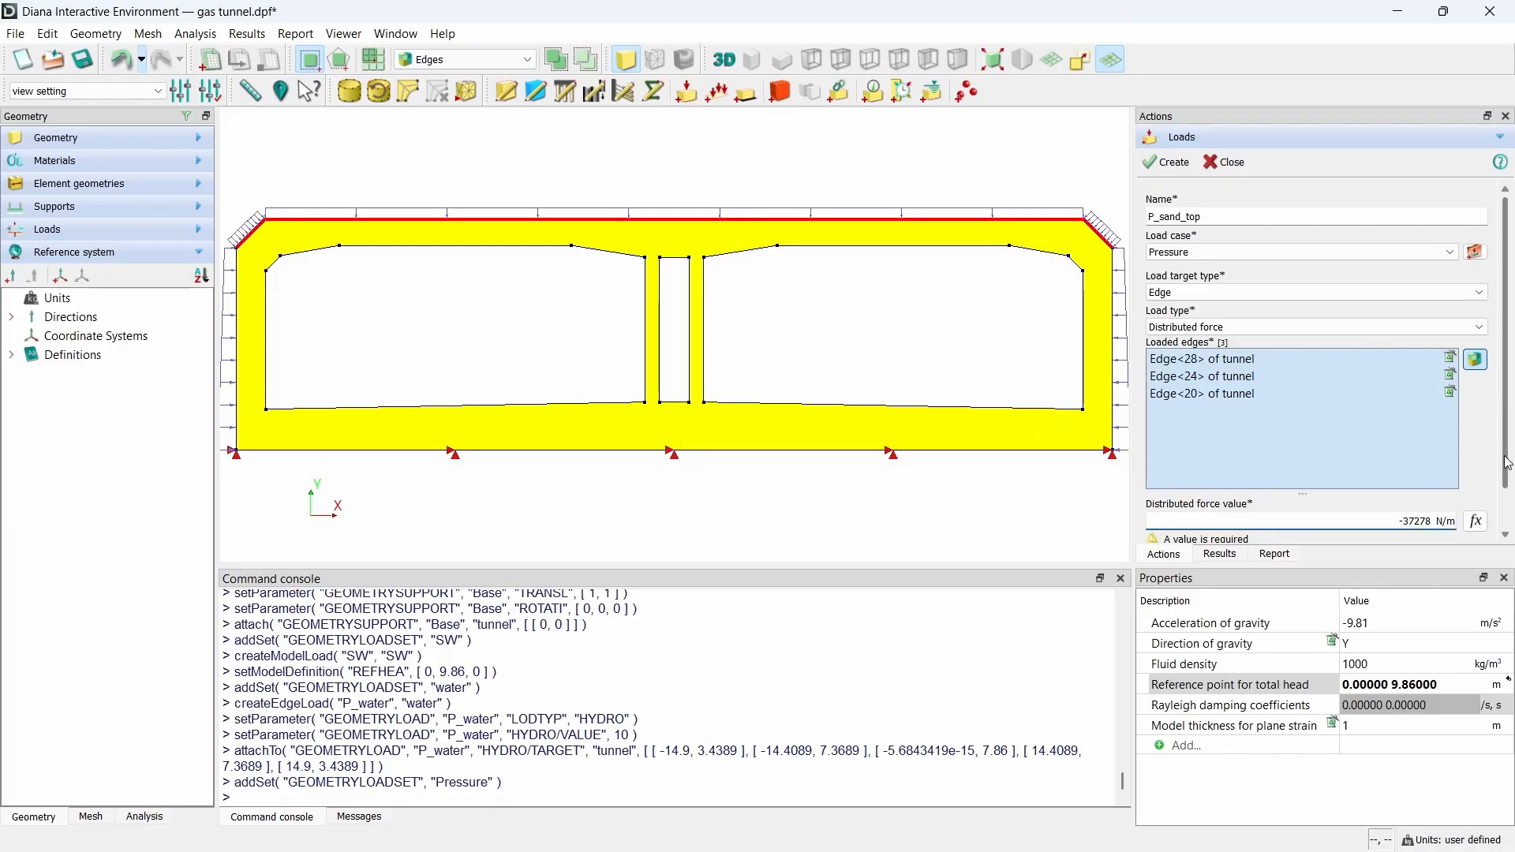
pyautogui.moveTo(1506, 465); pyautogui.dragTo(1506, 505)
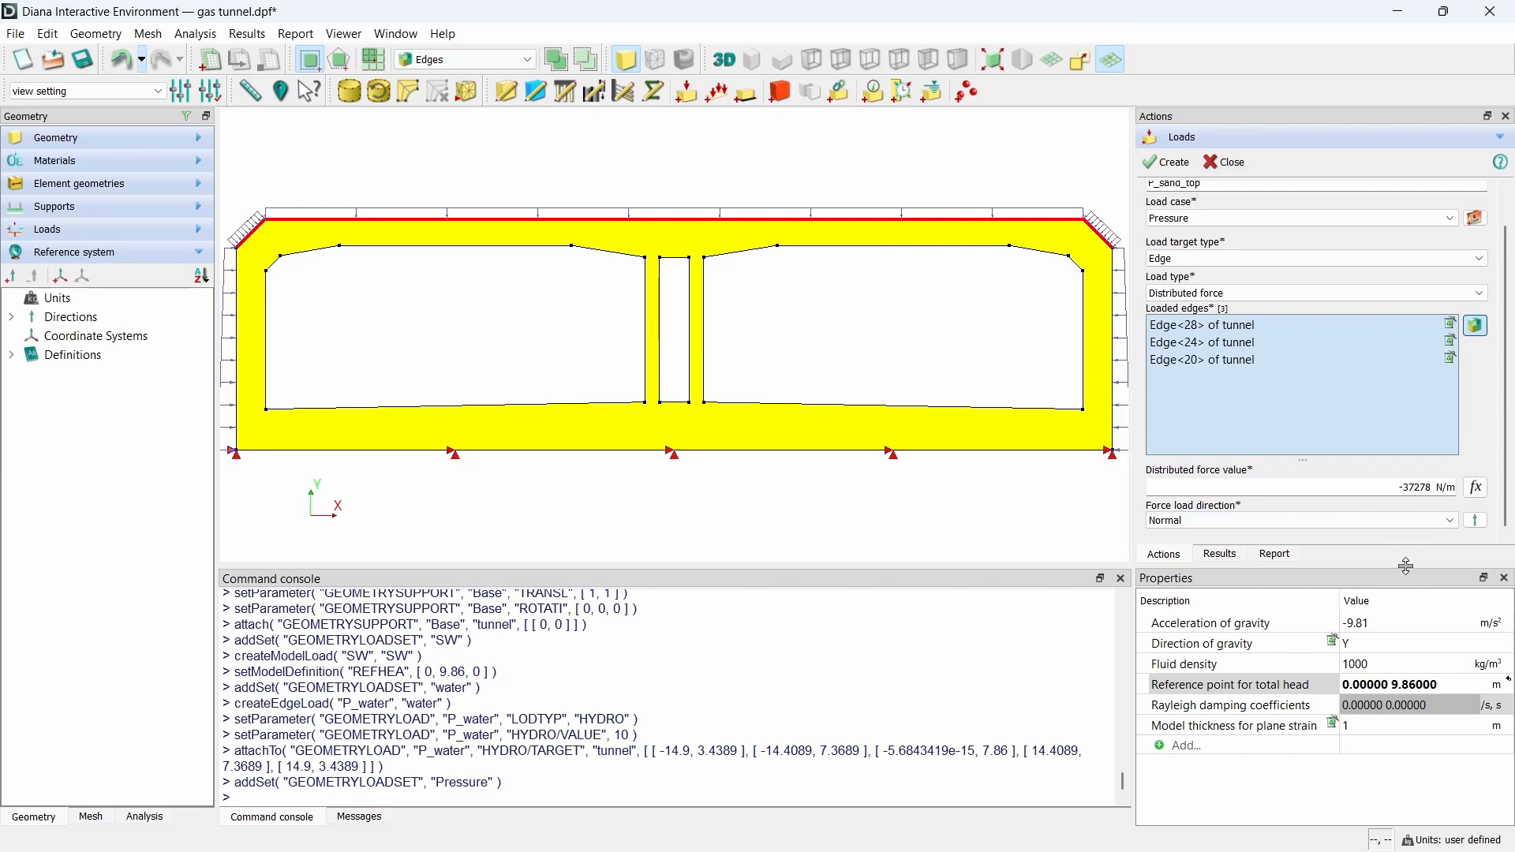
pyautogui.moveTo(1405, 566); pyautogui.dragTo(1403, 591)
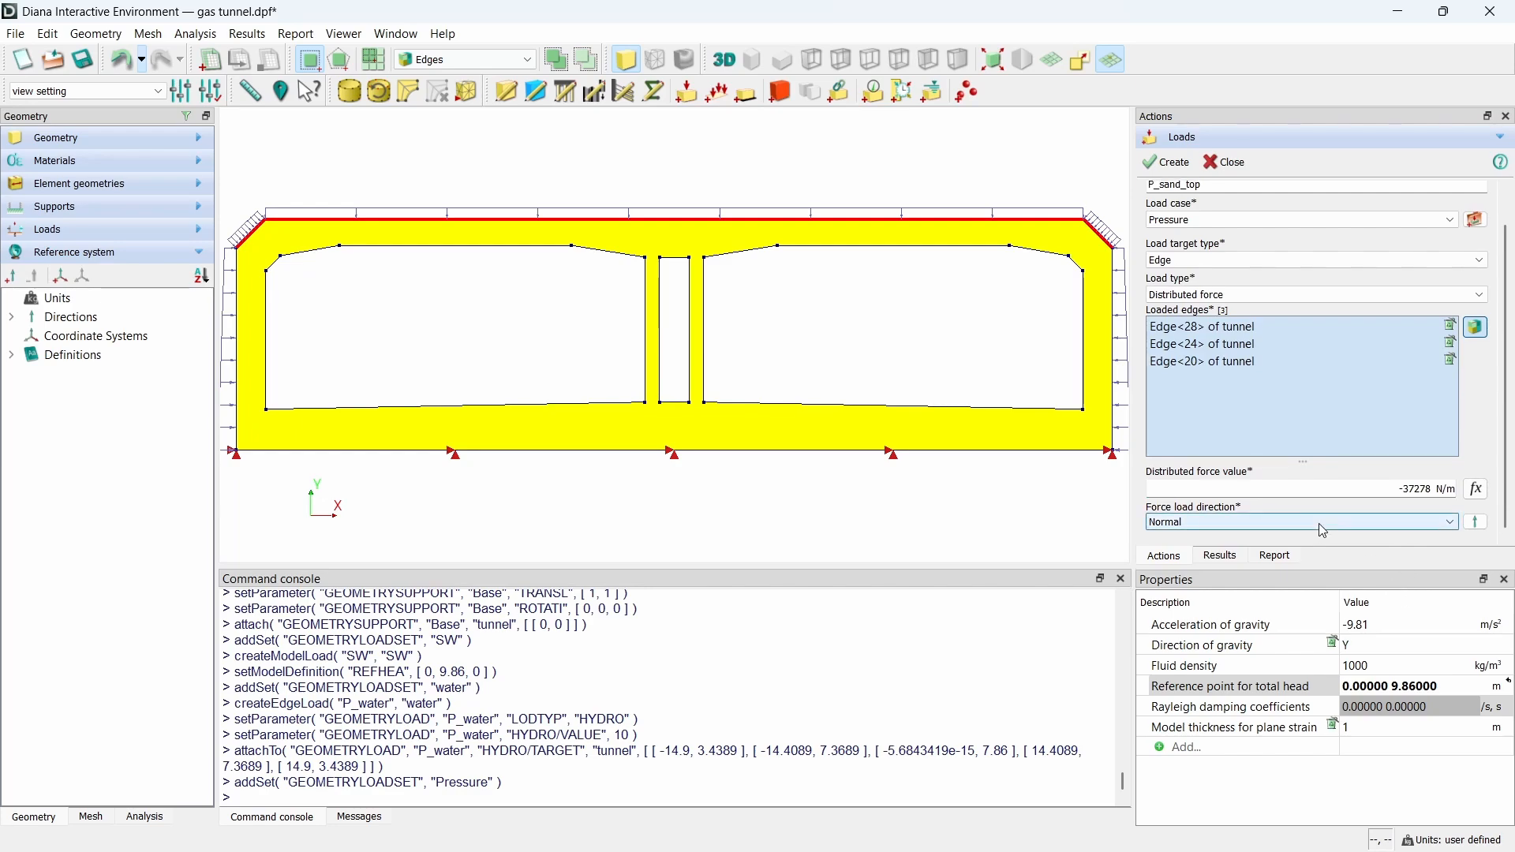
pyautogui.click(1168, 163)
pyautogui.click(1215, 164)
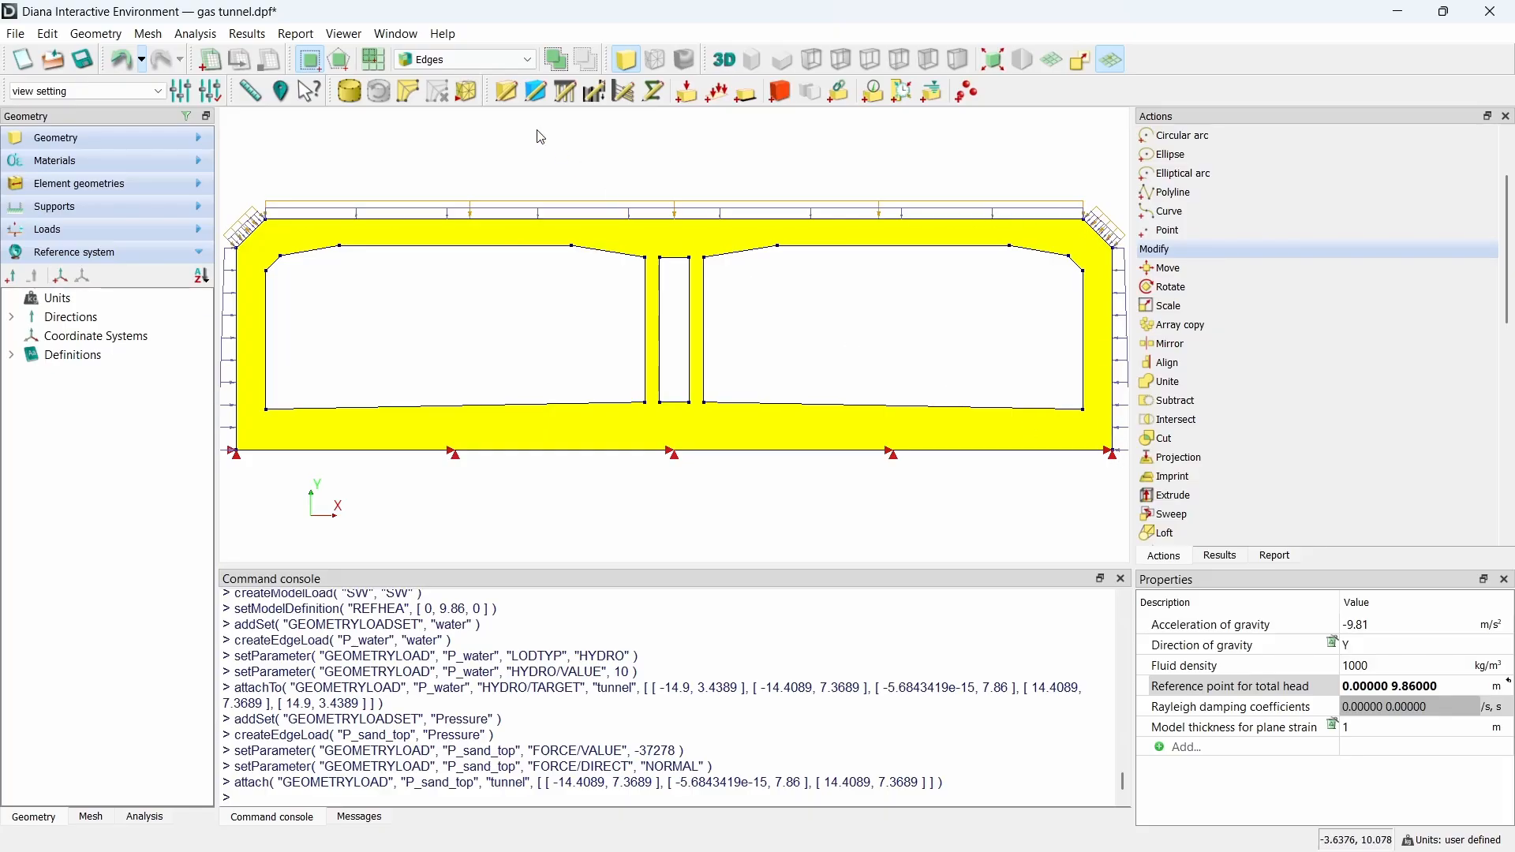
# Step: Add a function named function_side that depends only on the Y coordinate
pyautogui.click(97, 34)
pyautogui.moveTo(168, 218)
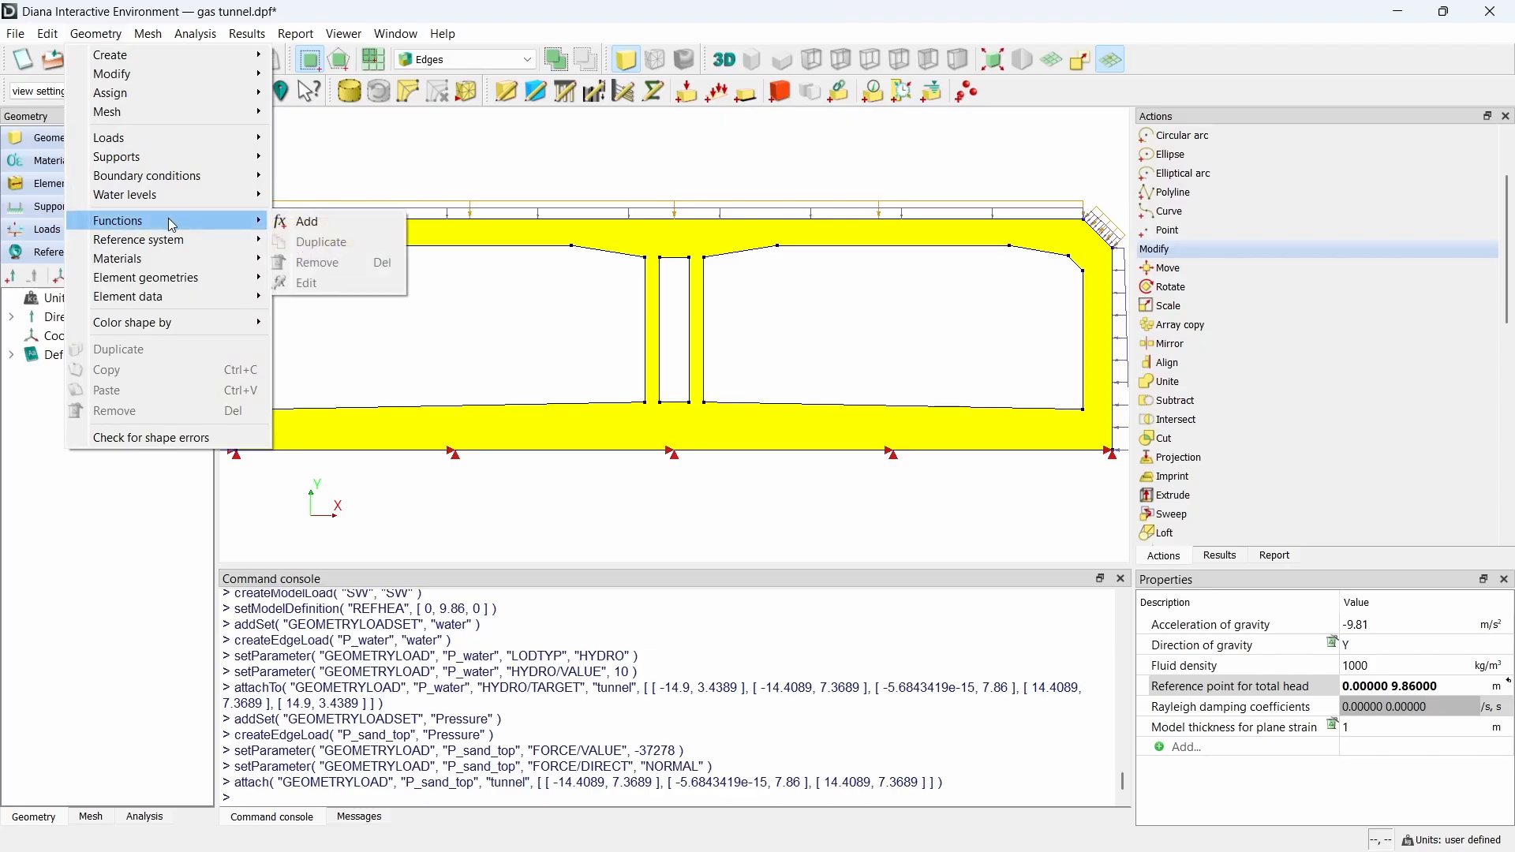
pyautogui.click(344, 221)
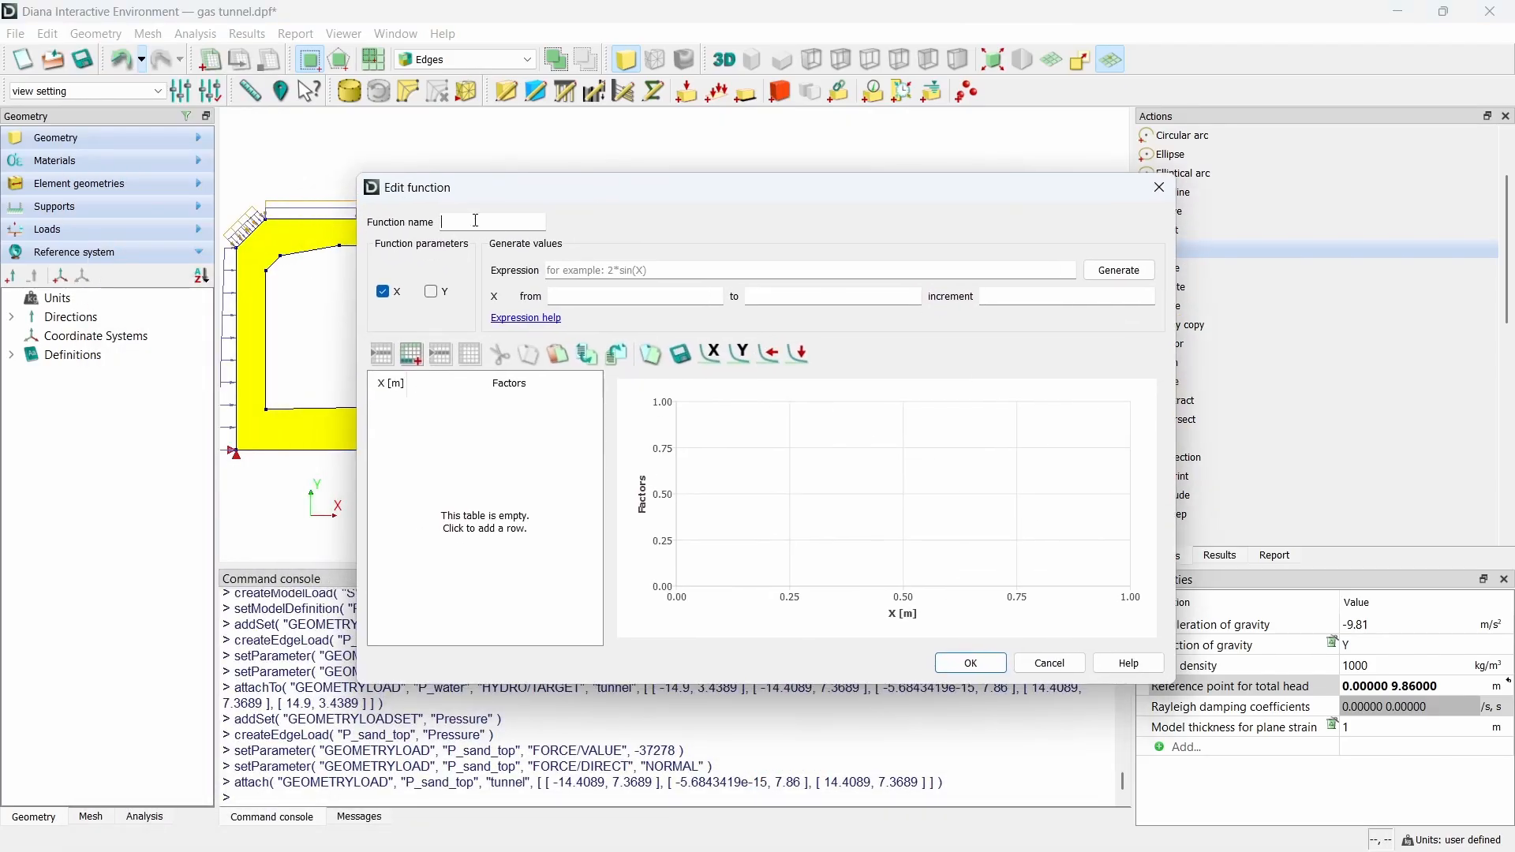
pyautogui.write('function')
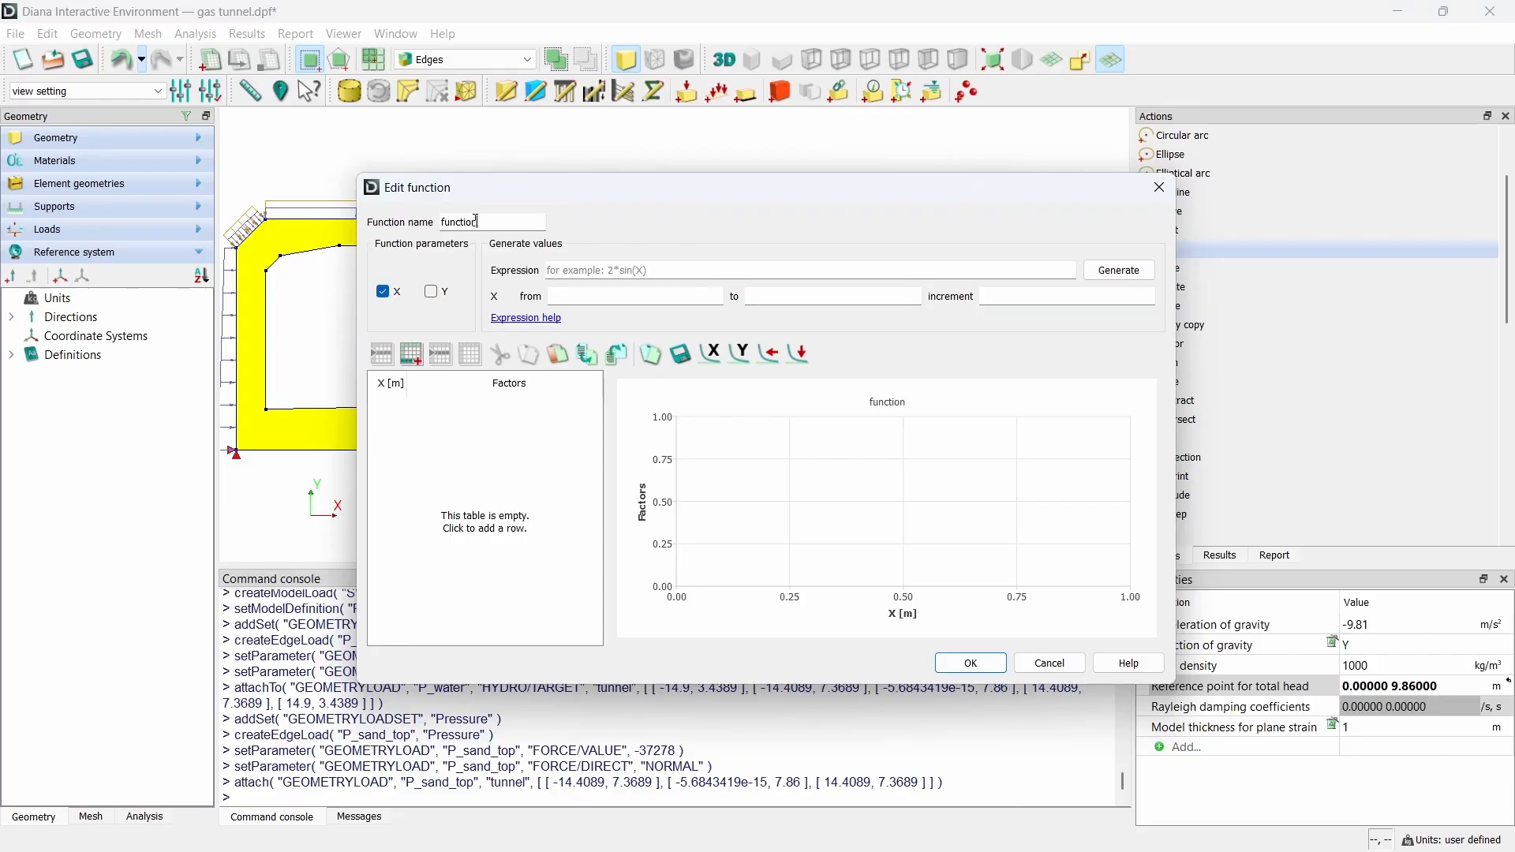
pyautogui.write('_side')
pyautogui.click(430, 292)
pyautogui.click(383, 292)
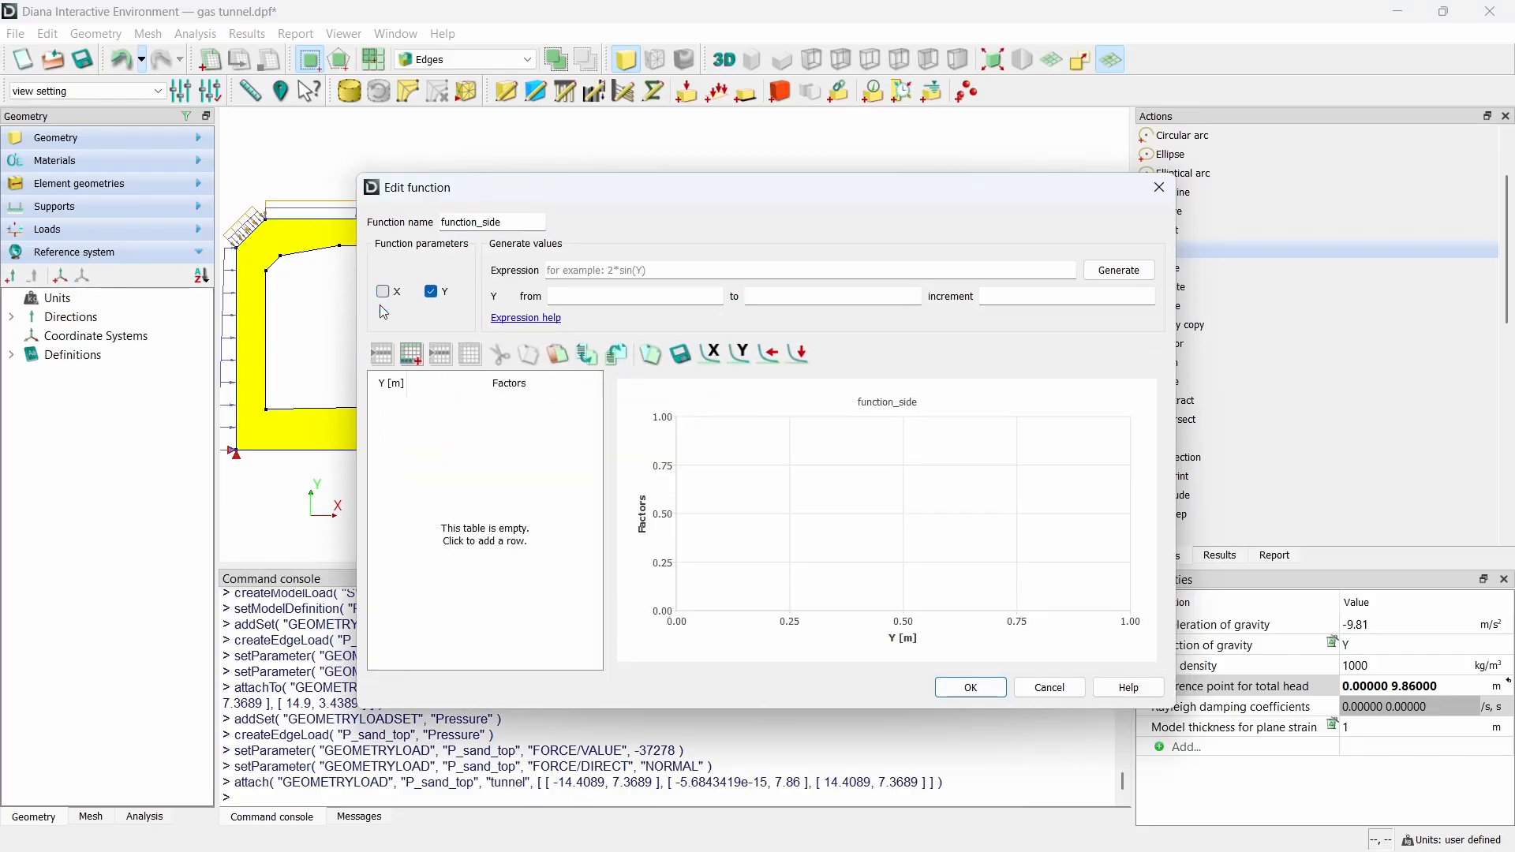
# Step: Define function_side with factor 91890 at Y = 0 m and 18639 at Y = 7.86 m, and save the function
pyautogui.click(416, 356)
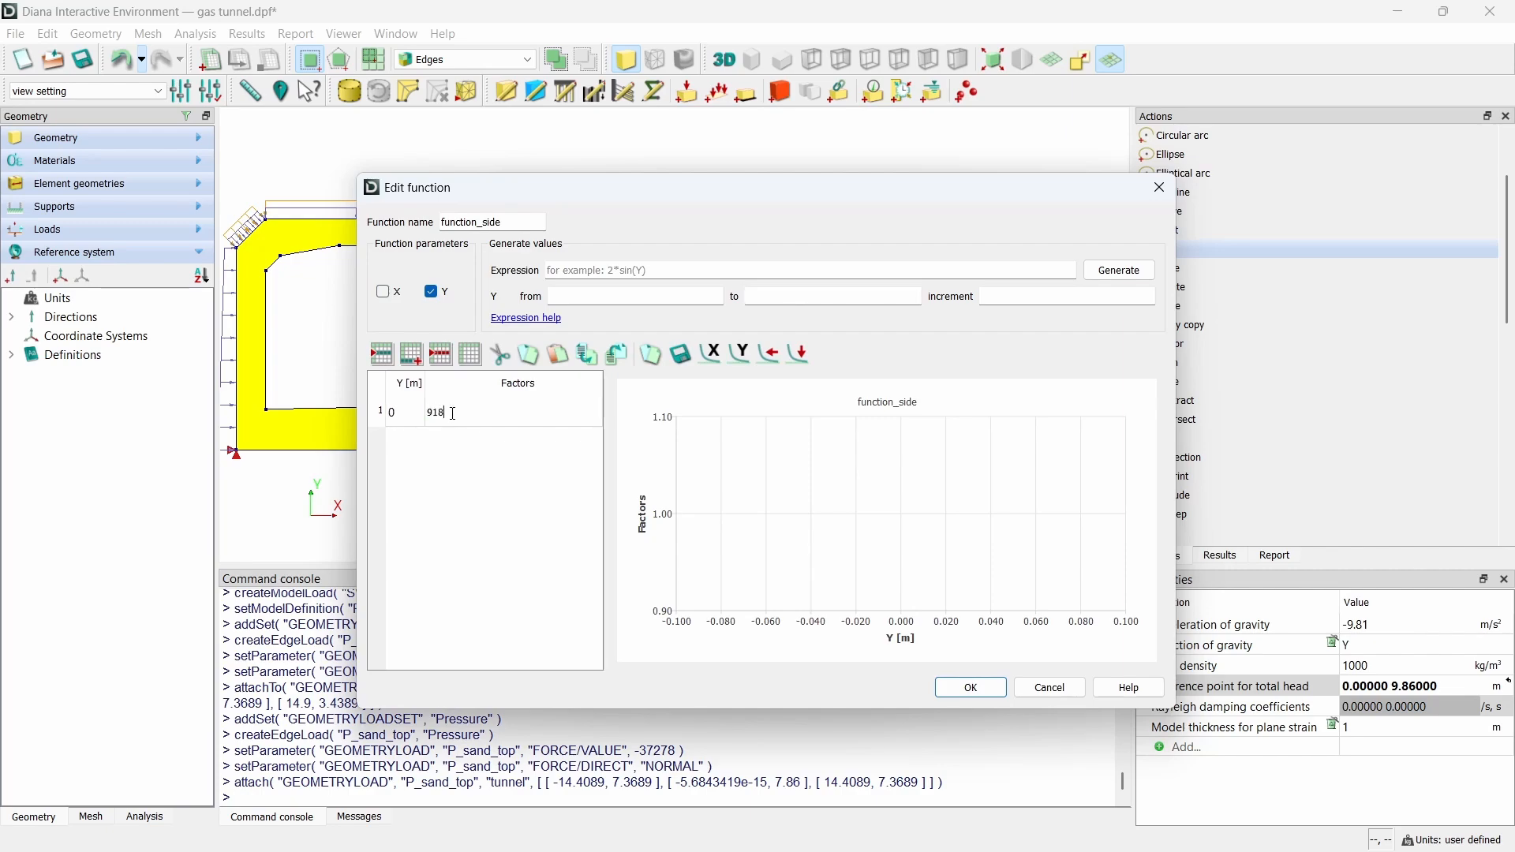
pyautogui.click(414, 357)
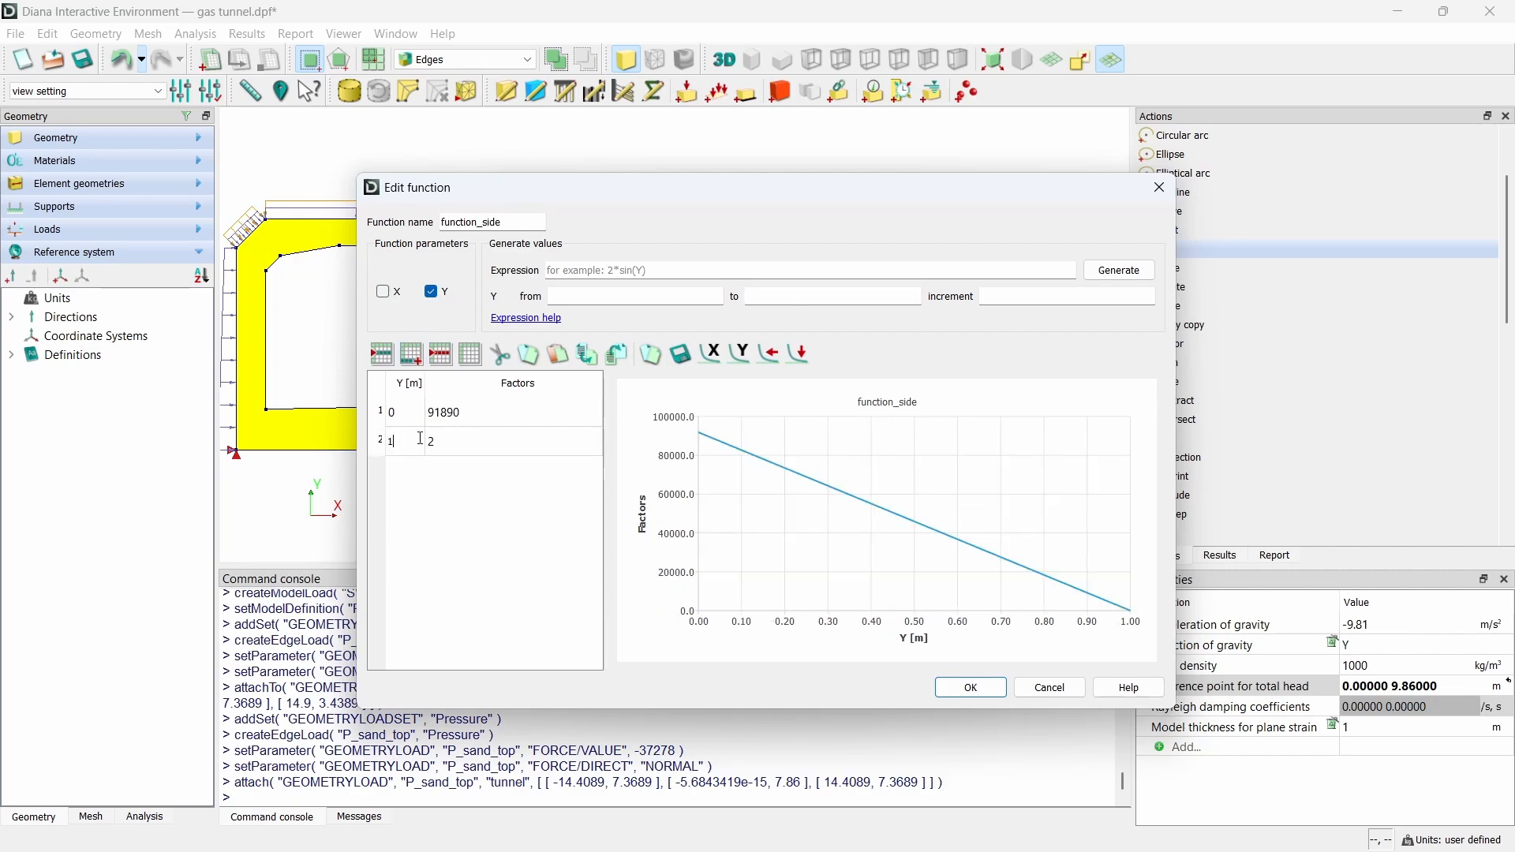
pyautogui.doubleClick(402, 447)
pyautogui.doubleClick(450, 441)
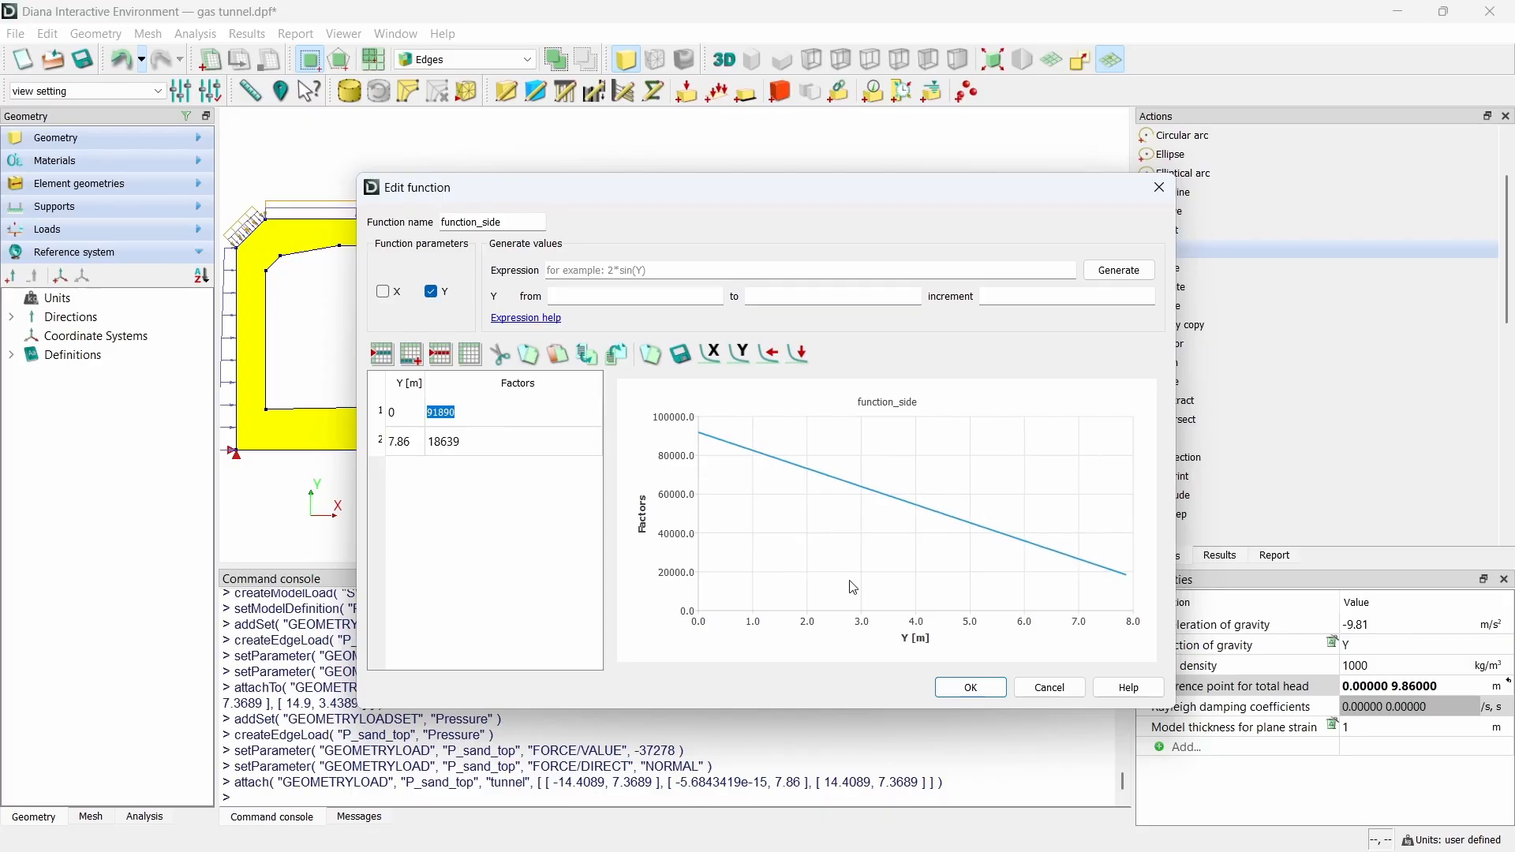
pyautogui.click(971, 687)
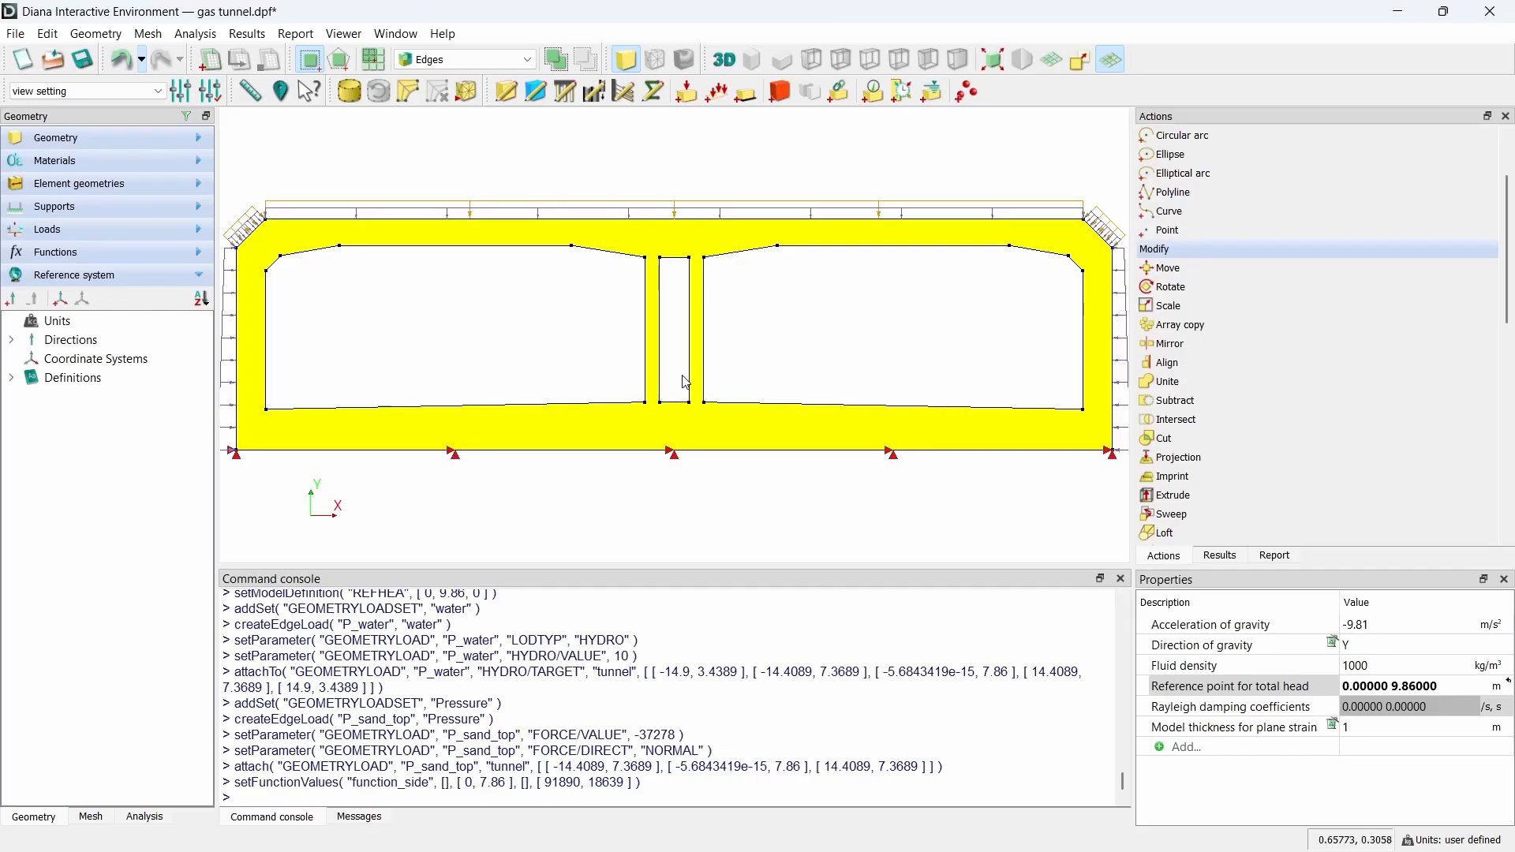
# Step: Start a distributed force edge load named P_side in the existing Pressure load case
pyautogui.click(688, 91)
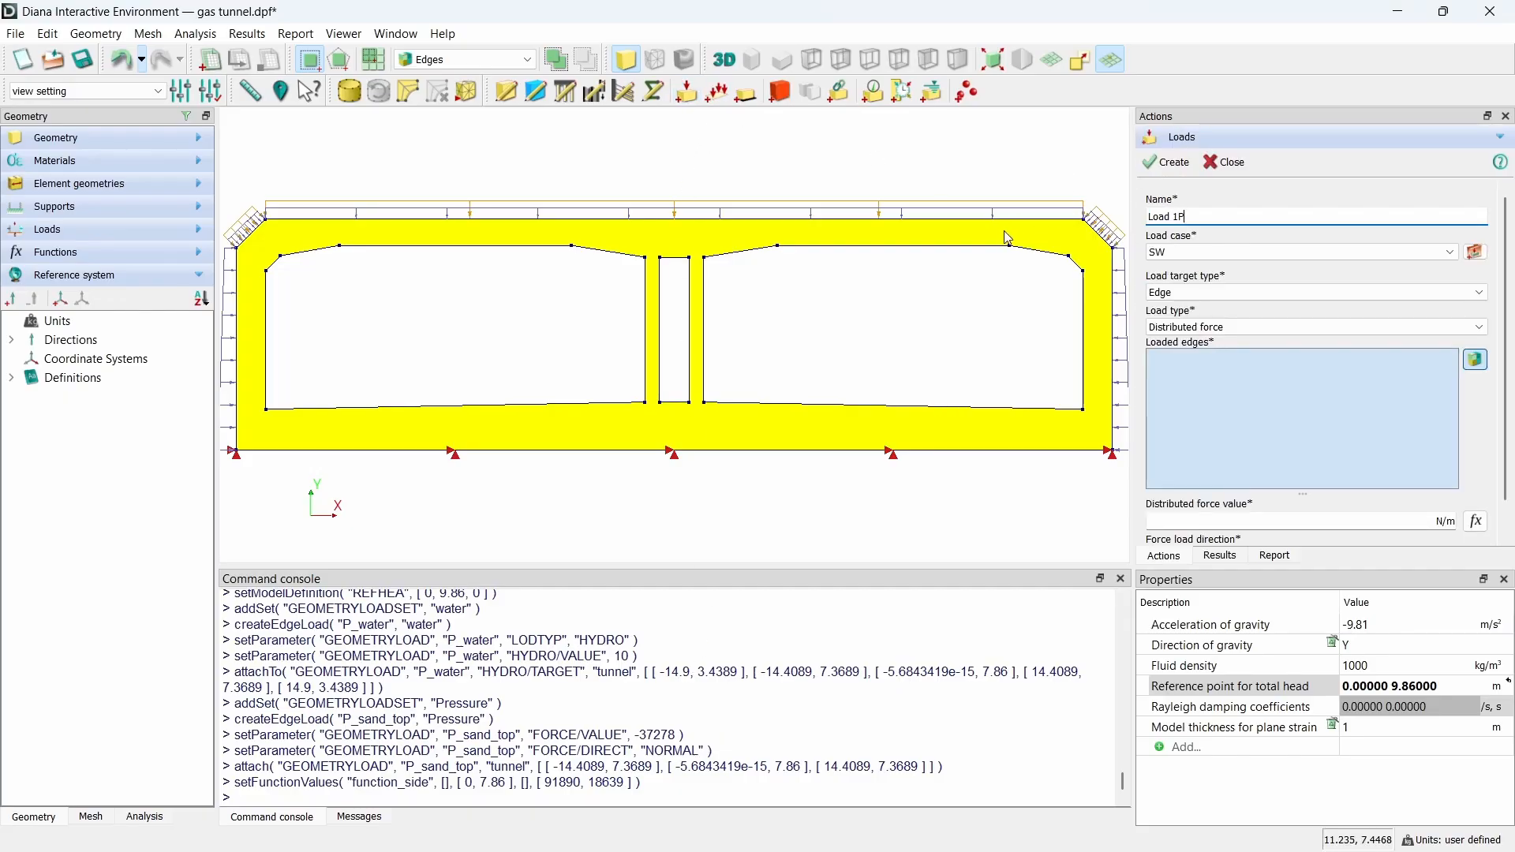
pyautogui.hotkey('ctrl', 'a')
pyautogui.write('P')
pyautogui.click(1242, 251)
pyautogui.click(1229, 286)
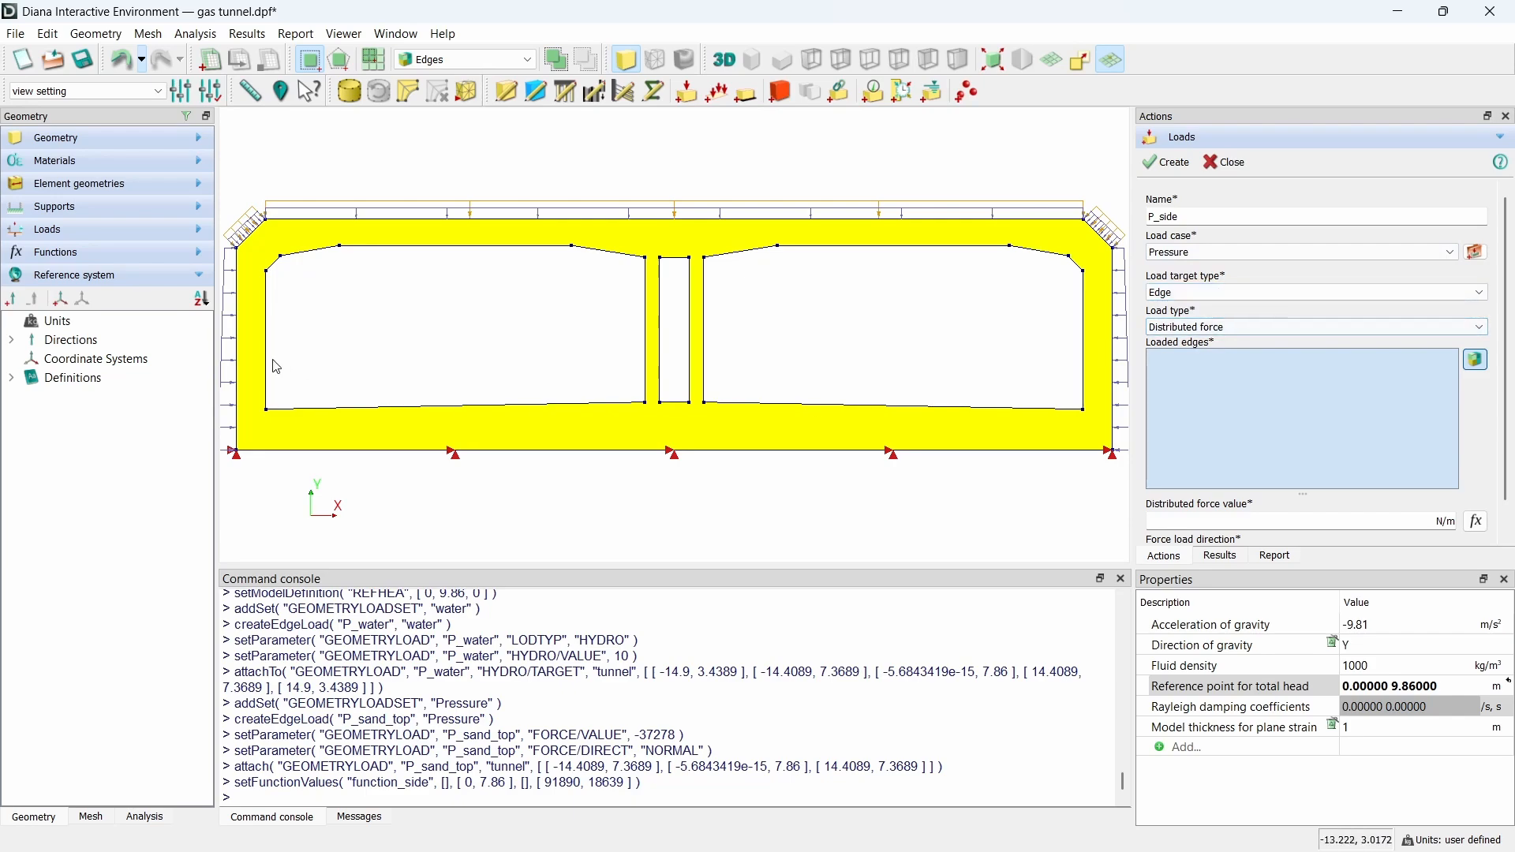
# Step: Select the tunnel's two outer vertical edges and both sloped corner edges as the loaded edges of P_side
pyautogui.click(234, 301)
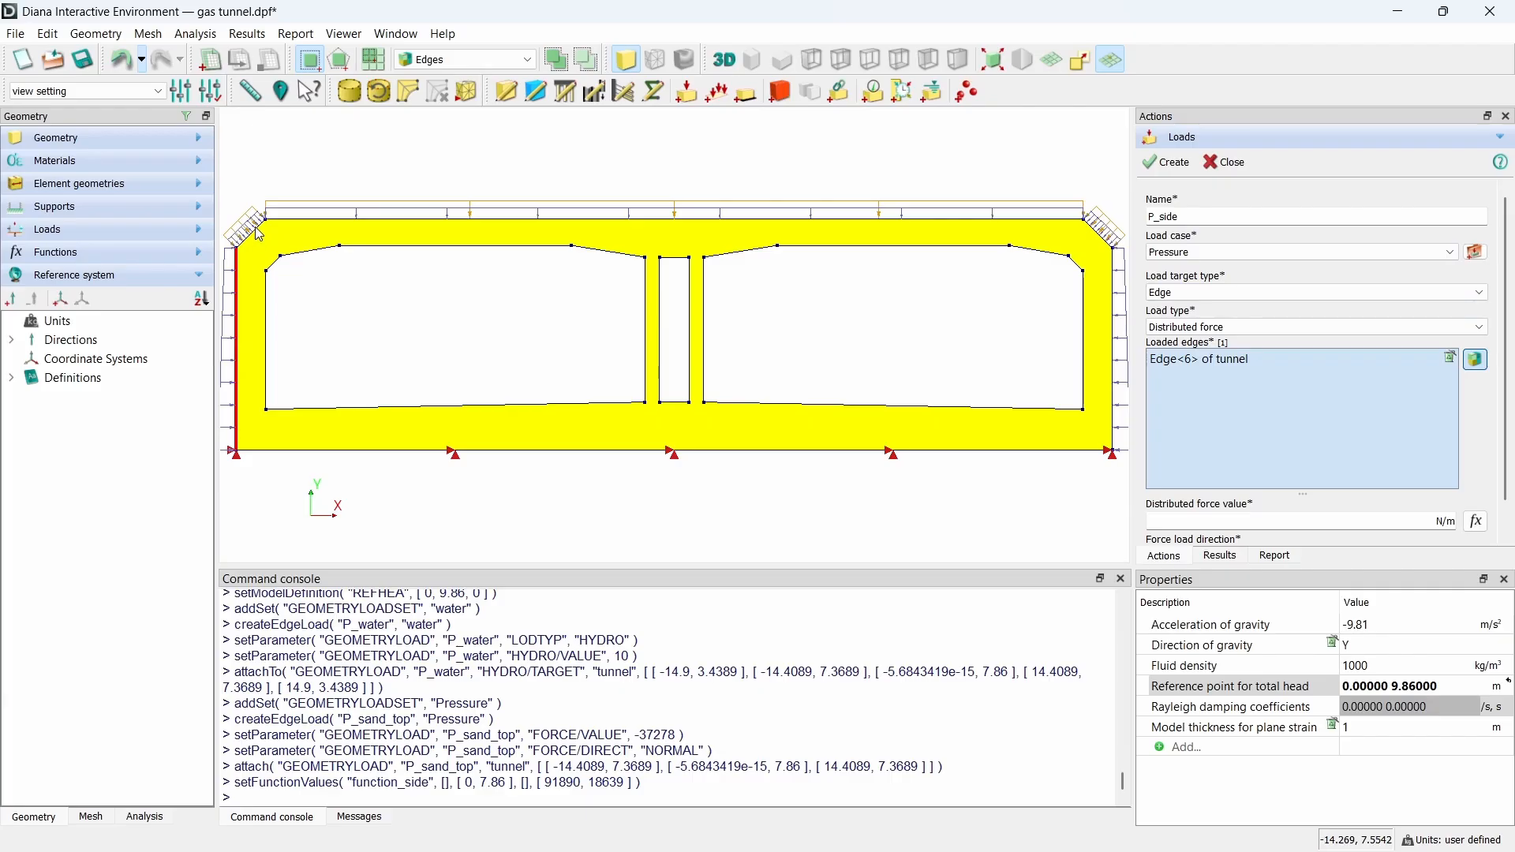
pyautogui.click(253, 233)
pyautogui.click(1099, 234)
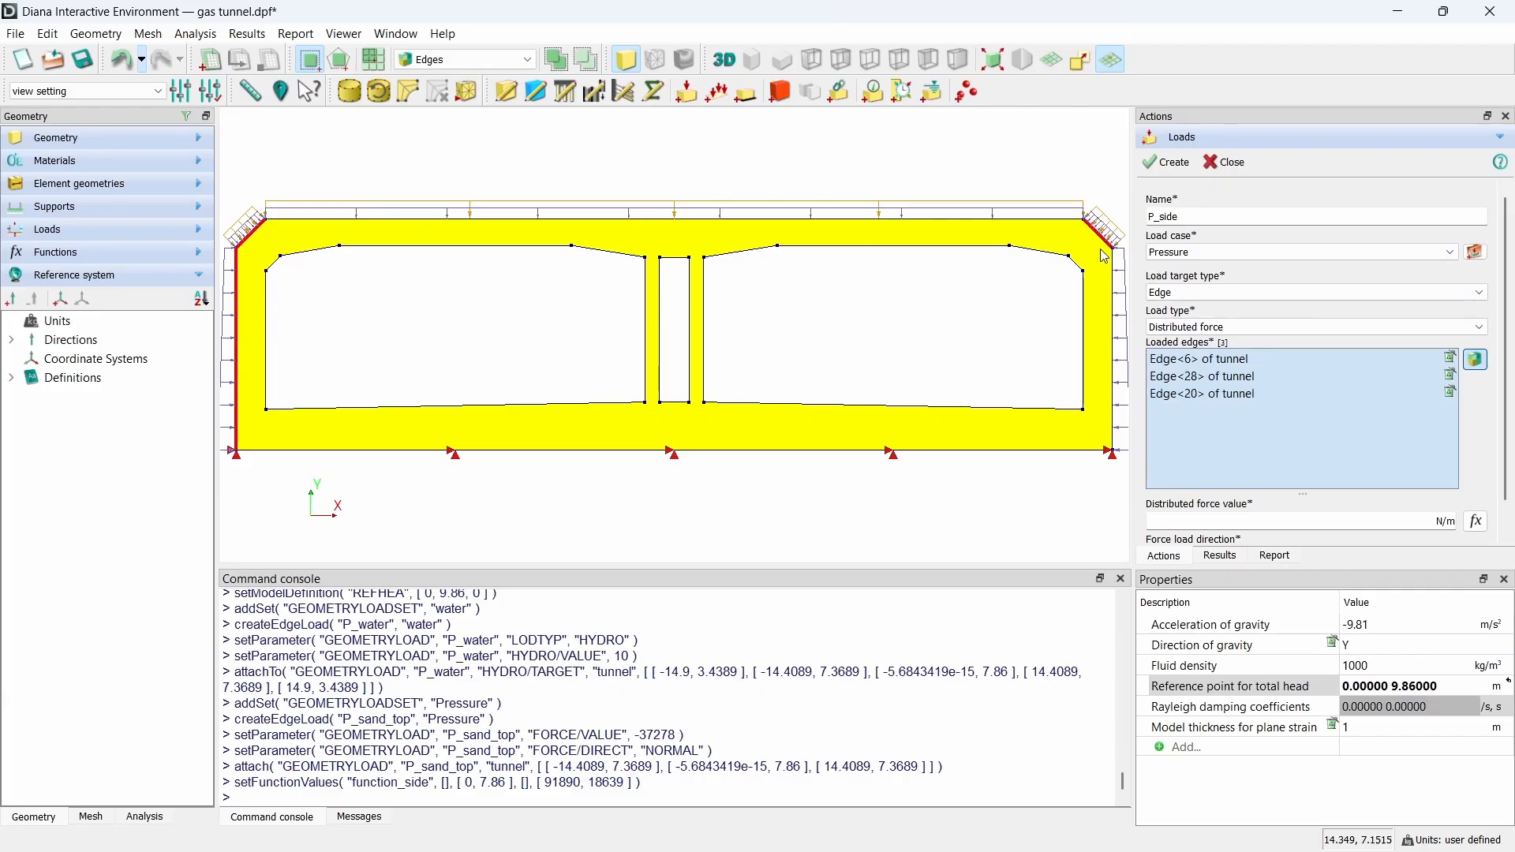
pyautogui.click(1113, 282)
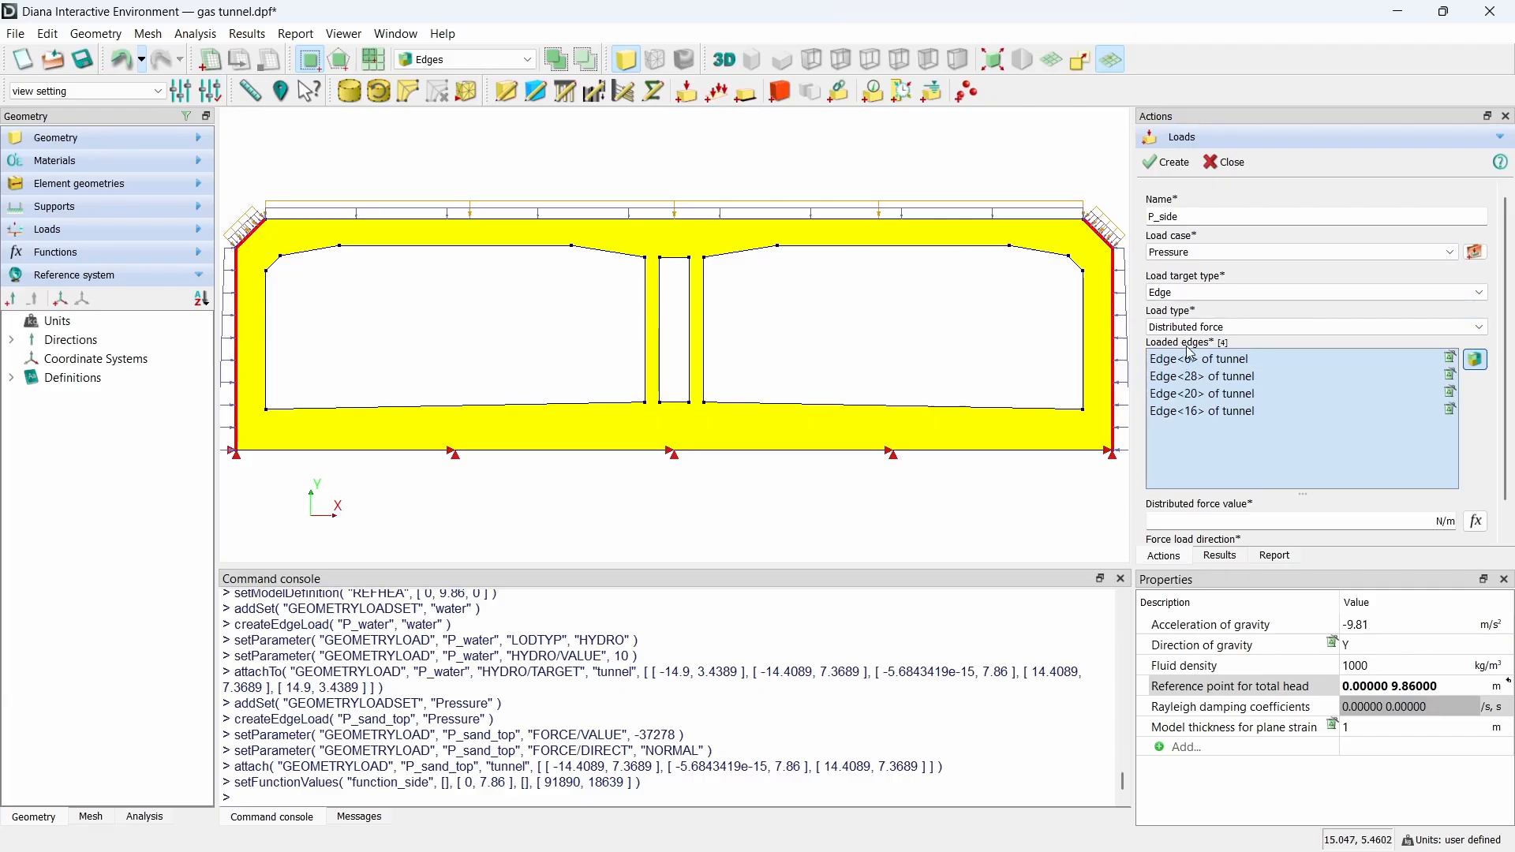
# Step: Give P_side a distributed force of -1 N/m scaled by function_side in the Normal direction, and create the load
pyautogui.click(1417, 521)
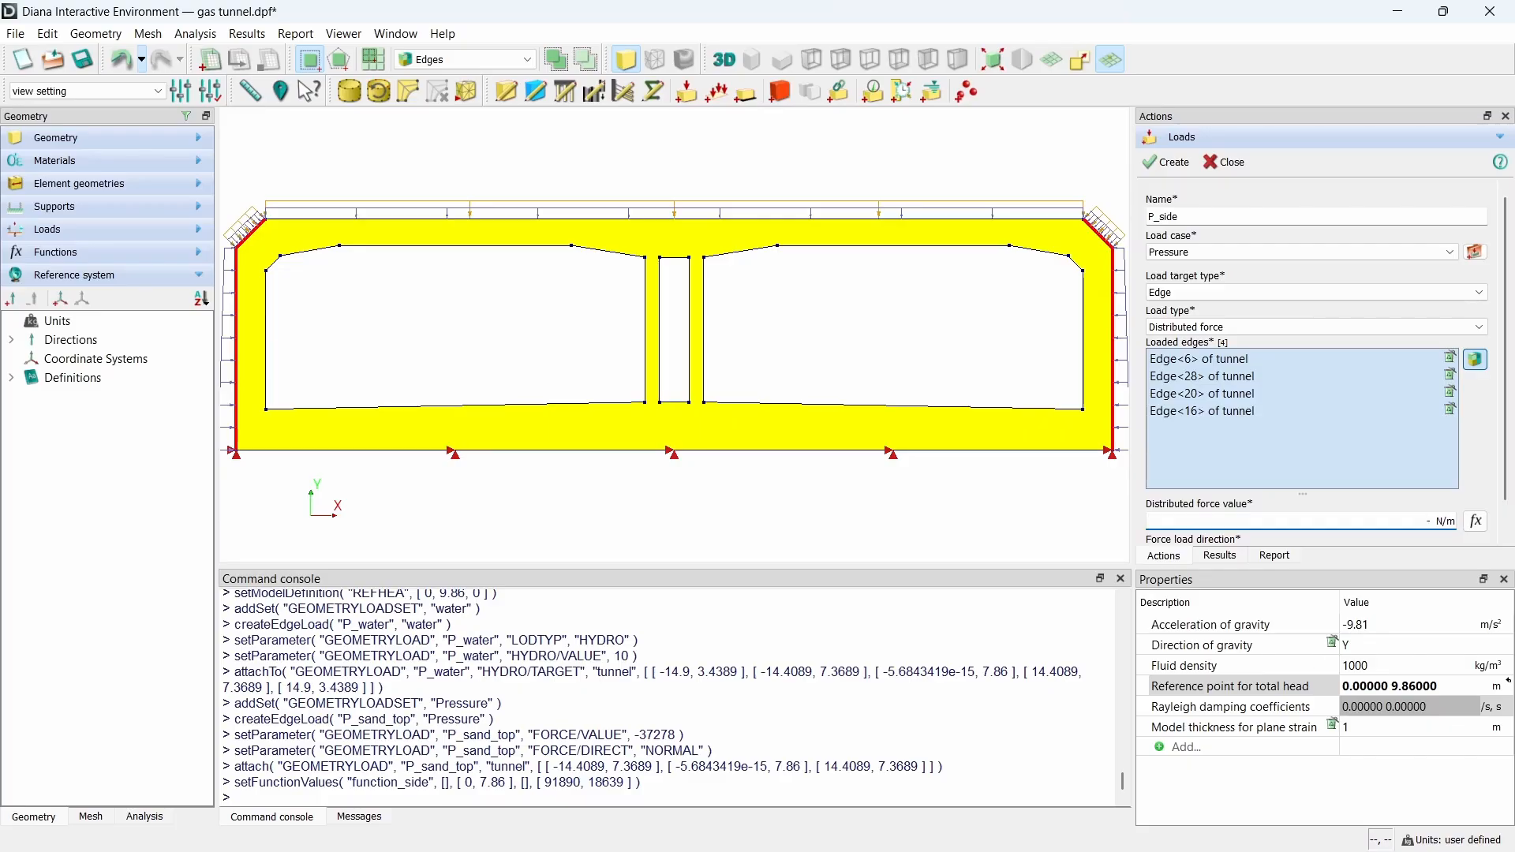
pyautogui.click(1476, 521)
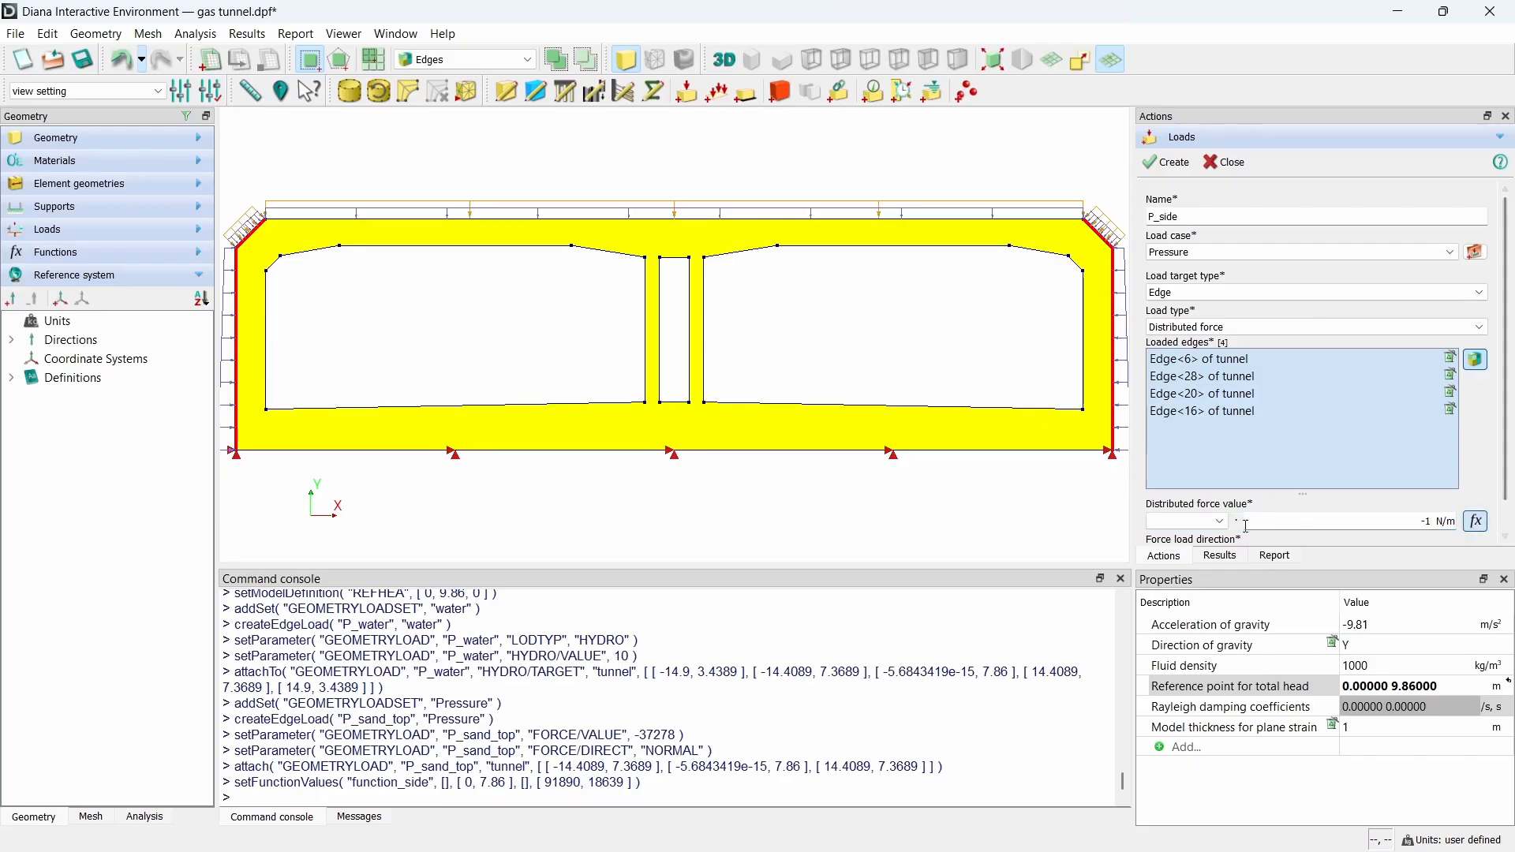
pyautogui.click(1212, 523)
pyautogui.click(1206, 537)
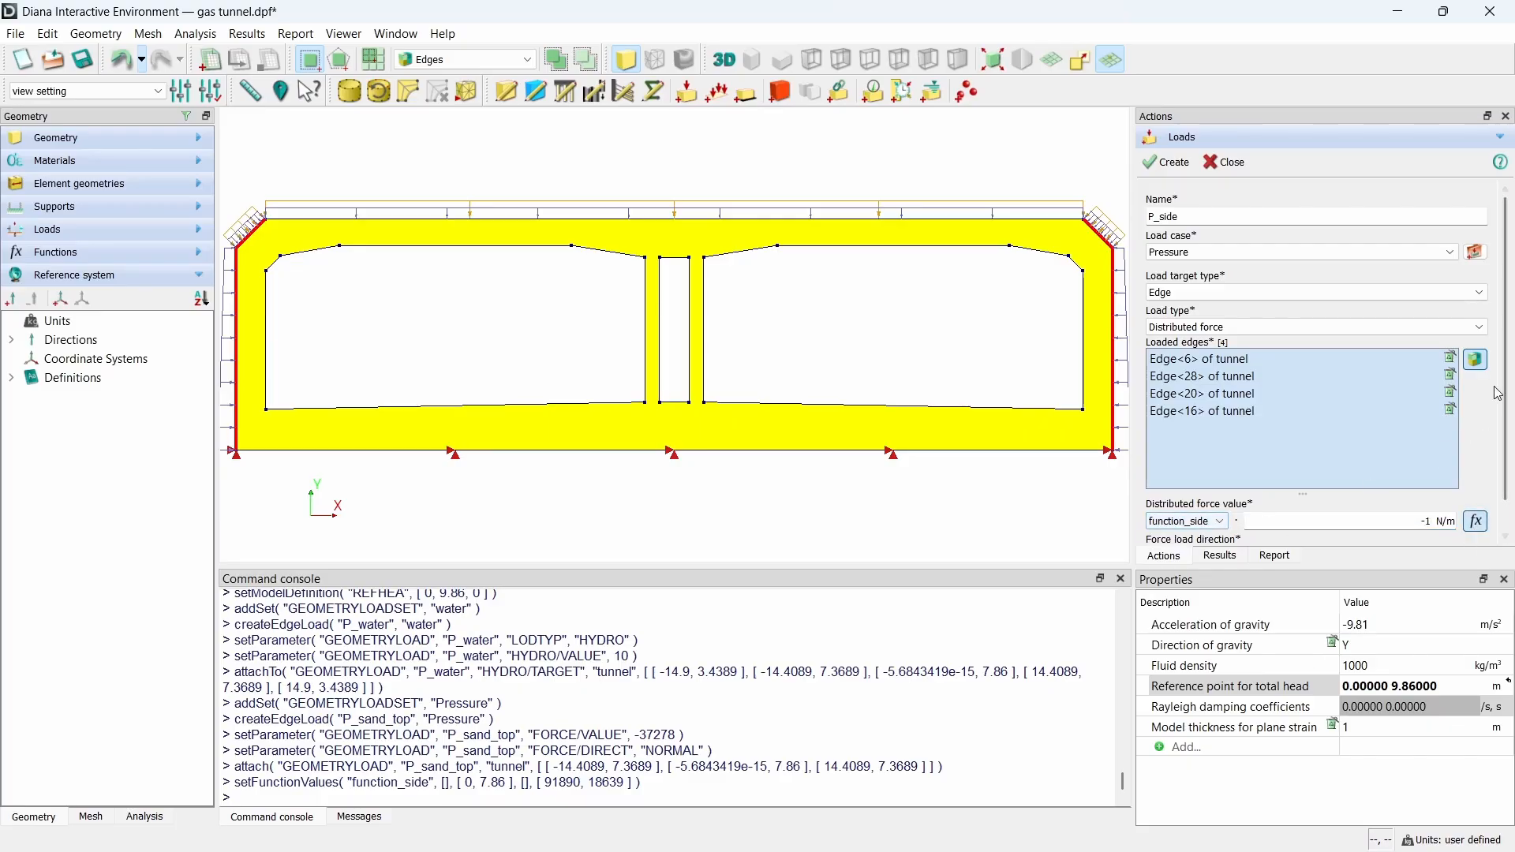
pyautogui.scroll(-1, 1510, 384)
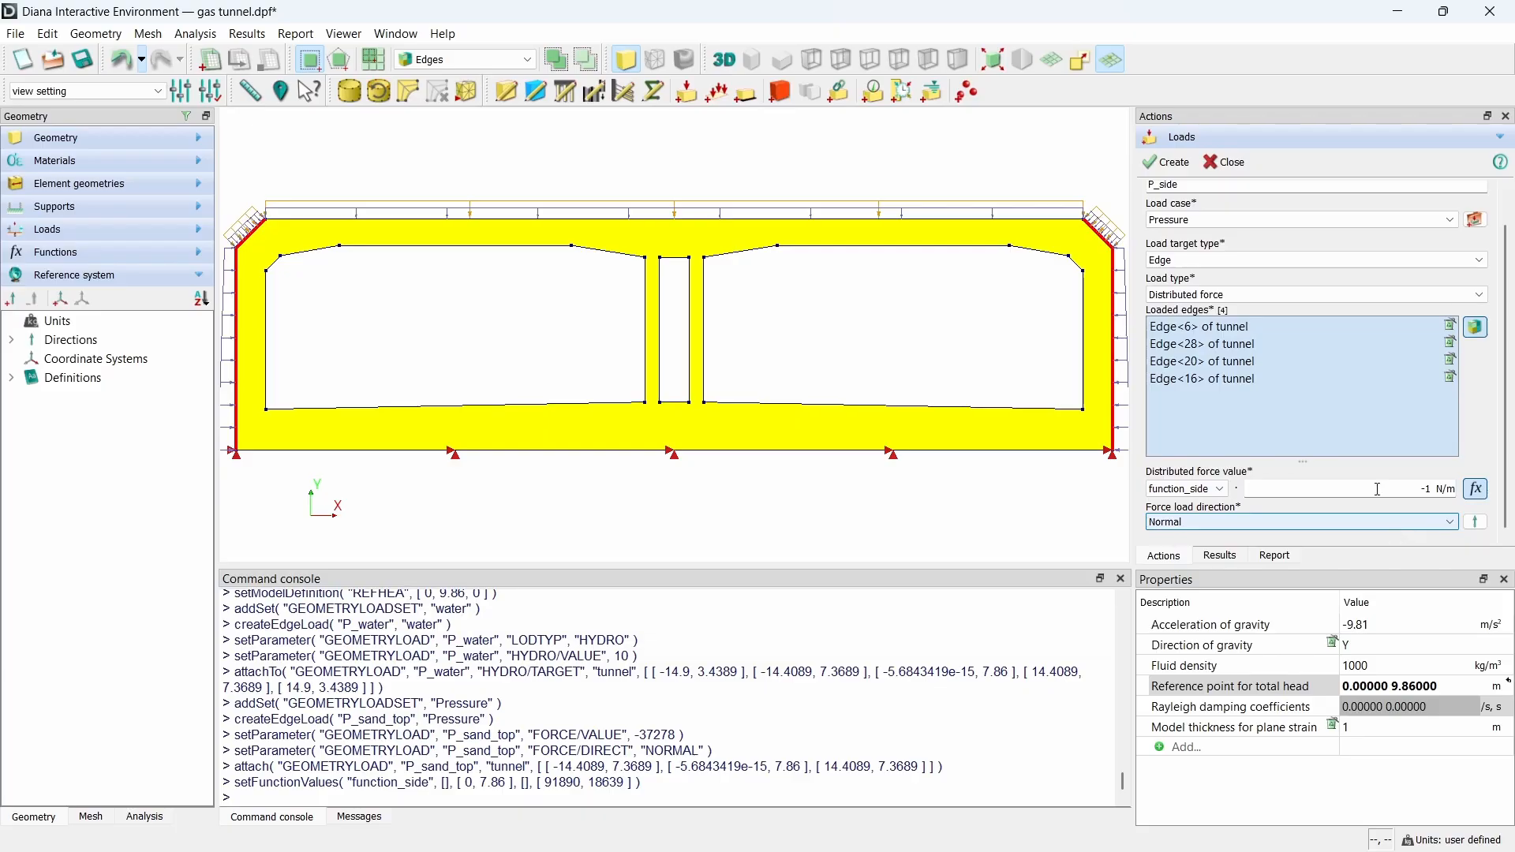
pyautogui.click(1183, 163)
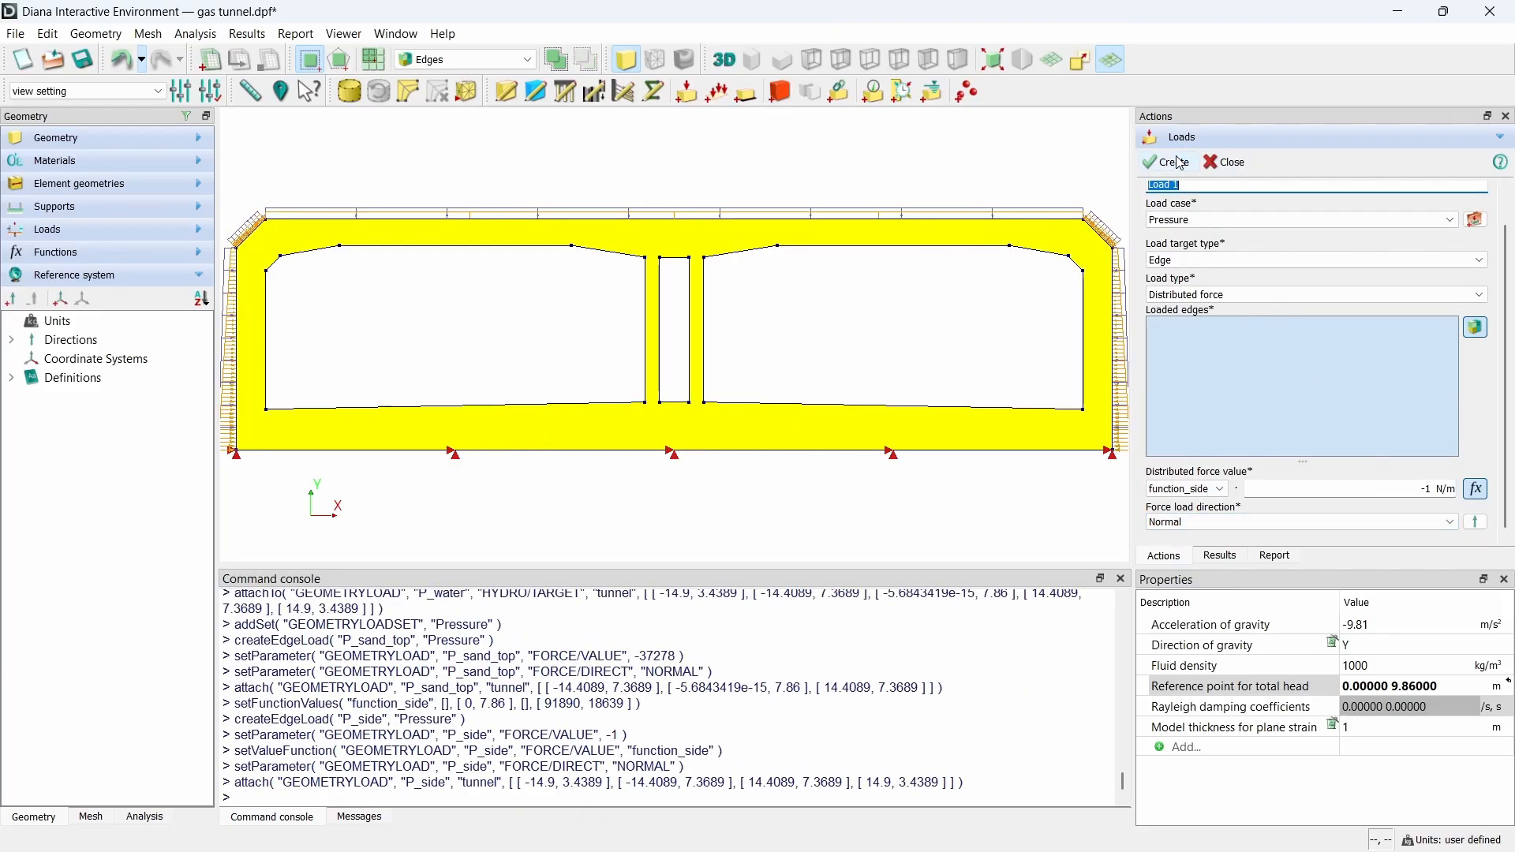
pyautogui.click(1225, 163)
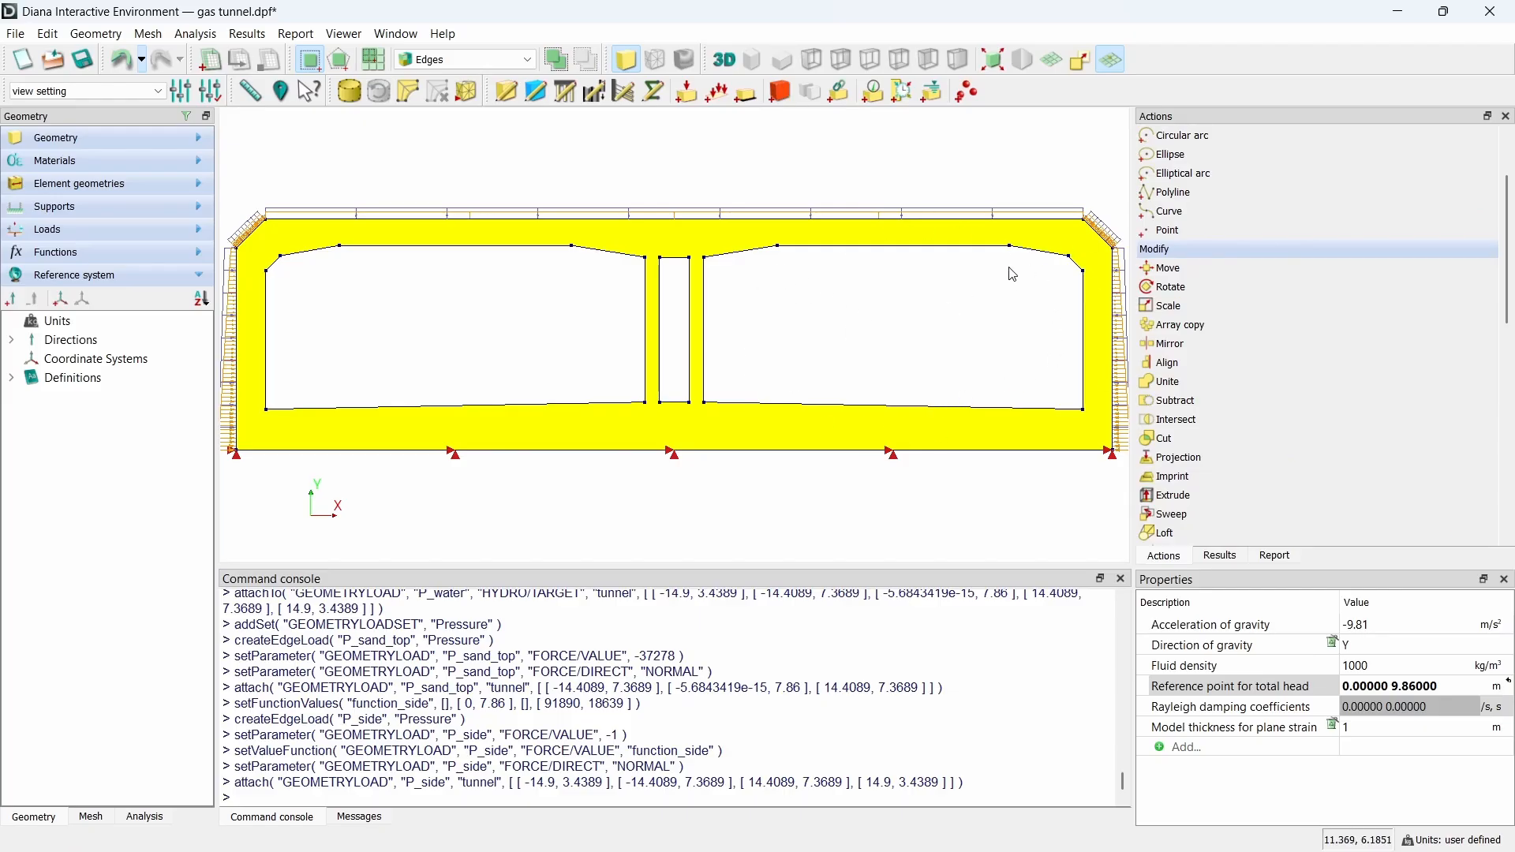
# Step: Start a distributed force edge load named P_explosion and add a new load case named Explosion for it
pyautogui.click(714, 95)
pyautogui.moveTo(1229, 218); pyautogui.dragTo(1081, 214)
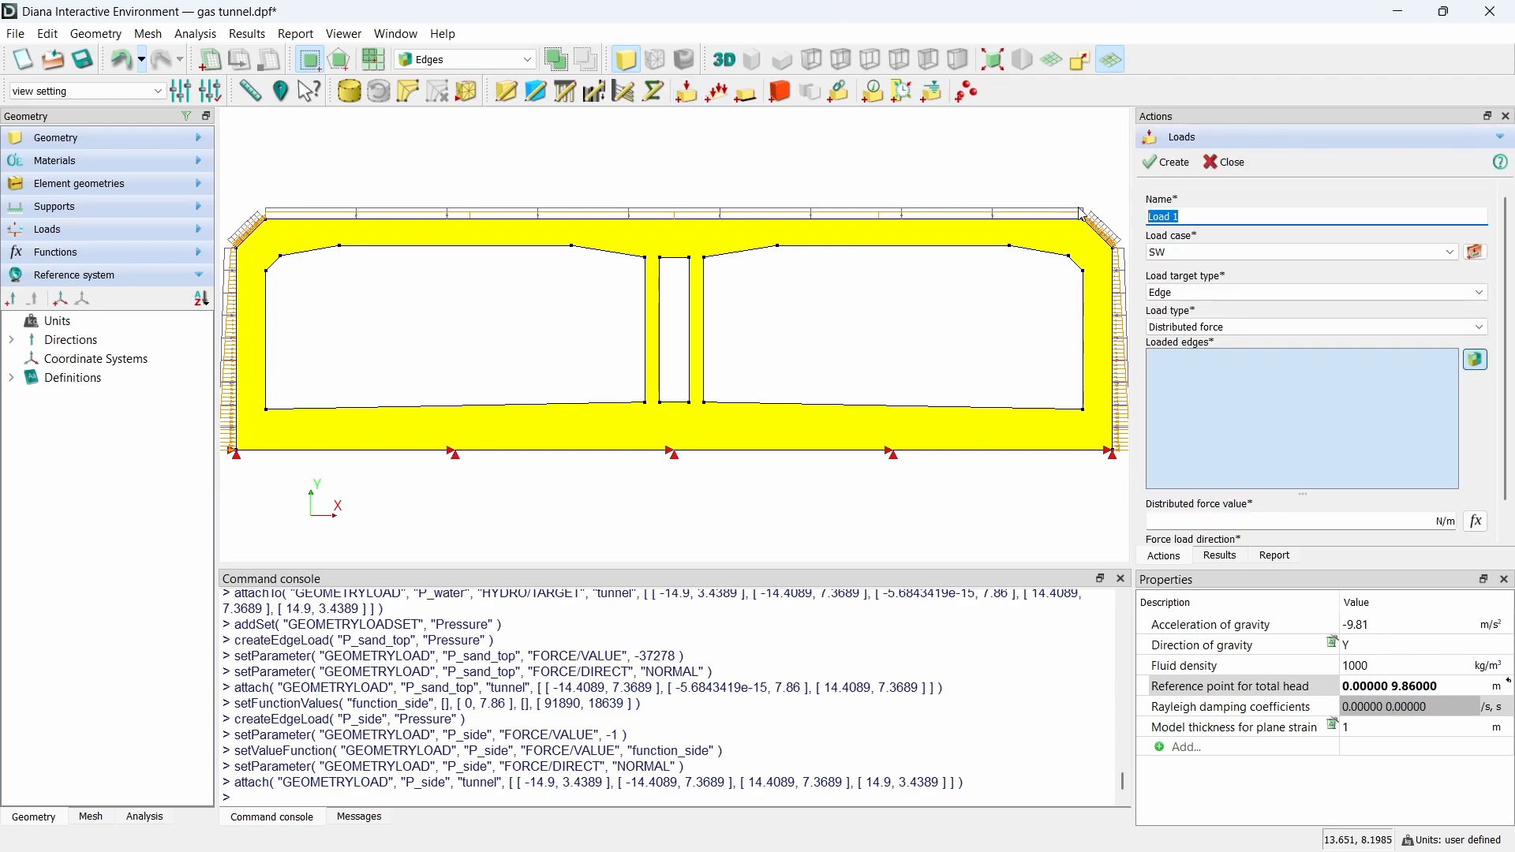
pyautogui.write('P_explosion')
pyautogui.click(1475, 251)
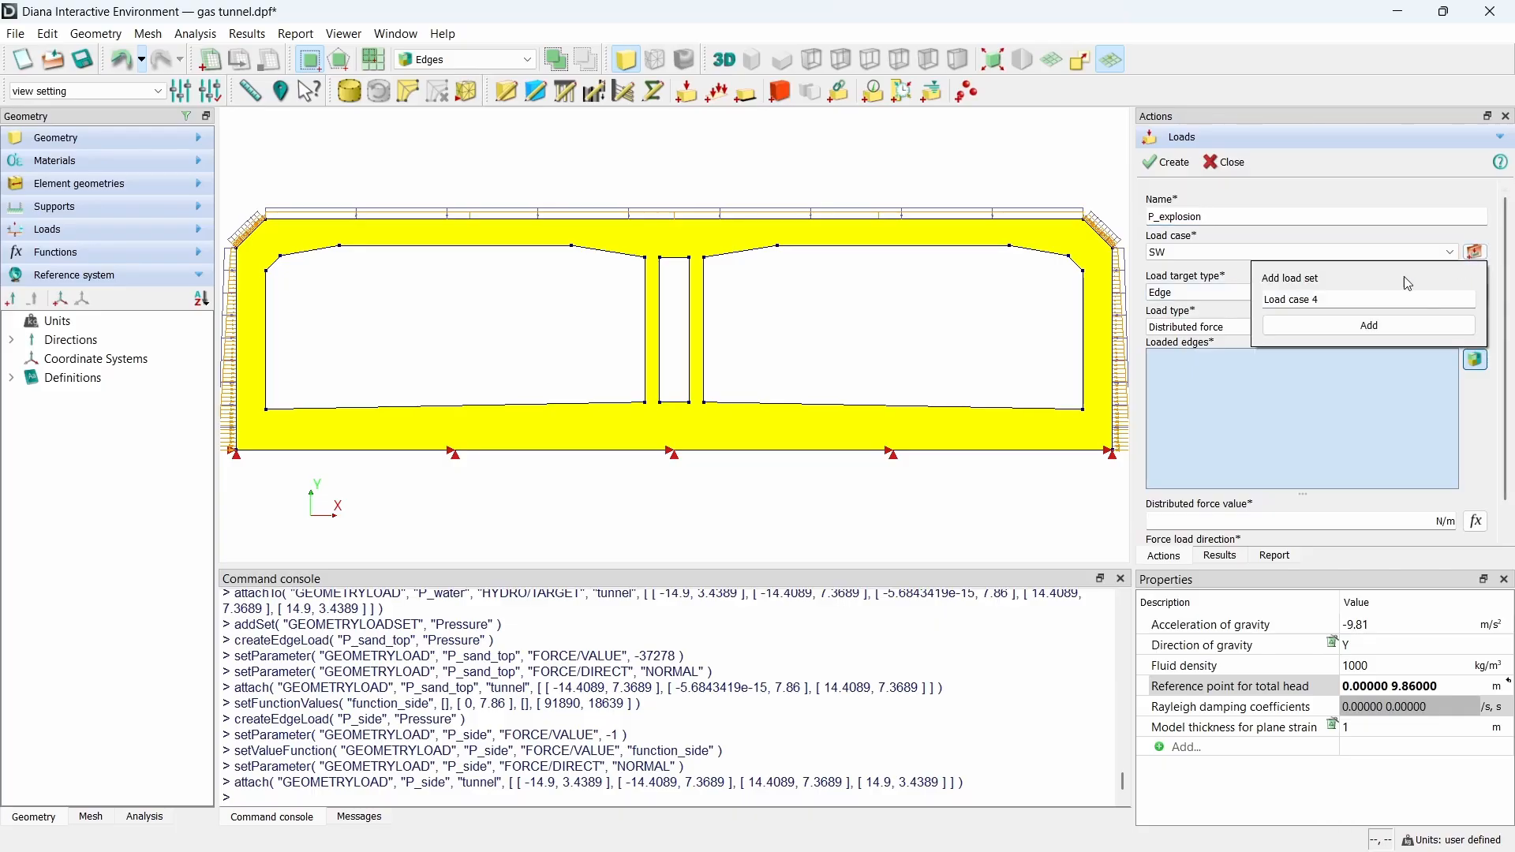
pyautogui.tripleClick(1381, 297)
pyautogui.write('Explosion')
pyautogui.click(1354, 326)
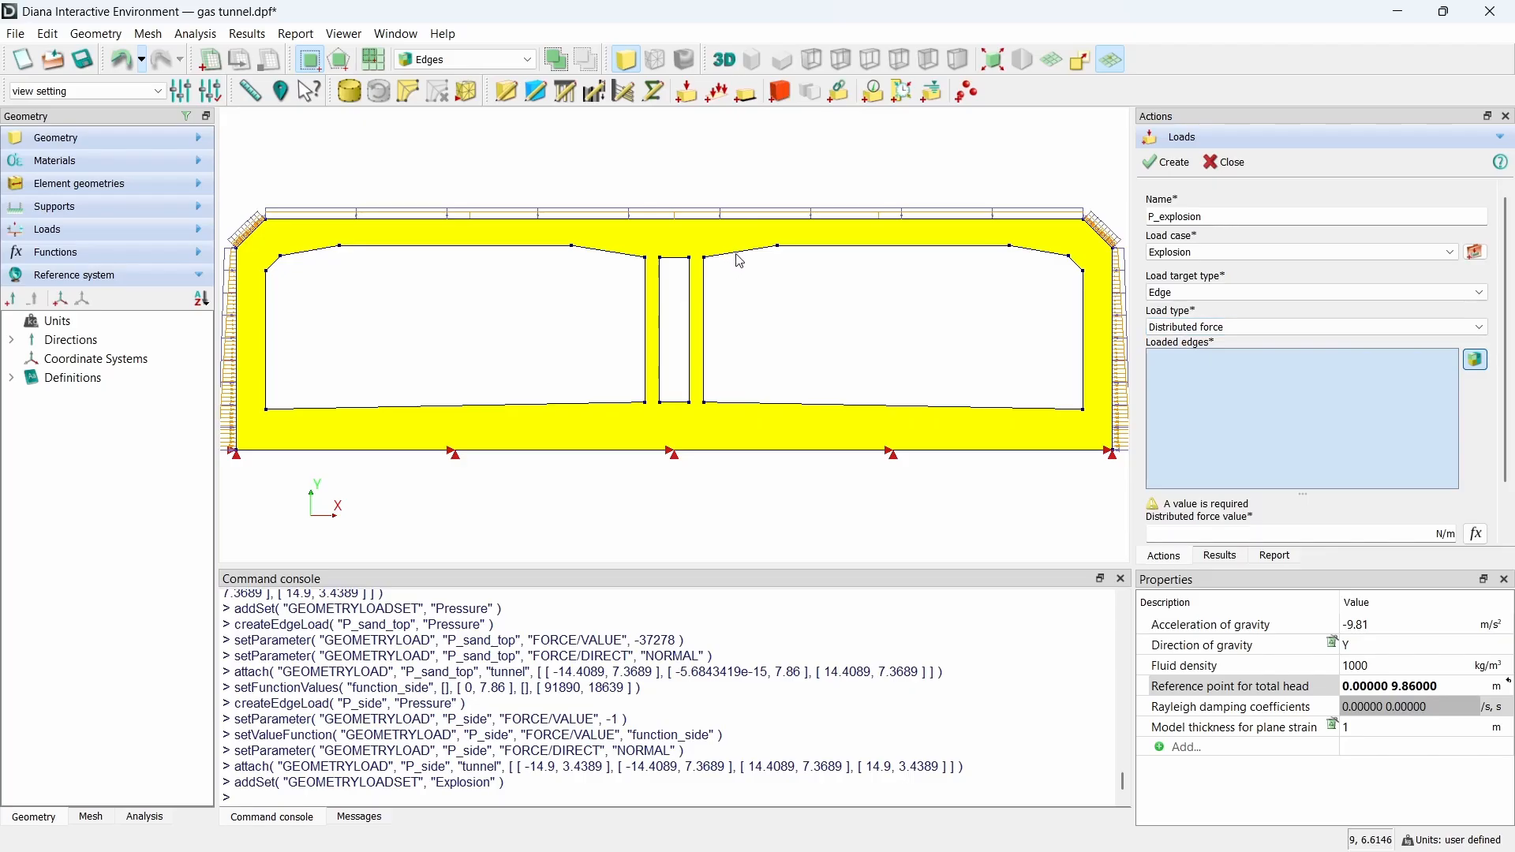
# Step: Apply P_explosion to all inner edges of the tunnel's right opening as -1e+06 N/m in the Normal direction, and create it
pyautogui.click(771, 246)
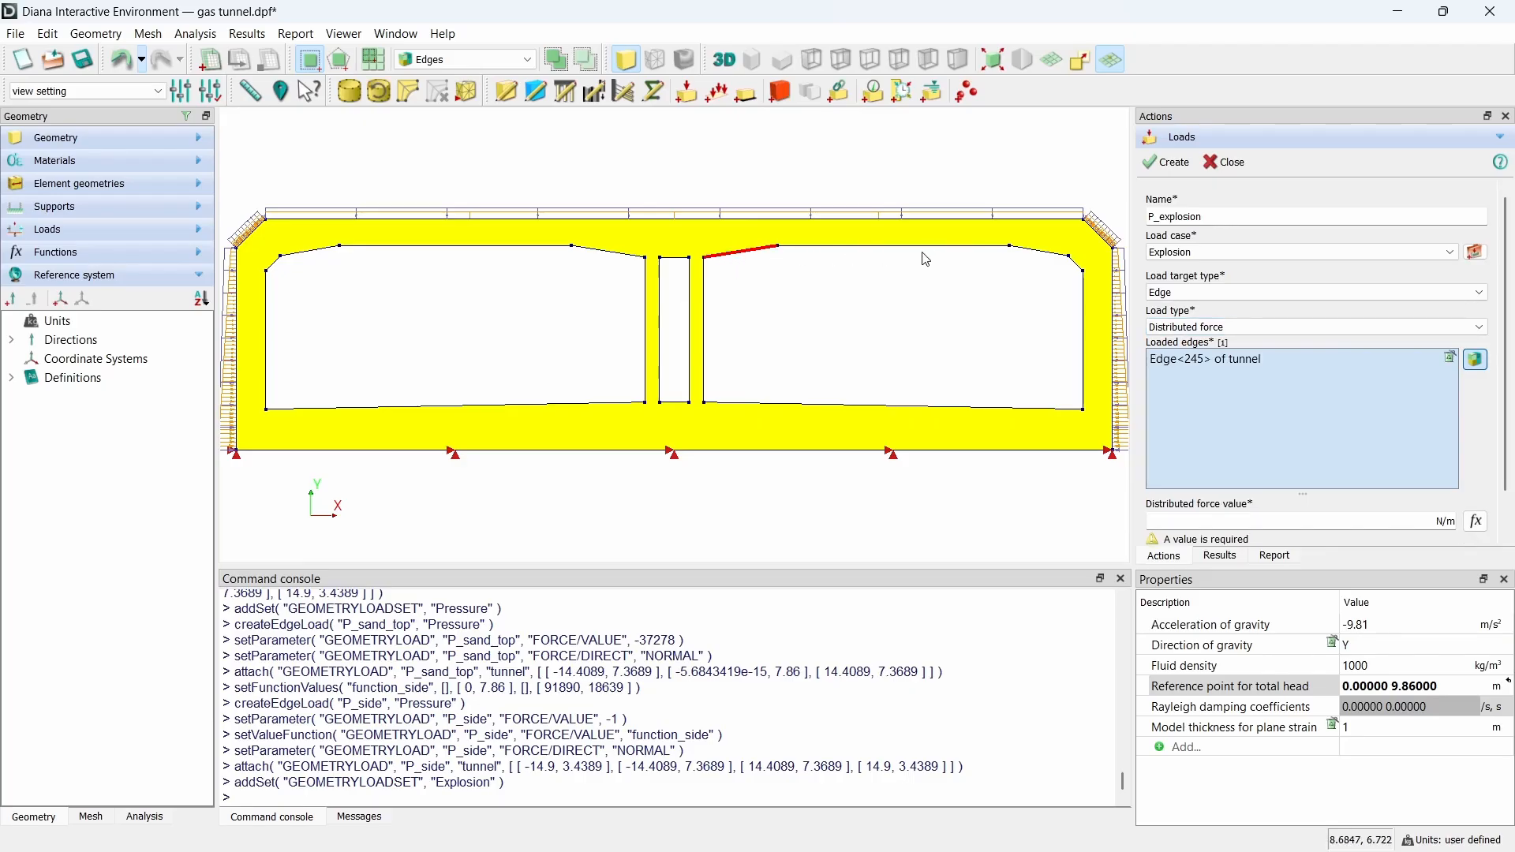
pyautogui.moveTo(701, 236); pyautogui.dragTo(1096, 427)
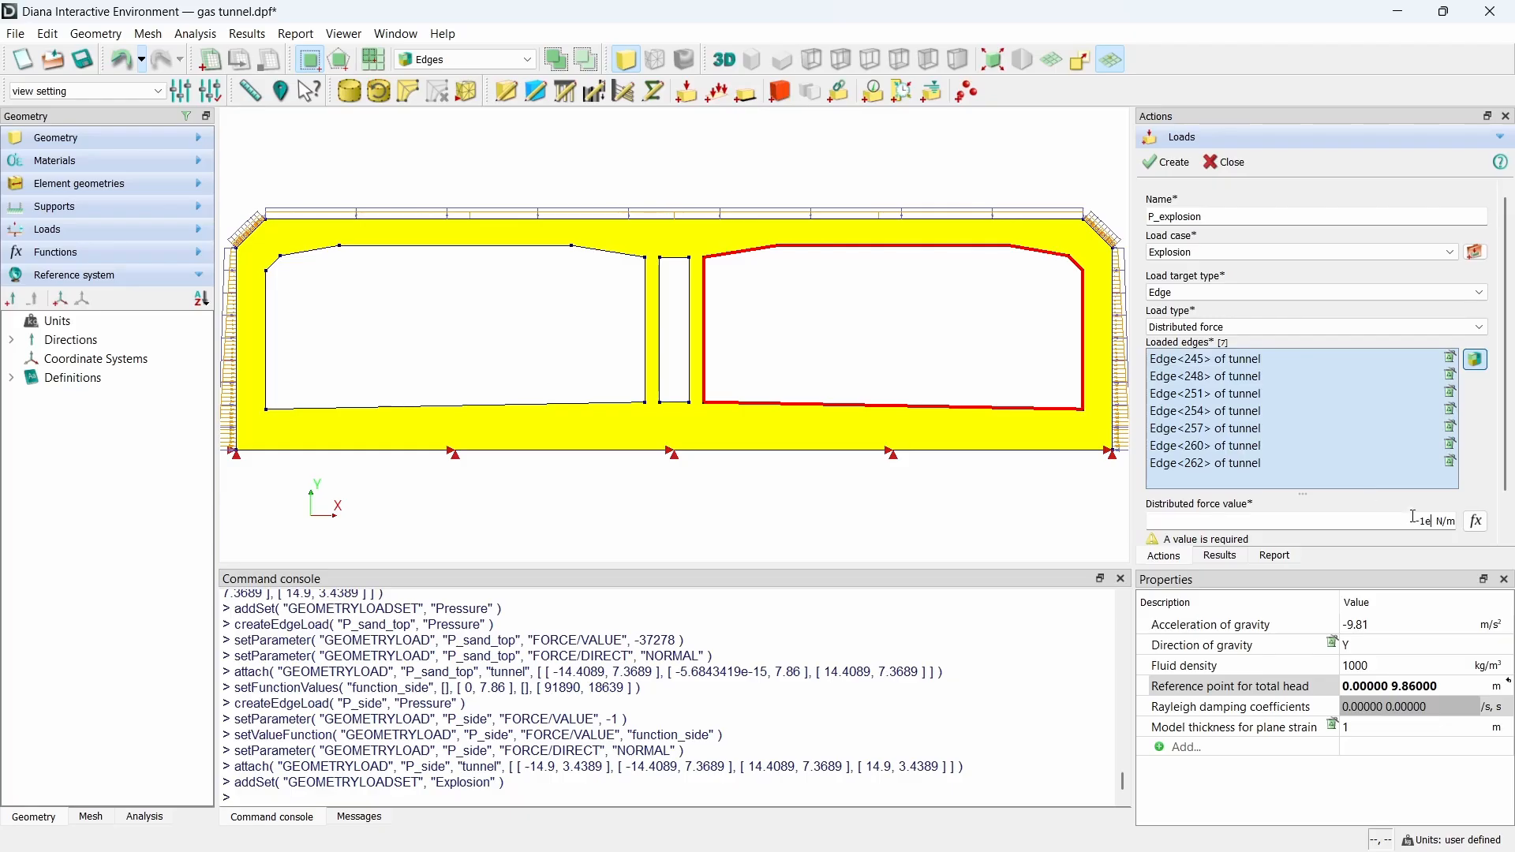
pyautogui.press('Return')
pyautogui.scroll(-1, 1508, 479)
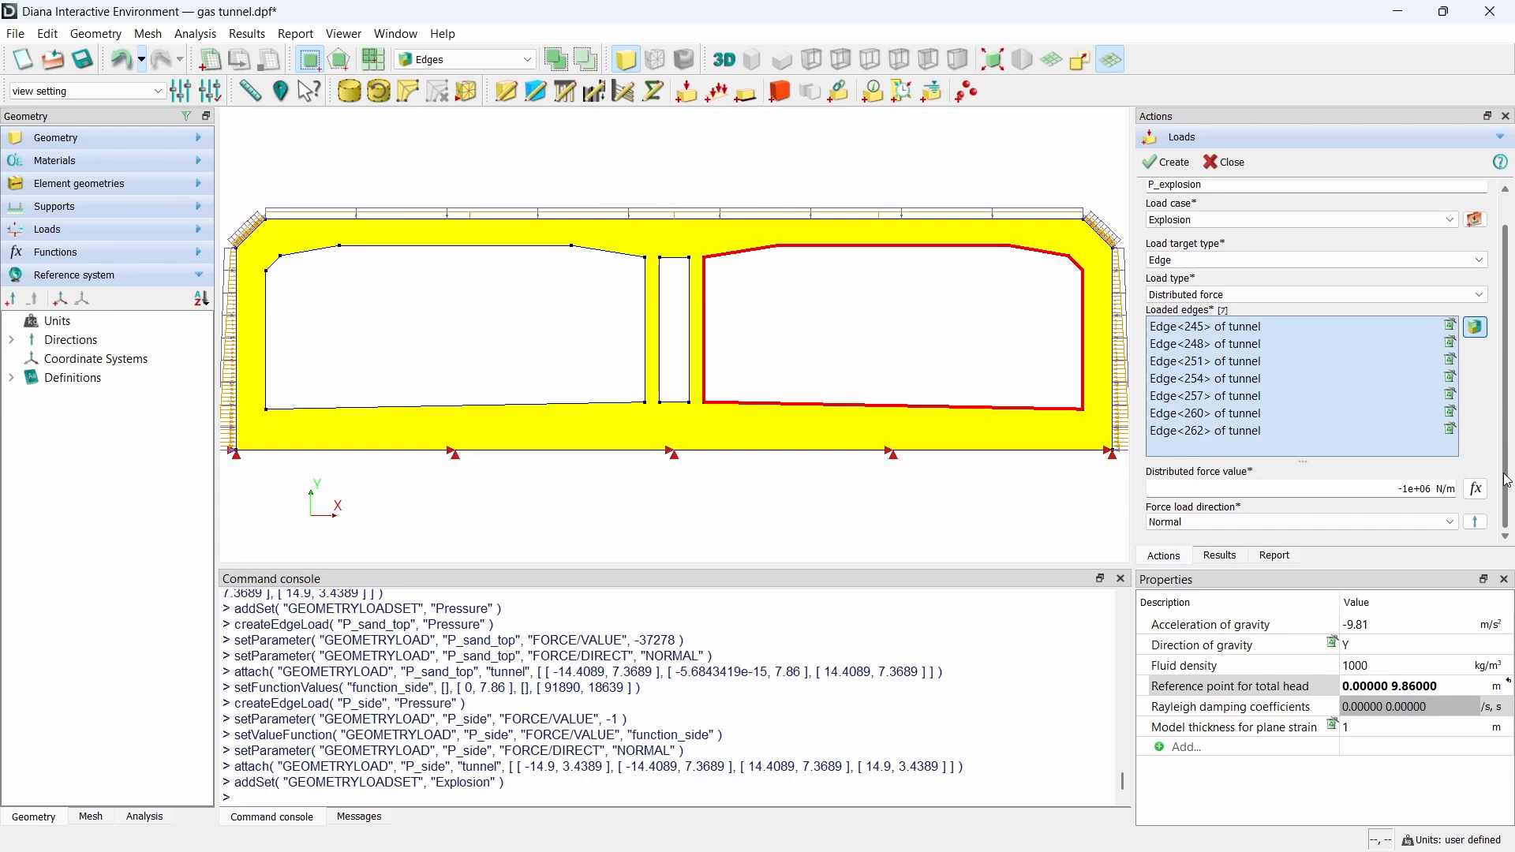
pyautogui.click(1172, 164)
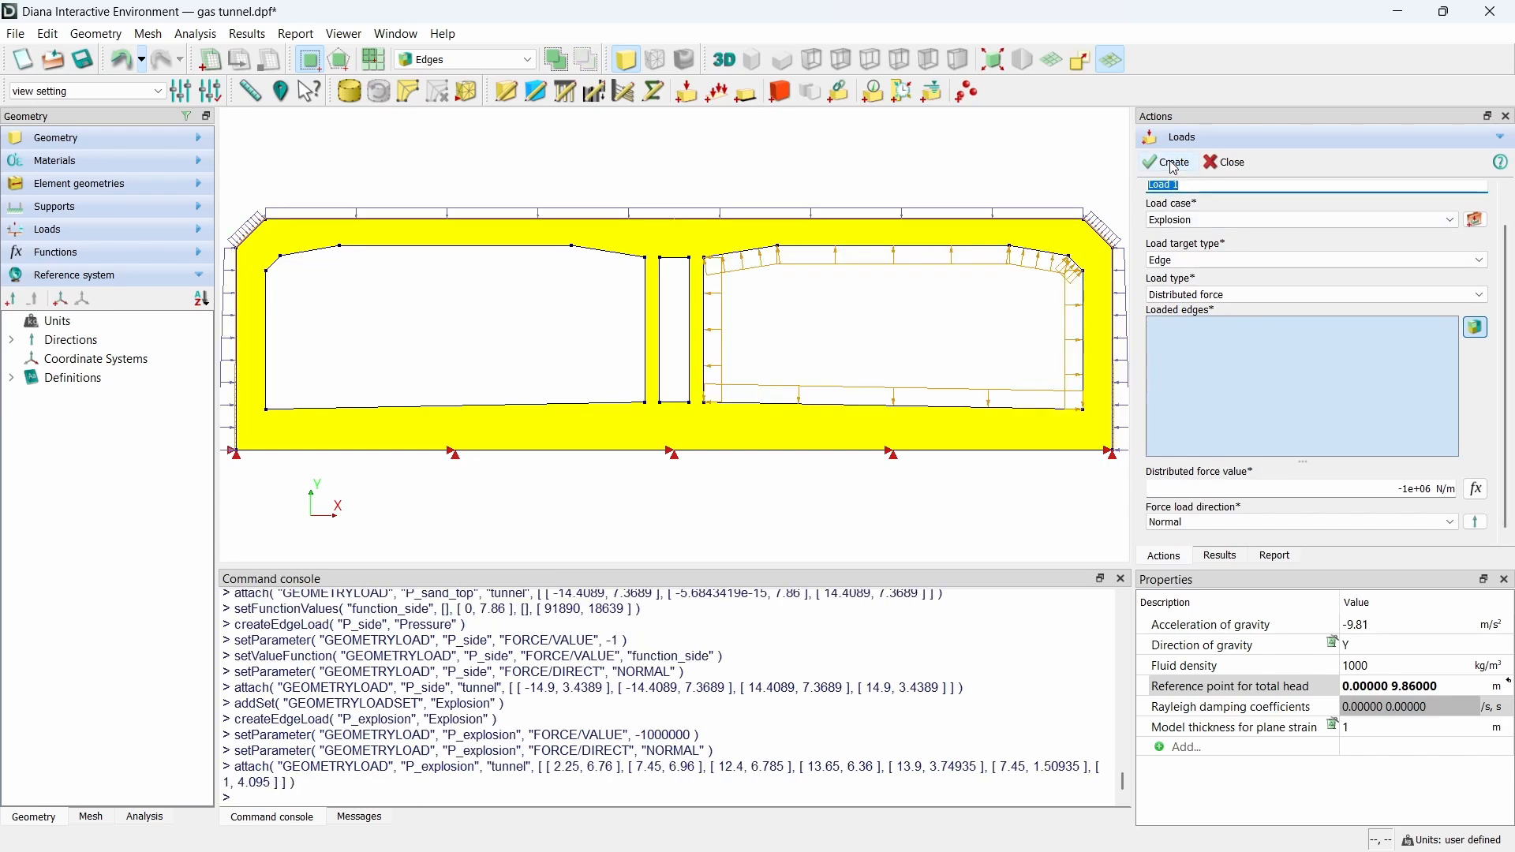
pyautogui.click(1226, 162)
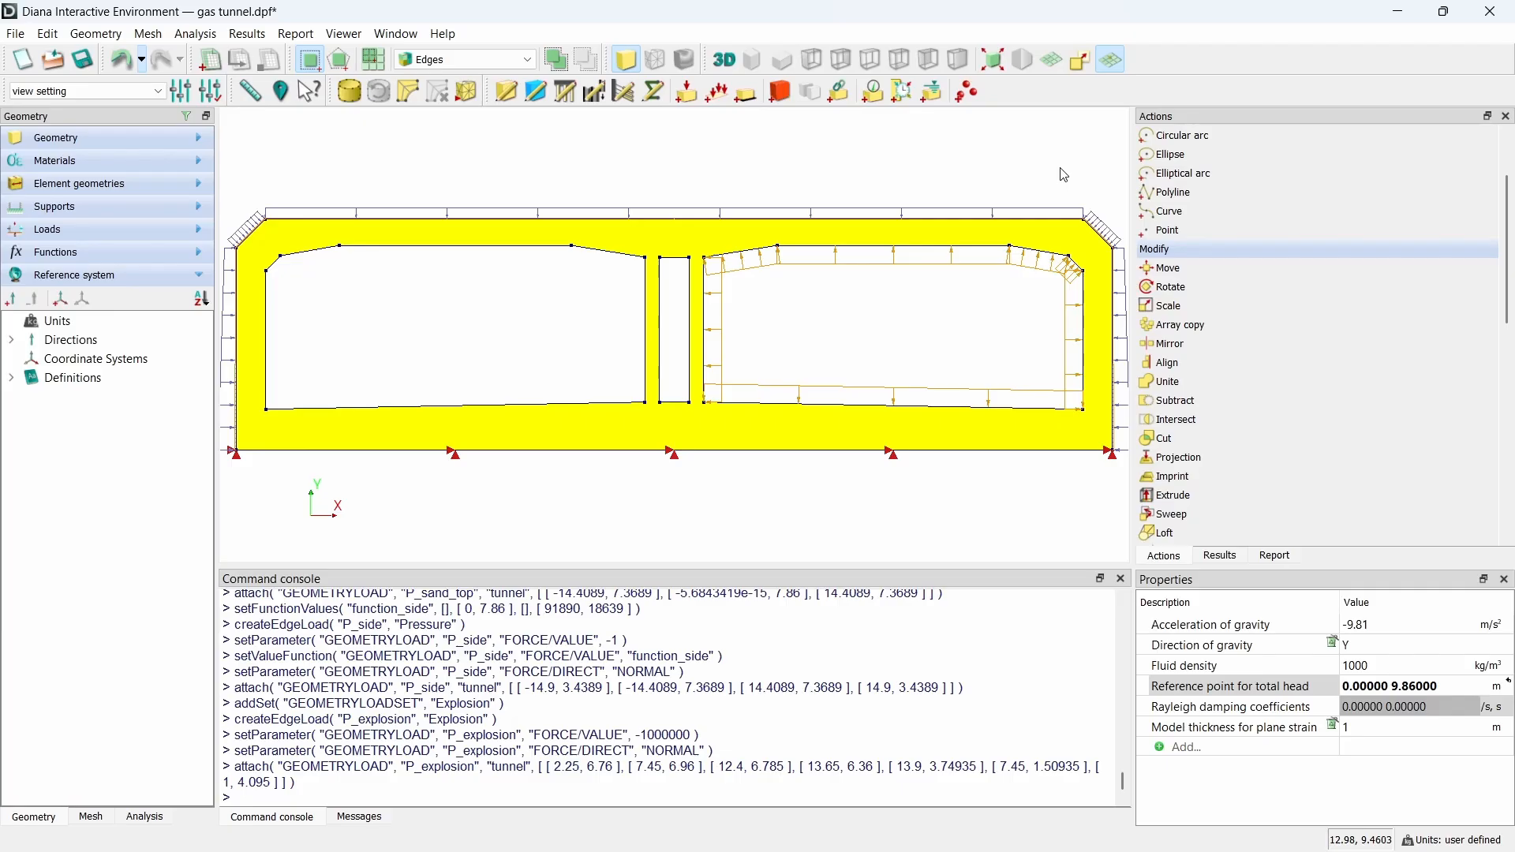
# Step: List the load cases and generate the default geometry load combinations from them
pyautogui.click(165, 237)
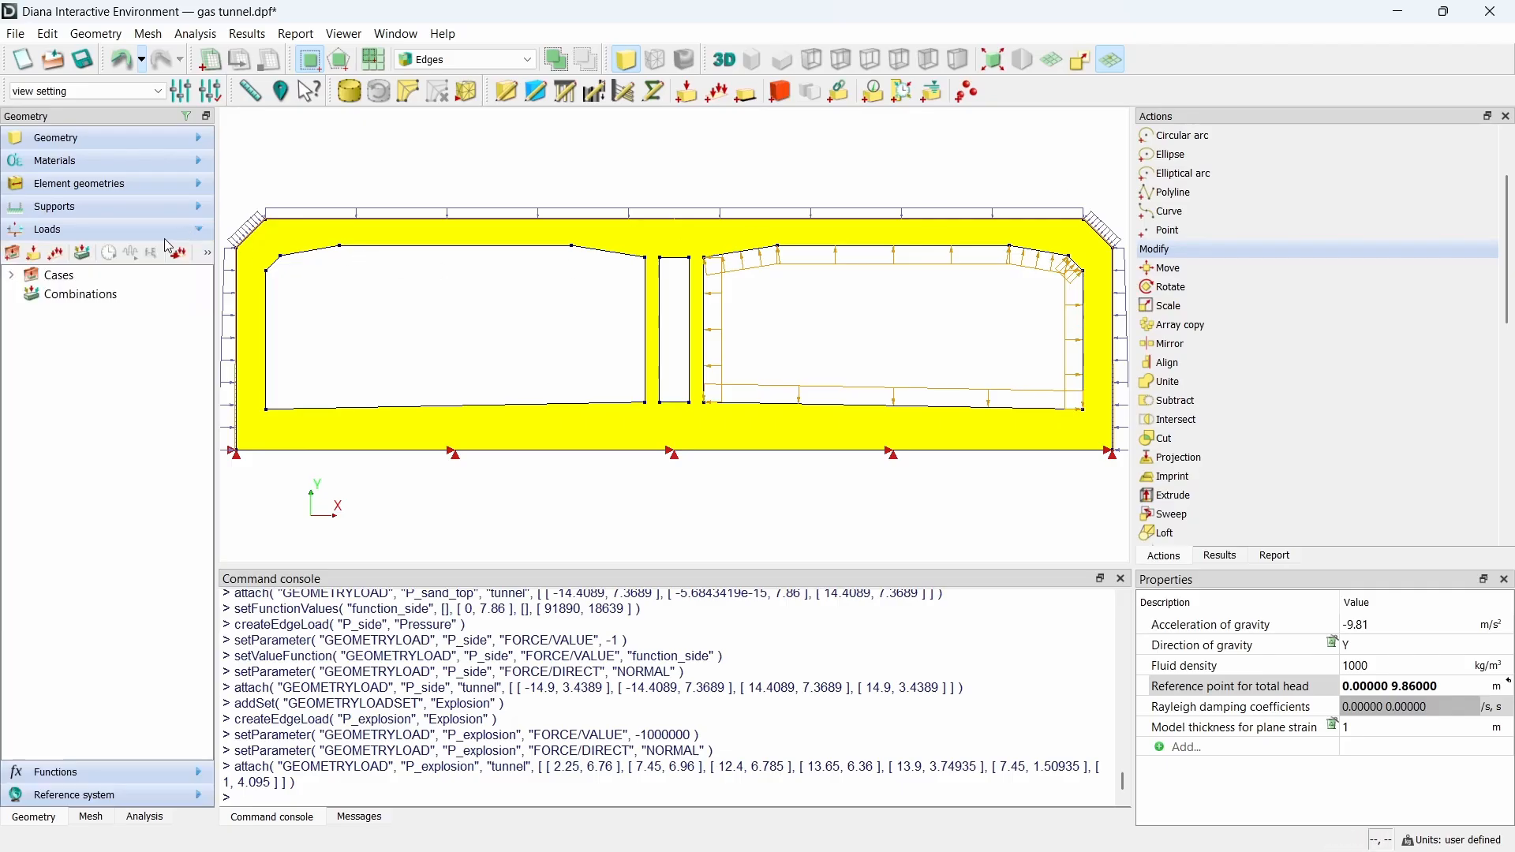
pyautogui.click(11, 274)
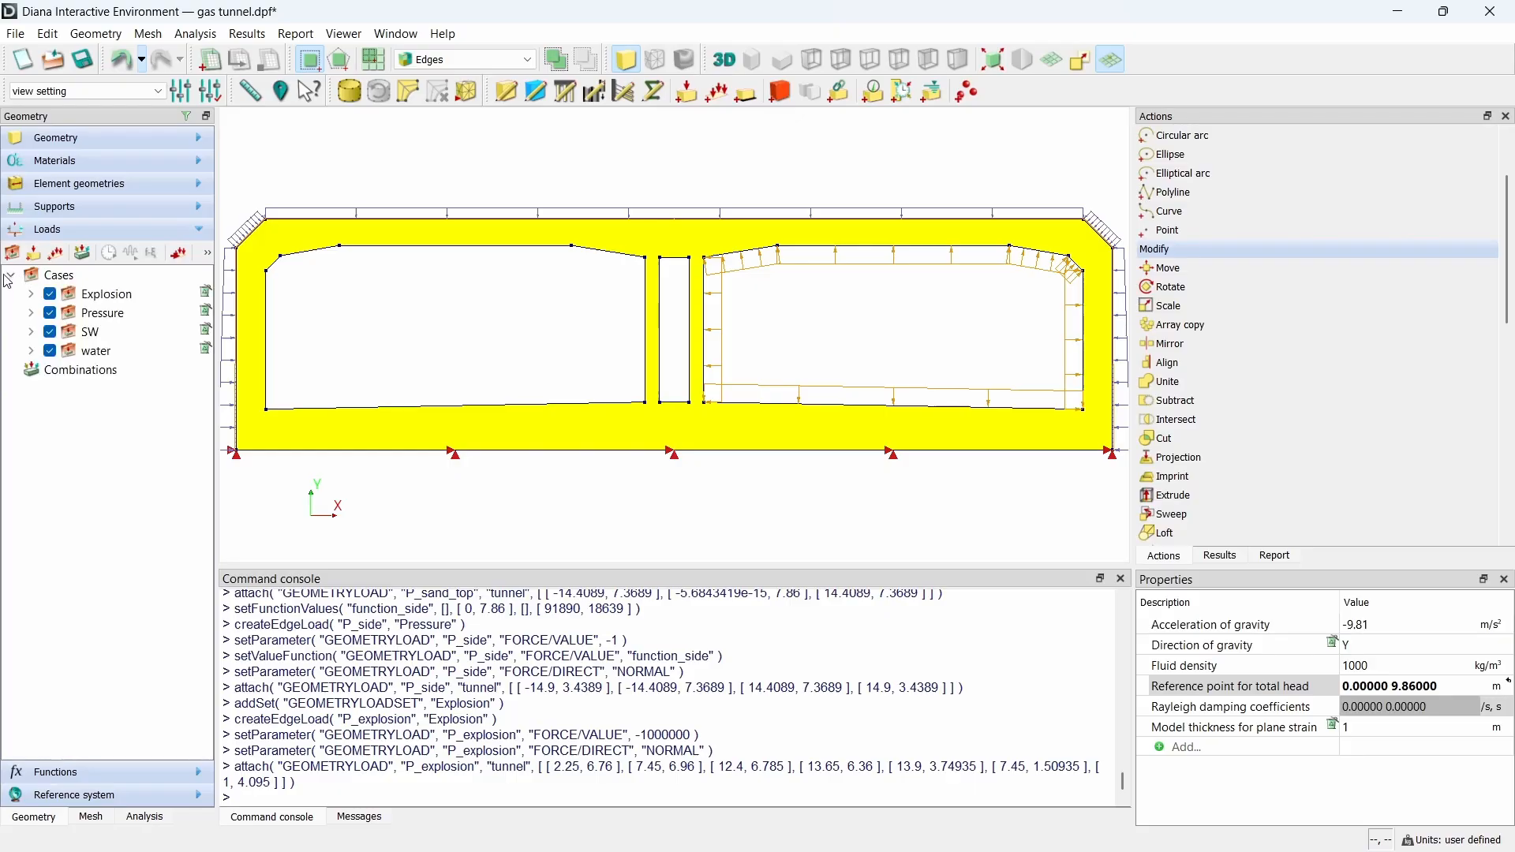
pyautogui.doubleClick(83, 371)
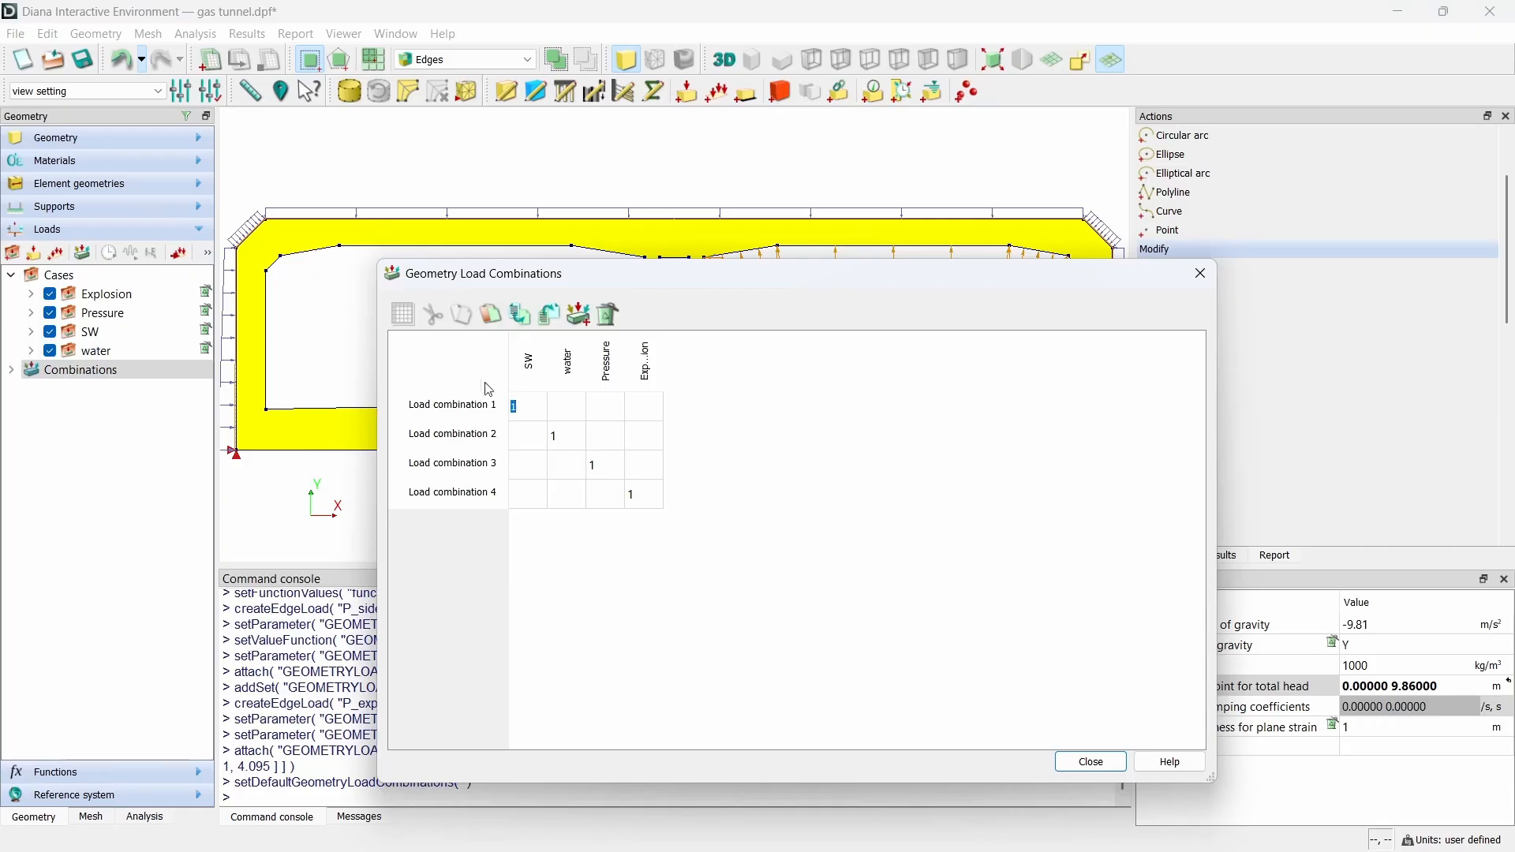
pyautogui.click(1200, 273)
# Step: Expand the load combinations and rename Load combination 1 as SW
pyautogui.click(11, 370)
pyautogui.click(70, 392)
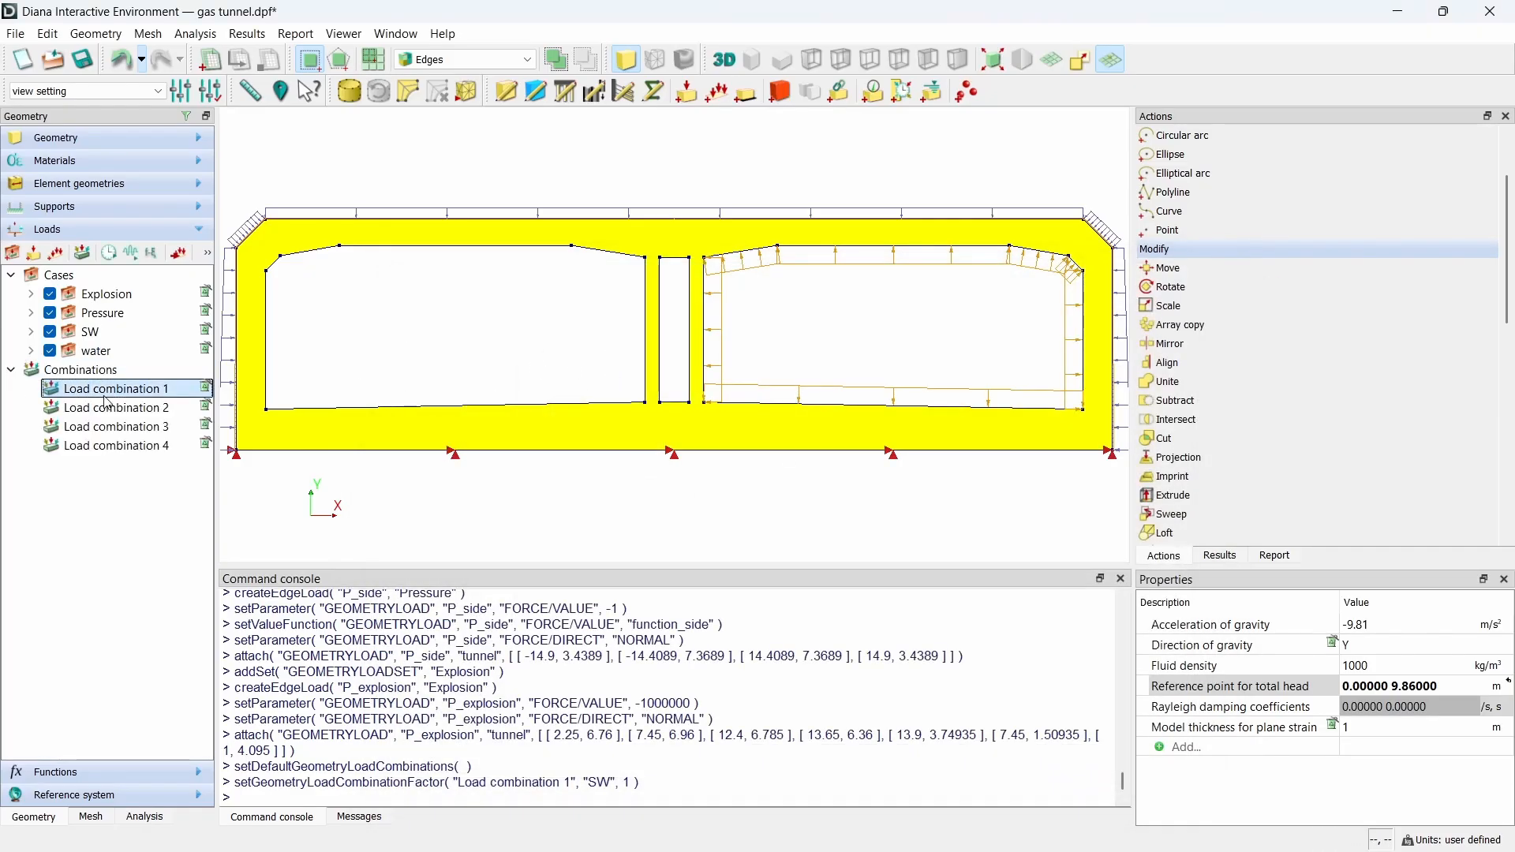
pyautogui.press('F2')
pyautogui.write('SW')
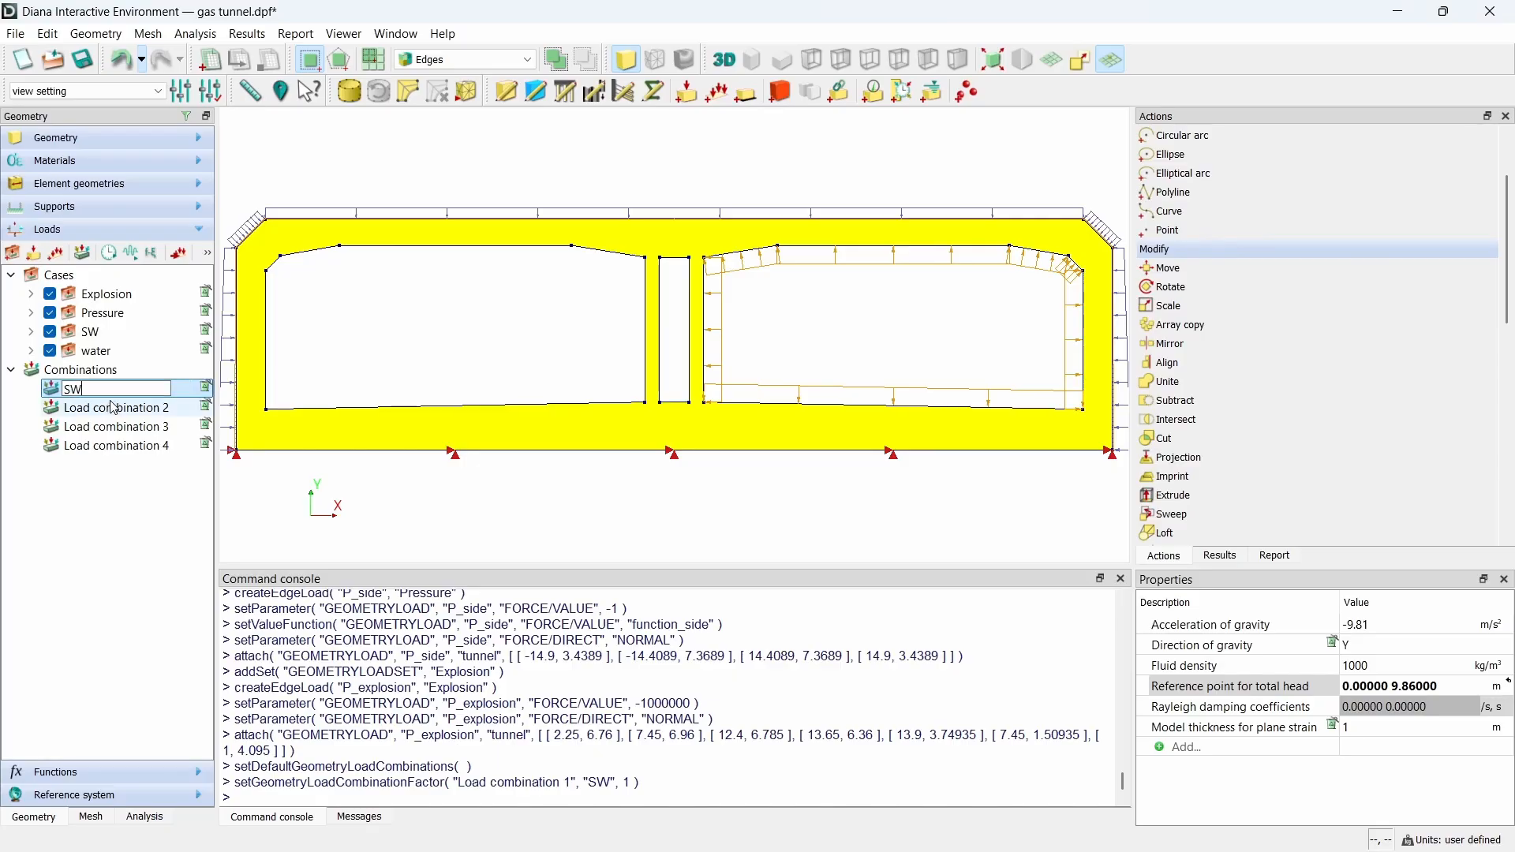
pyautogui.press('Return')
# Step: Rename Load combination 2 as Static load
pyautogui.doubleClick(125, 391)
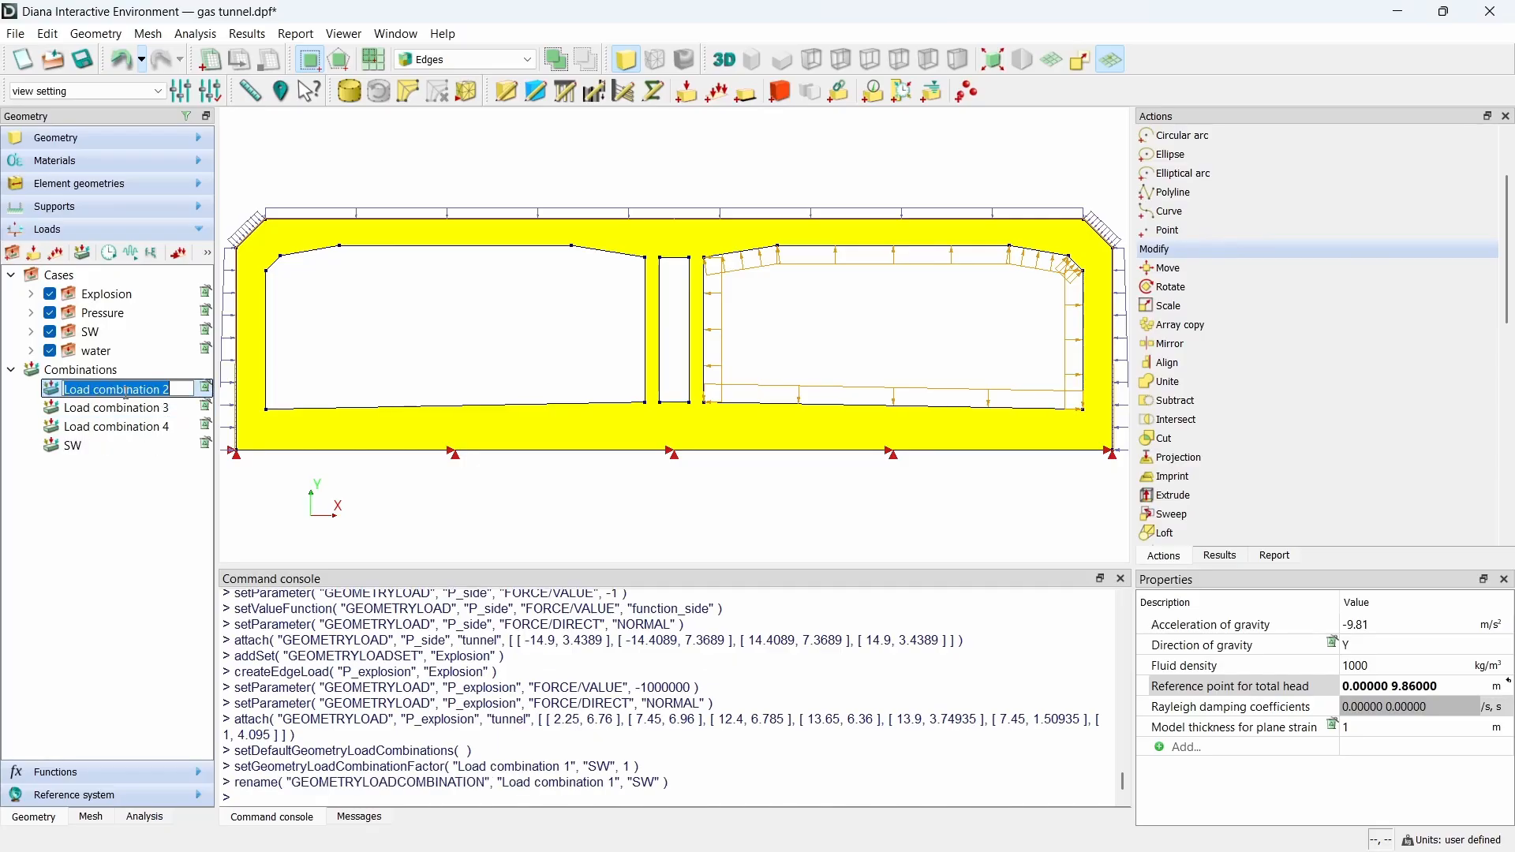
pyautogui.write('sTAT')
pyautogui.press('BackSpace')
pyautogui.press('BackSpace')
pyautogui.press('BackSpace')
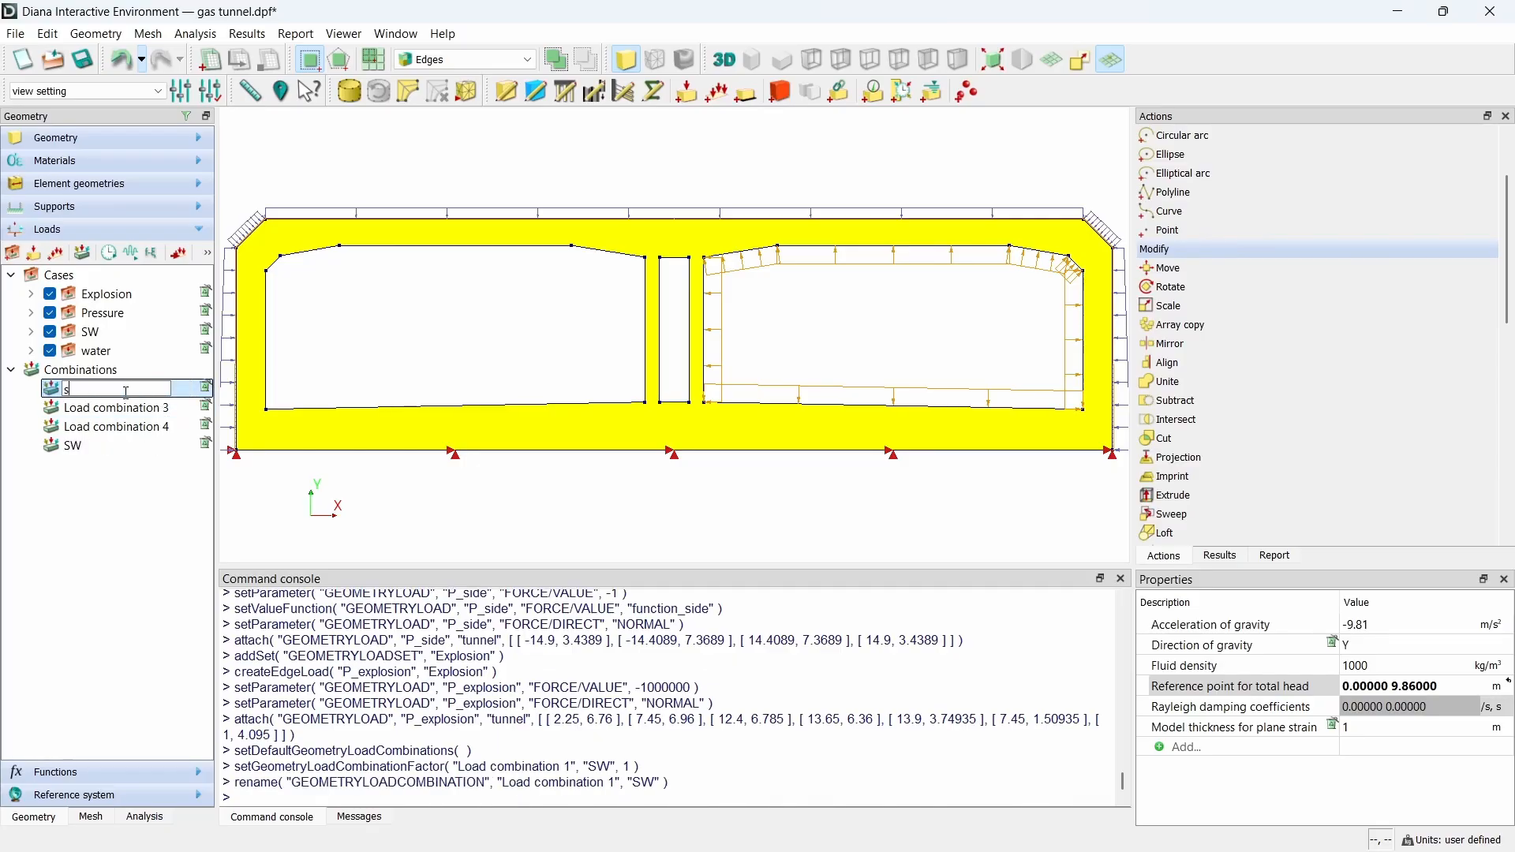
pyautogui.write('tatic load')
pyautogui.press('Return')
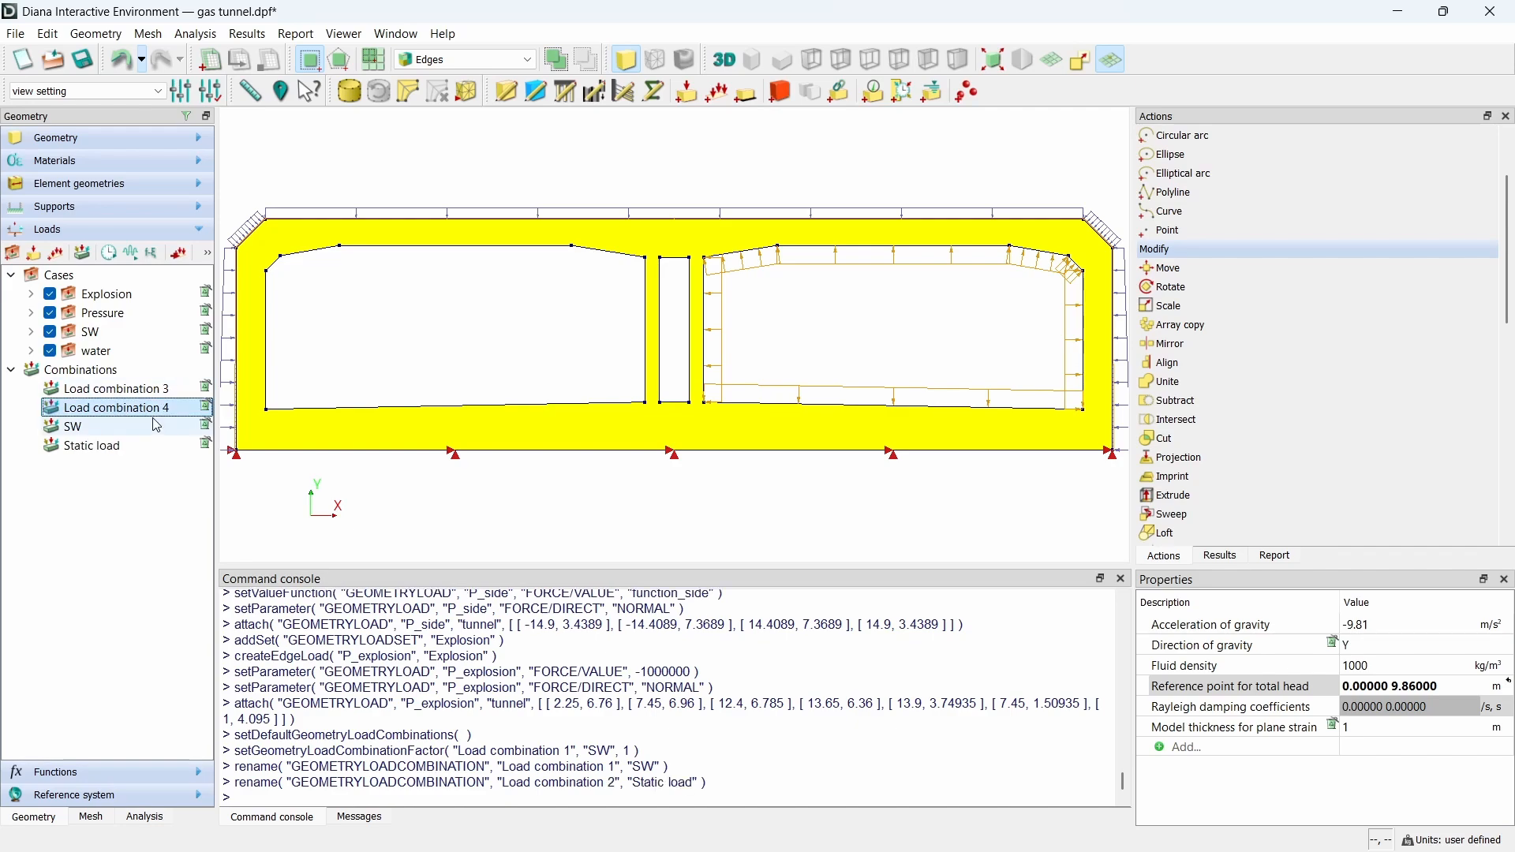
# Step: Rename Load combination 3 as Explosion and Load combination 4 as ALL
pyautogui.click(172, 397)
pyautogui.press('F2')
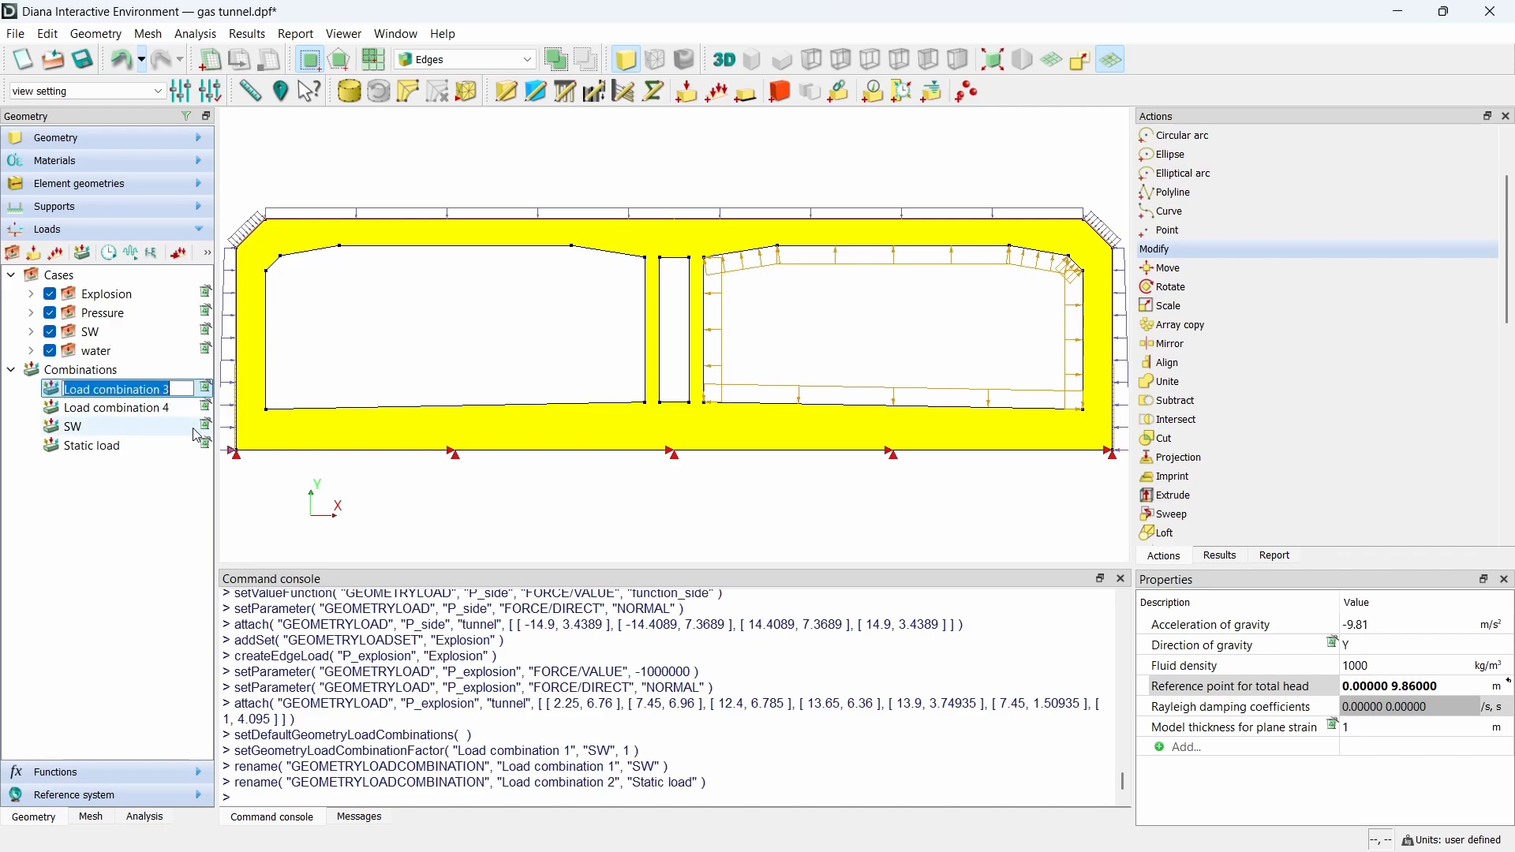
pyautogui.write('Explosion')
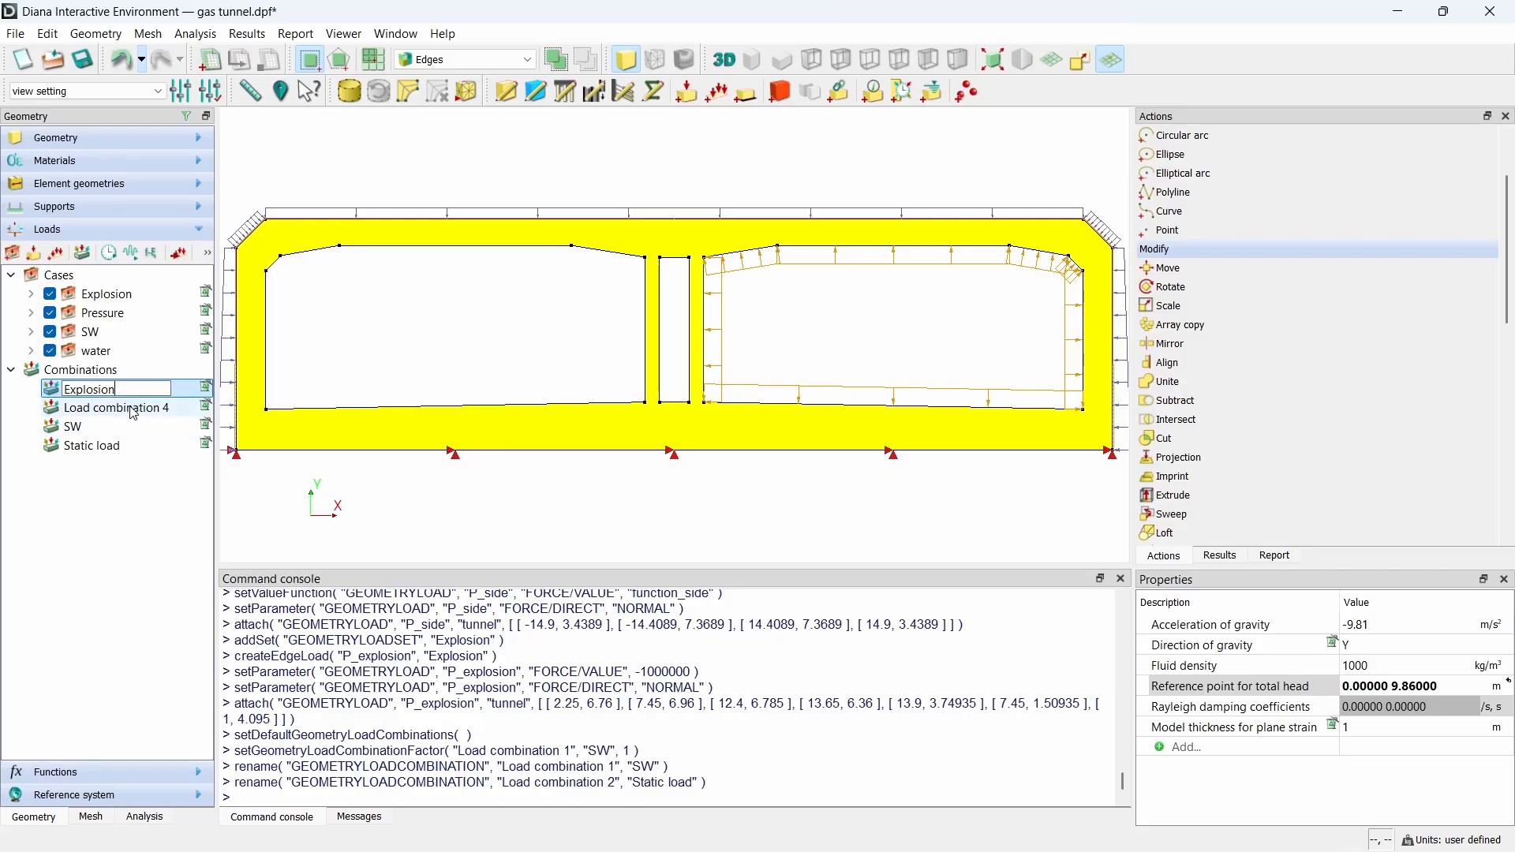
pyautogui.press('Tab')
pyautogui.write('AL')
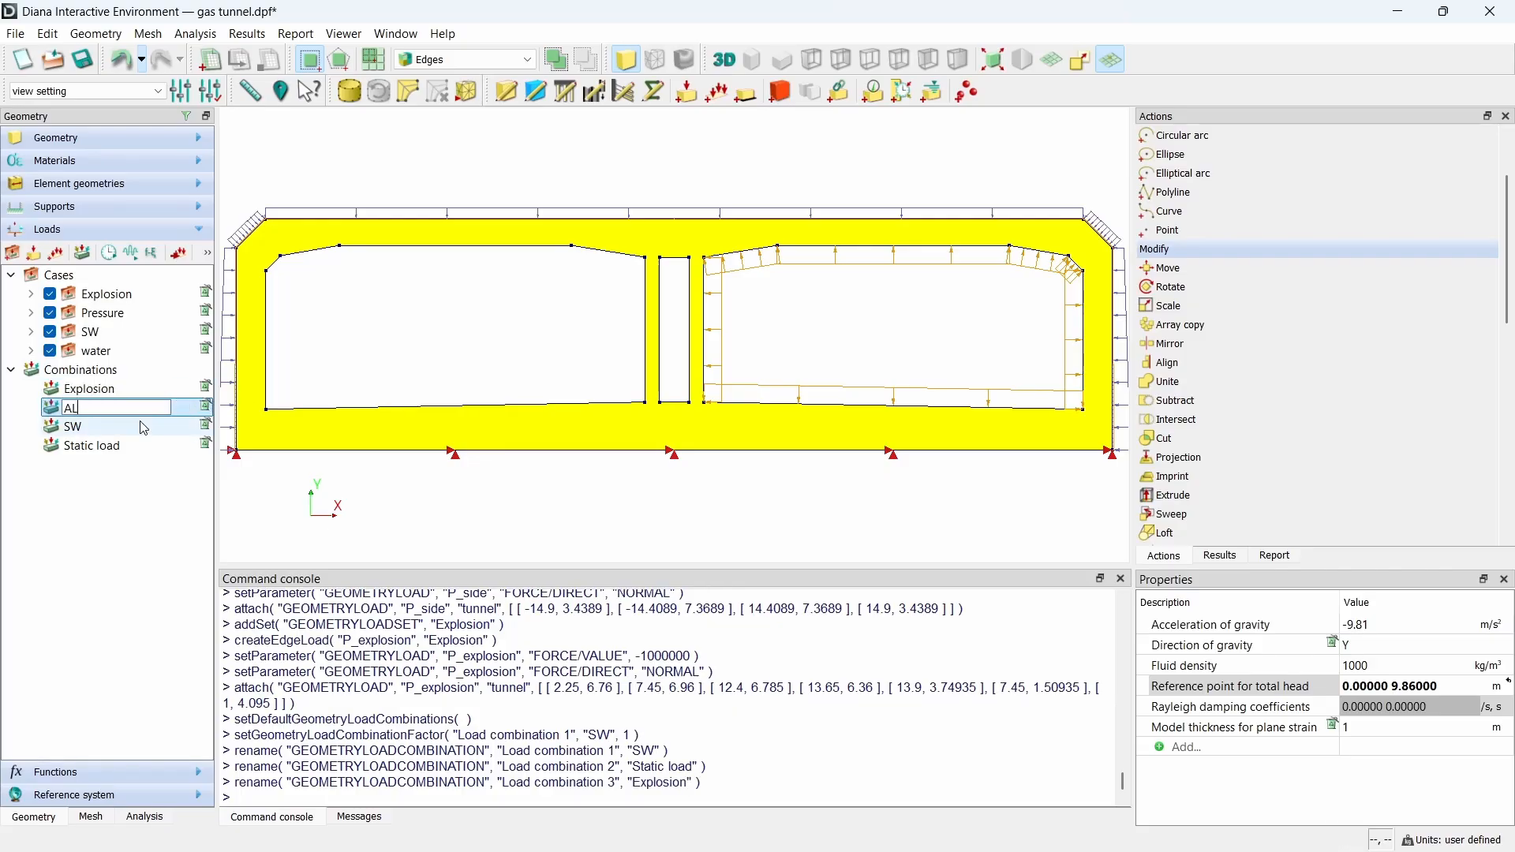
pyautogui.write('L')
pyautogui.press('Return')
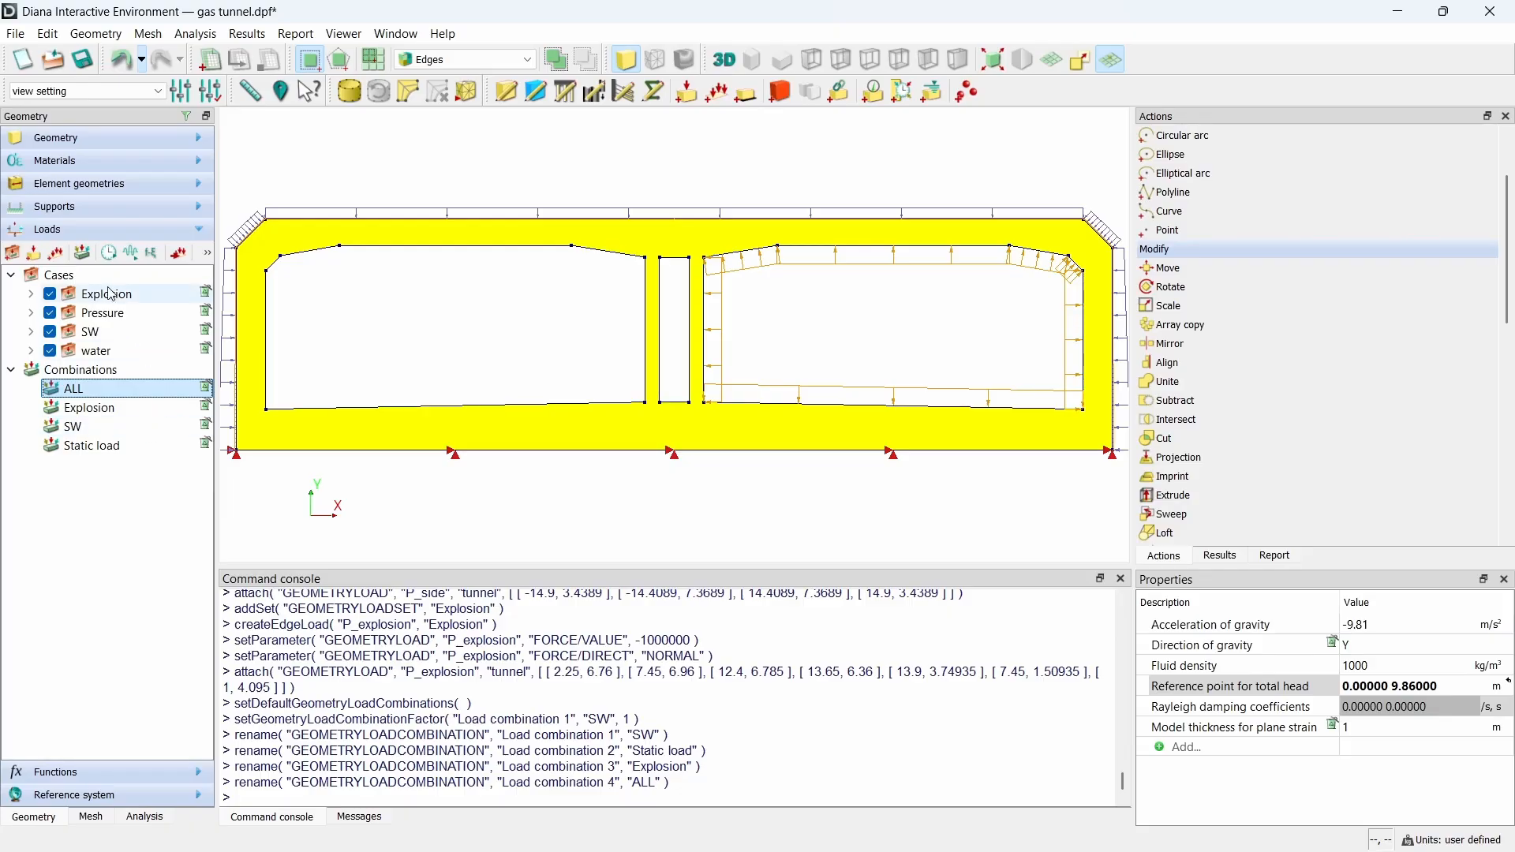
# Step: In the load combinations table, add Pressure with factor 1 to Static load, and make Explosion contain only the Explosion case with factor 1
pyautogui.click(81, 254)
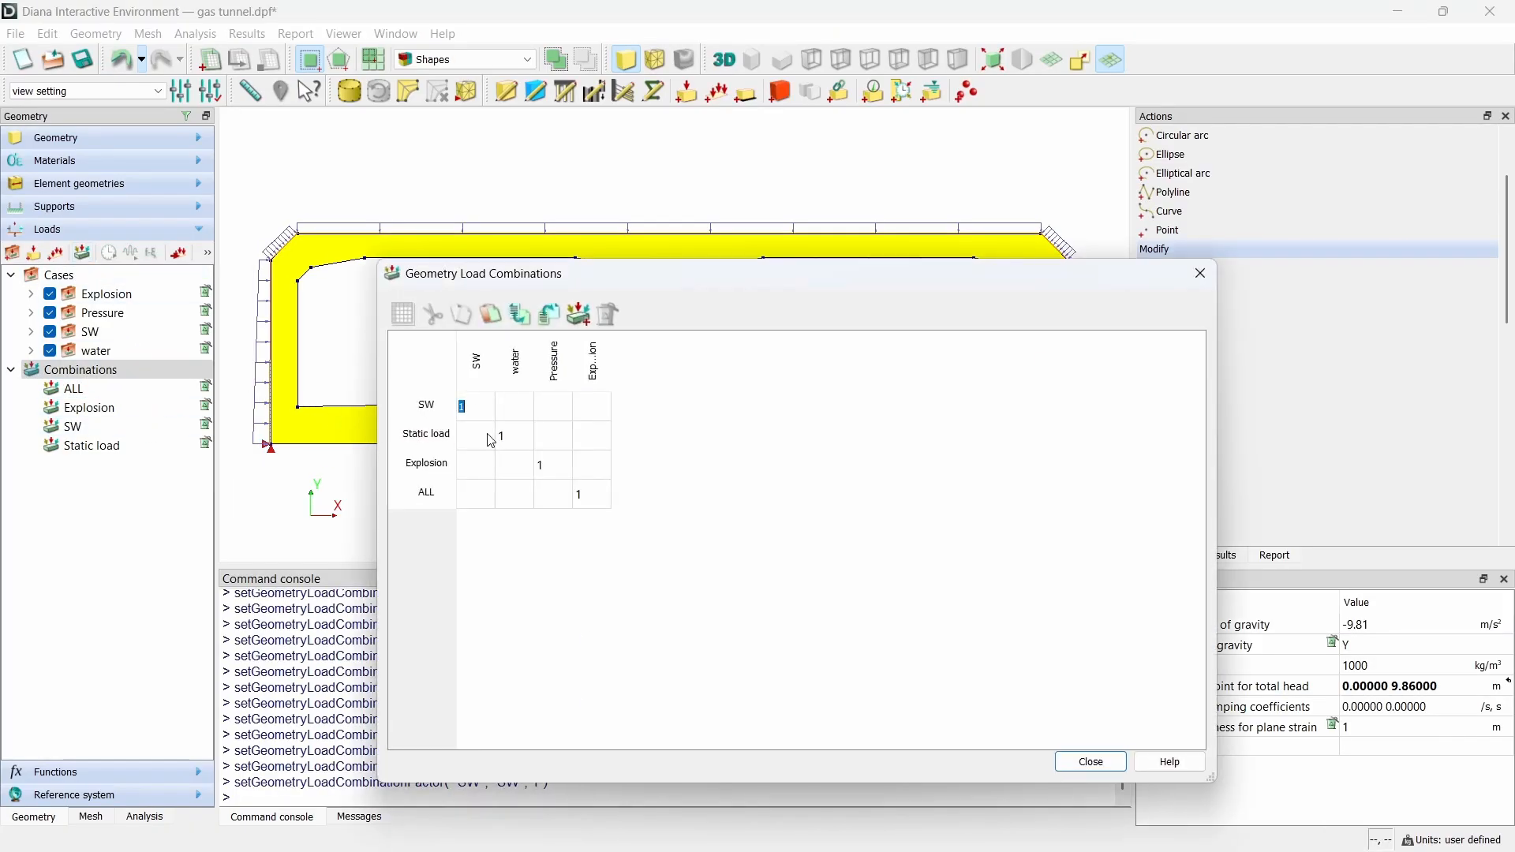
pyautogui.doubleClick(546, 437)
pyautogui.write('1')
pyautogui.doubleClick(554, 467)
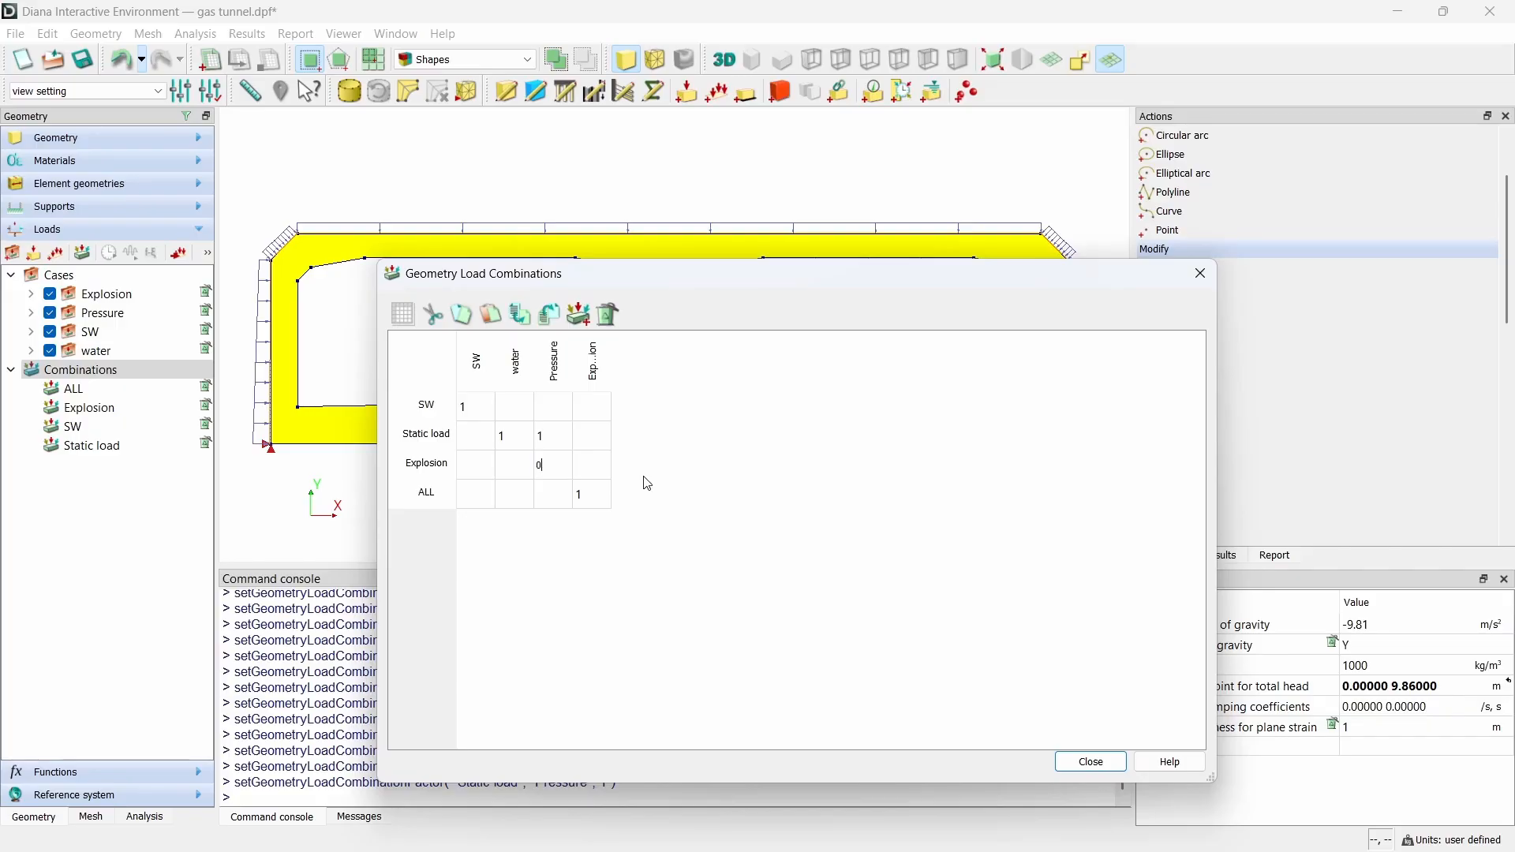
pyautogui.doubleClick(598, 472)
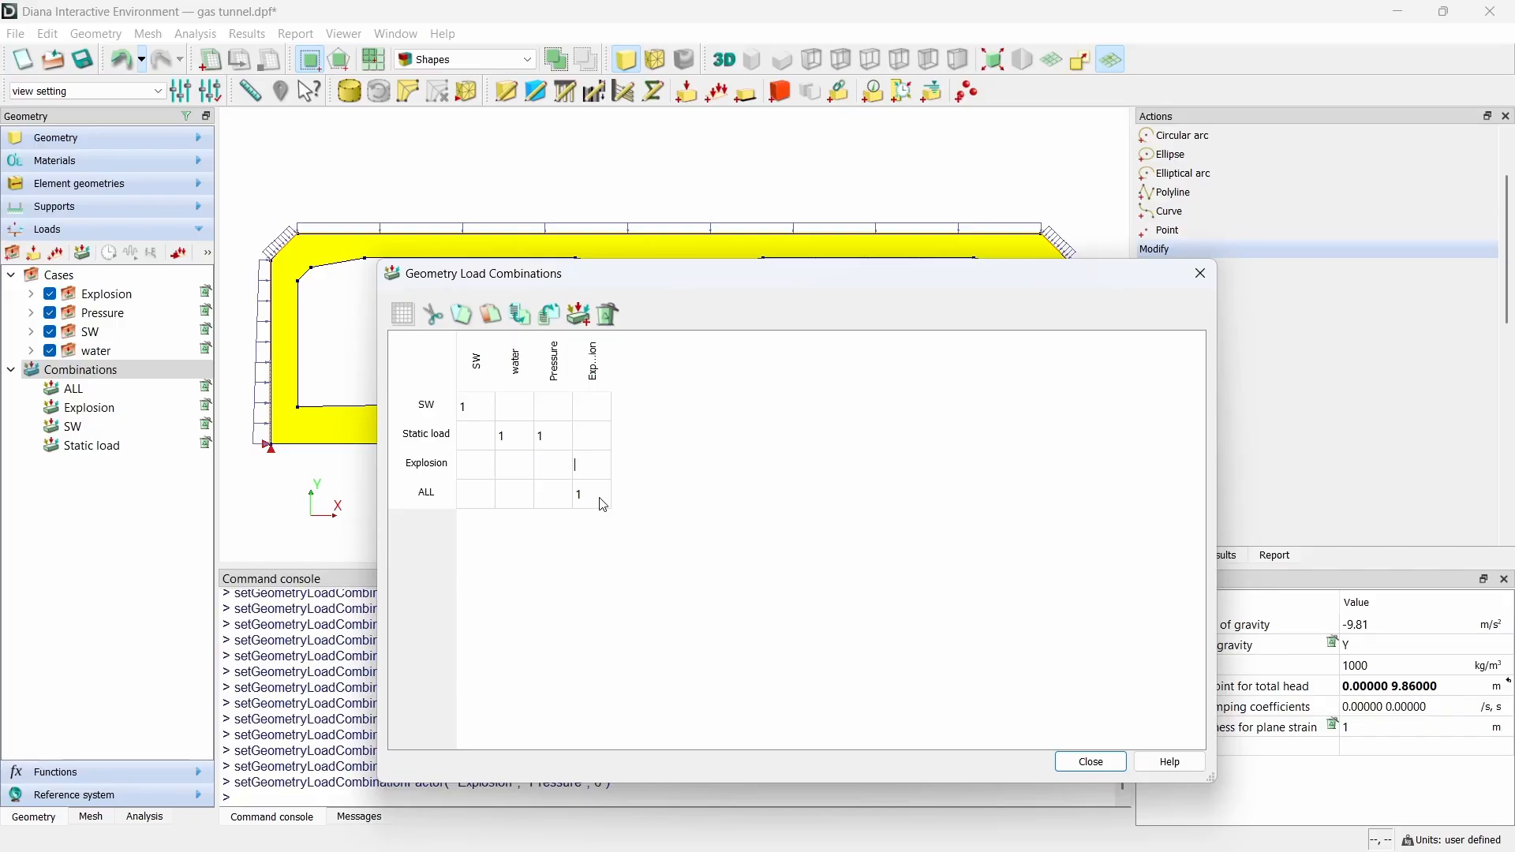
# Step: Set the SW, water and Pressure factors to 1 in the ALL combination alongside Explosion, and close the combinations table
pyautogui.doubleClick(469, 498)
pyautogui.write('1')
pyautogui.doubleClick(509, 497)
pyautogui.write('1')
pyautogui.doubleClick(555, 494)
pyautogui.doubleClick(607, 499)
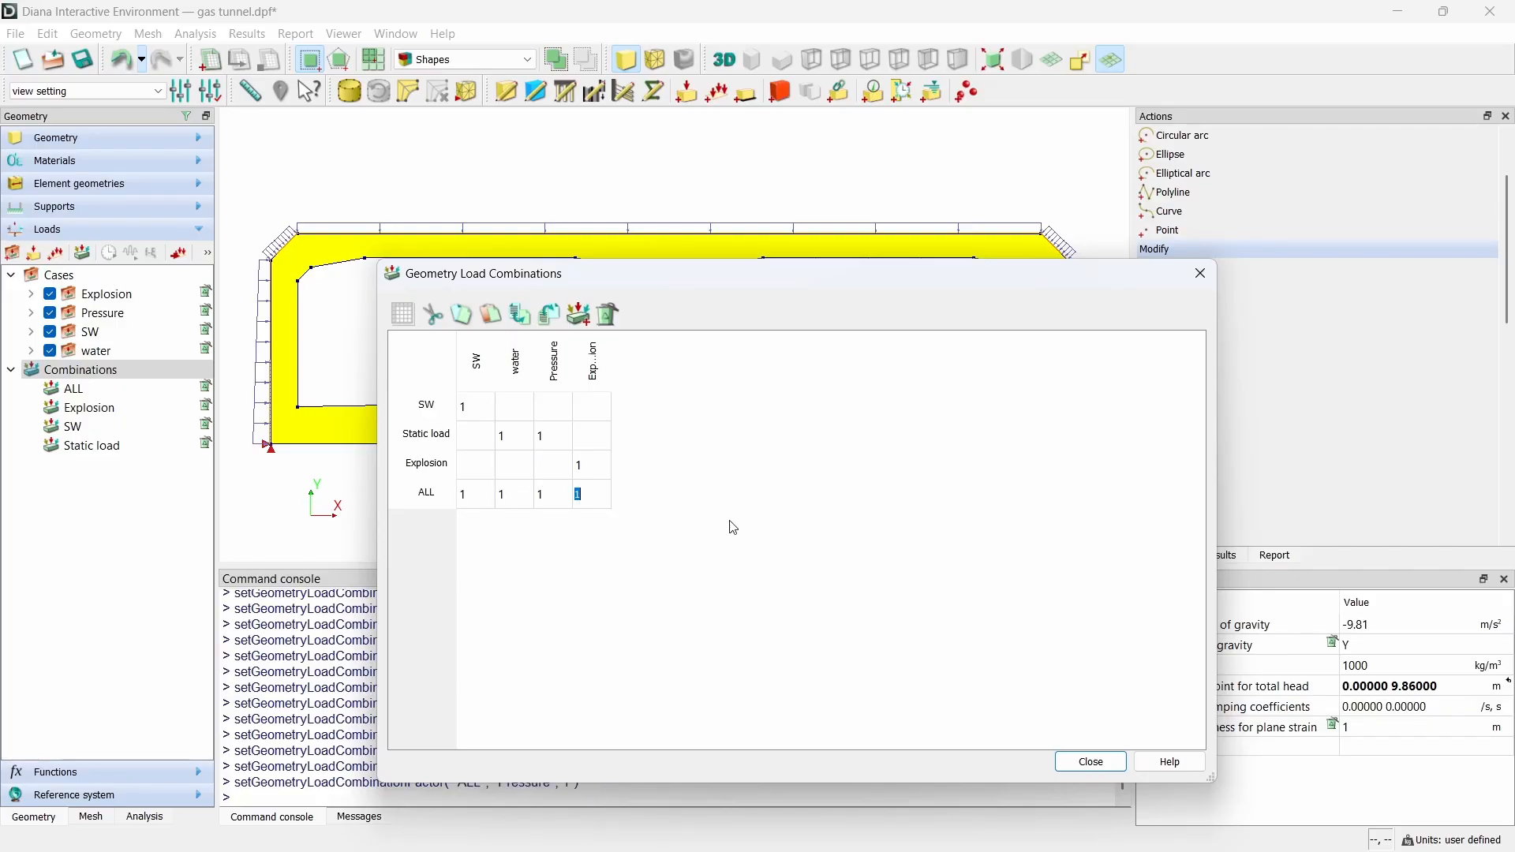
pyautogui.click(1094, 763)
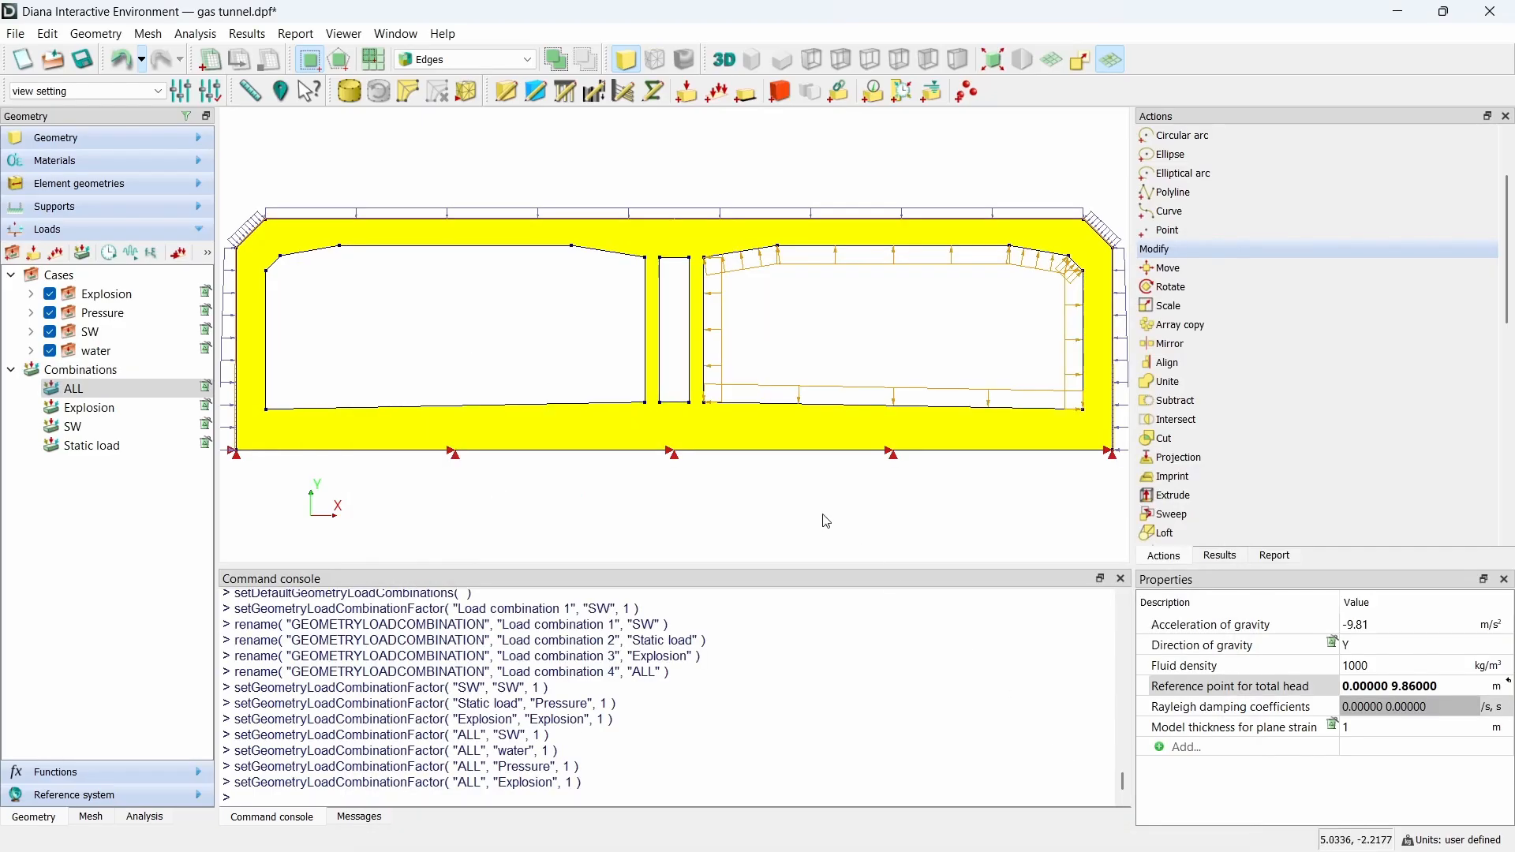
pyautogui.click(123, 412)
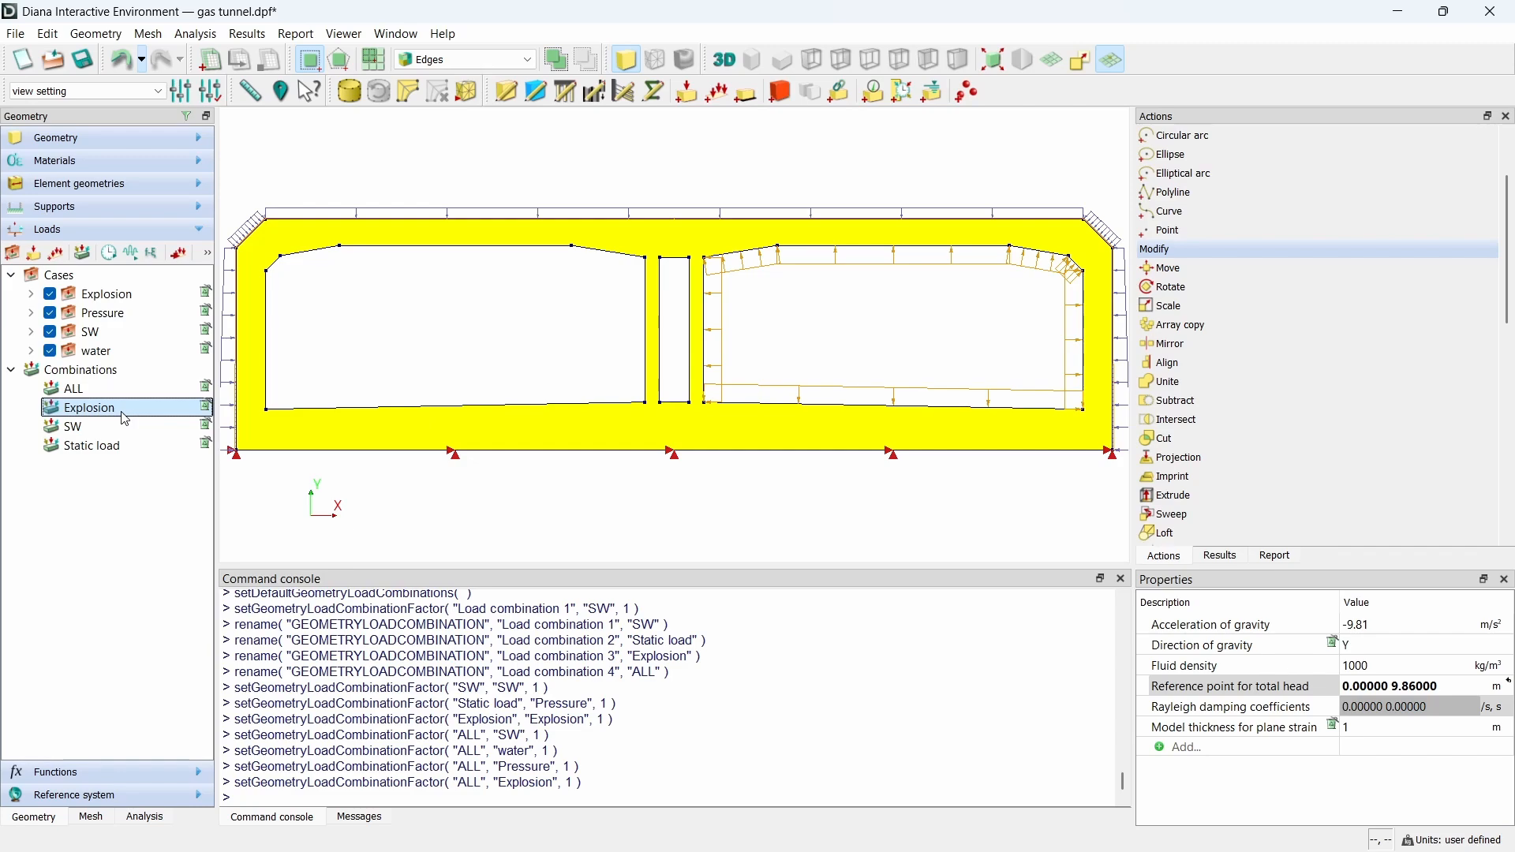
# Step: Define time dependent factors for the Explosion combination by pasting the time–factor table copied from the external source
pyautogui.click(110, 256)
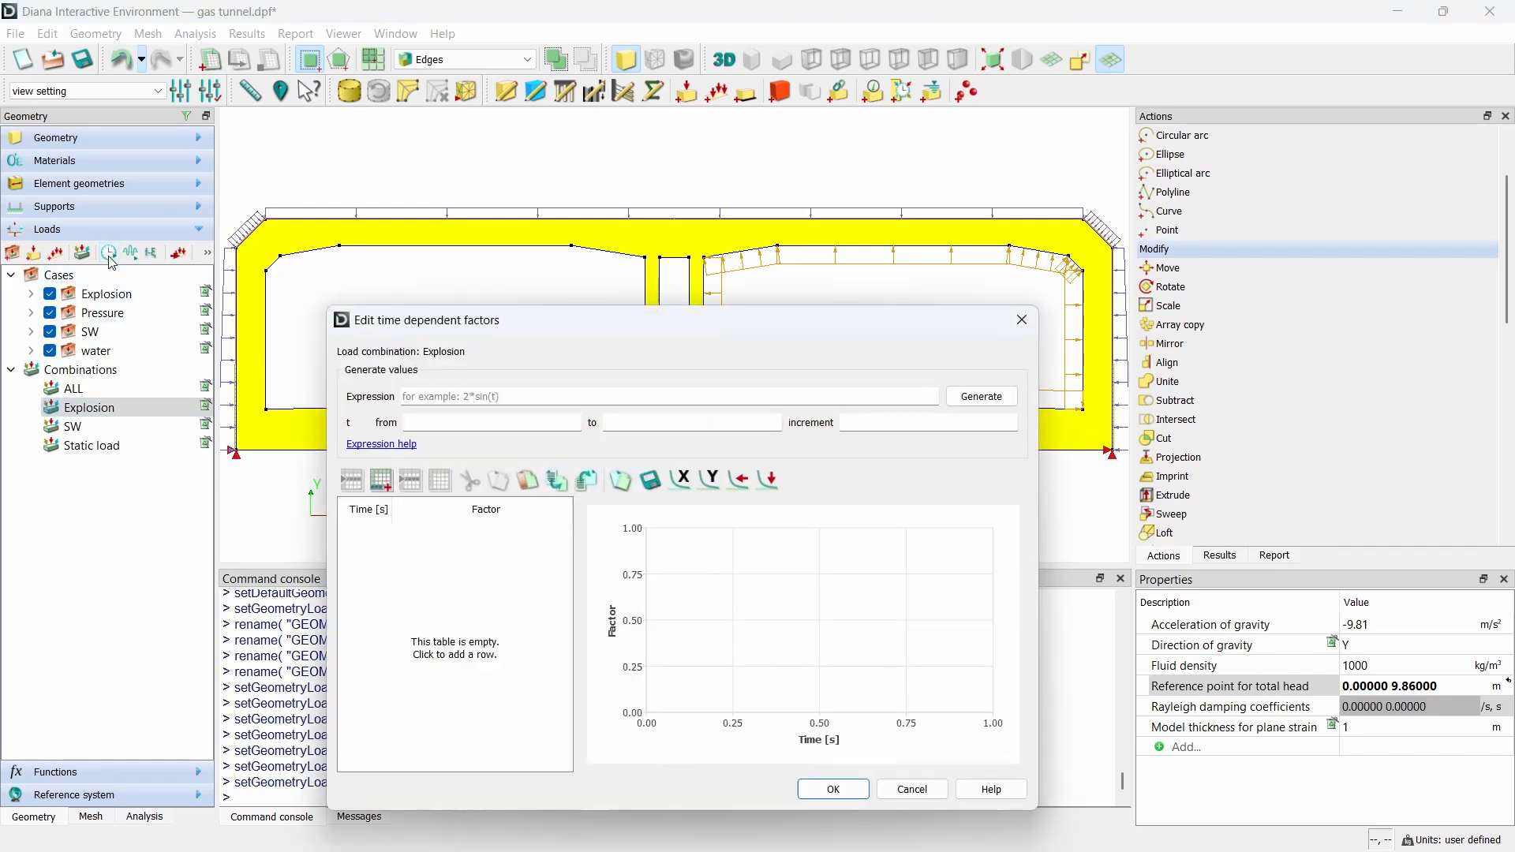
pyautogui.moveTo(612, 331); pyautogui.dragTo(627, 289)
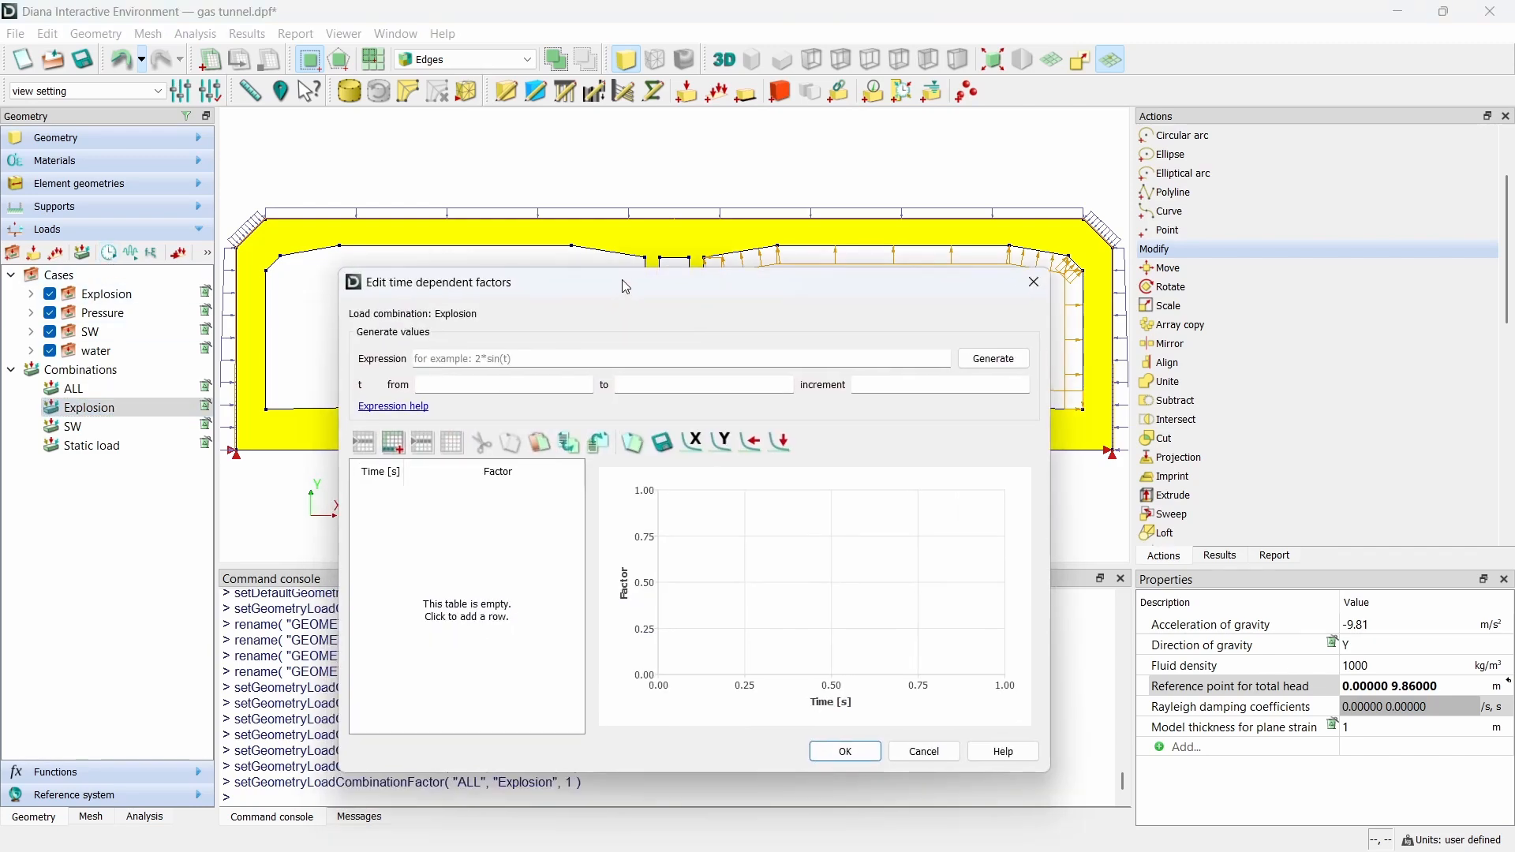
pyautogui.hotkey('alt', 'Tab')
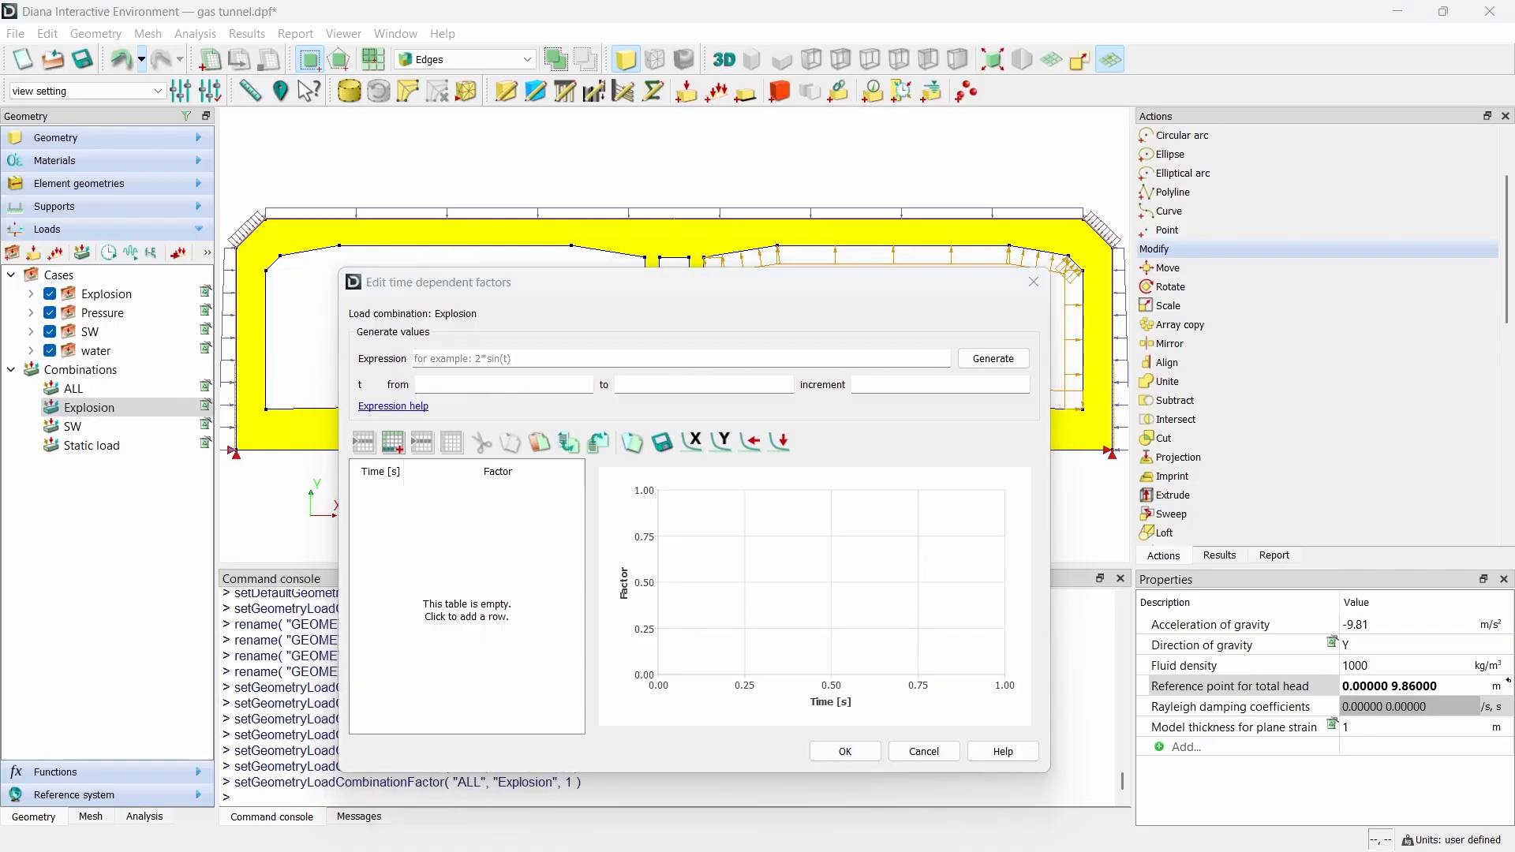
pyautogui.click(540, 444)
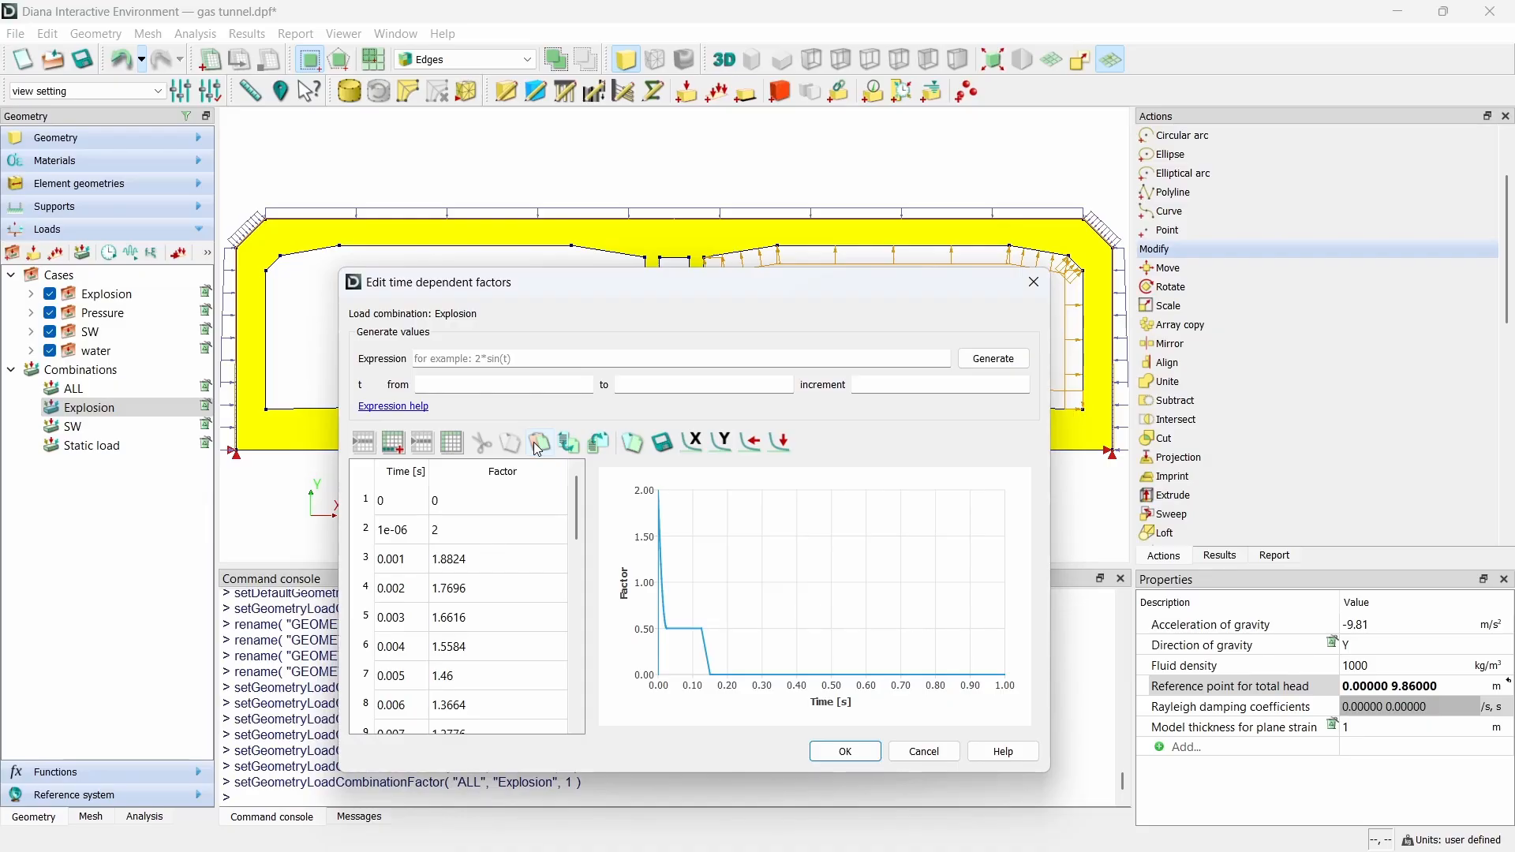
pyautogui.click(846, 752)
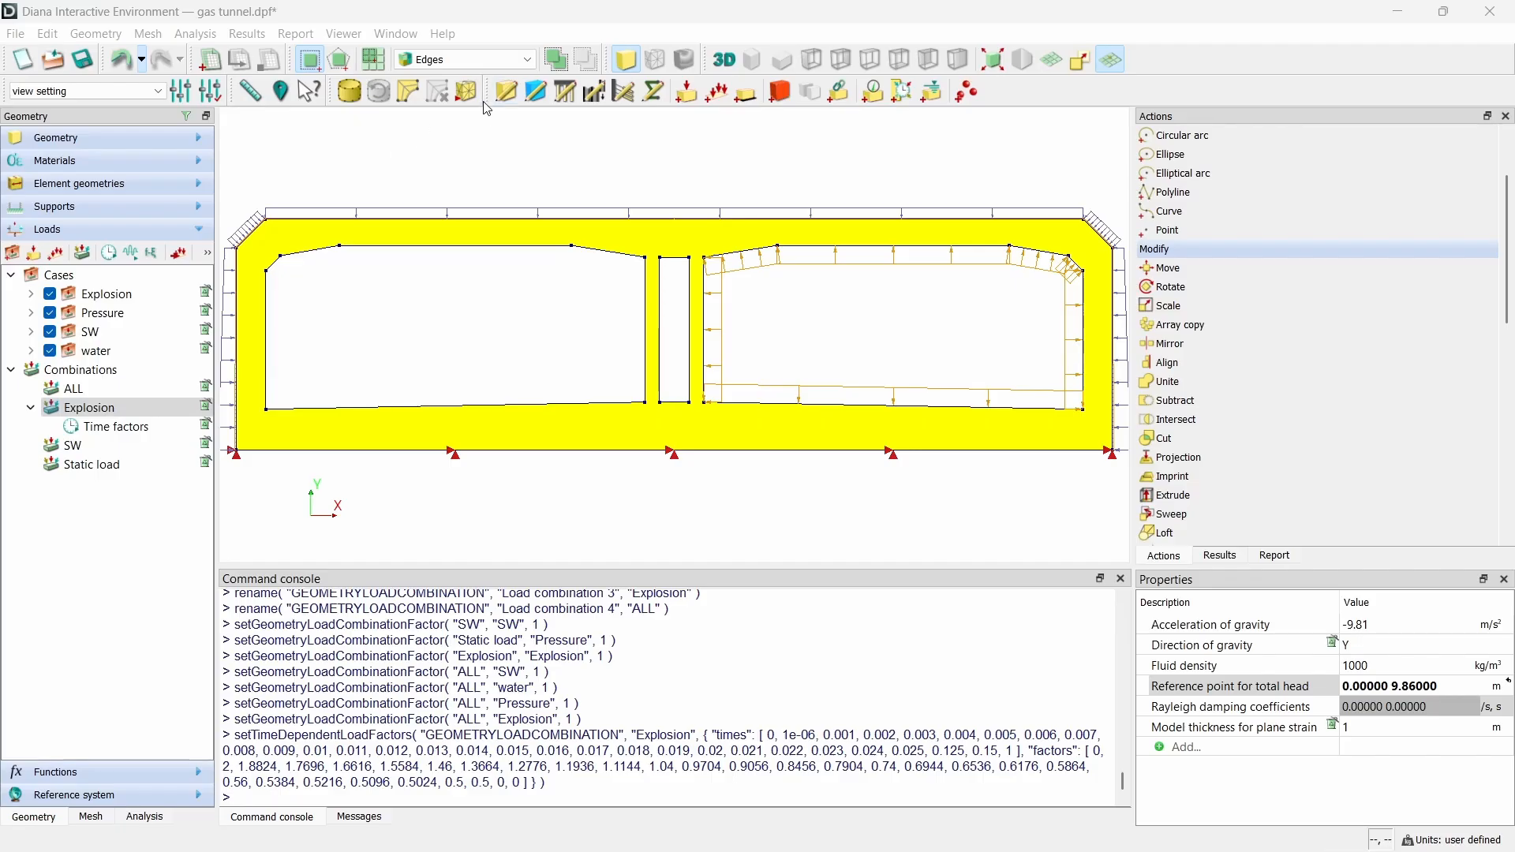
# Step: Set up mesh properties for the tunnel shape, seeded by element size with a desired size of 0.3 m
pyautogui.click(350, 90)
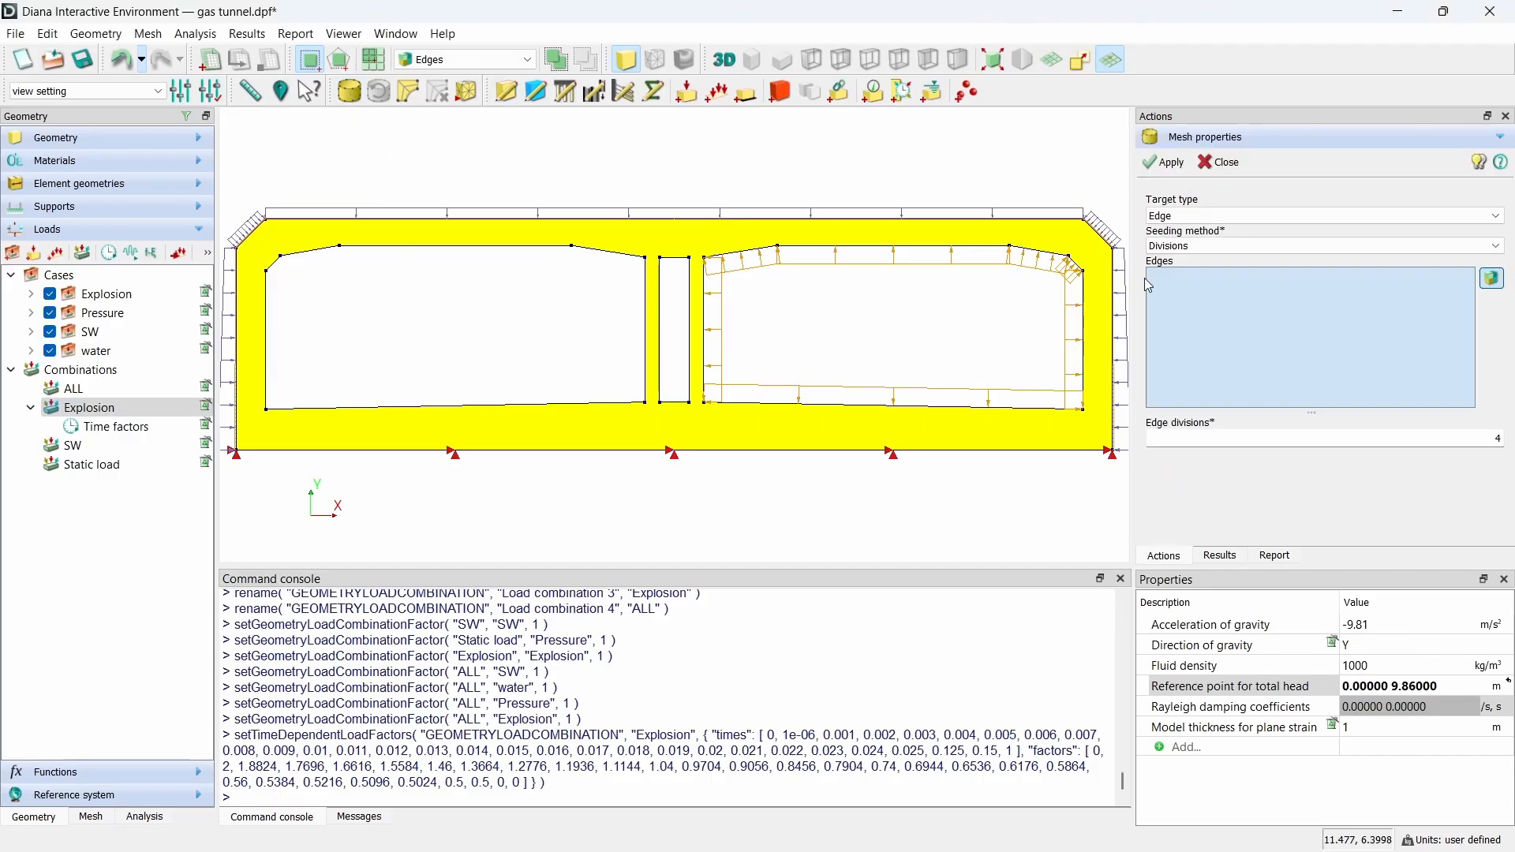
pyautogui.click(1231, 216)
pyautogui.click(1240, 237)
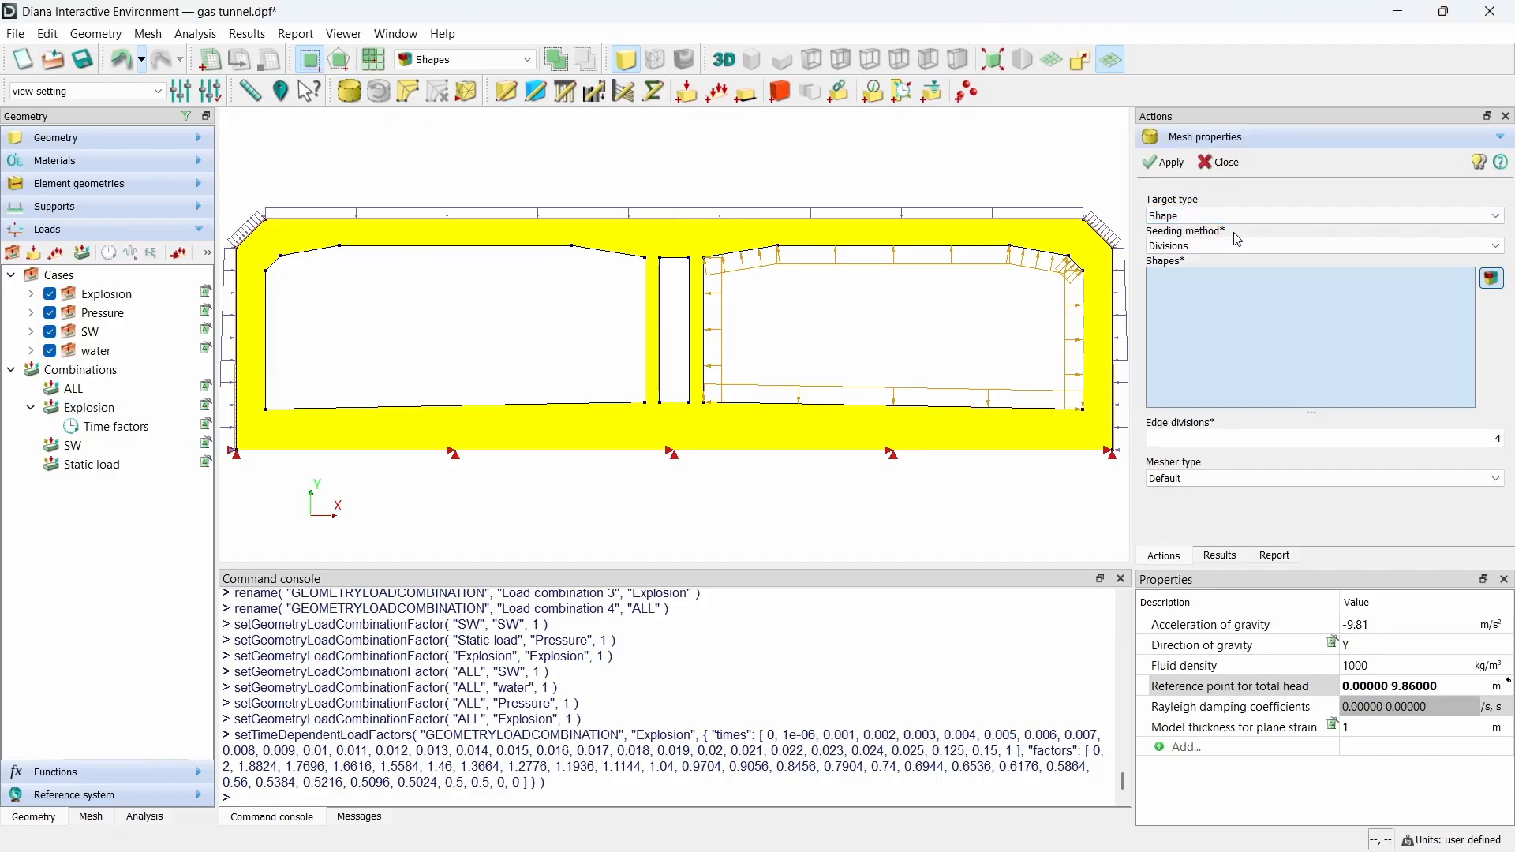
pyautogui.click(1239, 244)
pyautogui.click(1227, 291)
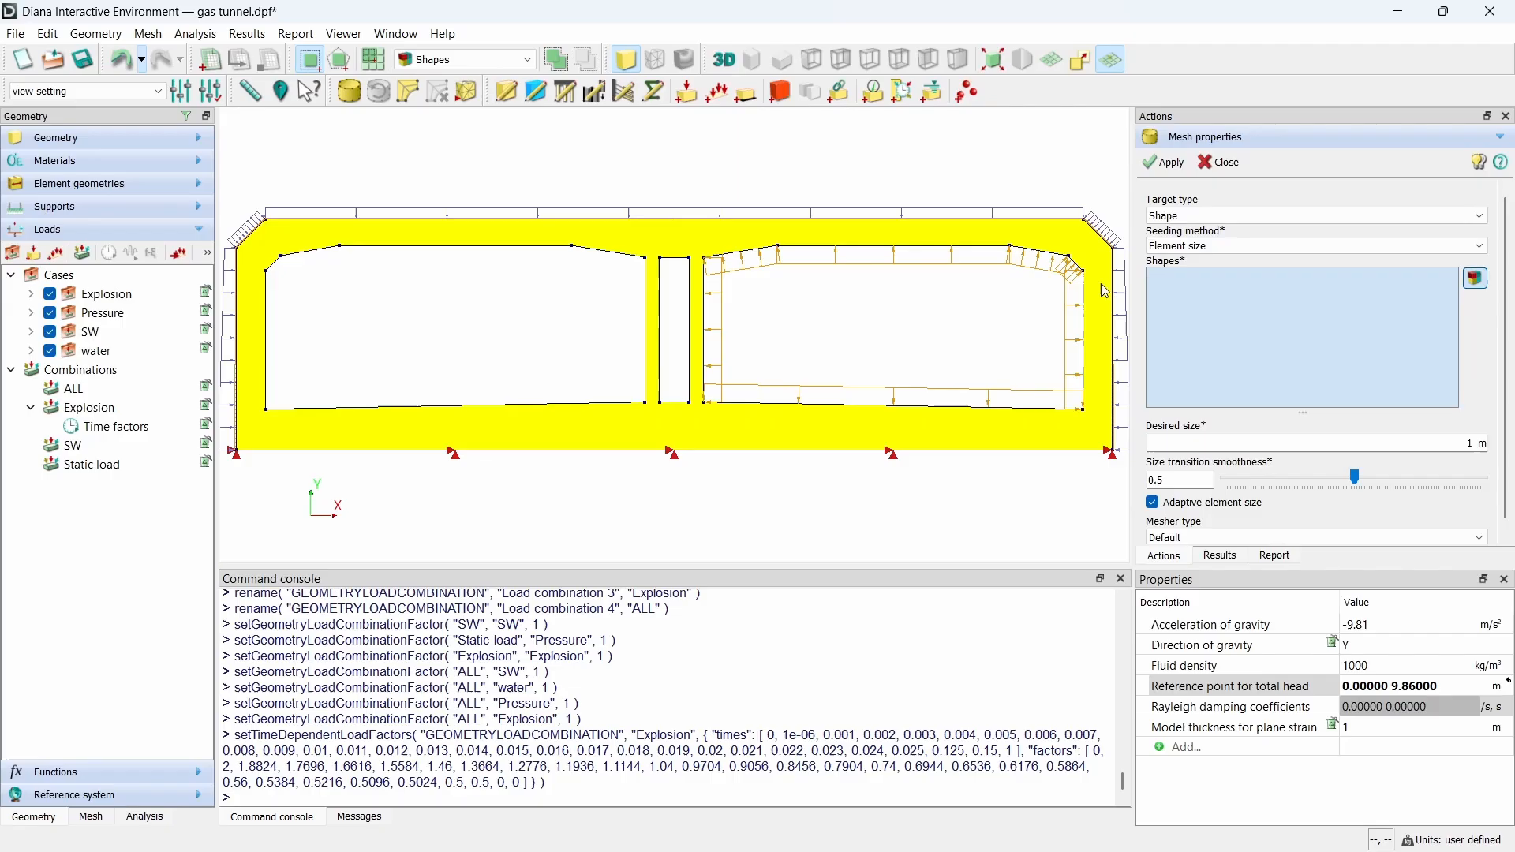
pyautogui.click(810, 235)
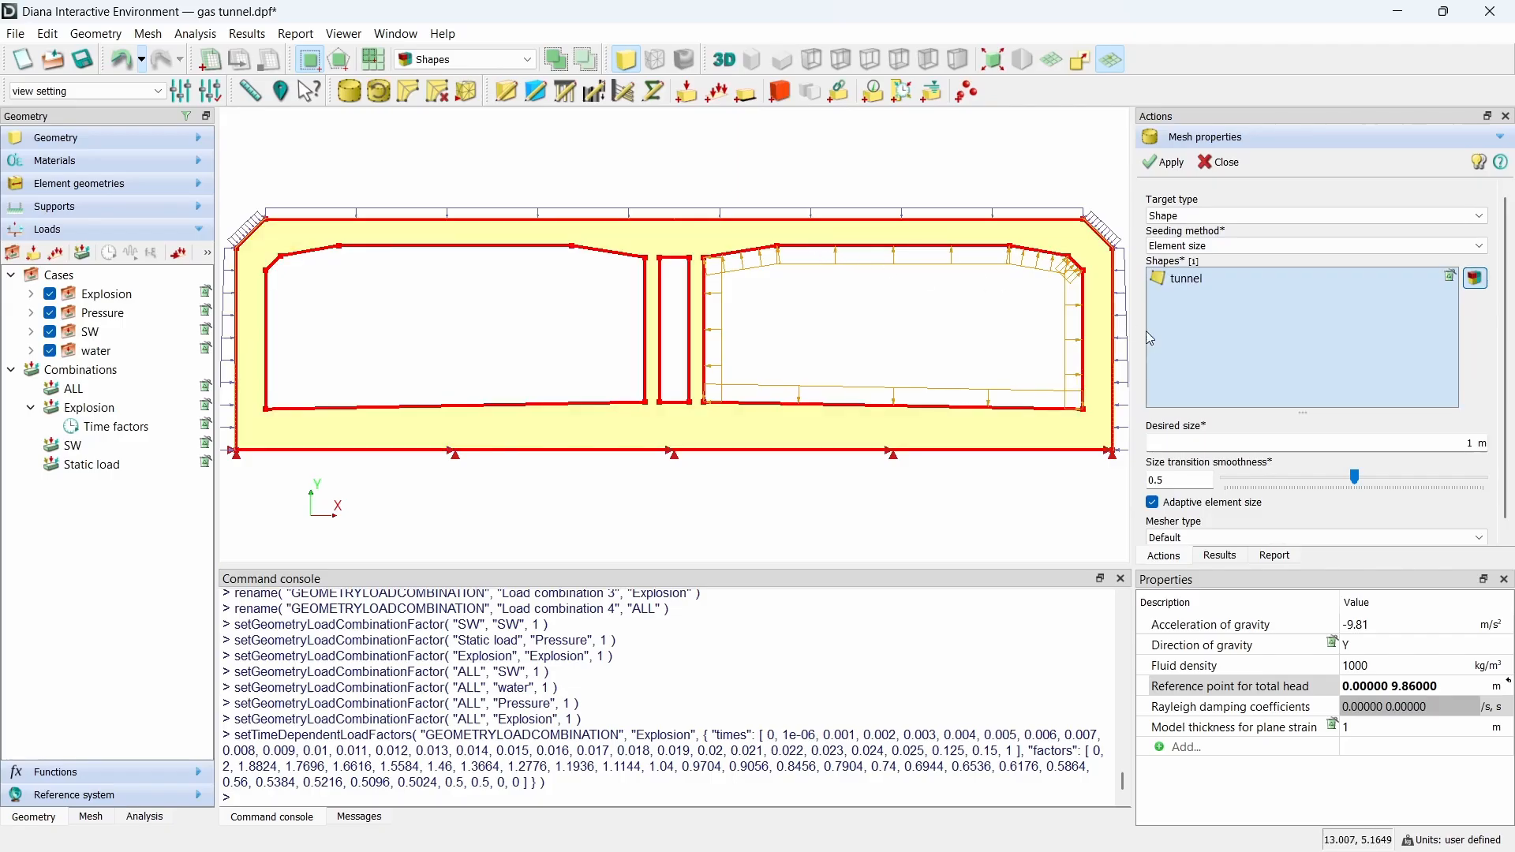
pyautogui.click(1483, 443)
pyautogui.write('0.3')
pyautogui.press('Return')
# Step: Set the tunnel's mesher type to Hexa/Quad and apply the mesh properties
pyautogui.scroll(-1, 1478, 435)
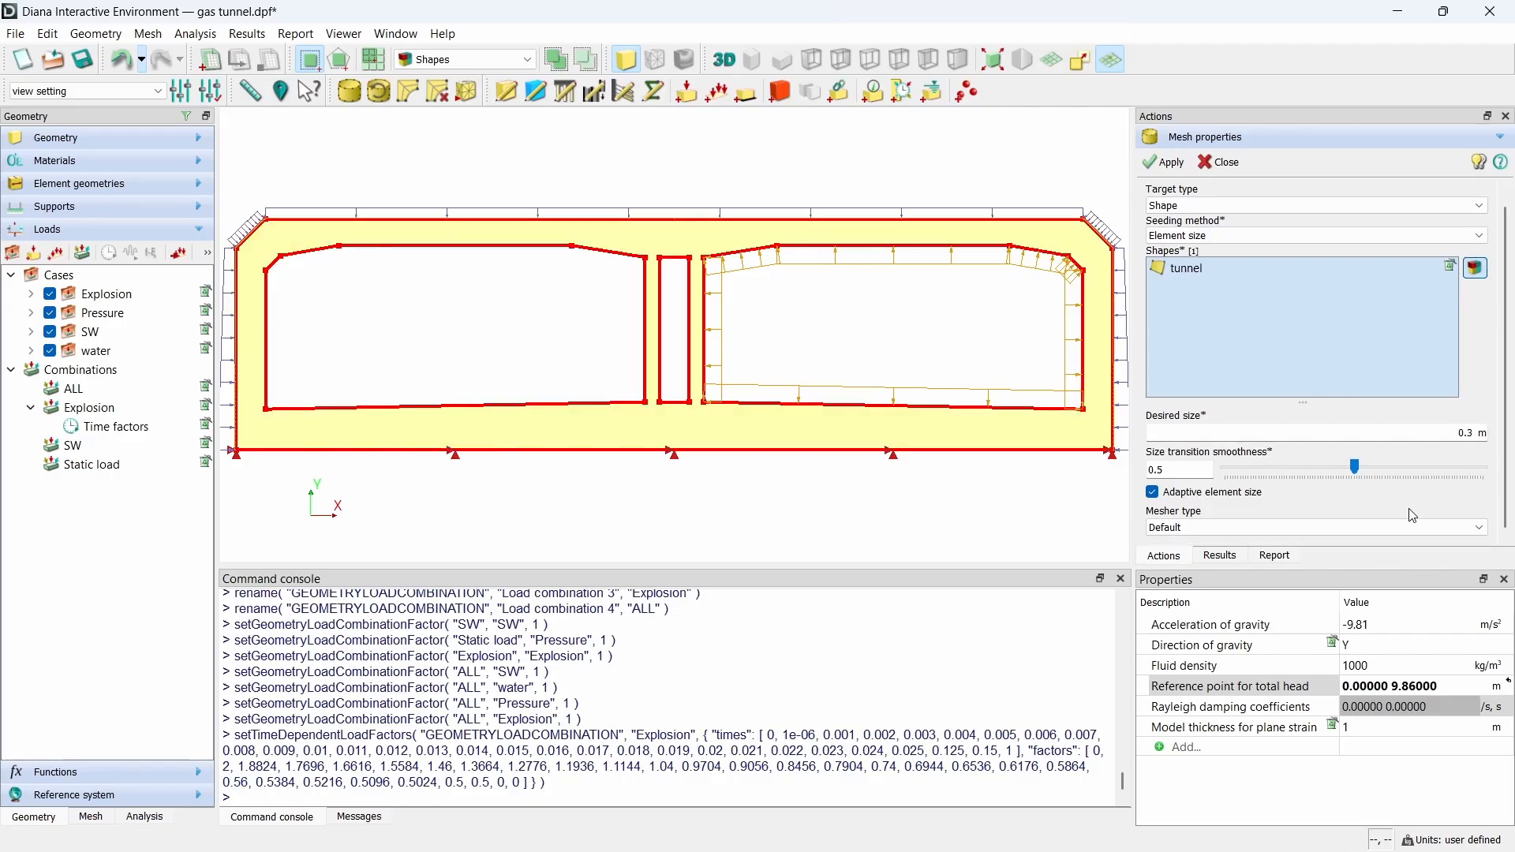
pyautogui.click(1399, 528)
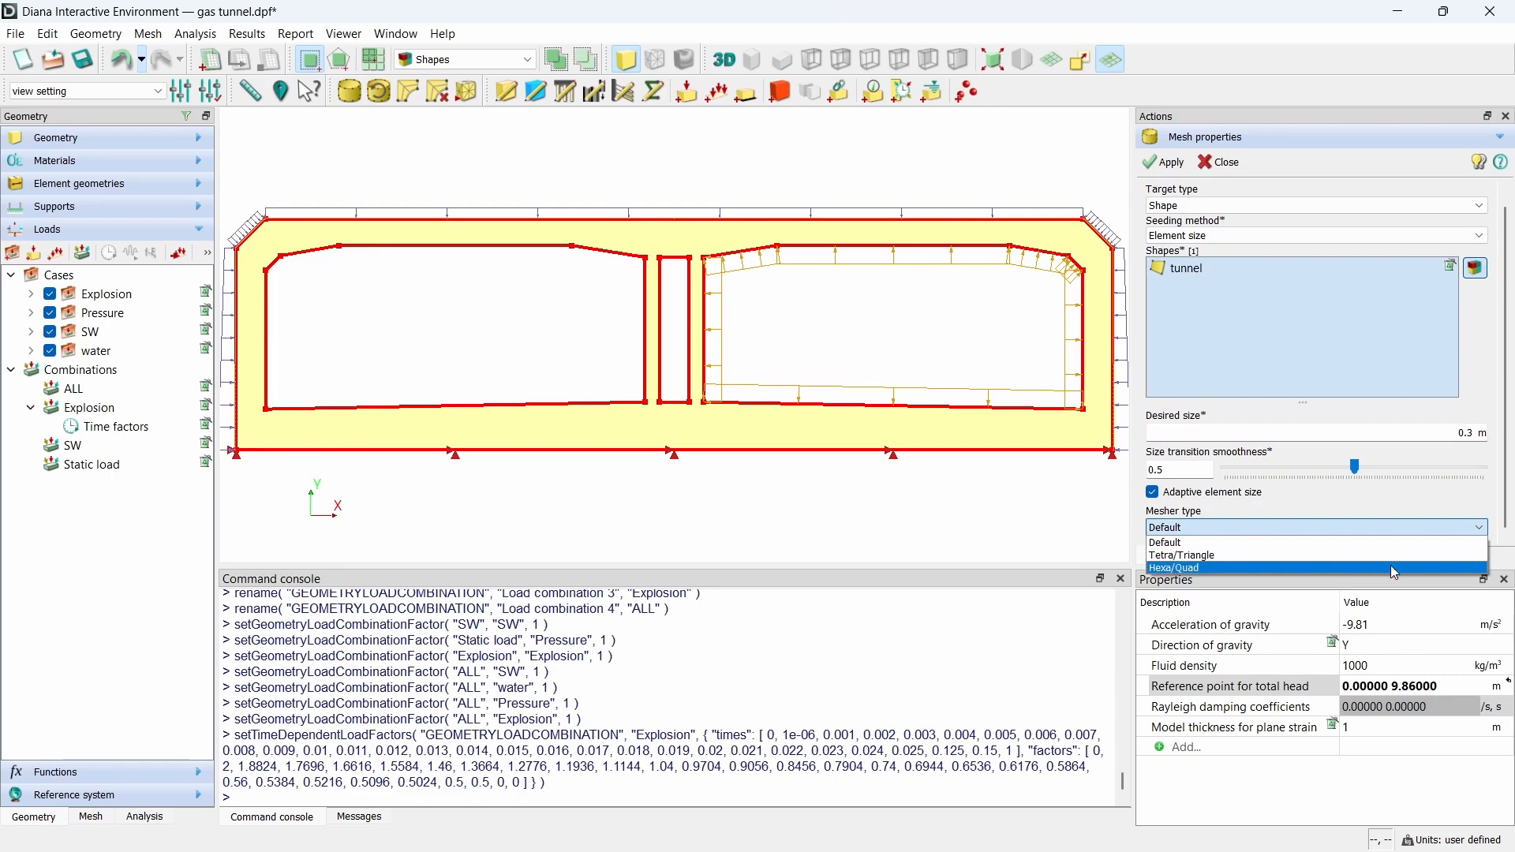
pyautogui.click(1391, 565)
pyautogui.click(1165, 163)
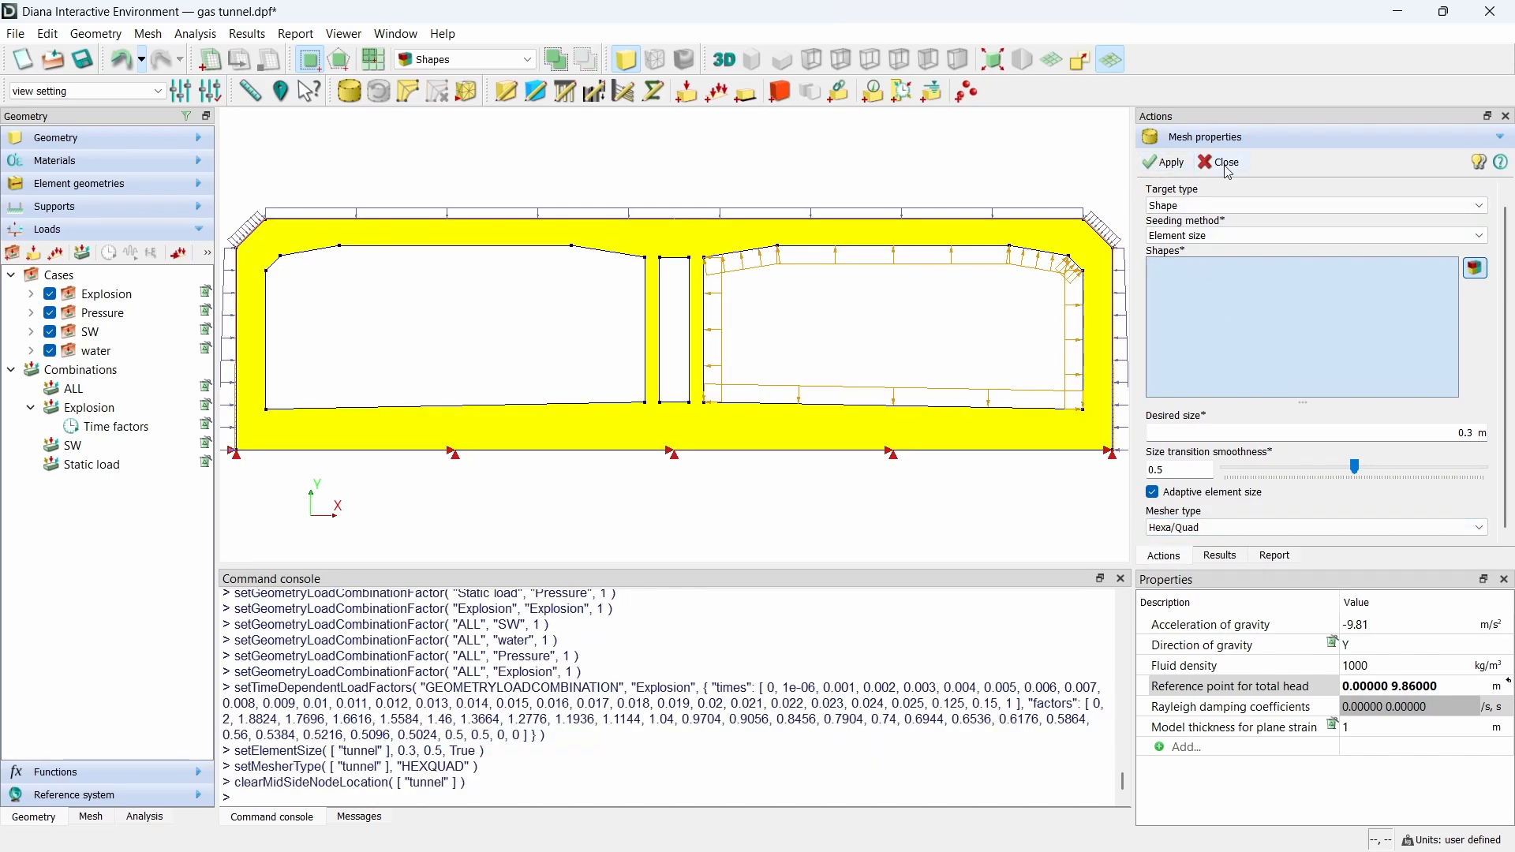
pyautogui.click(1228, 164)
# Step: Generate the mesh and display the load cases on the meshed tunnel
pyautogui.click(459, 96)
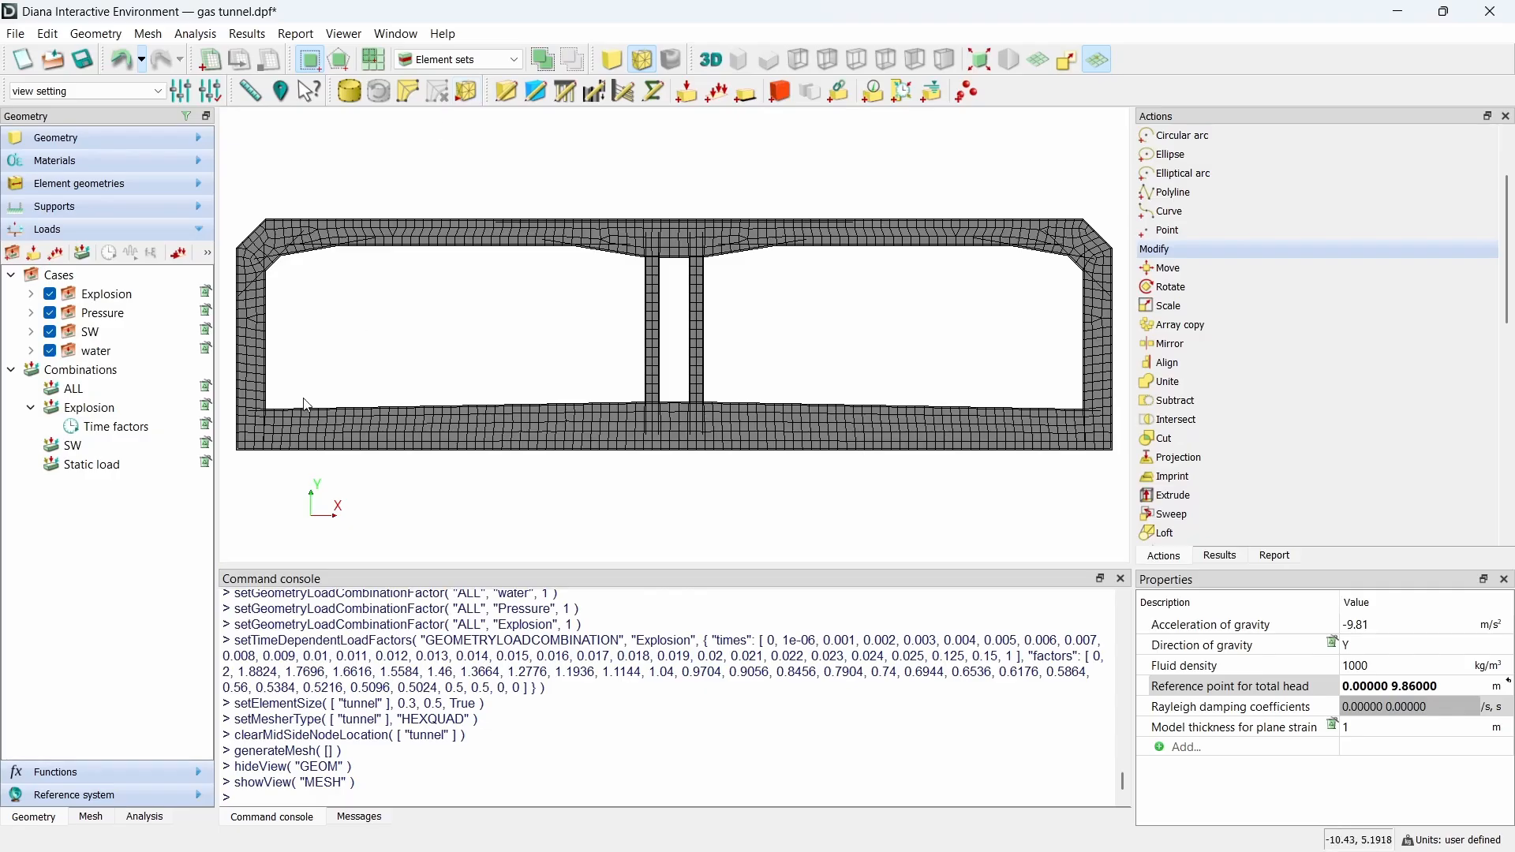
pyautogui.click(93, 816)
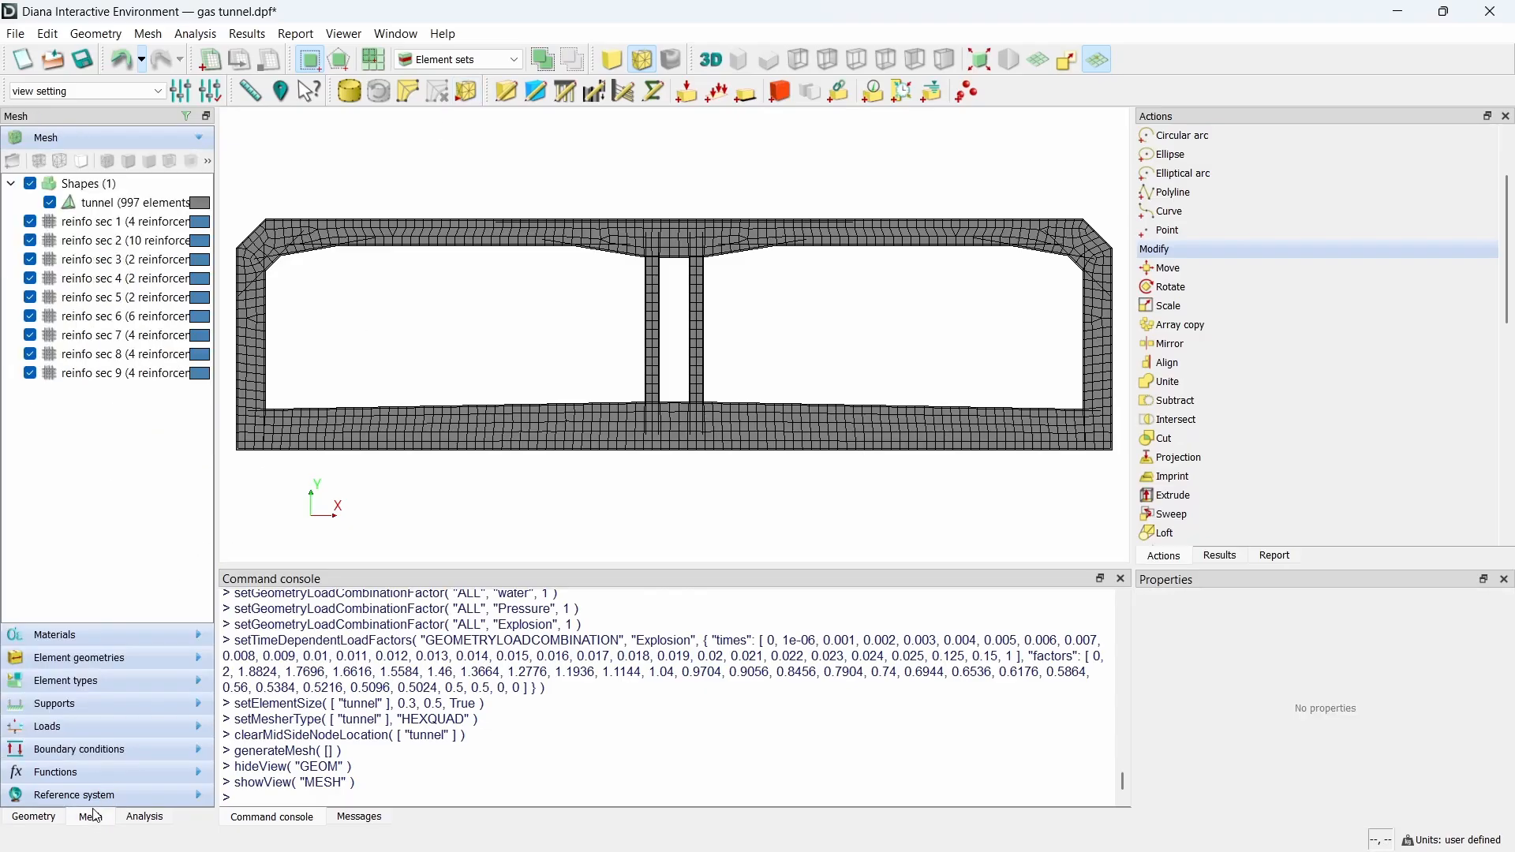
pyautogui.click(106, 726)
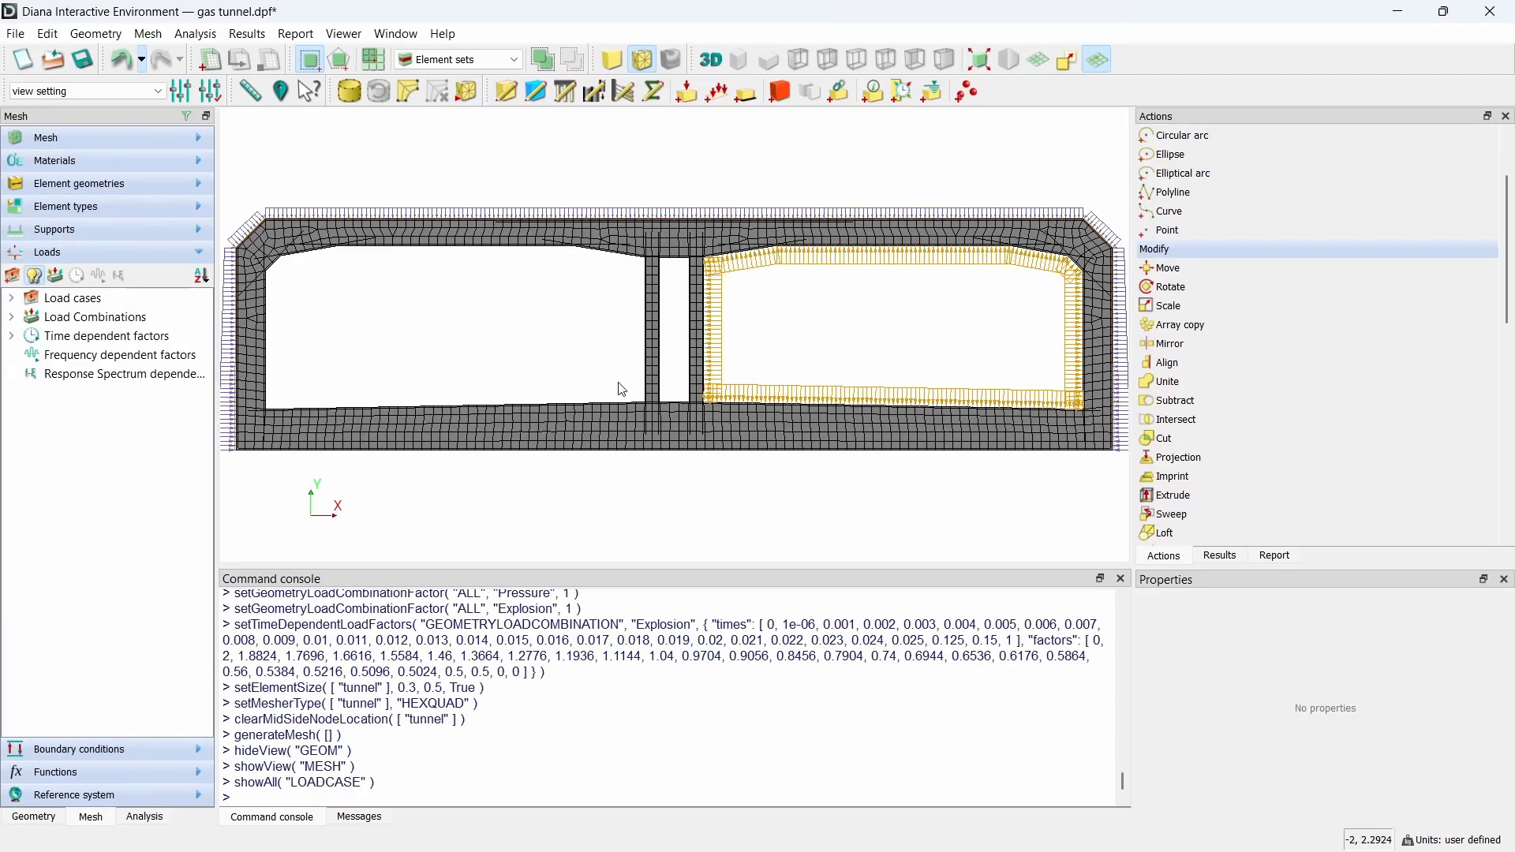
pyautogui.scroll(-1, 622, 389)
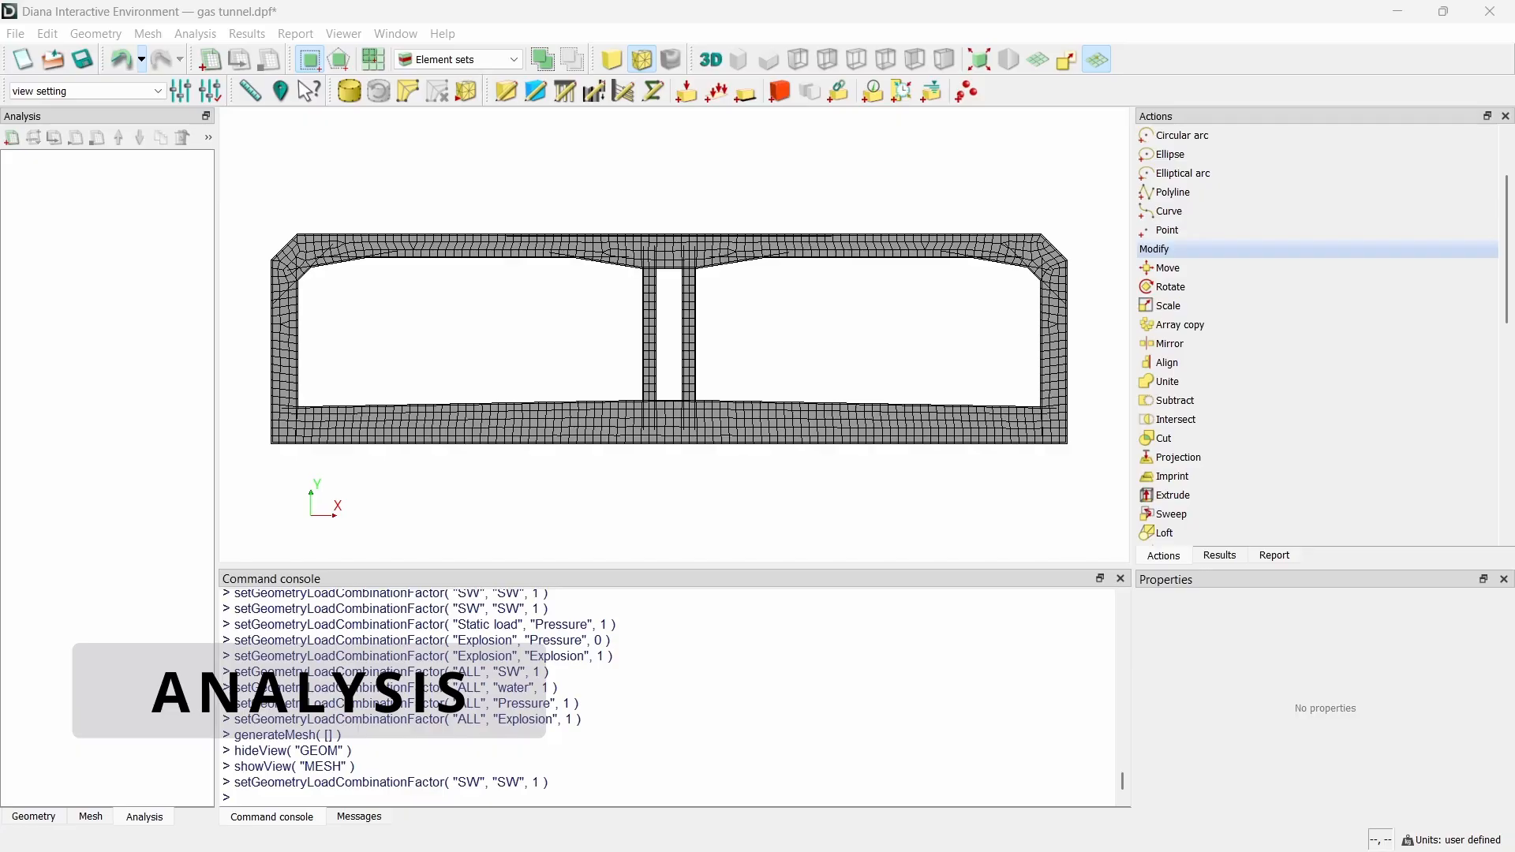
# Step: Add a new analysis and name it Linear static
pyautogui.click(12, 137)
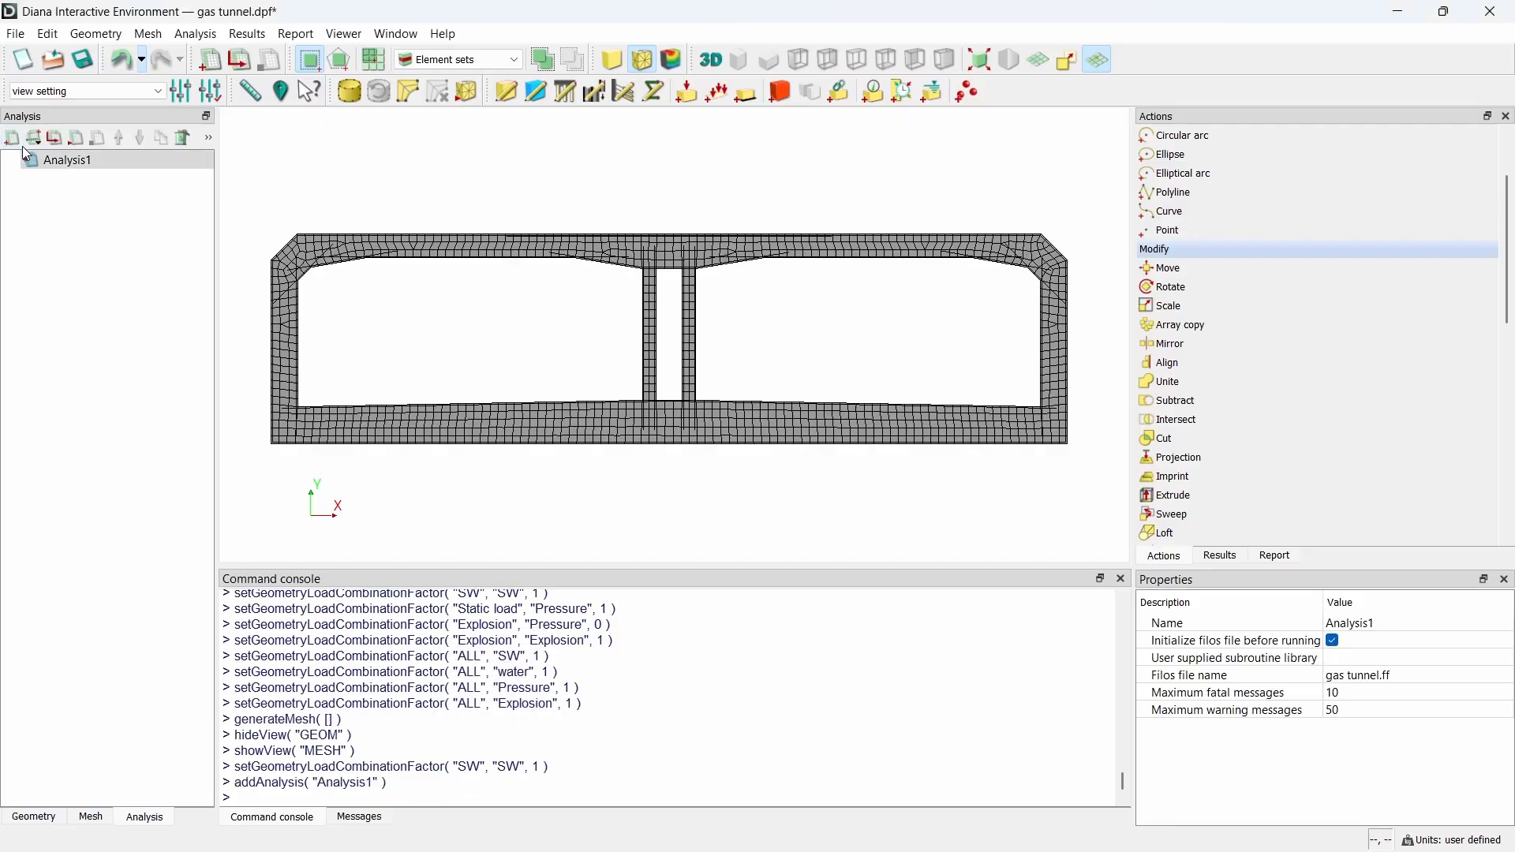
pyautogui.rightClick(96, 167)
pyautogui.click(176, 252)
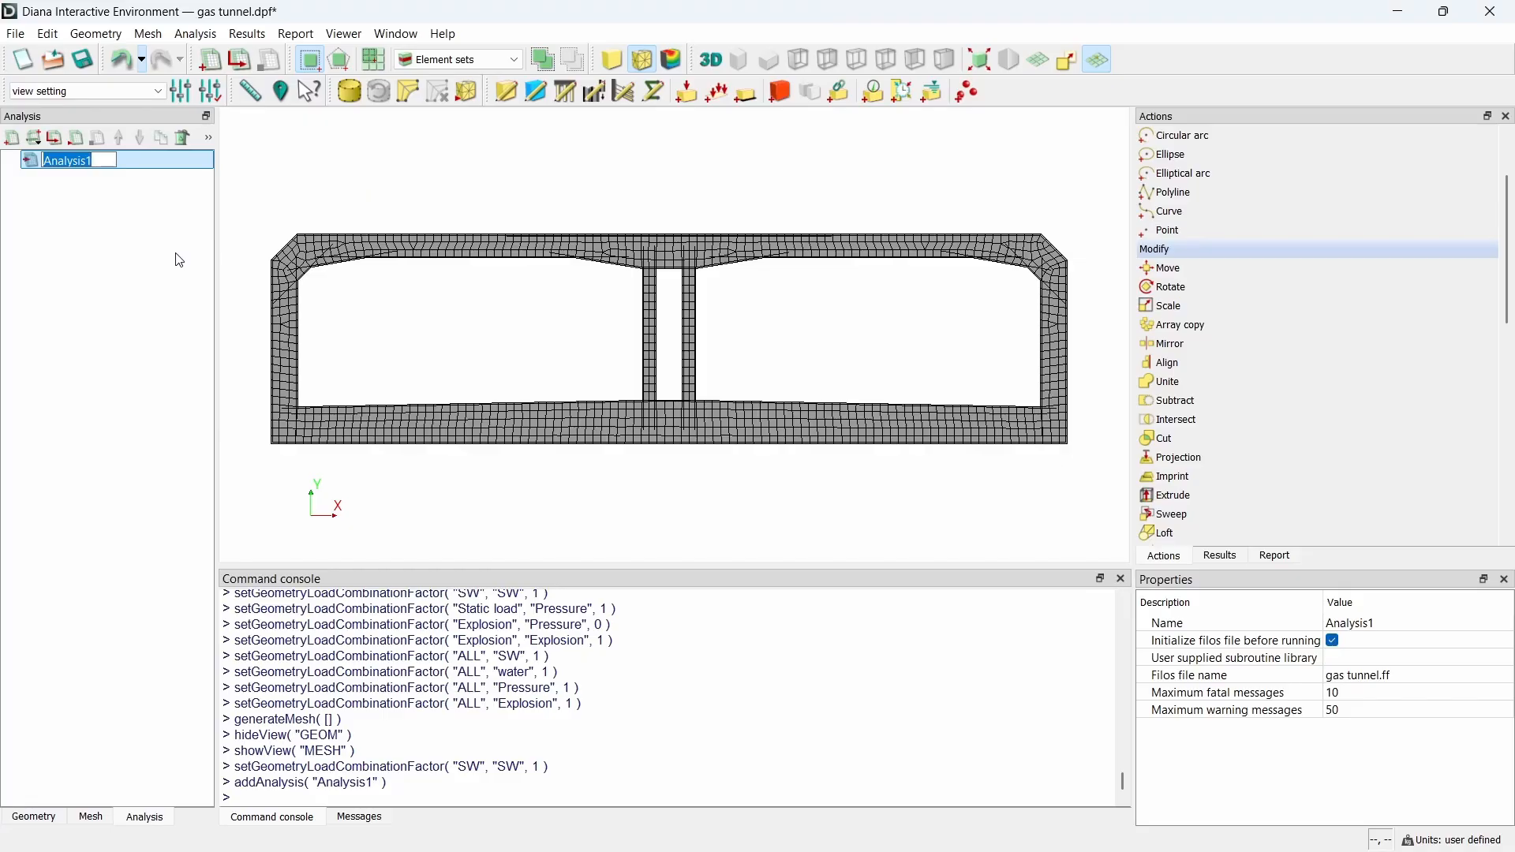
pyautogui.write('Linear static')
pyautogui.press('Return')
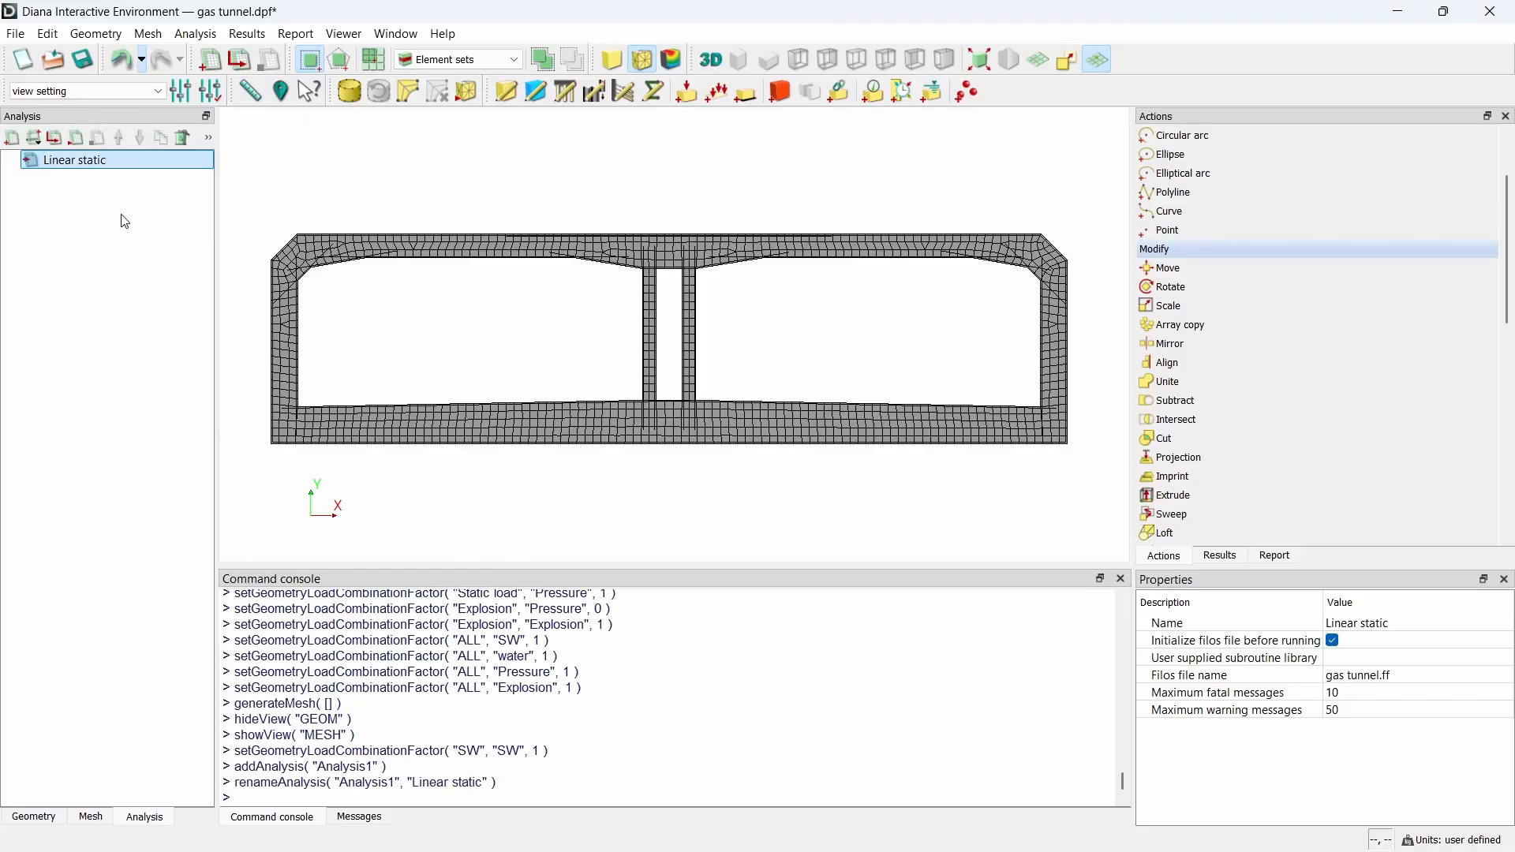
# Step: Add a Structural linear static command to the Linear static analysis
pyautogui.rightClick(111, 165)
pyautogui.moveTo(145, 182)
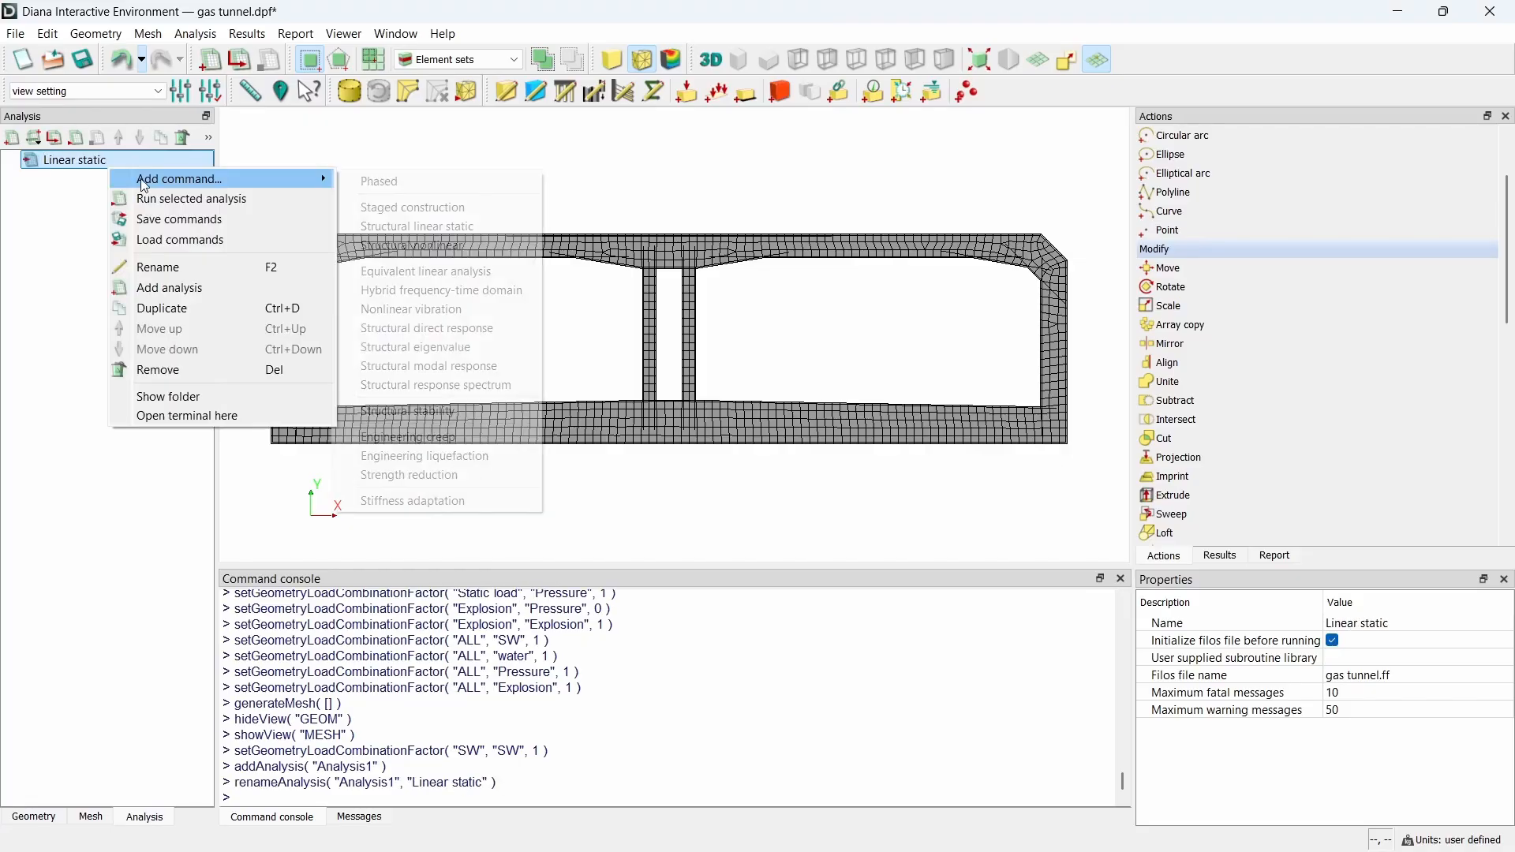
pyautogui.click(367, 227)
pyautogui.click(32, 183)
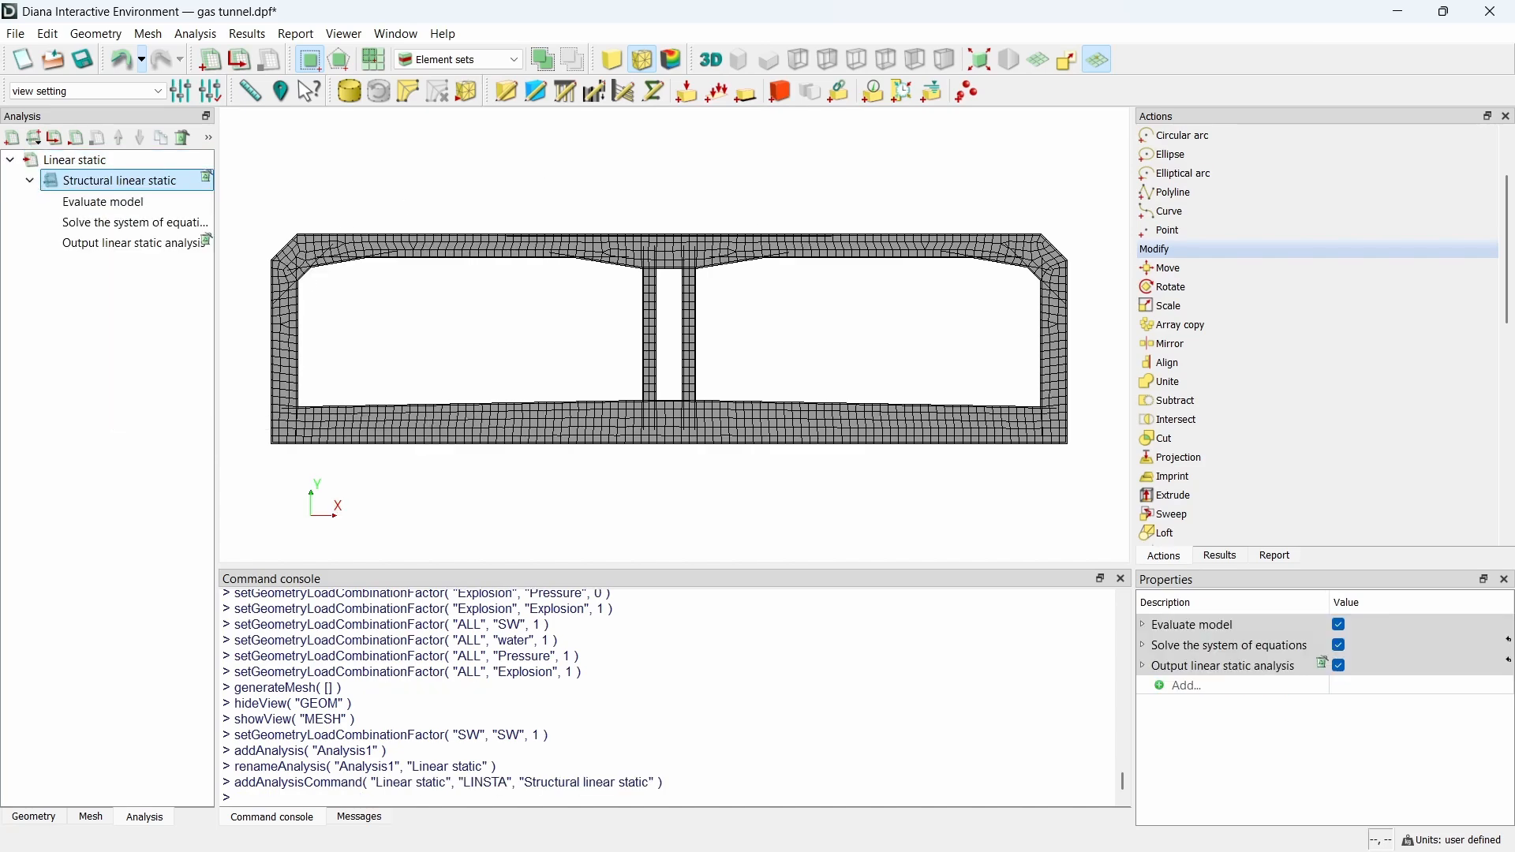
# Step: Switch the linear static output to a user selection of results and add total global translational displacements
pyautogui.doubleClick(94, 244)
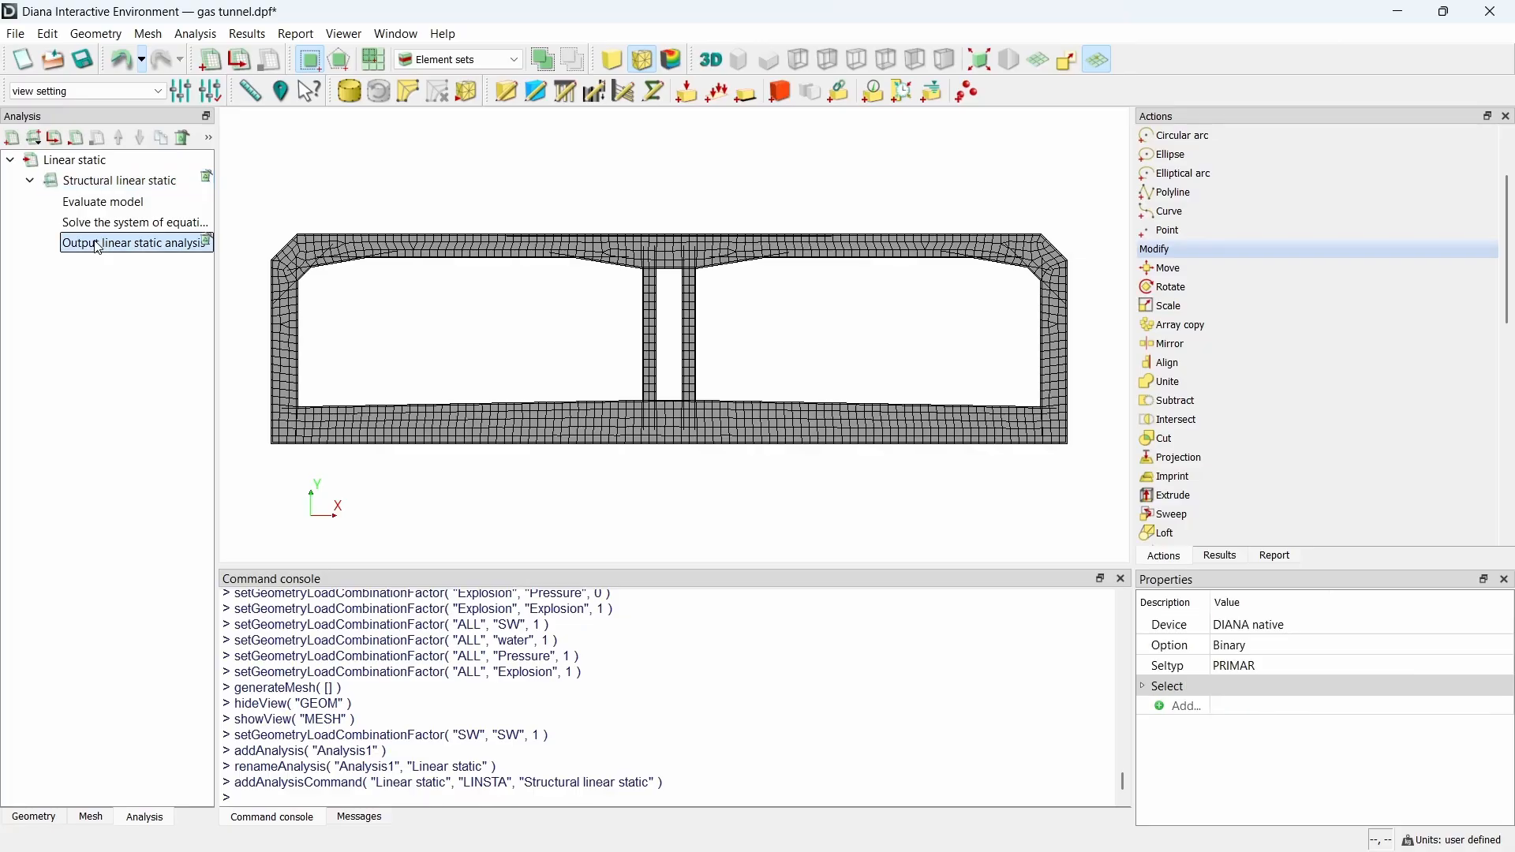
pyautogui.click(1064, 670)
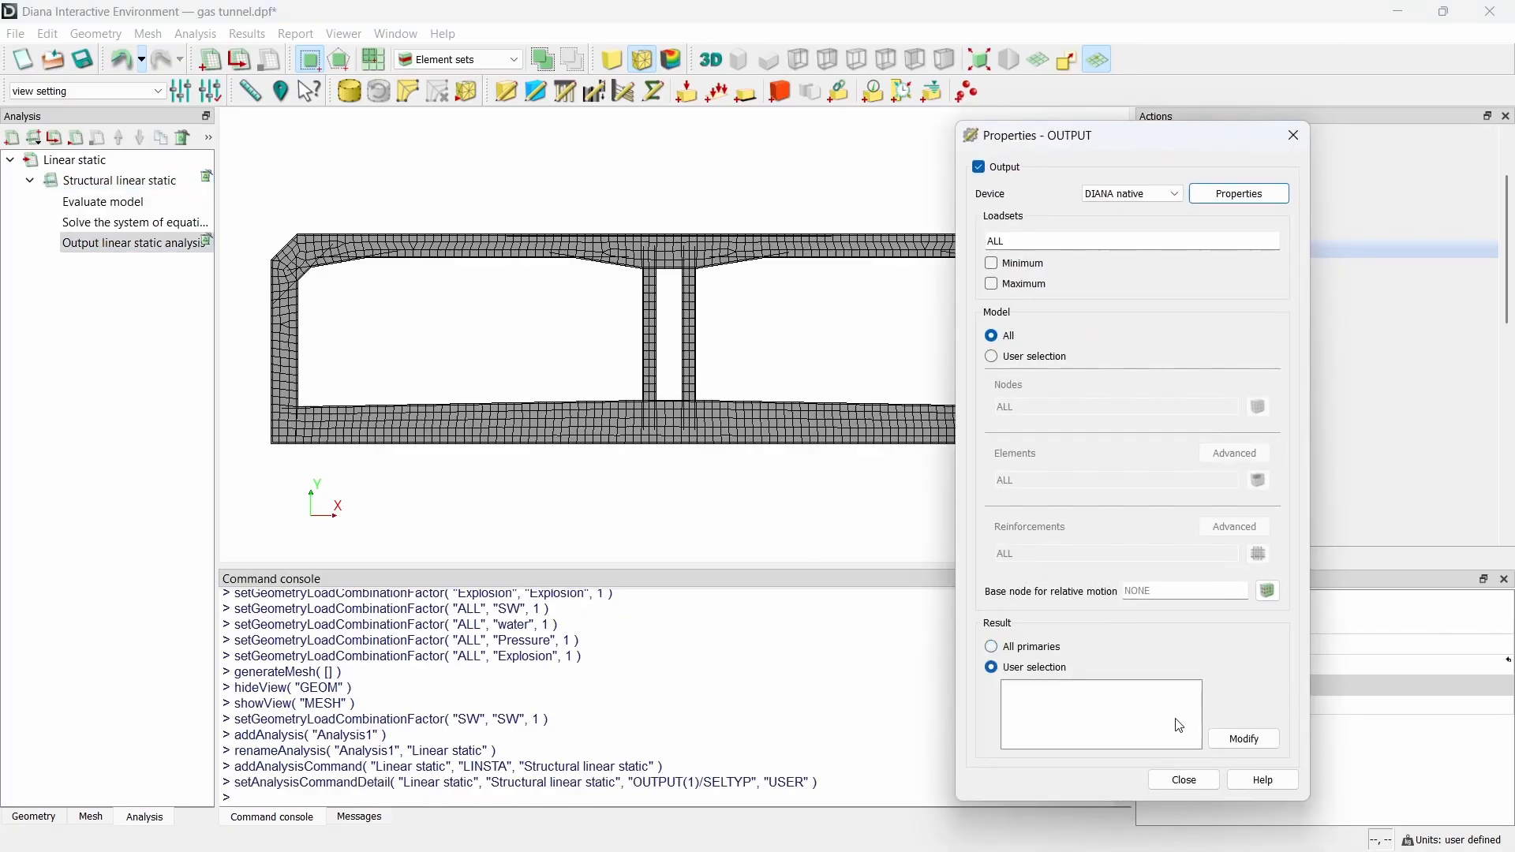
pyautogui.click(1235, 737)
pyautogui.click(1026, 212)
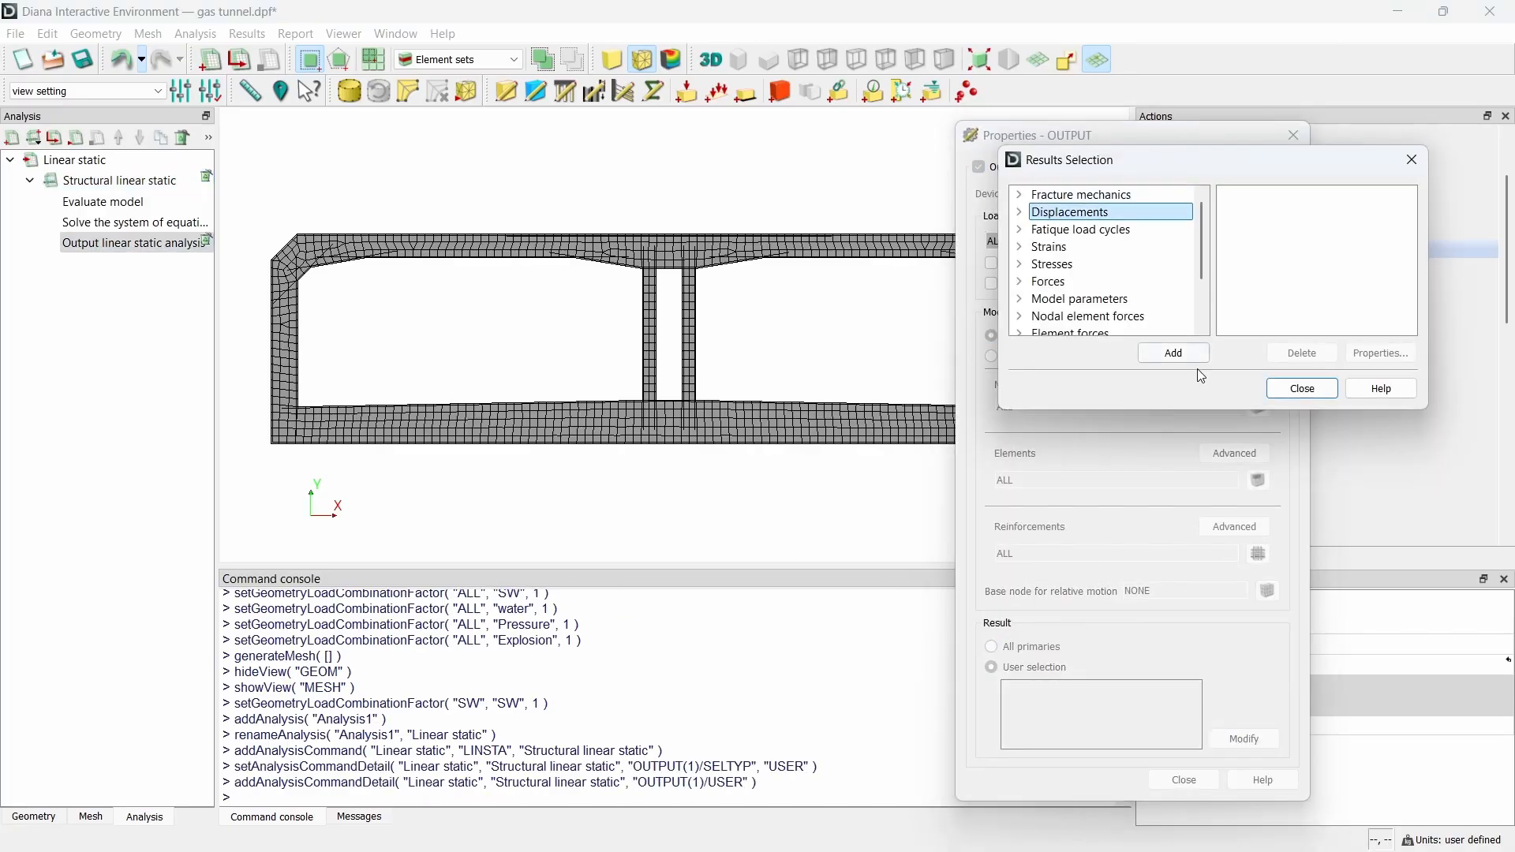
pyautogui.click(1190, 357)
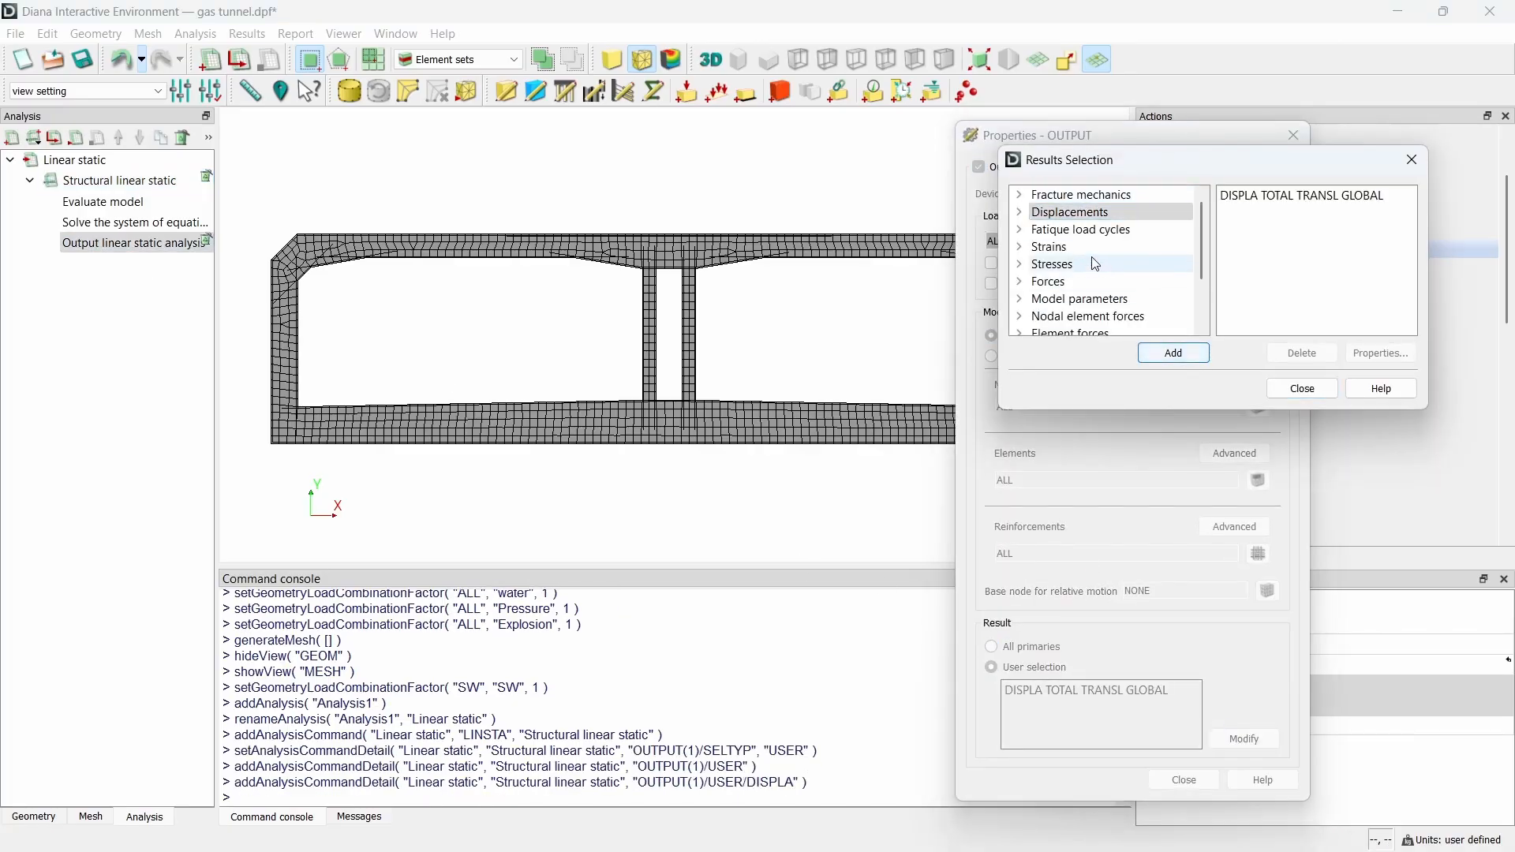
# Step: Add the global translational reaction forces and external forces to the selected output results
pyautogui.click(1046, 283)
pyautogui.click(1173, 353)
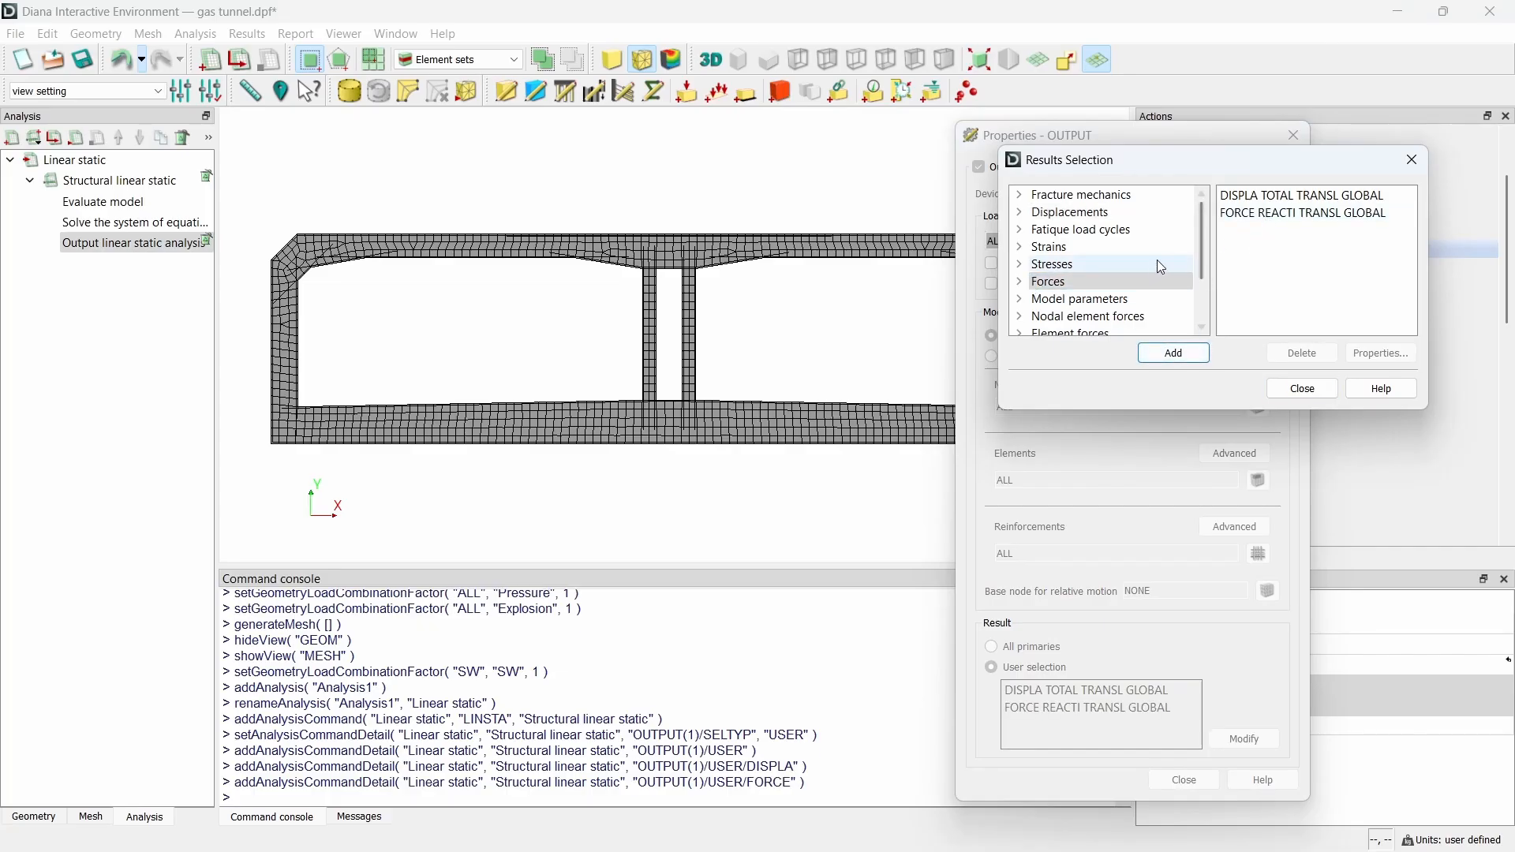
pyautogui.click(1119, 282)
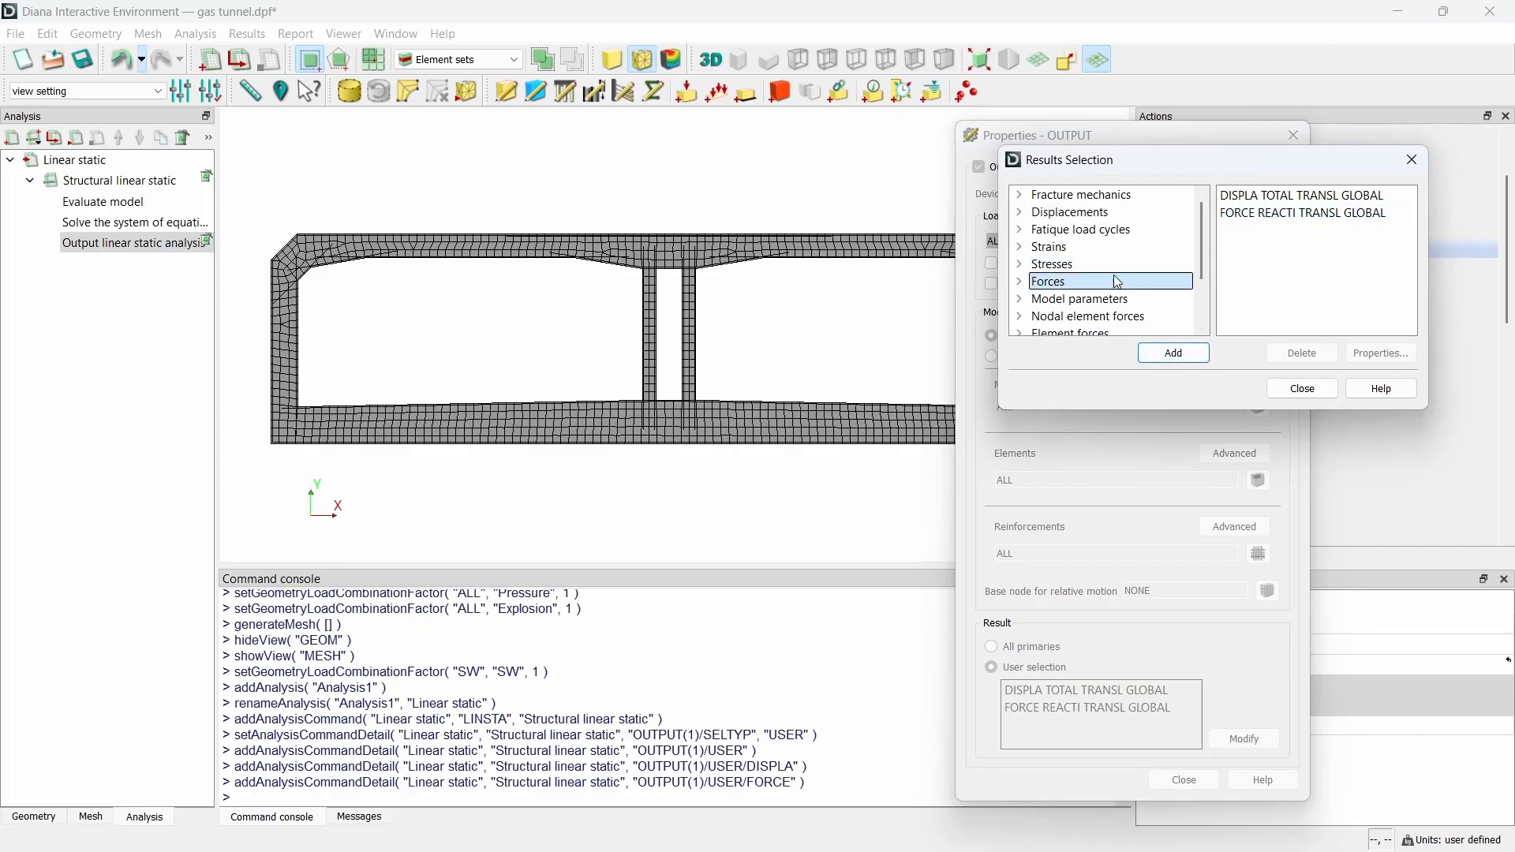
pyautogui.click(1019, 282)
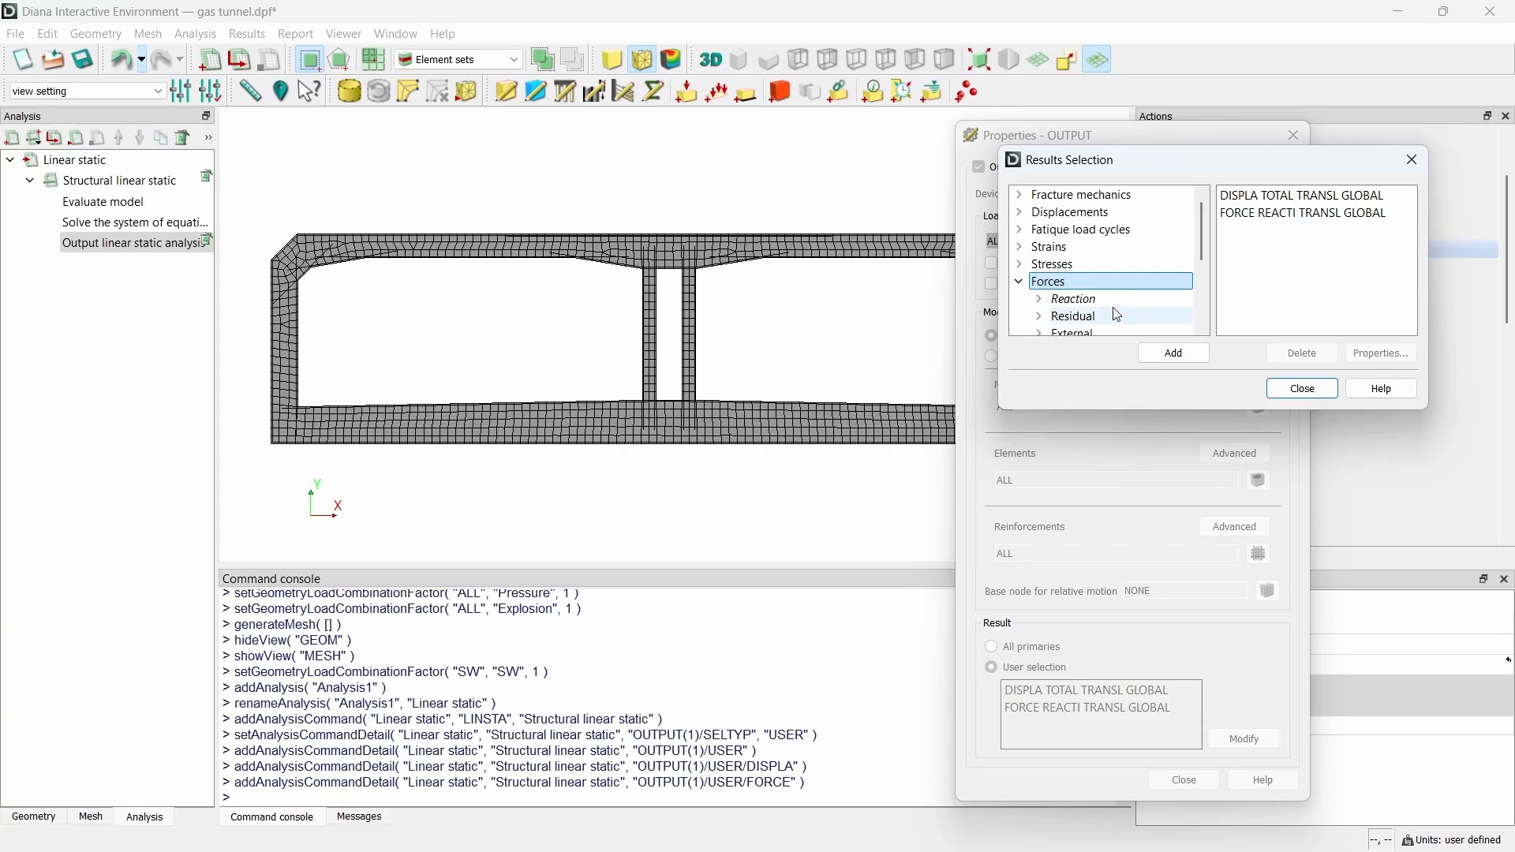
pyautogui.click(1110, 331)
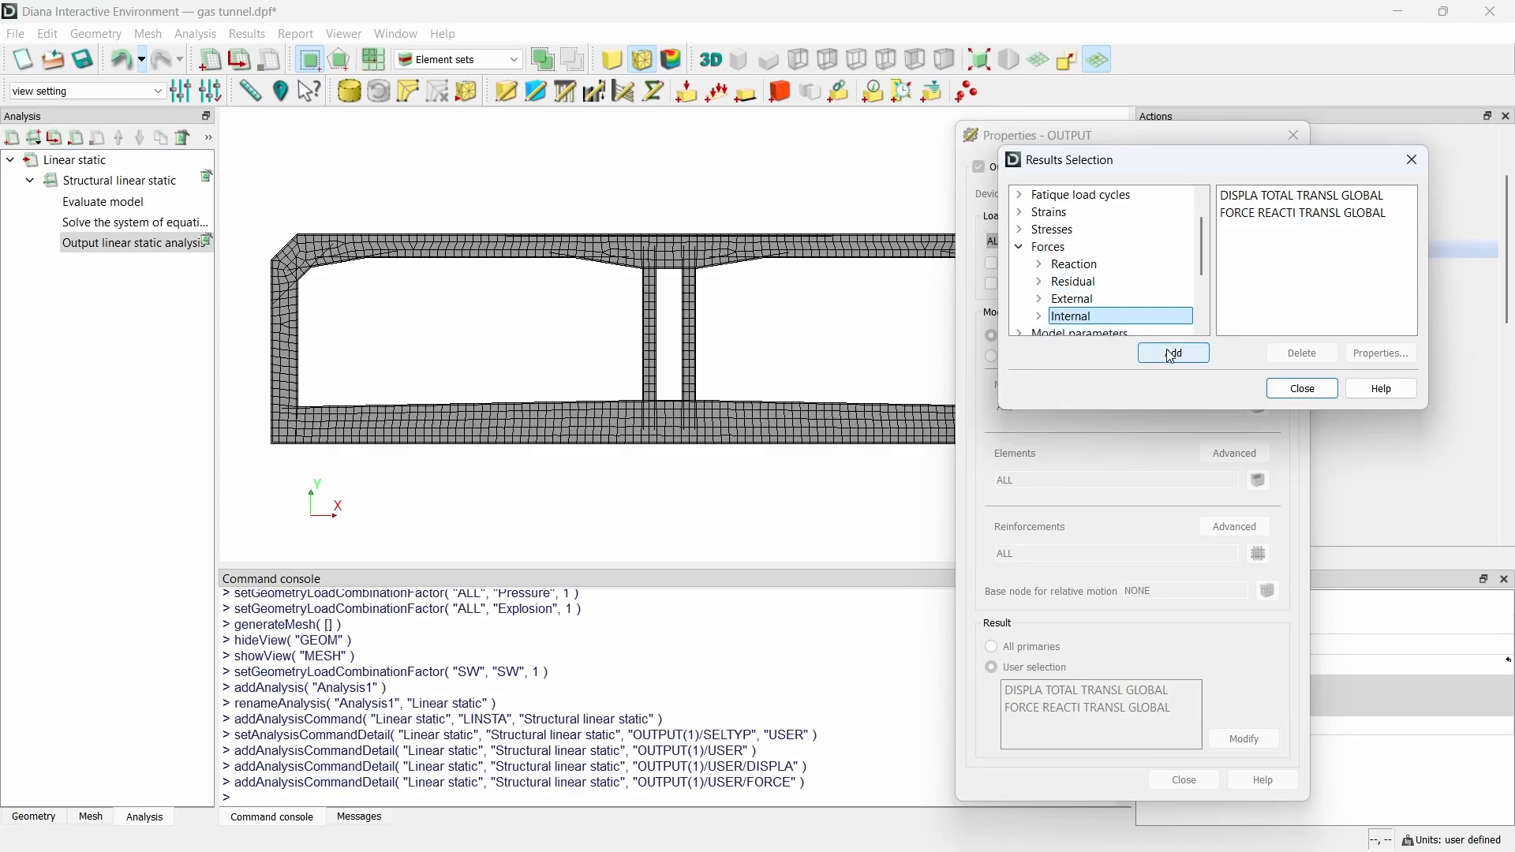
pyautogui.click(1136, 284)
pyautogui.click(1121, 299)
pyautogui.click(1174, 353)
pyautogui.click(1020, 247)
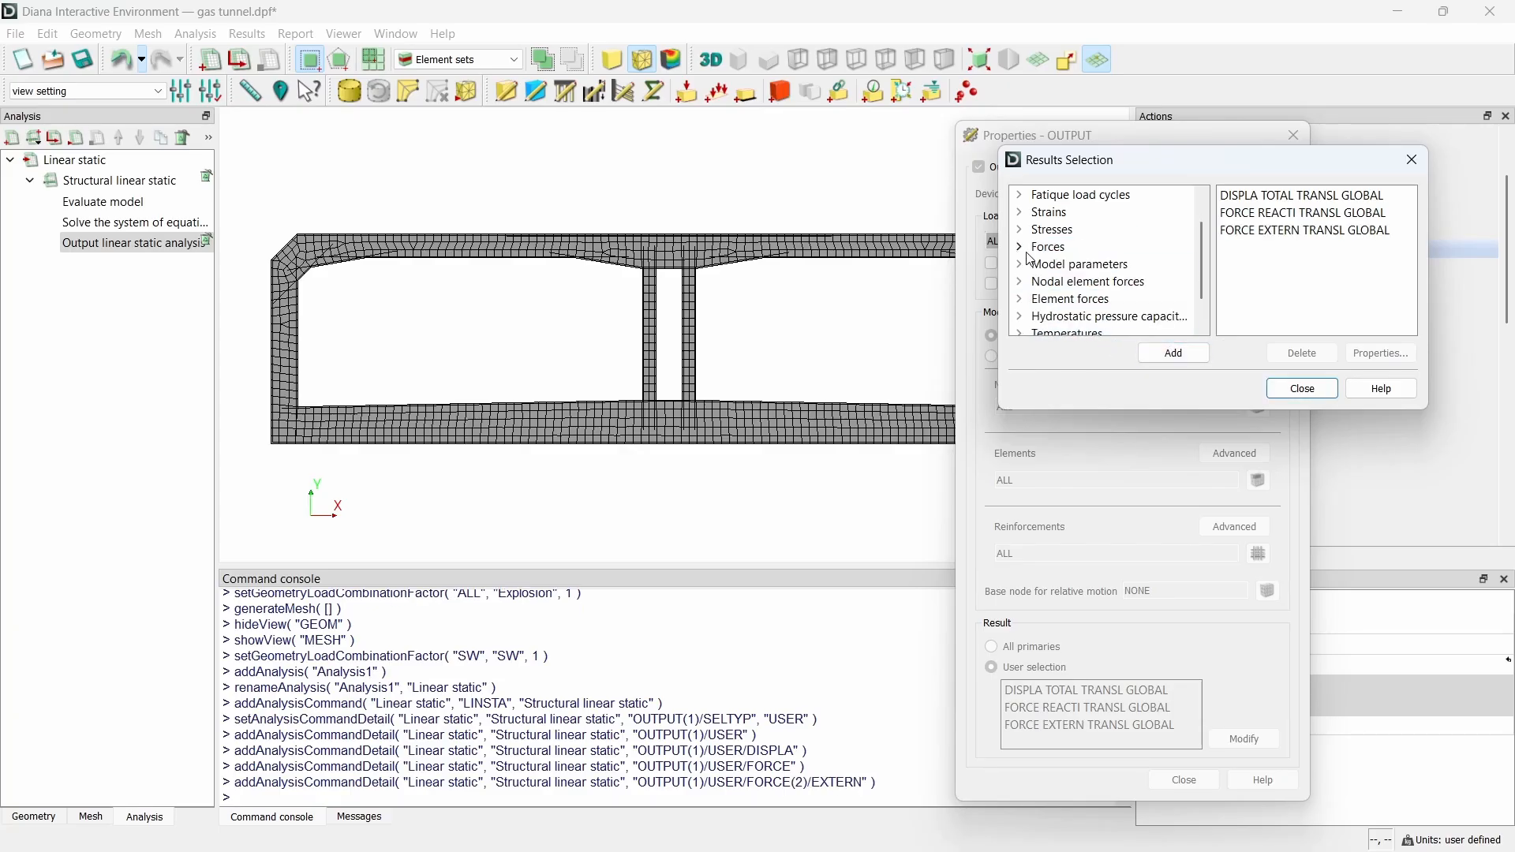
# Step: Add the total Cauchy stresses in principal, local and global form to the selected output results
pyautogui.scroll(-1, 1094, 284)
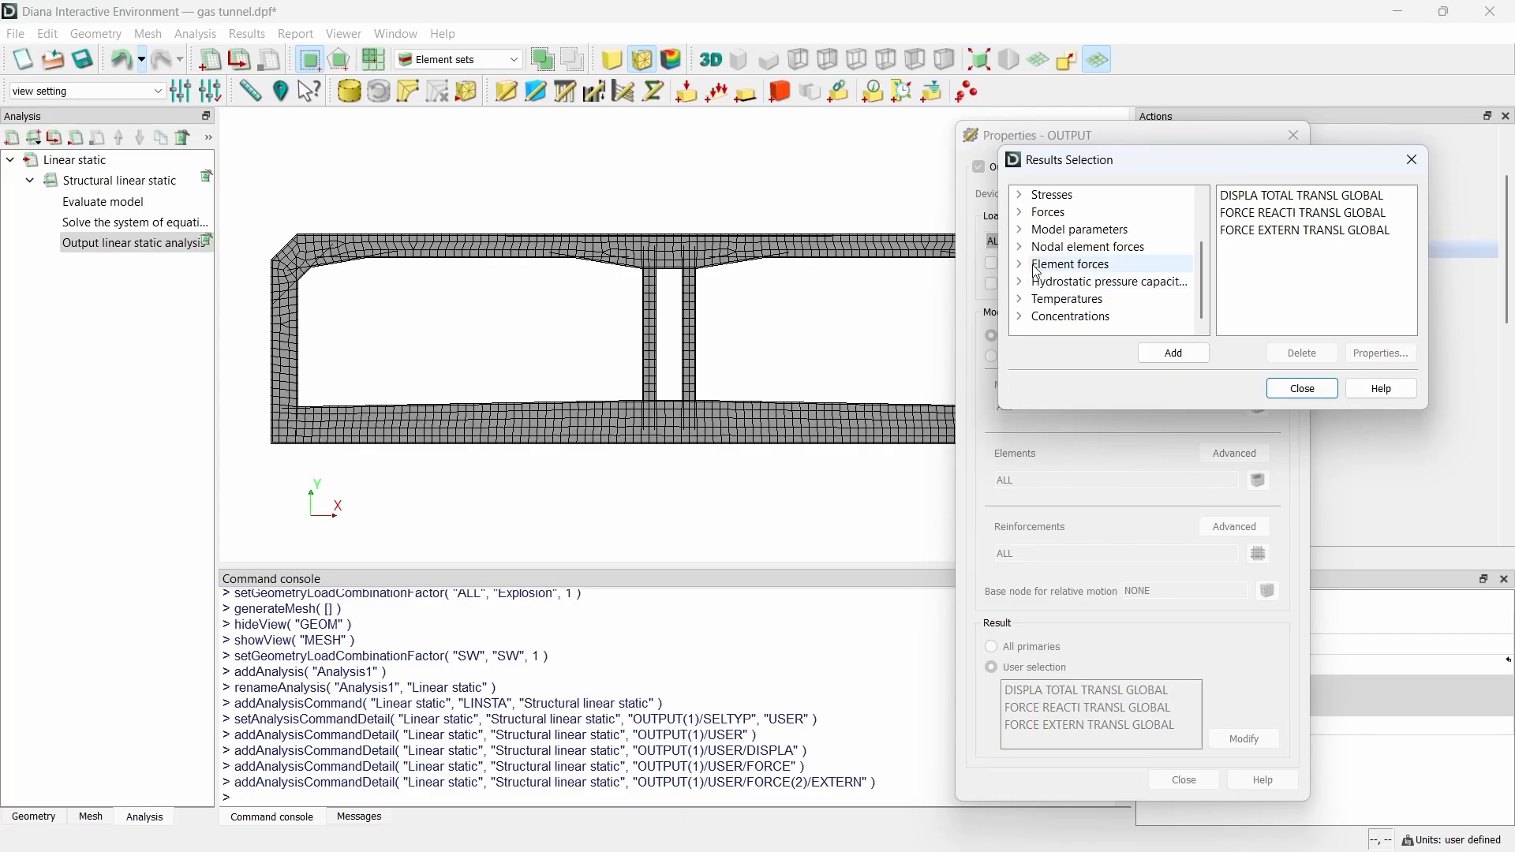
pyautogui.click(1020, 195)
pyautogui.click(1039, 213)
pyautogui.click(1059, 230)
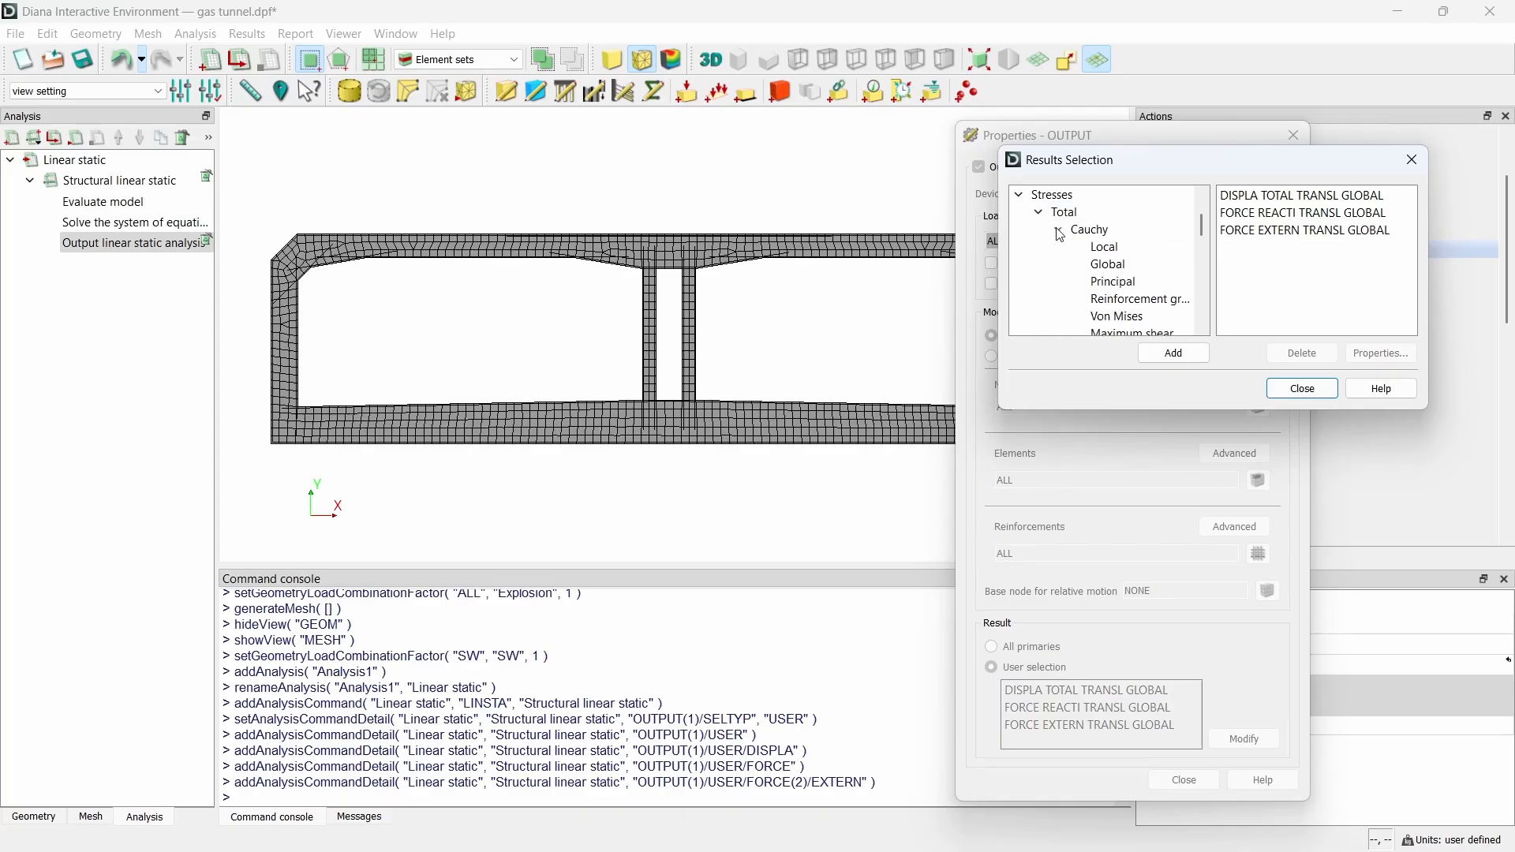
pyautogui.click(1120, 282)
pyautogui.click(1173, 352)
pyautogui.click(1107, 248)
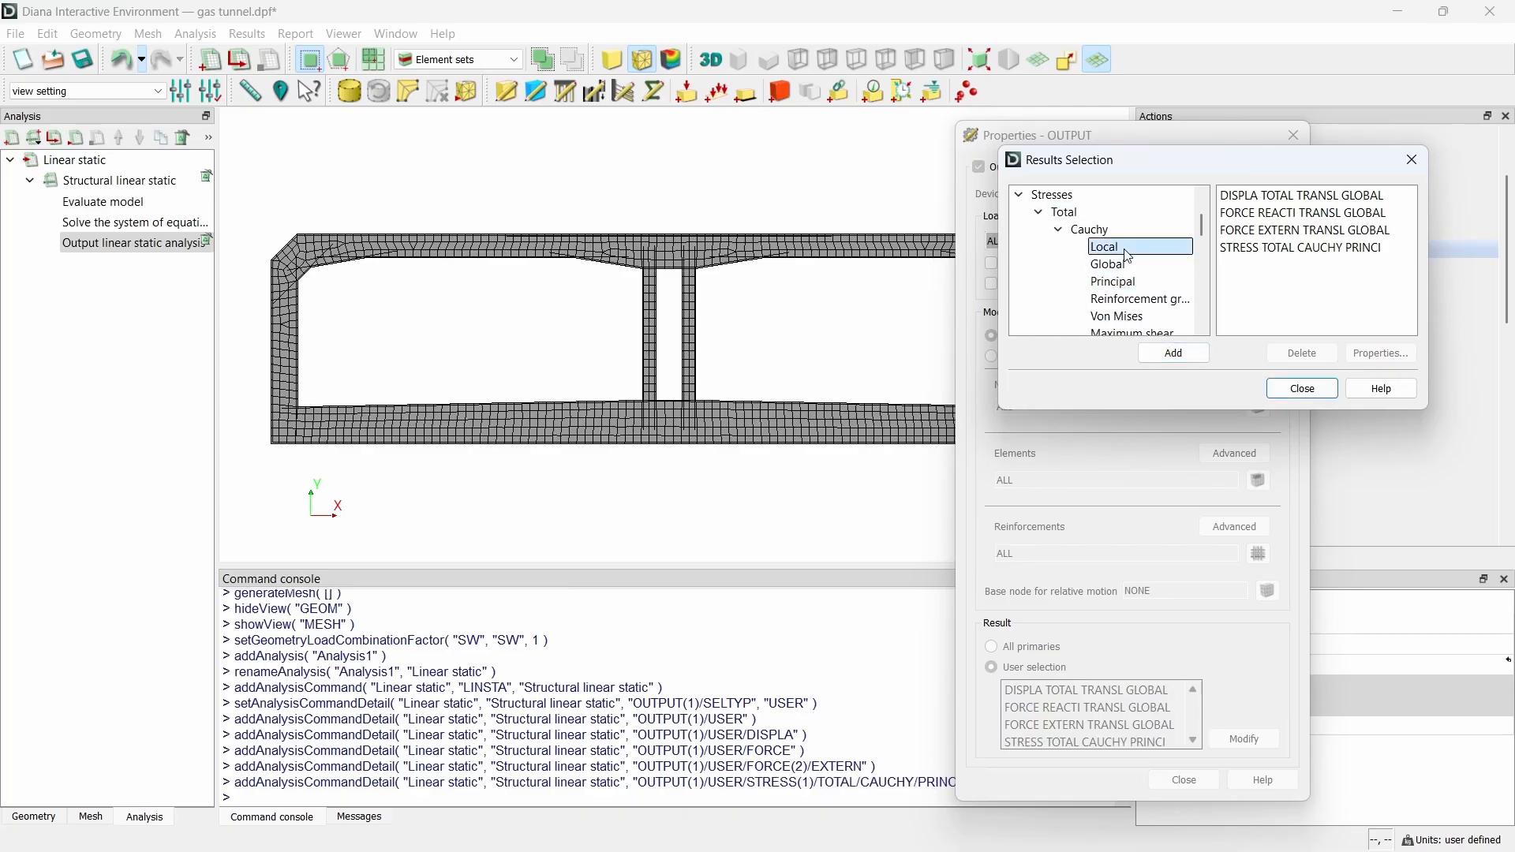
pyautogui.click(1173, 353)
pyautogui.click(1131, 266)
pyautogui.click(1174, 352)
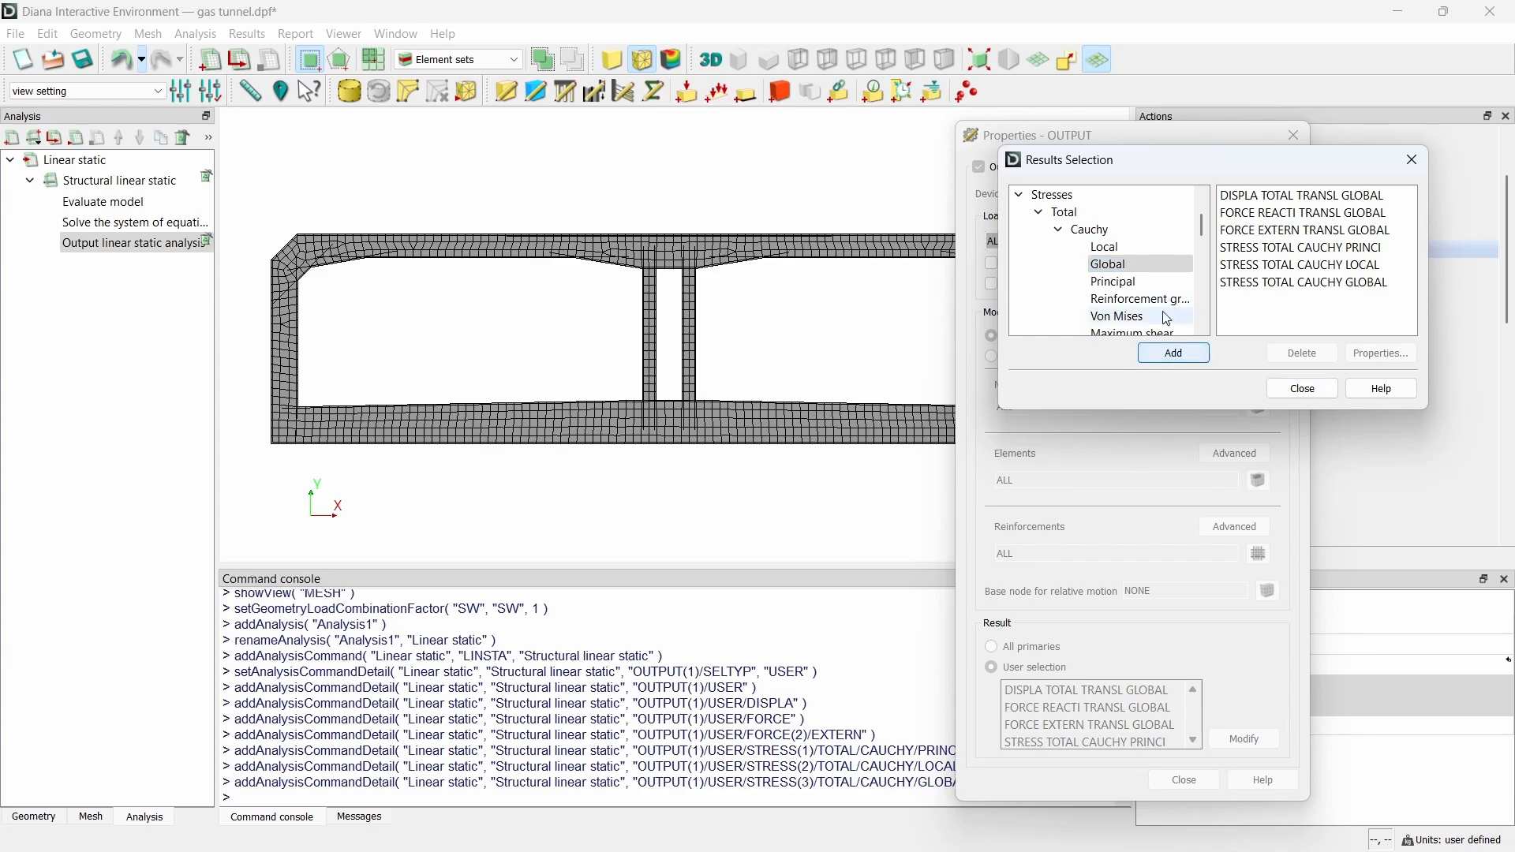
# Step: Add the total Green-Lagrange strains in local, global and principal form to the selected output results
pyautogui.click(1024, 199)
pyautogui.scroll(2, 1026, 229)
pyautogui.click(1021, 247)
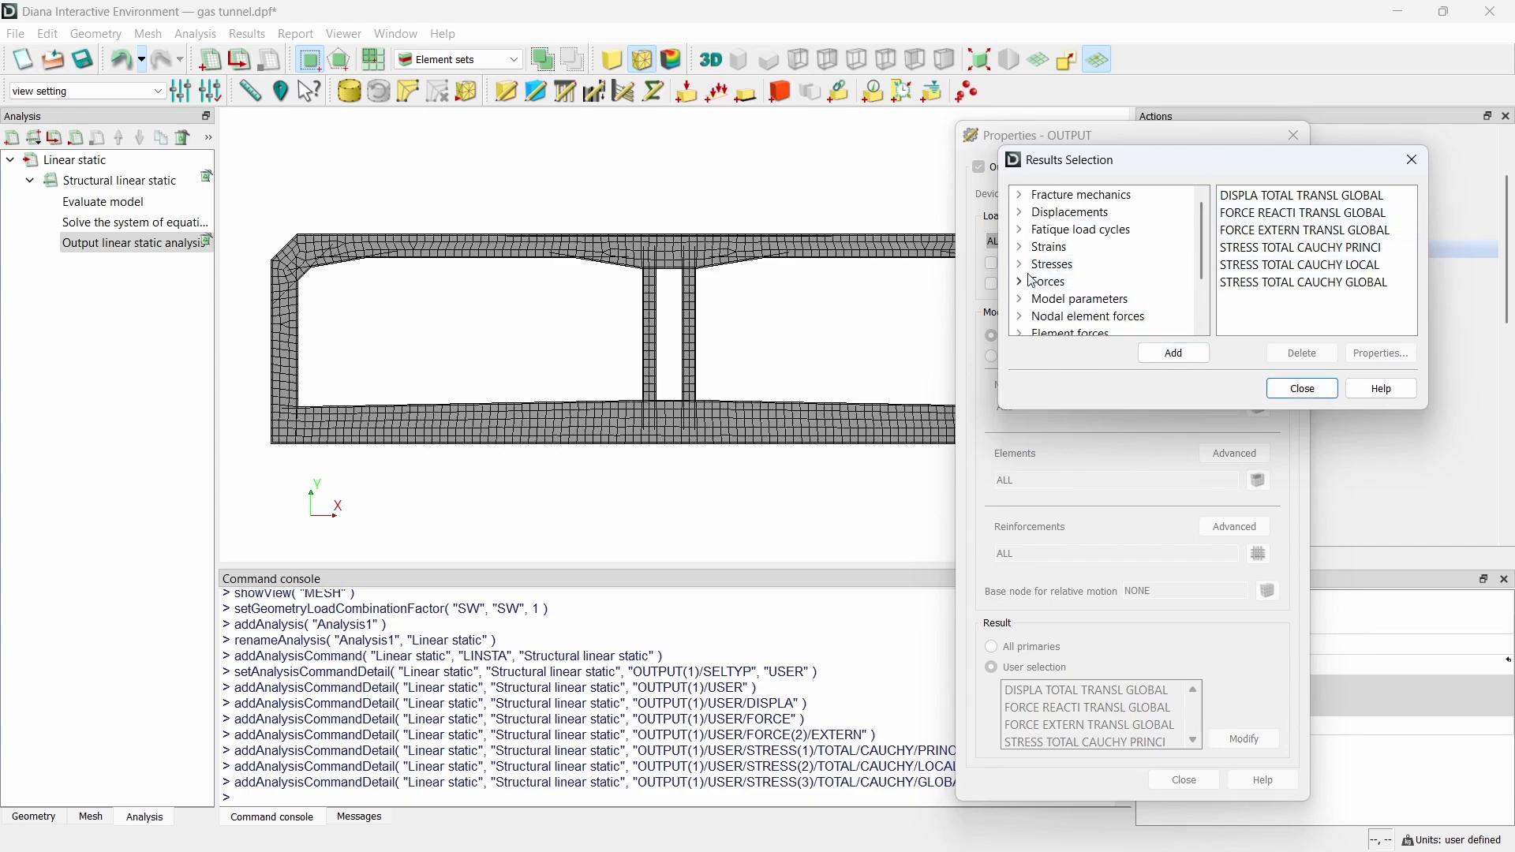
pyautogui.click(1040, 265)
pyautogui.click(1059, 282)
pyautogui.click(1109, 299)
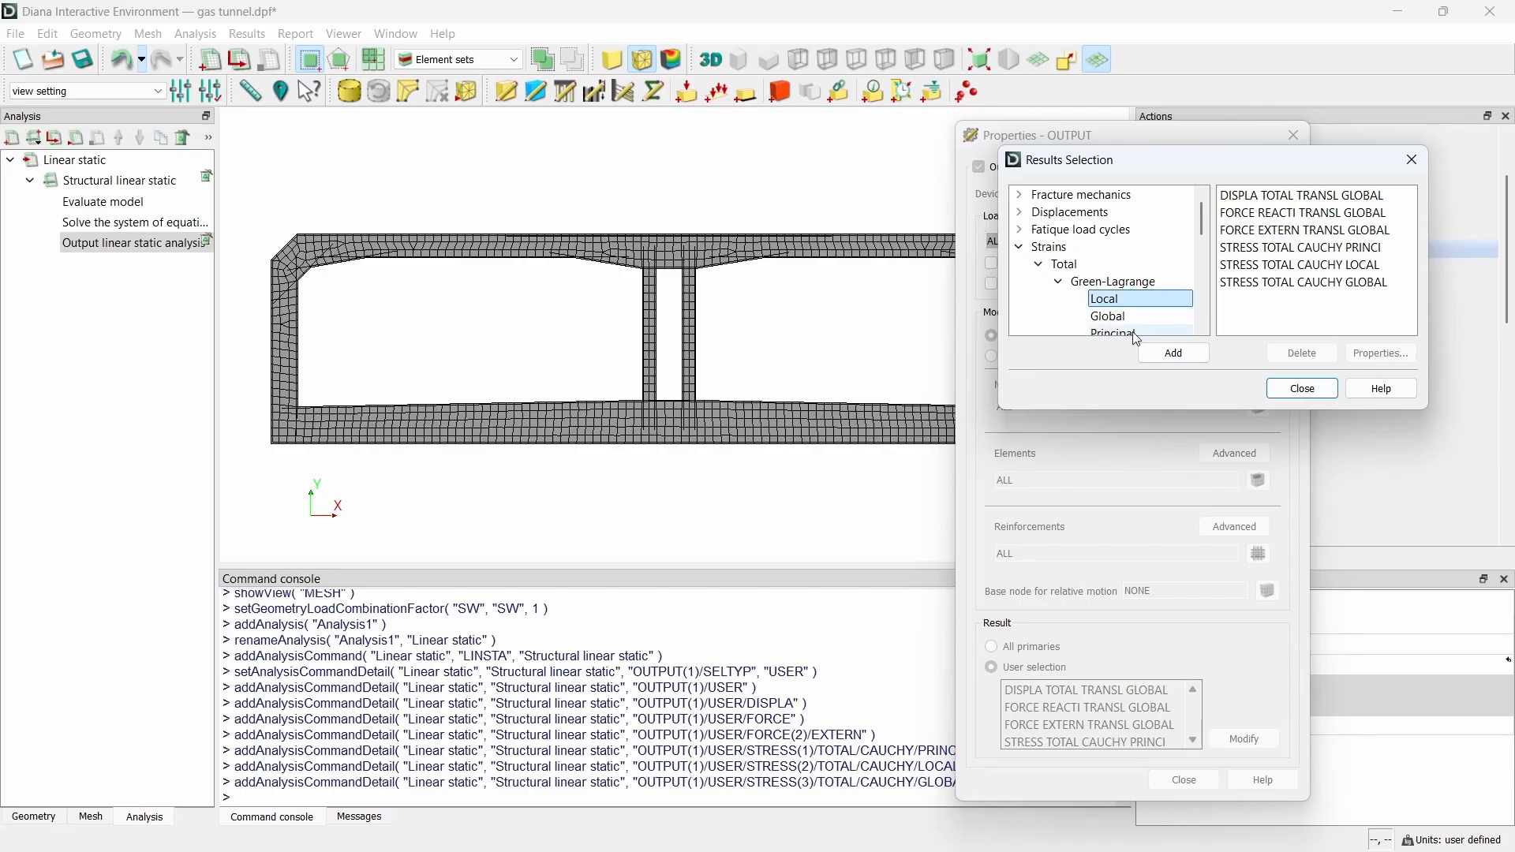
pyautogui.click(1160, 352)
pyautogui.click(1111, 316)
pyautogui.click(1175, 353)
pyautogui.click(1114, 332)
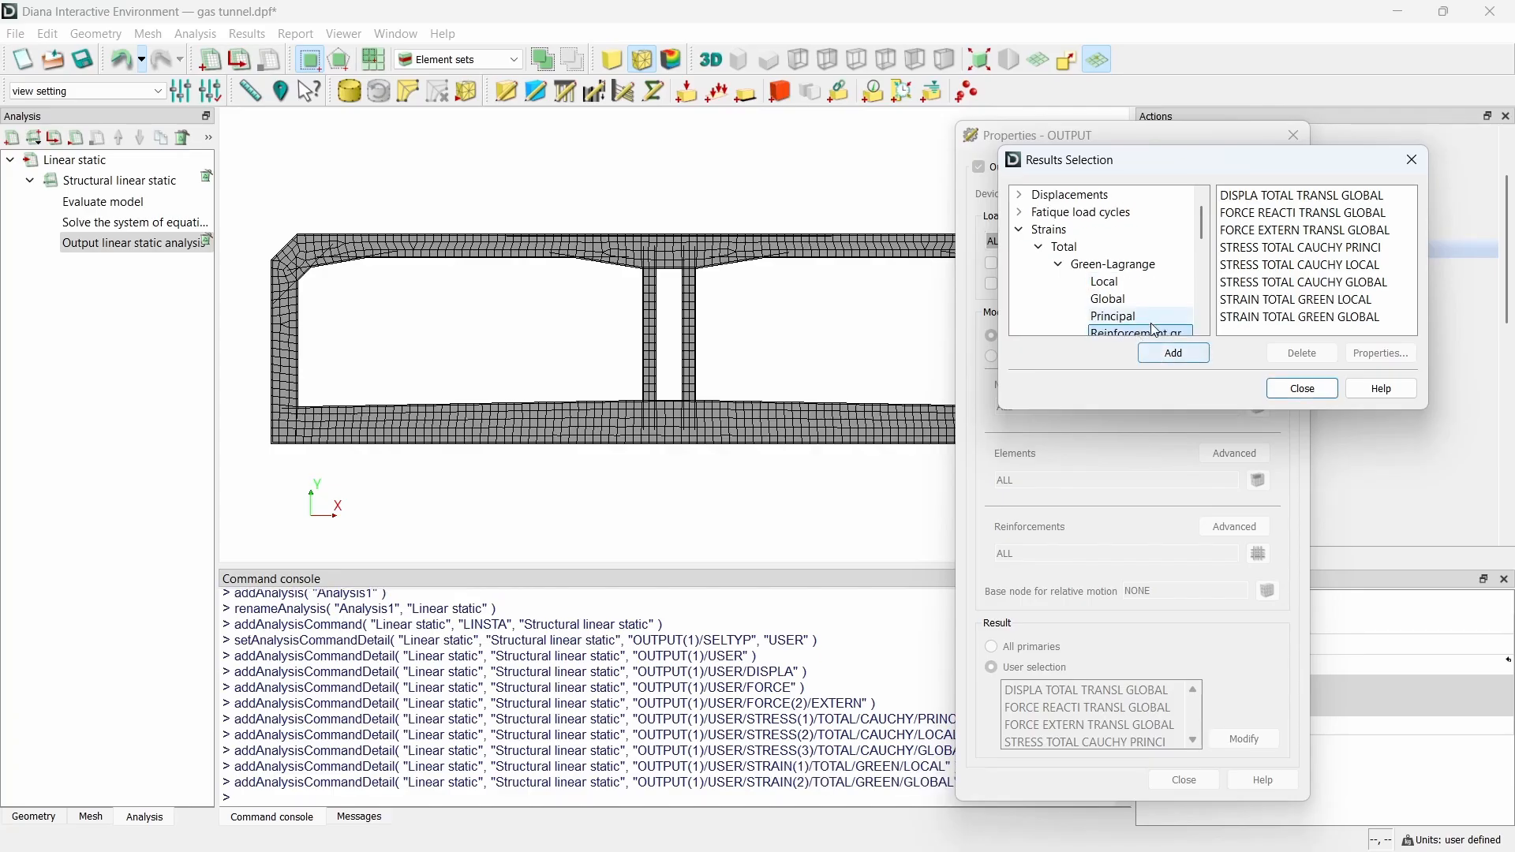
pyautogui.click(1181, 355)
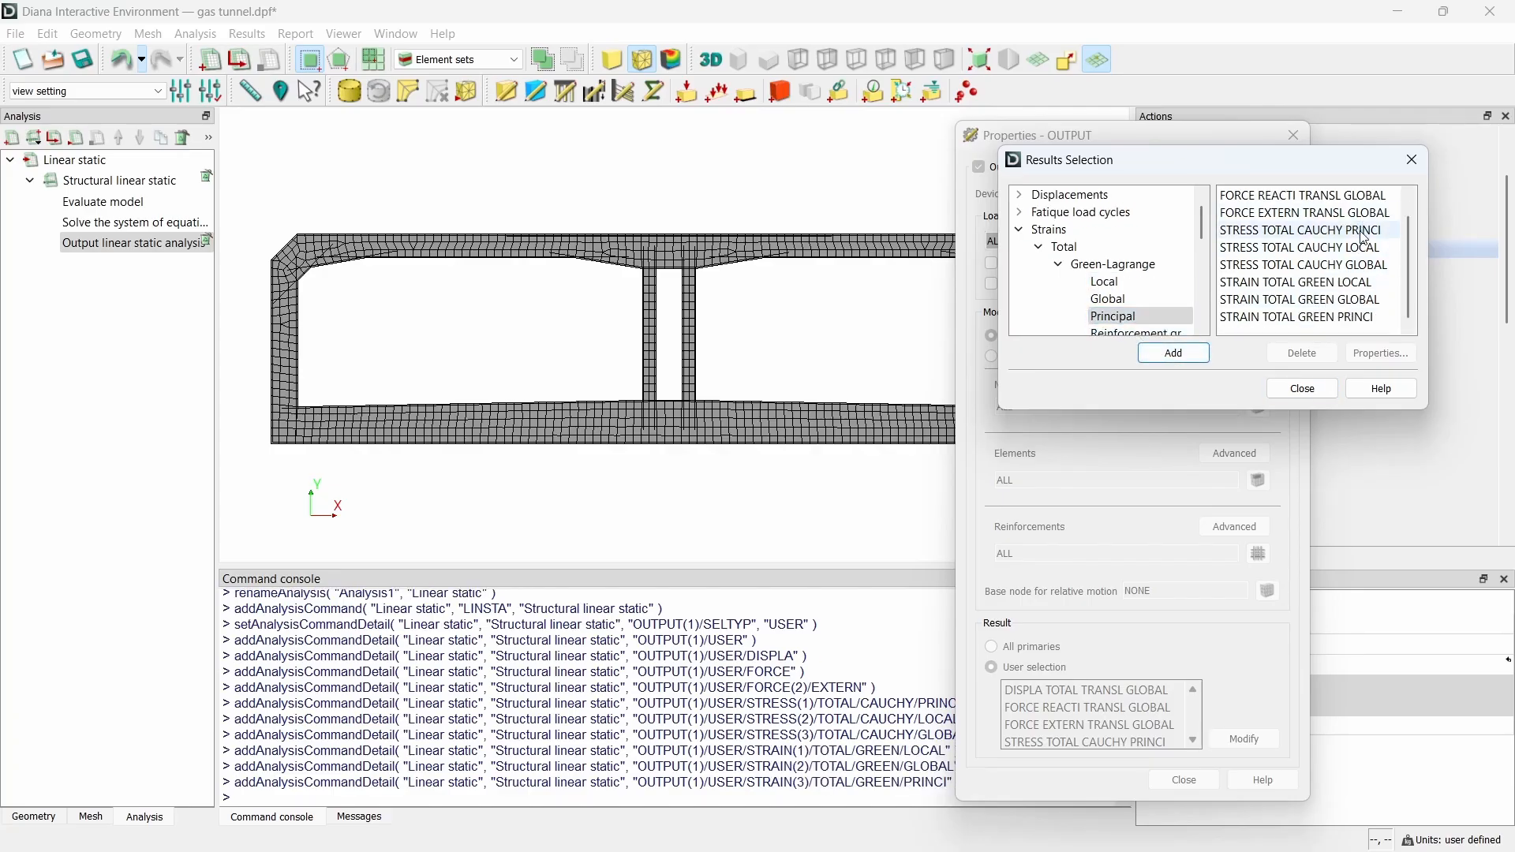
# Step: Set the output location of the principal total Cauchy stresses to integration points
pyautogui.click(1358, 229)
pyautogui.click(1373, 356)
pyautogui.click(1128, 299)
pyautogui.click(1042, 320)
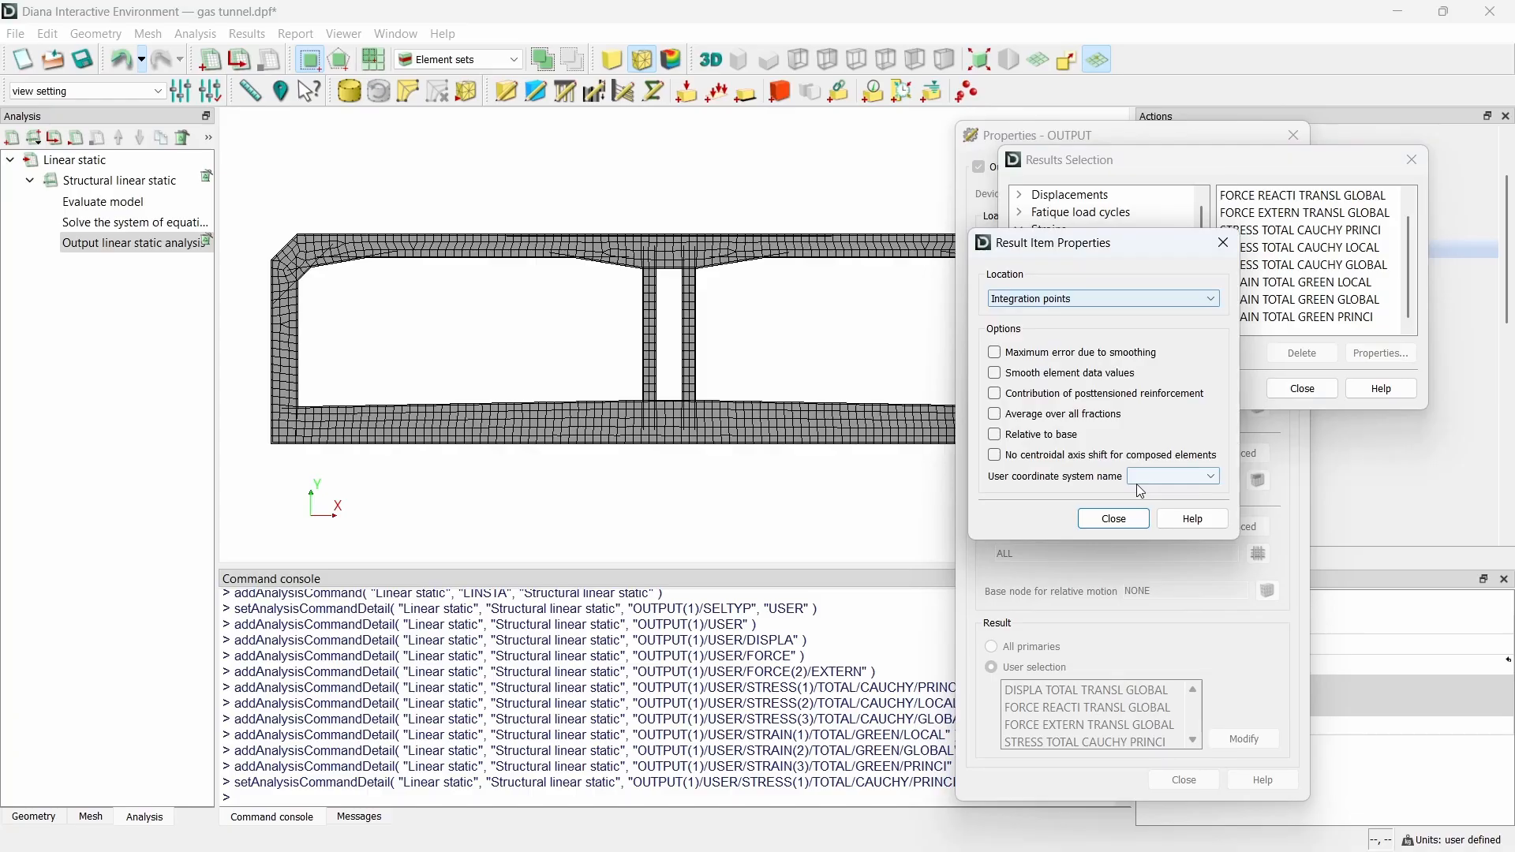
pyautogui.click(1114, 518)
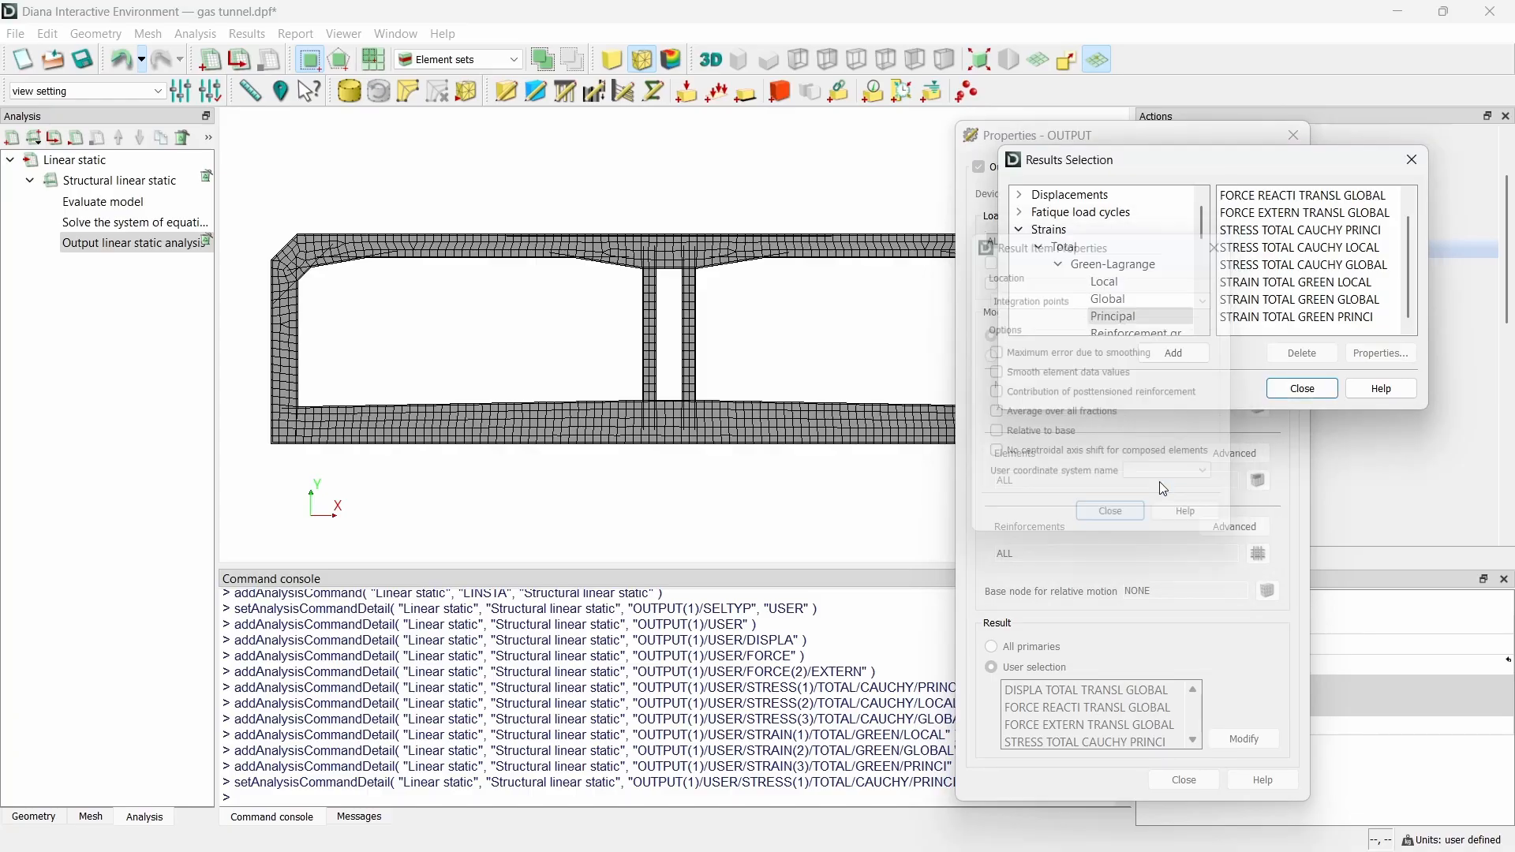
# Step: Set the output location of the global total Cauchy stresses to integration points and finish the output settings
pyautogui.click(1306, 265)
pyautogui.click(1392, 353)
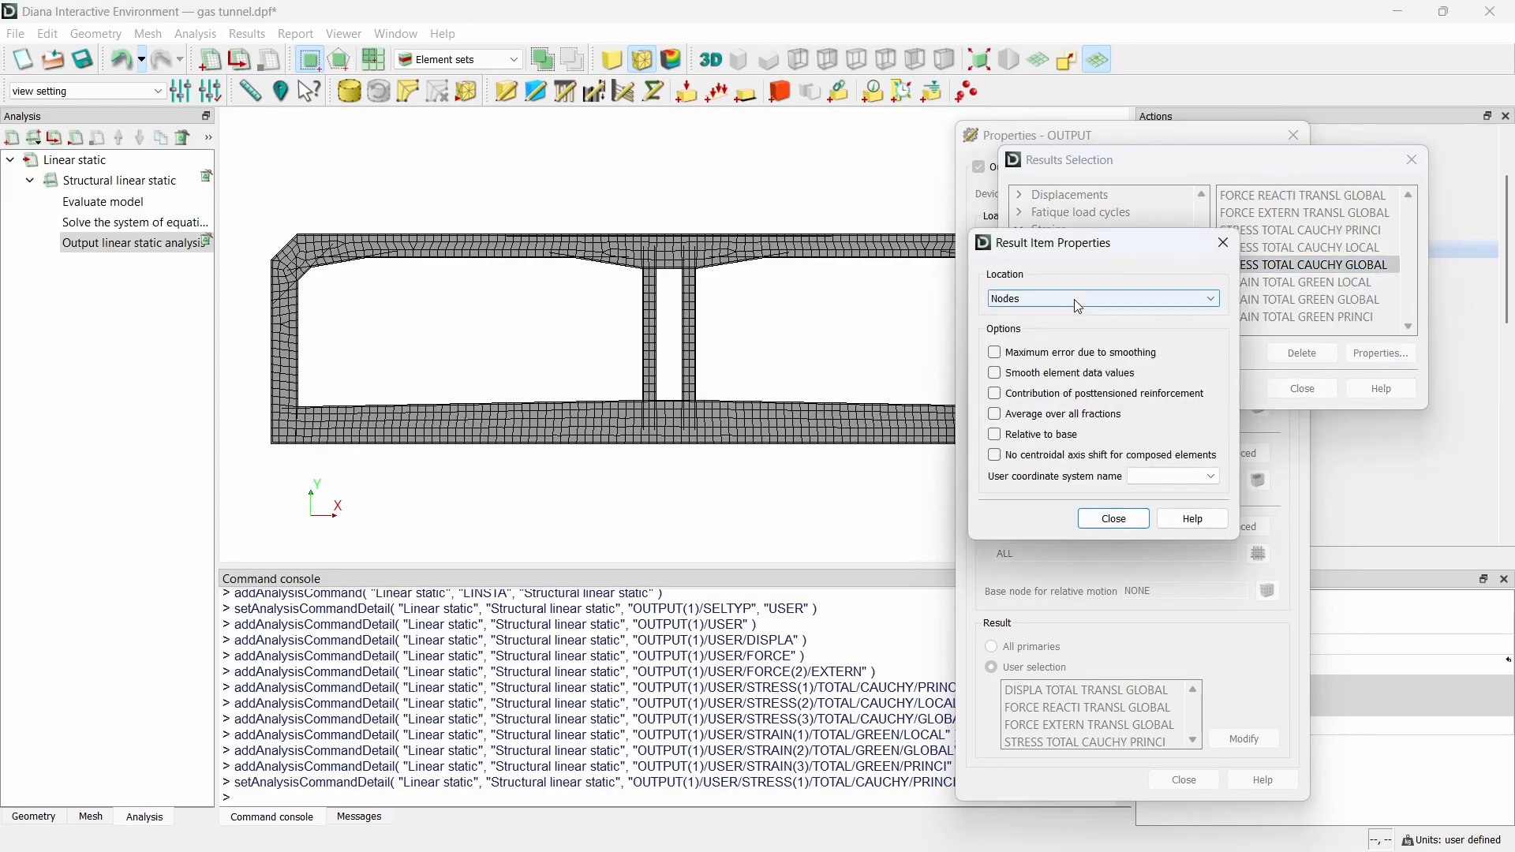
pyautogui.click(1079, 303)
pyautogui.click(1079, 313)
pyautogui.click(1114, 517)
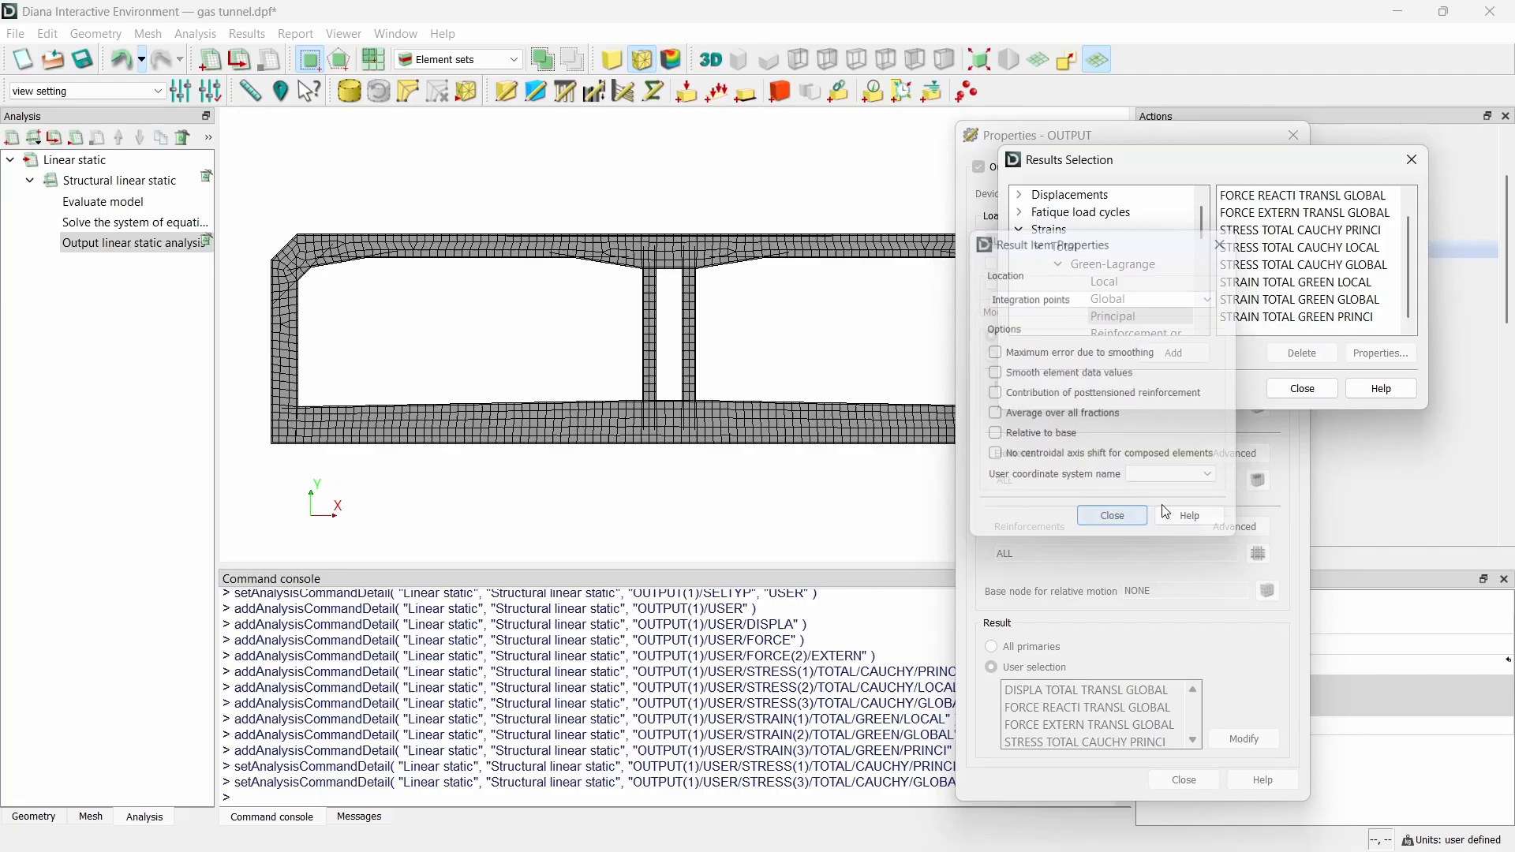
pyautogui.click(1290, 394)
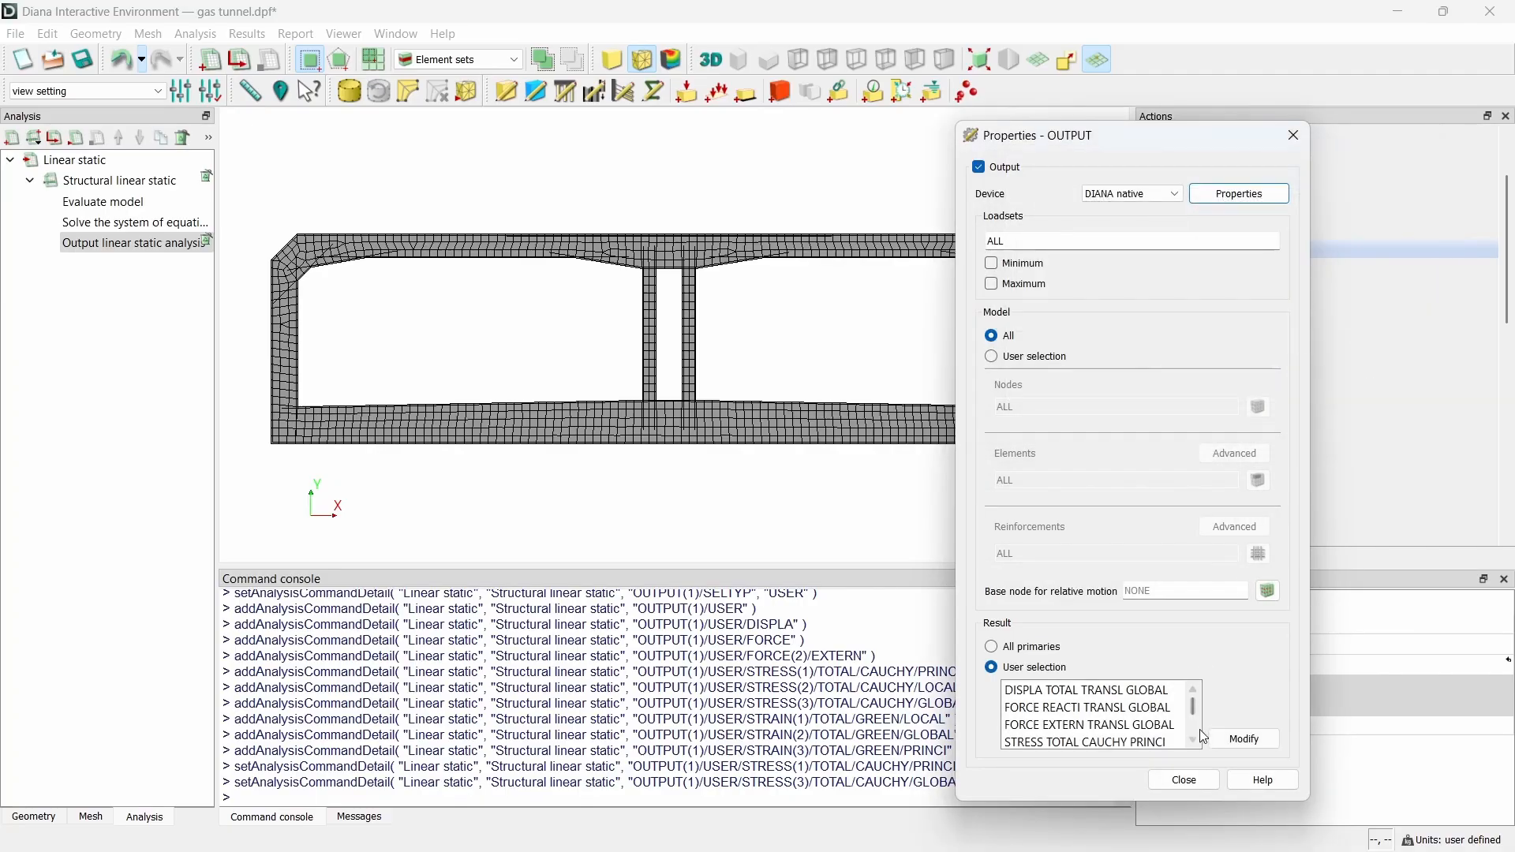
pyautogui.click(1180, 780)
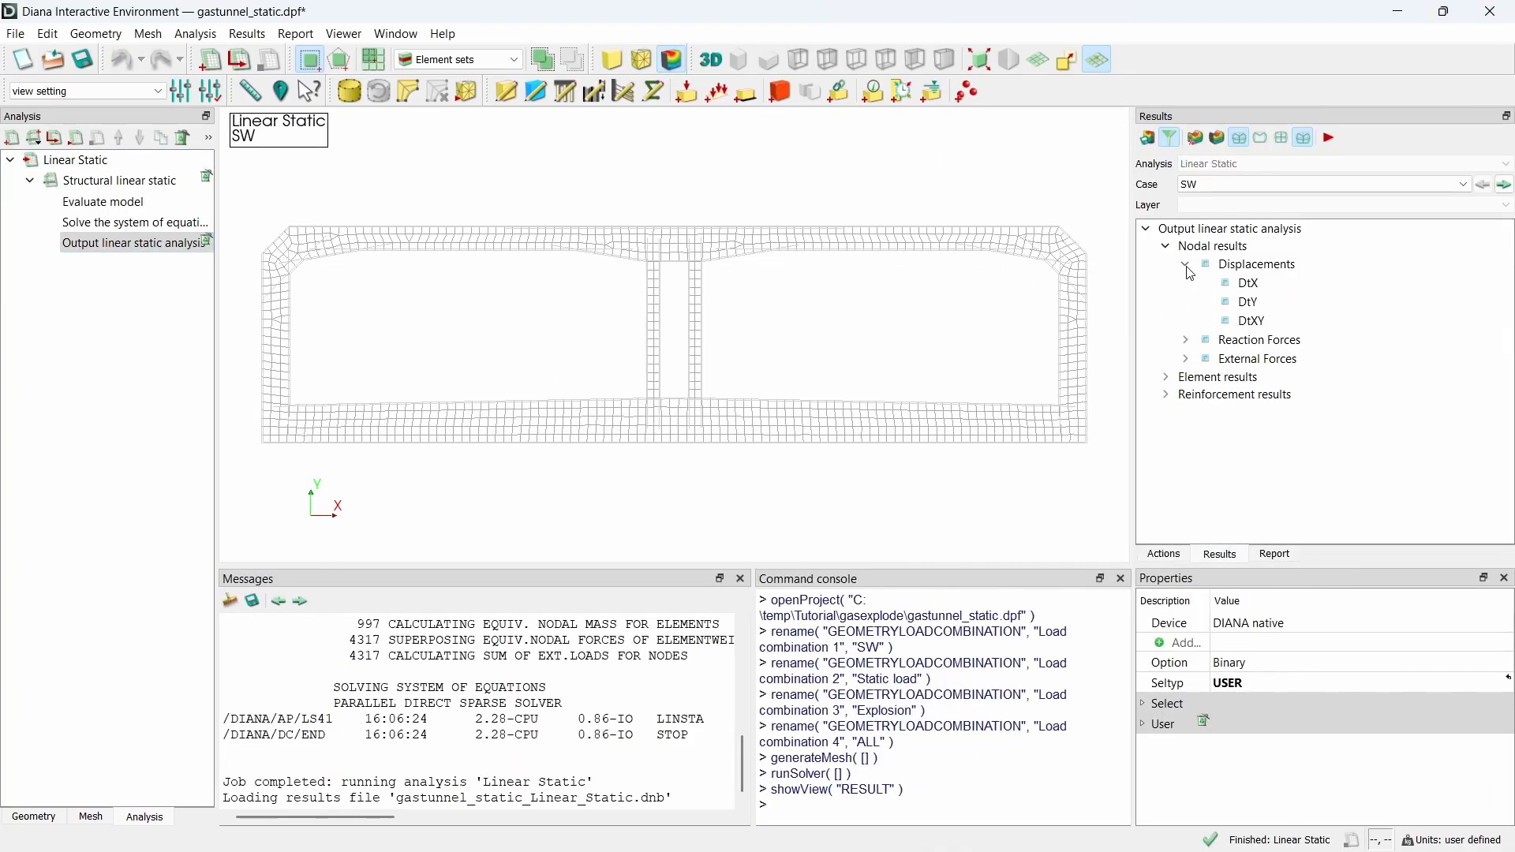
# Step: Display the DtXY displacement contours for the Static load case on the normalized deformed shape
pyautogui.click(1253, 323)
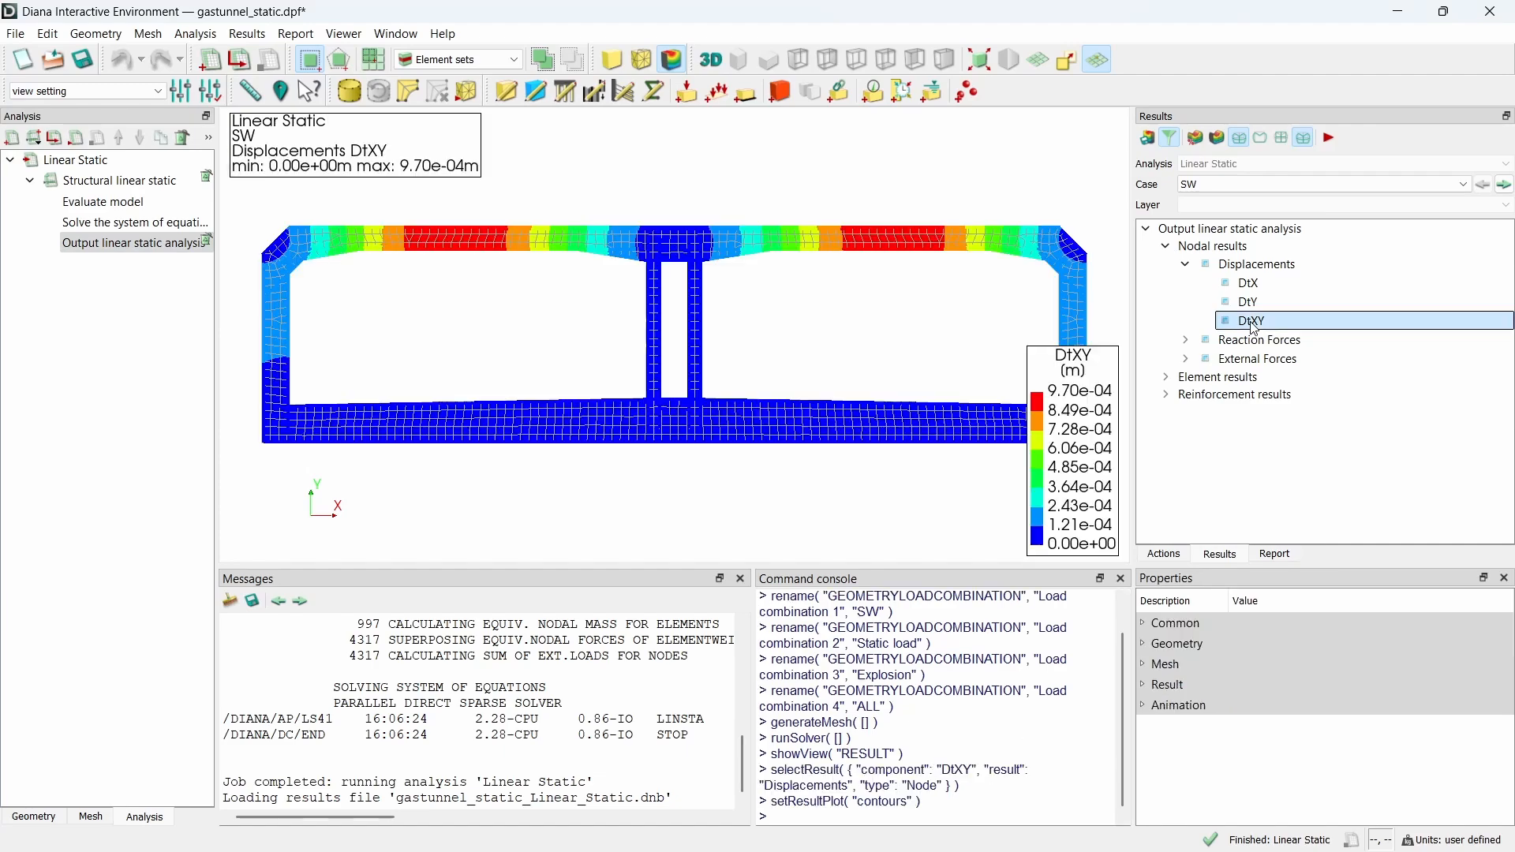
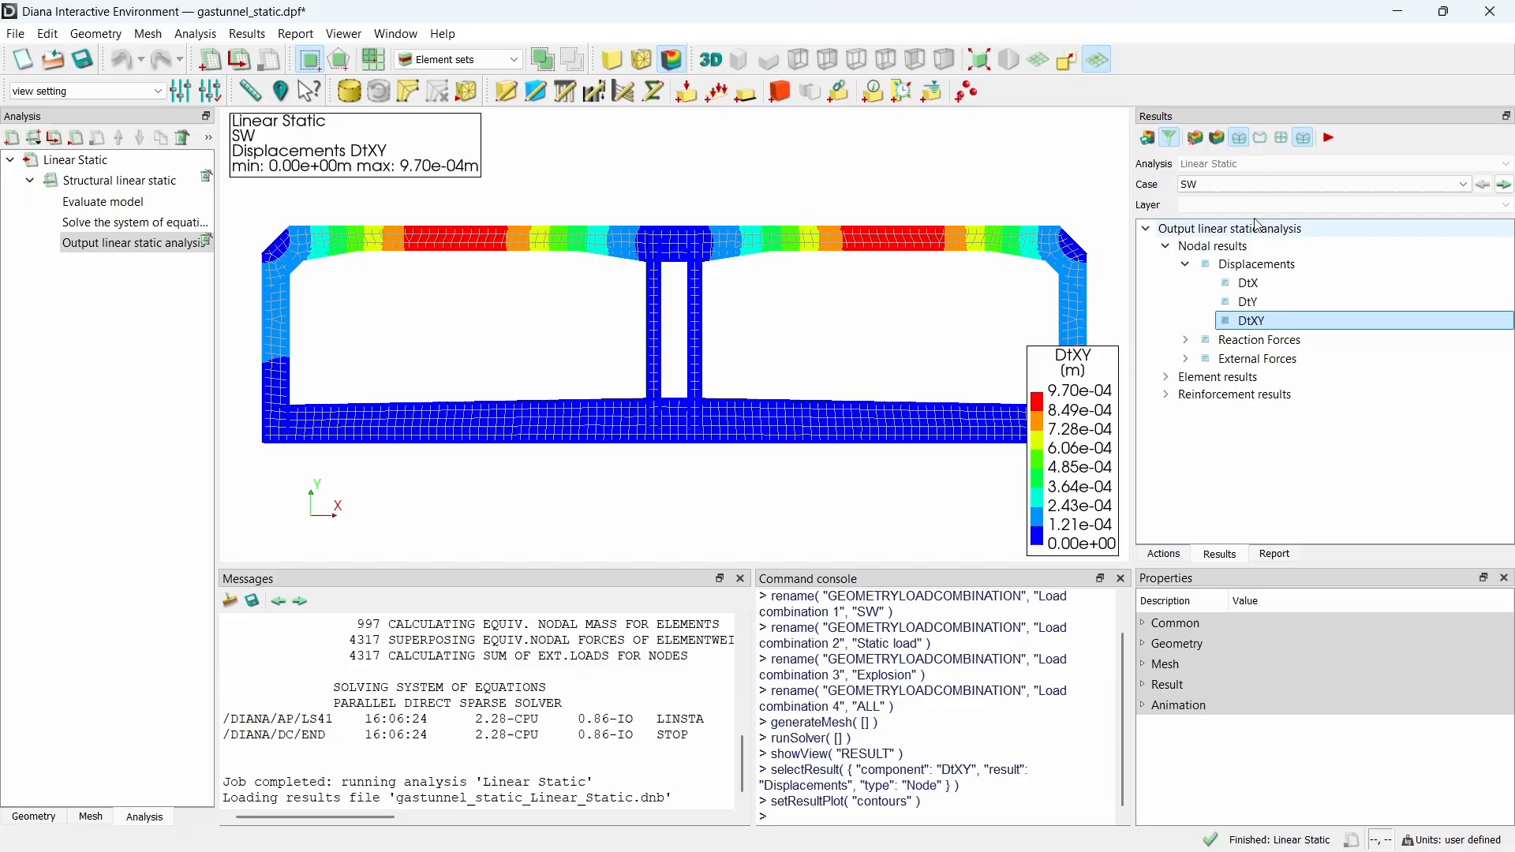
pyautogui.click(1239, 184)
pyautogui.click(1239, 221)
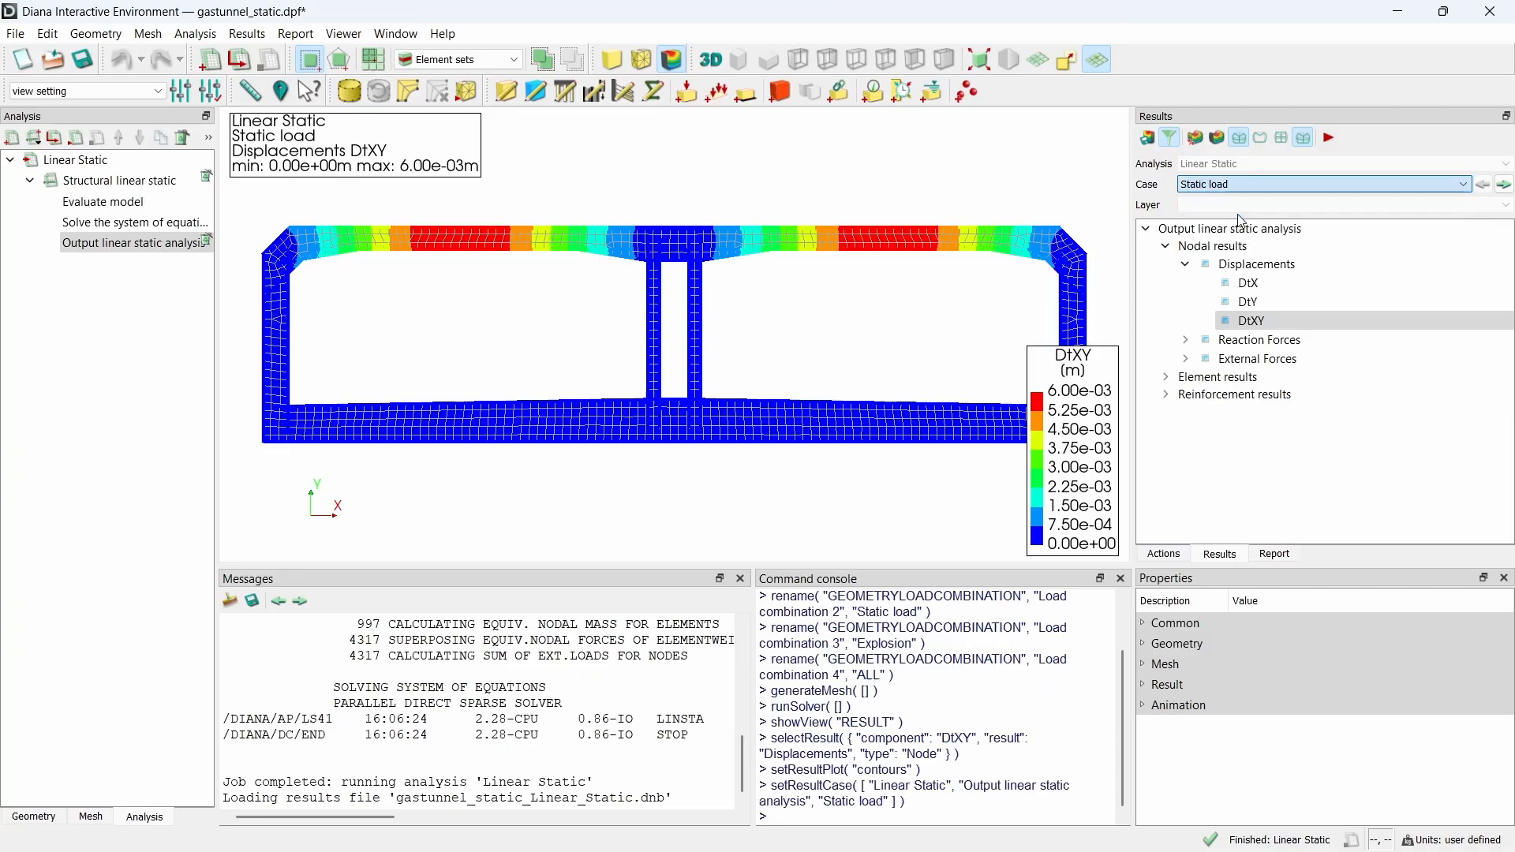
pyautogui.click(1198, 139)
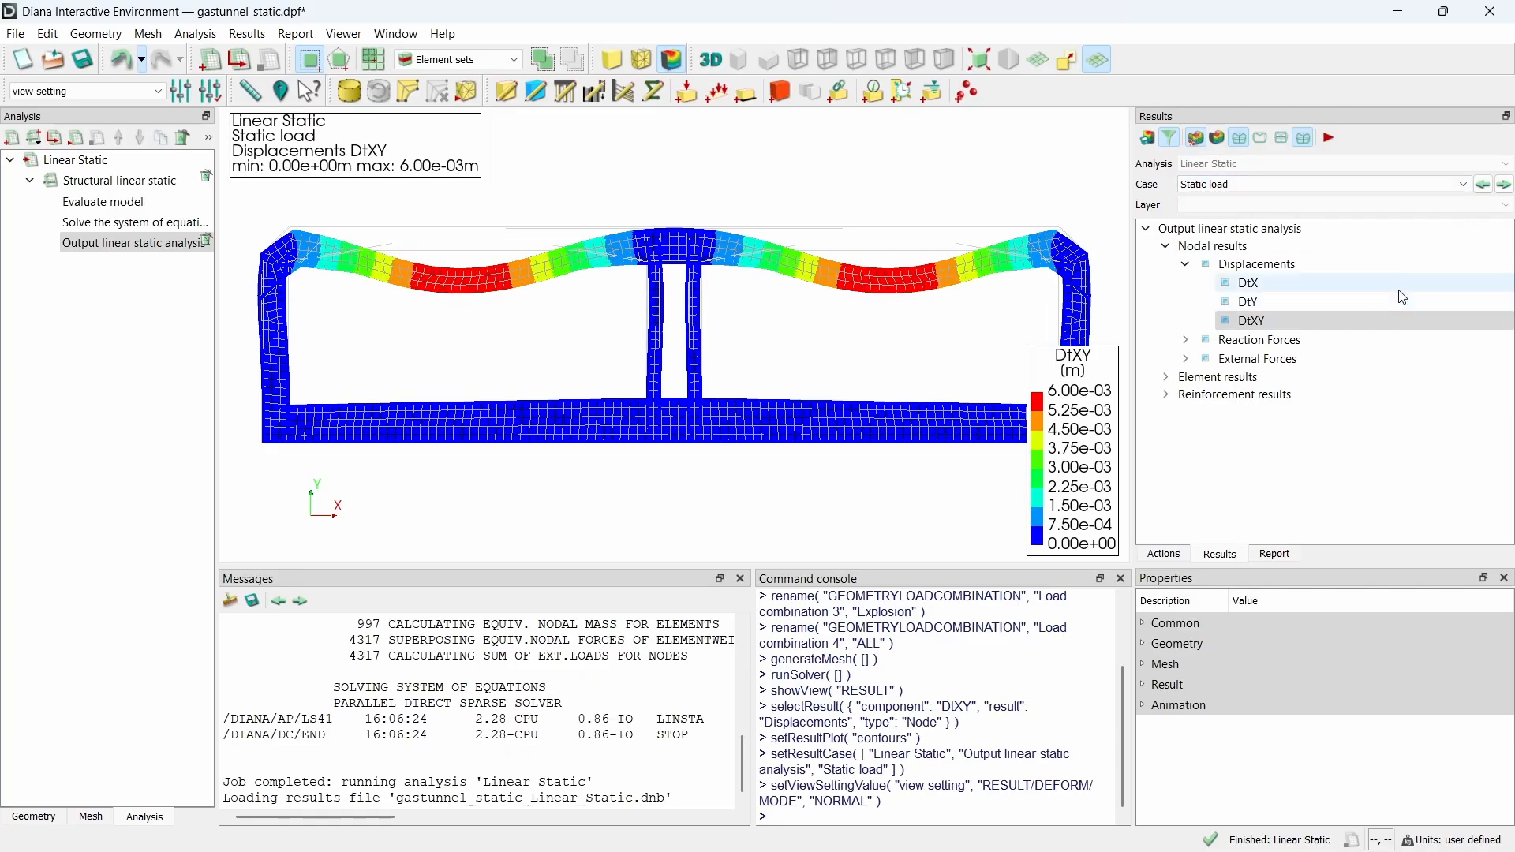
# Step: View the DtXY displacement contours for the Explosion case and for the ALL load combination
pyautogui.click(1220, 184)
pyautogui.click(1216, 225)
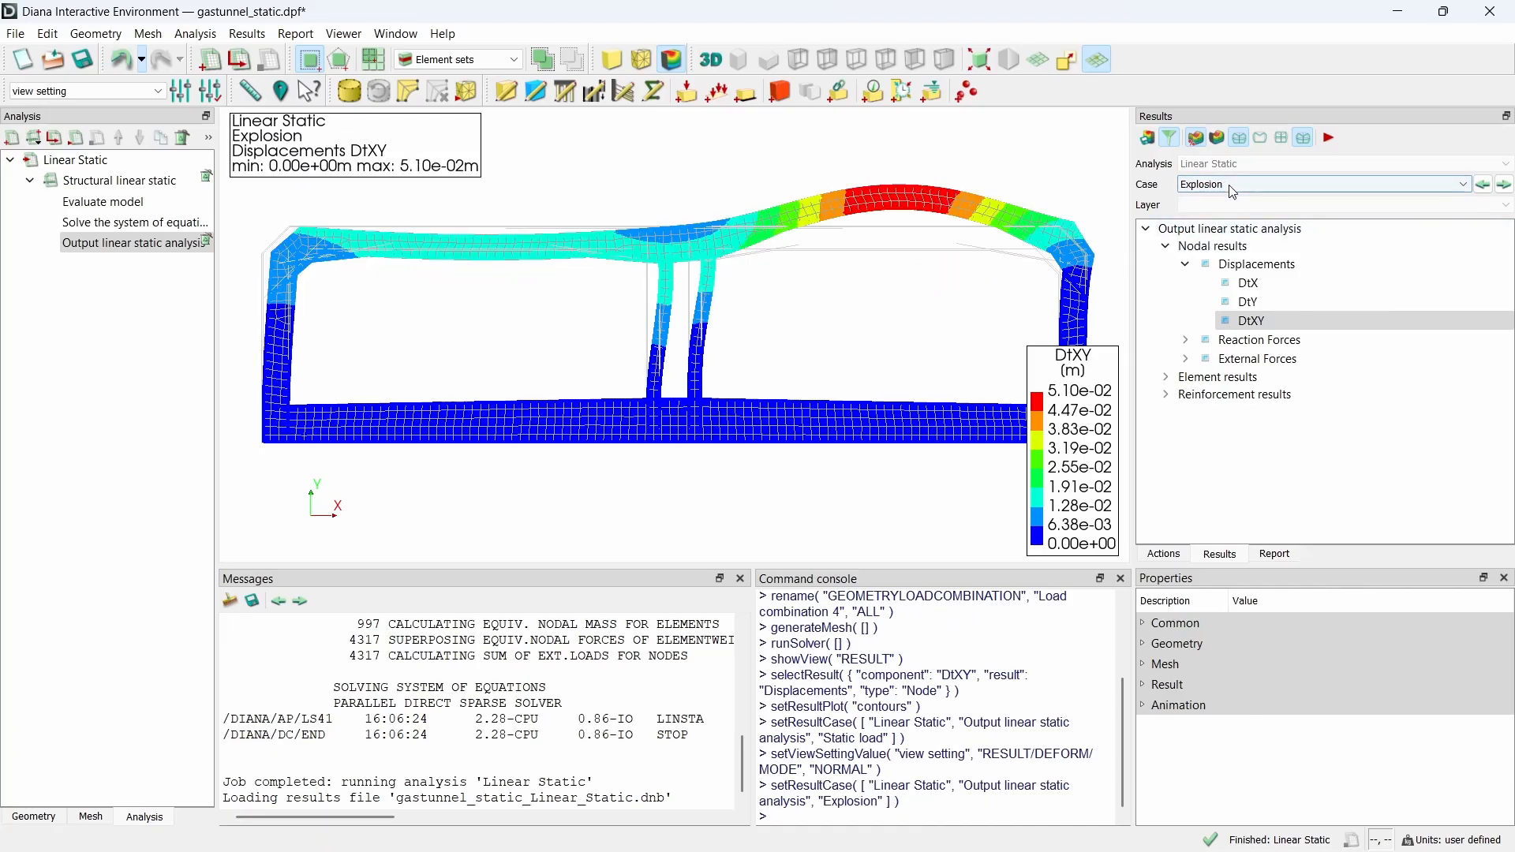
pyautogui.click(1220, 184)
pyautogui.click(1218, 234)
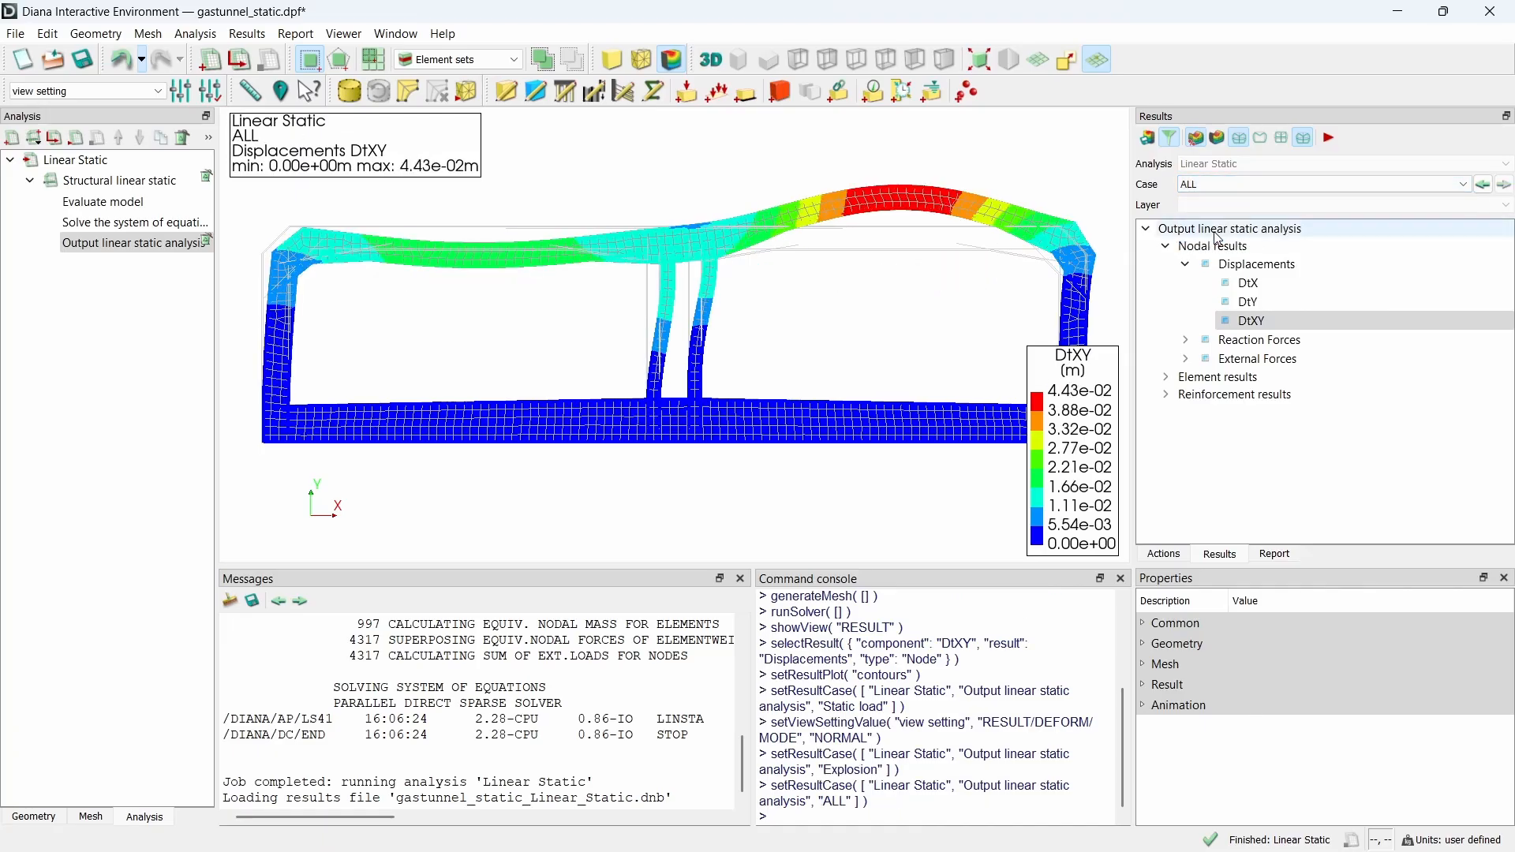
# Step: Expand the element results and switch the deformed shape display to absolute deformation
pyautogui.click(1157, 396)
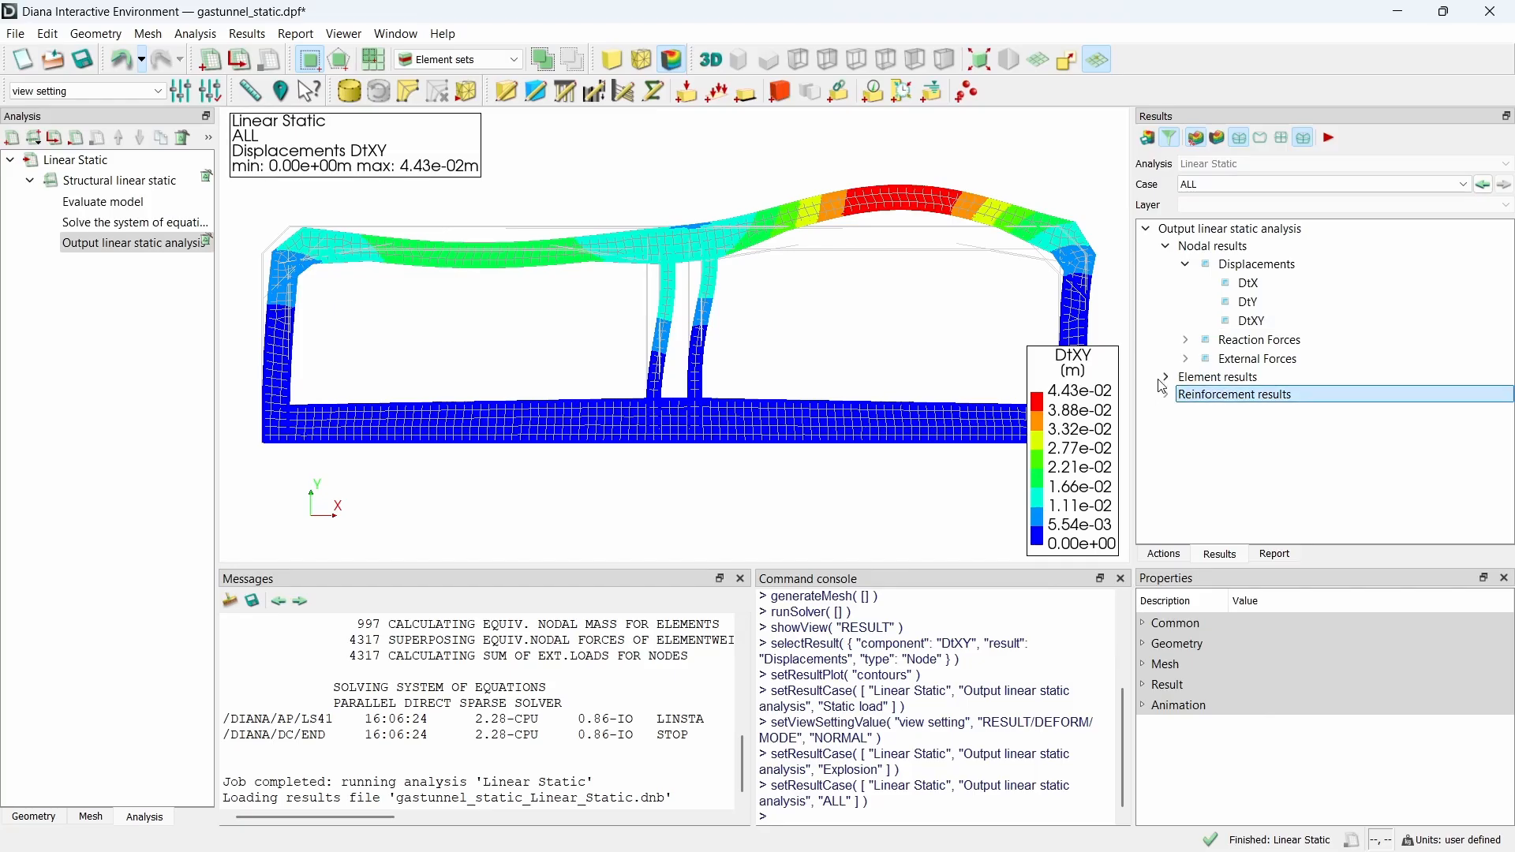
pyautogui.click(1165, 377)
pyautogui.click(1216, 138)
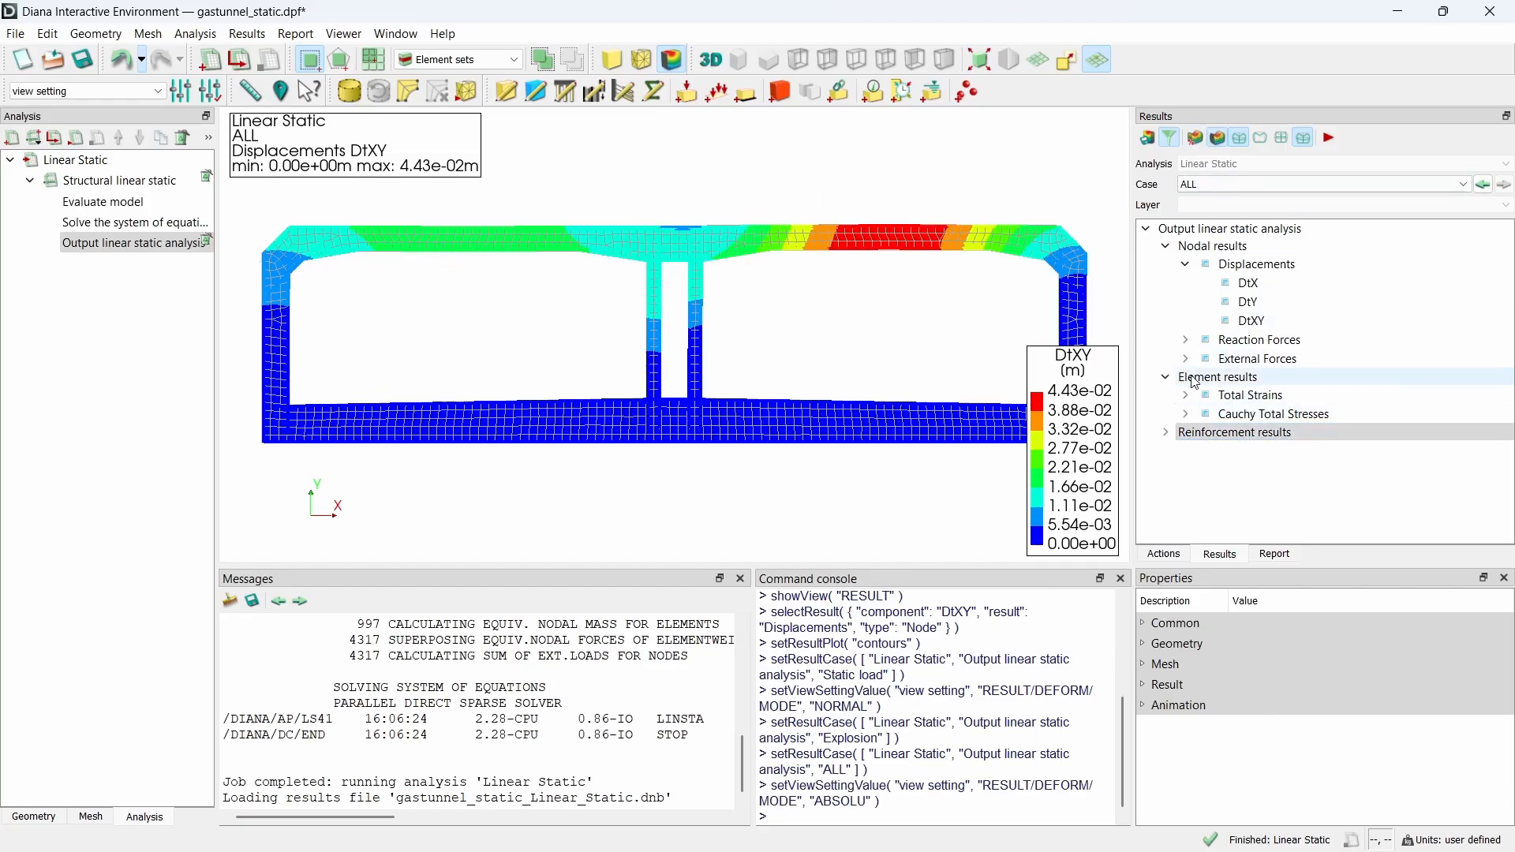
# Step: Expand the Cauchy total stresses in the element results and display a stress component
pyautogui.click(1185, 414)
pyautogui.click(1280, 473)
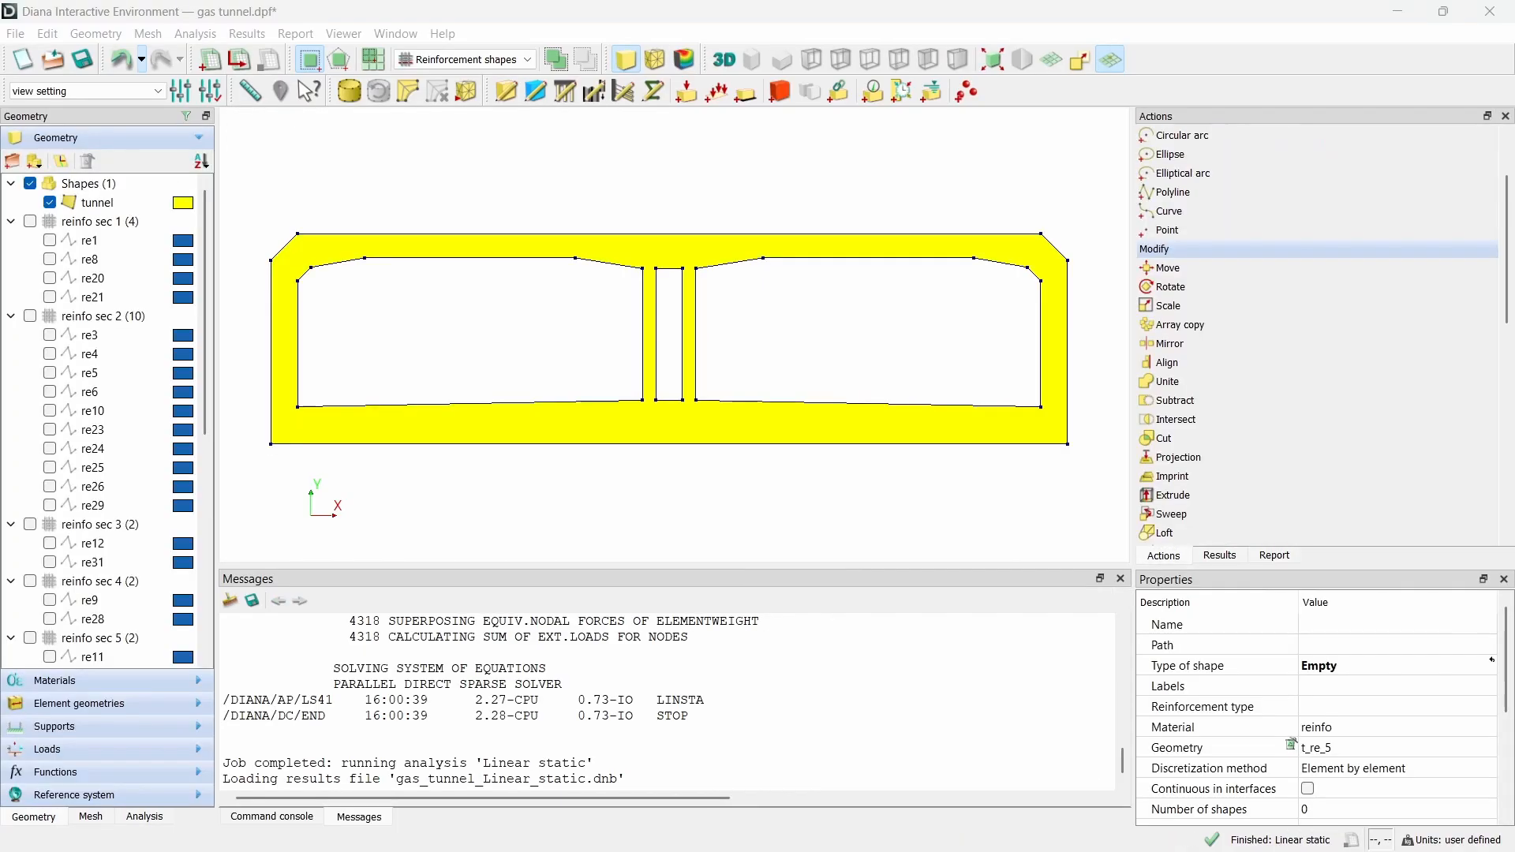
# Step: Draw a polyline along the top of the tunnel's floor slab, from the left outer wall through the inner wall corners to the right outer wall
pyautogui.click(1208, 192)
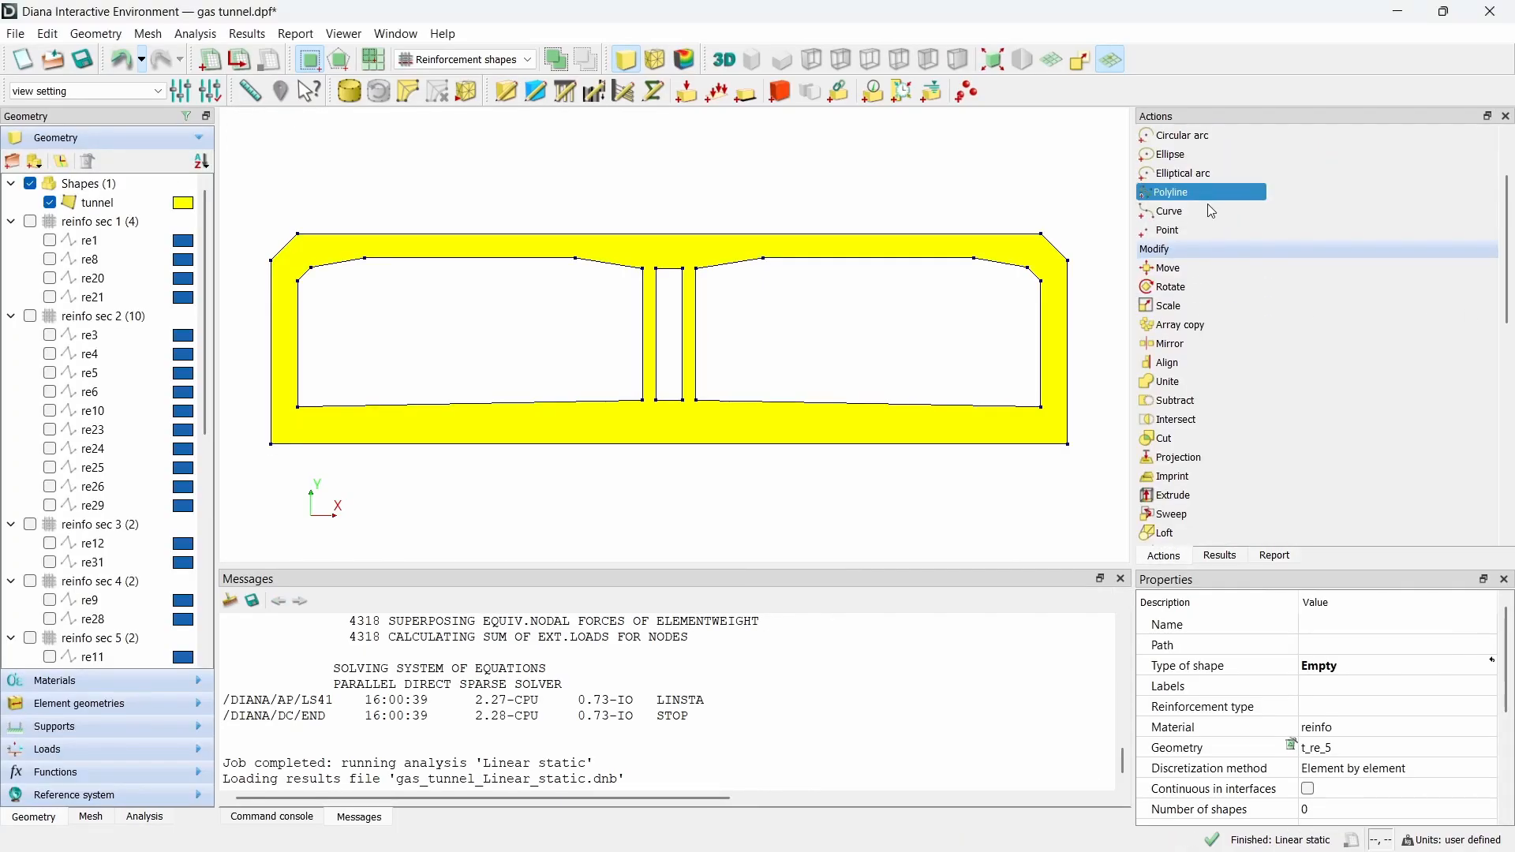
pyautogui.click(283, 411)
pyautogui.click(298, 407)
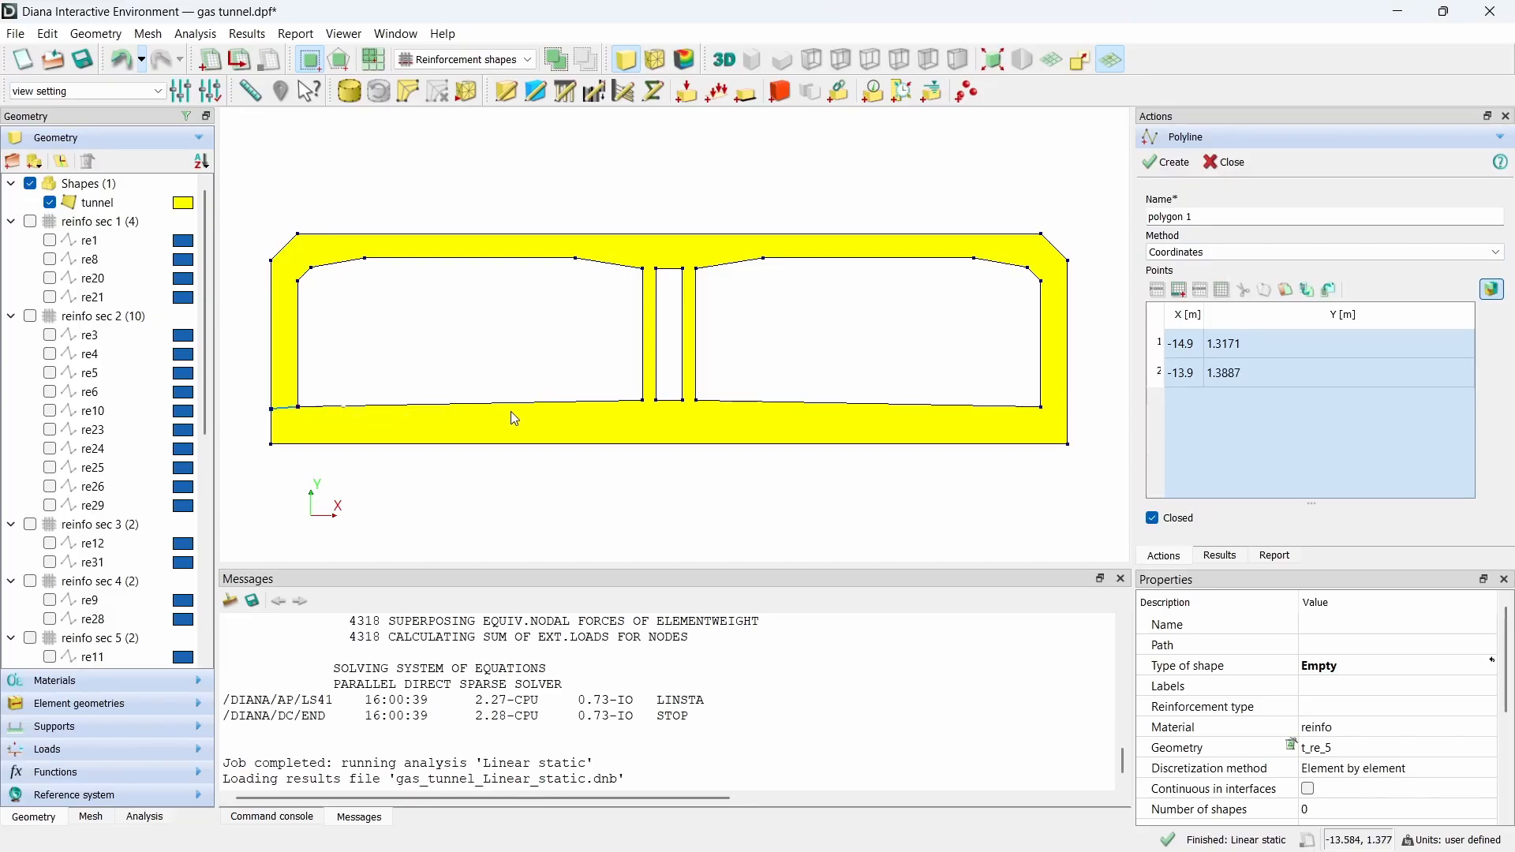
pyautogui.click(643, 401)
pyautogui.click(696, 400)
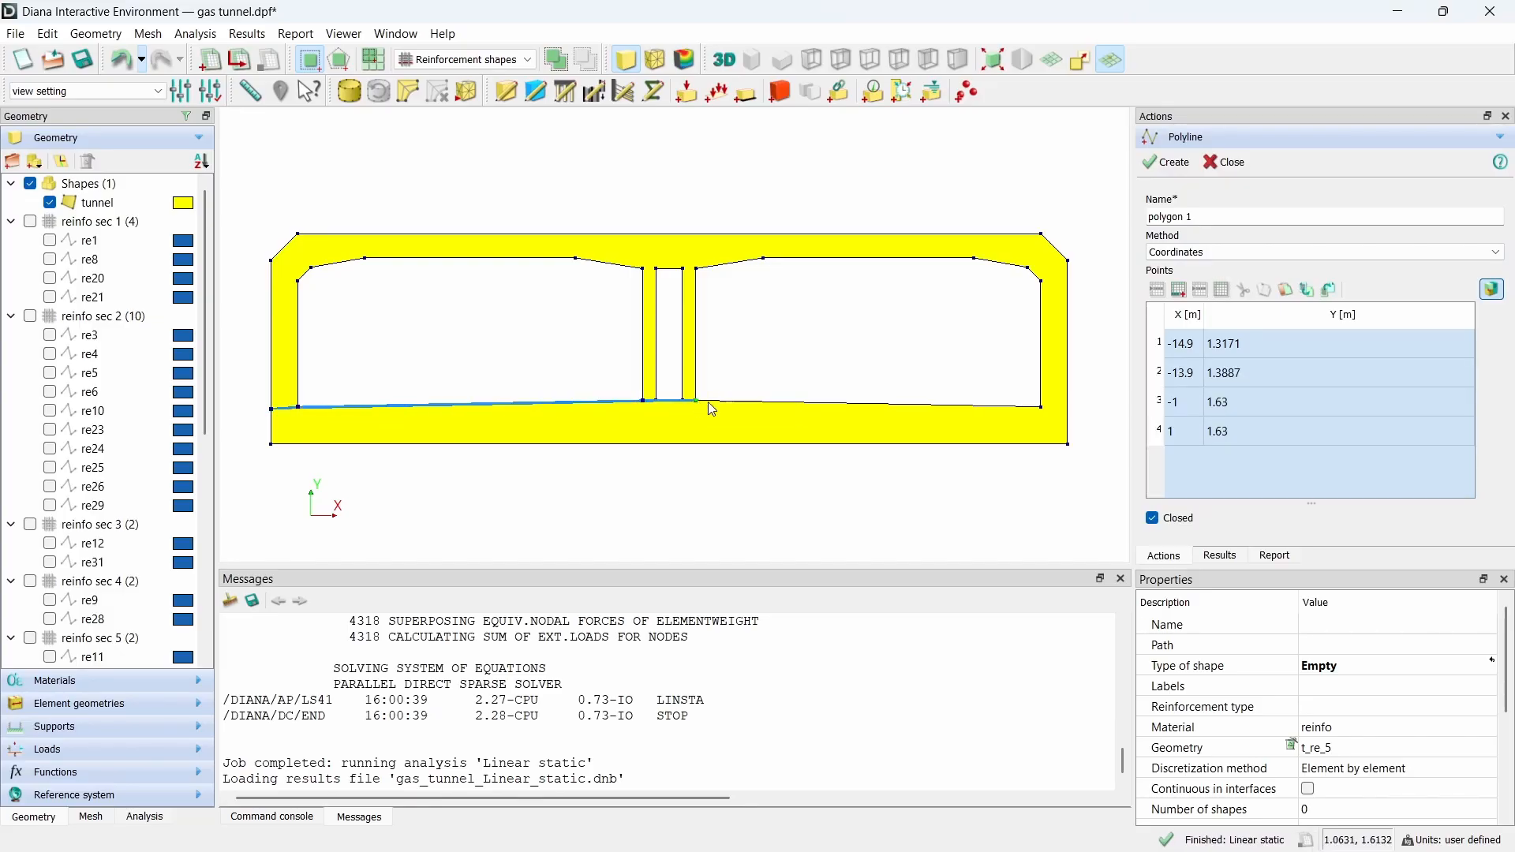
pyautogui.click(1041, 407)
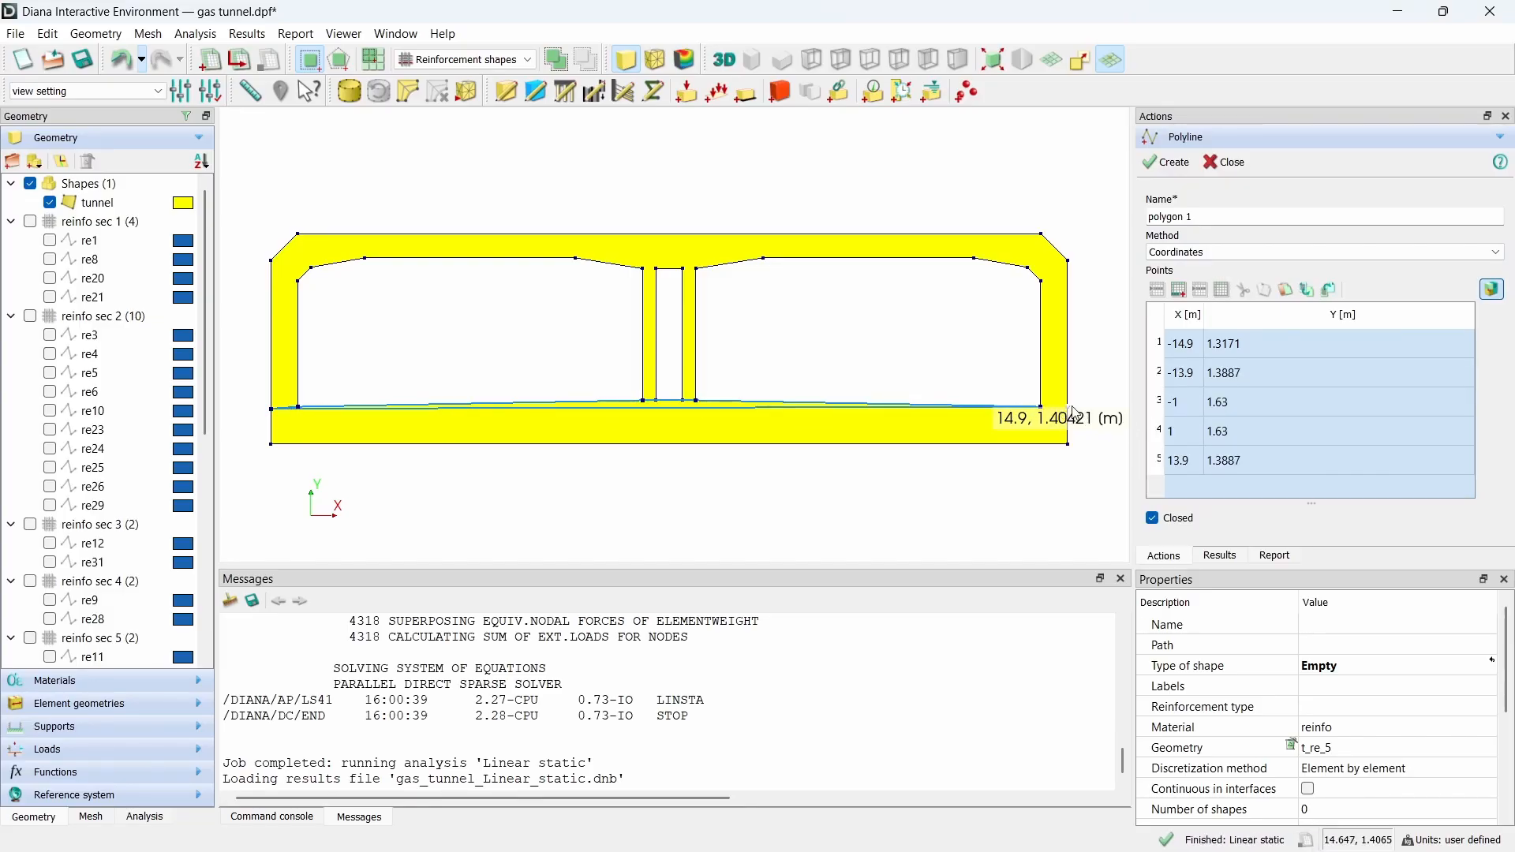
pyautogui.click(1068, 408)
# Step: Set the Y coordinate of the polyline's first and last points to 1.3887 m, and create it as an open polyline
pyautogui.doubleClick(1348, 360)
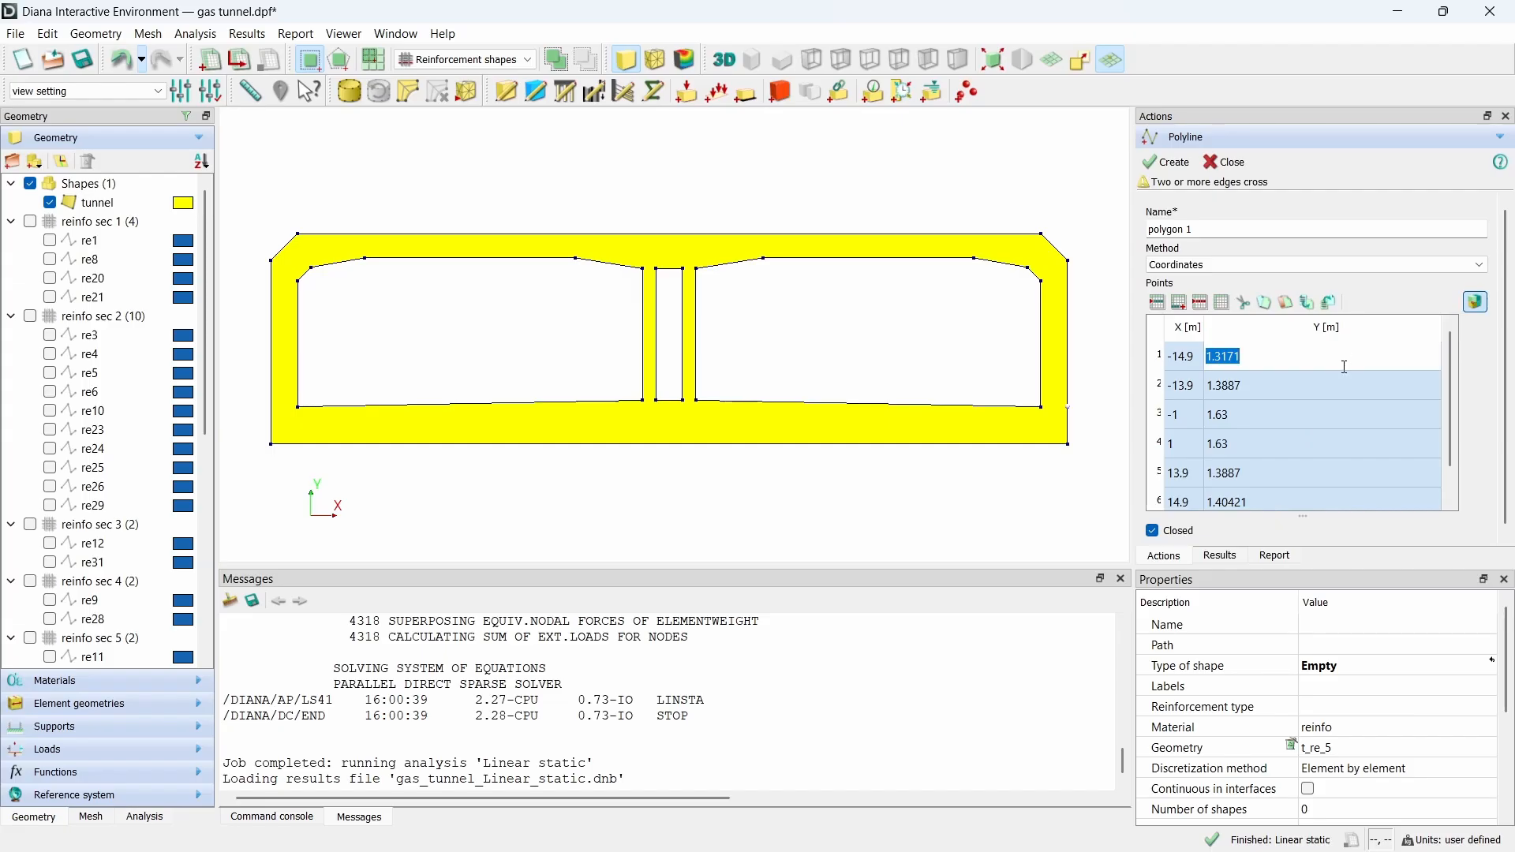
pyautogui.write('1')
pyautogui.doubleClick(1304, 496)
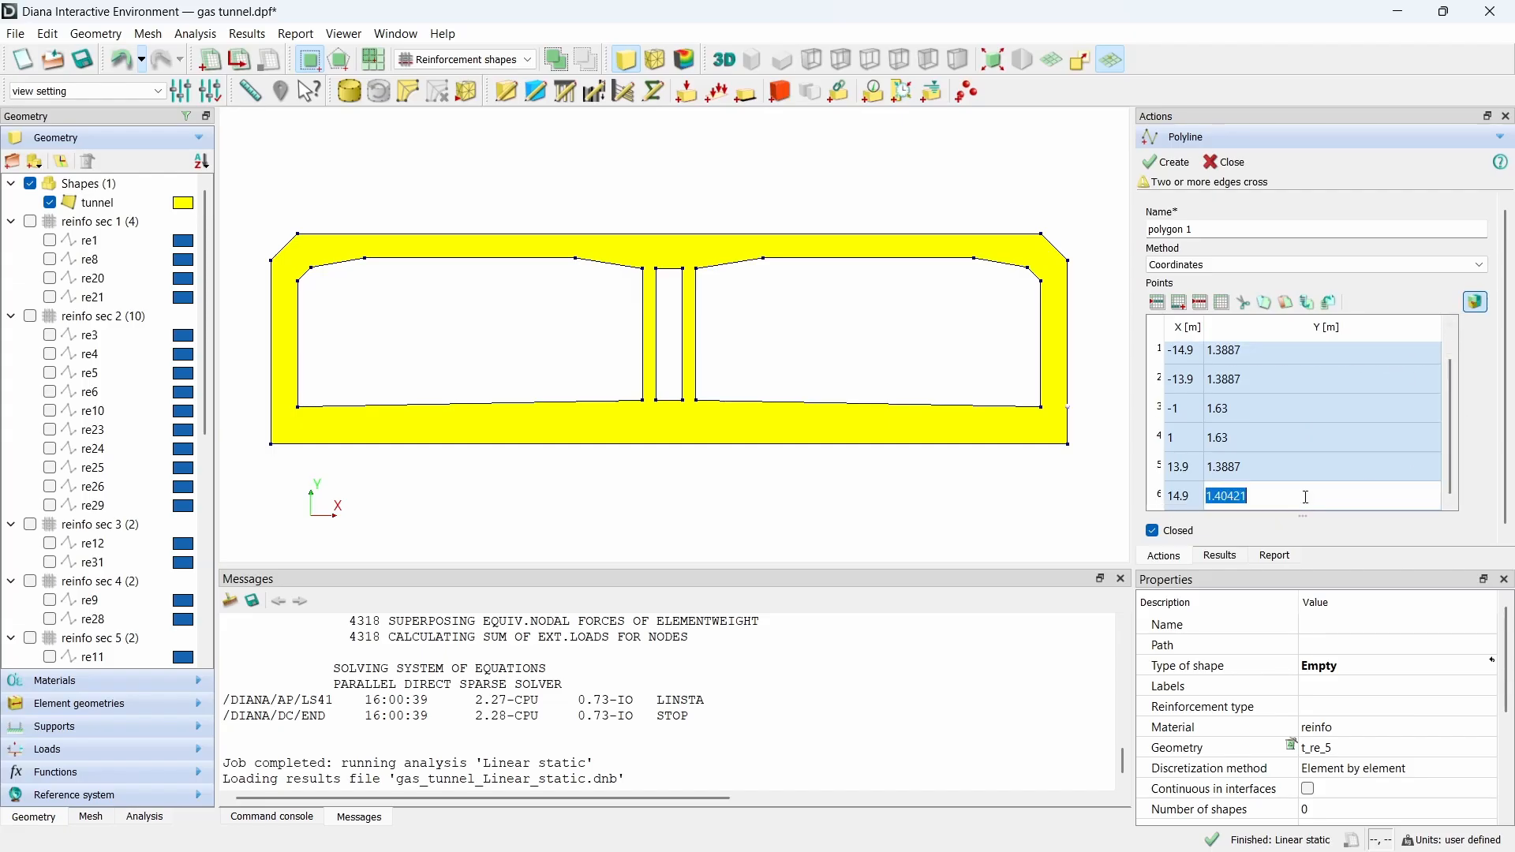
pyautogui.write('1.3887')
pyautogui.press('Return')
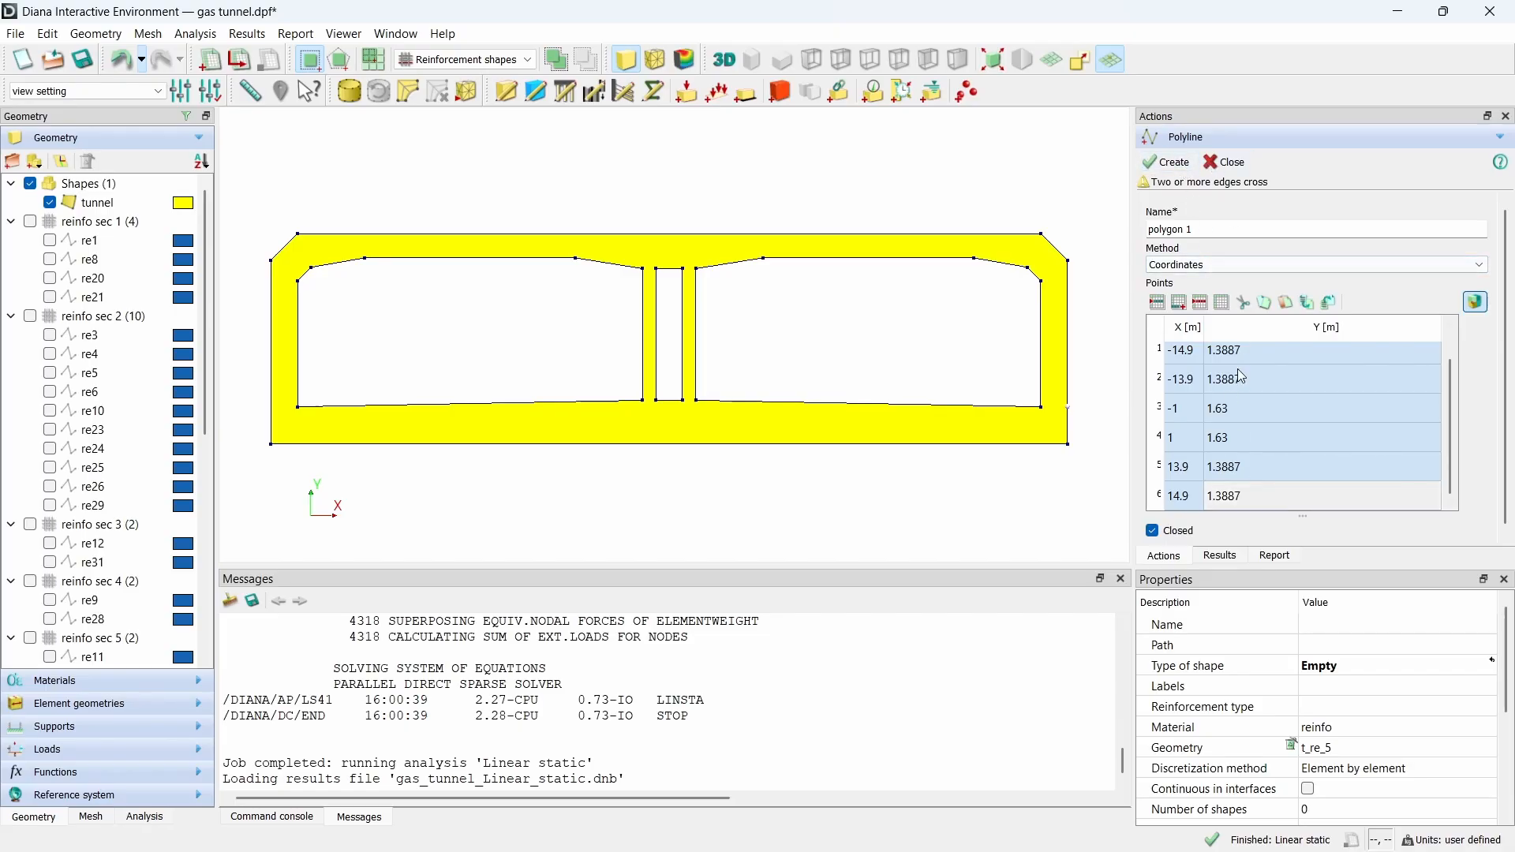
pyautogui.click(1165, 533)
pyautogui.click(1169, 162)
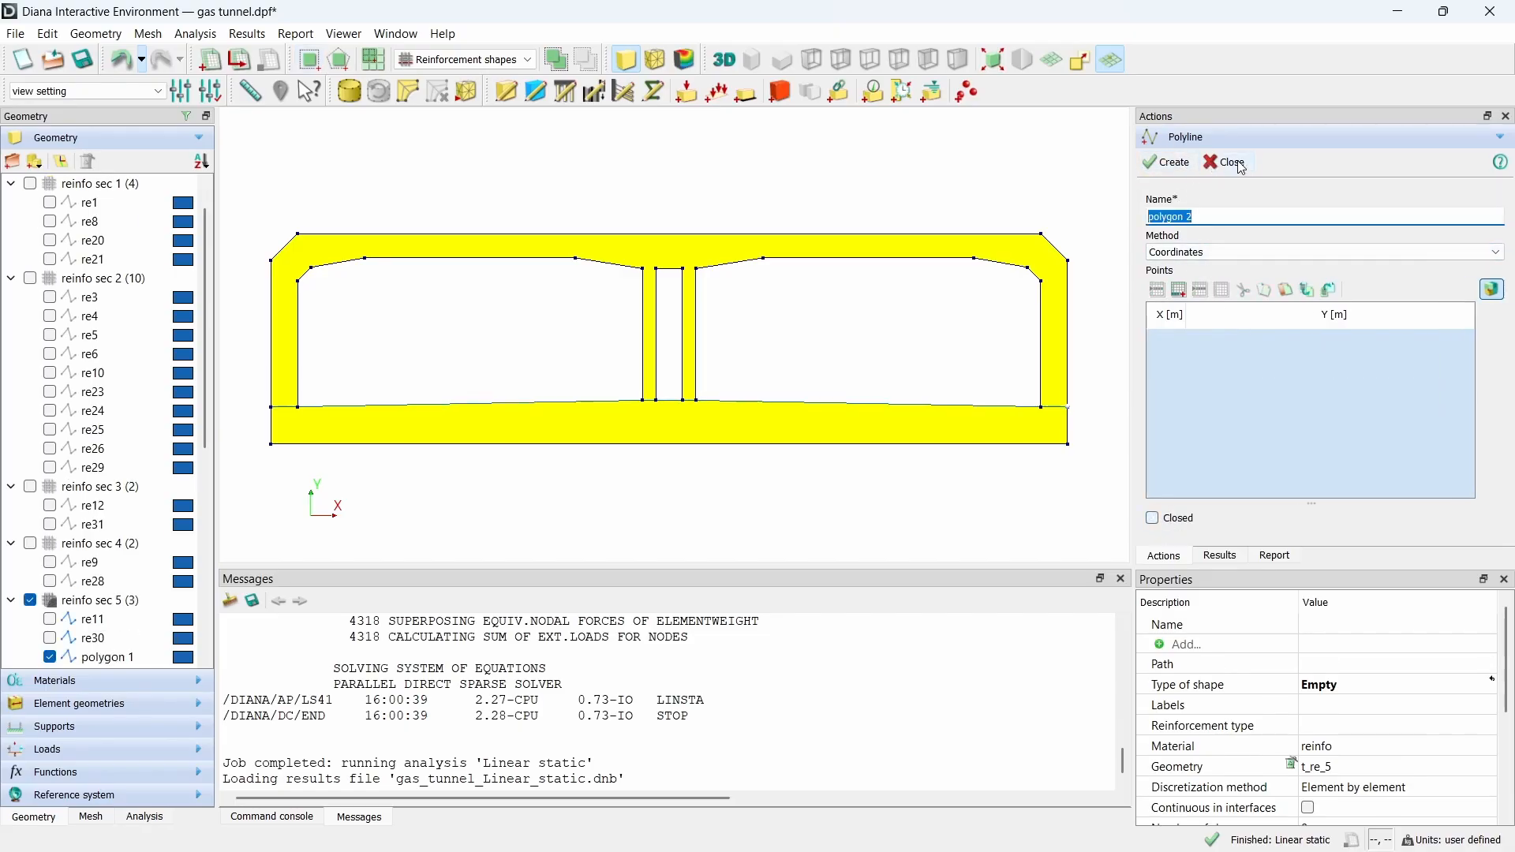
pyautogui.click(1226, 161)
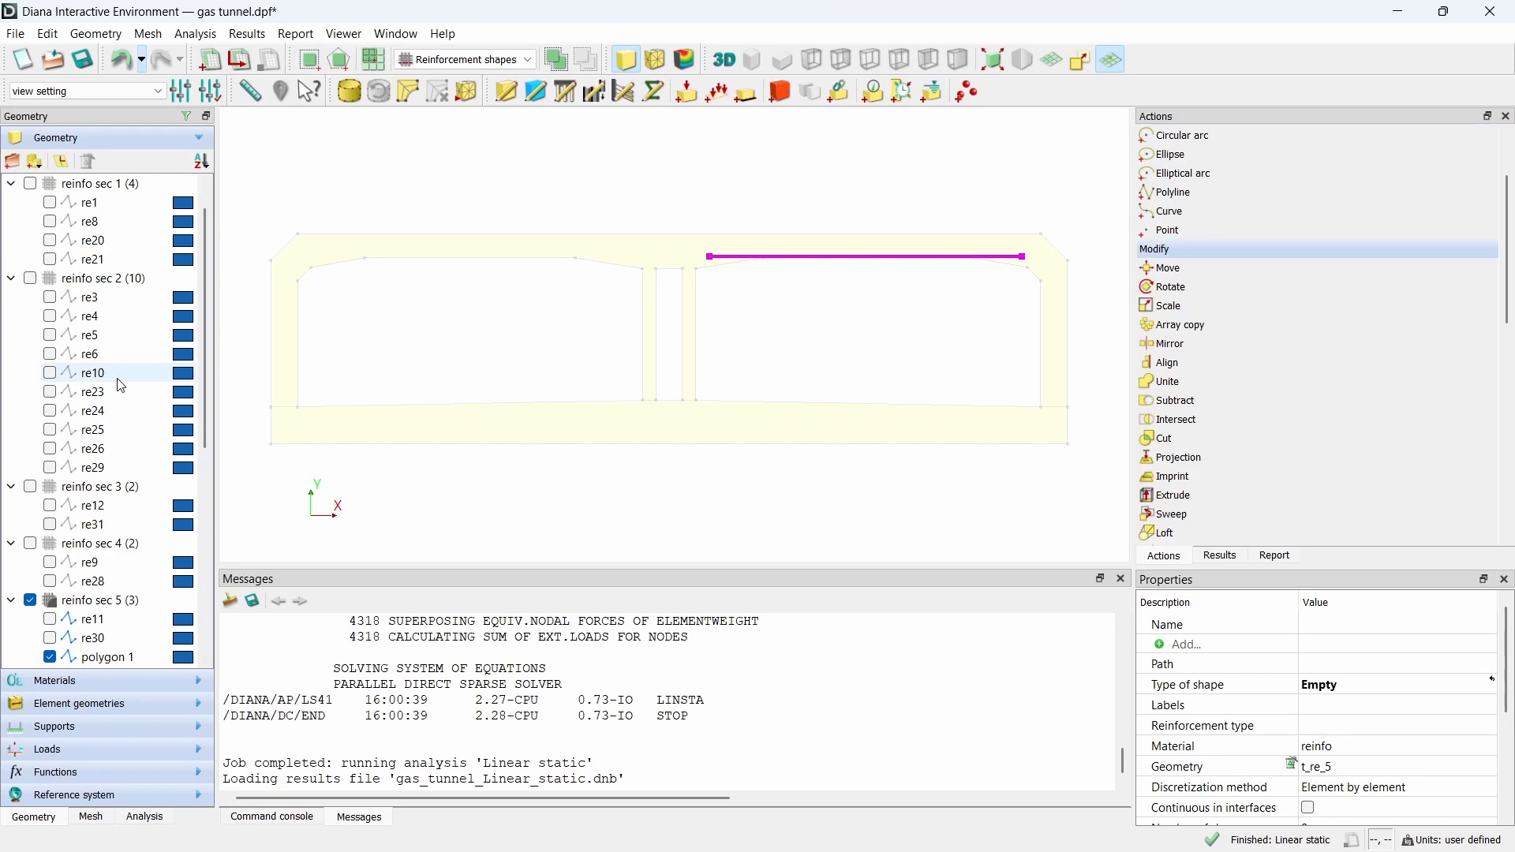
# Step: Switch the selection type to Shapes and show all reinforcement sets
pyautogui.scroll(1, 121, 386)
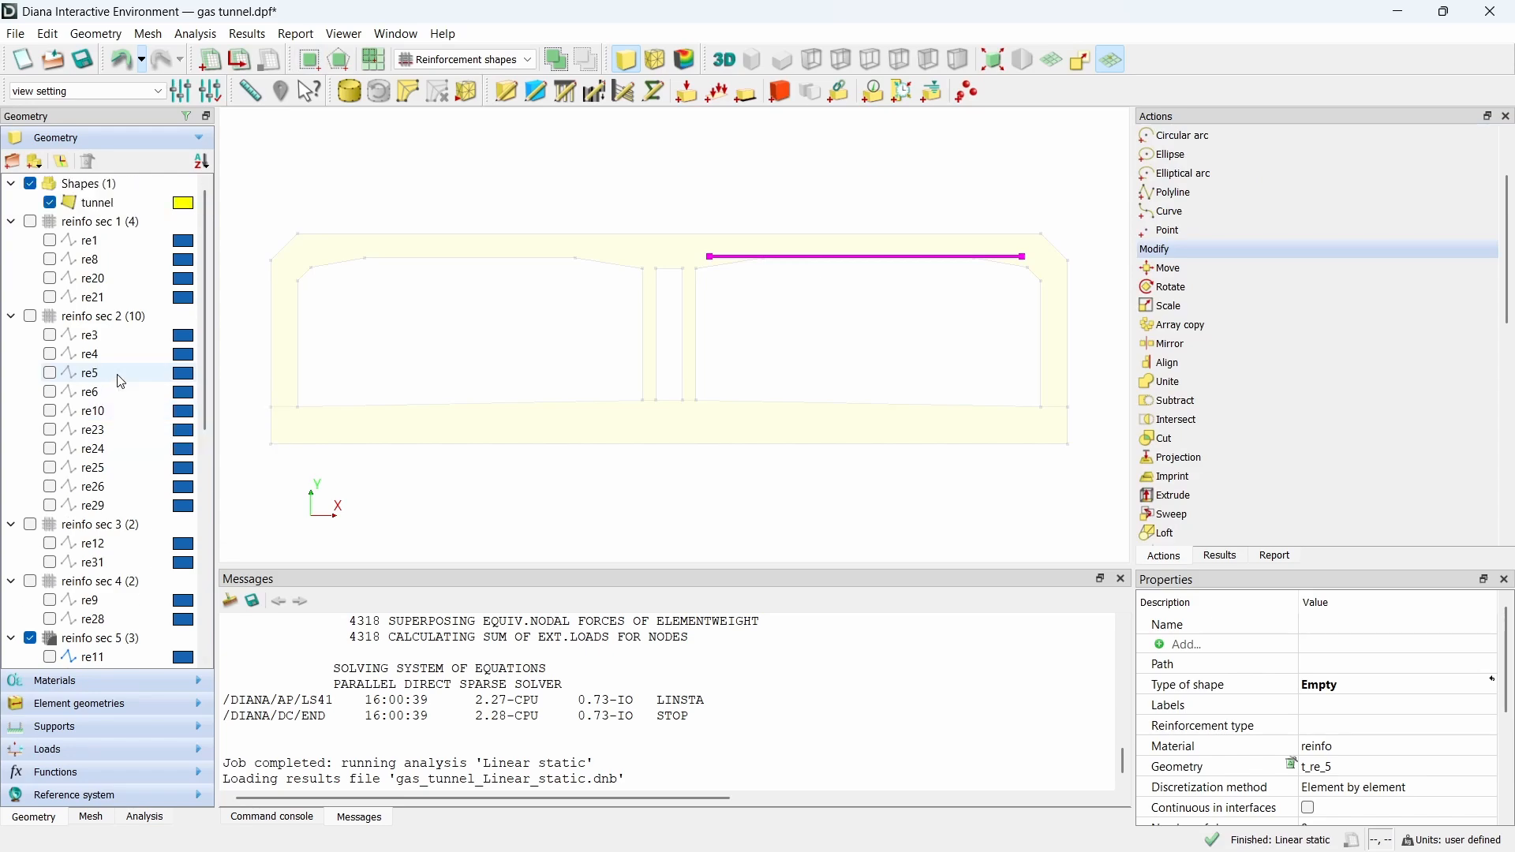
pyautogui.click(496, 66)
pyautogui.click(462, 75)
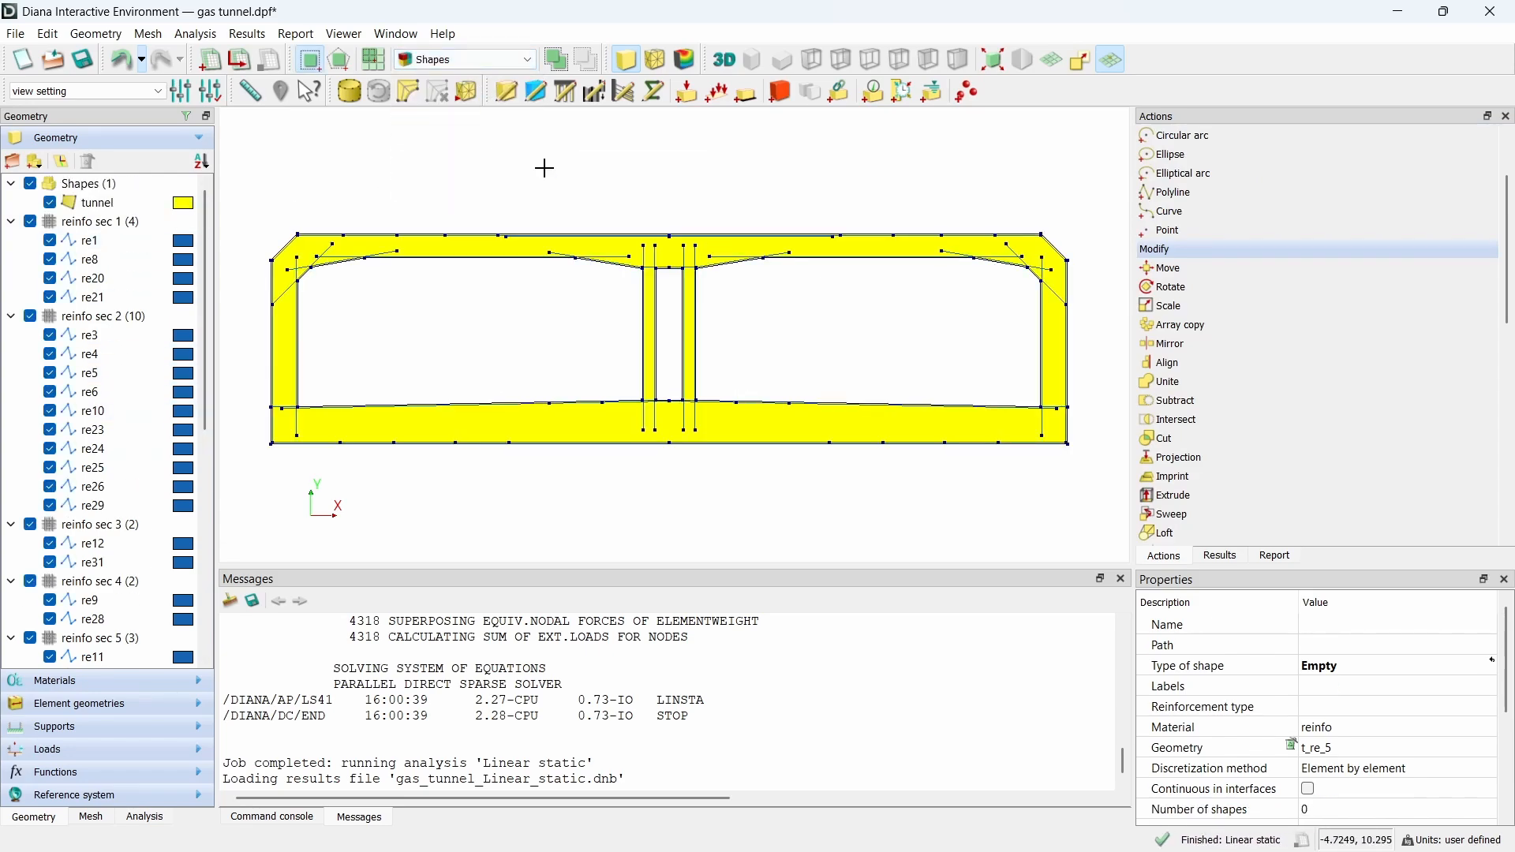
# Step: Start a Cut operation, hide polygon 1 in reinfo sec 5 and clear it from the cut targets
pyautogui.click(1164, 438)
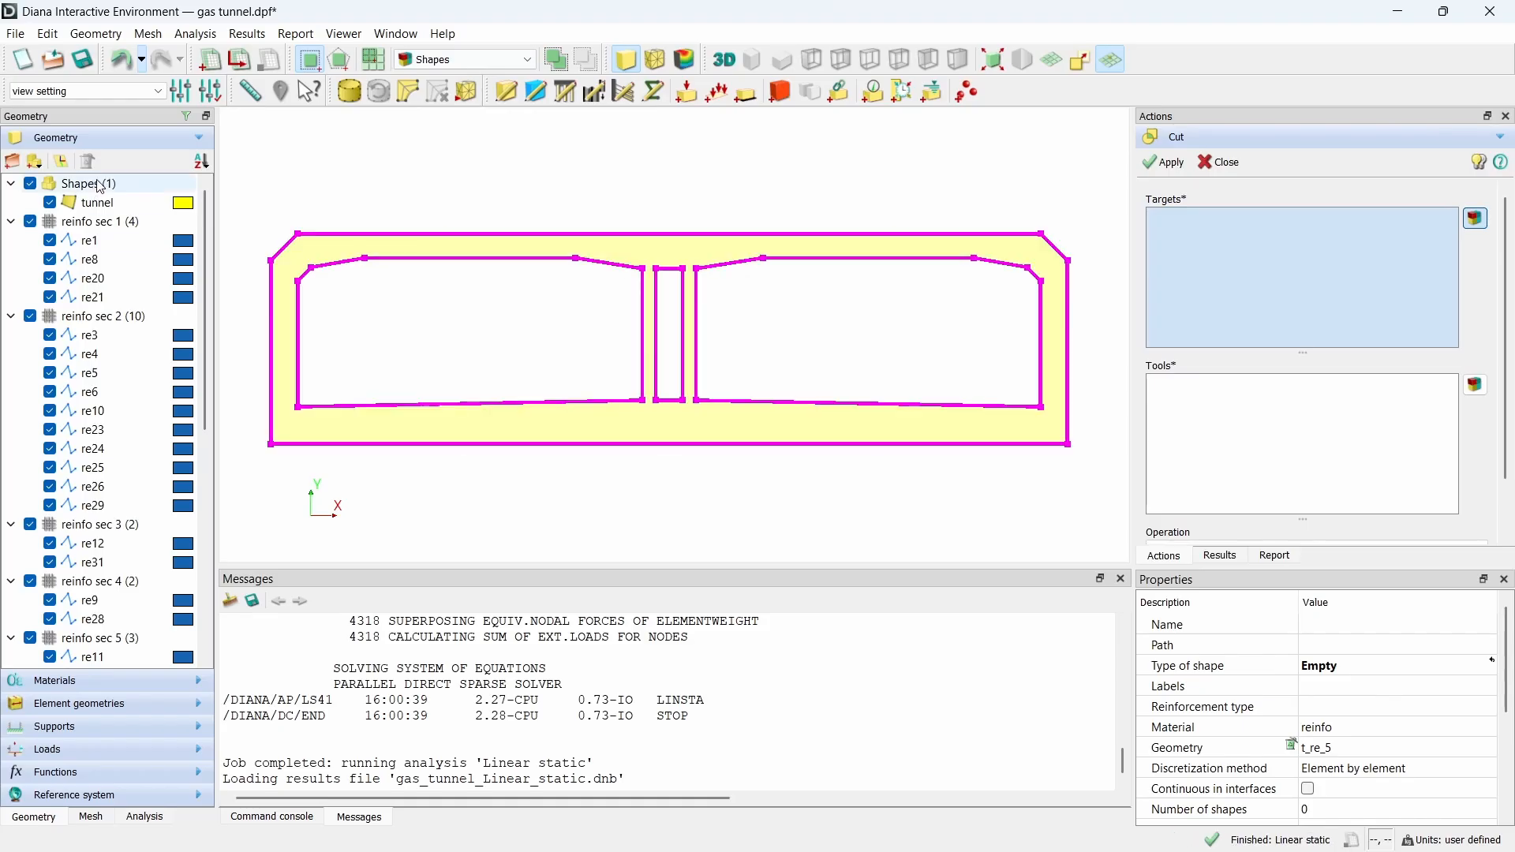
pyautogui.scroll(-4, 79, 623)
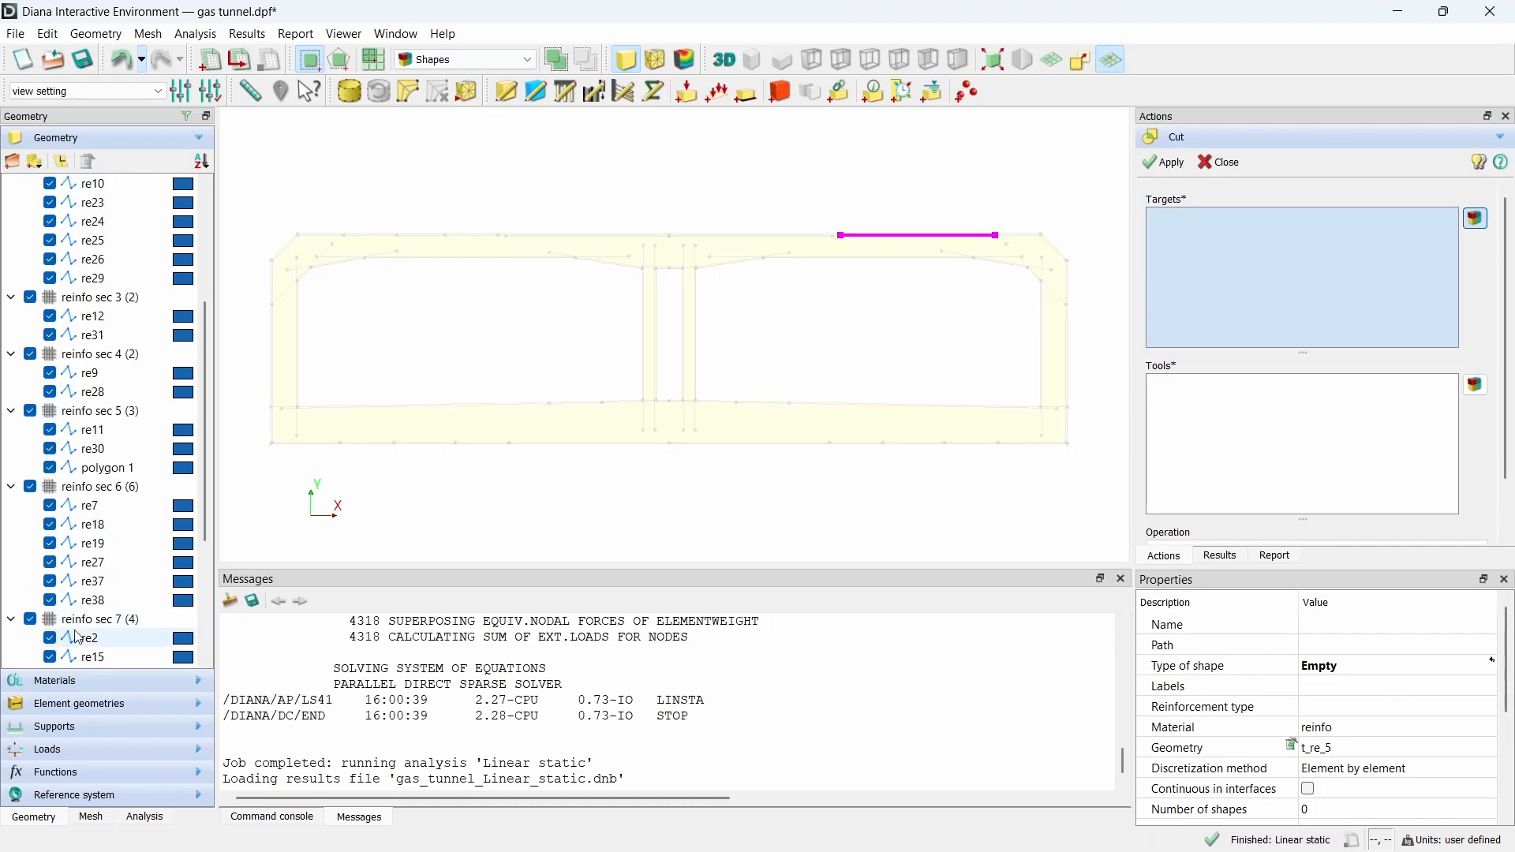
pyautogui.scroll(-4, 77, 638)
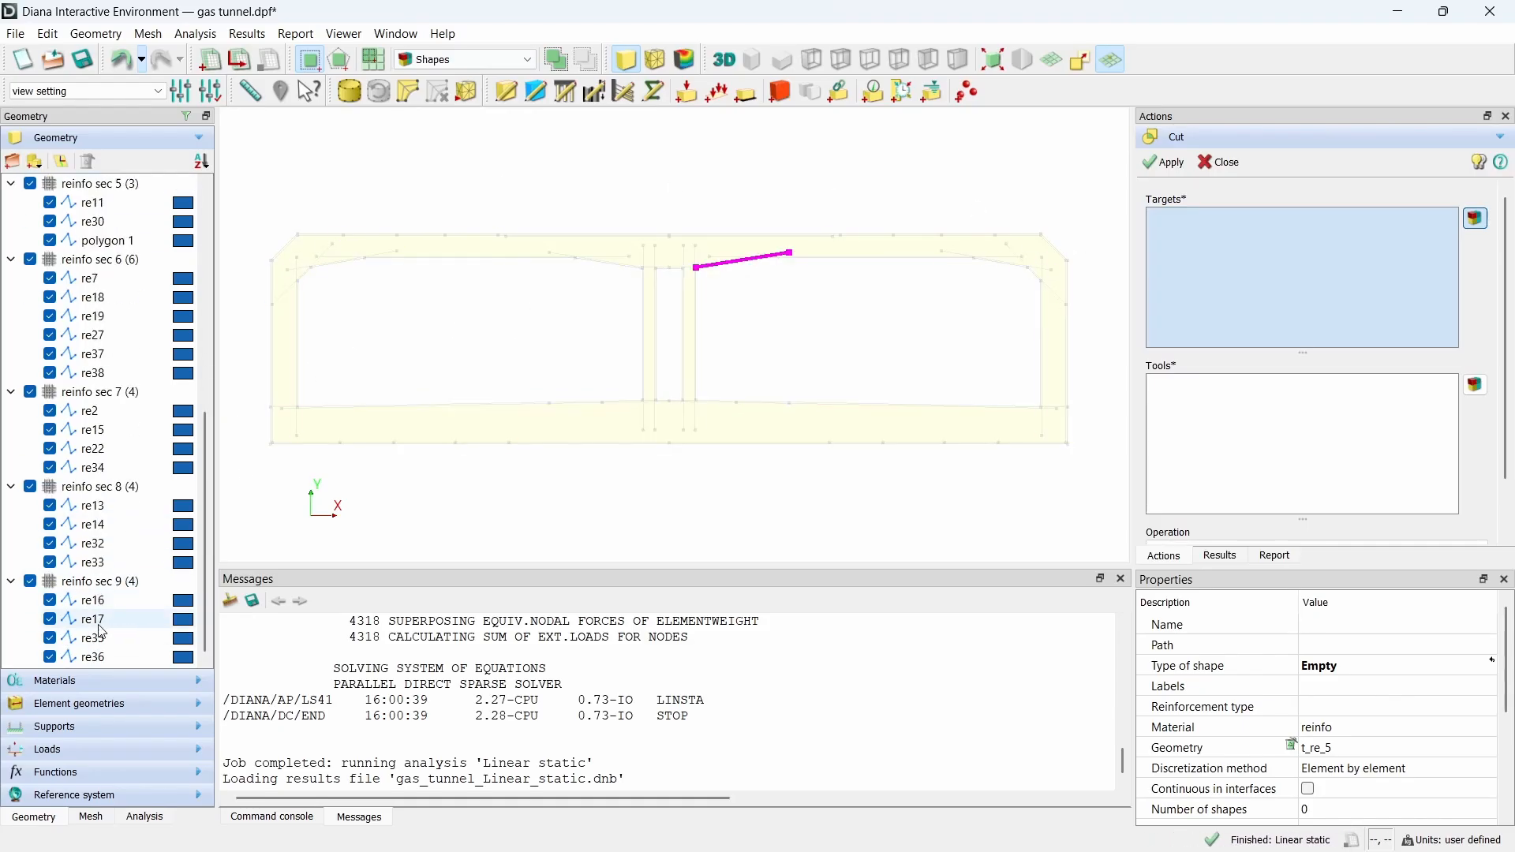
pyautogui.click(46, 247)
pyautogui.click(49, 240)
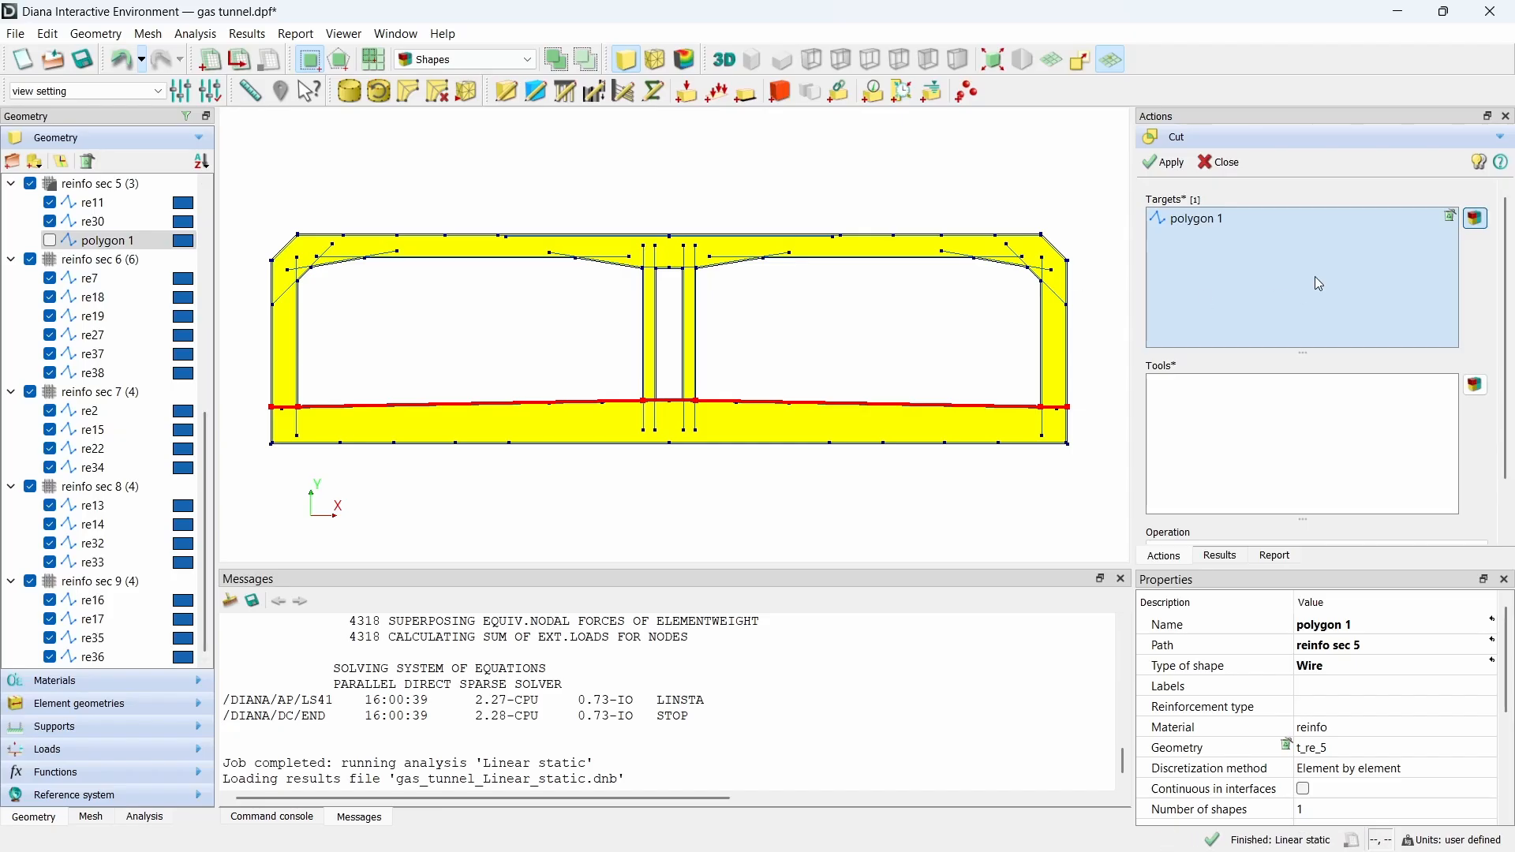
pyautogui.click(1450, 218)
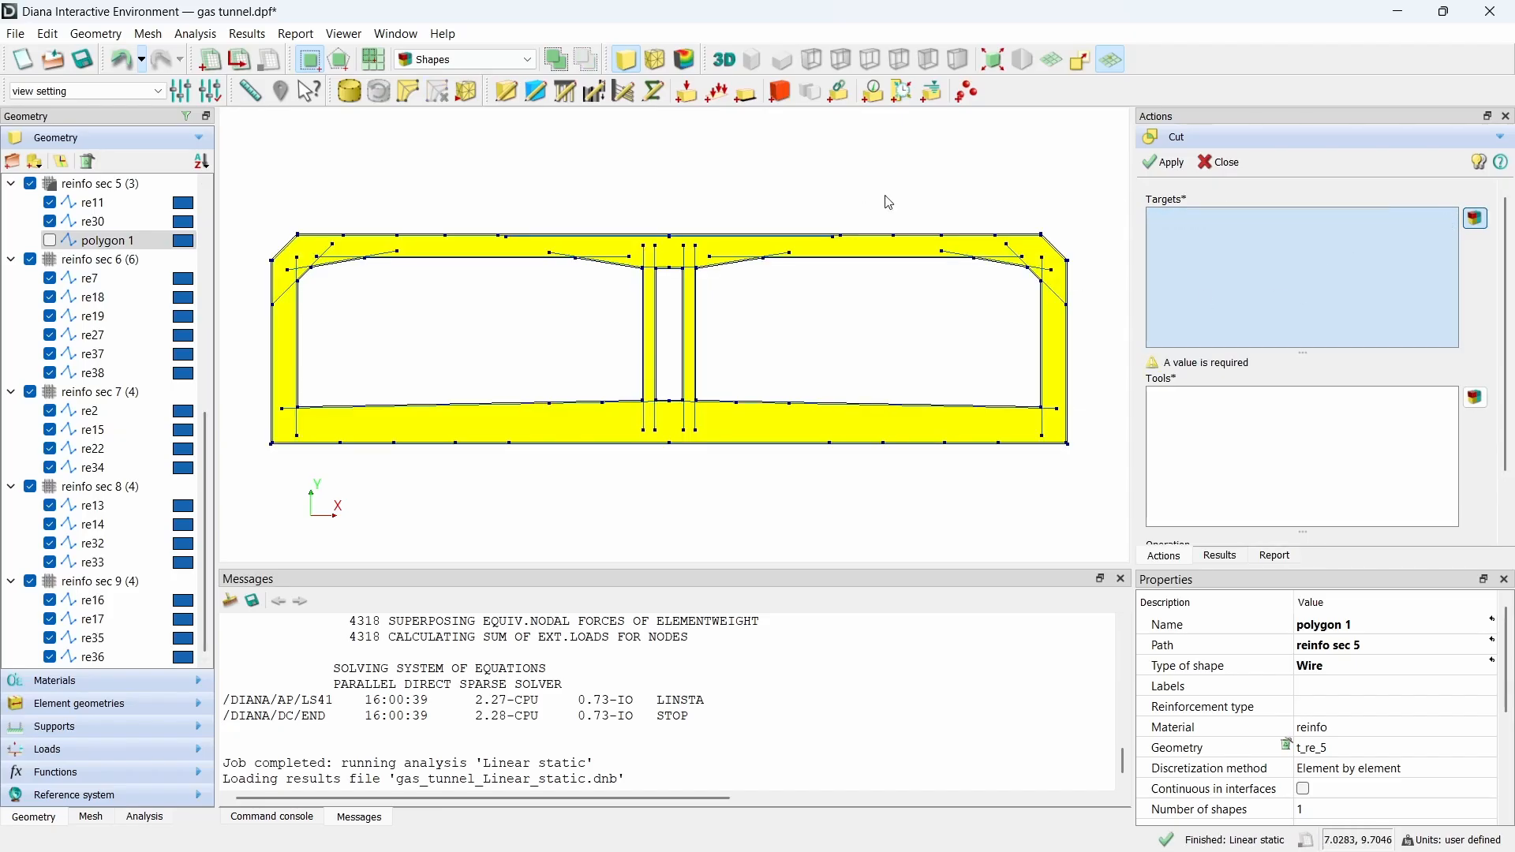
# Step: Cut the tunnel and all its reinforcements using polygon 1 as the tool, with Simplify and Keep tools off
pyautogui.hotkey('ctrl', 'a')
pyautogui.click(1195, 431)
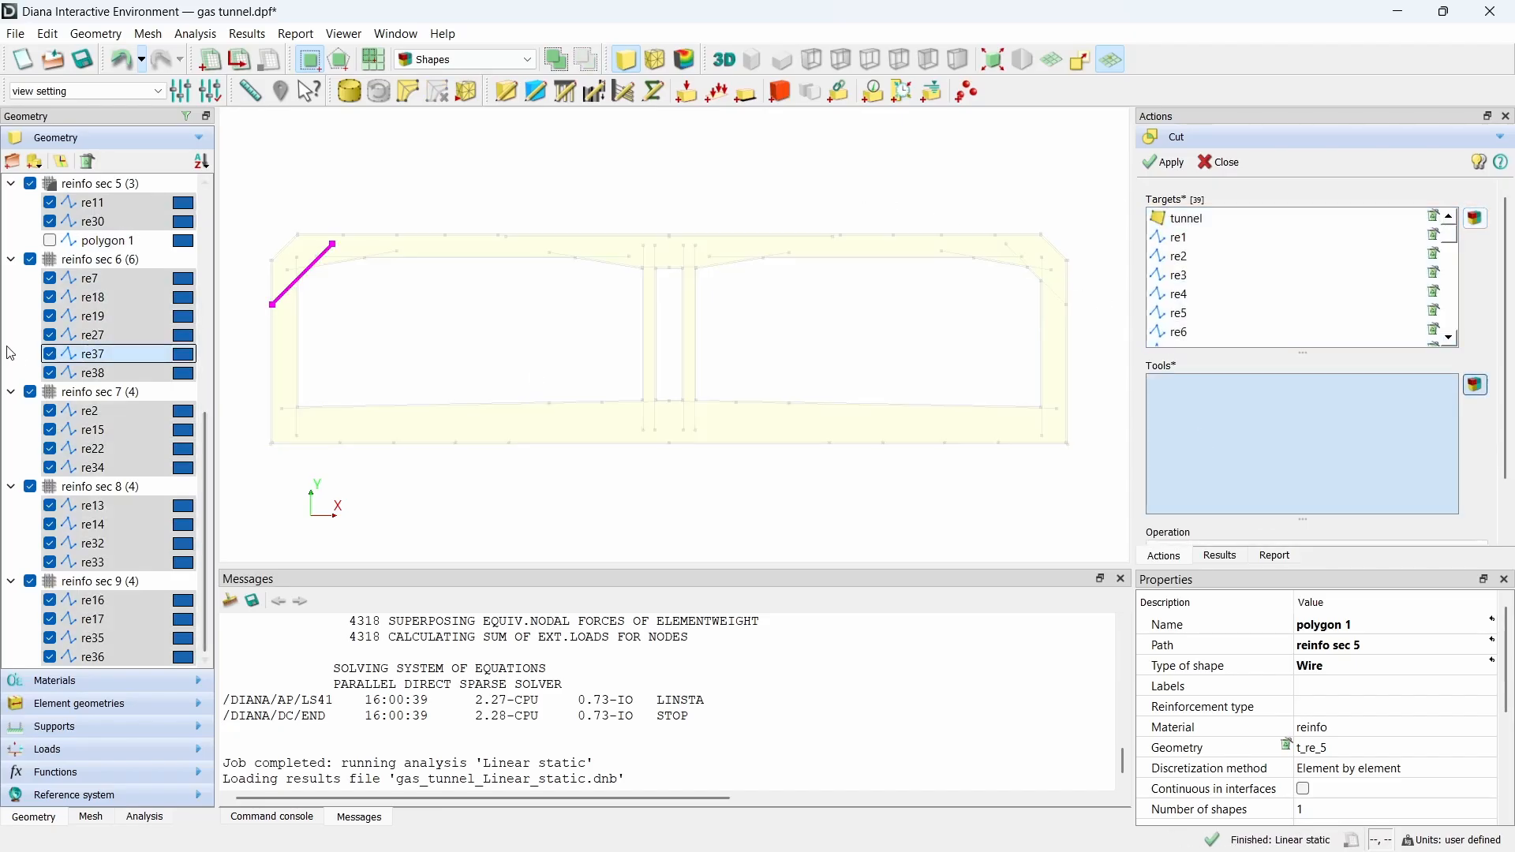
pyautogui.click(106, 243)
pyautogui.scroll(-2, 1275, 464)
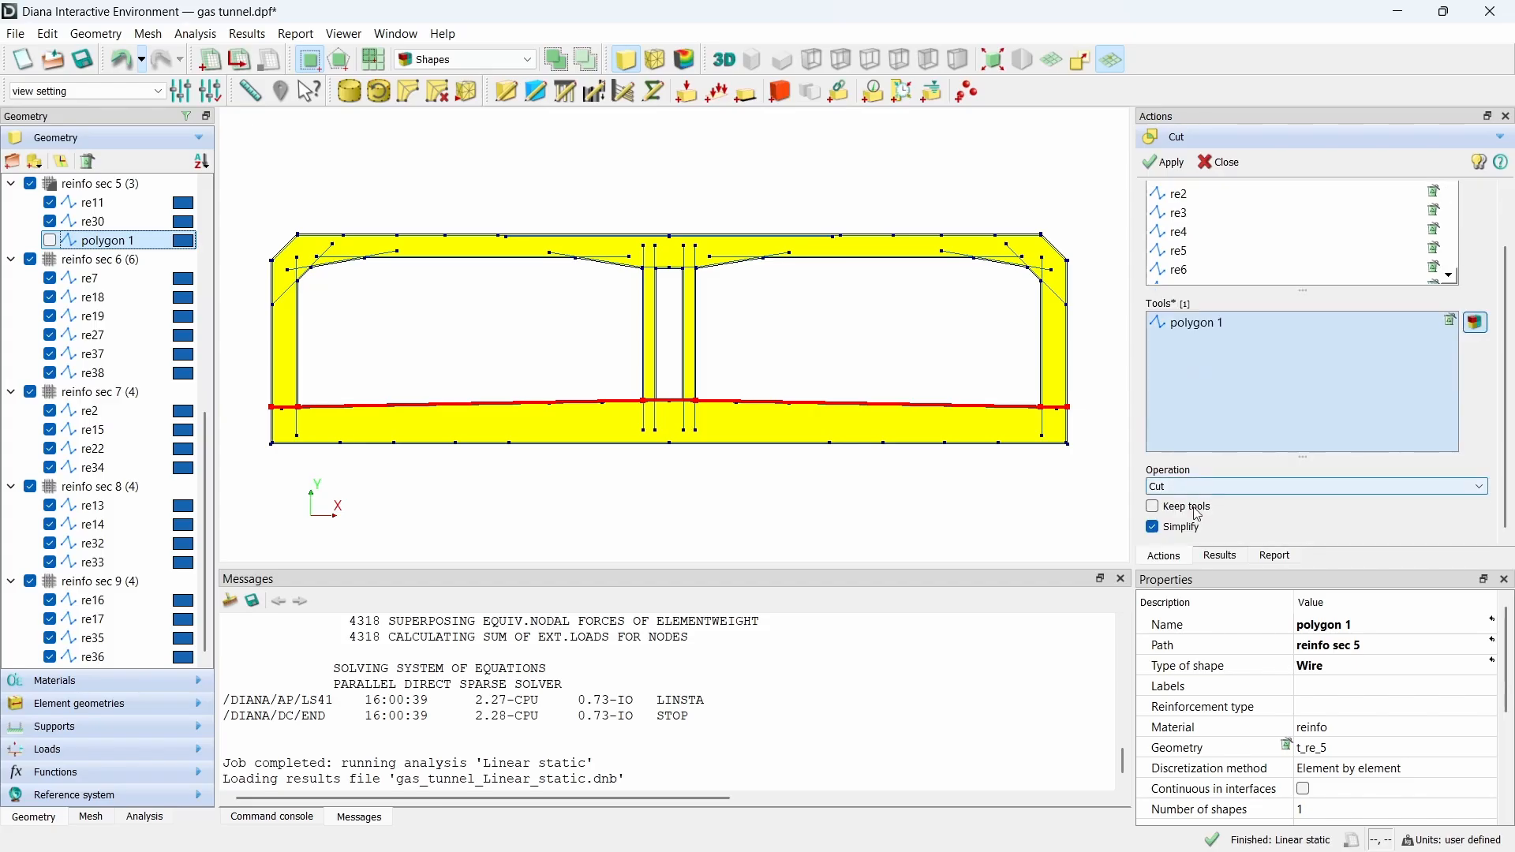
pyautogui.click(1181, 528)
pyautogui.click(1202, 163)
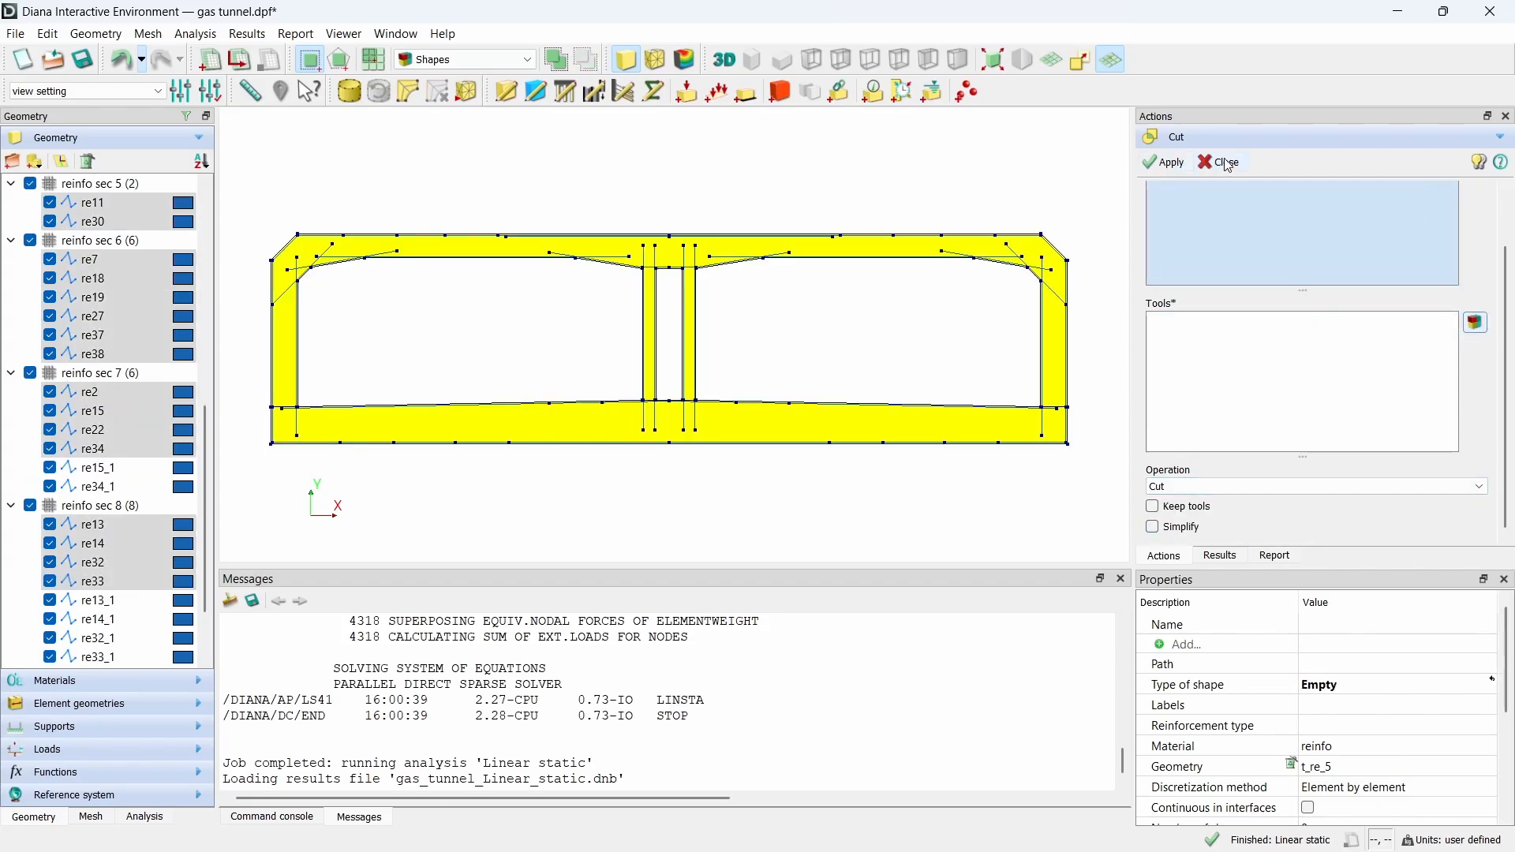
# Step: Delete the tunnel's floor slab and all reinforcement pieces below the cut line
pyautogui.scroll(9, 111, 390)
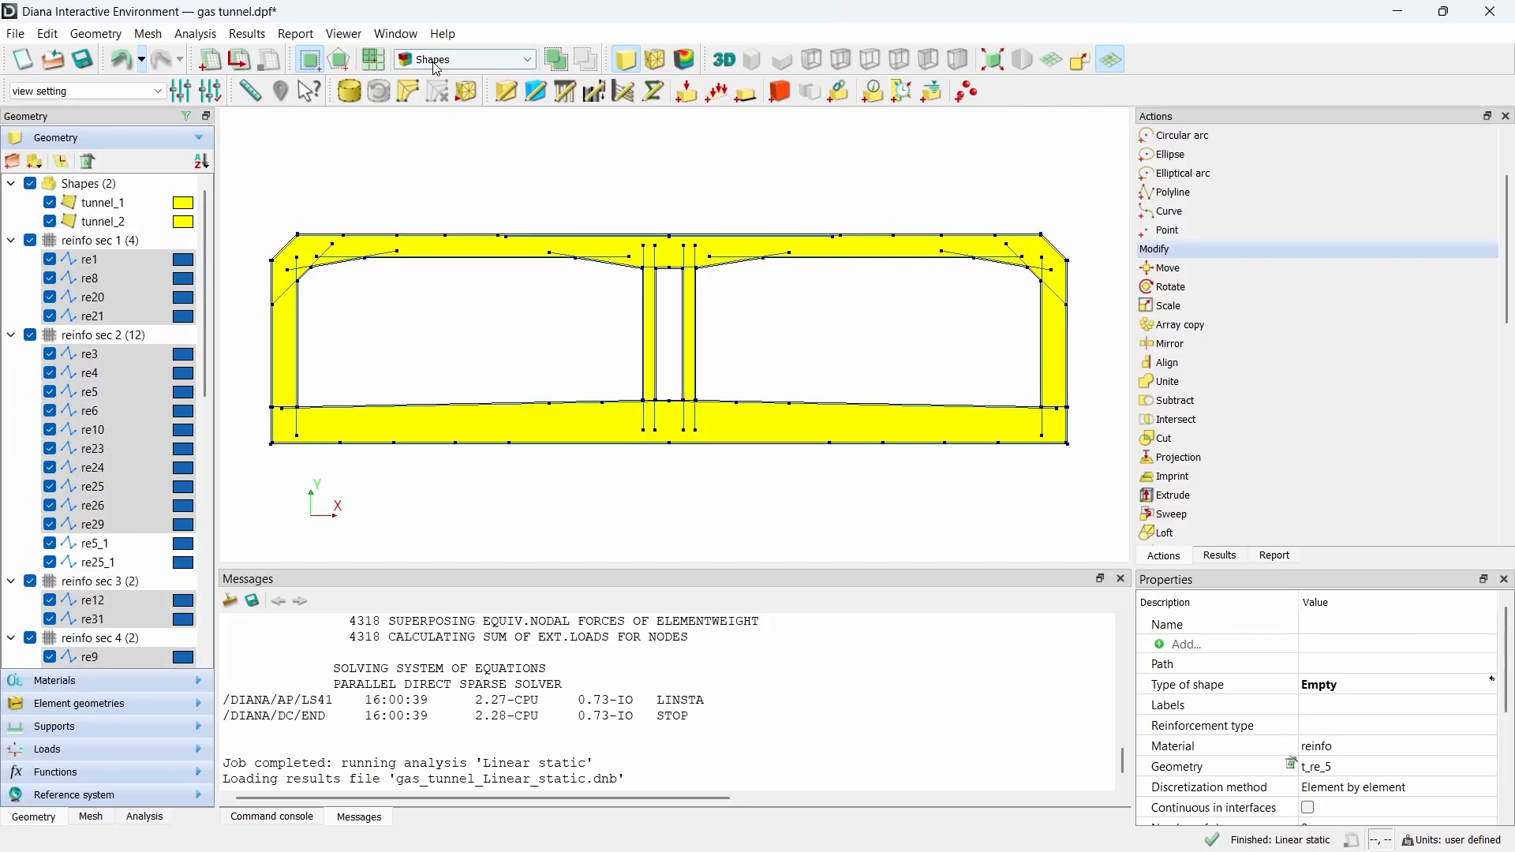
pyautogui.moveTo(267, 390); pyautogui.dragTo(1107, 491)
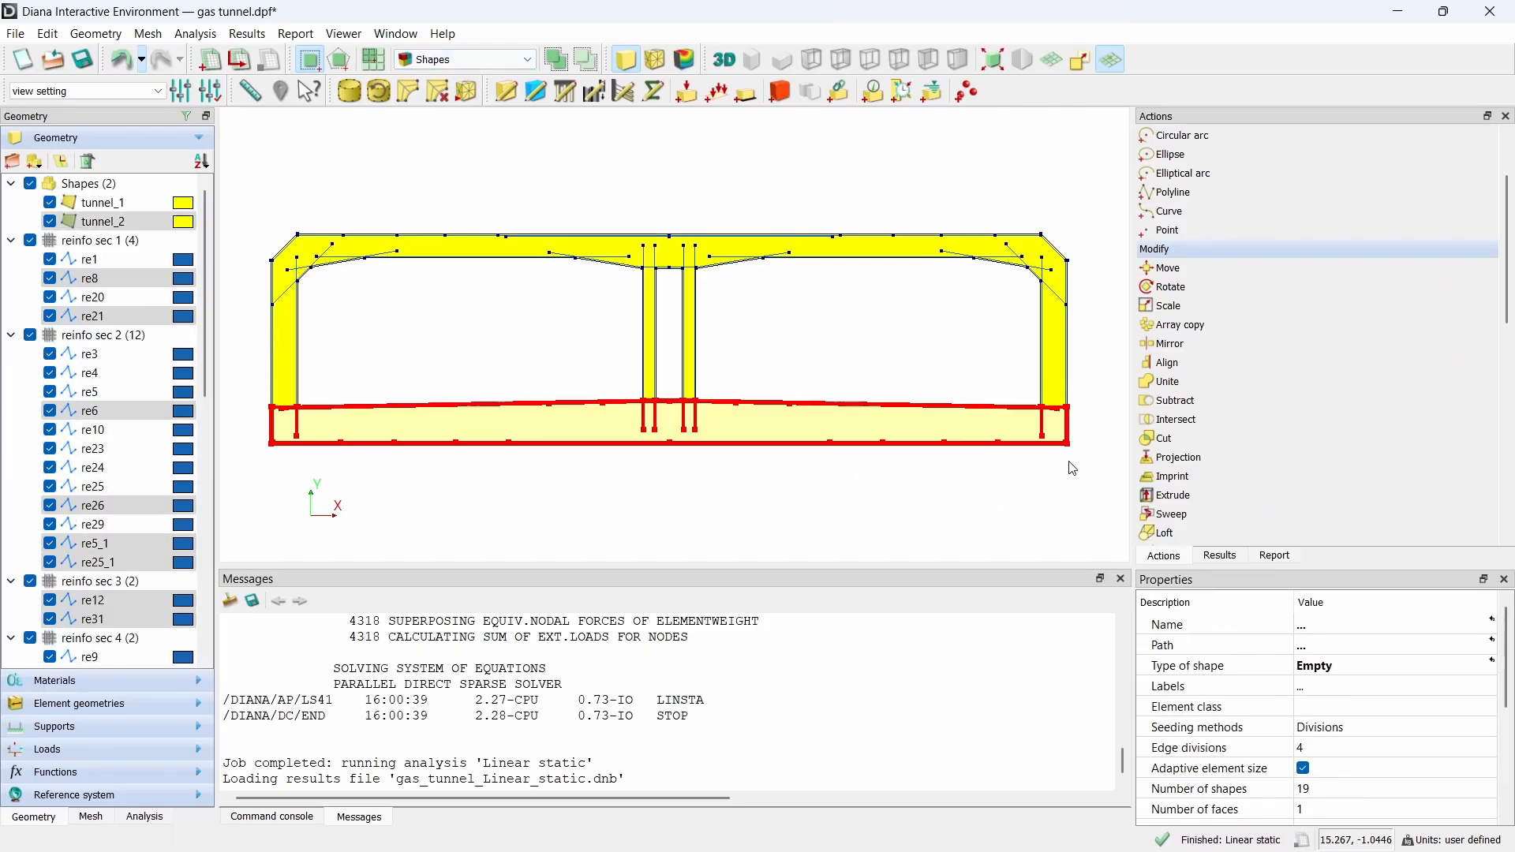
pyautogui.press('Delete')
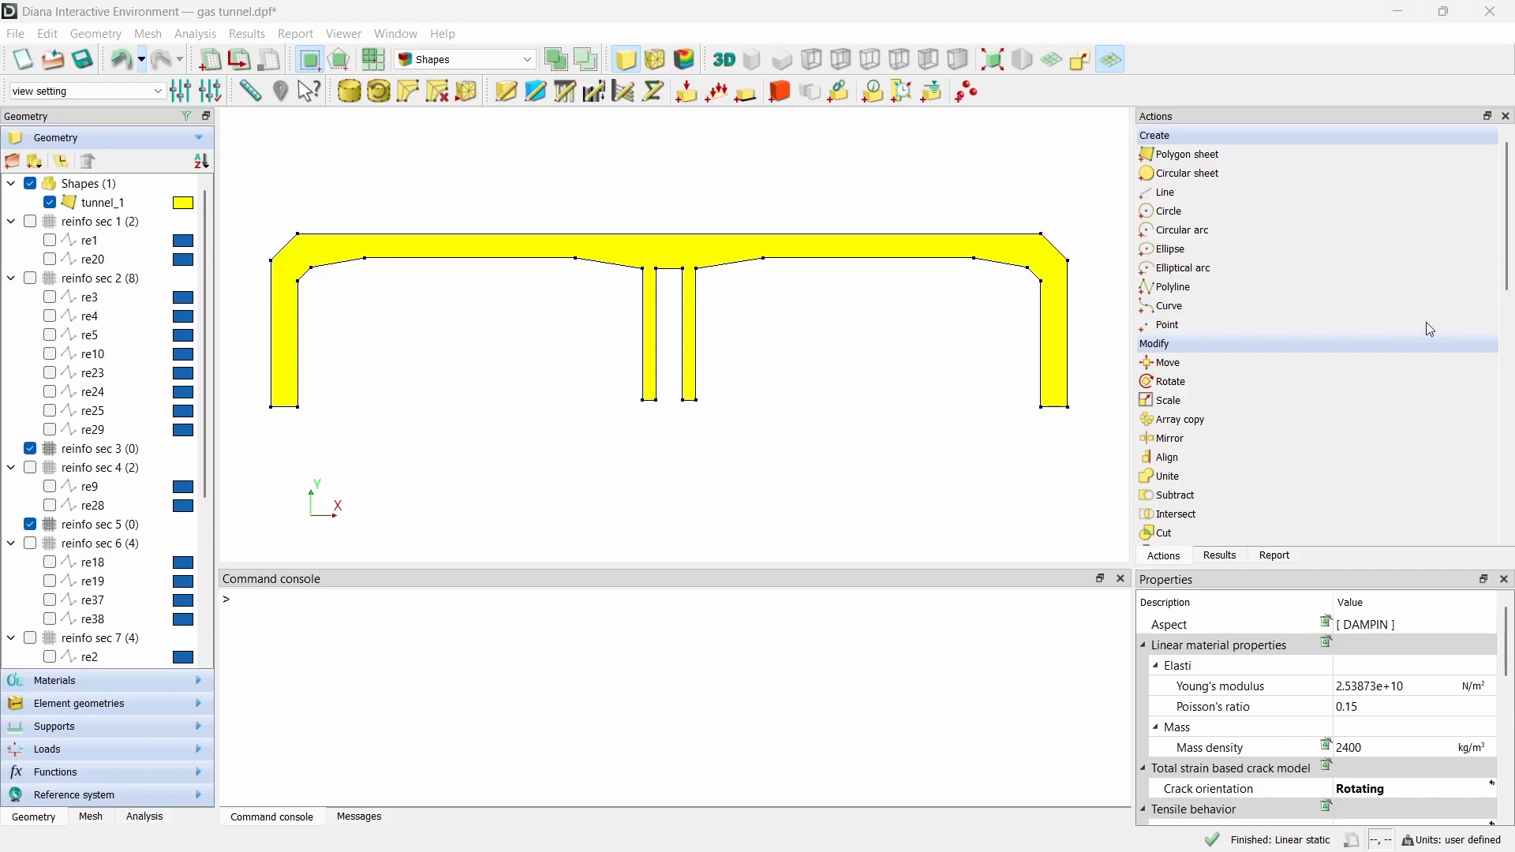
# Step: Create an open polyline named mass along the tunnel's outer roof edge, through the four outer corners of the roof and its chamfers
pyautogui.click(1206, 287)
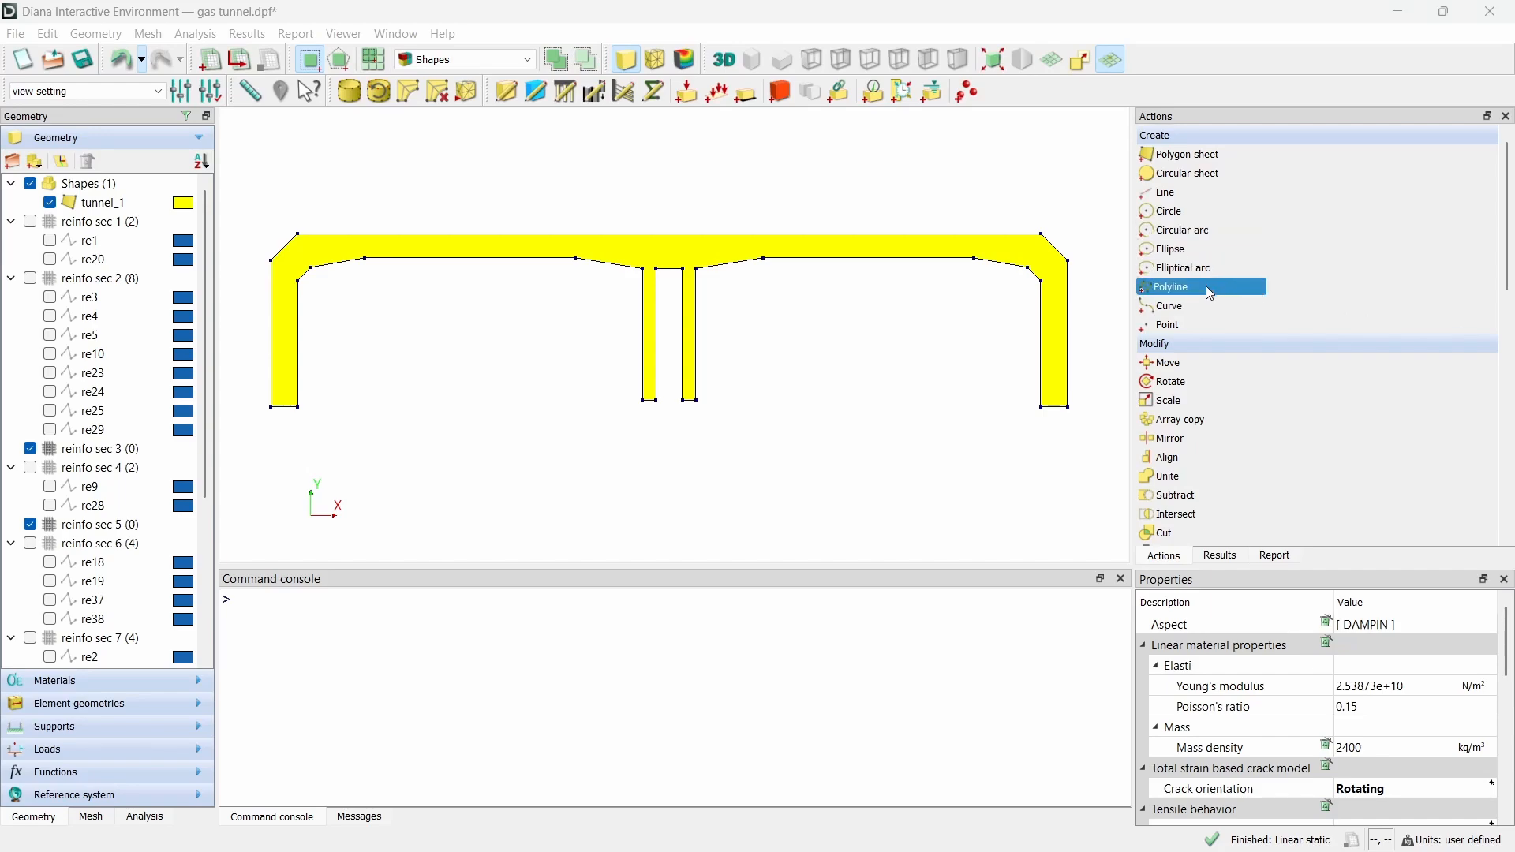
pyautogui.doubleClick(1206, 287)
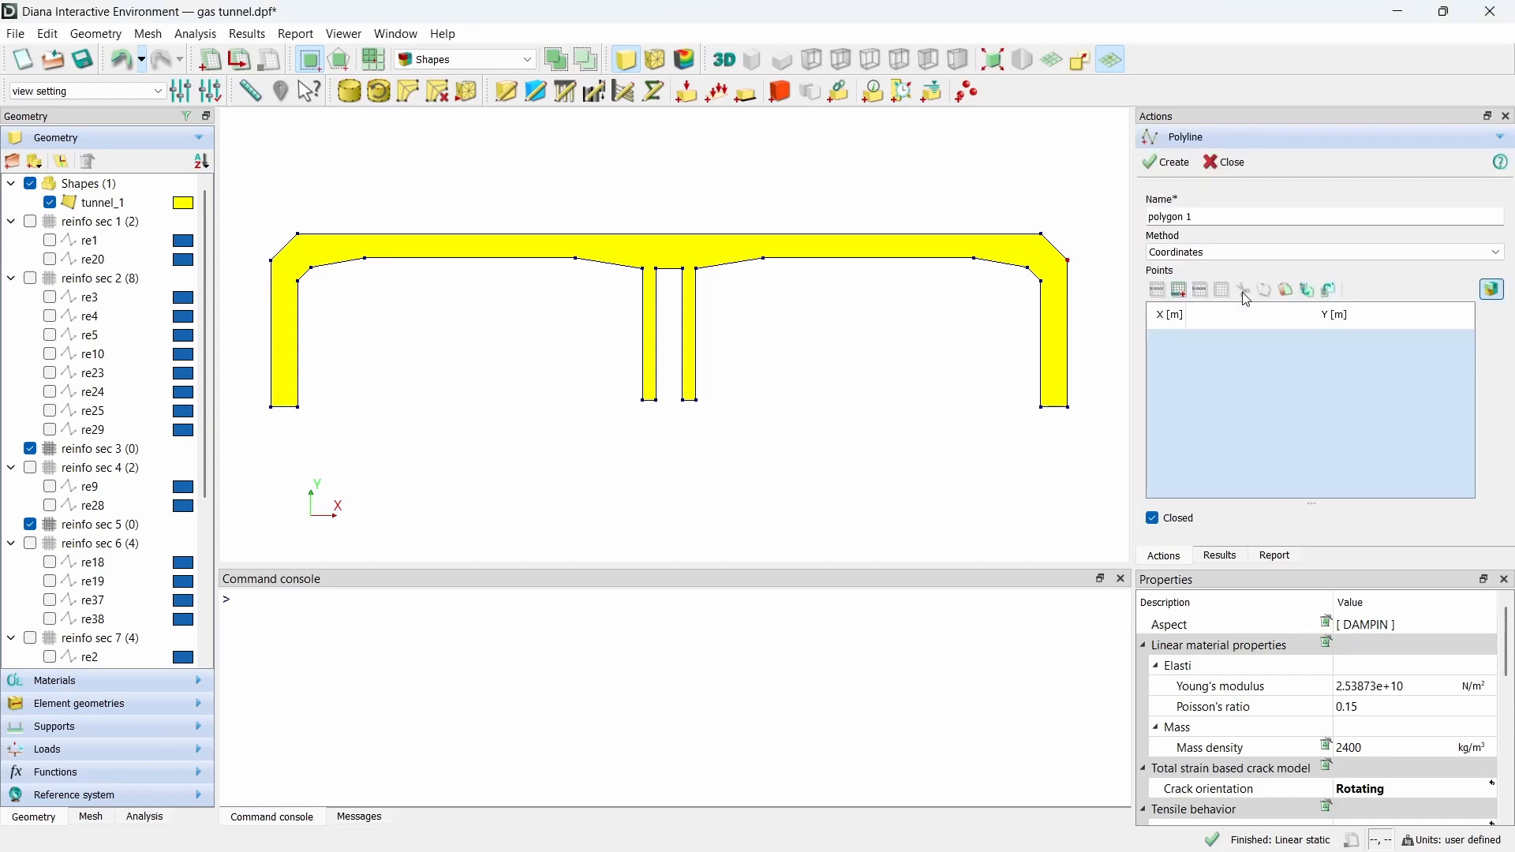
pyautogui.tripleClick(1233, 218)
pyautogui.write('mass')
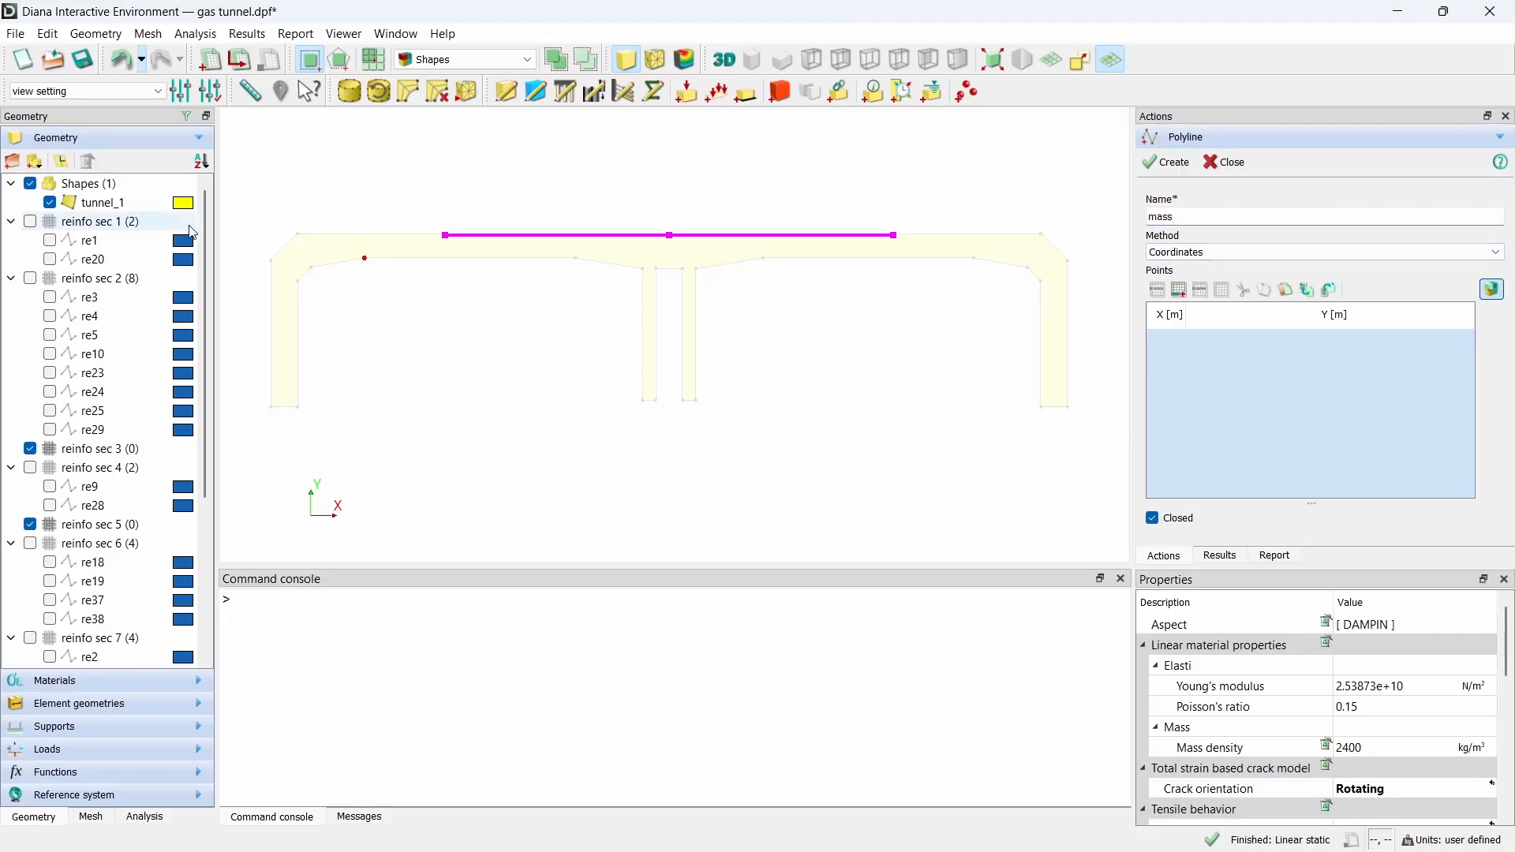
pyautogui.click(269, 261)
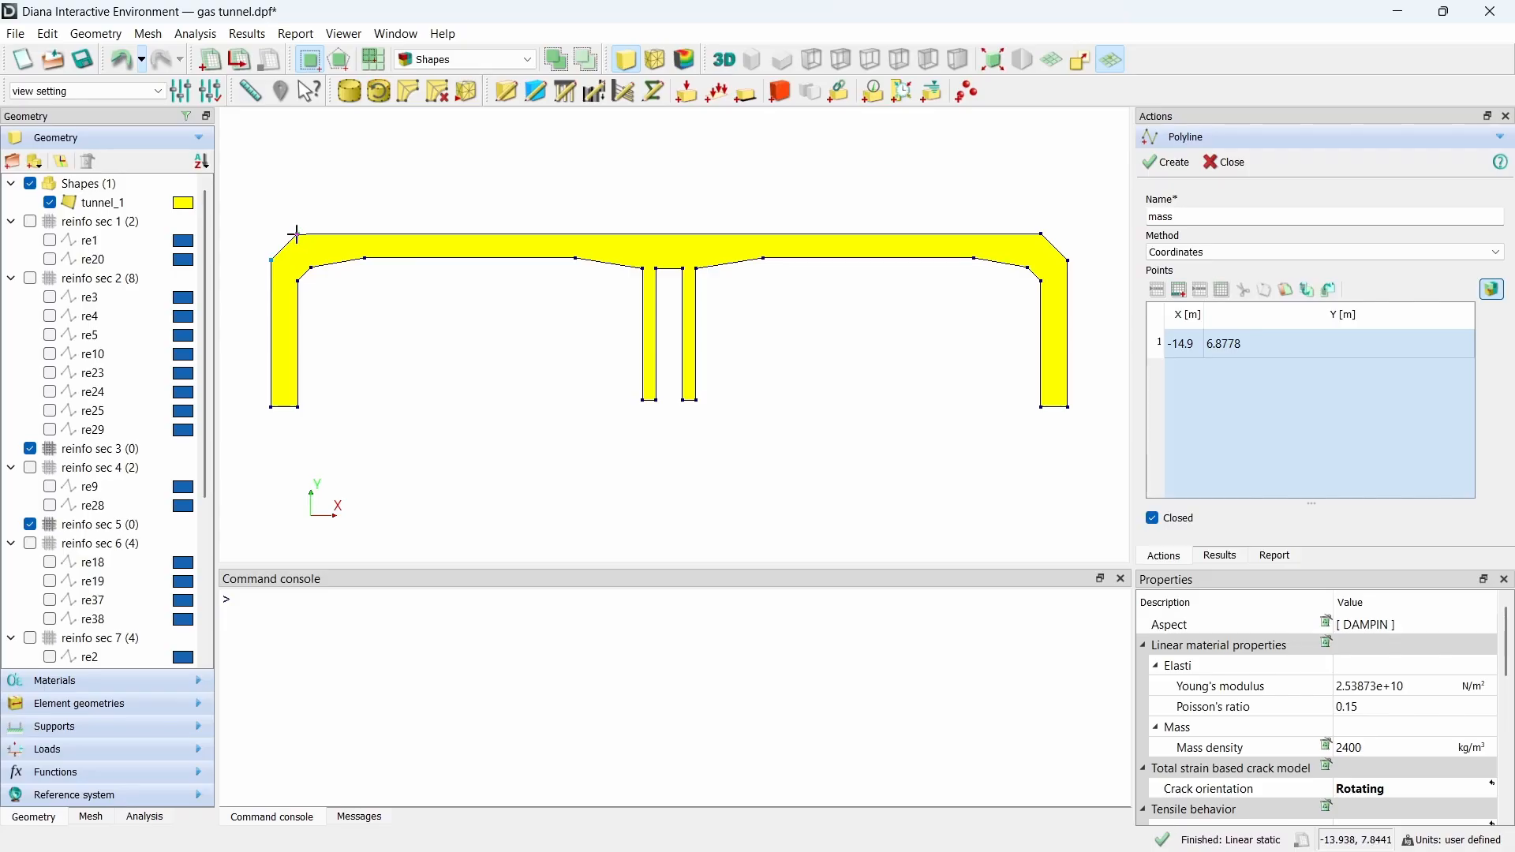
pyautogui.click(299, 234)
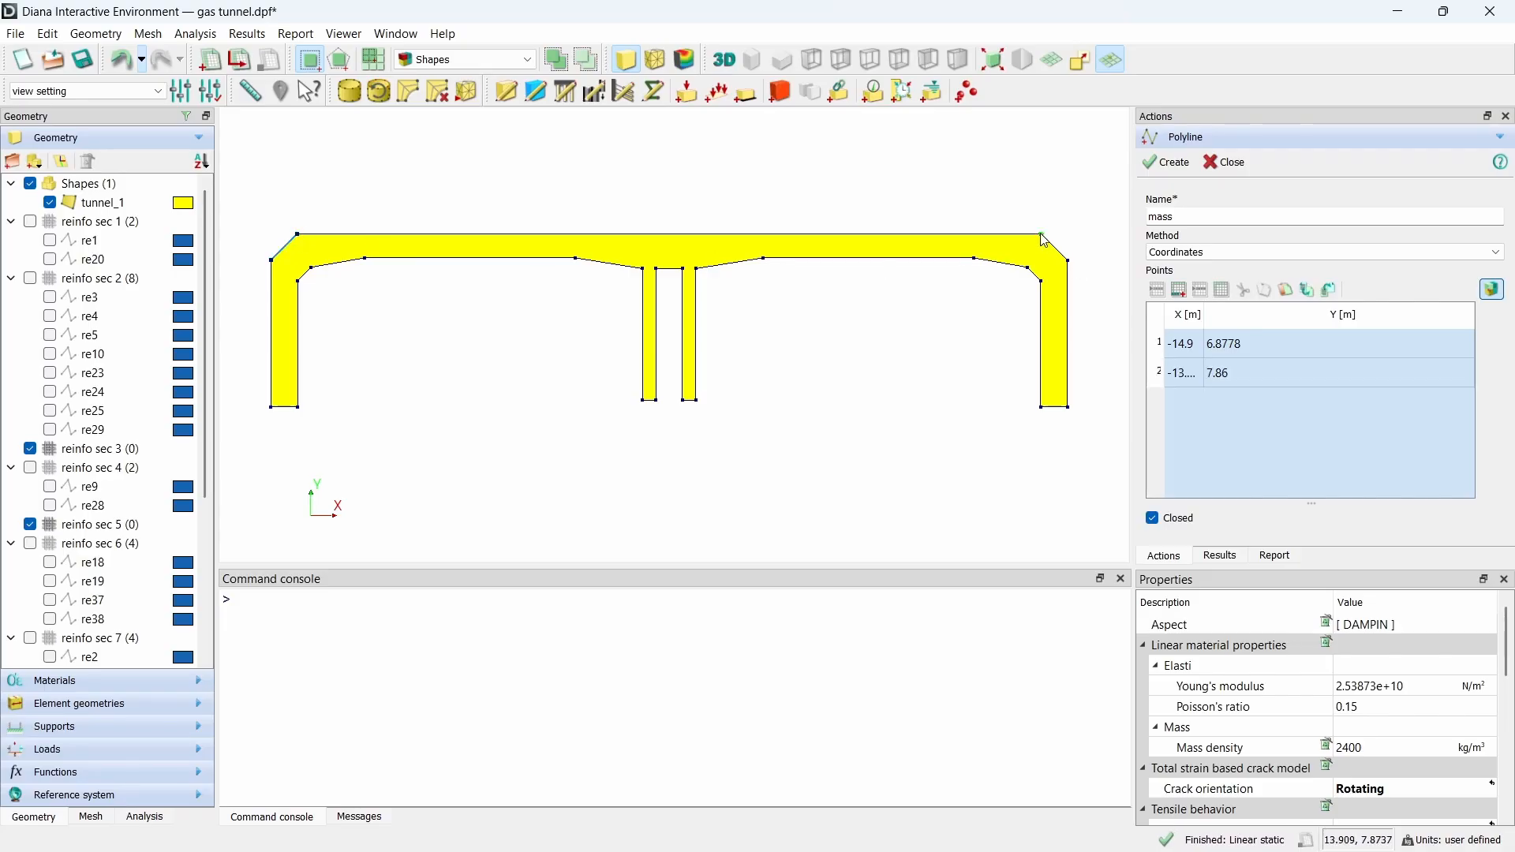
pyautogui.click(1043, 235)
pyautogui.click(1070, 261)
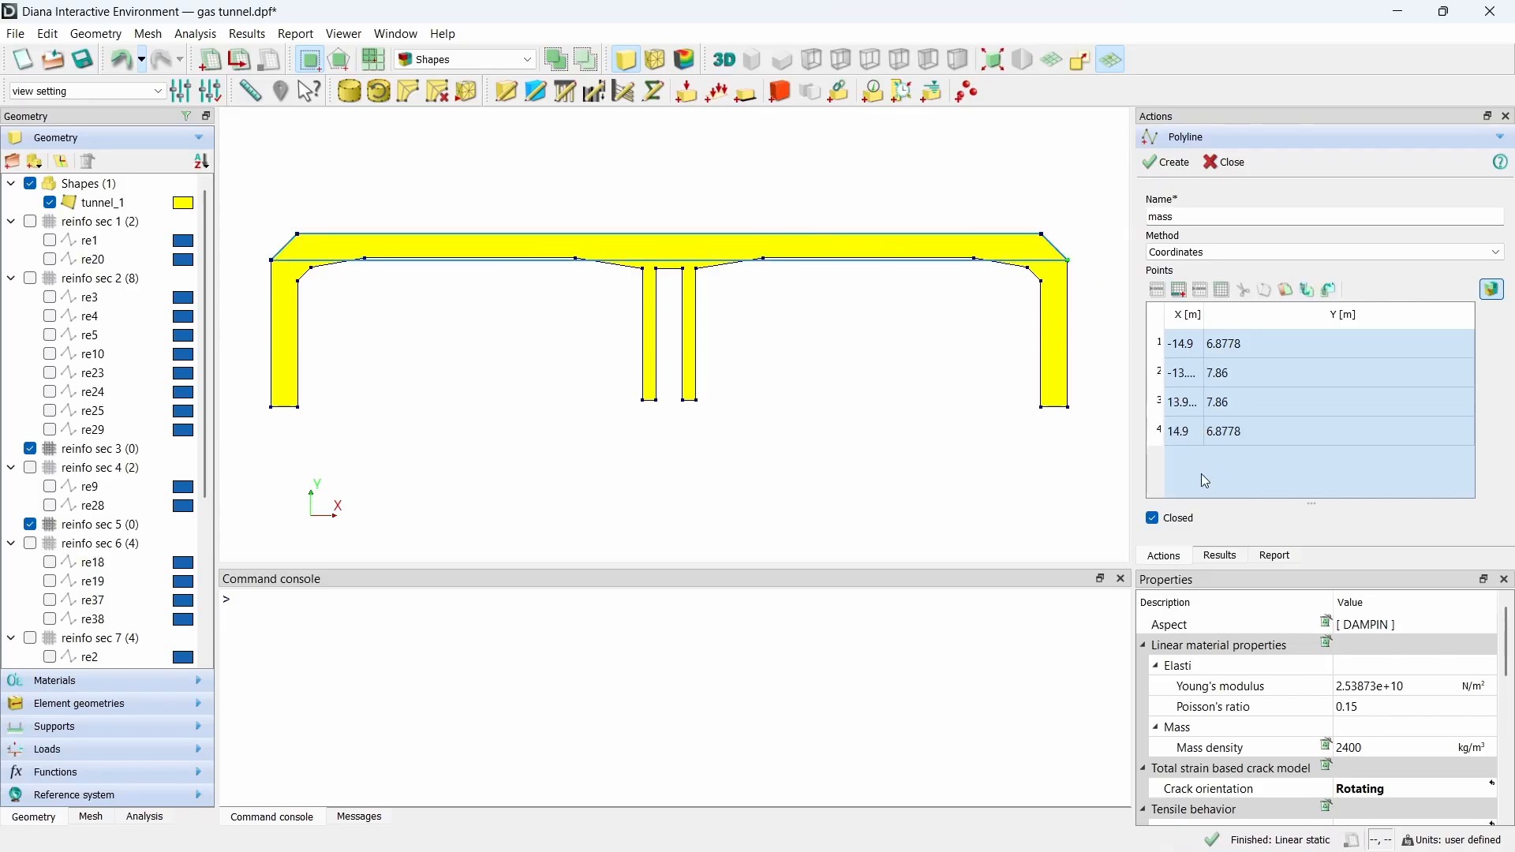
pyautogui.click(1176, 521)
pyautogui.click(1167, 162)
pyautogui.click(1225, 162)
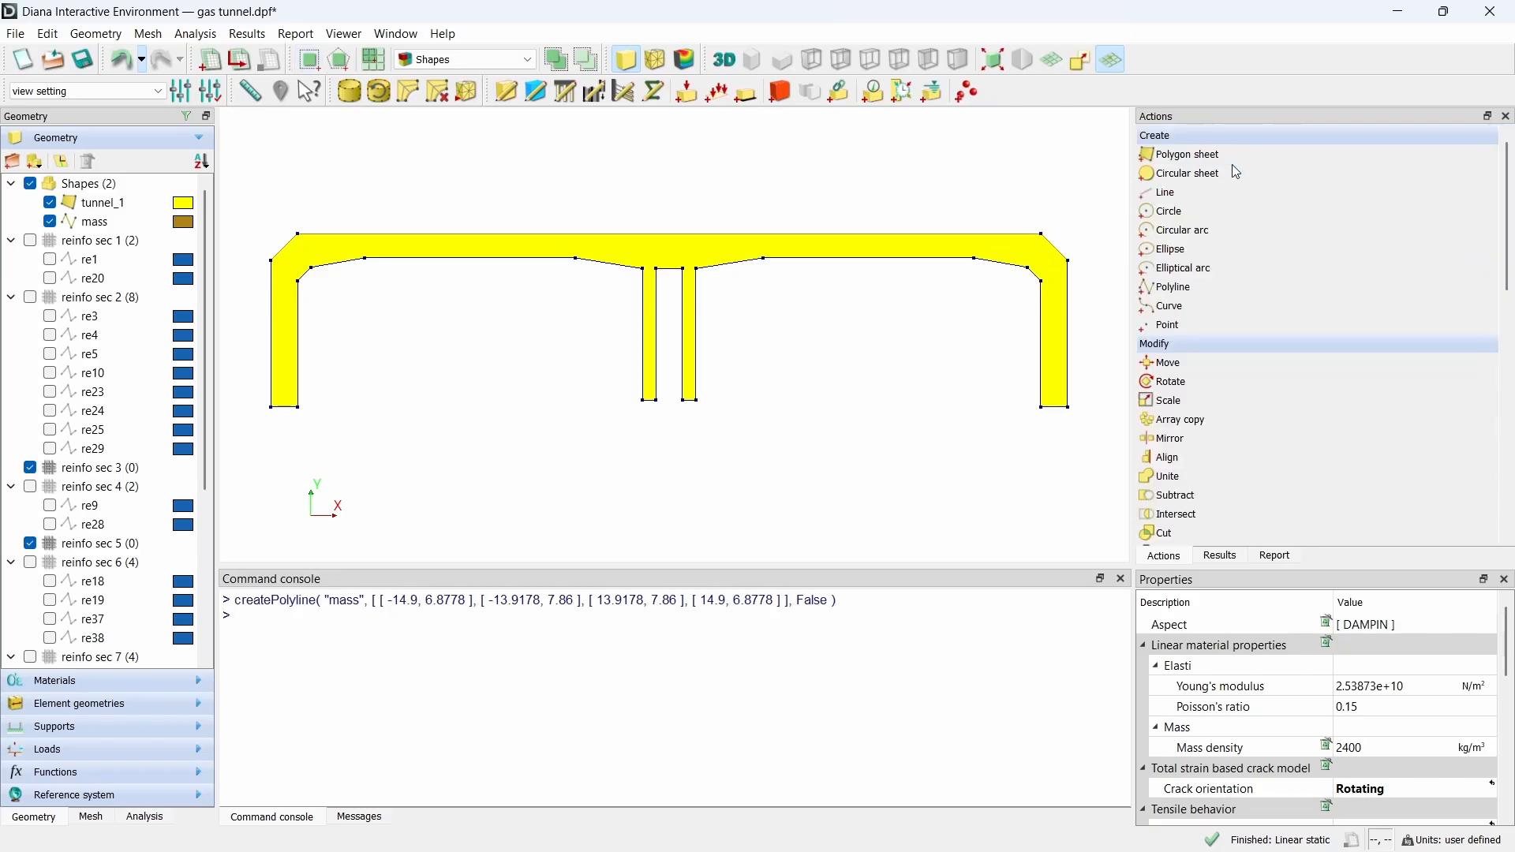
# Step: Choose Distributed Mass as the element class in the shape properties of the mass polyline
pyautogui.click(403, 233)
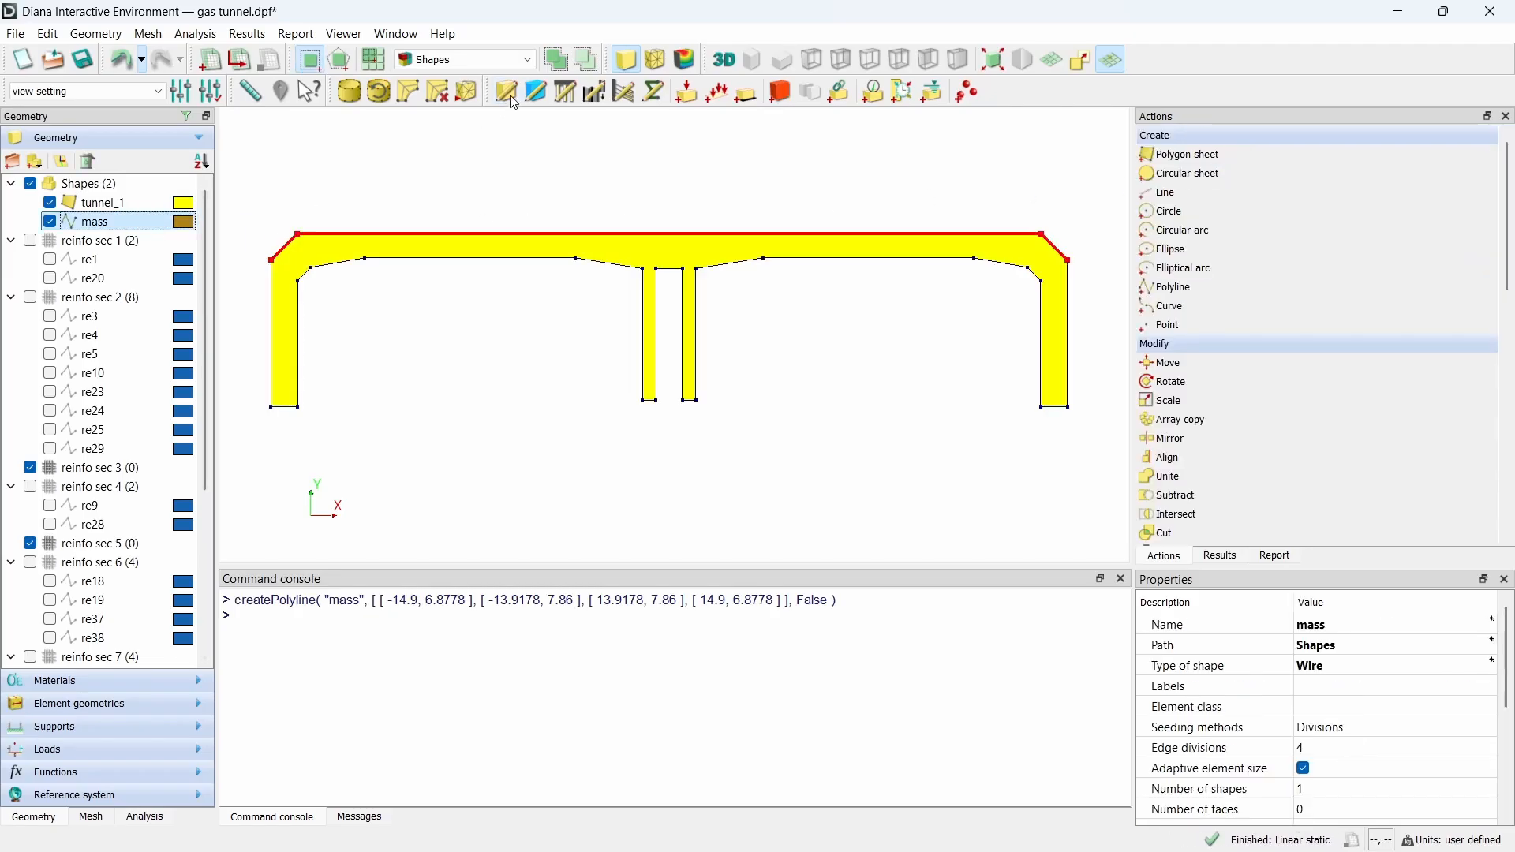
pyautogui.click(1259, 382)
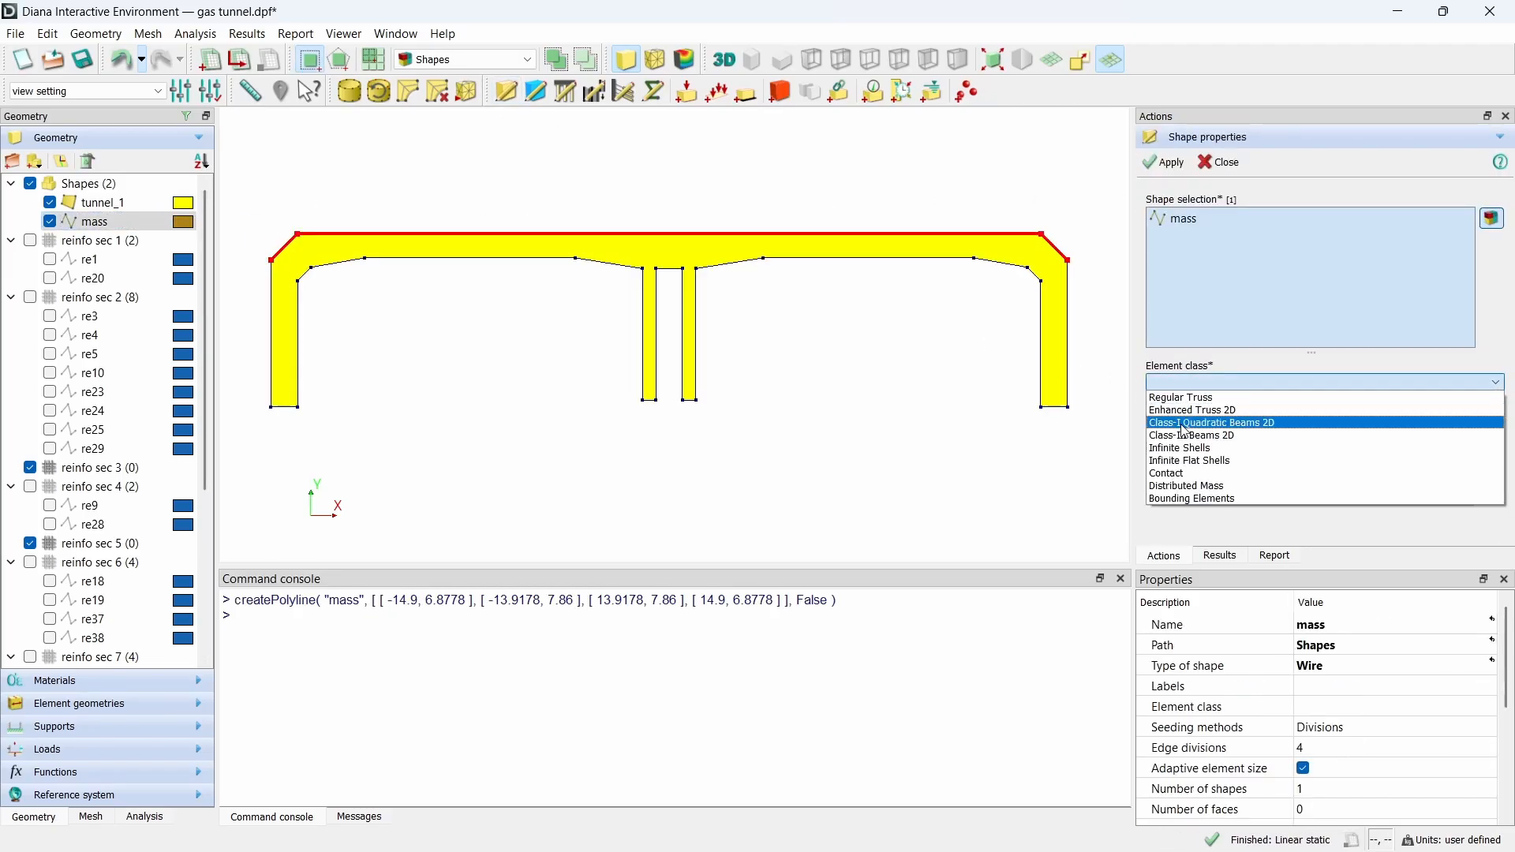
pyautogui.click(1201, 487)
# Step: Add a new material named mass with class Mass elements and material model Line mass 2D
pyautogui.click(1493, 416)
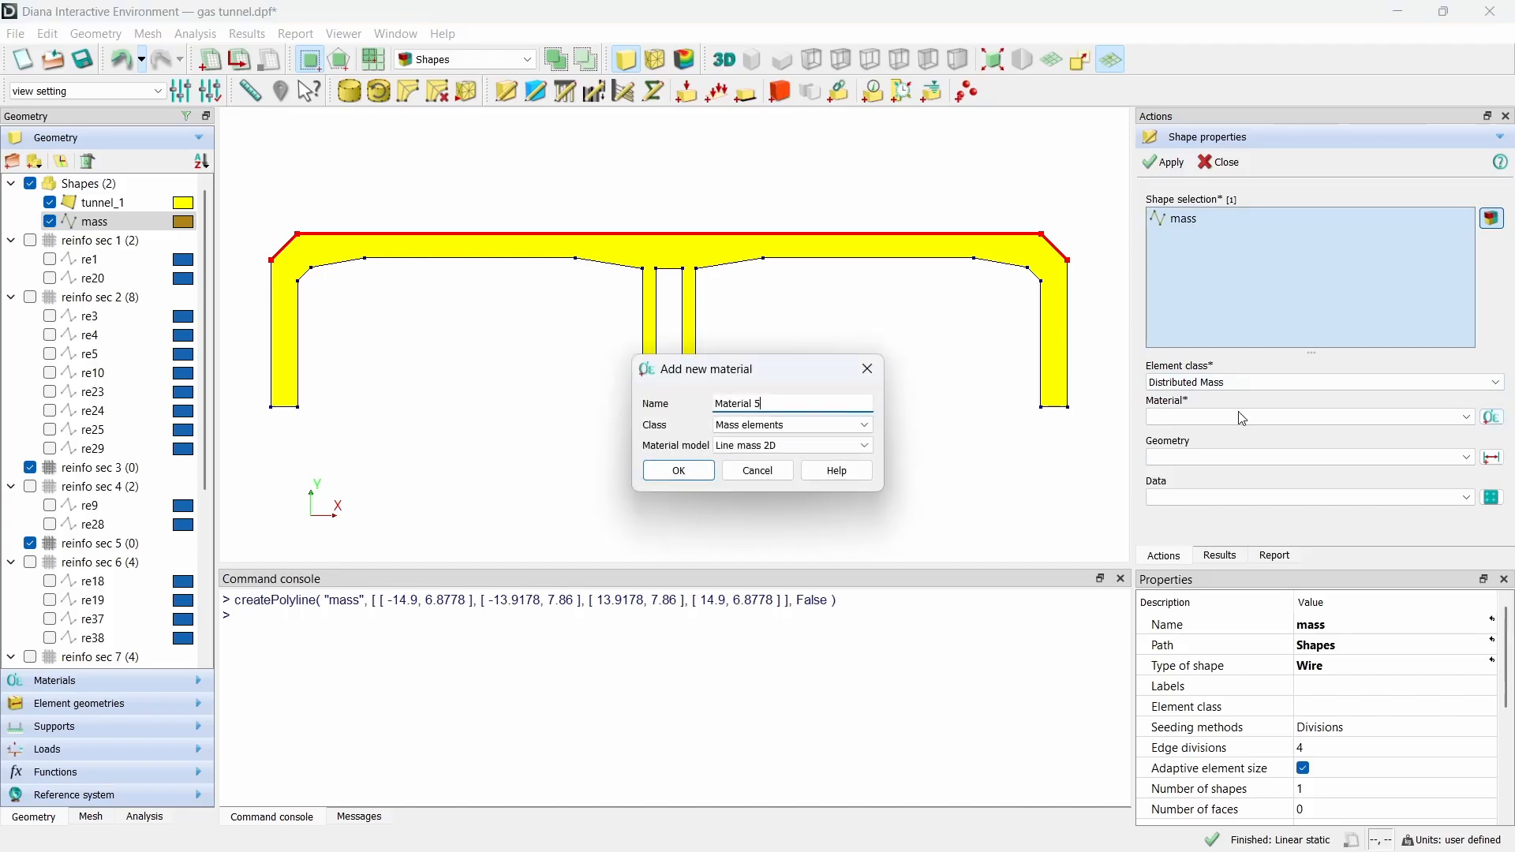
pyautogui.tripleClick(766, 403)
pyautogui.write('mass')
pyautogui.click(680, 470)
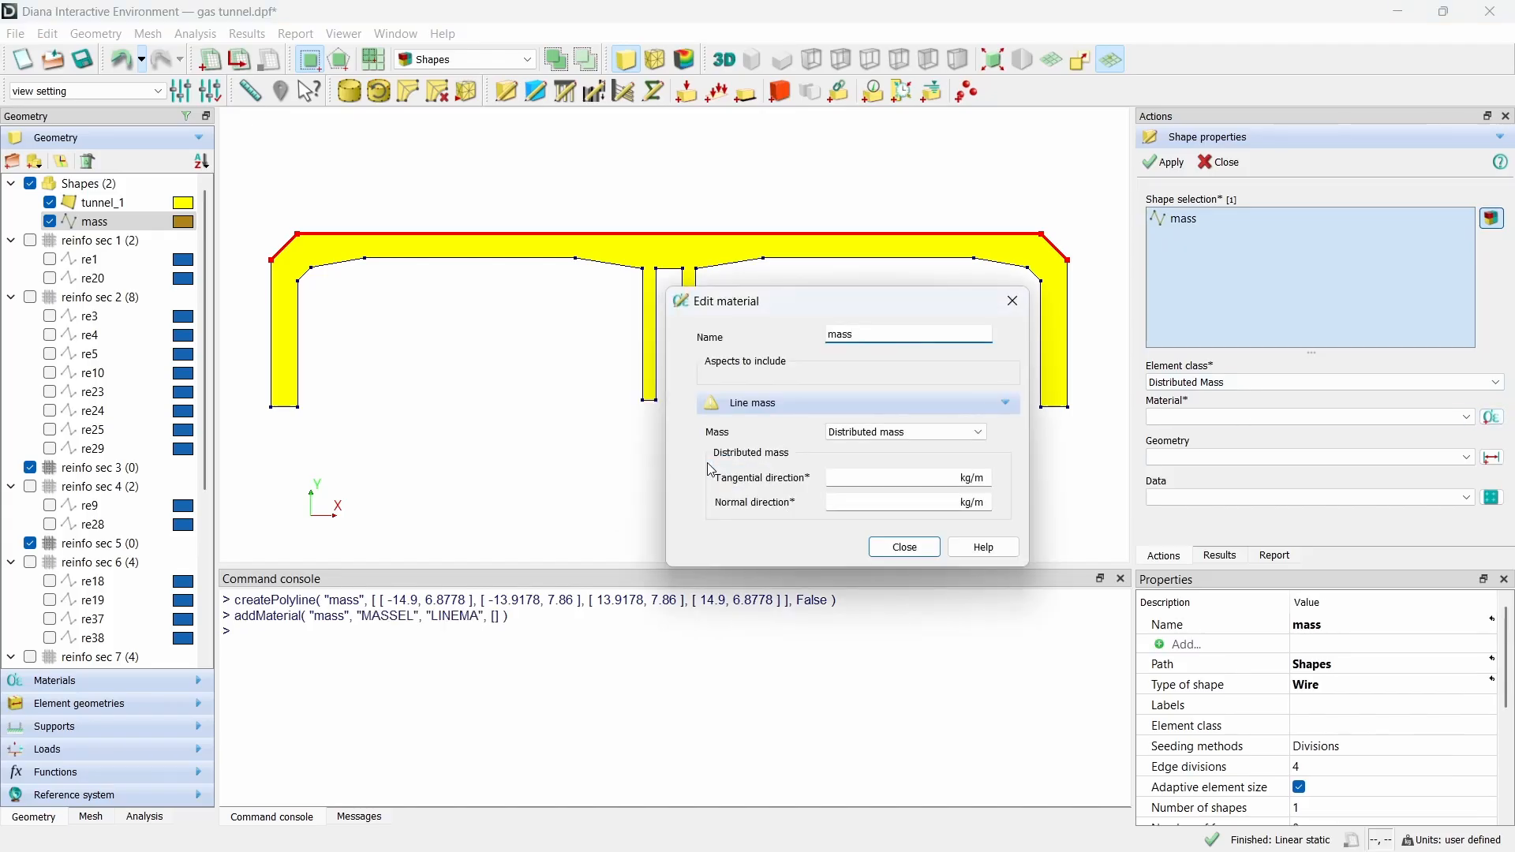
# Step: Set the distributed mass to 0 kg/m tangential and 13800 kg/m normal, and apply the properties to the mass polyline
pyautogui.click(861, 477)
pyautogui.write('0')
pyautogui.click(925, 507)
pyautogui.click(906, 547)
pyautogui.click(1172, 163)
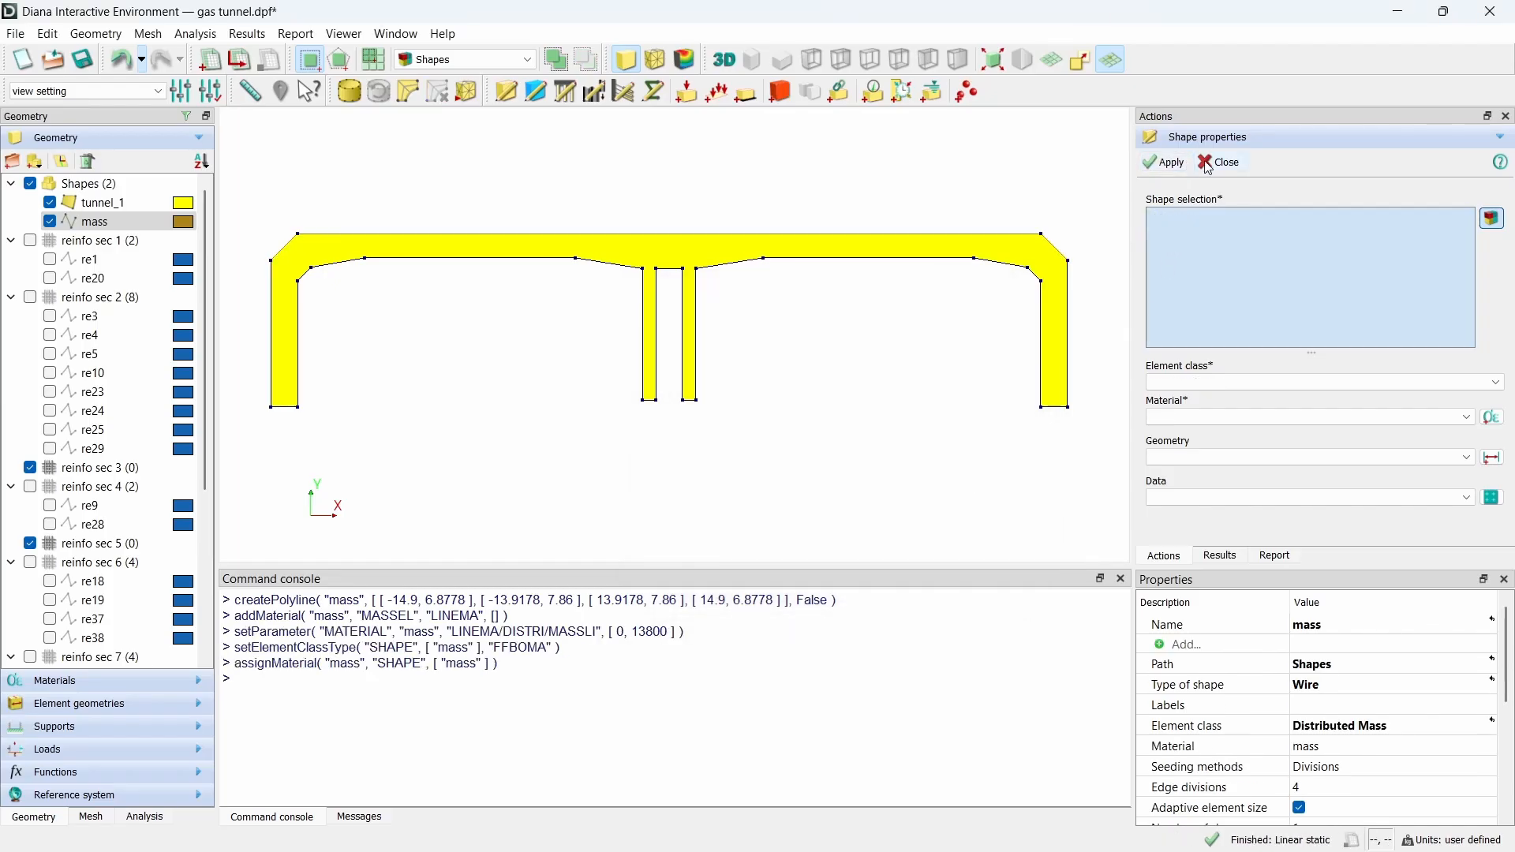
# Step: Create an edge support named Foot in the Base set, fixing T1 and T2 on the bottom edges of all four walls, and display the set
pyautogui.click(1221, 164)
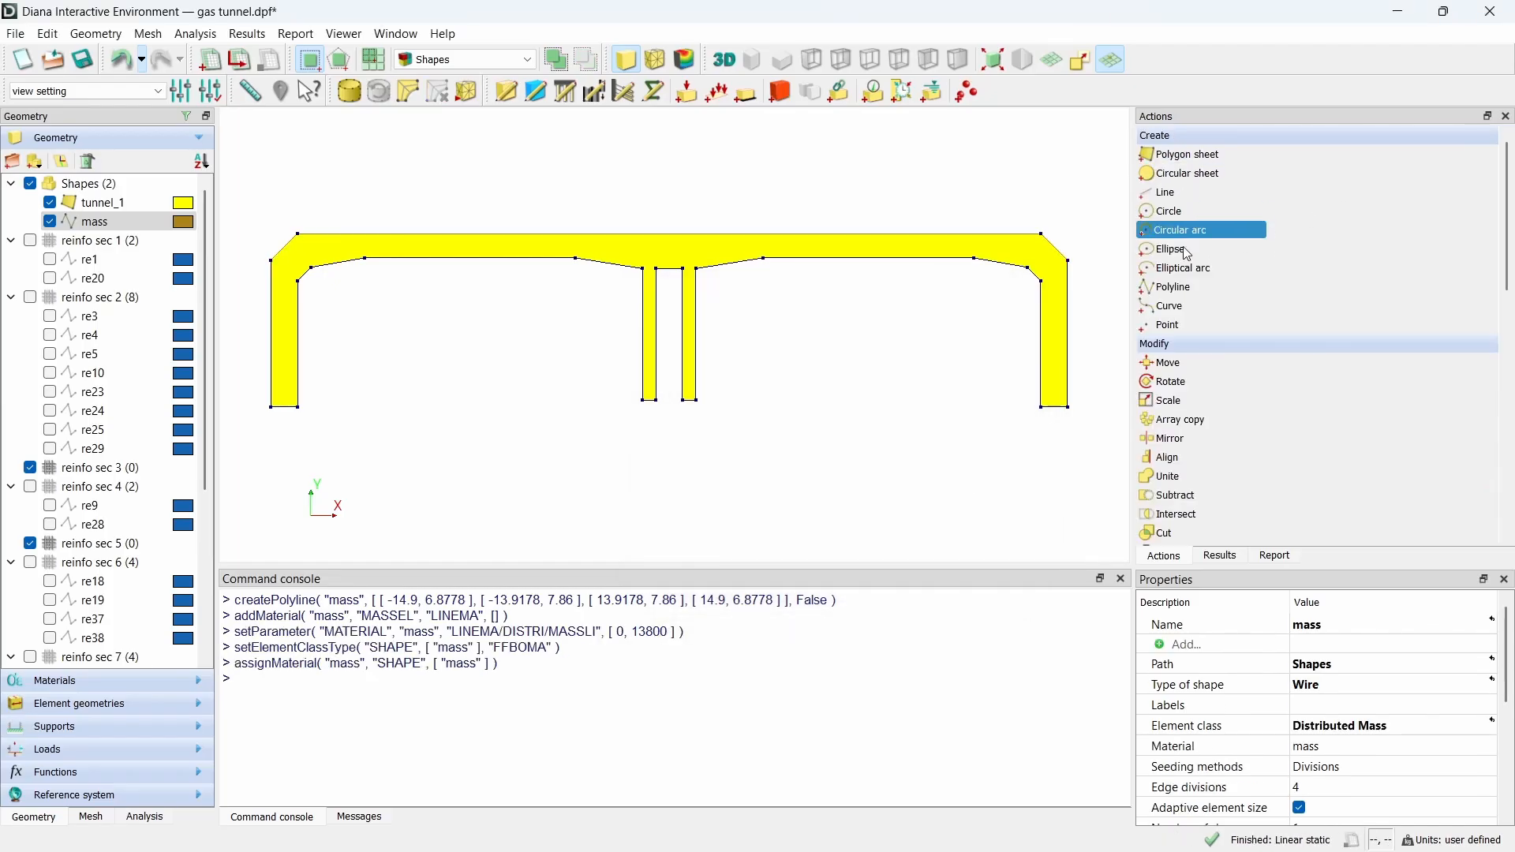
pyautogui.click(749, 98)
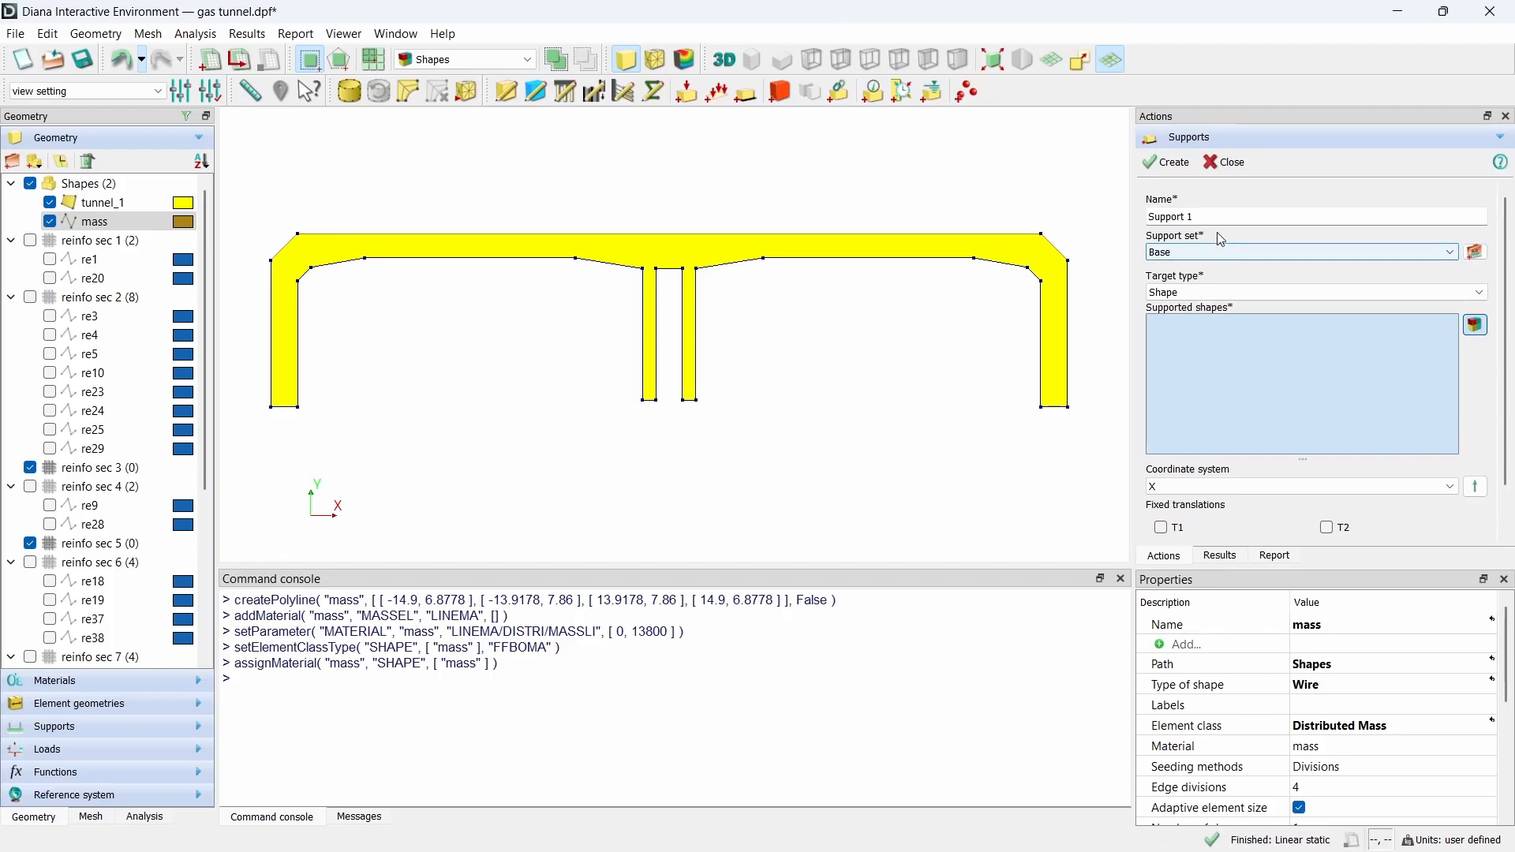
pyautogui.tripleClick(1254, 217)
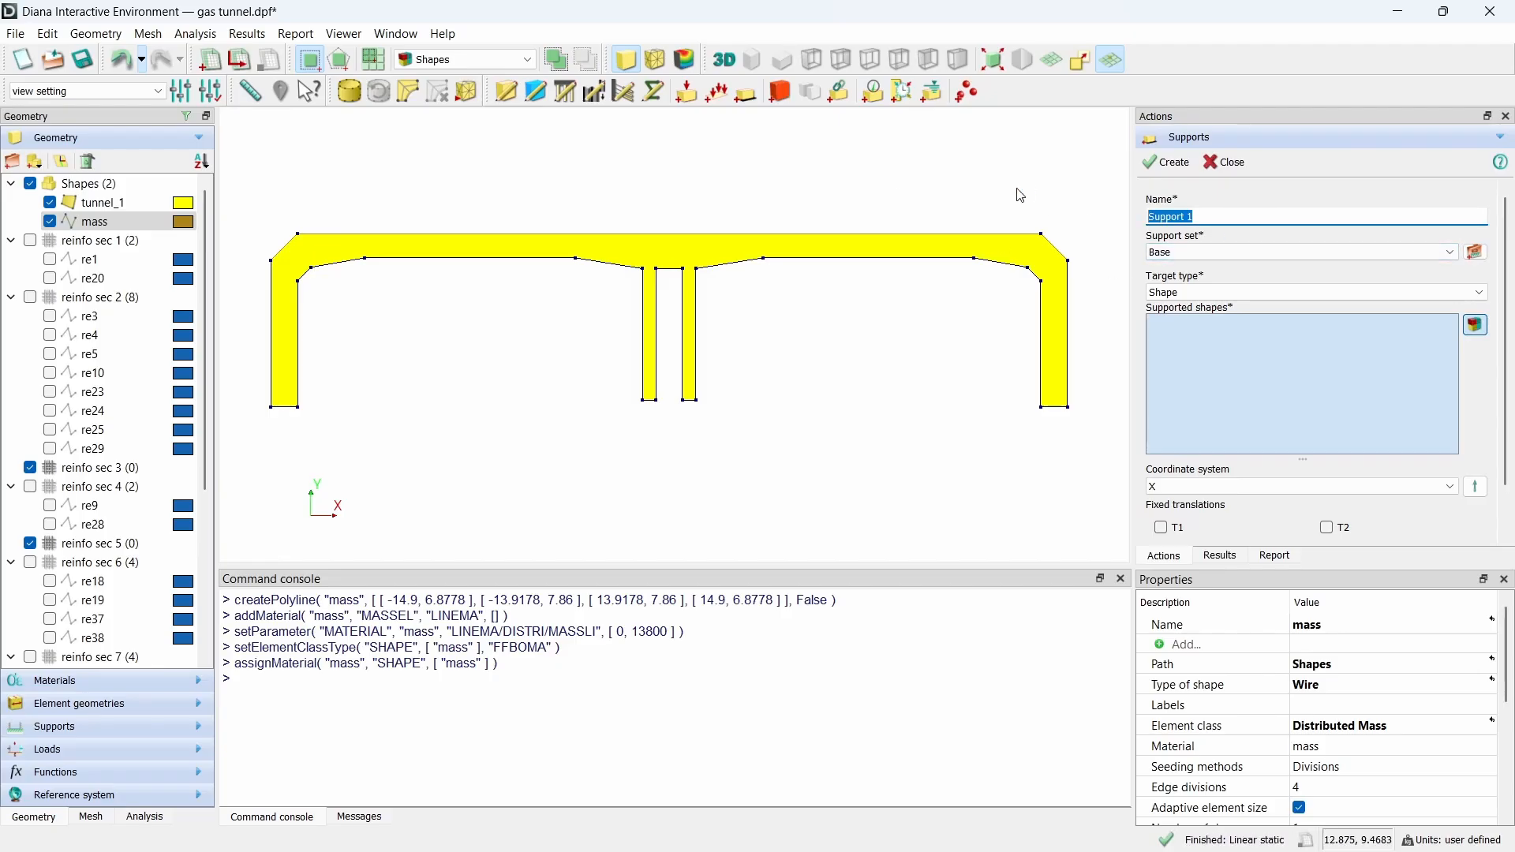
pyautogui.write('Foot')
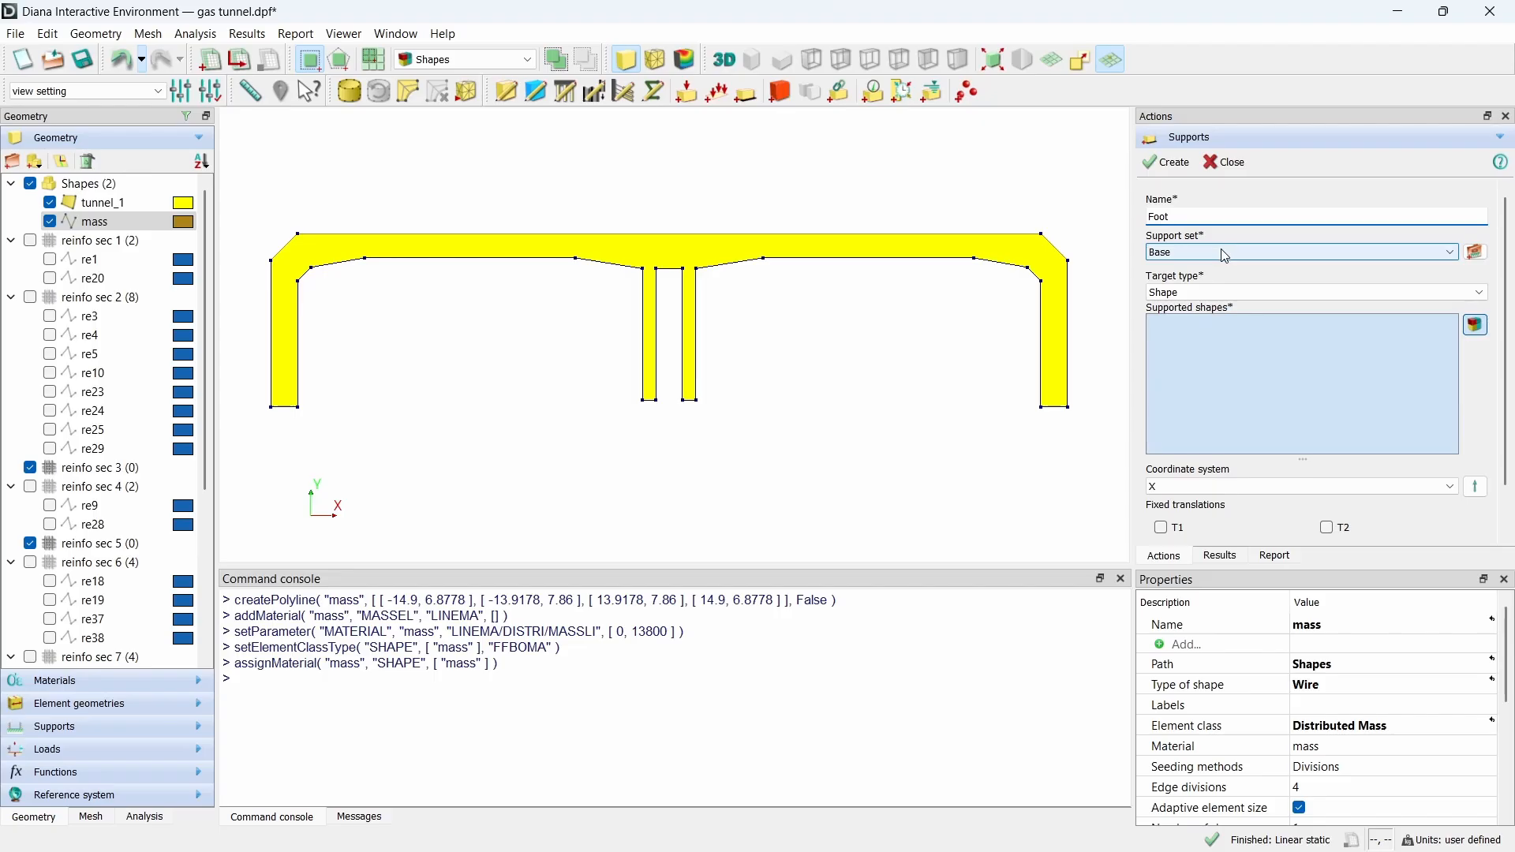
pyautogui.click(1222, 254)
pyautogui.click(1219, 253)
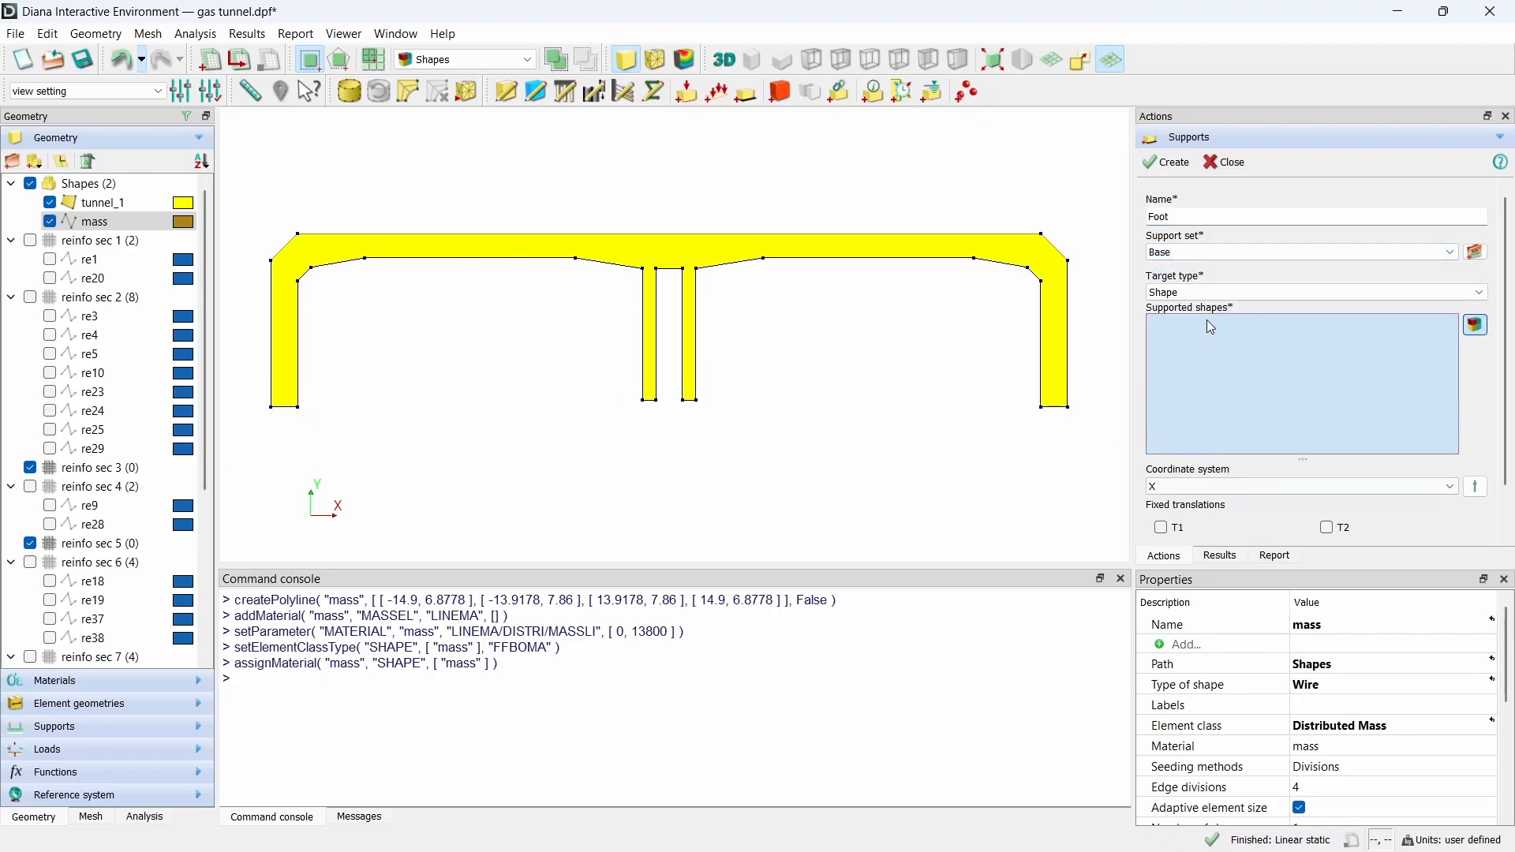
pyautogui.click(1182, 293)
pyautogui.click(1184, 320)
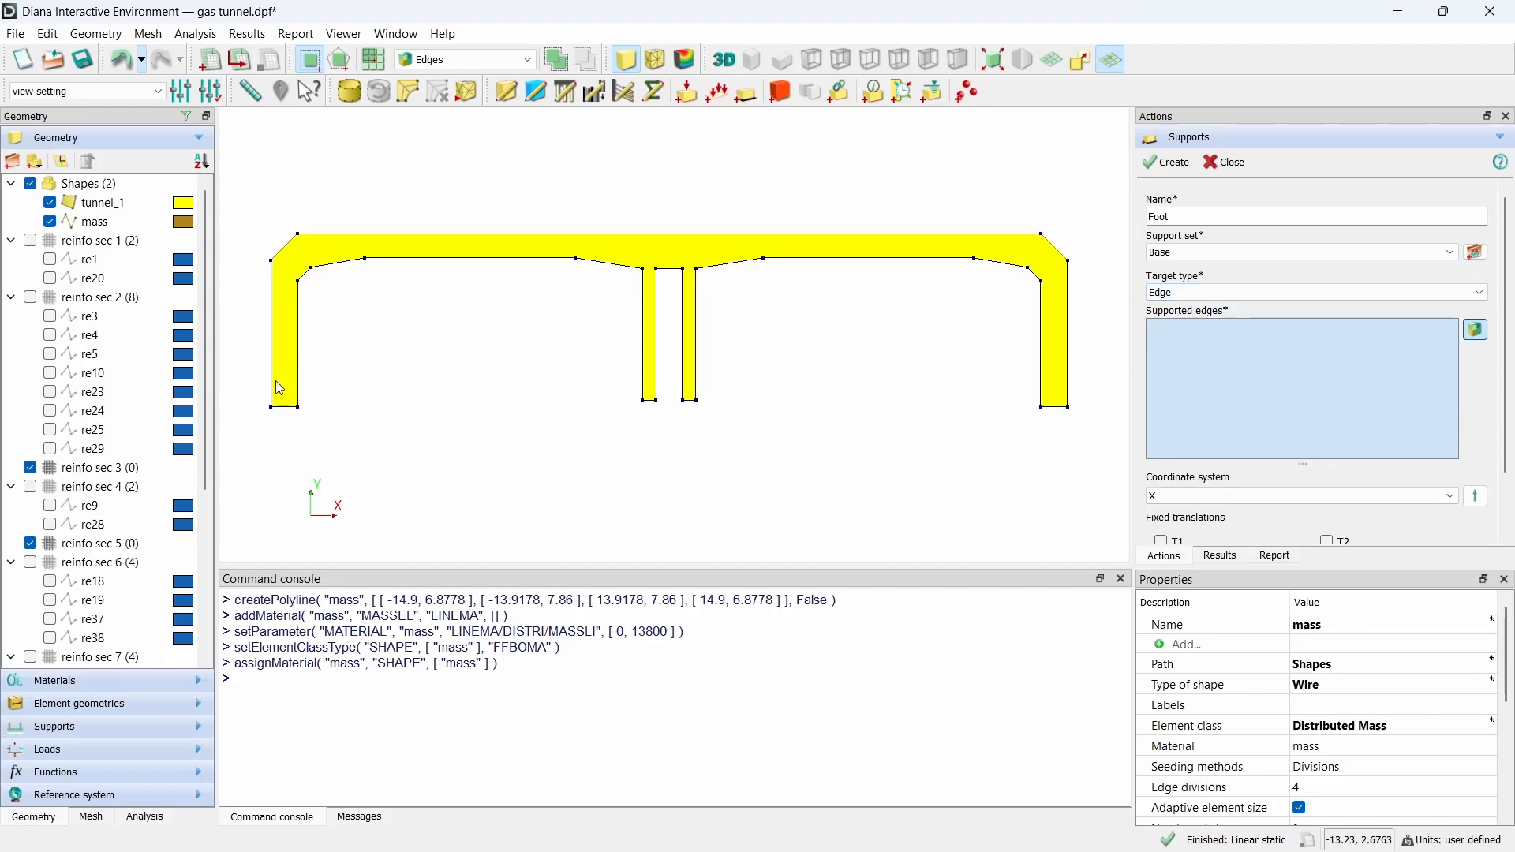
pyautogui.moveTo(251, 390); pyautogui.dragTo(1134, 425)
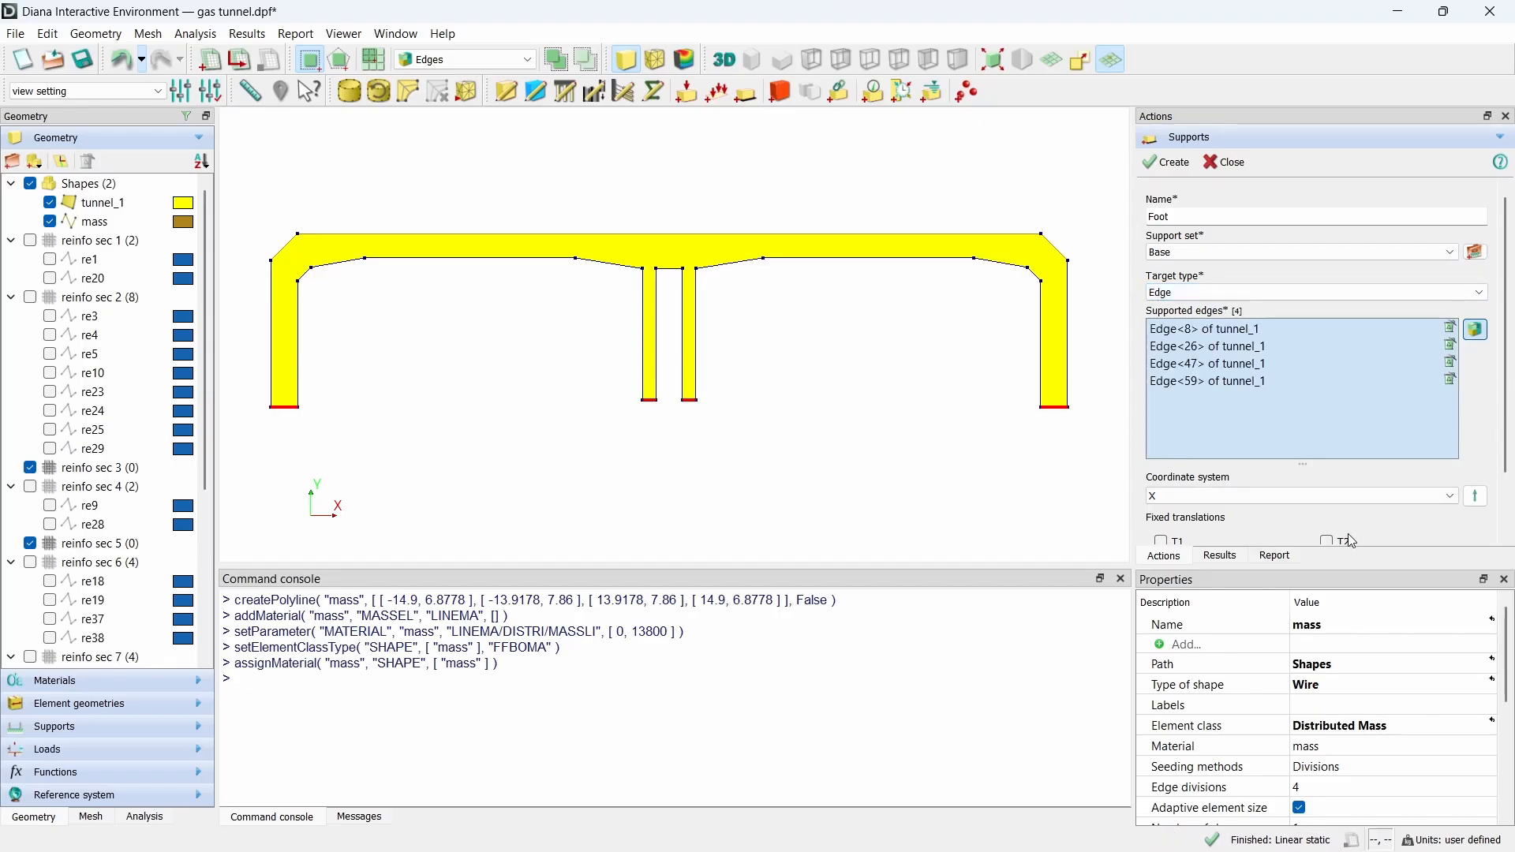
pyautogui.click(1172, 166)
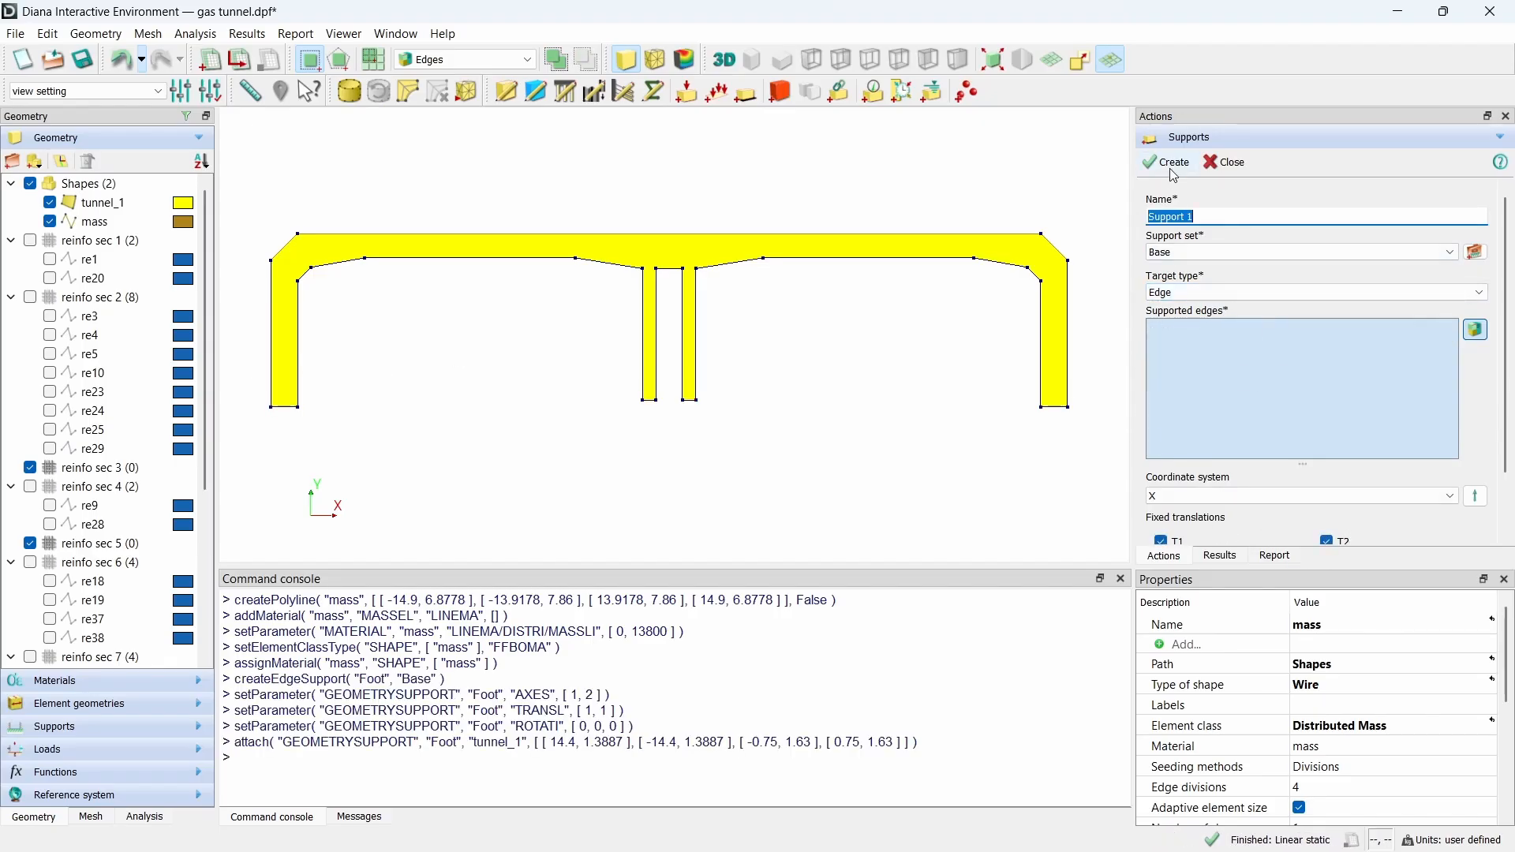
pyautogui.click(104, 721)
pyautogui.click(30, 252)
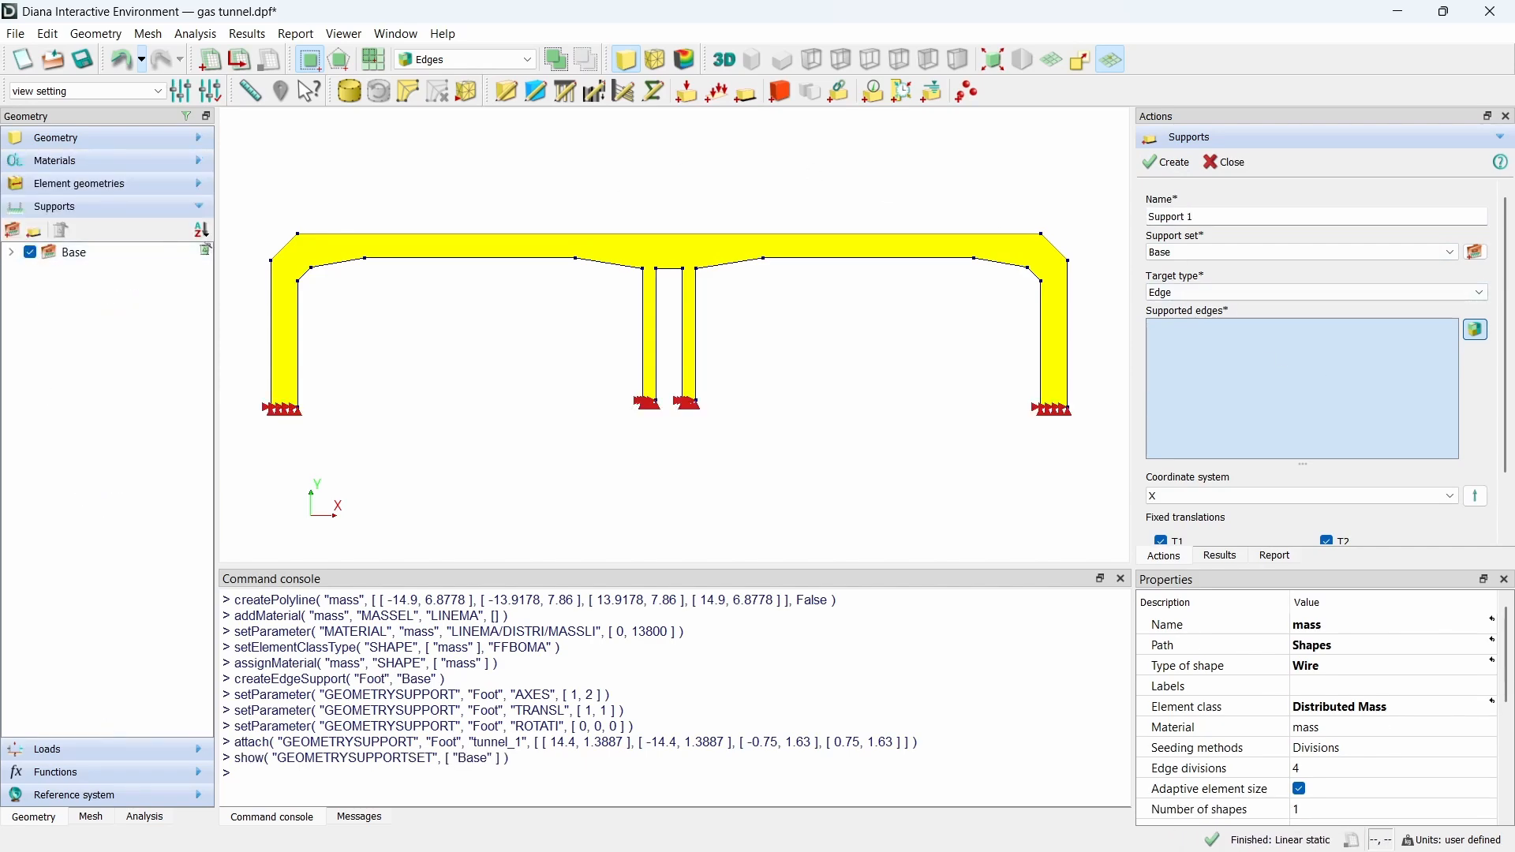
# Step: Name the new support Side and add a support set named Side for it
pyautogui.tripleClick(1209, 218)
pyautogui.write('Side')
pyautogui.hotkey('ctrl', 'c')
pyautogui.click(1476, 251)
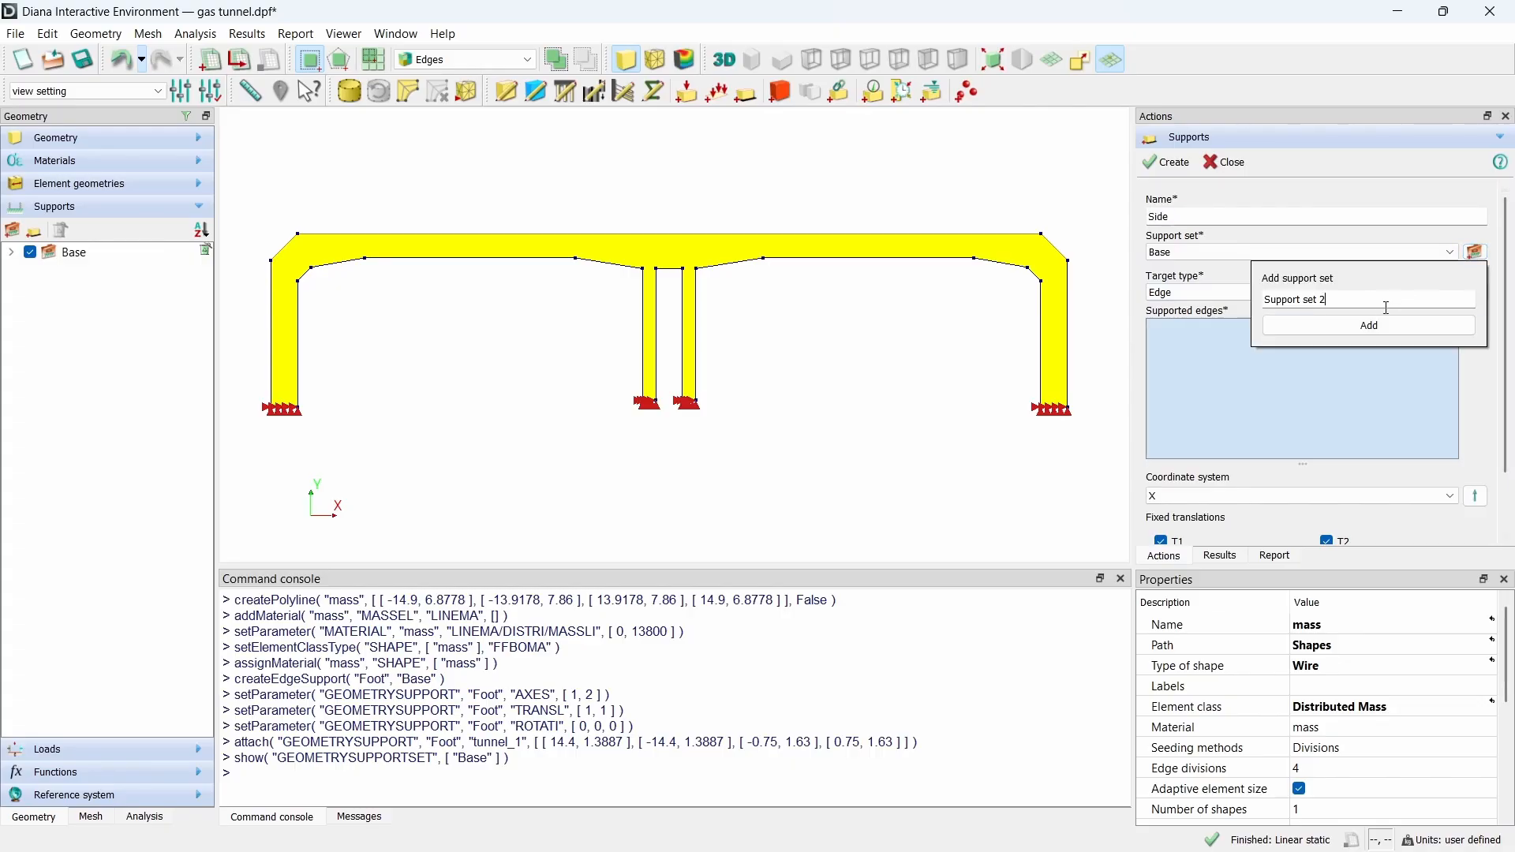
pyautogui.hotkey('ctrl', 'v')
pyautogui.click(1372, 326)
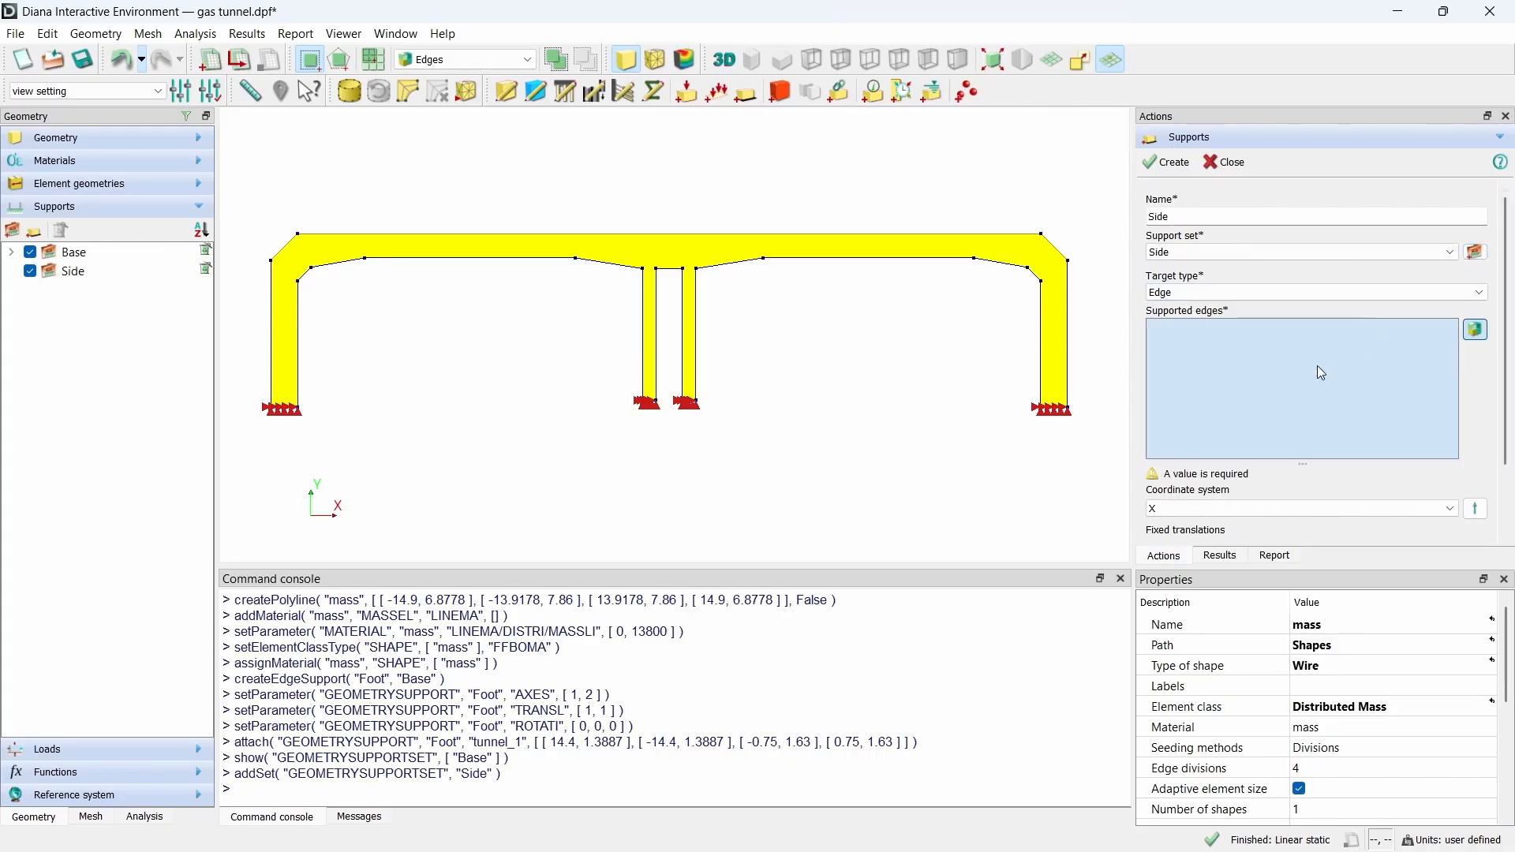
# Step: Create the Side support on the tunnel's two outer vertical wall edges with only T1 fixed
pyautogui.click(272, 331)
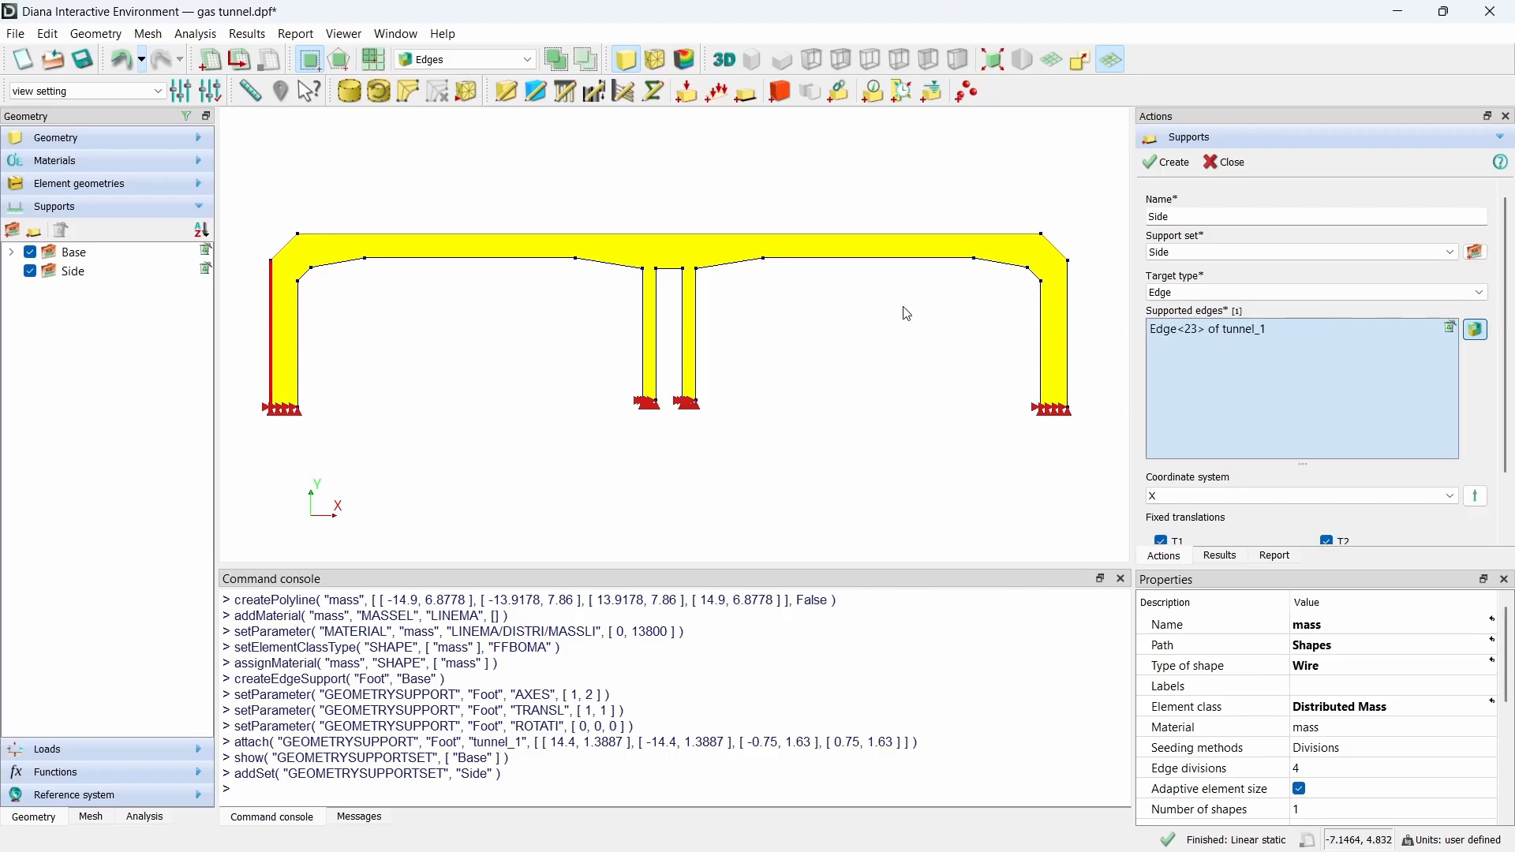
pyautogui.click(1069, 332)
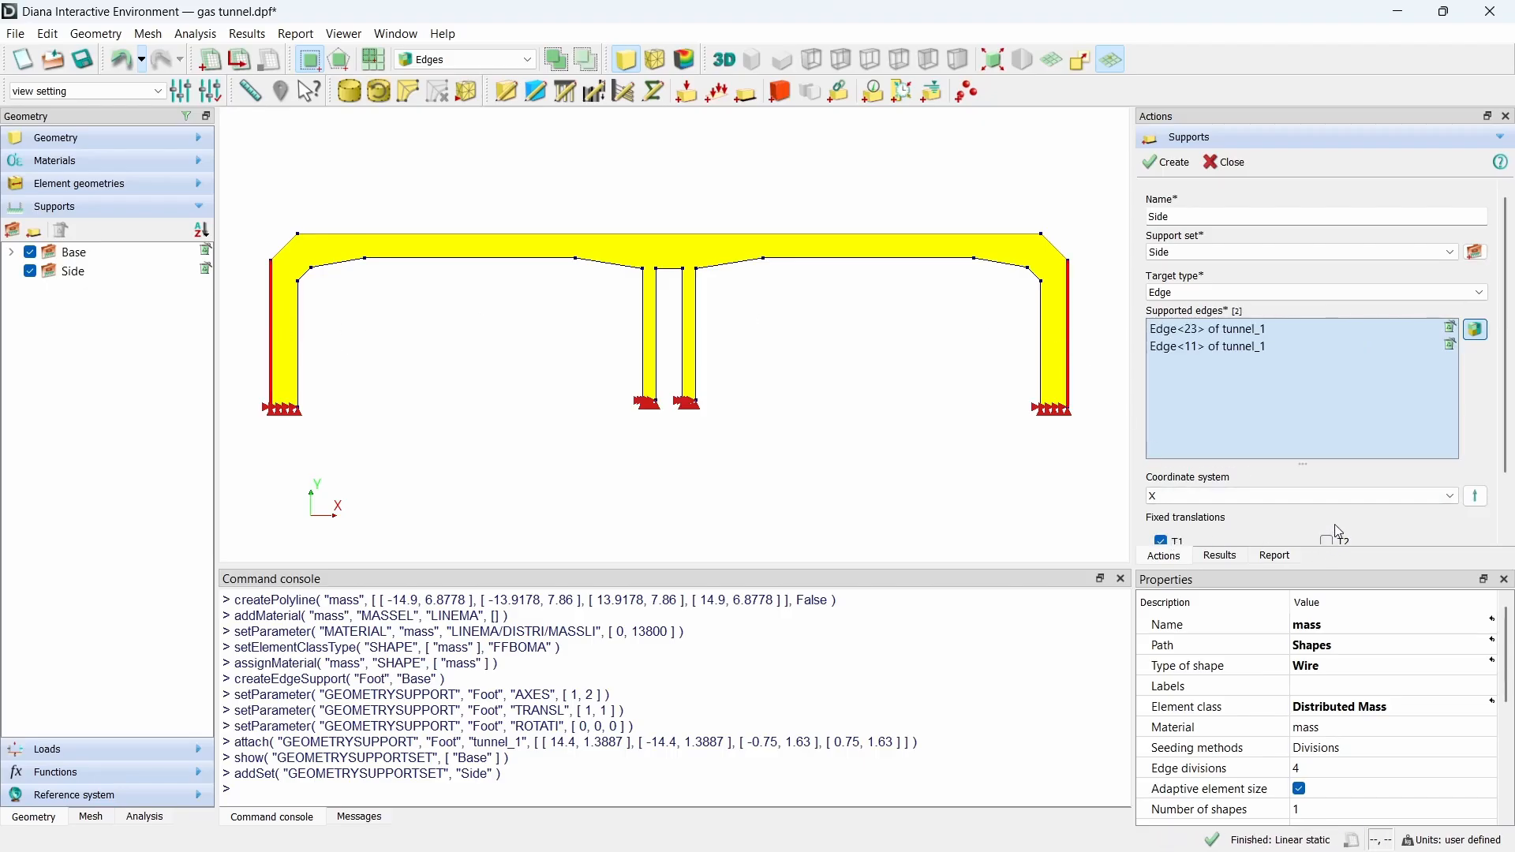
pyautogui.click(1176, 164)
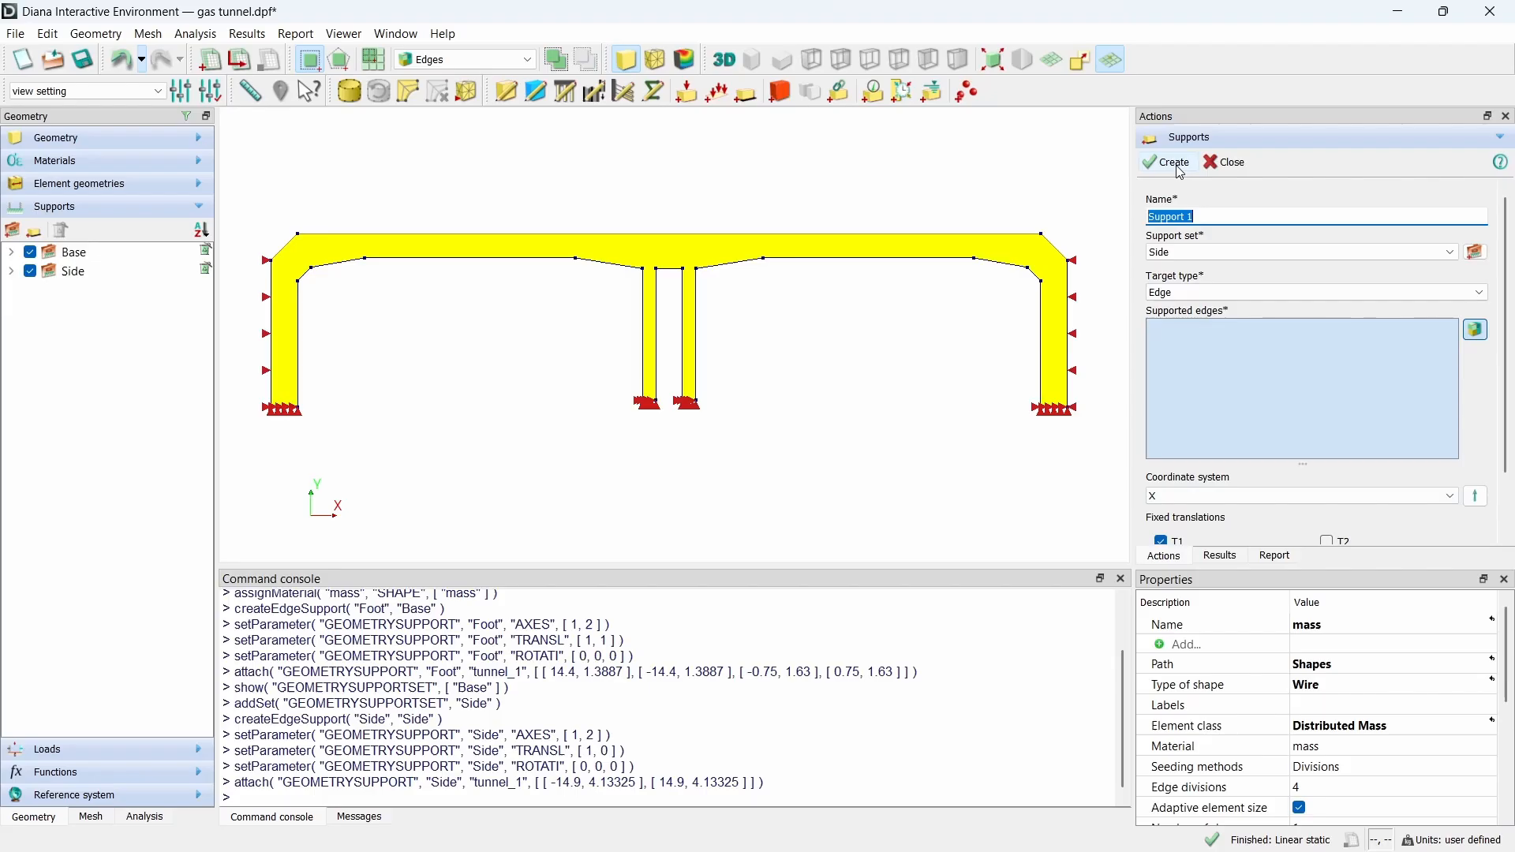
pyautogui.click(1229, 163)
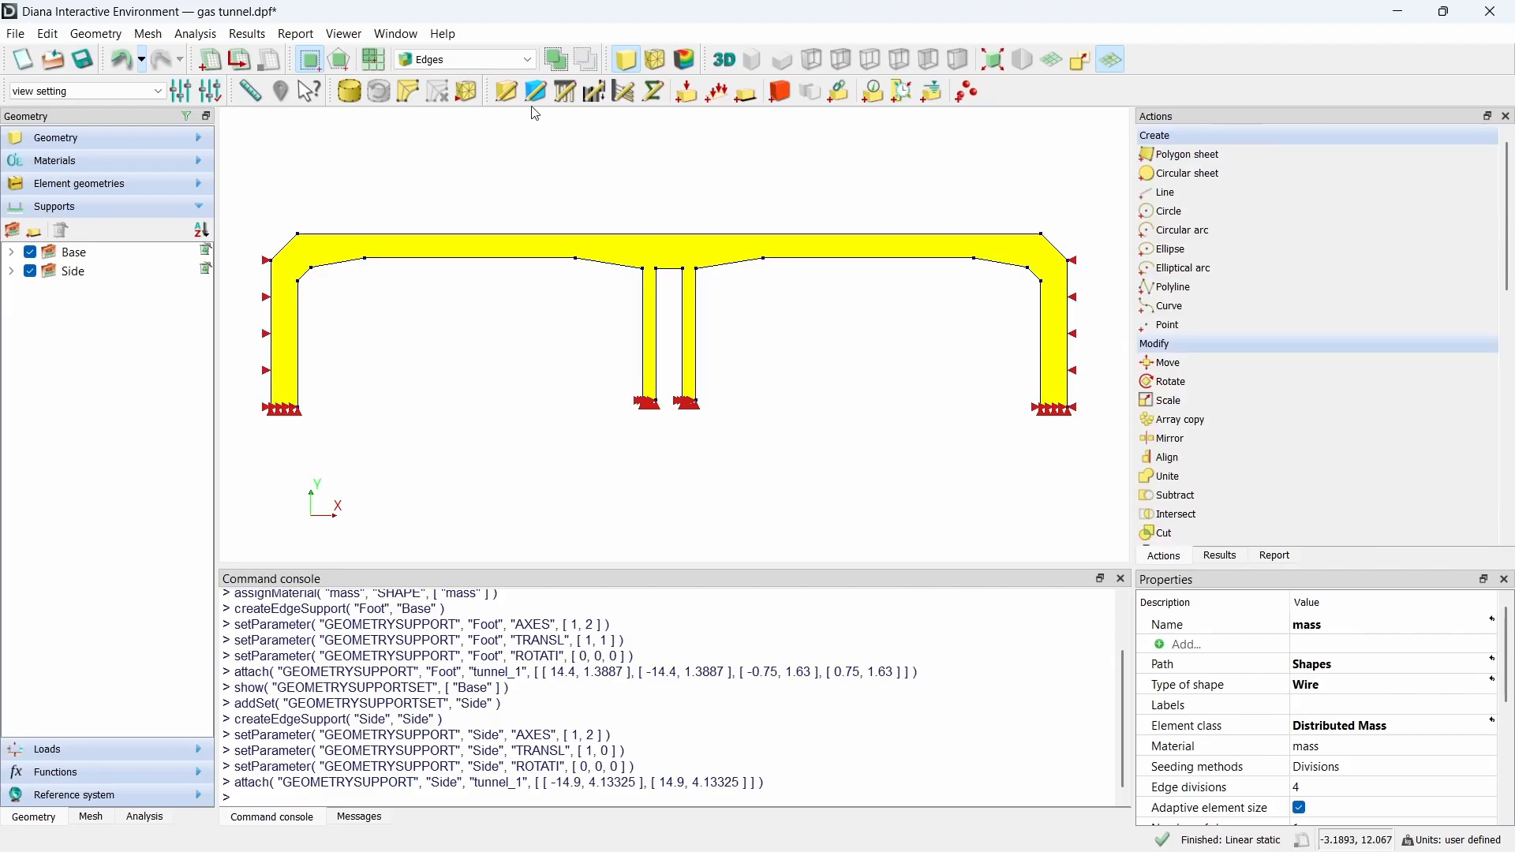
# Step: Generate the finite element mesh and display all loads on it
pyautogui.click(467, 92)
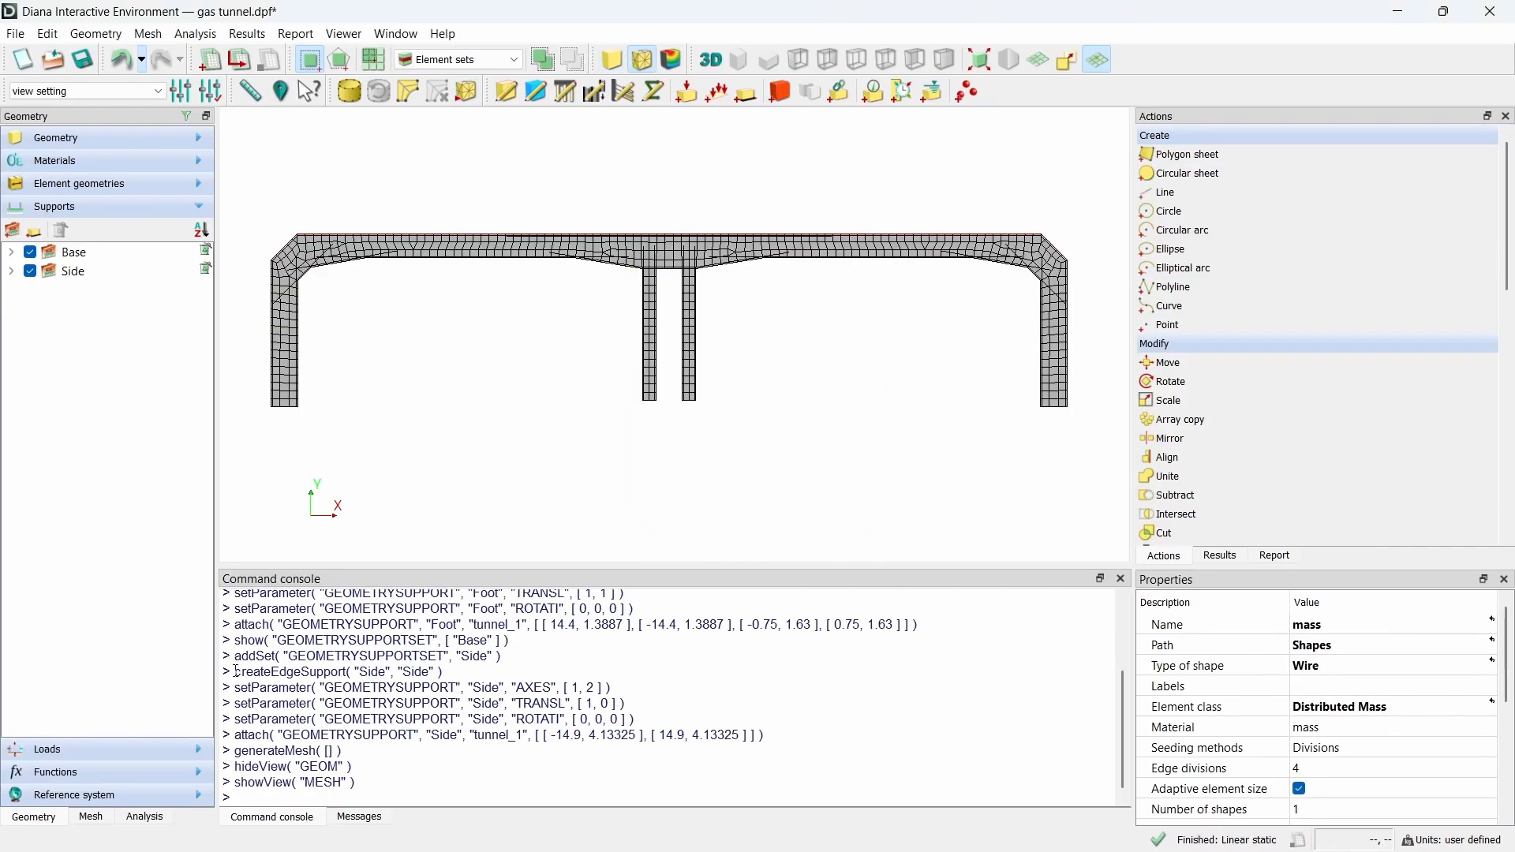
pyautogui.click(88, 818)
pyautogui.click(42, 277)
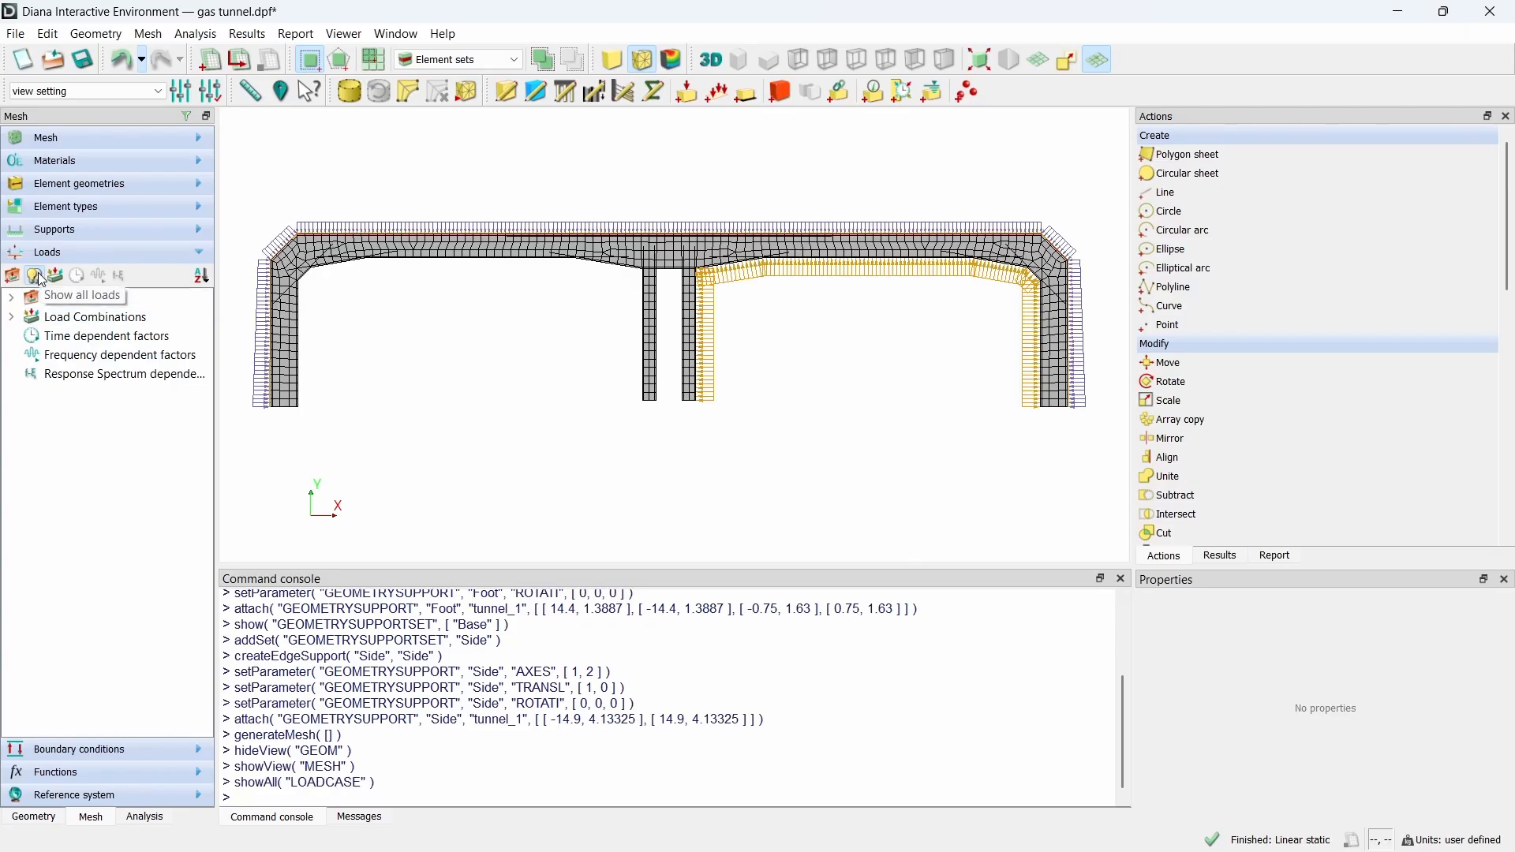
# Step: Add a new analysis and rename it eigenvalue
pyautogui.click(144, 817)
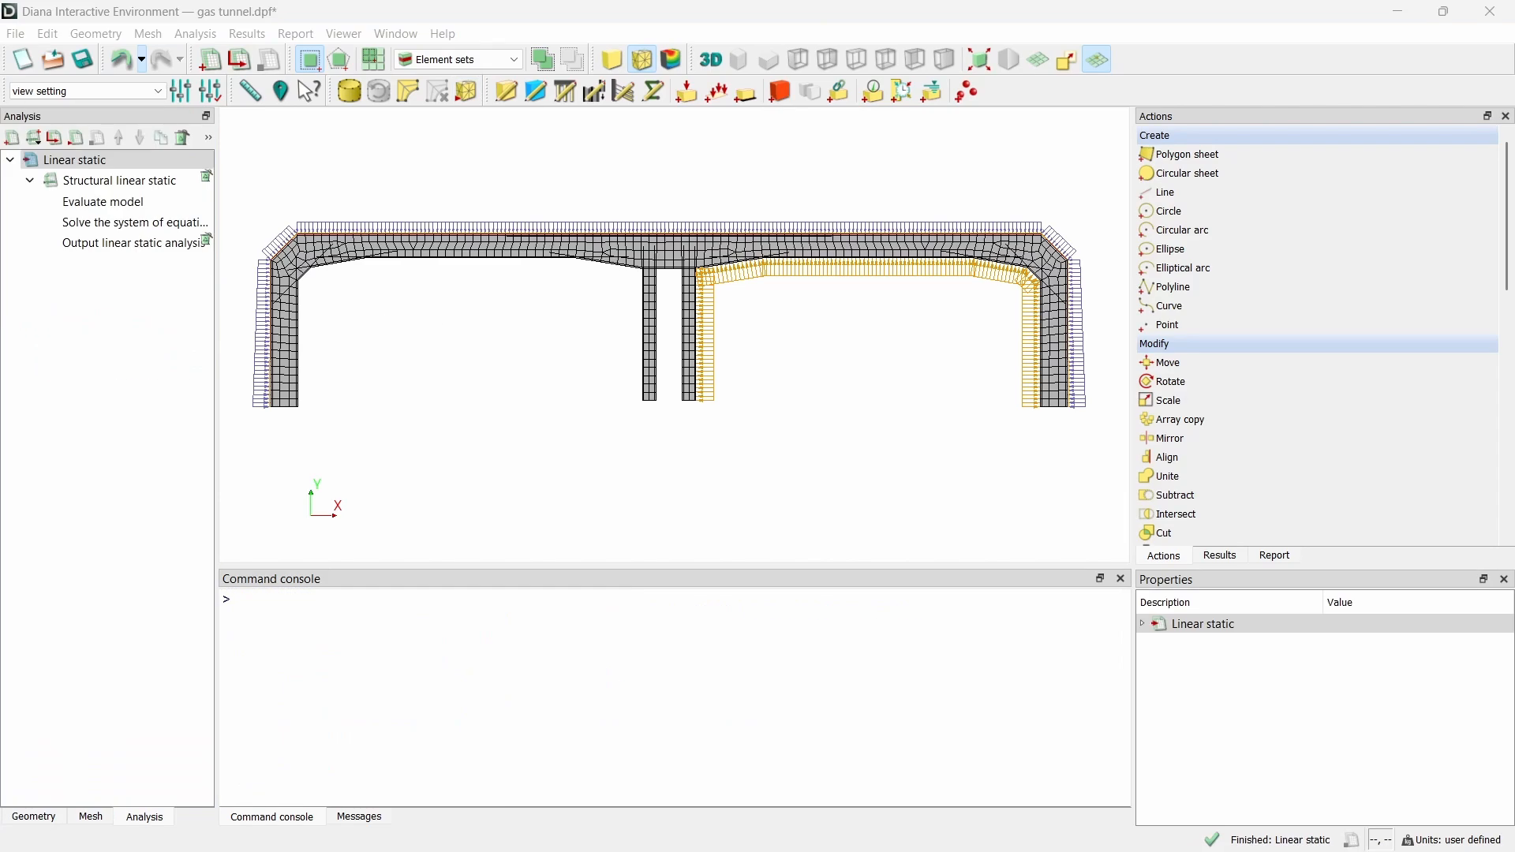
pyautogui.click(12, 137)
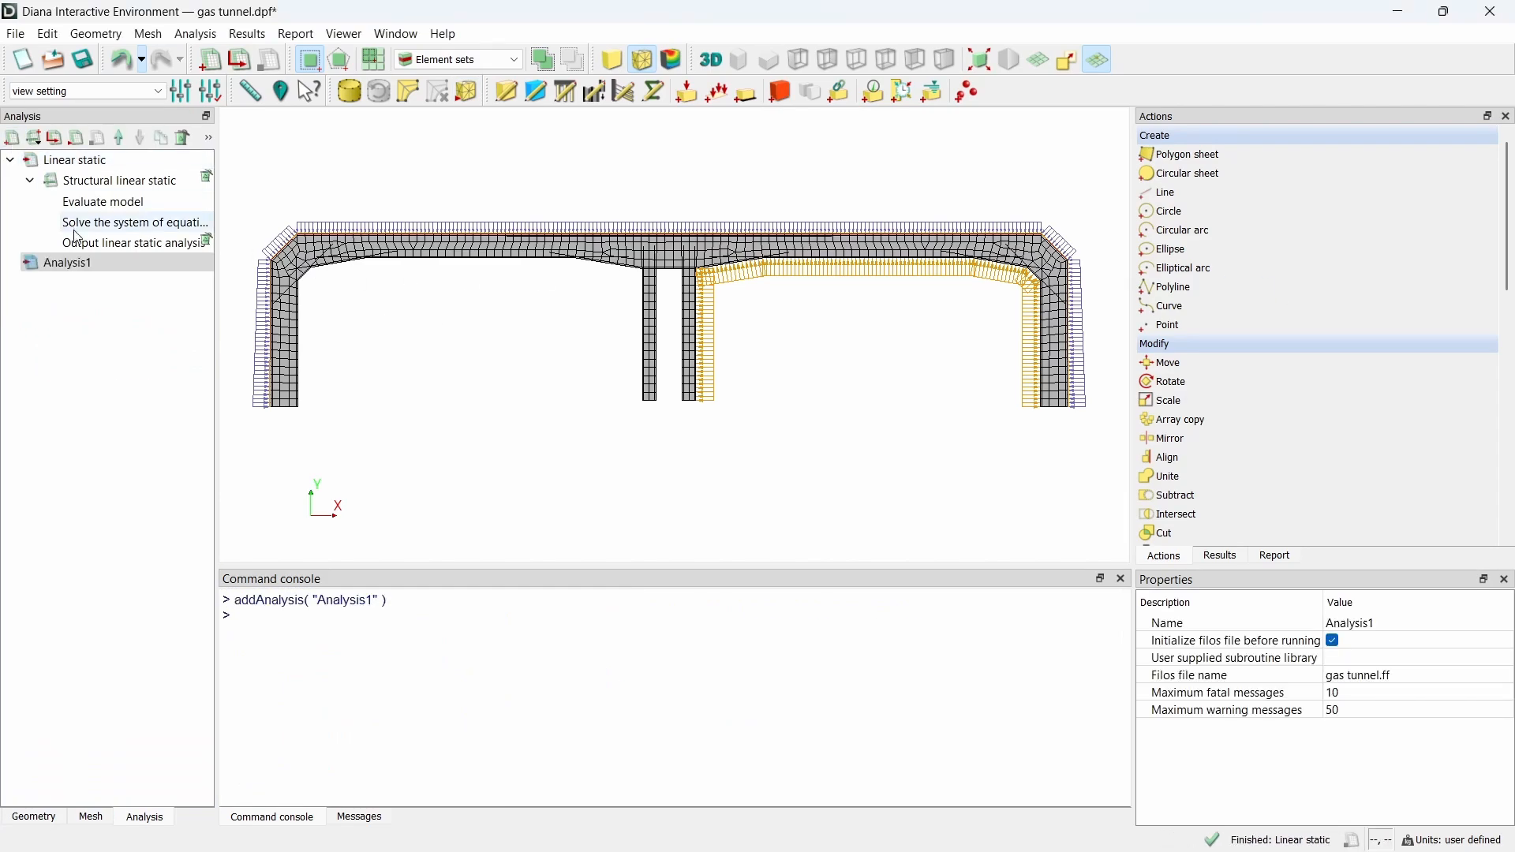
pyautogui.rightClick(90, 267)
pyautogui.click(217, 363)
pyautogui.write('eig')
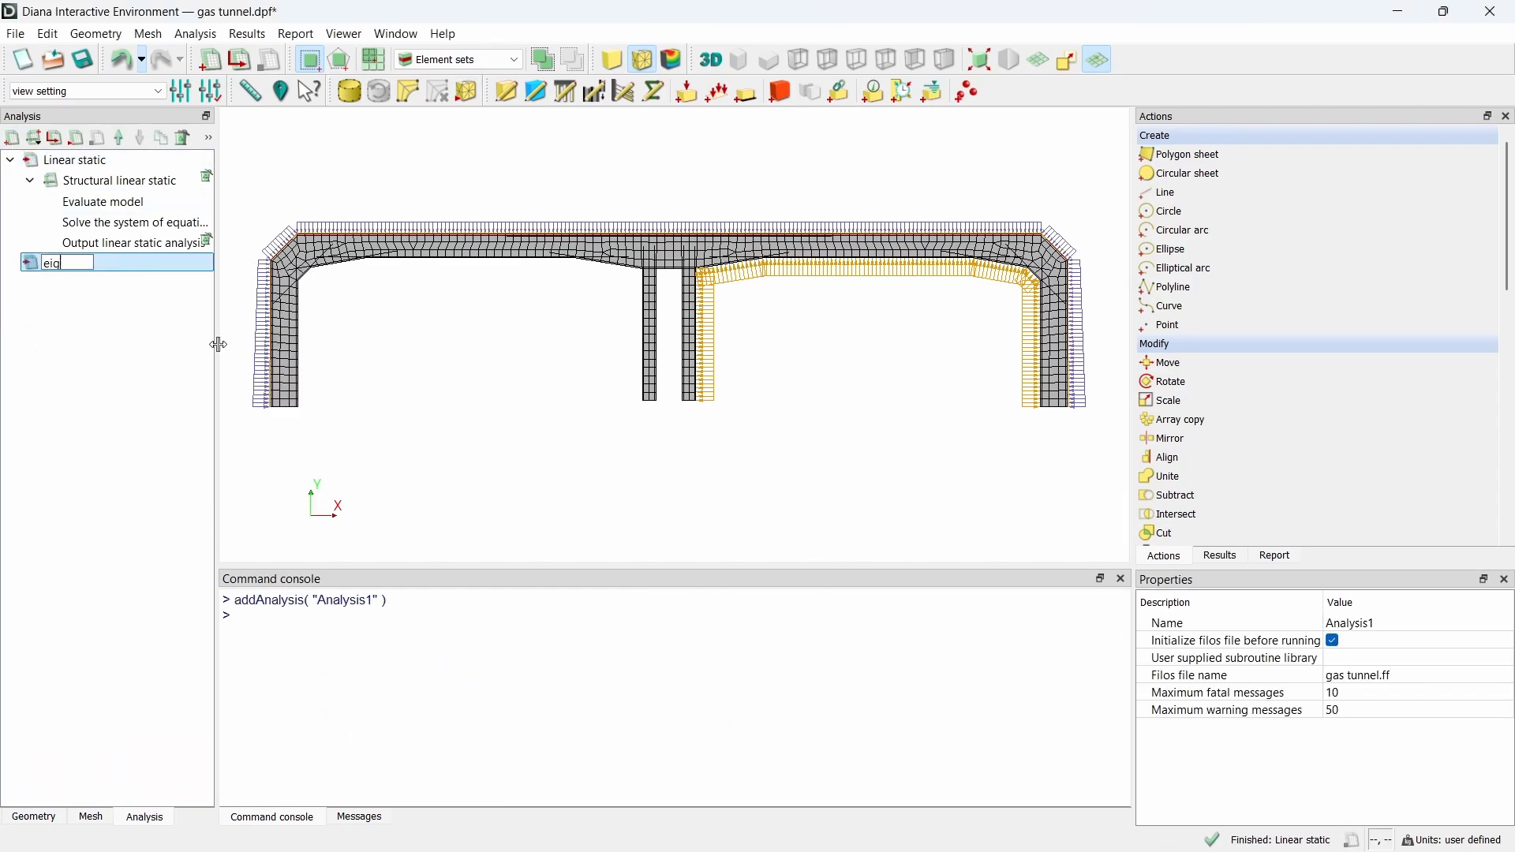
pyautogui.write('envalue')
pyautogui.press('Return')
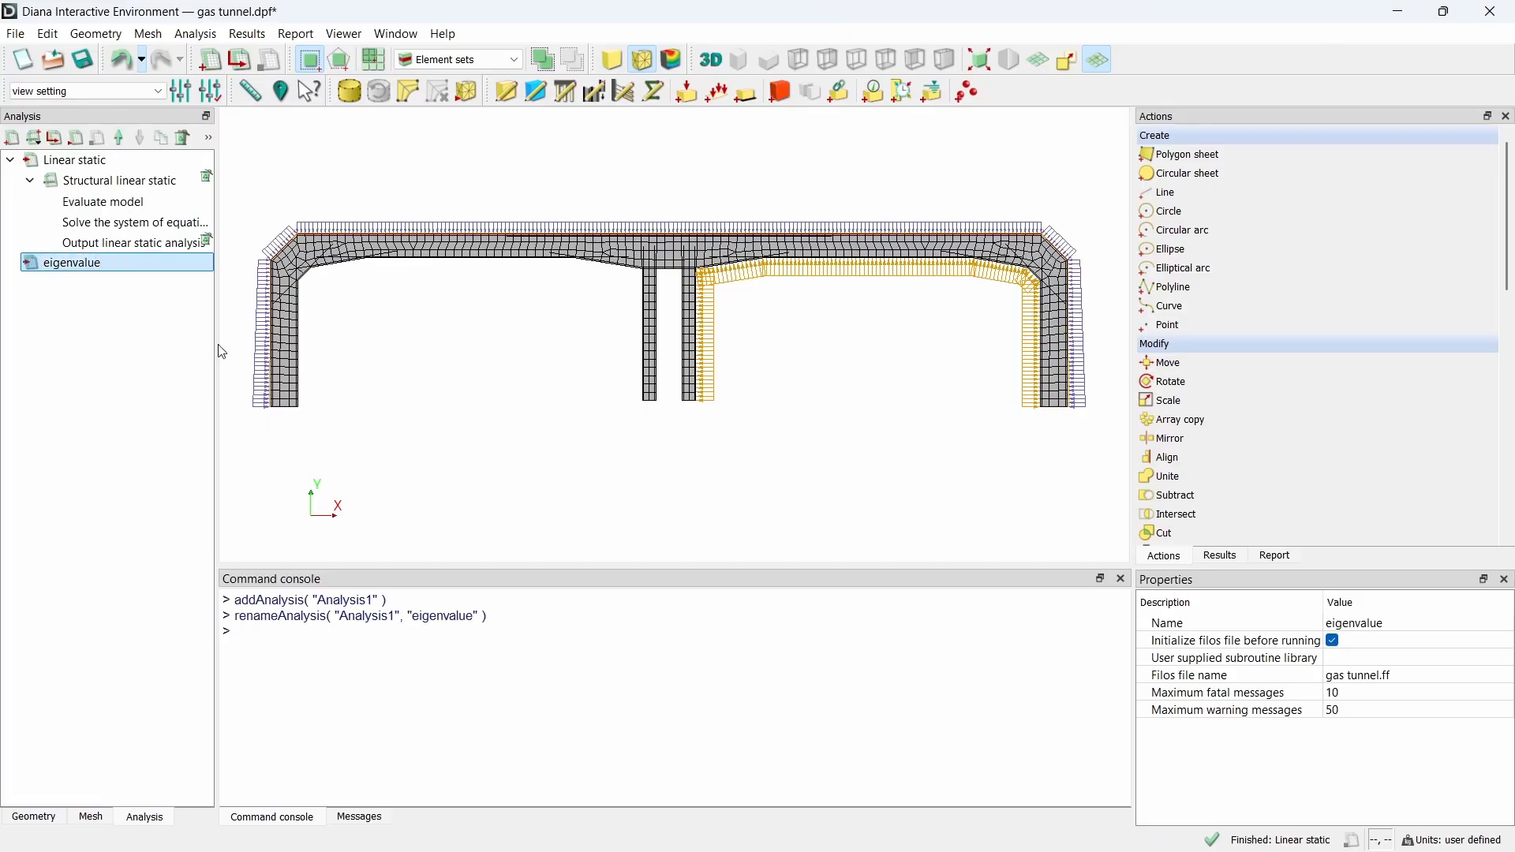
# Step: Add a Structural eigenvalue command to the eigenvalue analysis
pyautogui.rightClick(162, 265)
pyautogui.moveTo(207, 274)
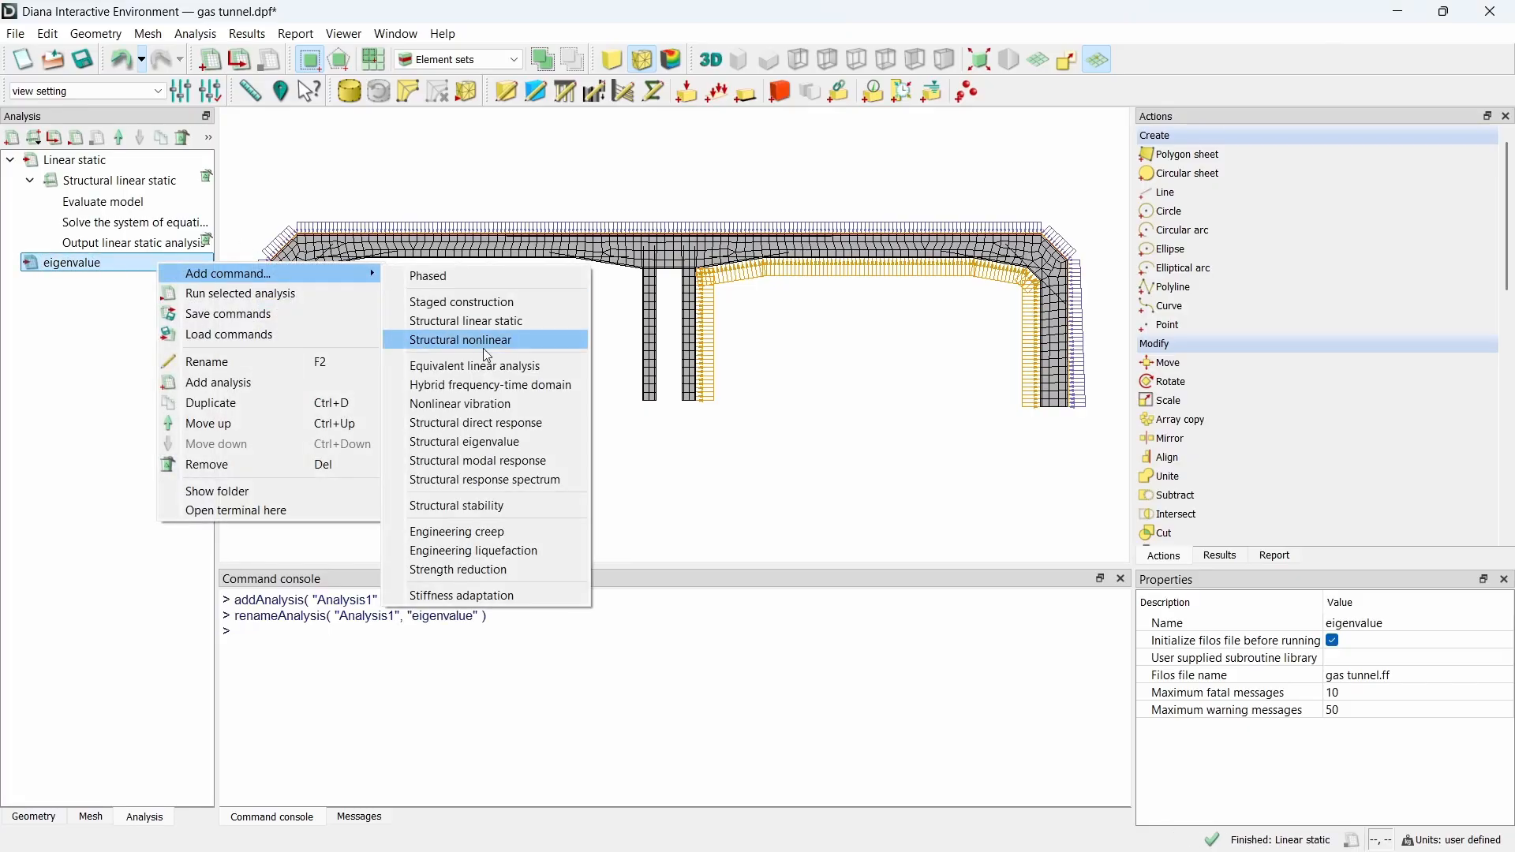
pyautogui.click(461, 434)
pyautogui.click(30, 282)
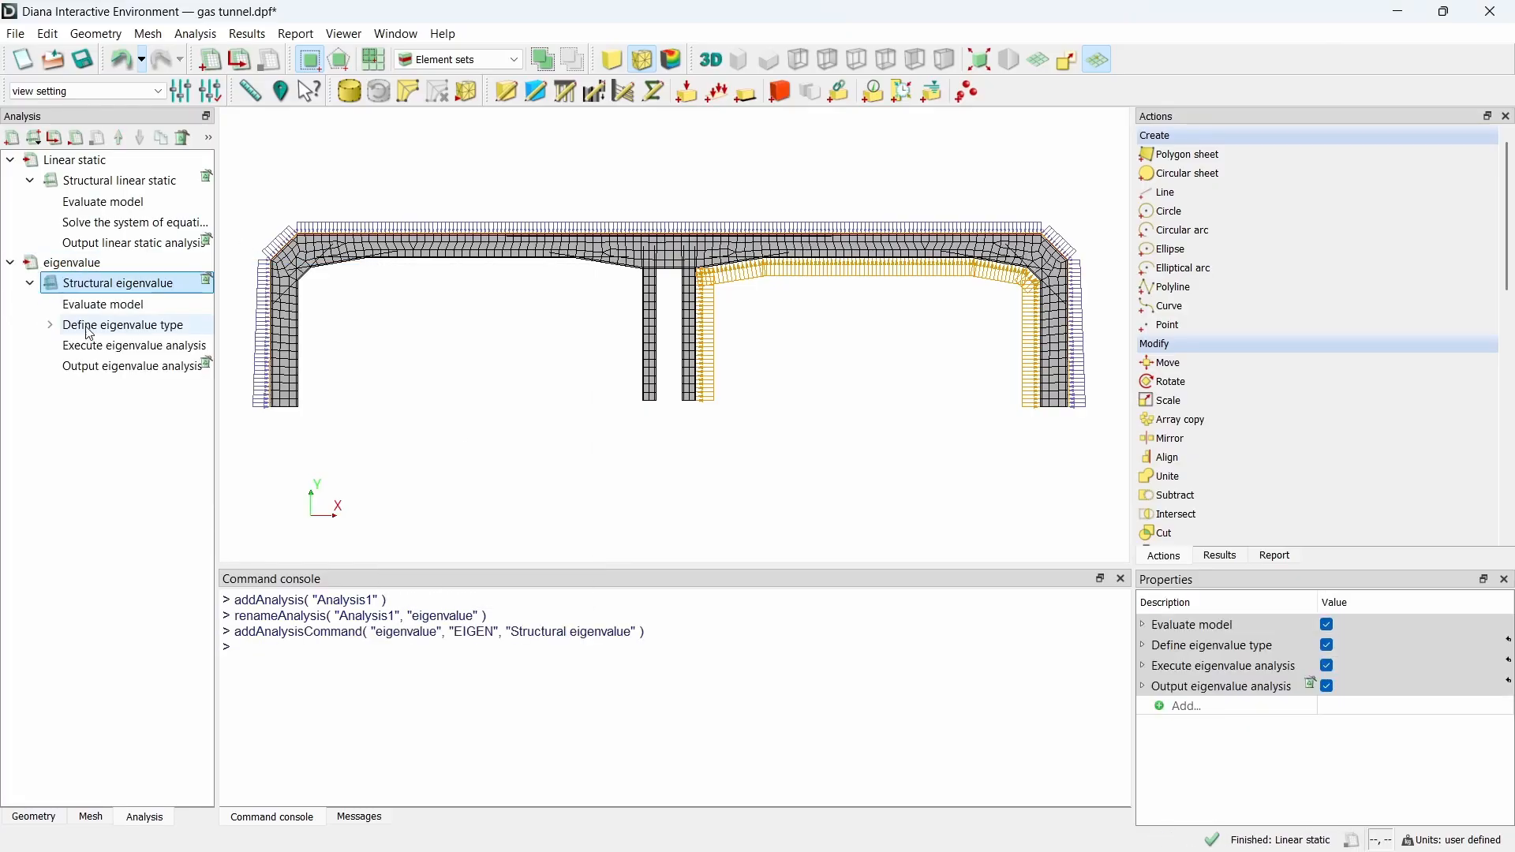
# Step: Include the geometric-stress stiffness matrix in the free vibration settings, using the calculated linear elastic field of load set SW with factor 1
pyautogui.click(49, 325)
pyautogui.doubleClick(109, 355)
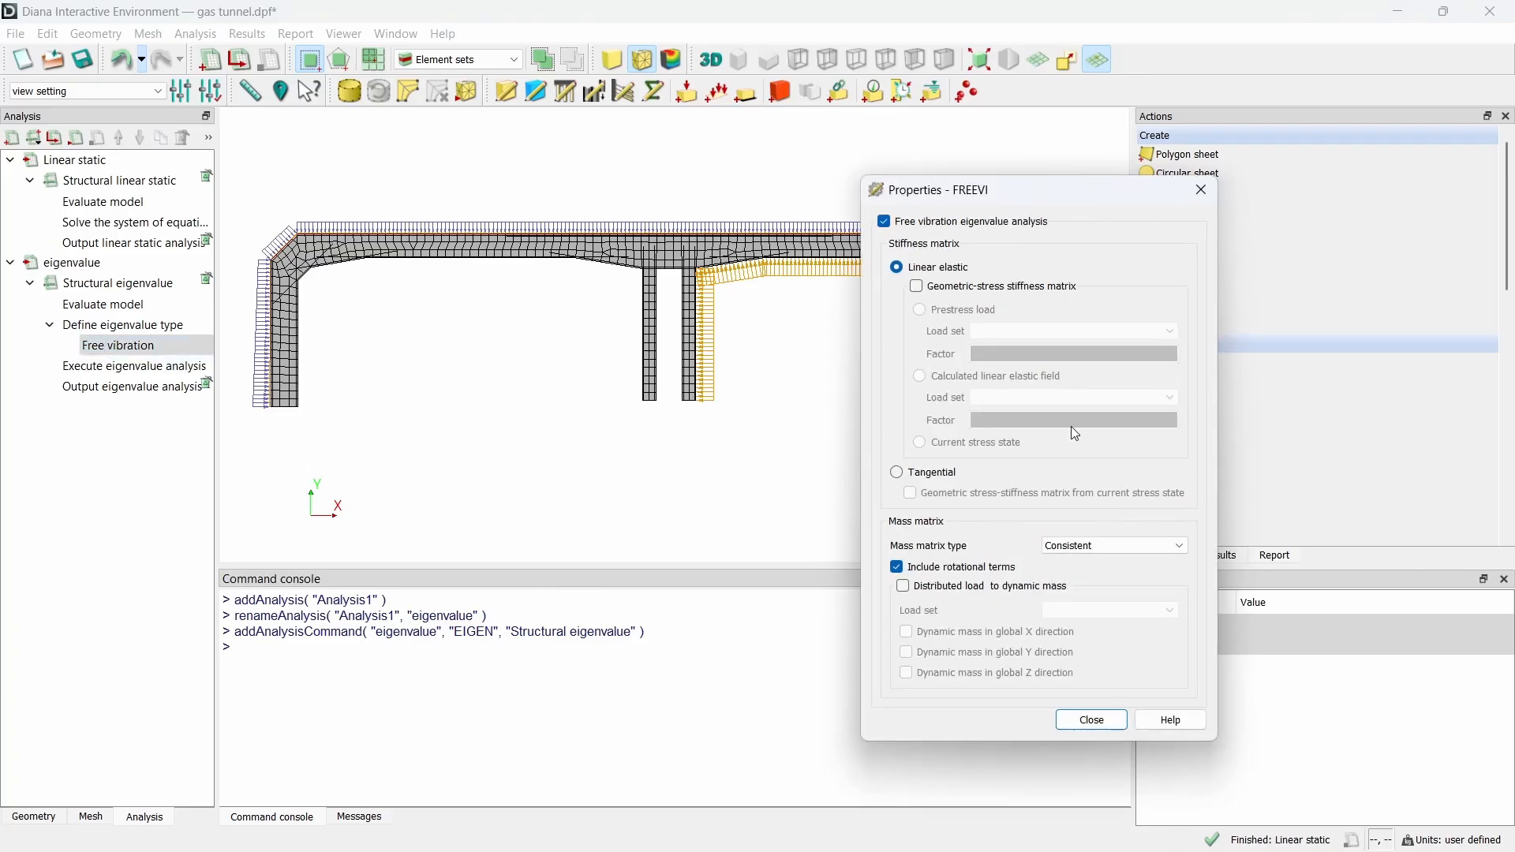
pyautogui.click(989, 293)
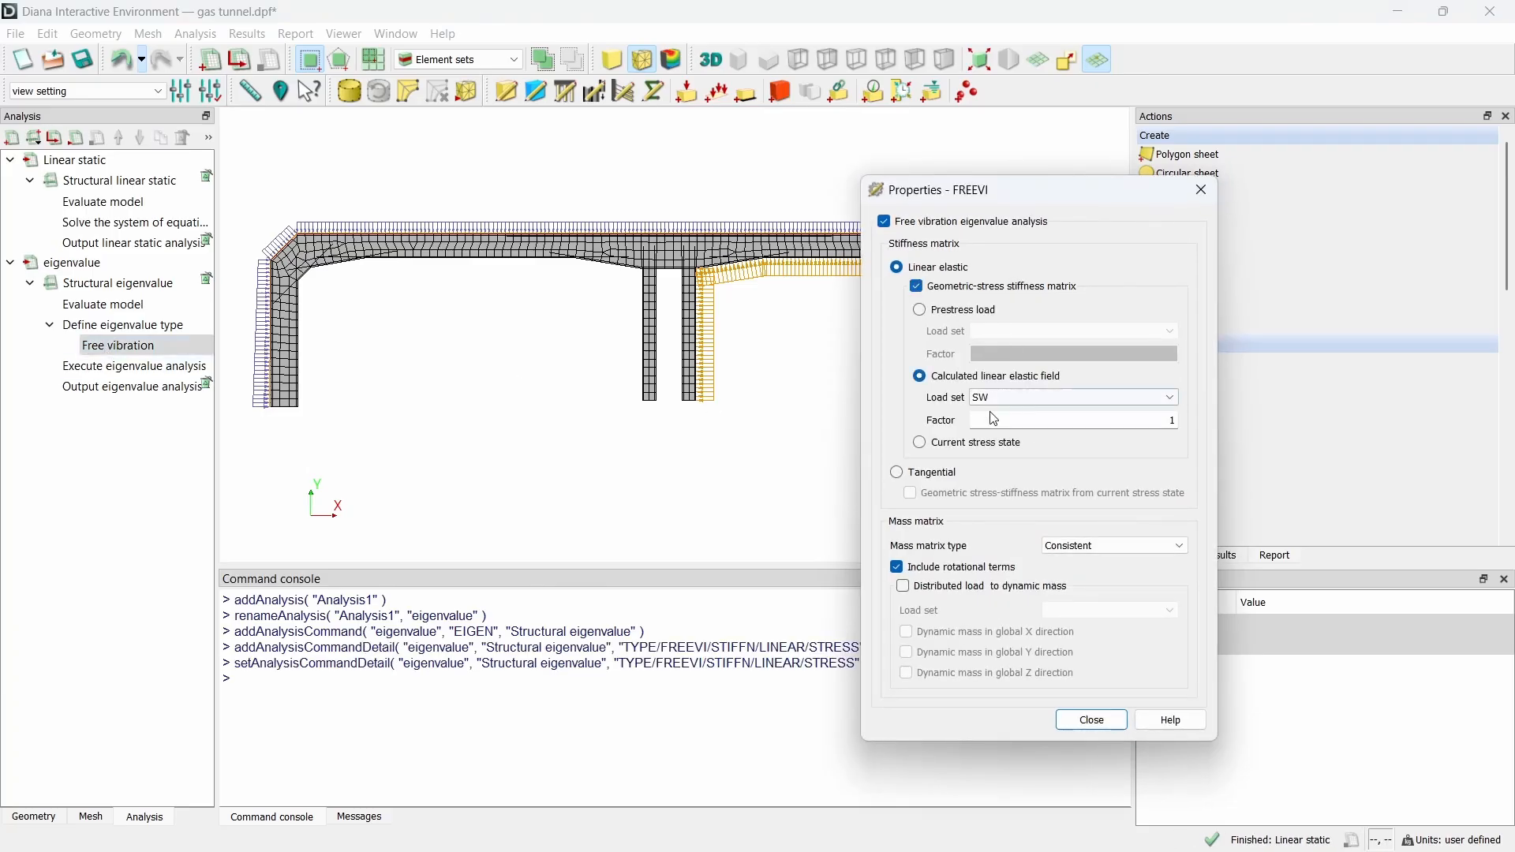
pyautogui.click(1109, 722)
# Step: Set the number of eigenfrequencies to 8 in the eigenvalue execution settings
pyautogui.doubleClick(134, 366)
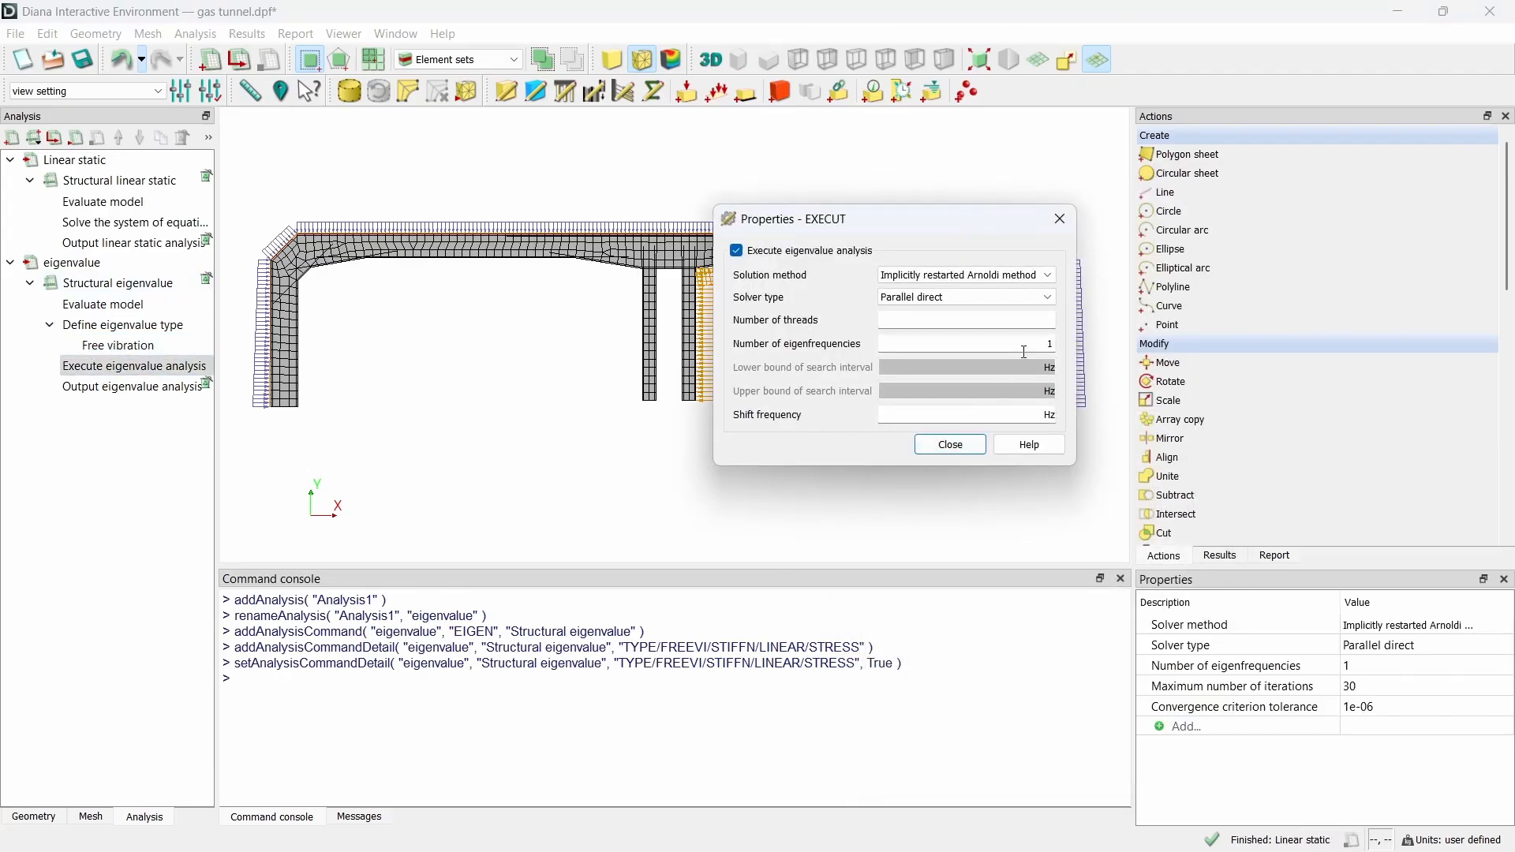
pyautogui.doubleClick(971, 344)
pyautogui.write('8')
pyautogui.click(955, 451)
# Step: Add the explicit Rayleigh parameter calculation to the Structural eigenvalue command
pyautogui.click(108, 283)
pyautogui.rightClick(108, 281)
pyautogui.moveTo(187, 292)
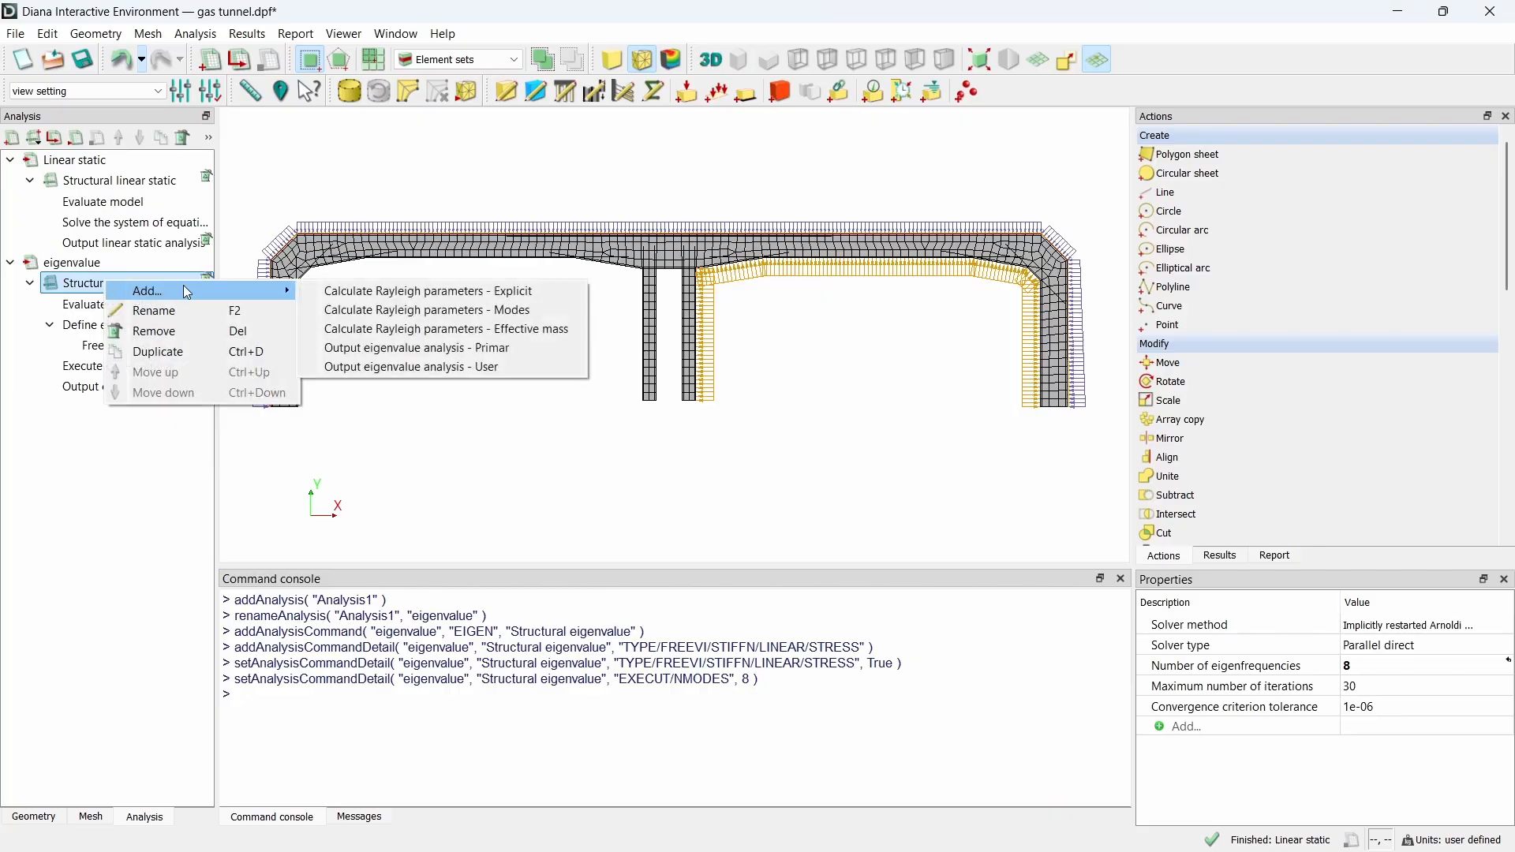
pyautogui.click(437, 299)
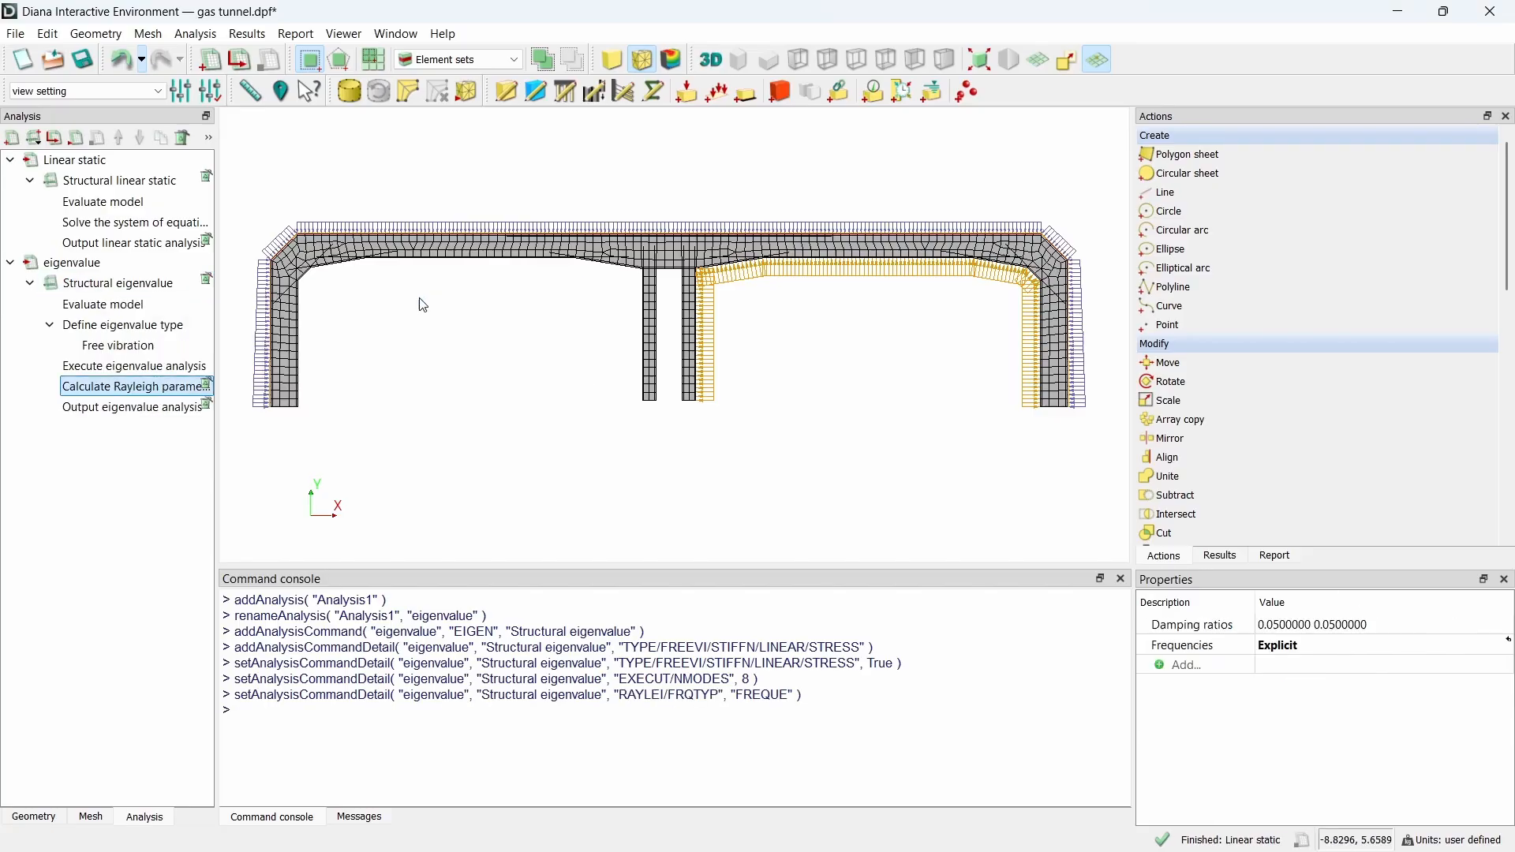
# Step: Set both Rayleigh damping ratios to 0.1 and open the explicit frequencies for entry
pyautogui.doubleClick(145, 388)
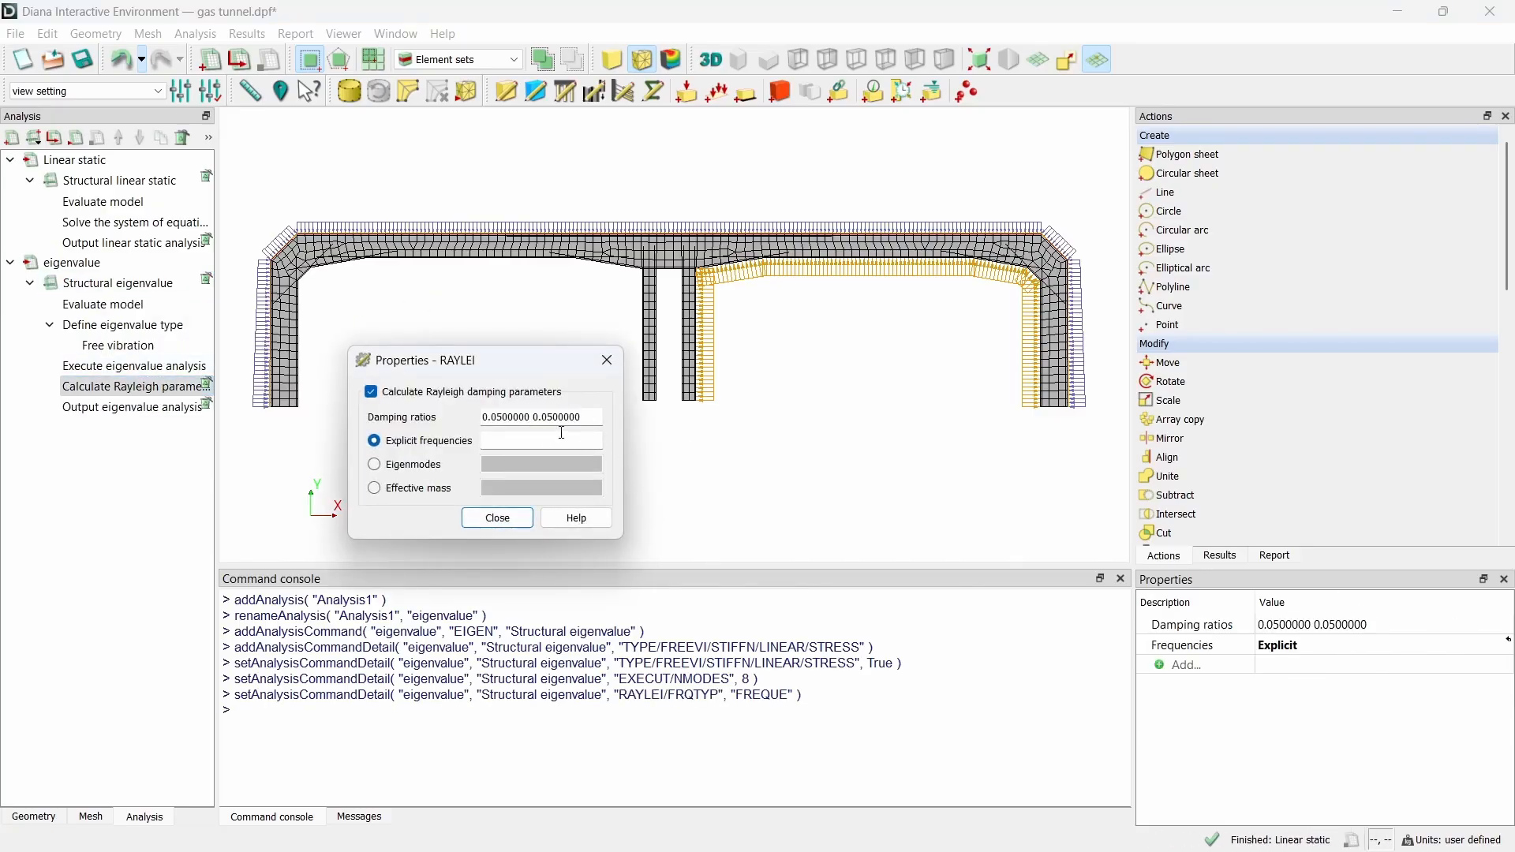
pyautogui.moveTo(603, 417); pyautogui.dragTo(478, 417)
pyautogui.write('0.1 0.1')
pyautogui.click(534, 441)
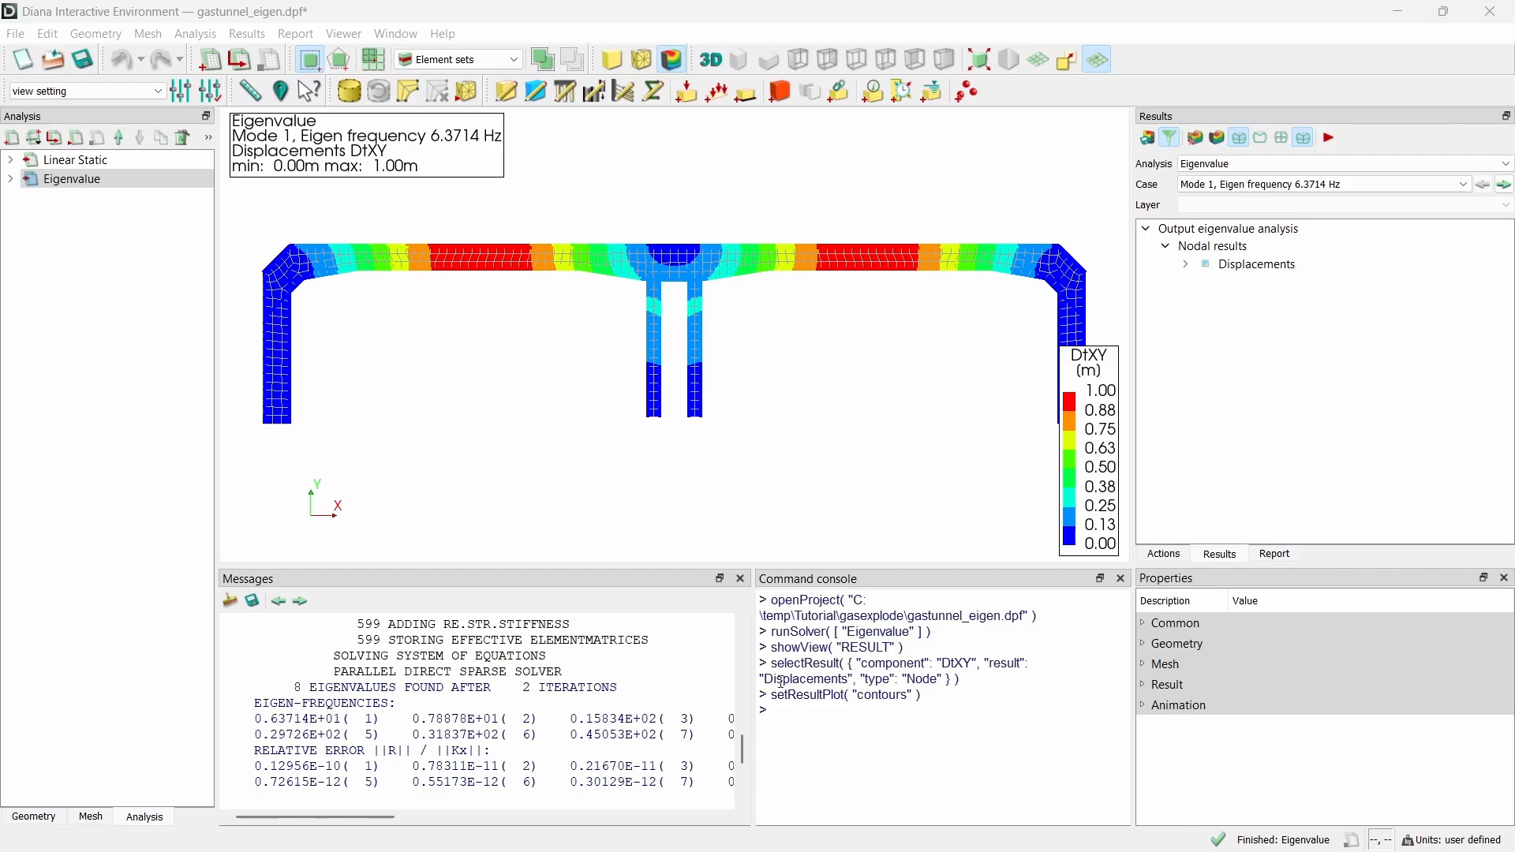
# Step: Examine the eigenfrequencies and the Rayleigh damping coefficients in the solver messages of the Eigenvalue analysis
pyautogui.moveTo(752, 671); pyautogui.dragTo(928, 677)
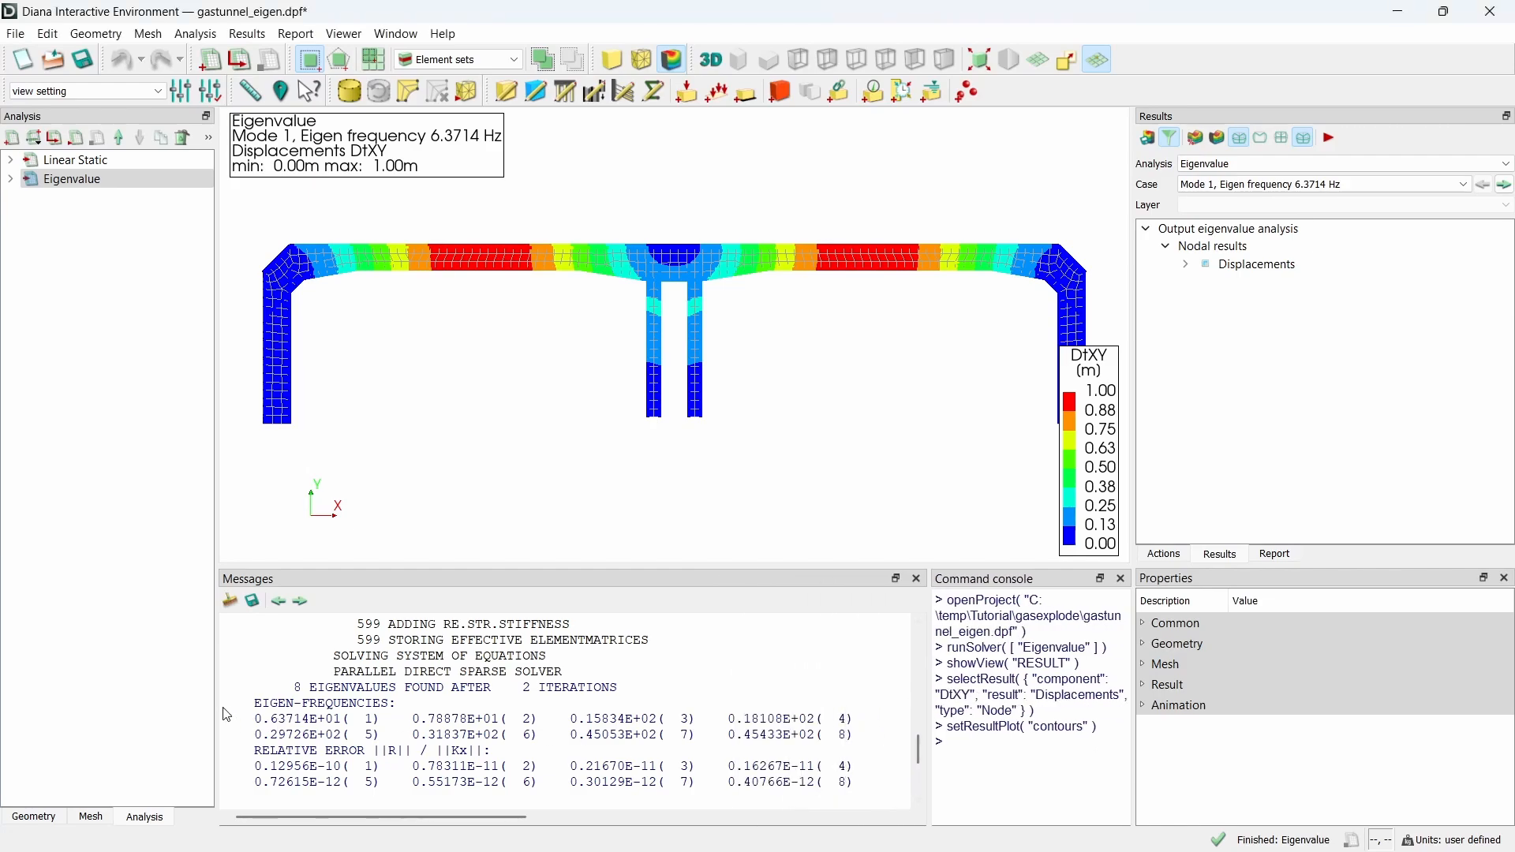
pyautogui.moveTo(227, 710); pyautogui.dragTo(813, 809)
pyautogui.click(850, 759)
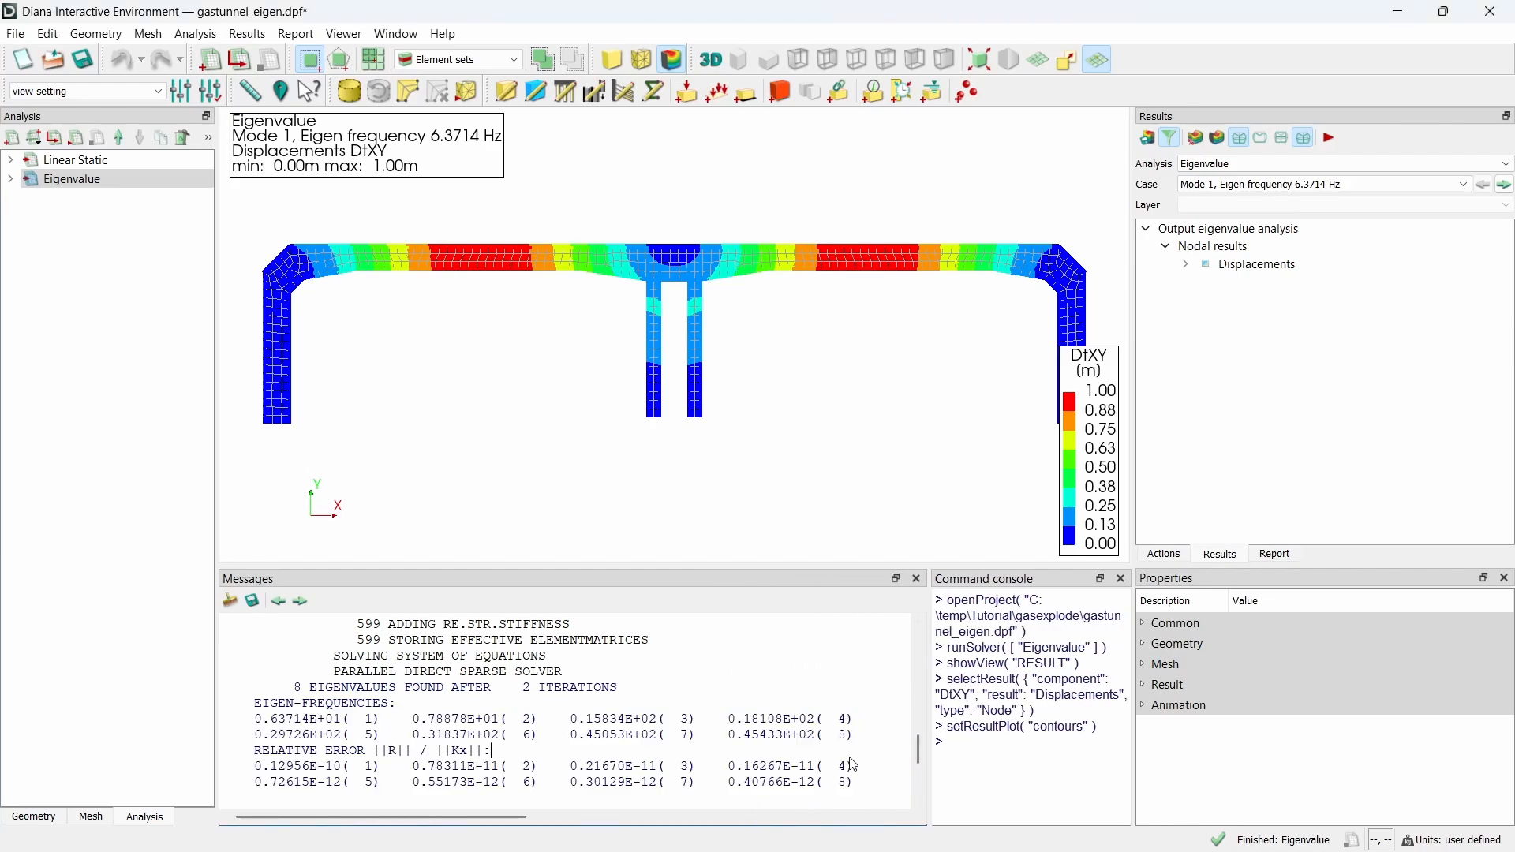
pyautogui.scroll(-5, 854, 764)
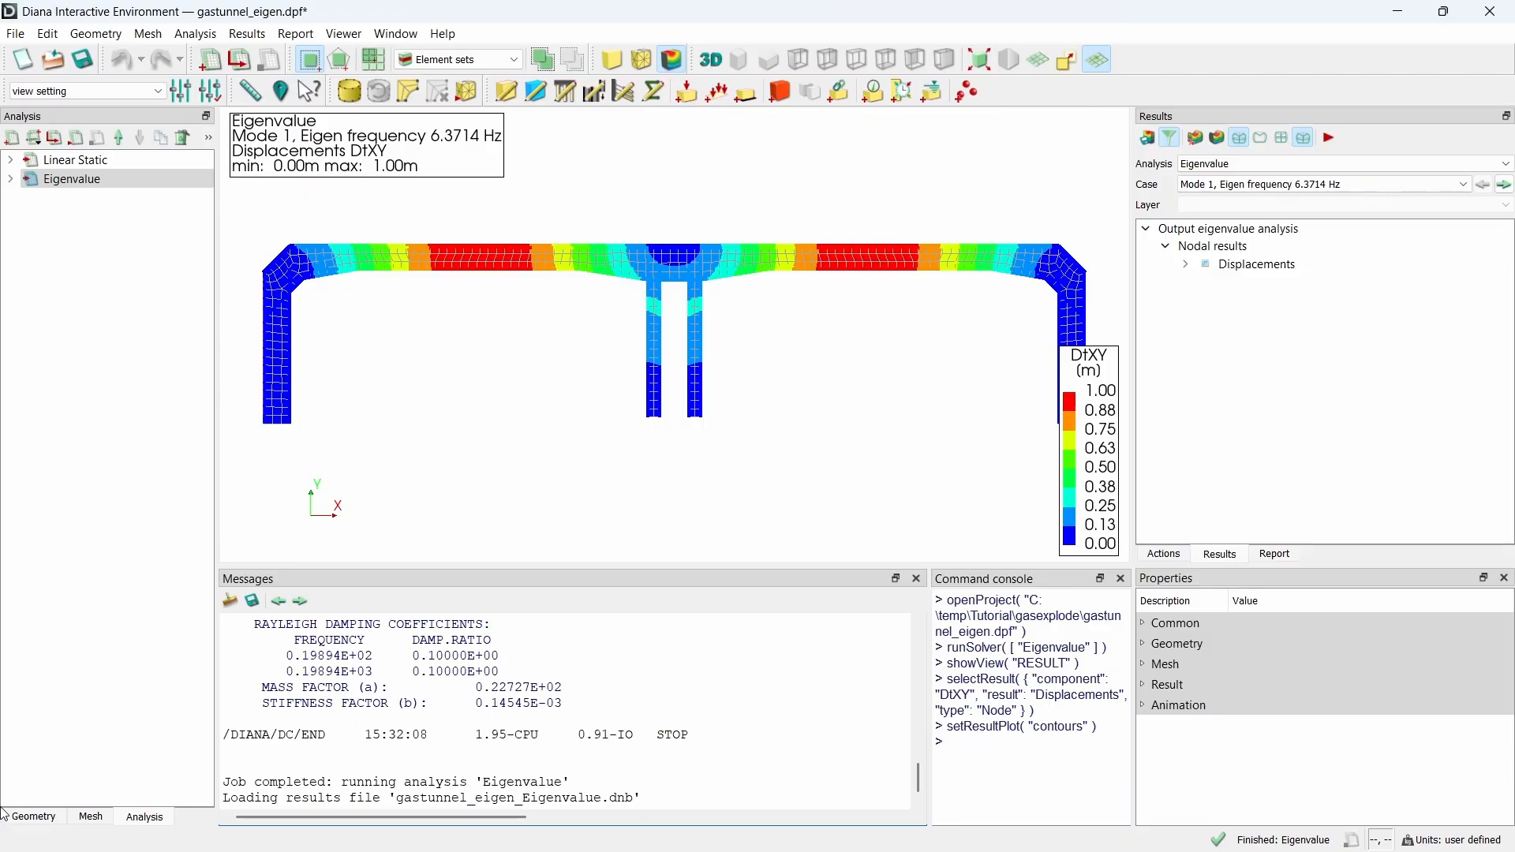
# Step: Check the Rayleigh damping factors for the mass and stiffness matrices in the Concrete material definition
pyautogui.click(32, 817)
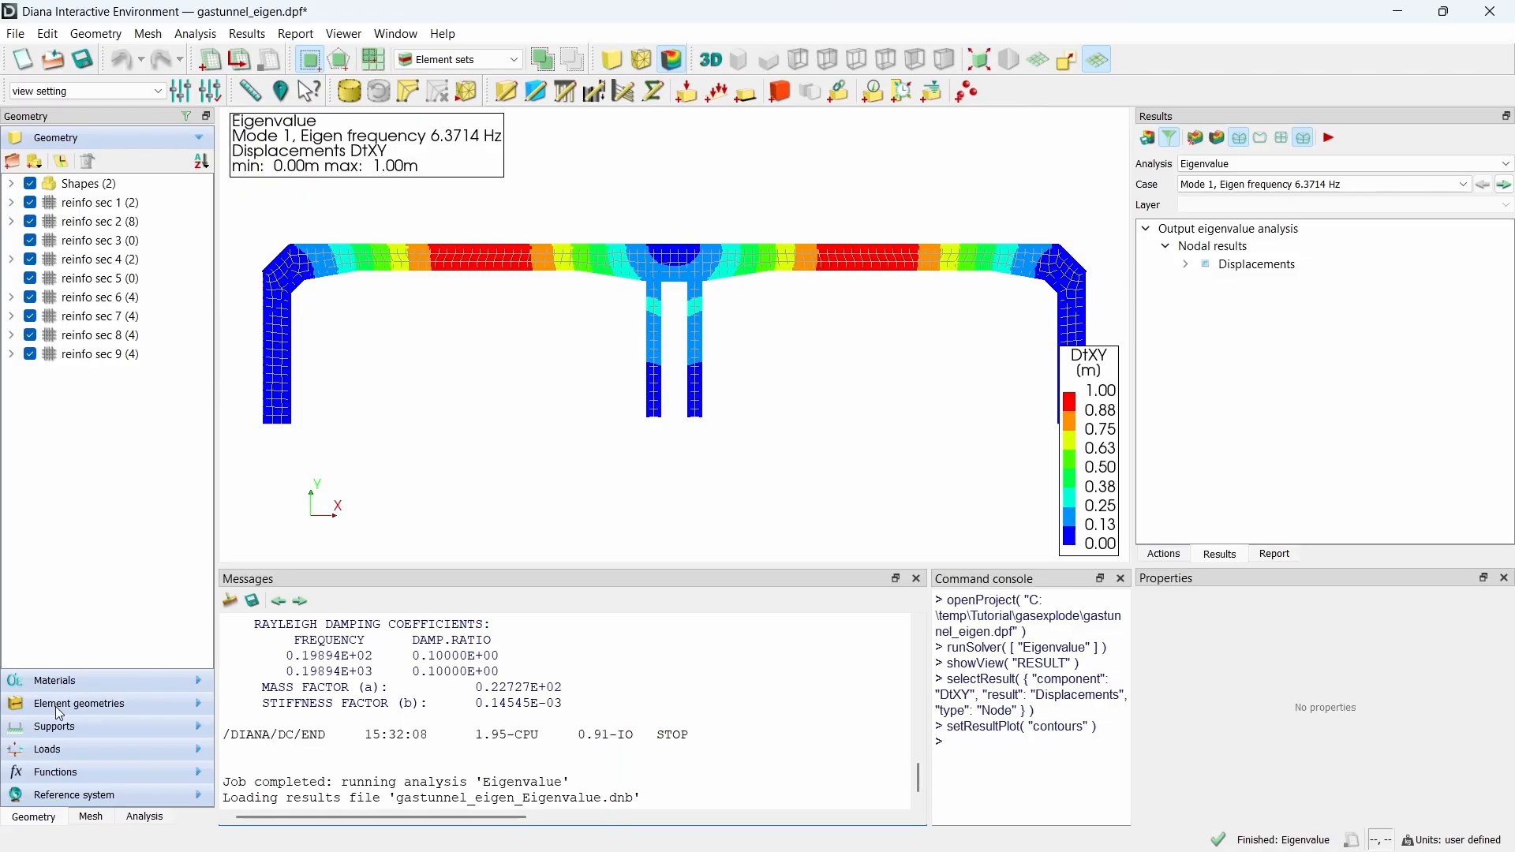
pyautogui.click(55, 681)
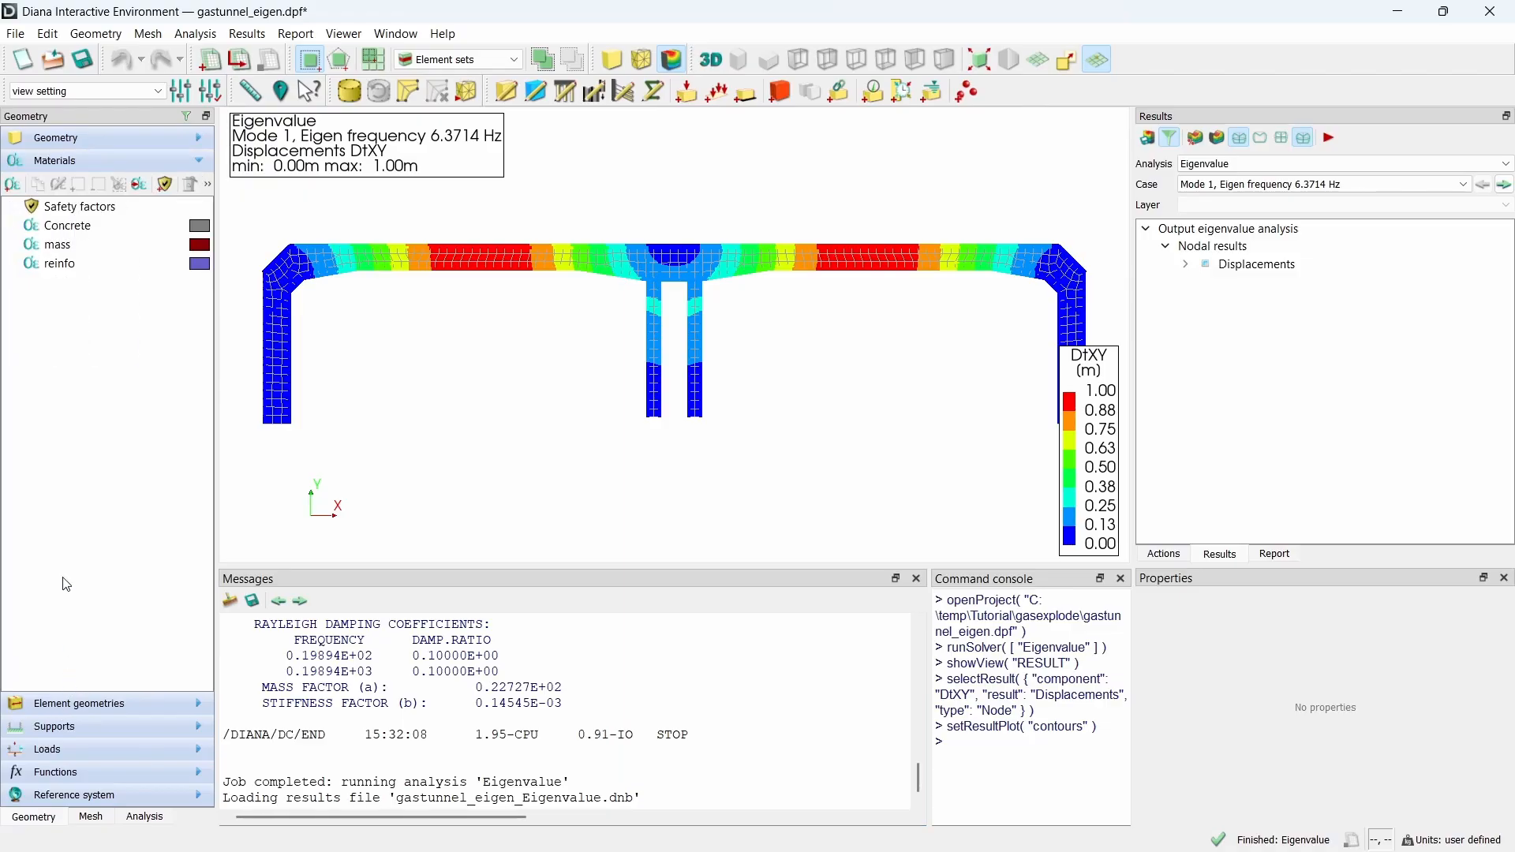
pyautogui.click(123, 228)
pyautogui.doubleClick(122, 227)
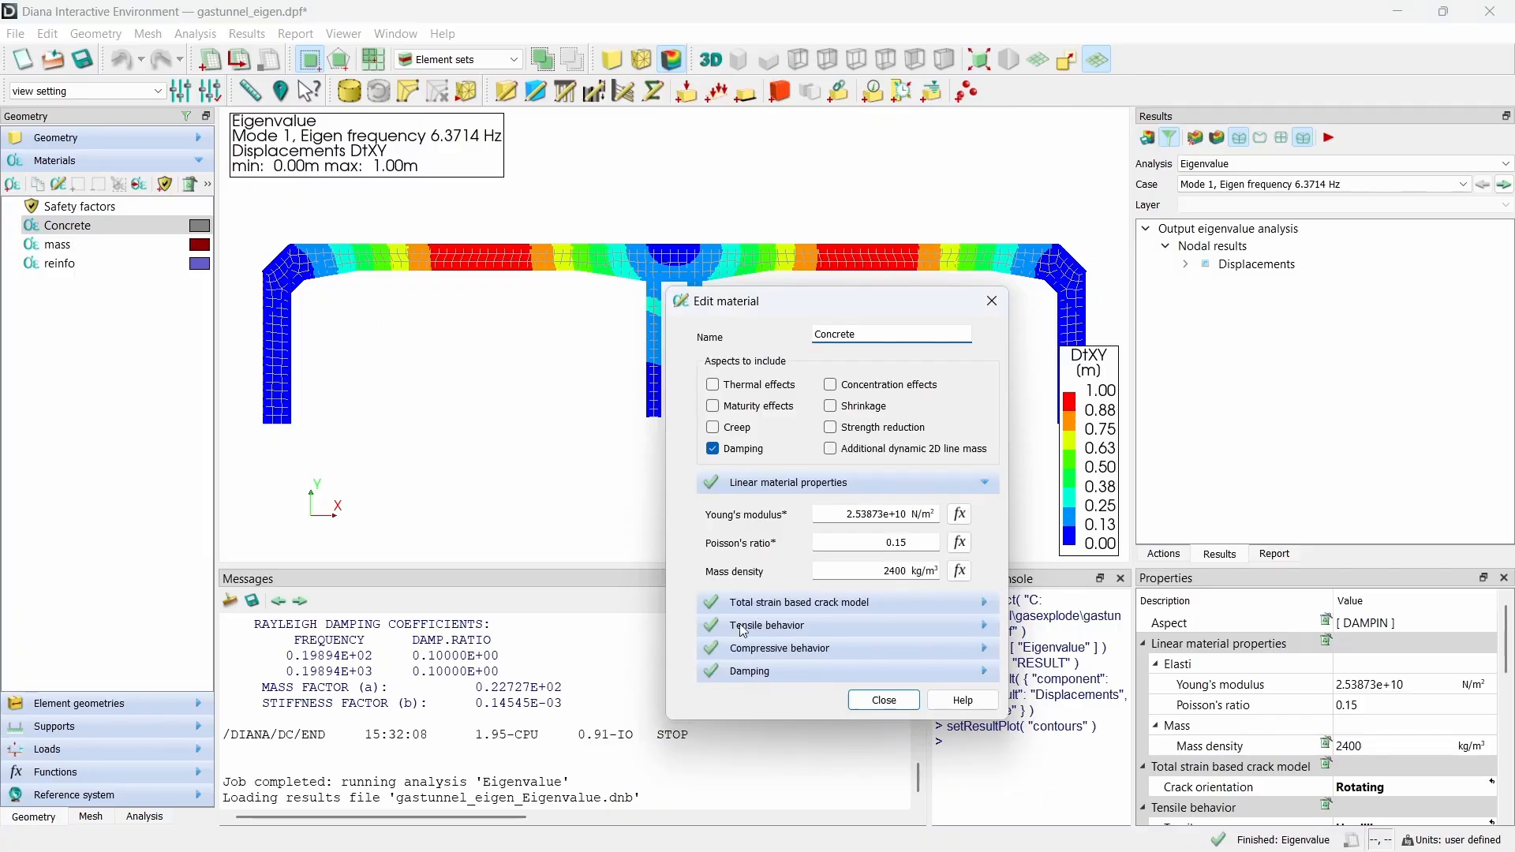
pyautogui.click(754, 671)
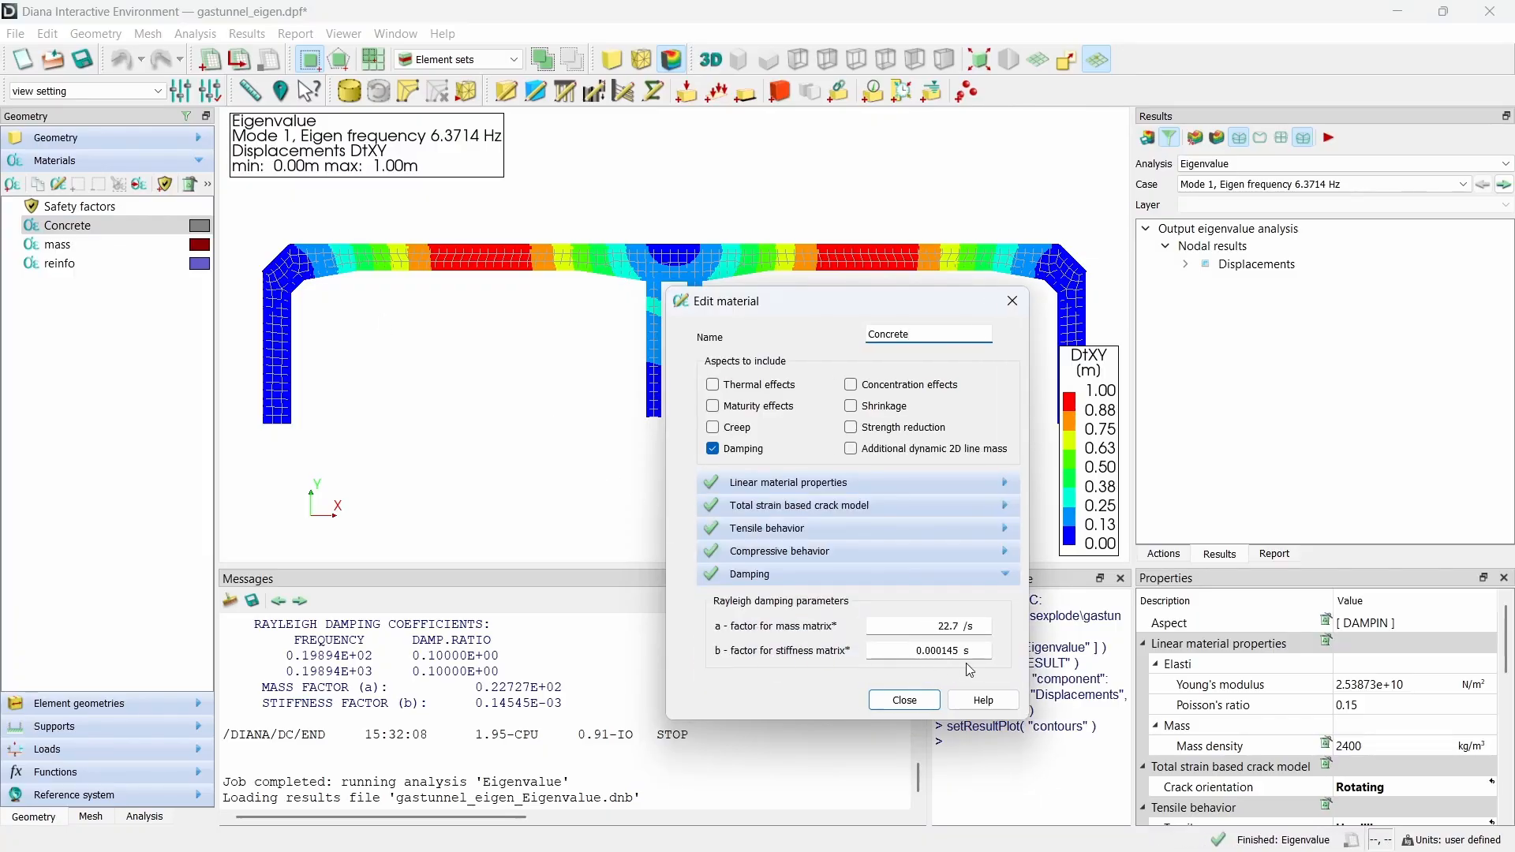
pyautogui.click(924, 702)
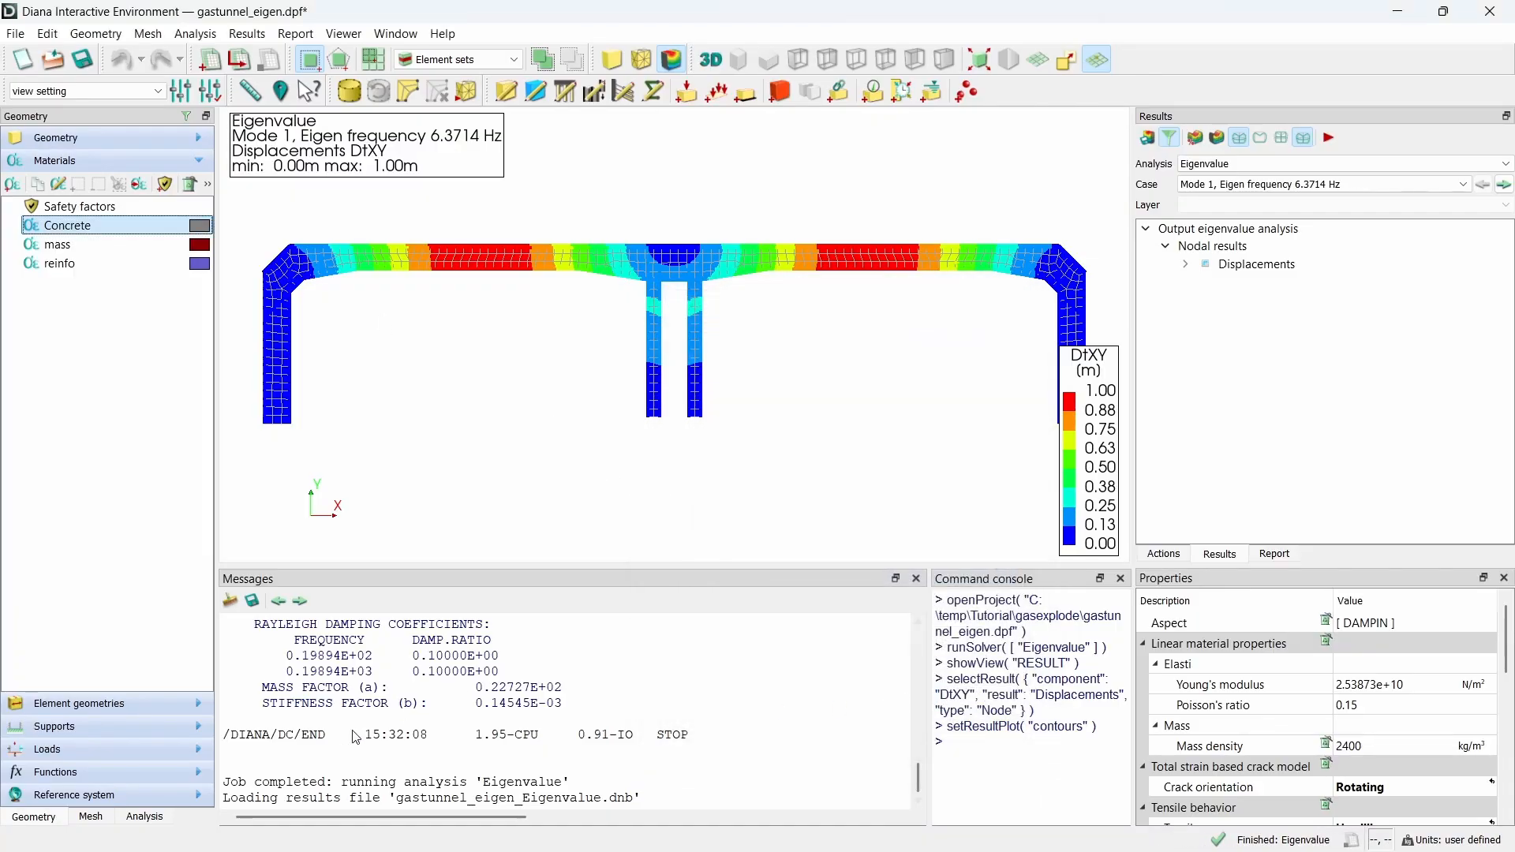
# Step: Display the DtXY displacement contours of eigenvalue mode 1 on the deformed shape
pyautogui.click(142, 817)
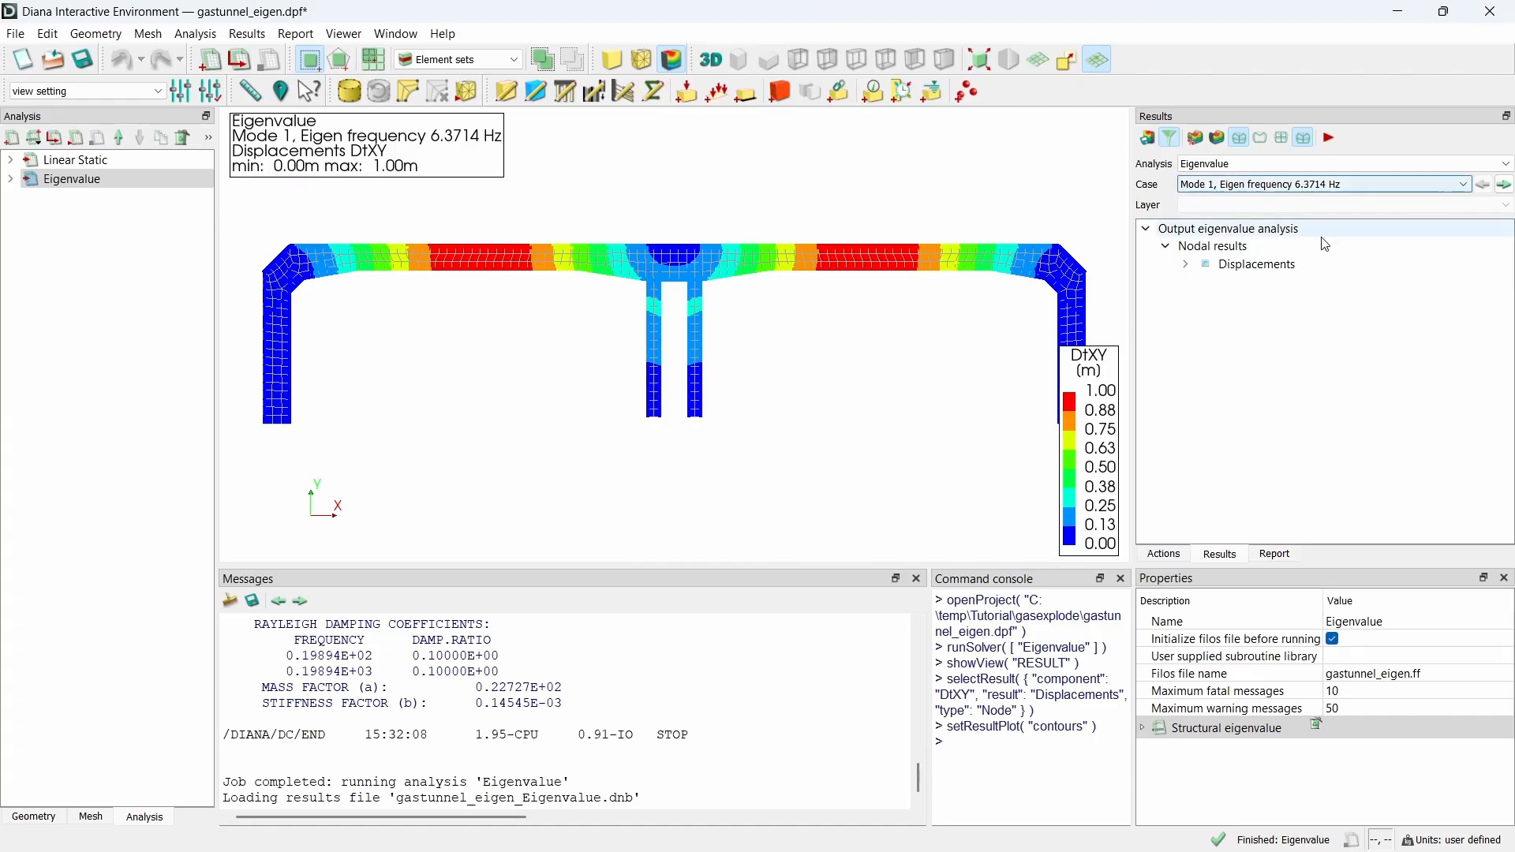
pyautogui.click(1185, 264)
pyautogui.click(1258, 322)
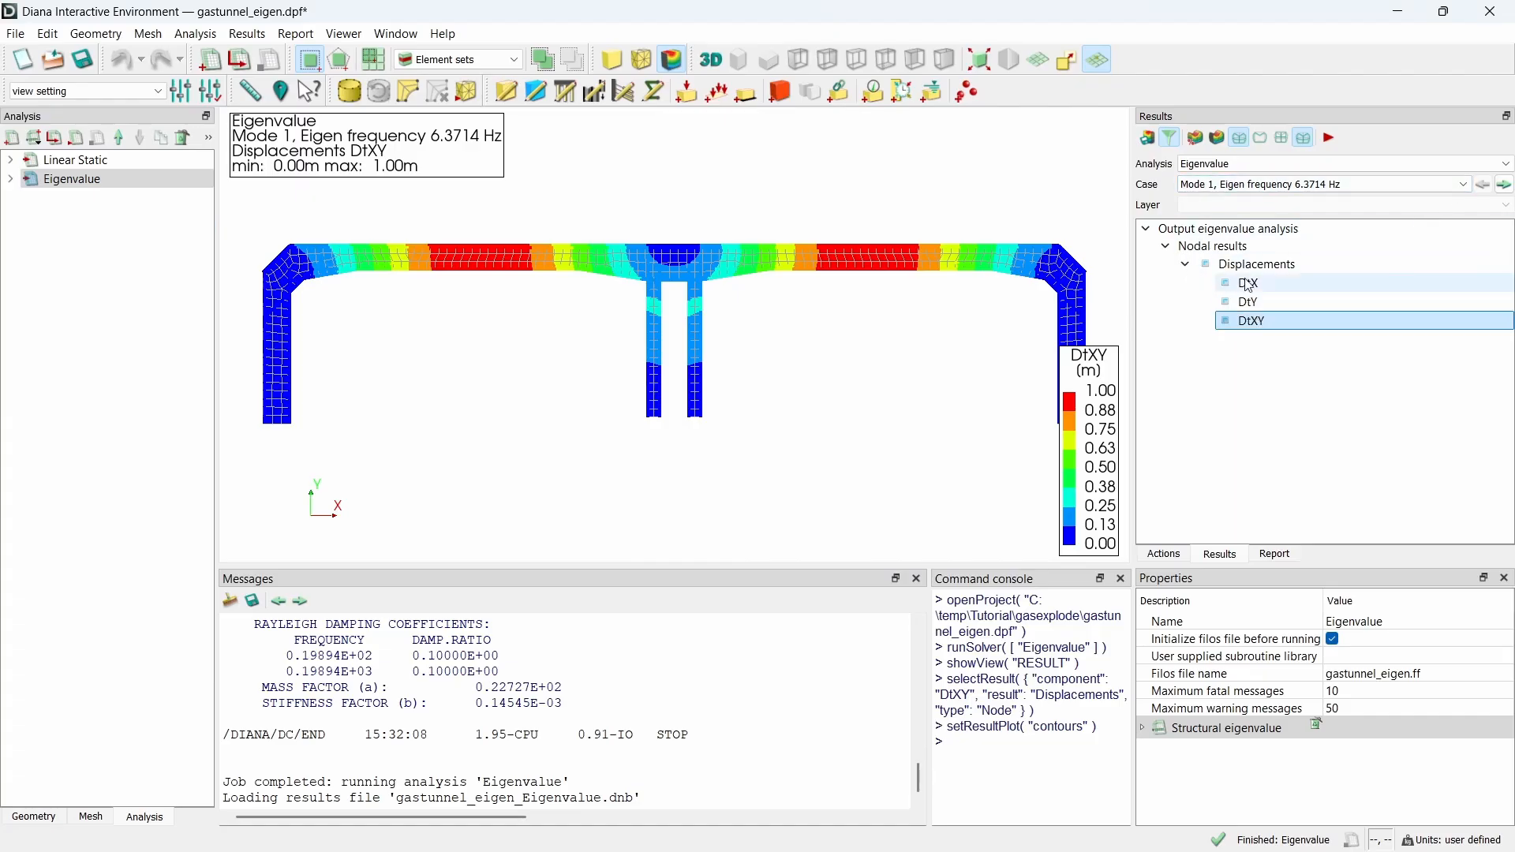
pyautogui.click(1216, 139)
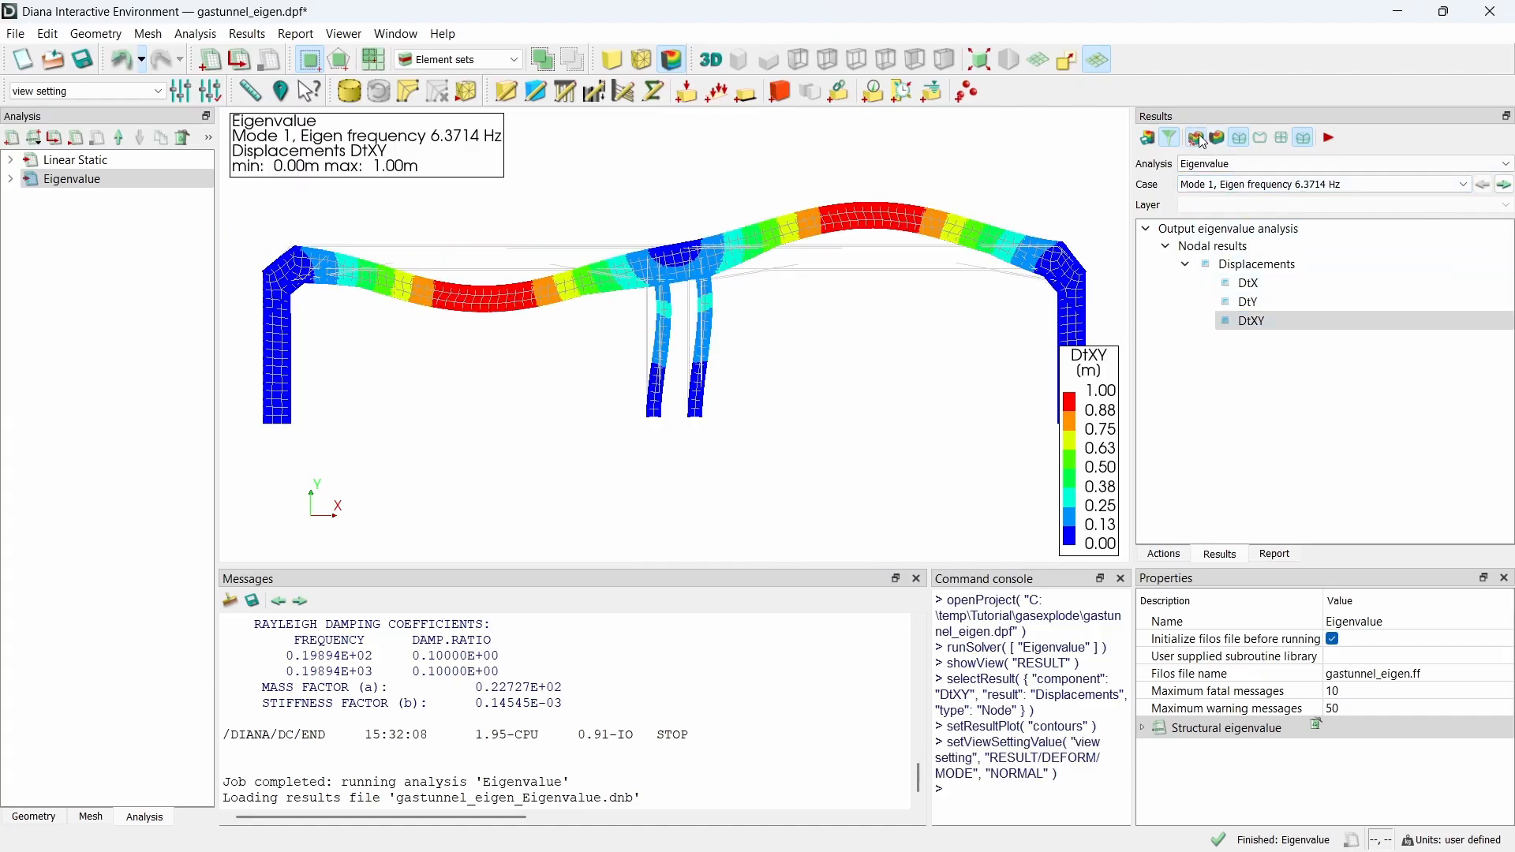
# Step: Examine the deformed shapes of eigenmodes 2 through 8 one by one and return to mode 1
pyautogui.click(1505, 185)
pyautogui.click(1505, 185)
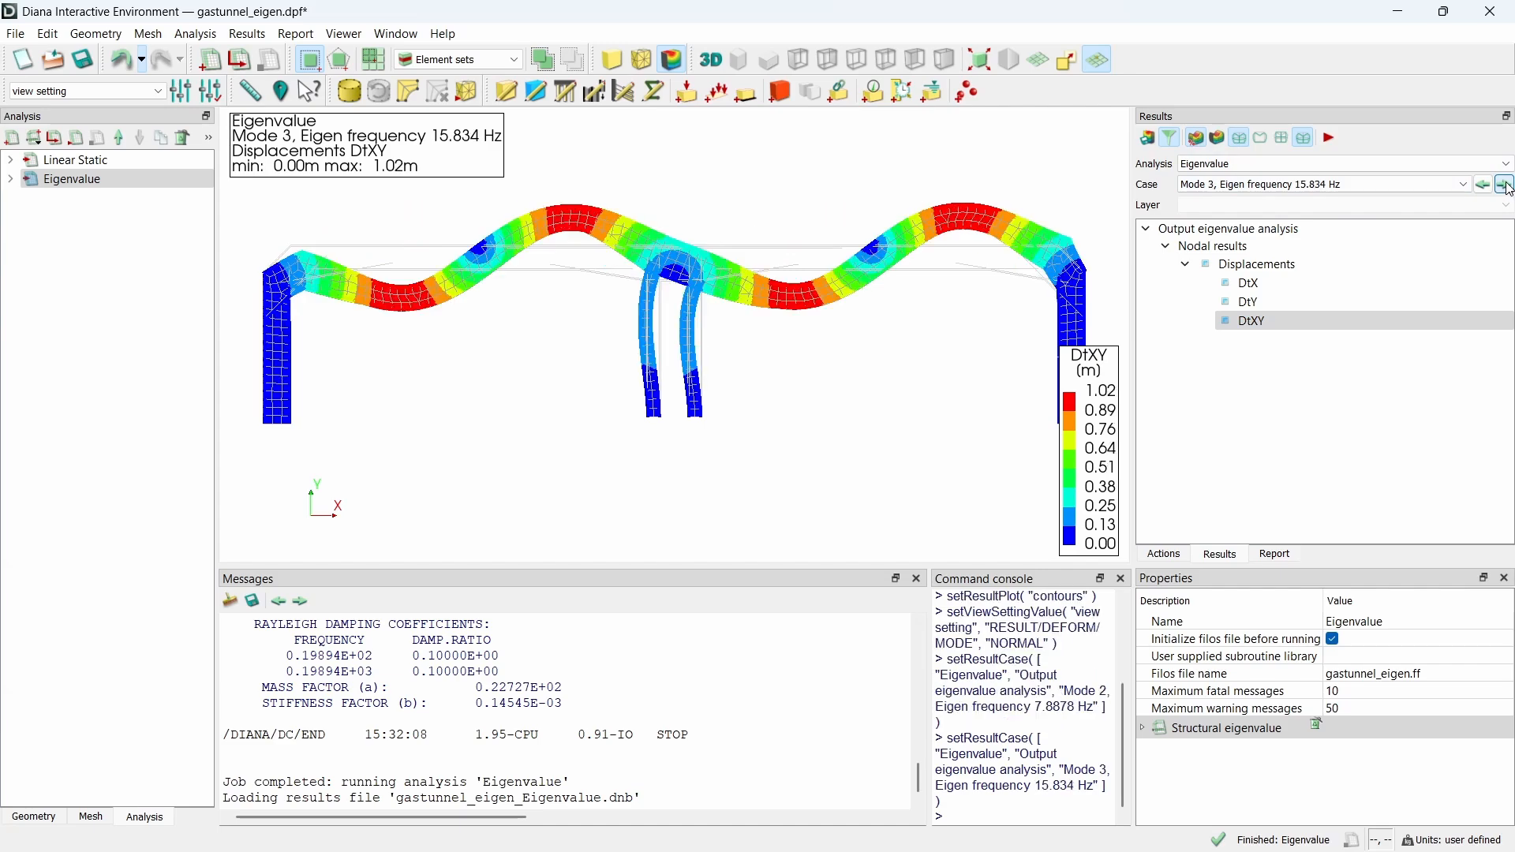
pyautogui.click(1505, 184)
pyautogui.click(1505, 184)
pyautogui.click(1505, 185)
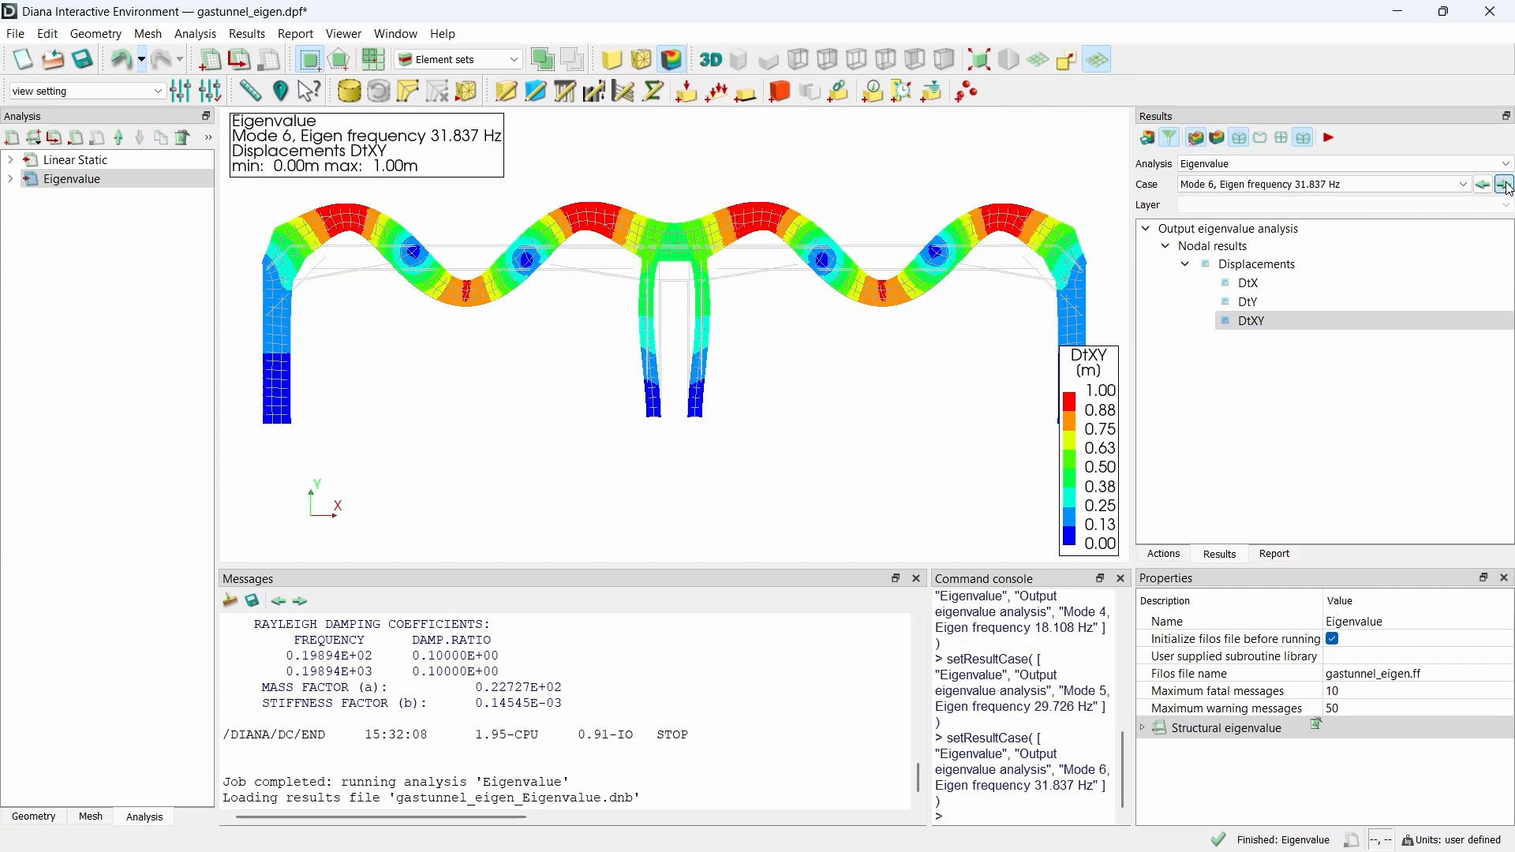
pyautogui.click(1505, 185)
pyautogui.click(1505, 184)
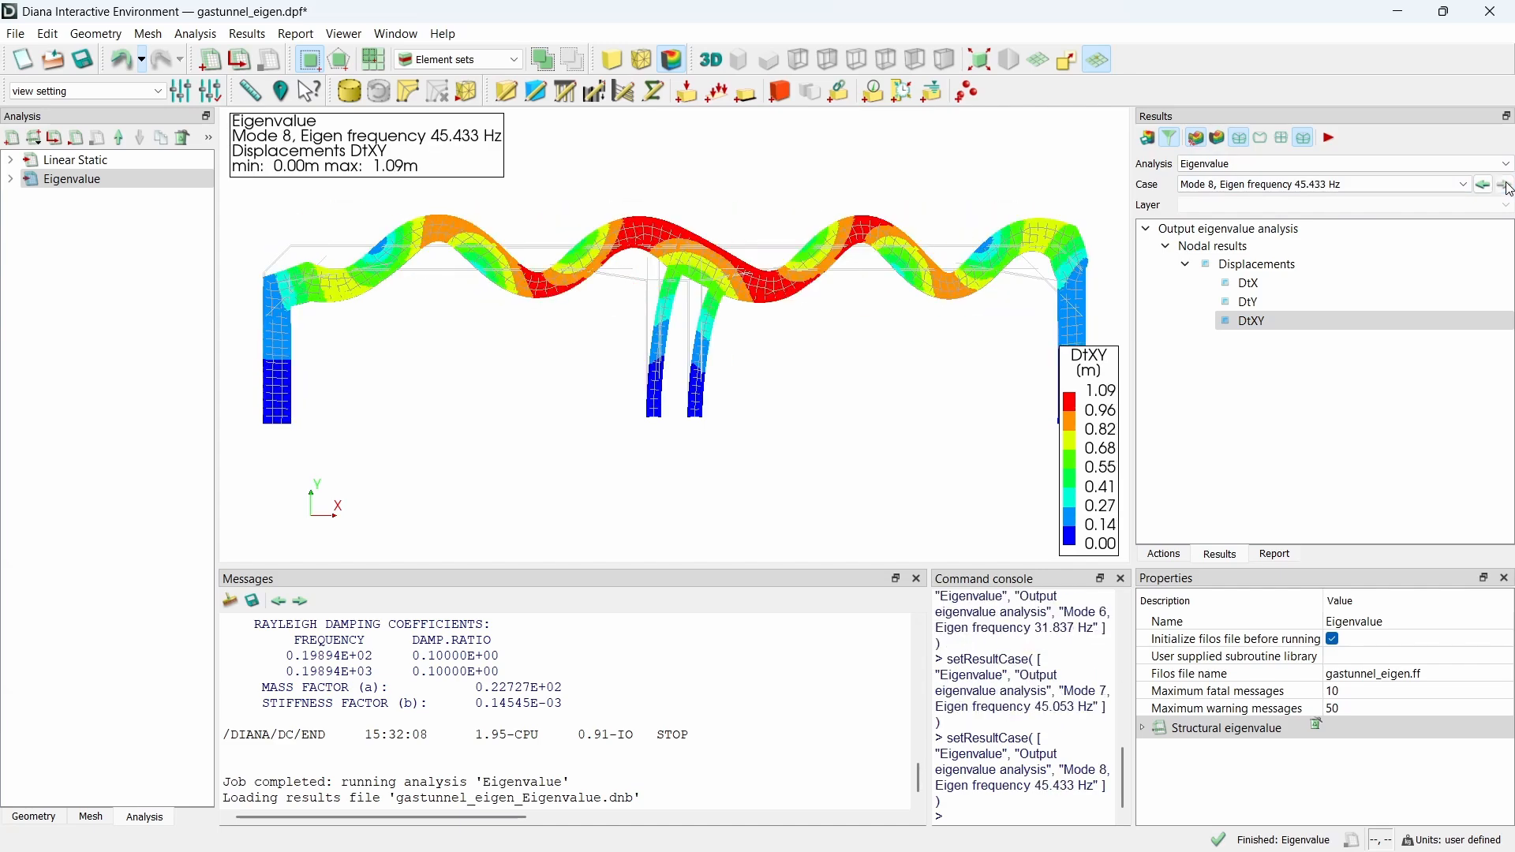
pyautogui.click(1247, 185)
pyautogui.click(1243, 201)
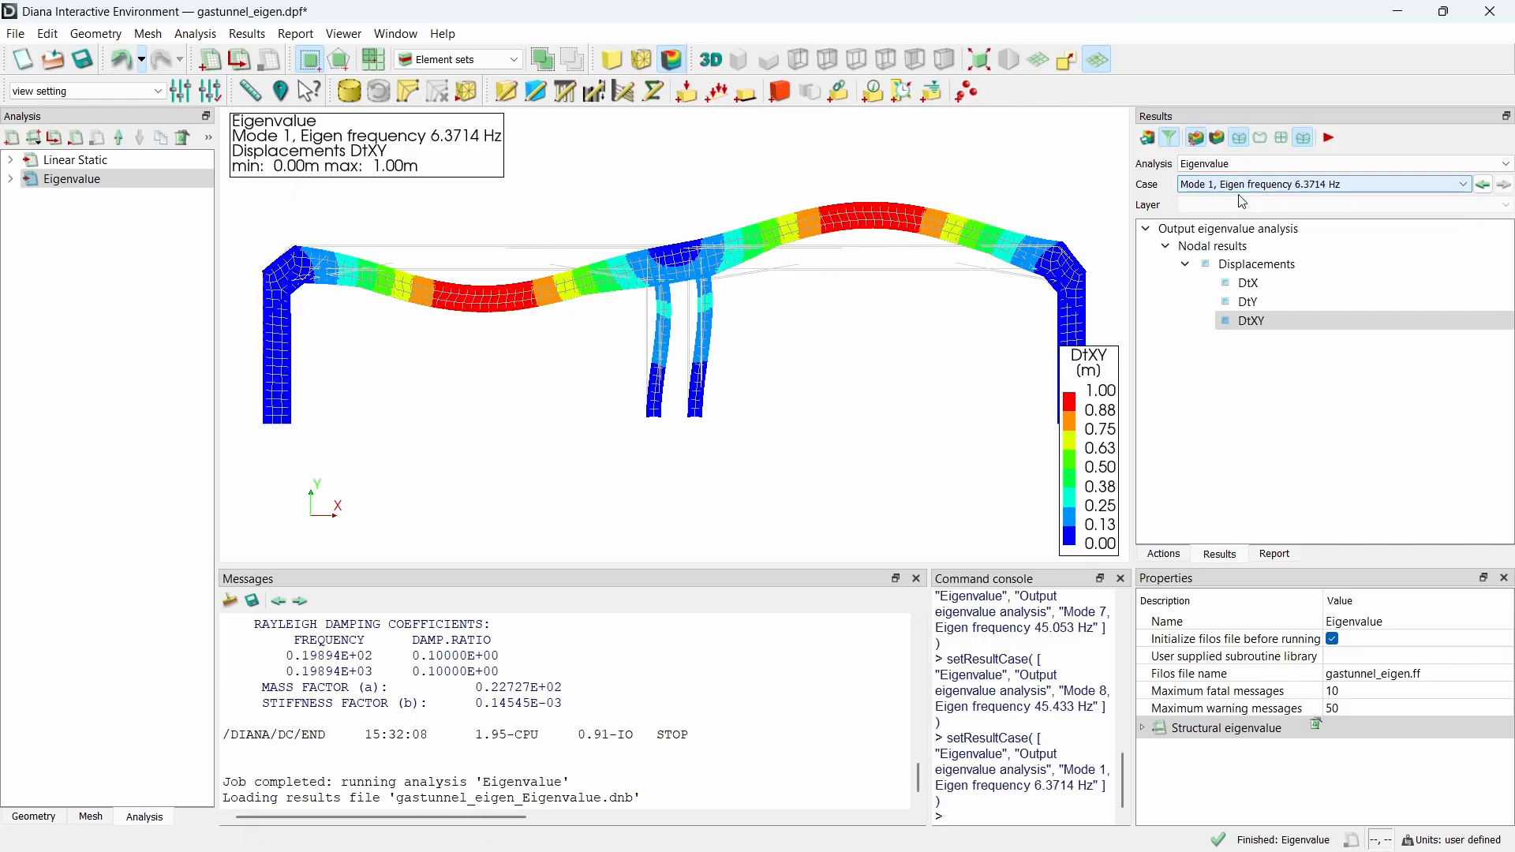
pyautogui.click(1217, 137)
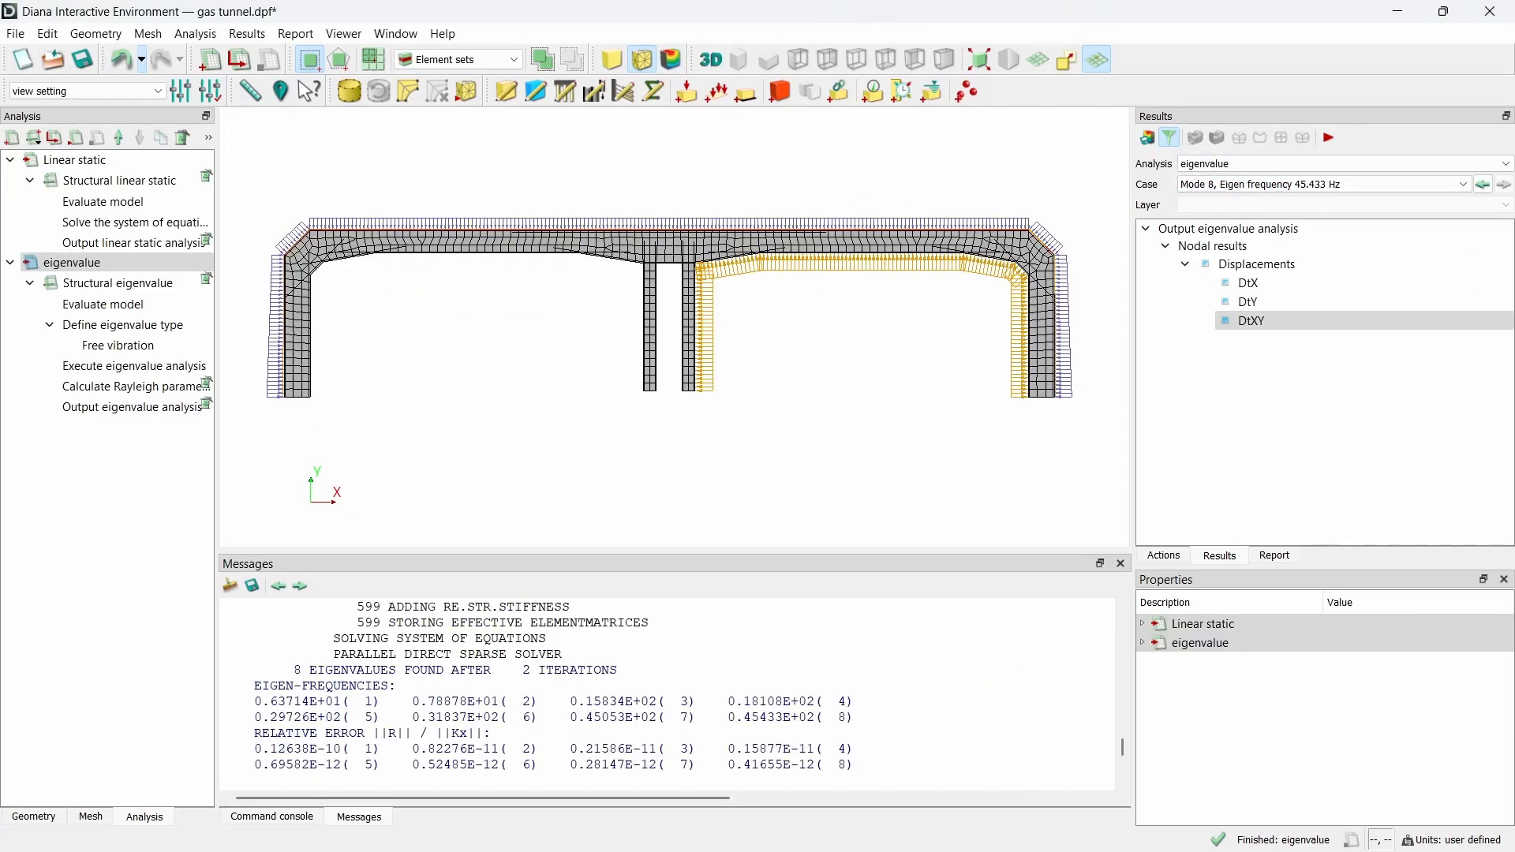
# Step: Create a new analysis named "Transient nonlinear"
pyautogui.click(12, 137)
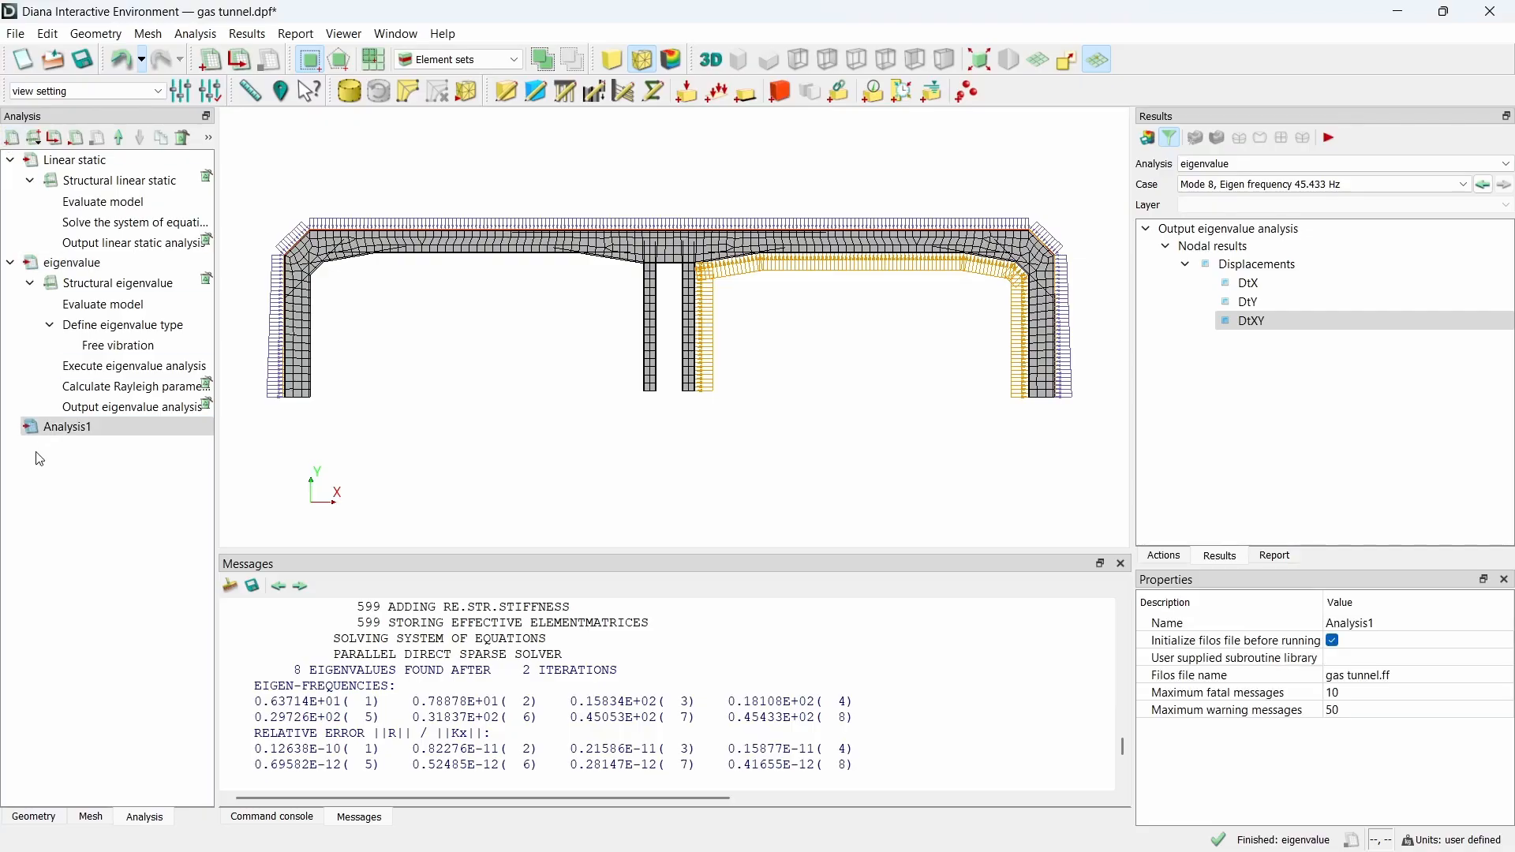
pyautogui.rightClick(80, 434)
pyautogui.click(145, 534)
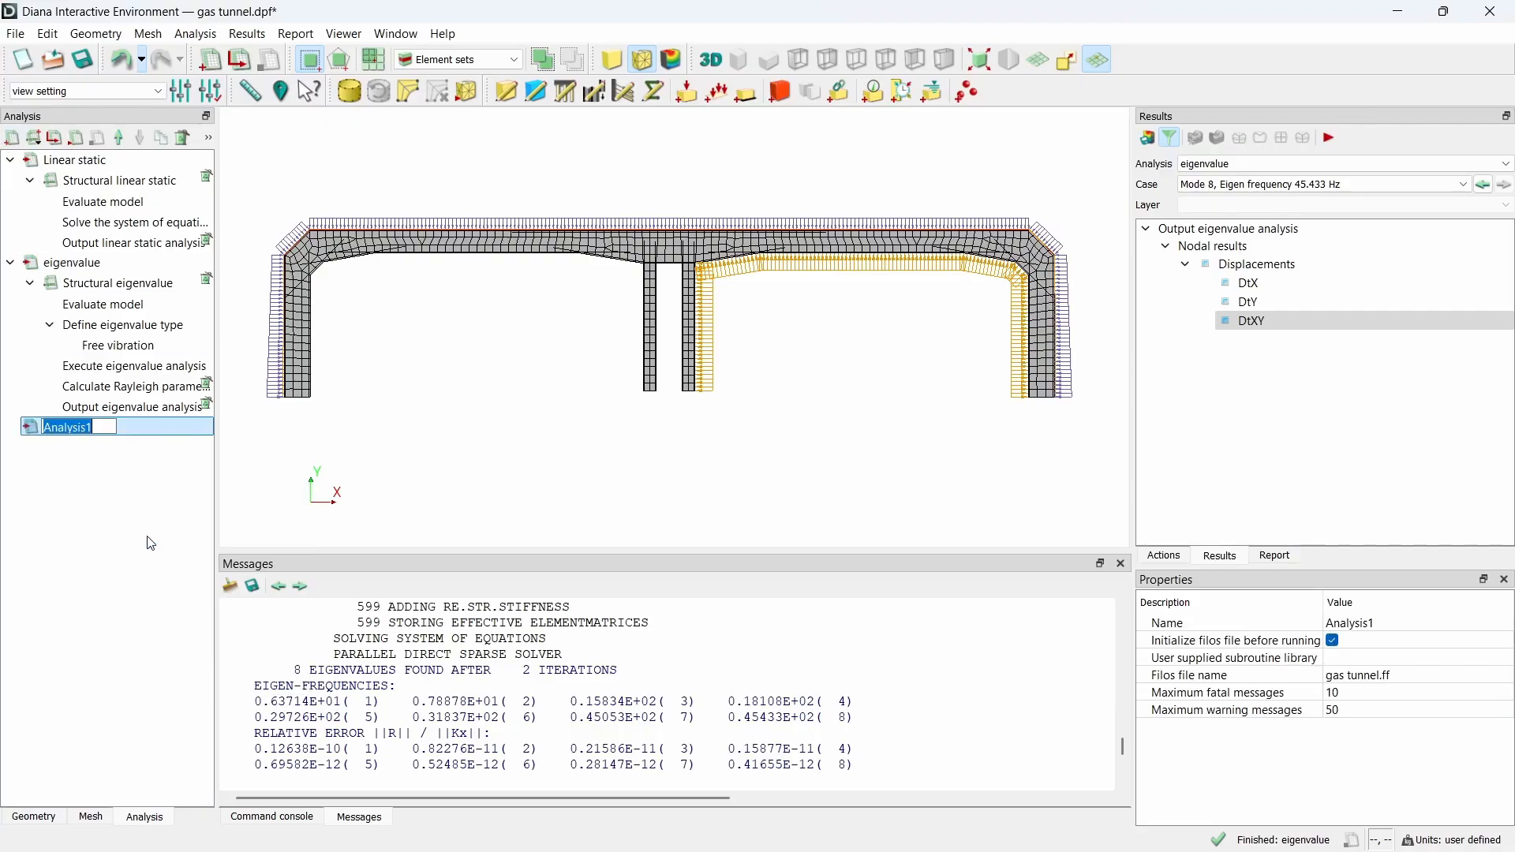
pyautogui.write('Transient nonlinear')
pyautogui.press('Return')
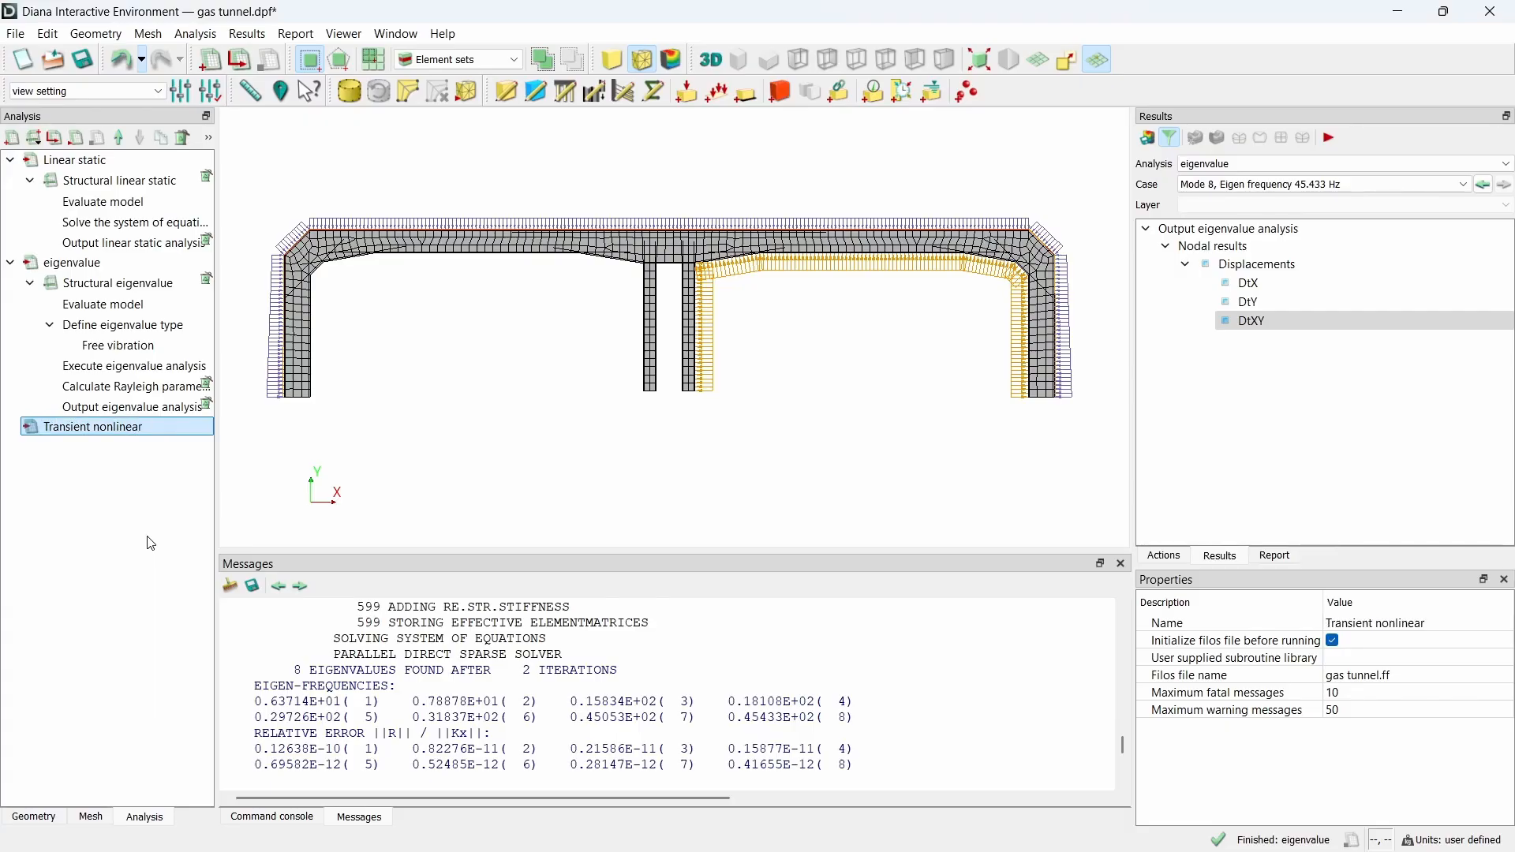
# Step: Add a Structural nonlinear command to the Transient nonlinear analysis
pyautogui.rightClick(107, 433)
pyautogui.moveTo(142, 445)
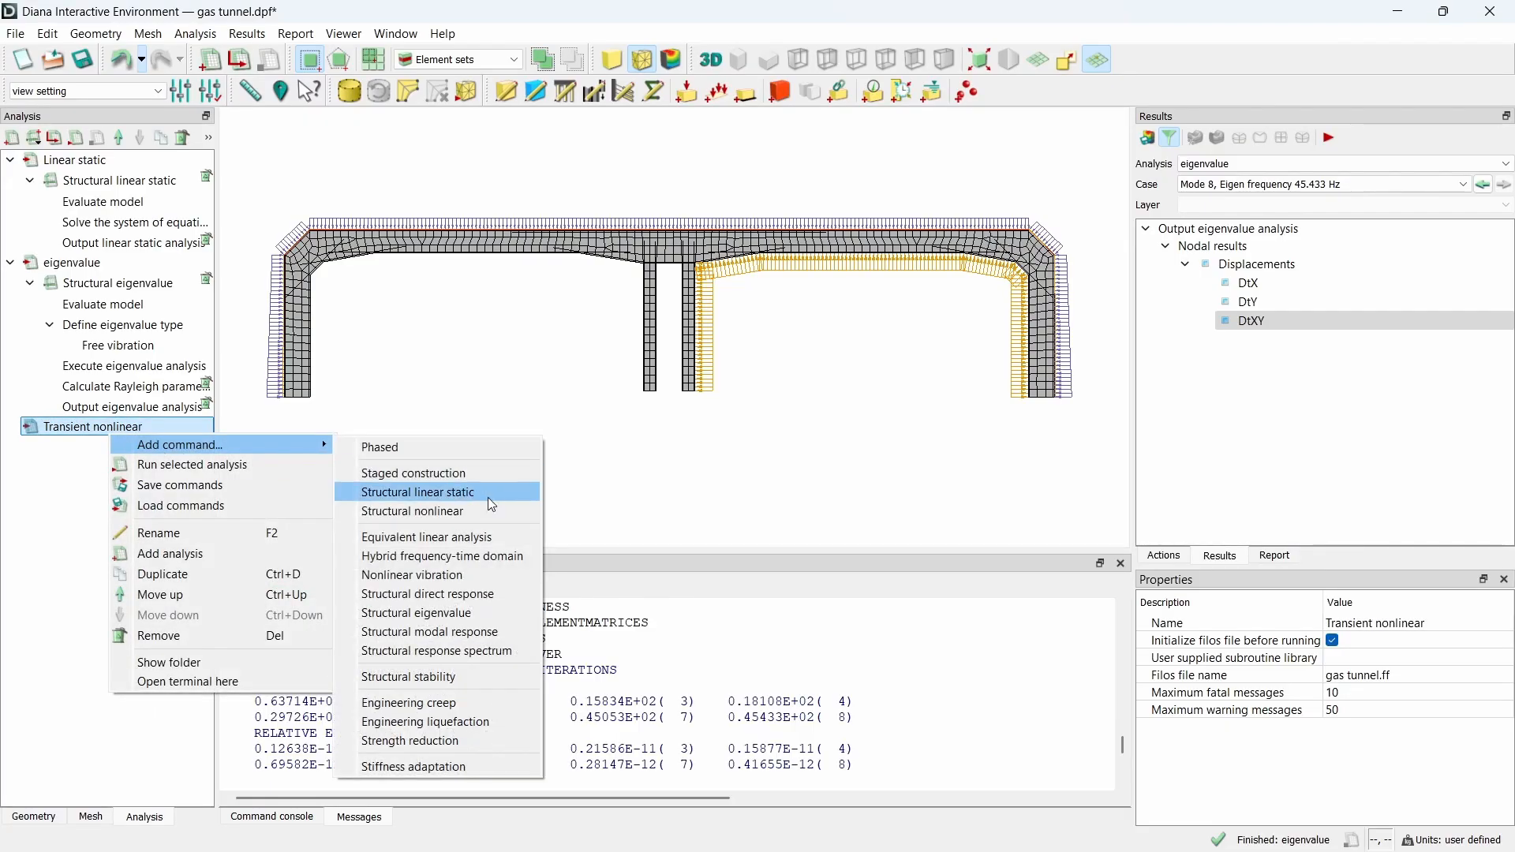
pyautogui.click(491, 512)
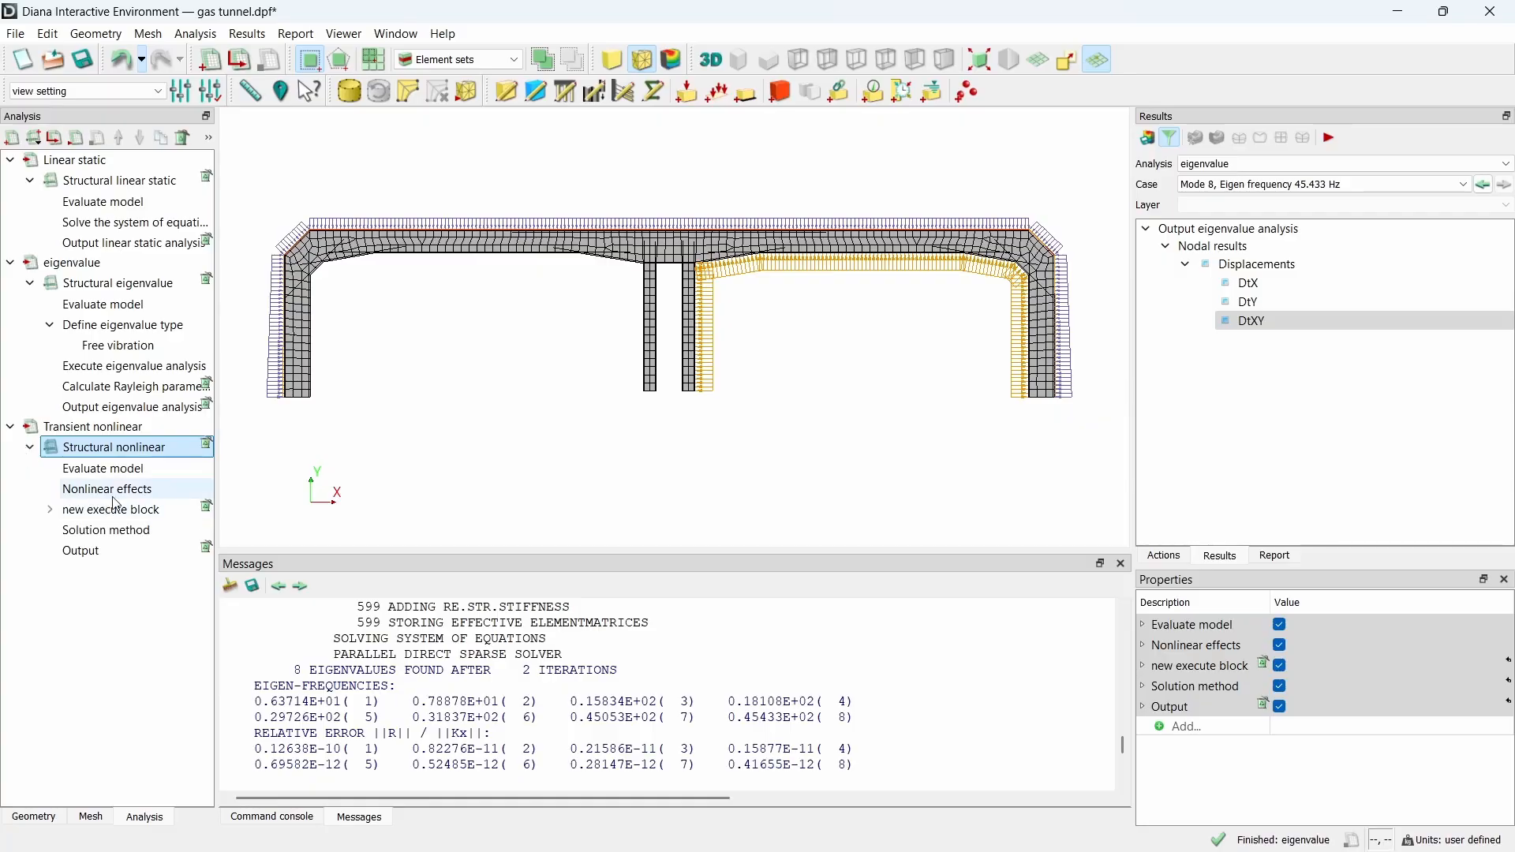
# Step: Enable transient effects with dynamic effects and a consistent damping matrix, using the current stiffness matrix for Rayleigh damping
pyautogui.doubleClick(118, 491)
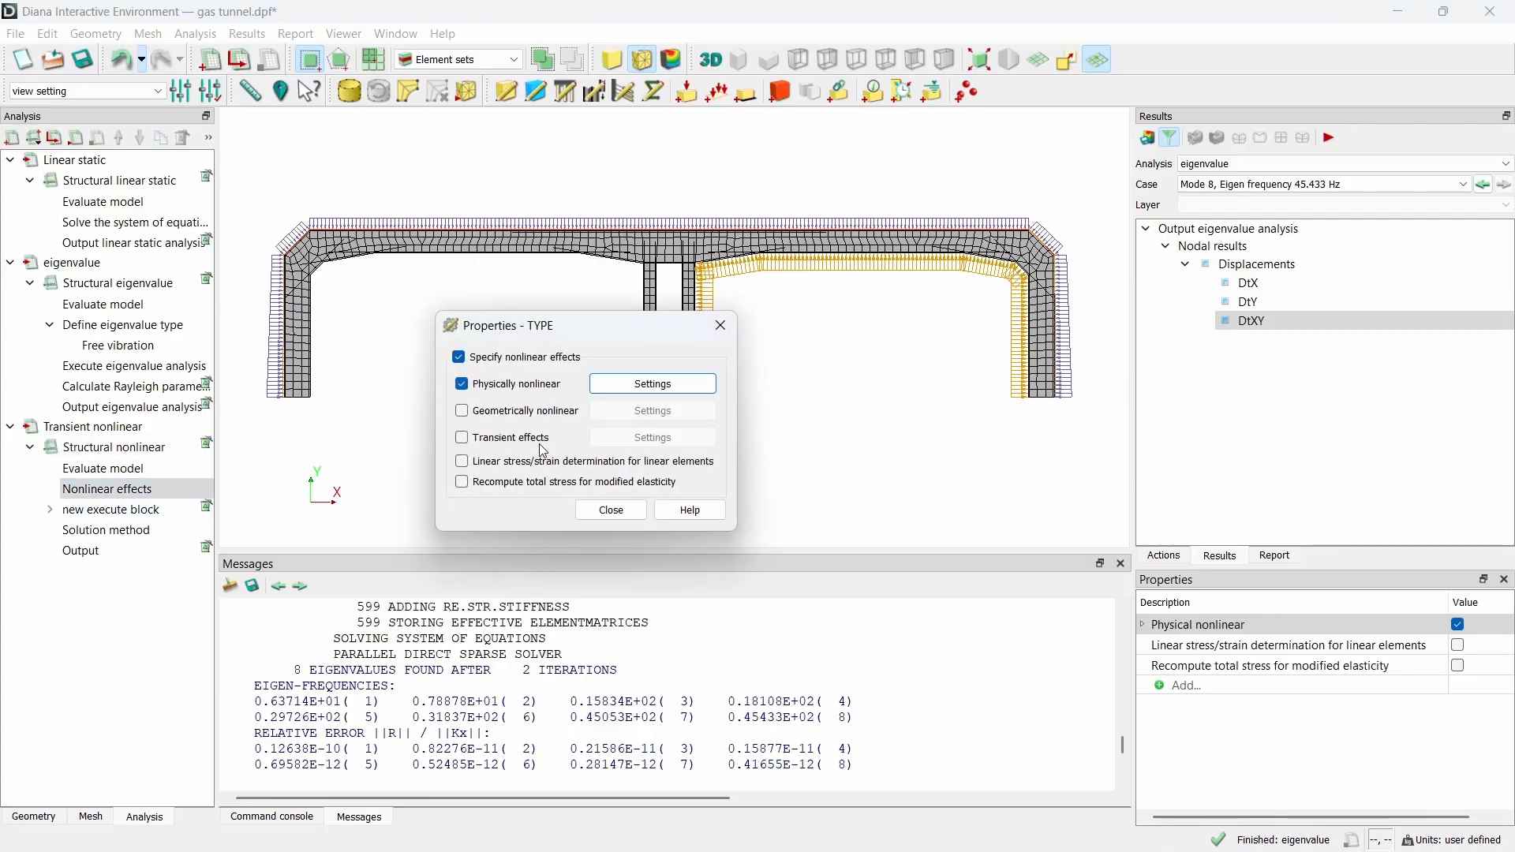
pyautogui.click(463, 439)
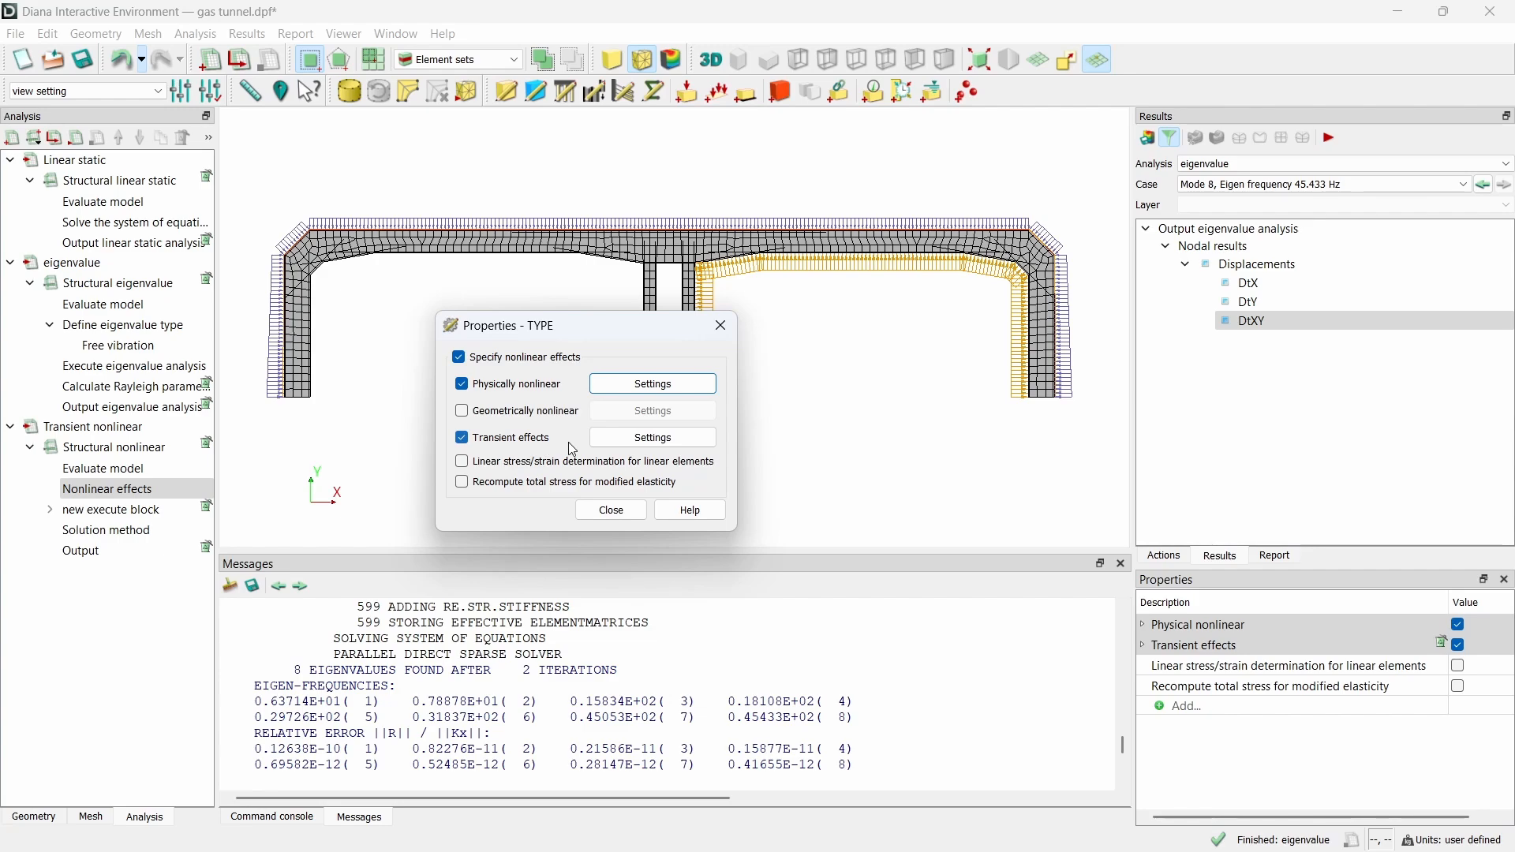
pyautogui.click(657, 440)
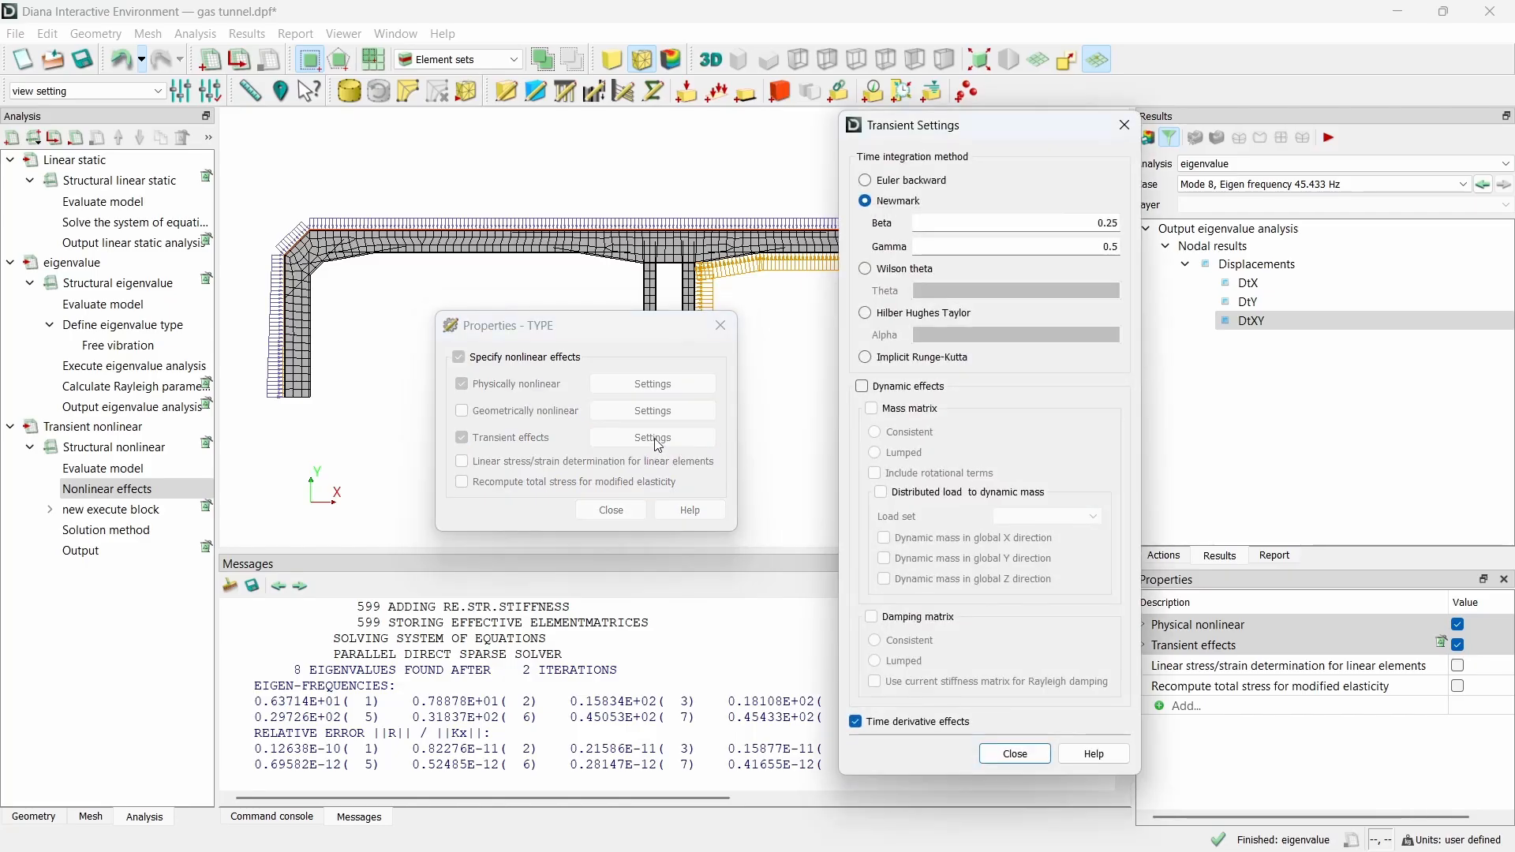
pyautogui.click(881, 388)
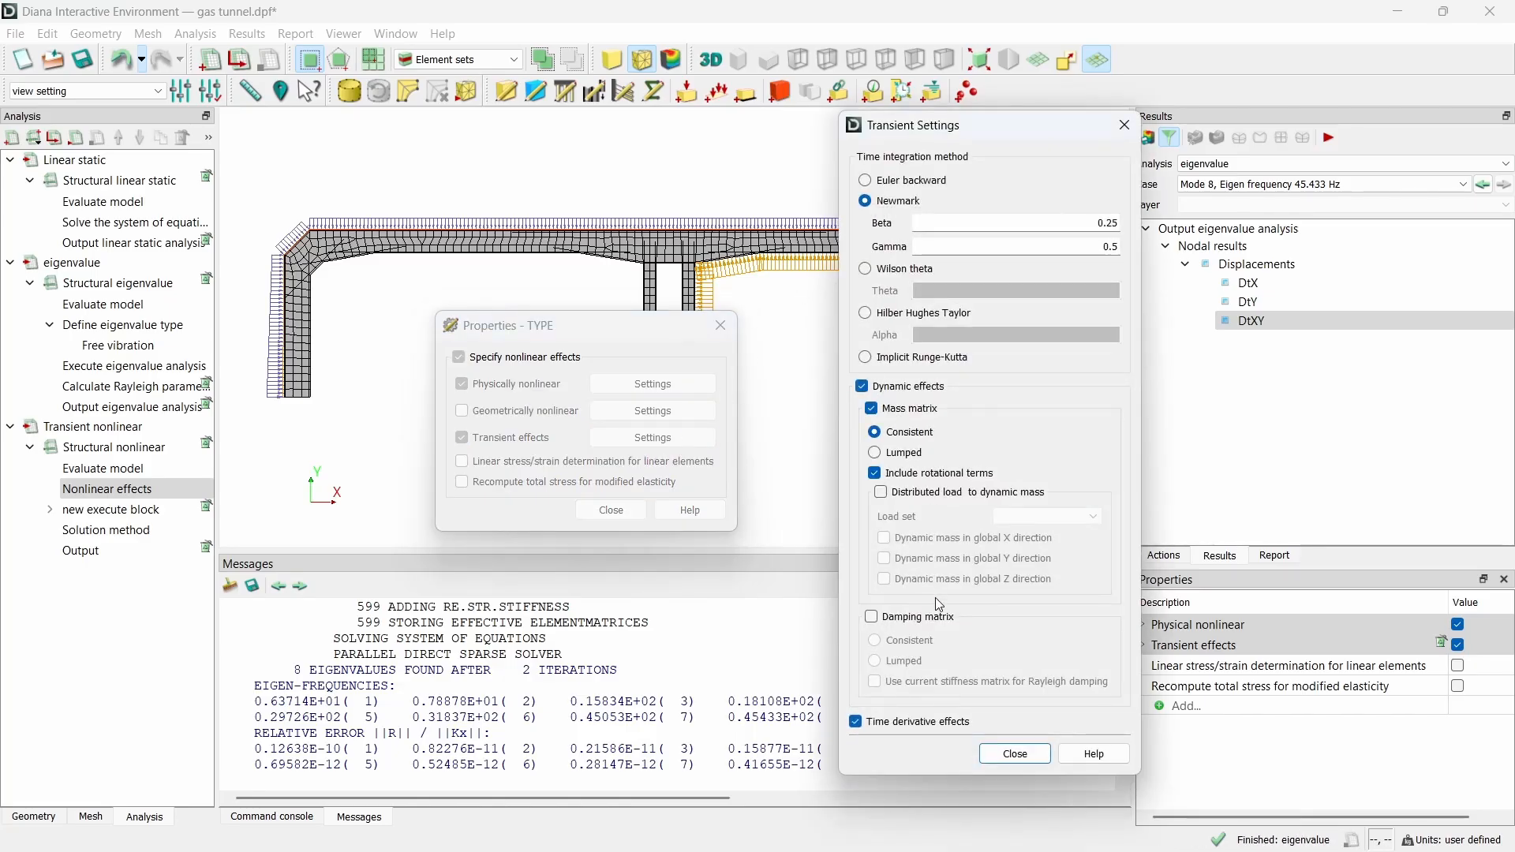
pyautogui.click(955, 618)
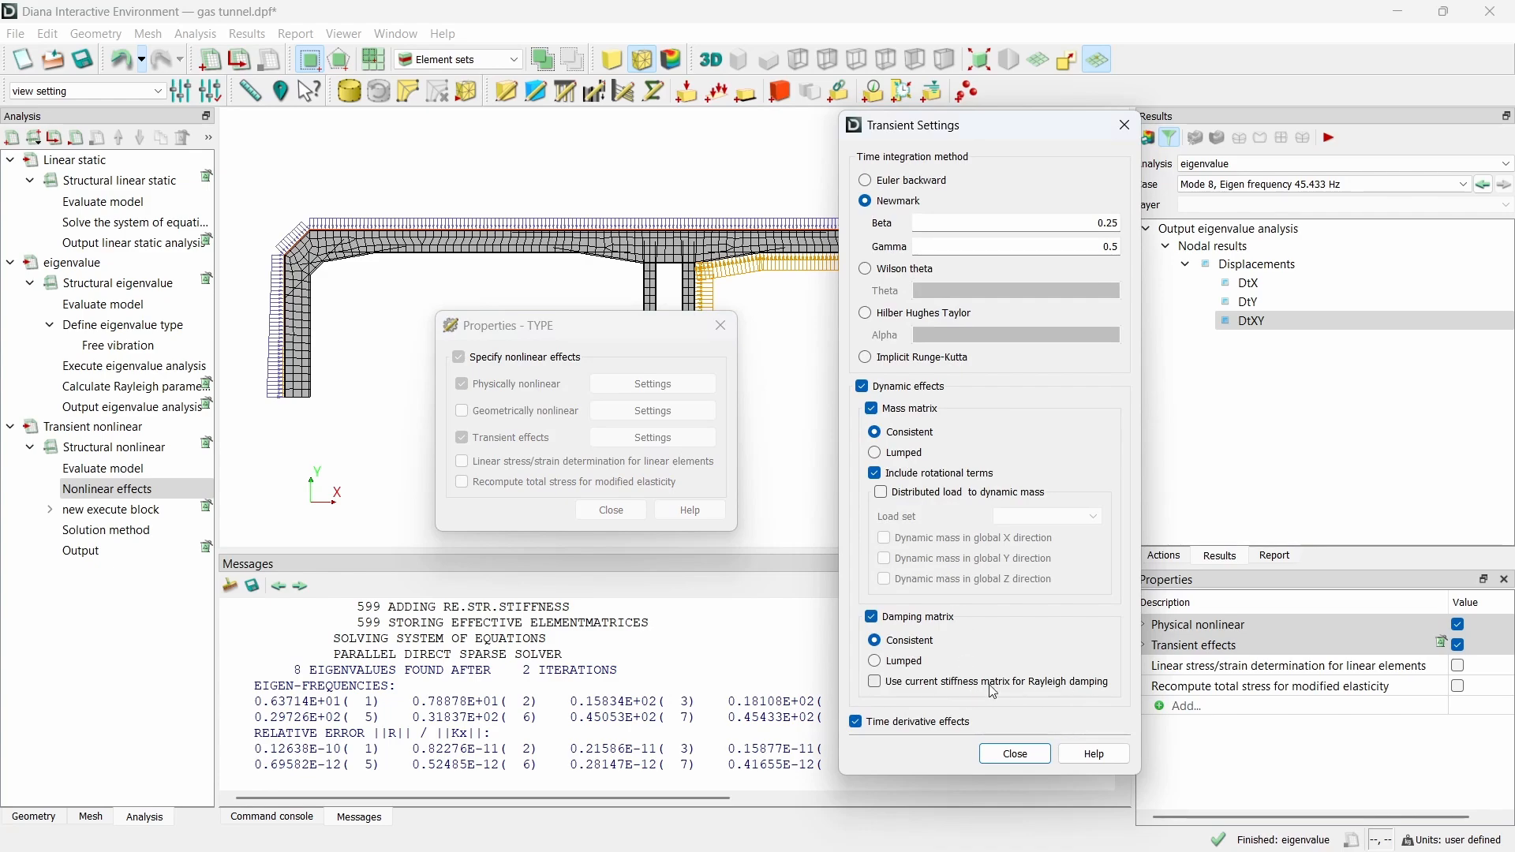
pyautogui.click(875, 684)
pyautogui.click(1016, 755)
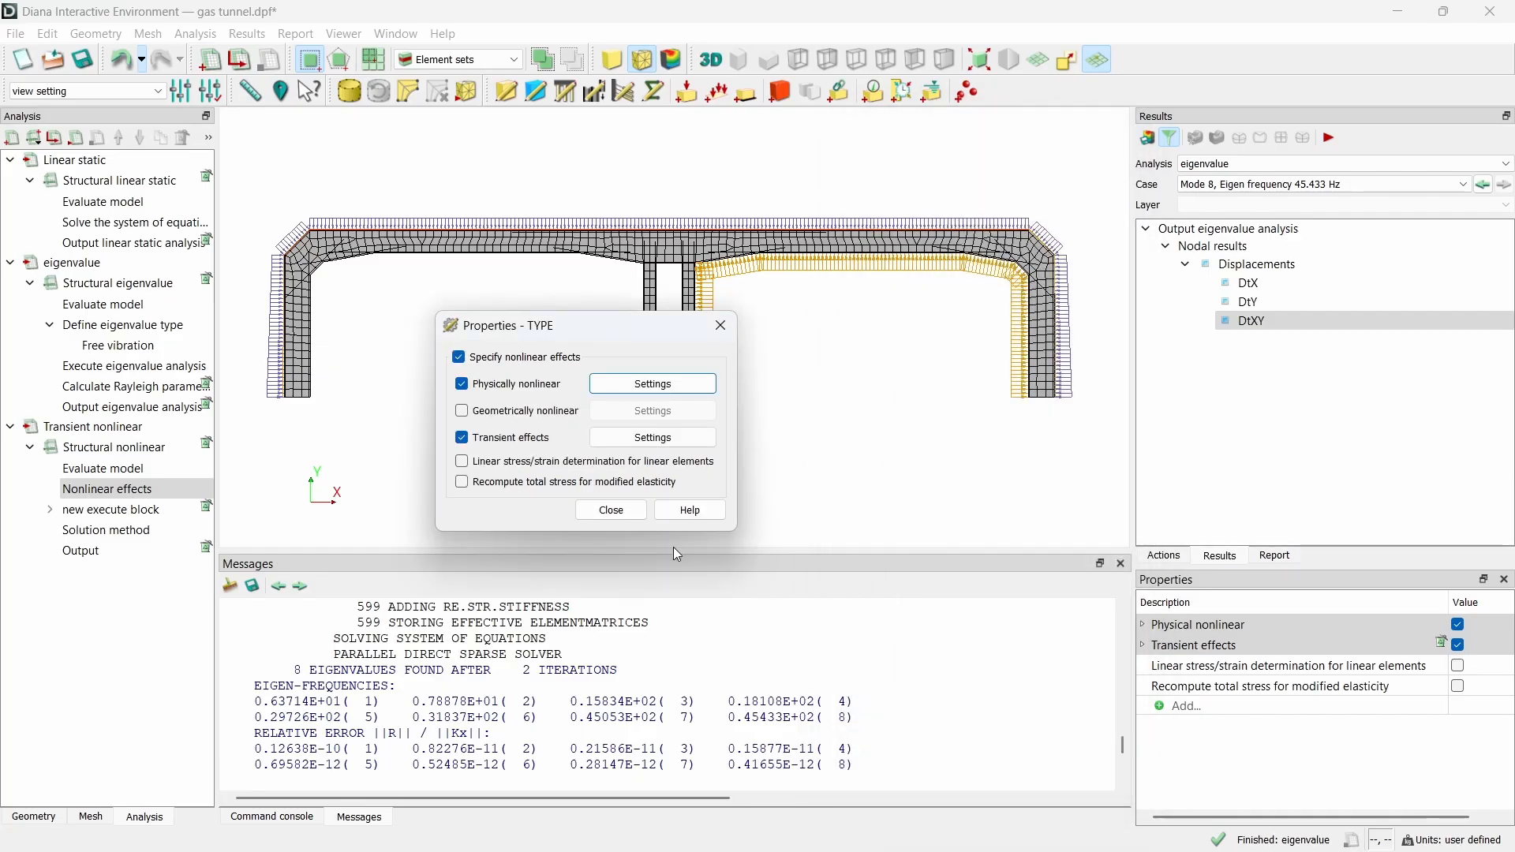
pyautogui.click(612, 510)
# Step: Rename the new execute block of the Structural nonlinear command to "SW"
pyautogui.click(120, 514)
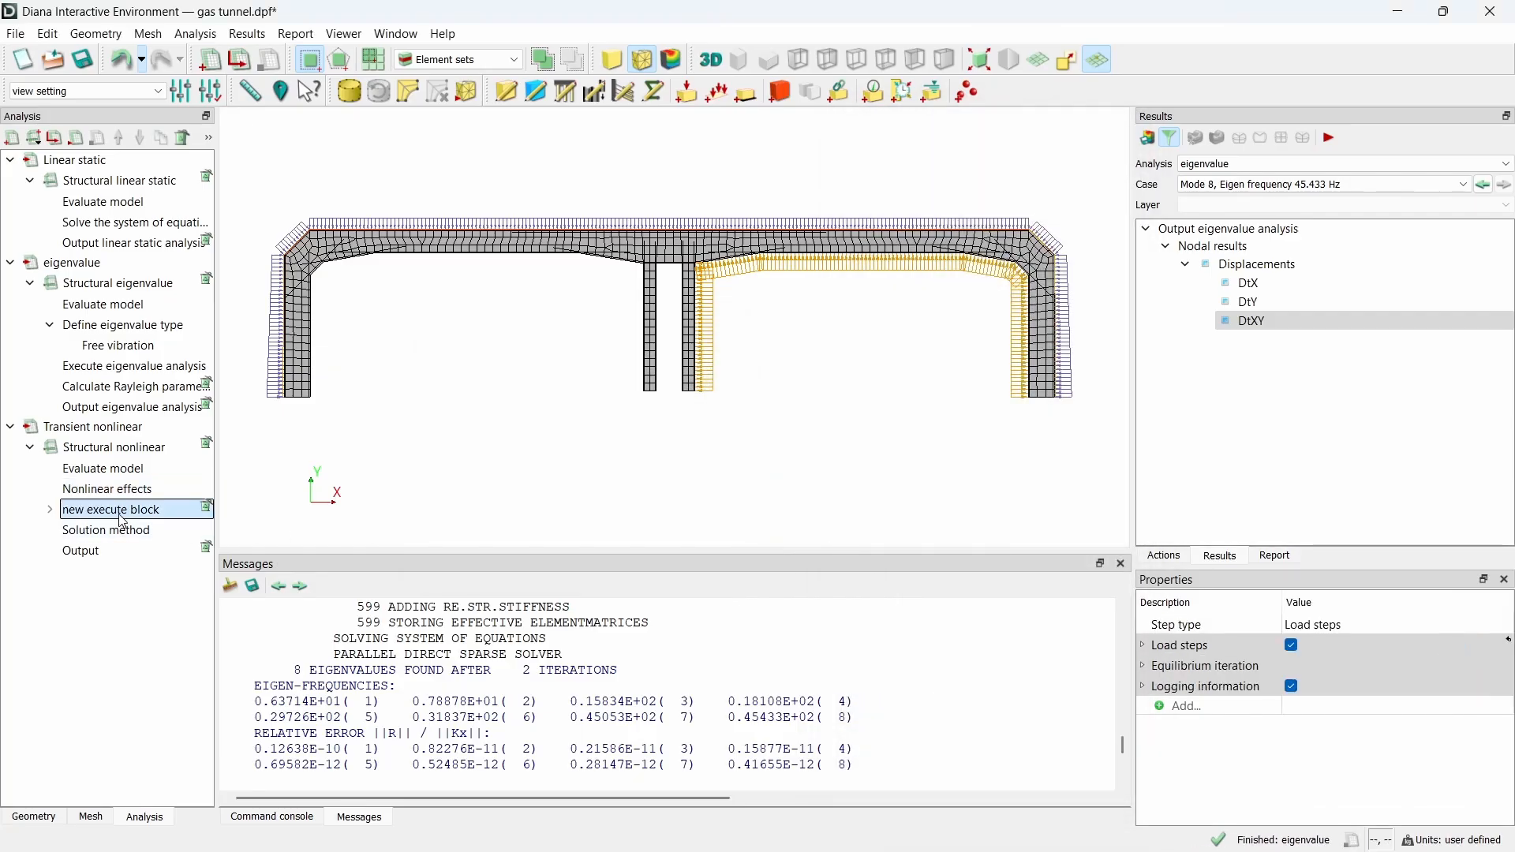
pyautogui.click(120, 513)
pyautogui.write('SW')
pyautogui.press('Return')
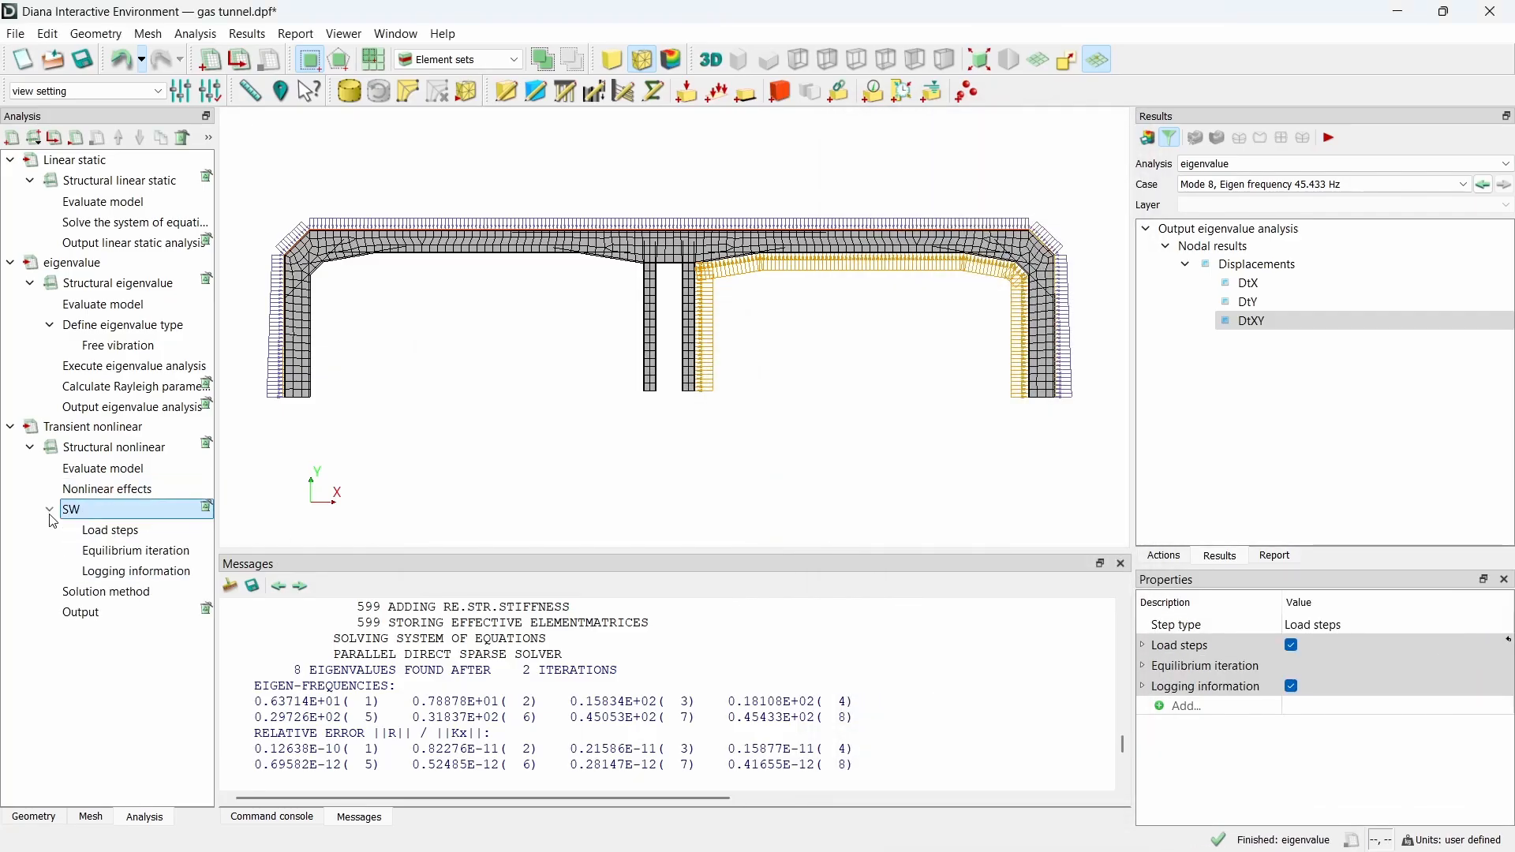
# Step: Set the user specified load step size of the SW block to 0
pyautogui.click(126, 531)
pyautogui.doubleClick(123, 530)
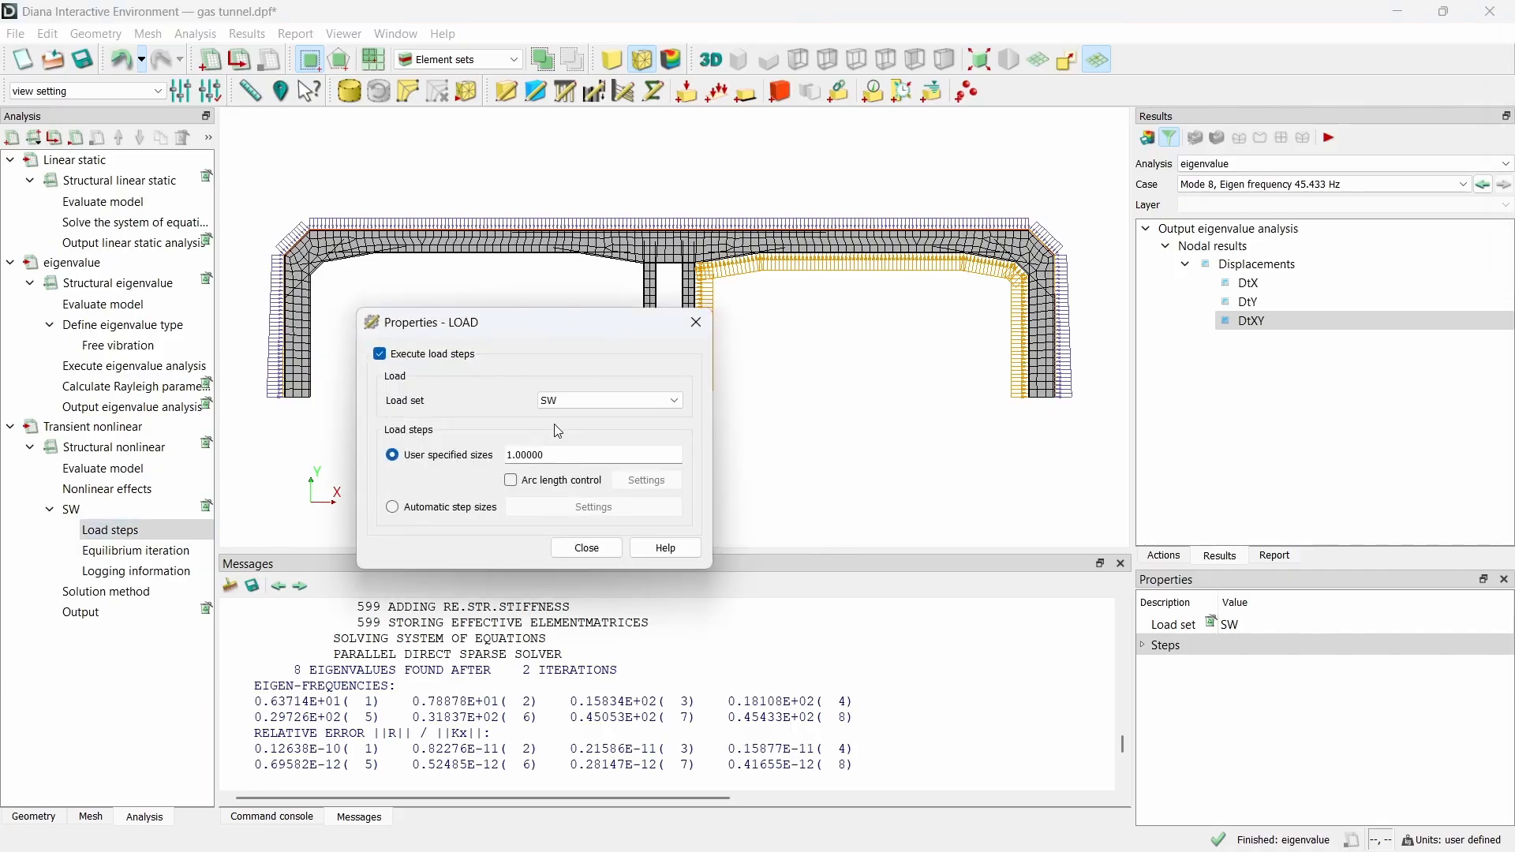
pyautogui.moveTo(548, 457); pyautogui.dragTo(392, 455)
pyautogui.write('0')
pyautogui.click(586, 548)
# Step: Review the iterative method and convergence norms in the equilibrium iteration settings of the SW block
pyautogui.click(158, 552)
pyautogui.doubleClick(169, 558)
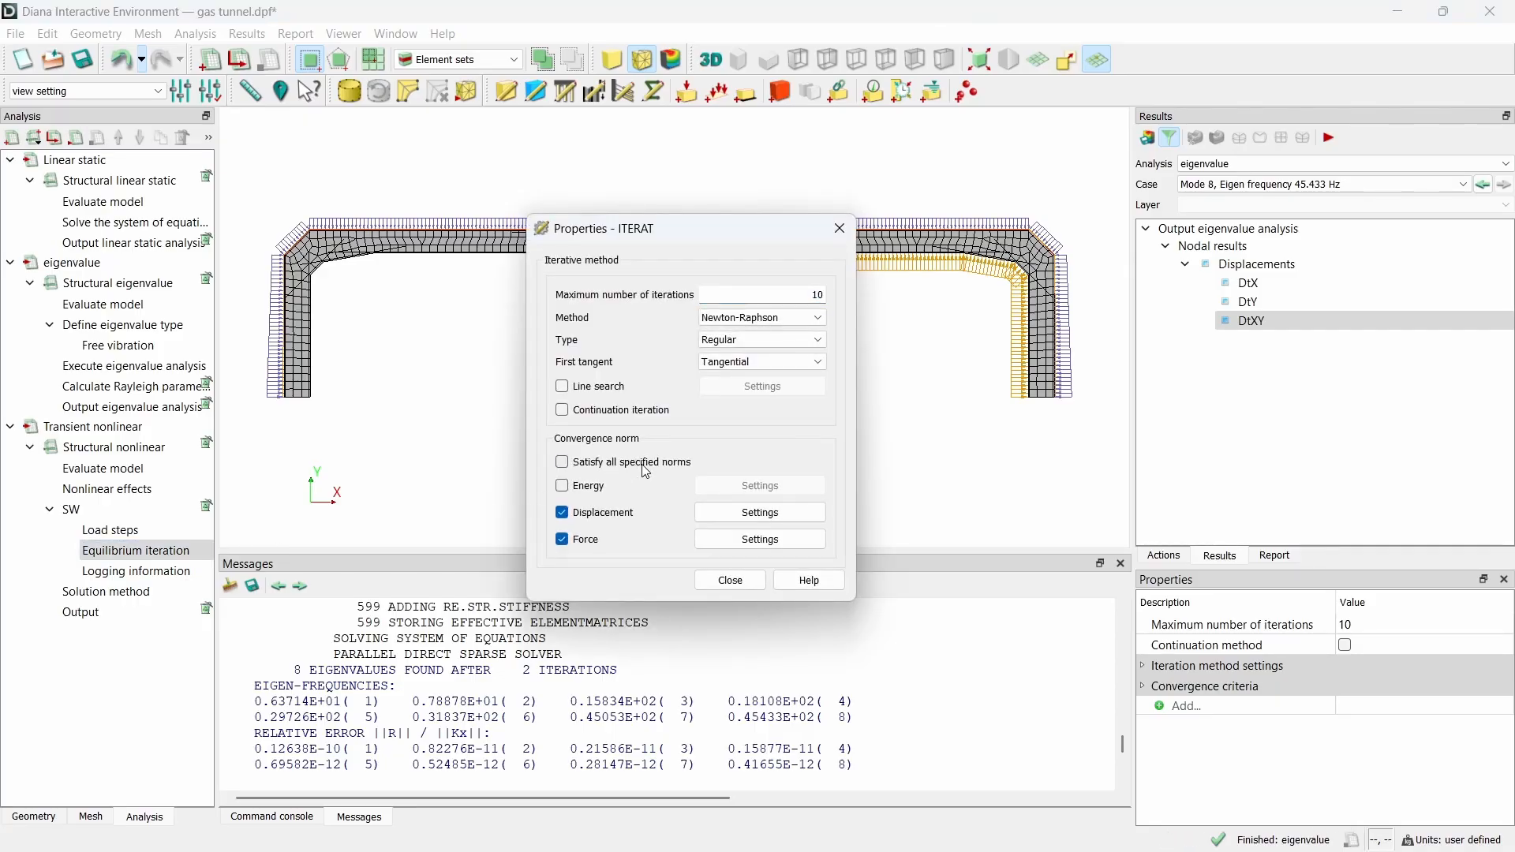
pyautogui.click(722, 581)
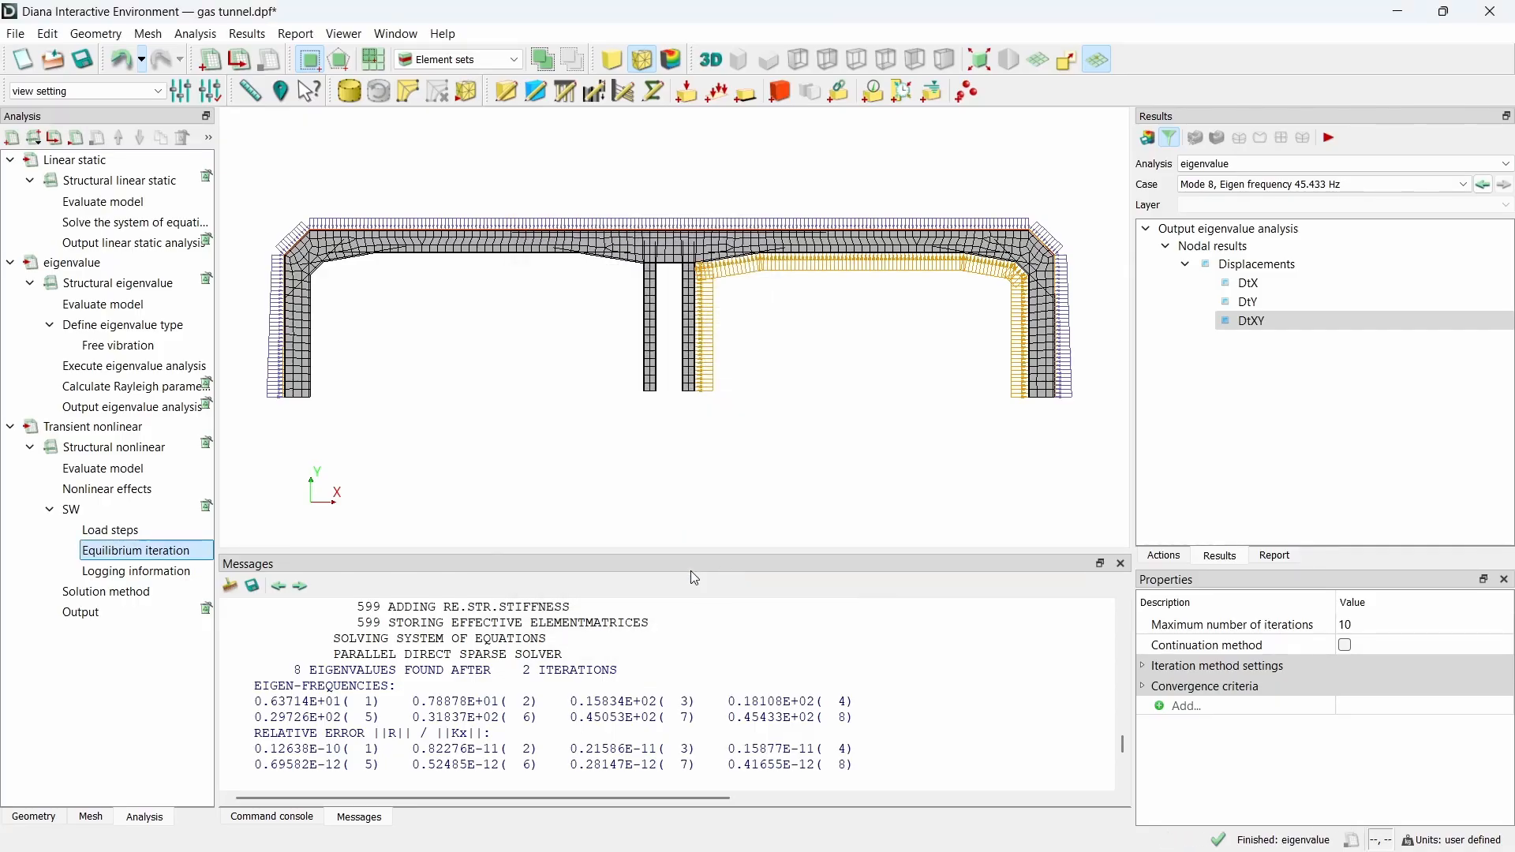
# Step: Add a second execute block to the Structural nonlinear command and name it "static load"
pyautogui.rightClick(118, 451)
pyautogui.moveTo(161, 462)
pyautogui.click(375, 485)
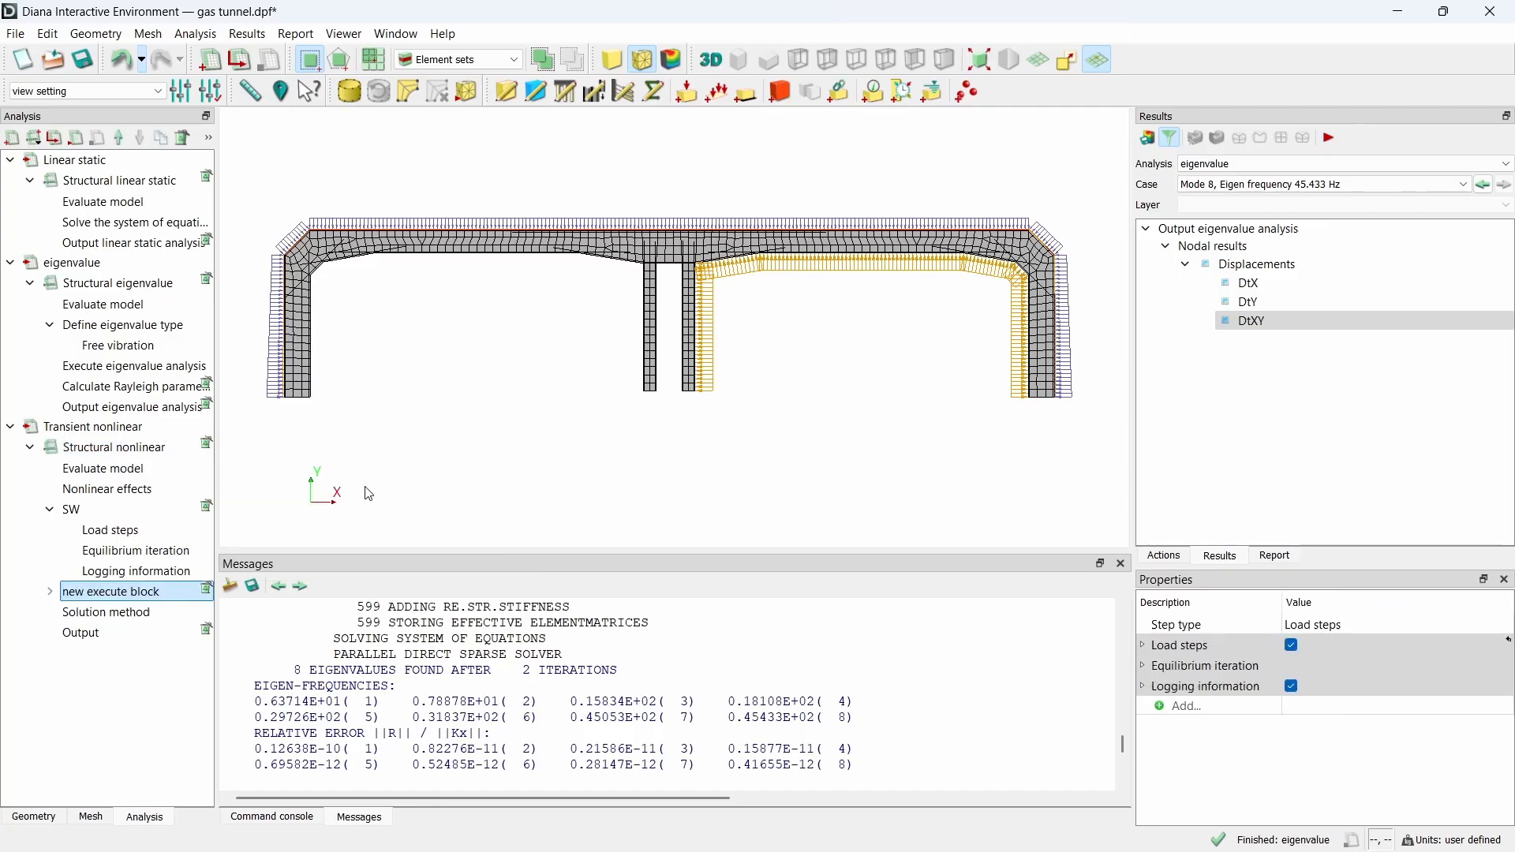
pyautogui.doubleClick(141, 592)
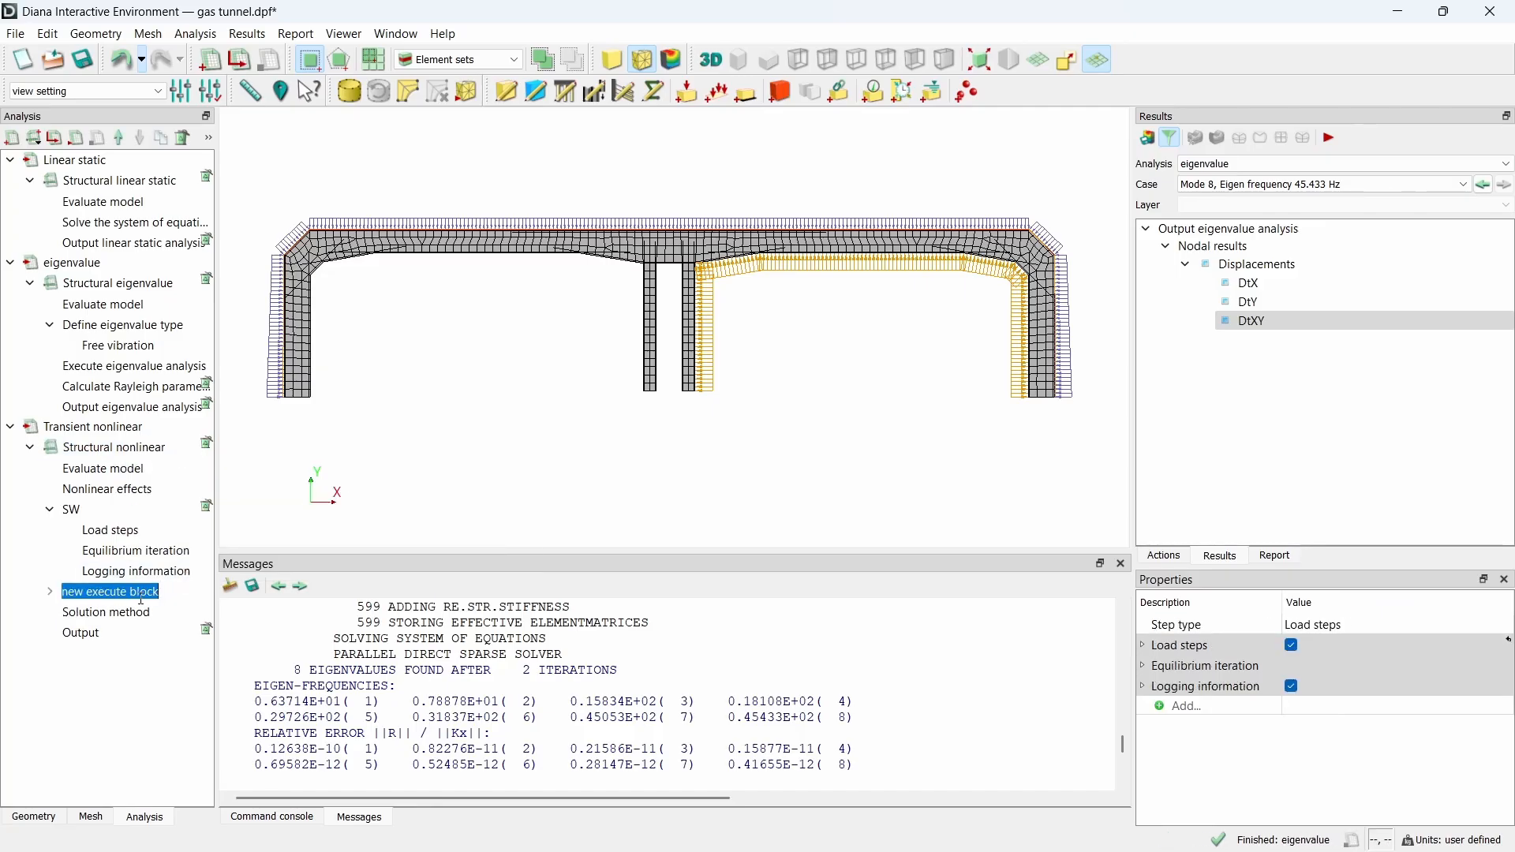
pyautogui.write('static')
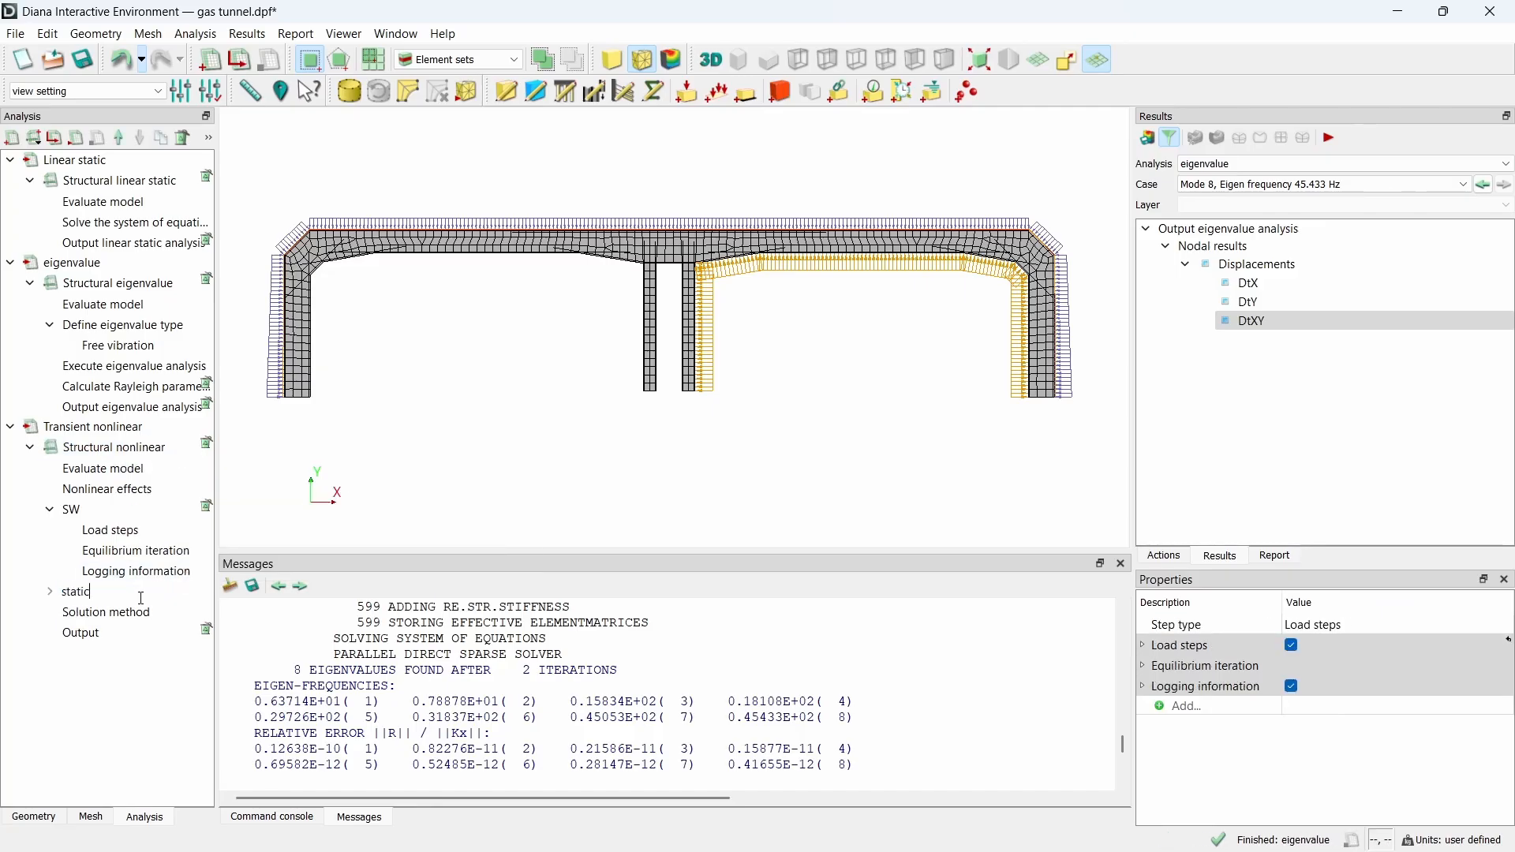
pyautogui.write(' load')
pyautogui.press('Return')
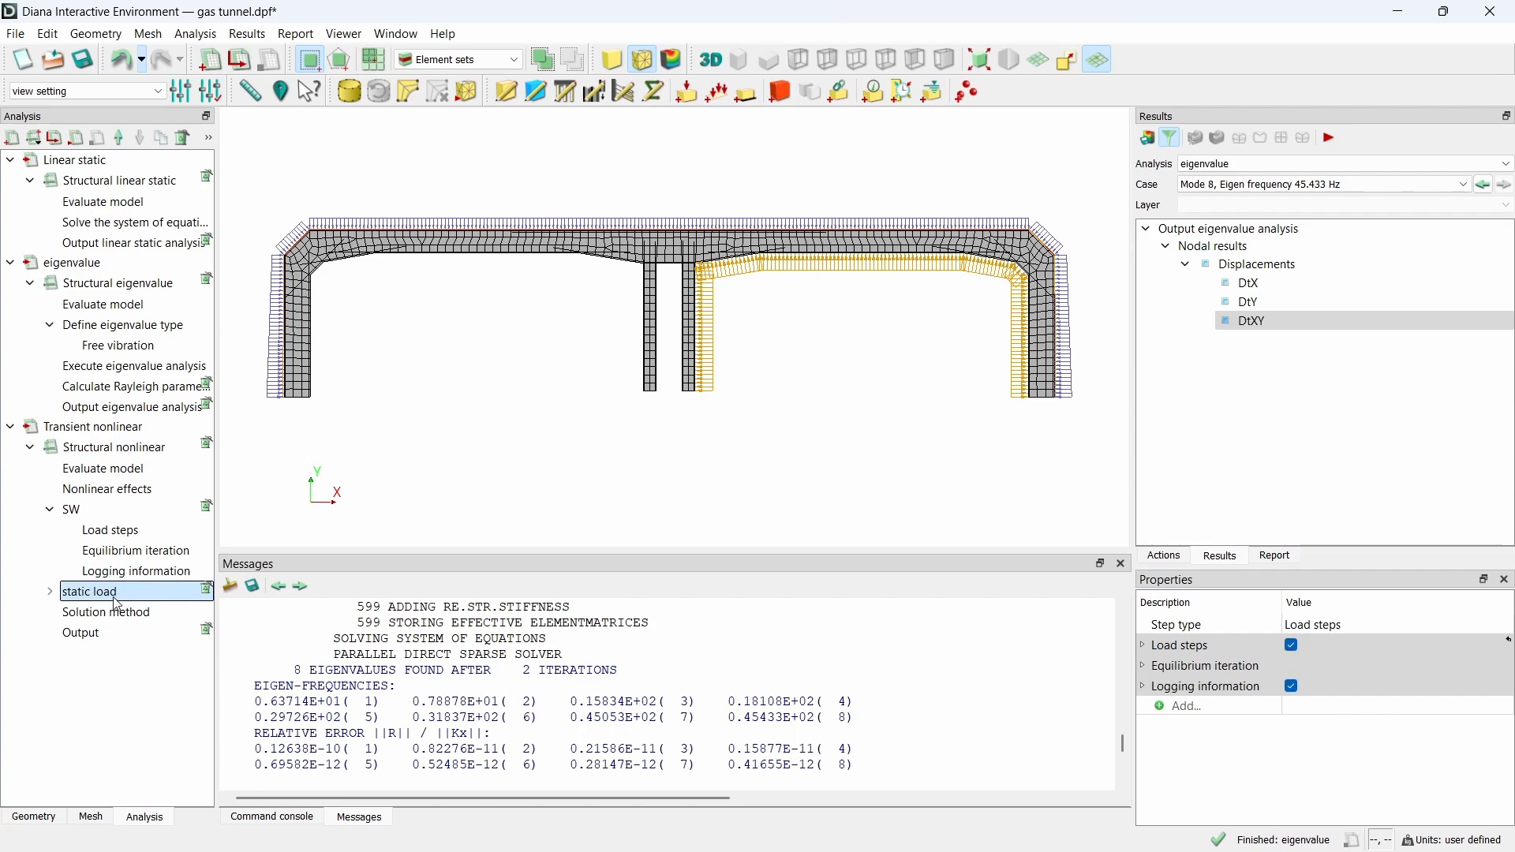
# Step: Assign the Static load set to the static load block's load steps with user specified sizes 0.5 0.5
pyautogui.click(50, 592)
pyautogui.doubleClick(114, 614)
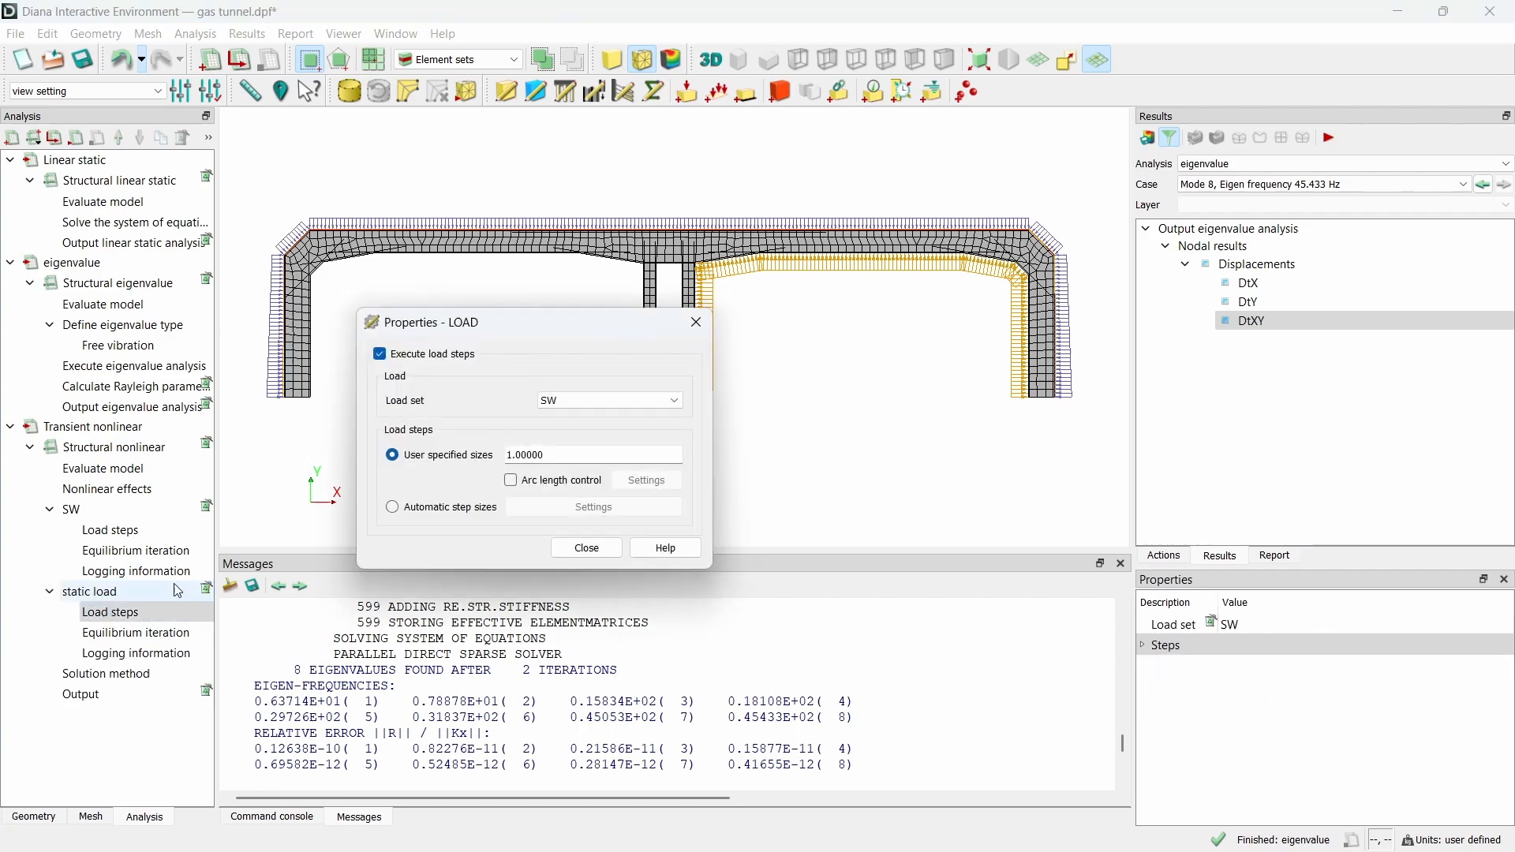
pyautogui.click(589, 401)
pyautogui.click(604, 425)
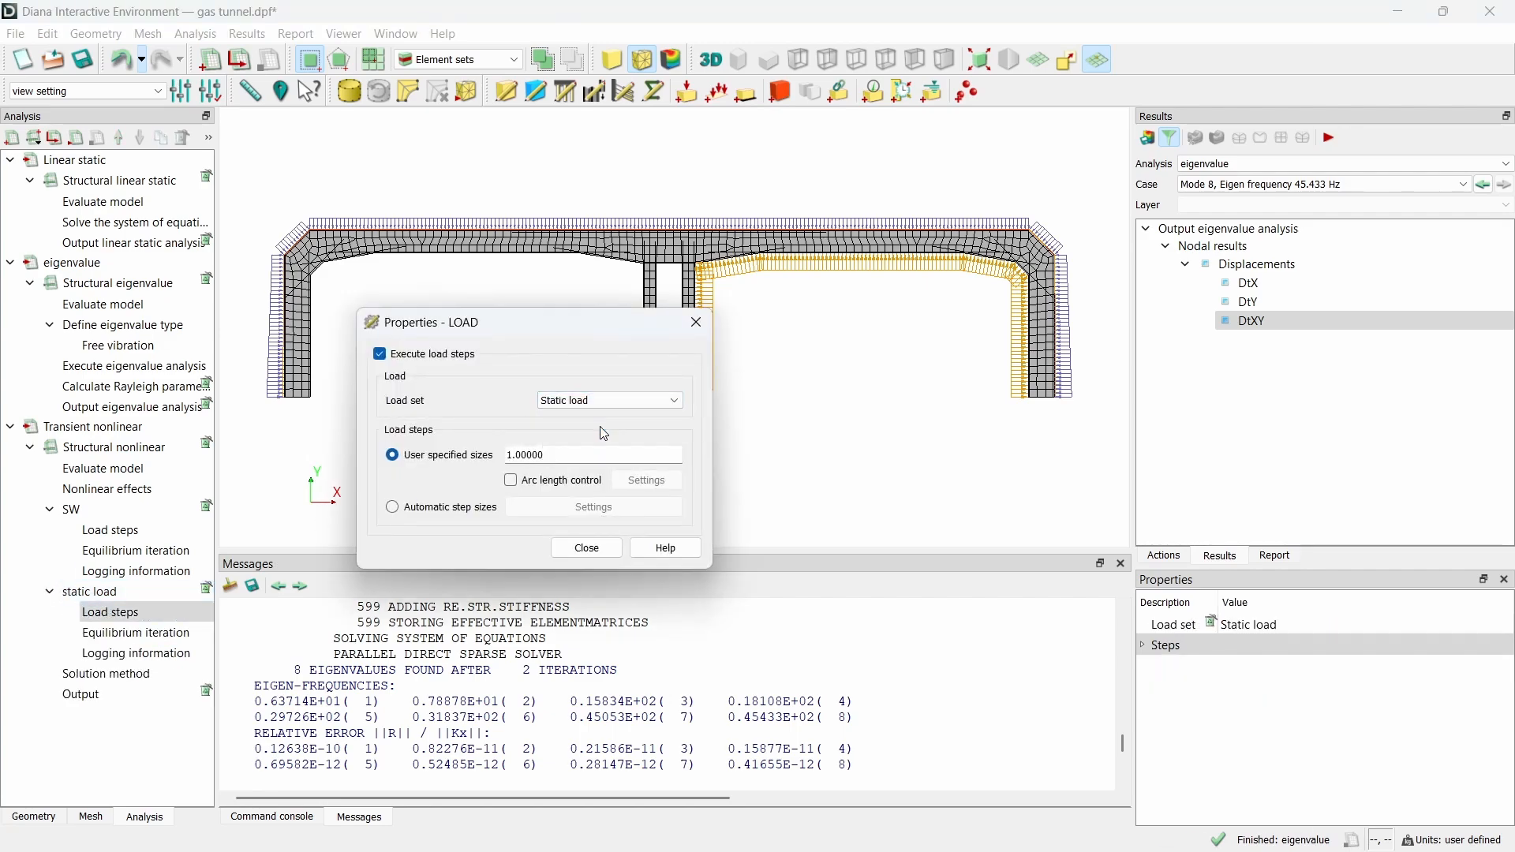
pyautogui.doubleClick(588, 458)
pyautogui.write('0.5 0.5')
pyautogui.click(586, 547)
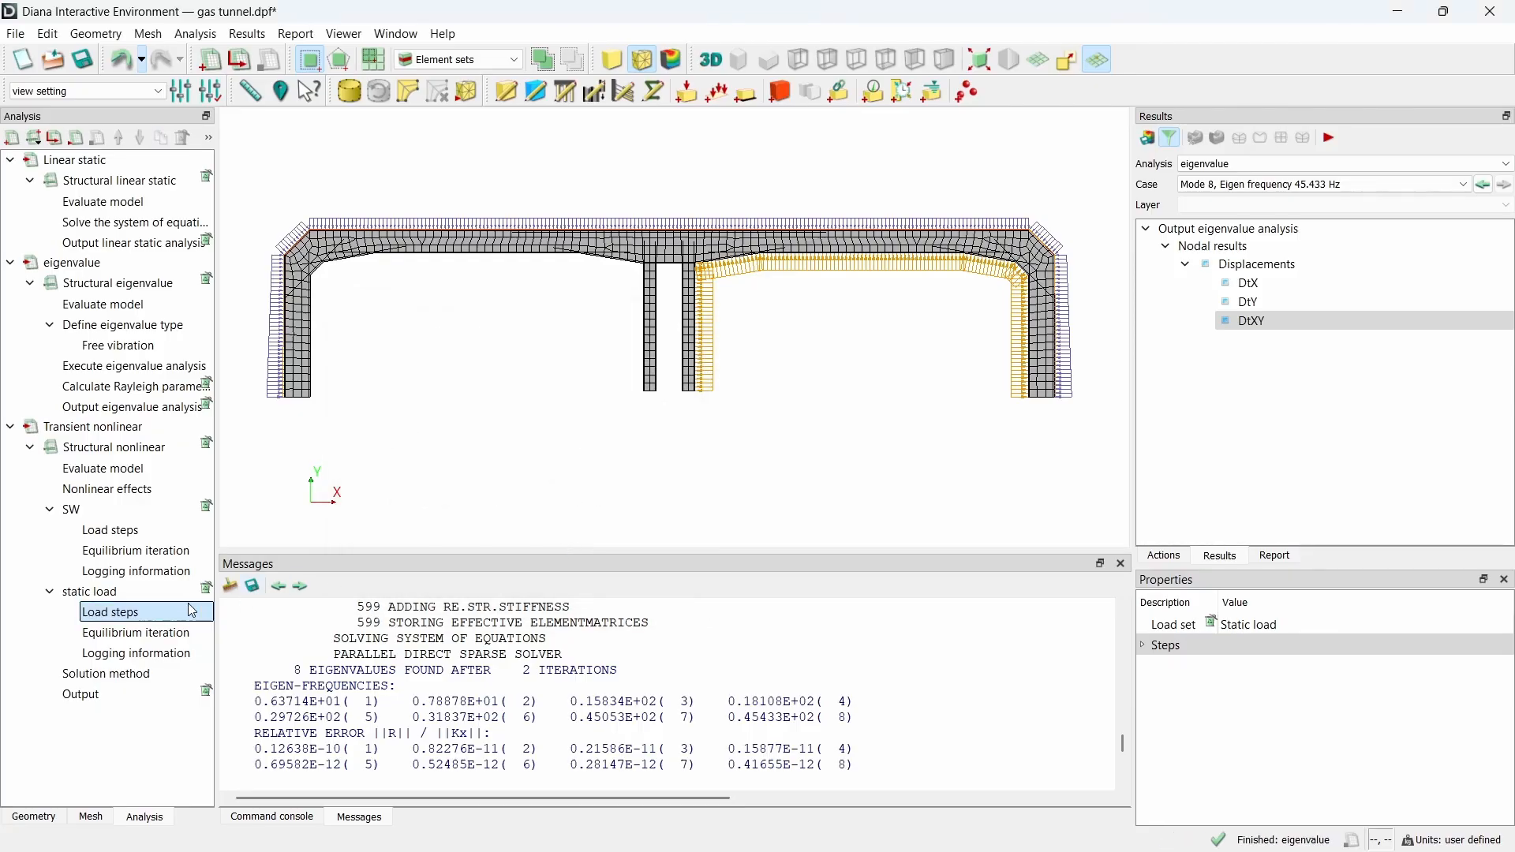
# Step: Set the static load block's equilibrium iteration to a maximum of 120 iterations and require all specified norms to be satisfied
pyautogui.click(136, 634)
pyautogui.doubleClick(135, 636)
pyautogui.doubleClick(817, 295)
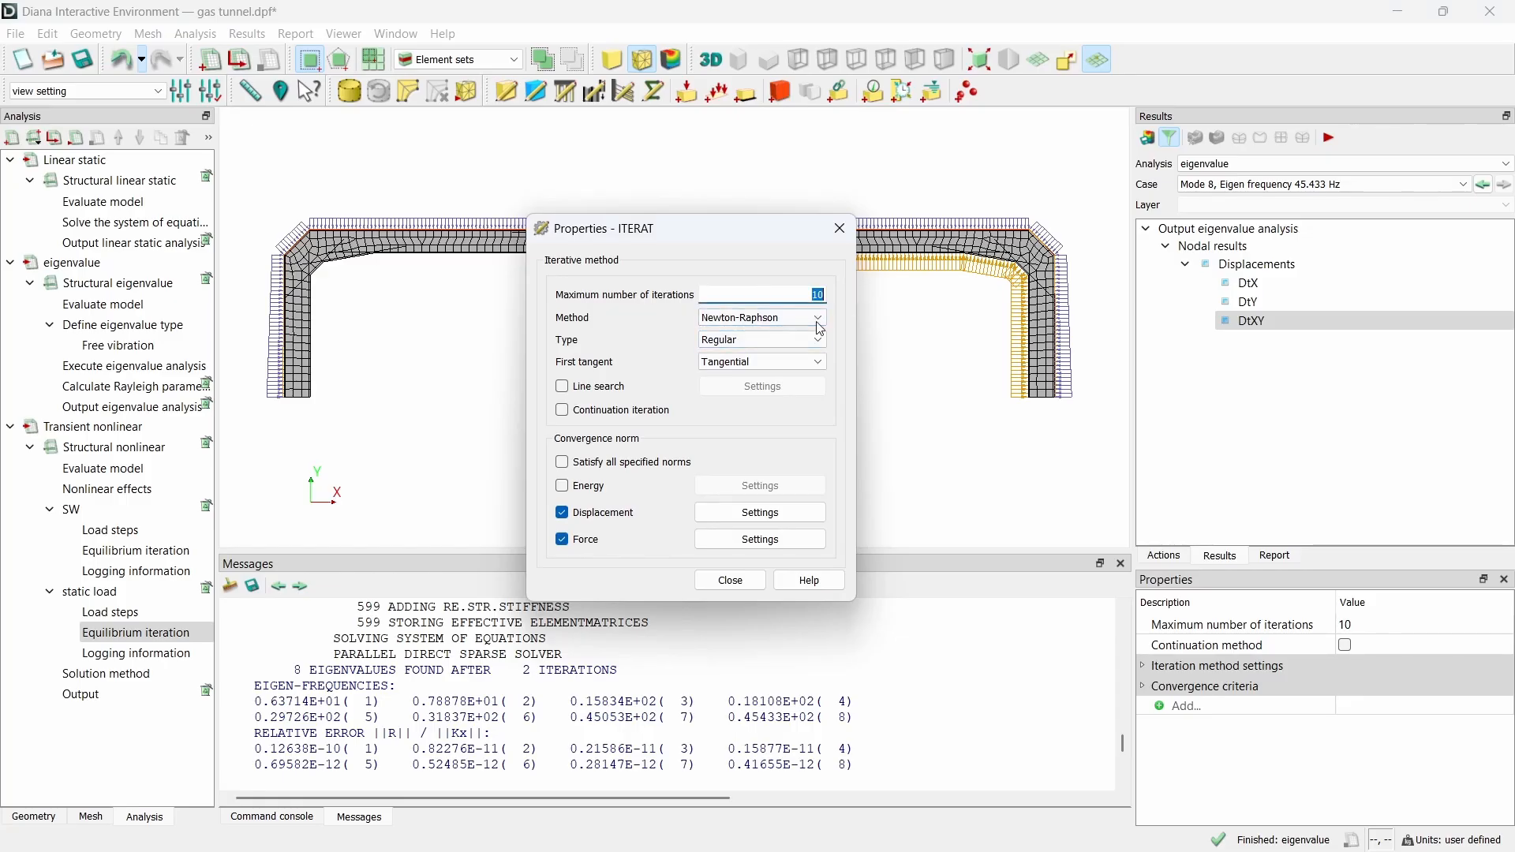
pyautogui.write('1')
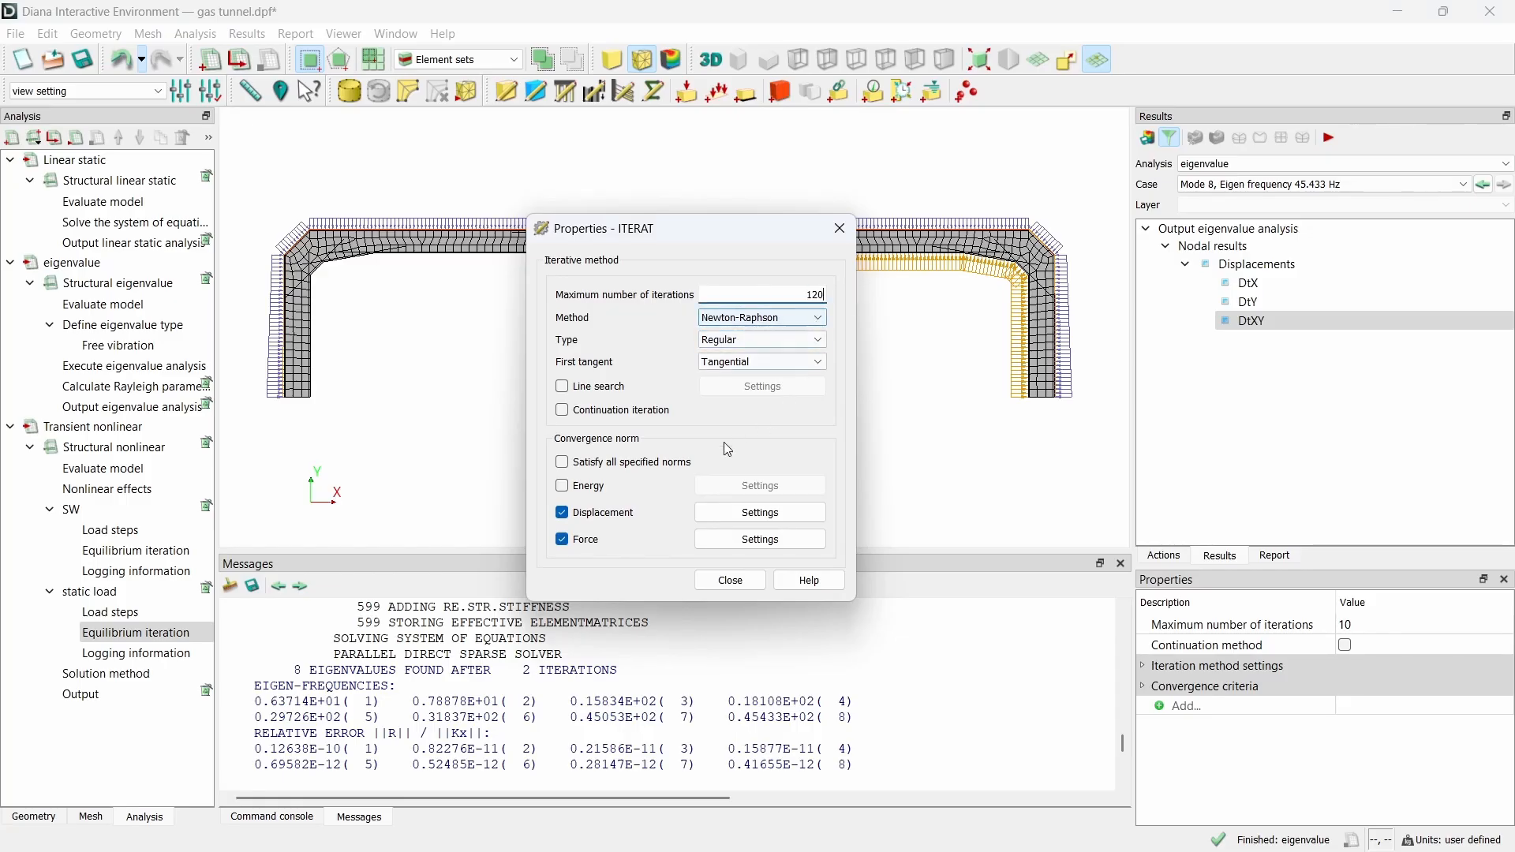
pyautogui.click(624, 463)
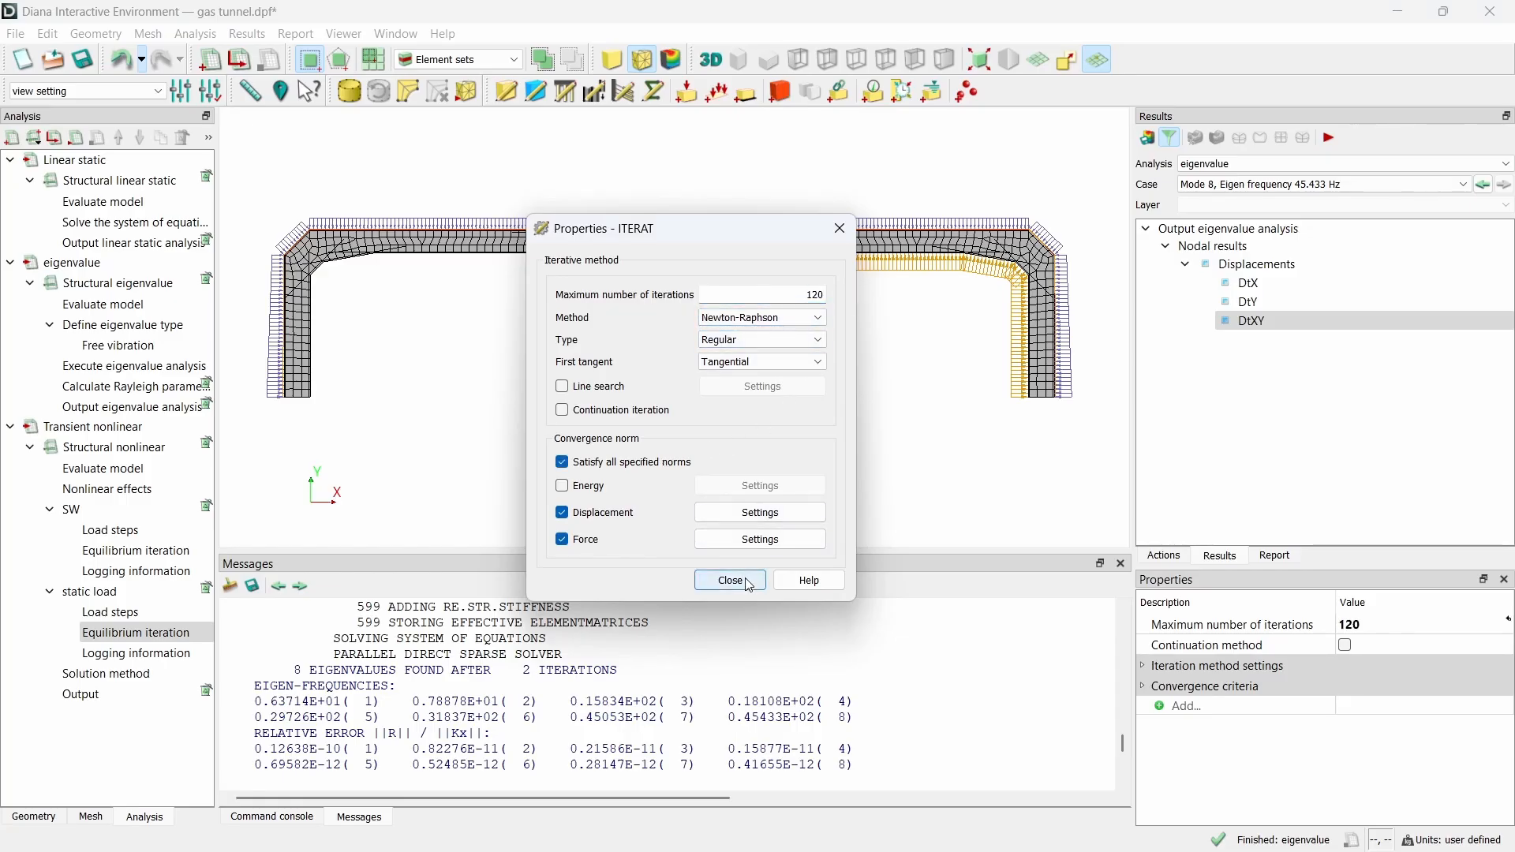
pyautogui.click(731, 581)
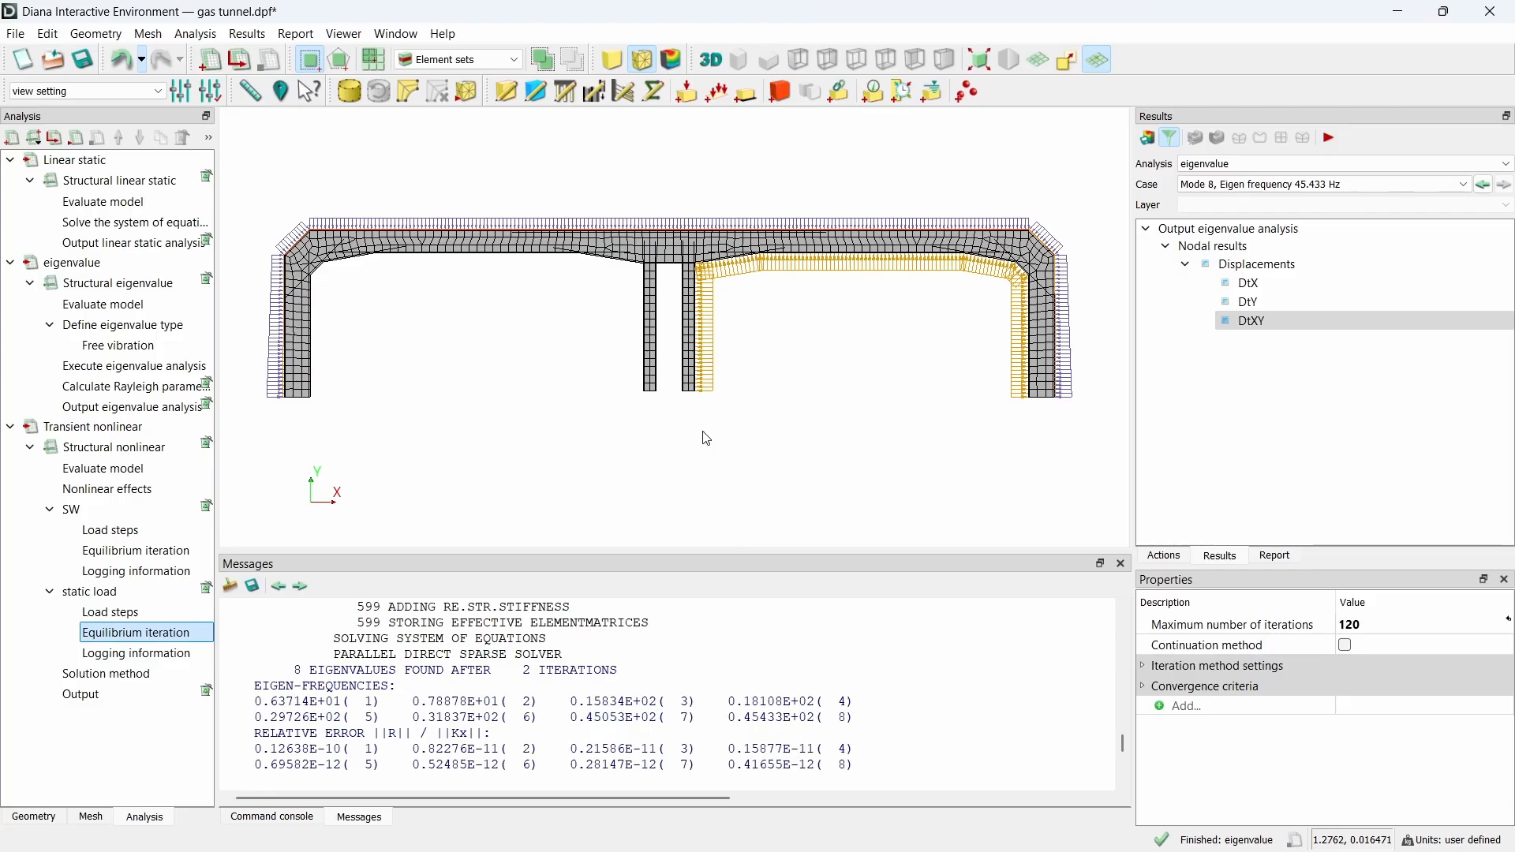
# Step: Add a time steps execute block to the Structural nonlinear command and name it "explosion"
pyautogui.rightClick(111, 449)
pyautogui.moveTo(253, 467)
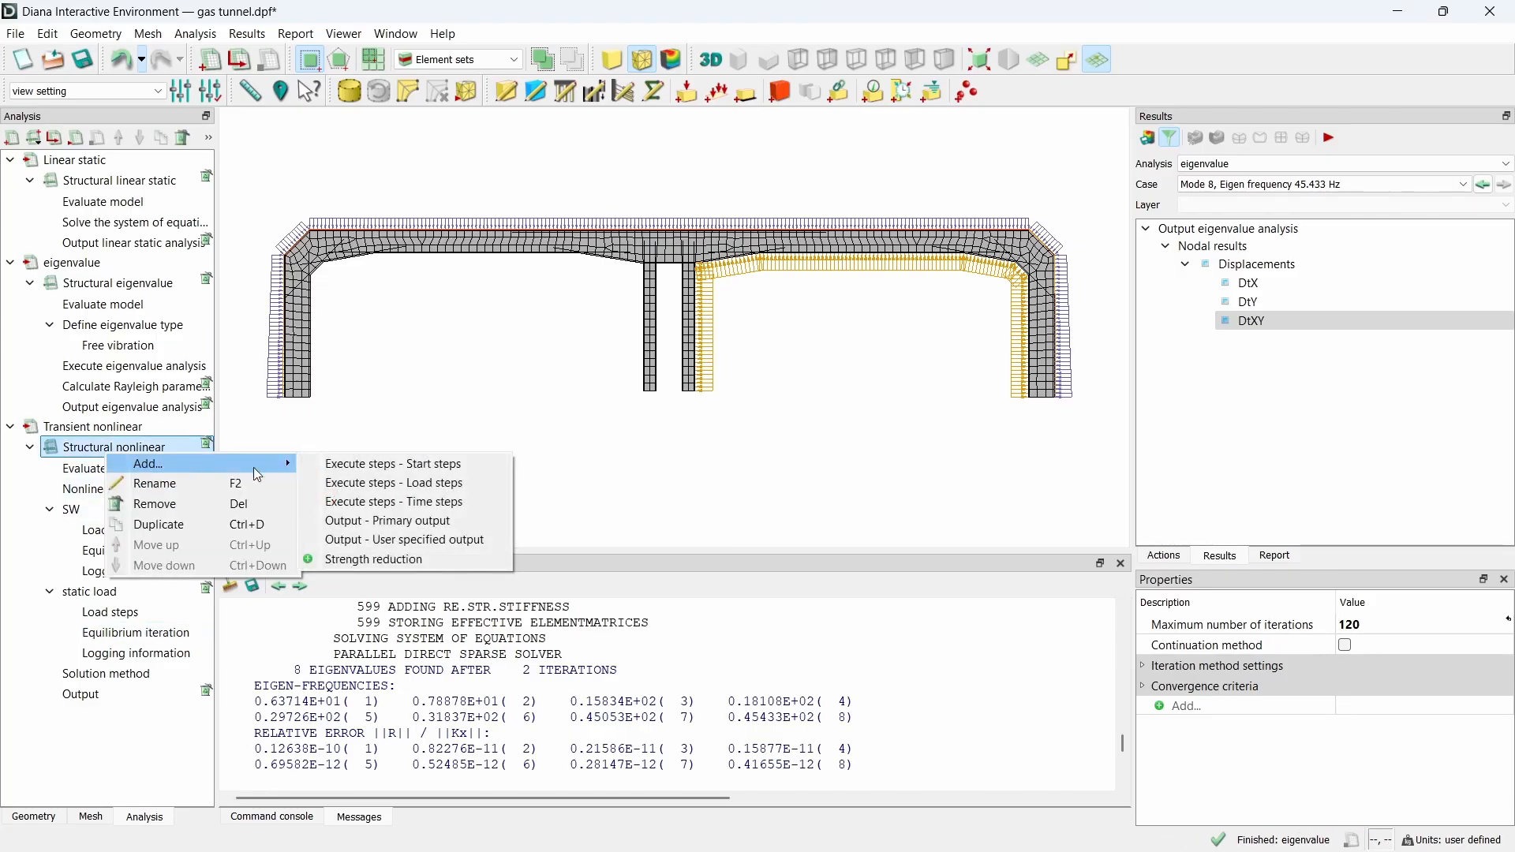
pyautogui.click(394, 502)
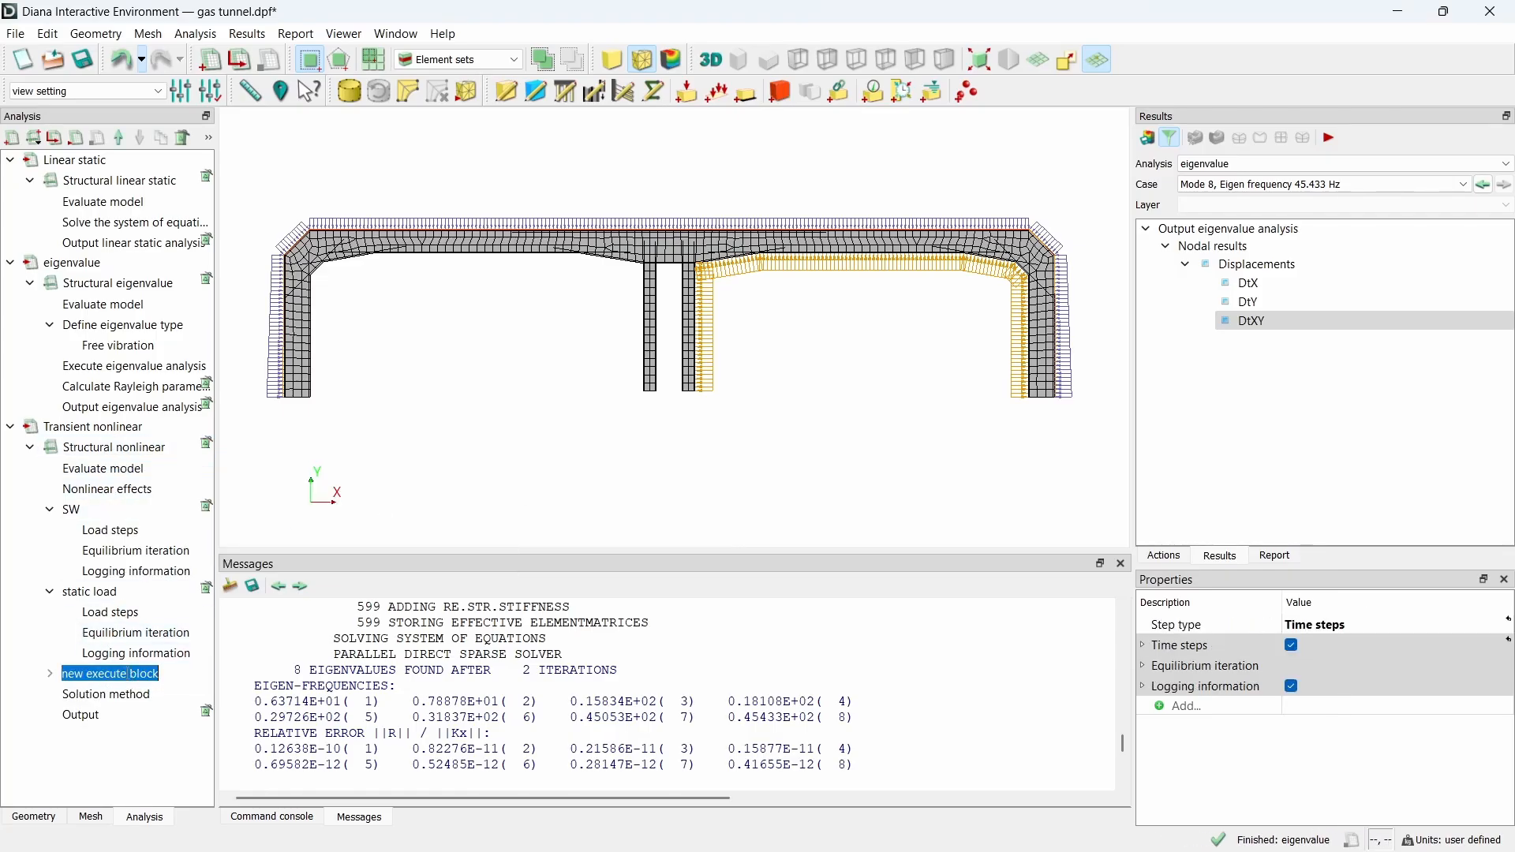
pyautogui.write('explosion')
pyautogui.press('Return')
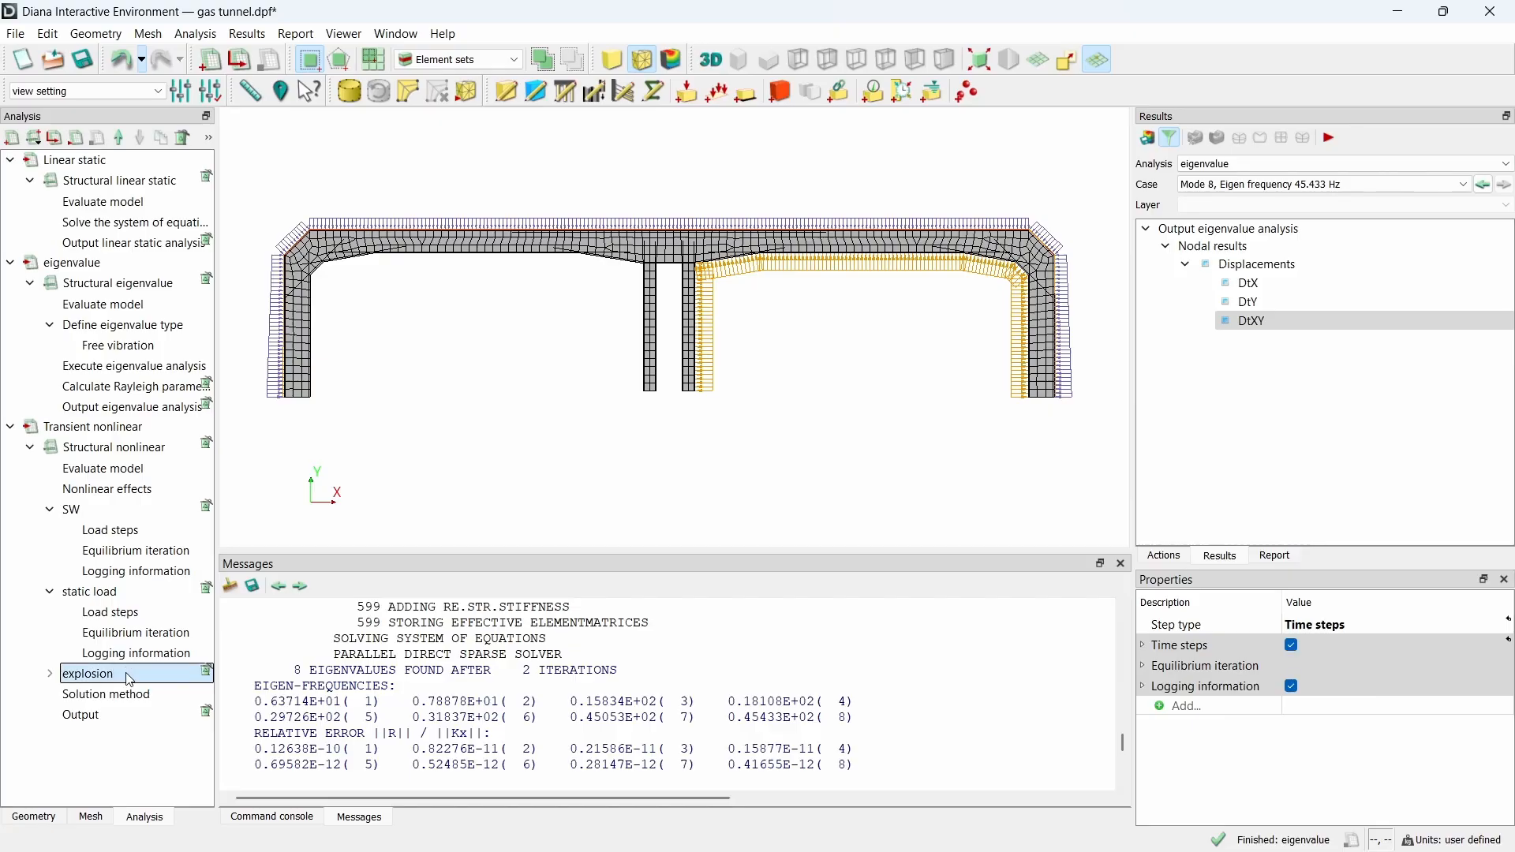
# Step: Set the user specified time step sizes of the explosion block to 0.00025(1000) s
pyautogui.click(50, 674)
pyautogui.doubleClick(91, 699)
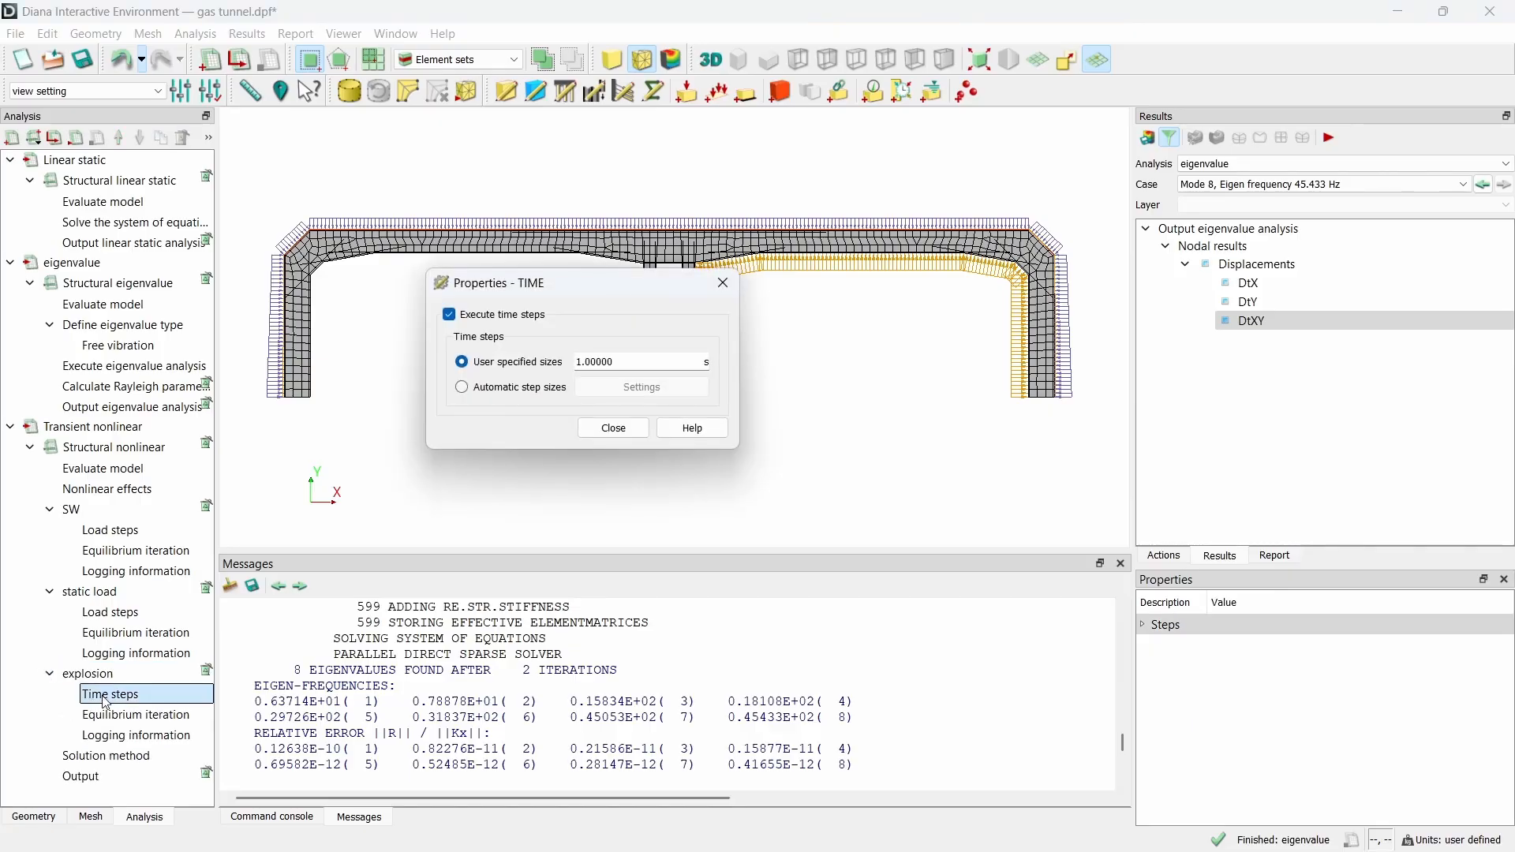
pyautogui.moveTo(618, 362); pyautogui.dragTo(566, 364)
pyautogui.write('0')
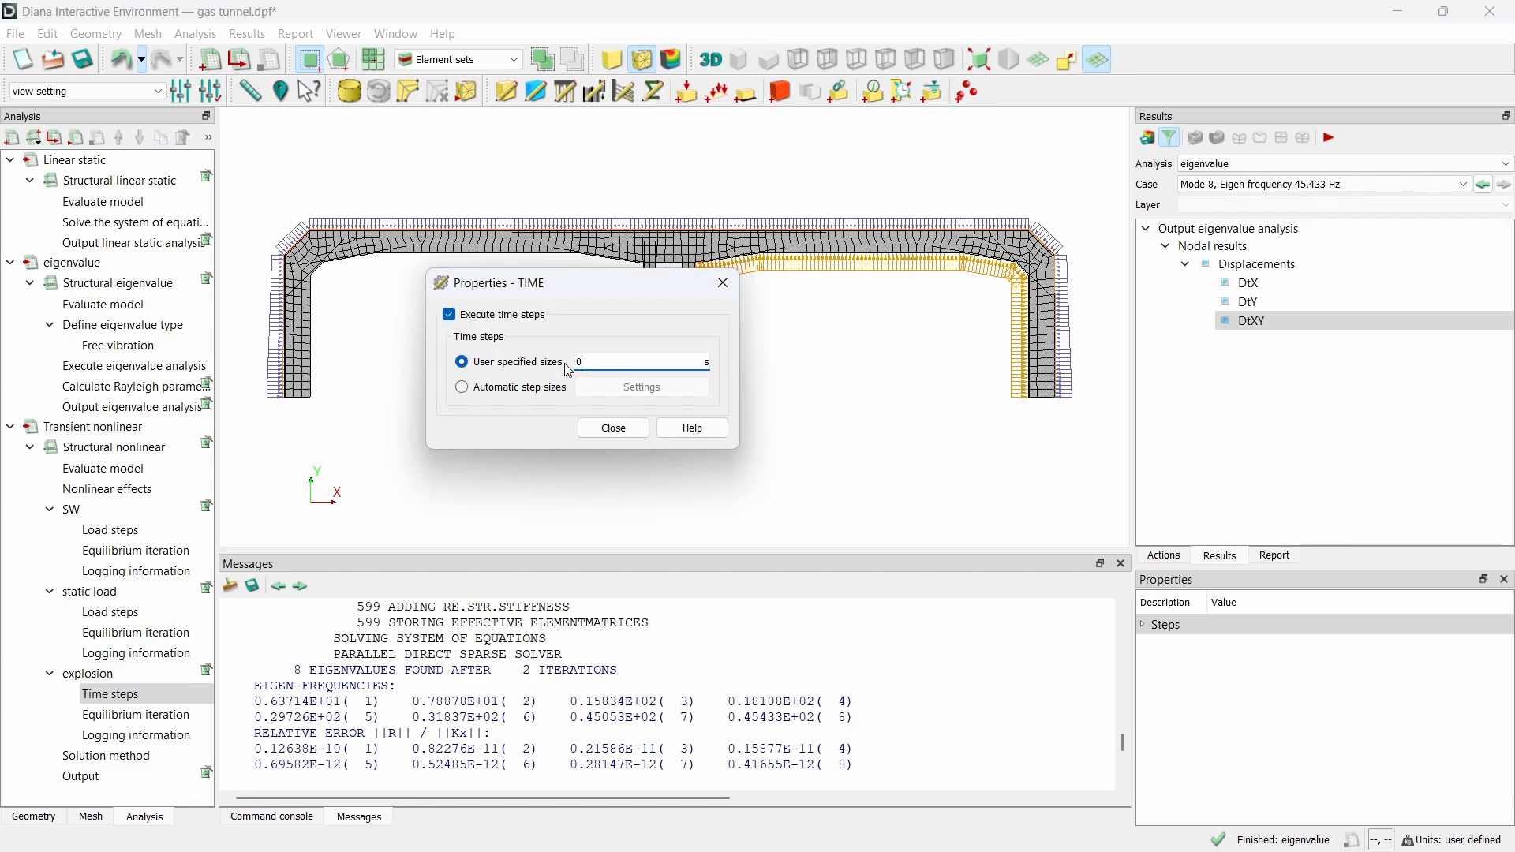
pyautogui.write('.00025(1000')
pyautogui.click(623, 428)
# Step: Limit the explosion block to 20 iterations and use the energy convergence norm instead of displacement and force
pyautogui.doubleClick(162, 720)
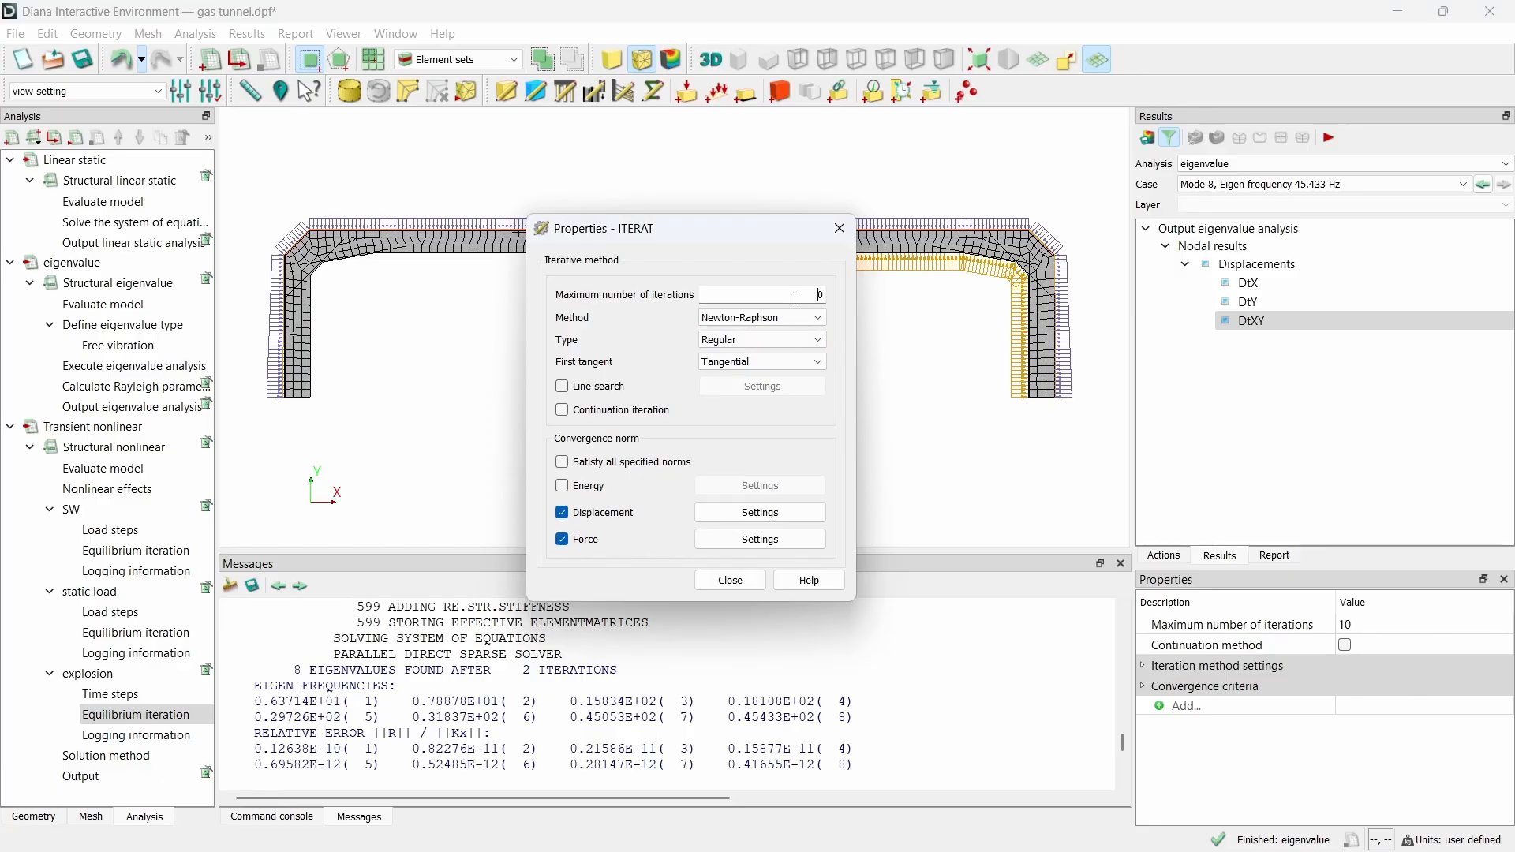
pyautogui.click(616, 514)
pyautogui.click(604, 544)
pyautogui.click(593, 490)
# Step: Set the explosion block's energy norm to Continue when no convergence is reached
pyautogui.click(730, 486)
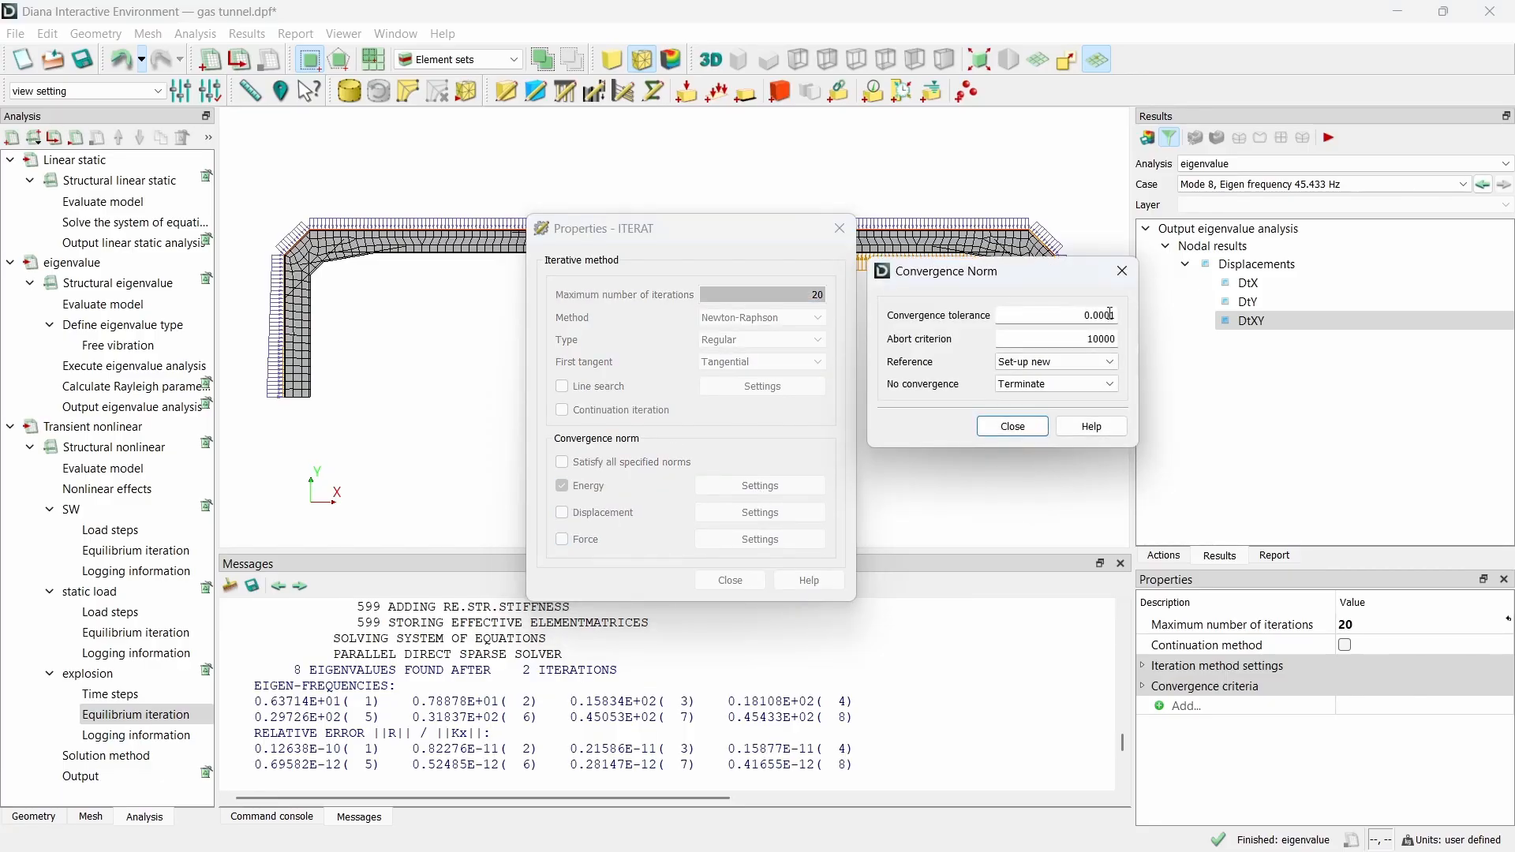
pyautogui.click(1083, 385)
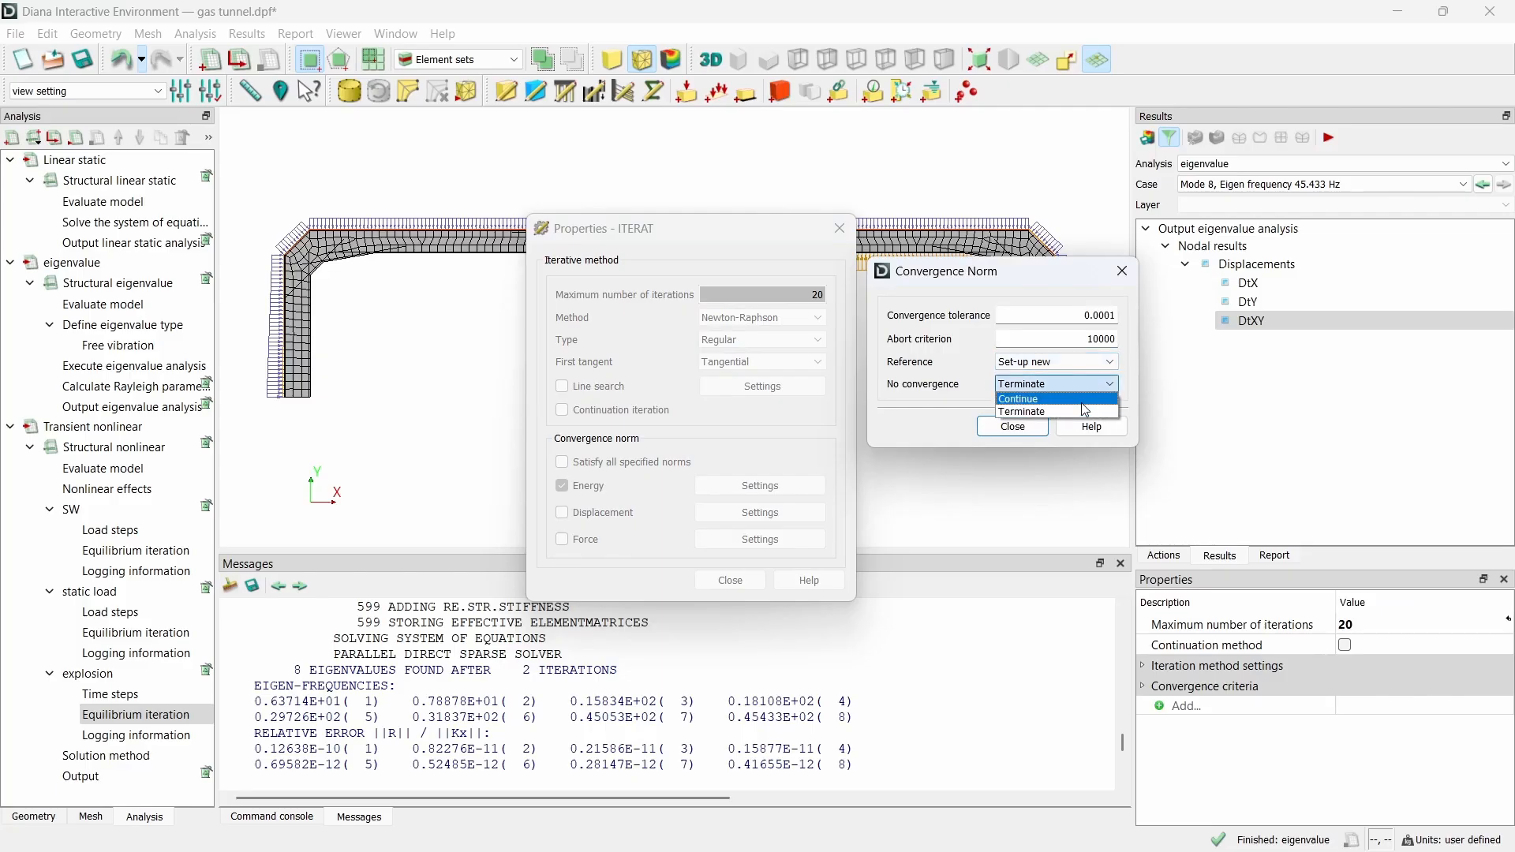
pyautogui.click(1082, 402)
pyautogui.click(1013, 427)
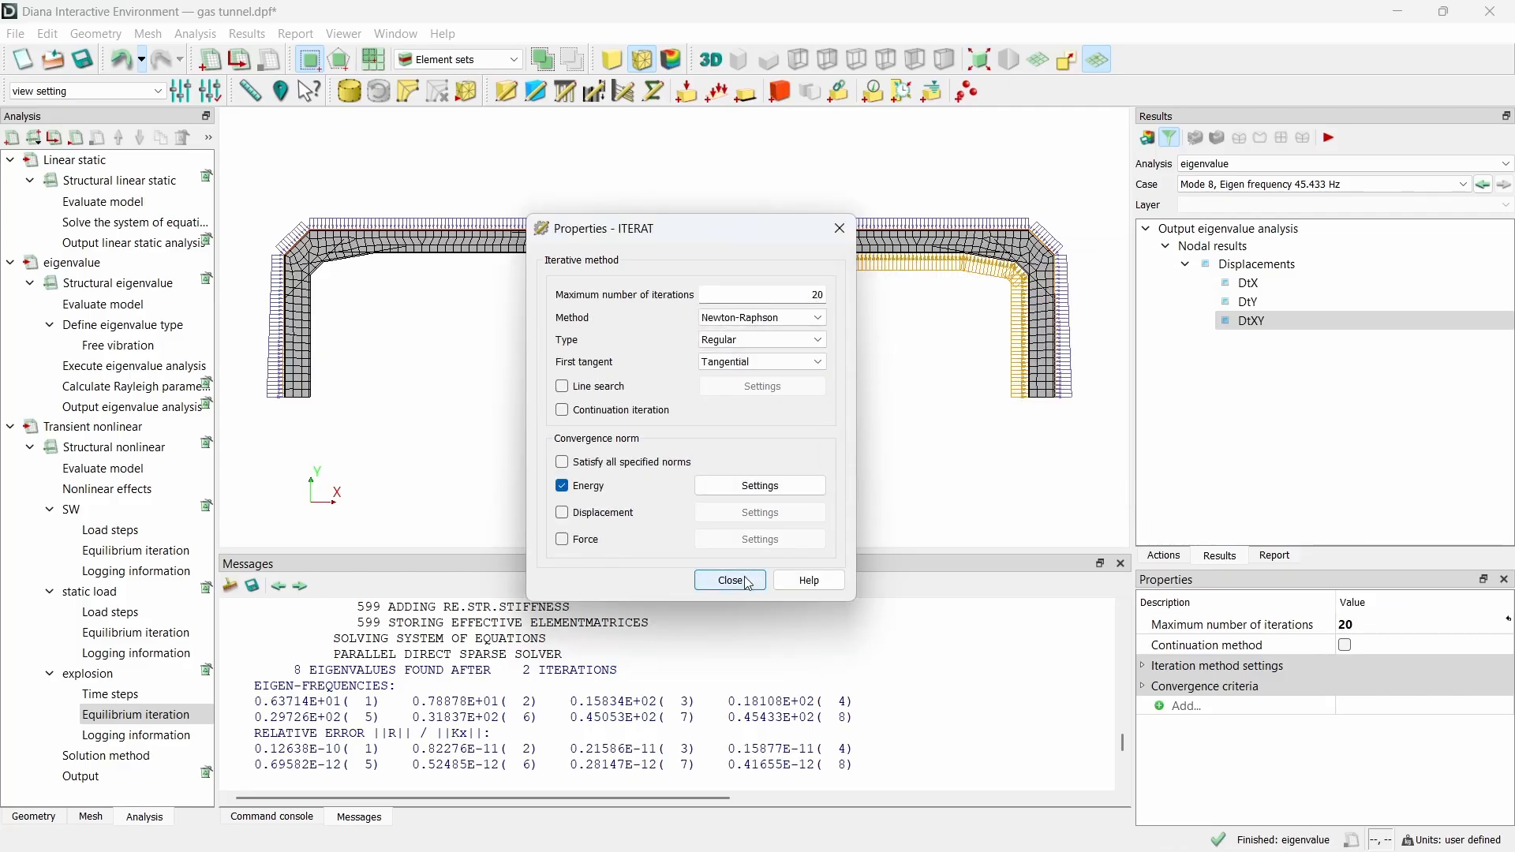
pyautogui.click(730, 581)
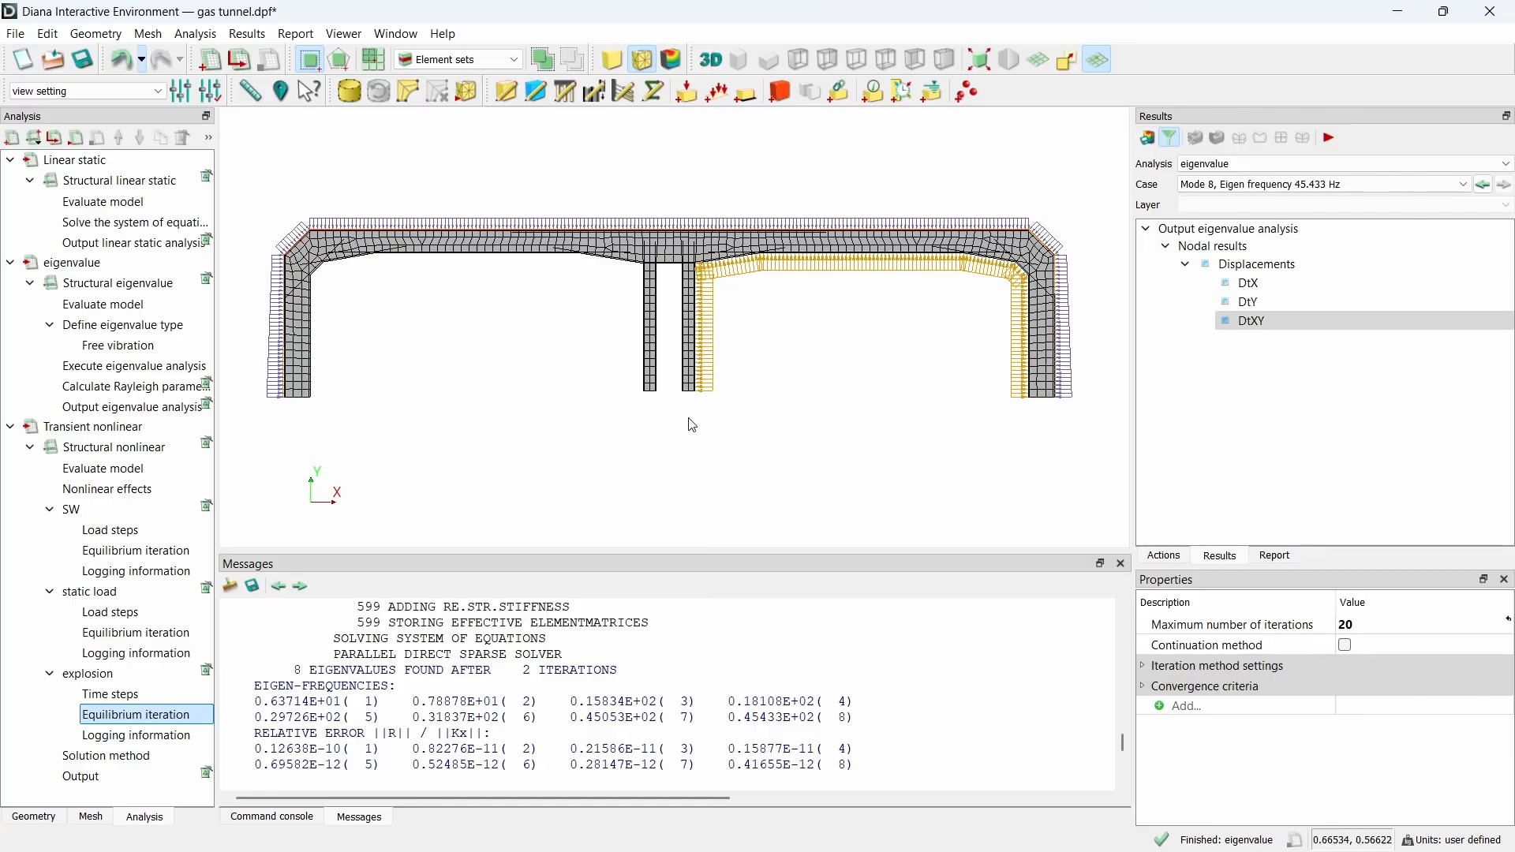
# Step: Switch the nonlinear analysis output to a user selection of results and open that selection for modification
pyautogui.doubleClick(113, 772)
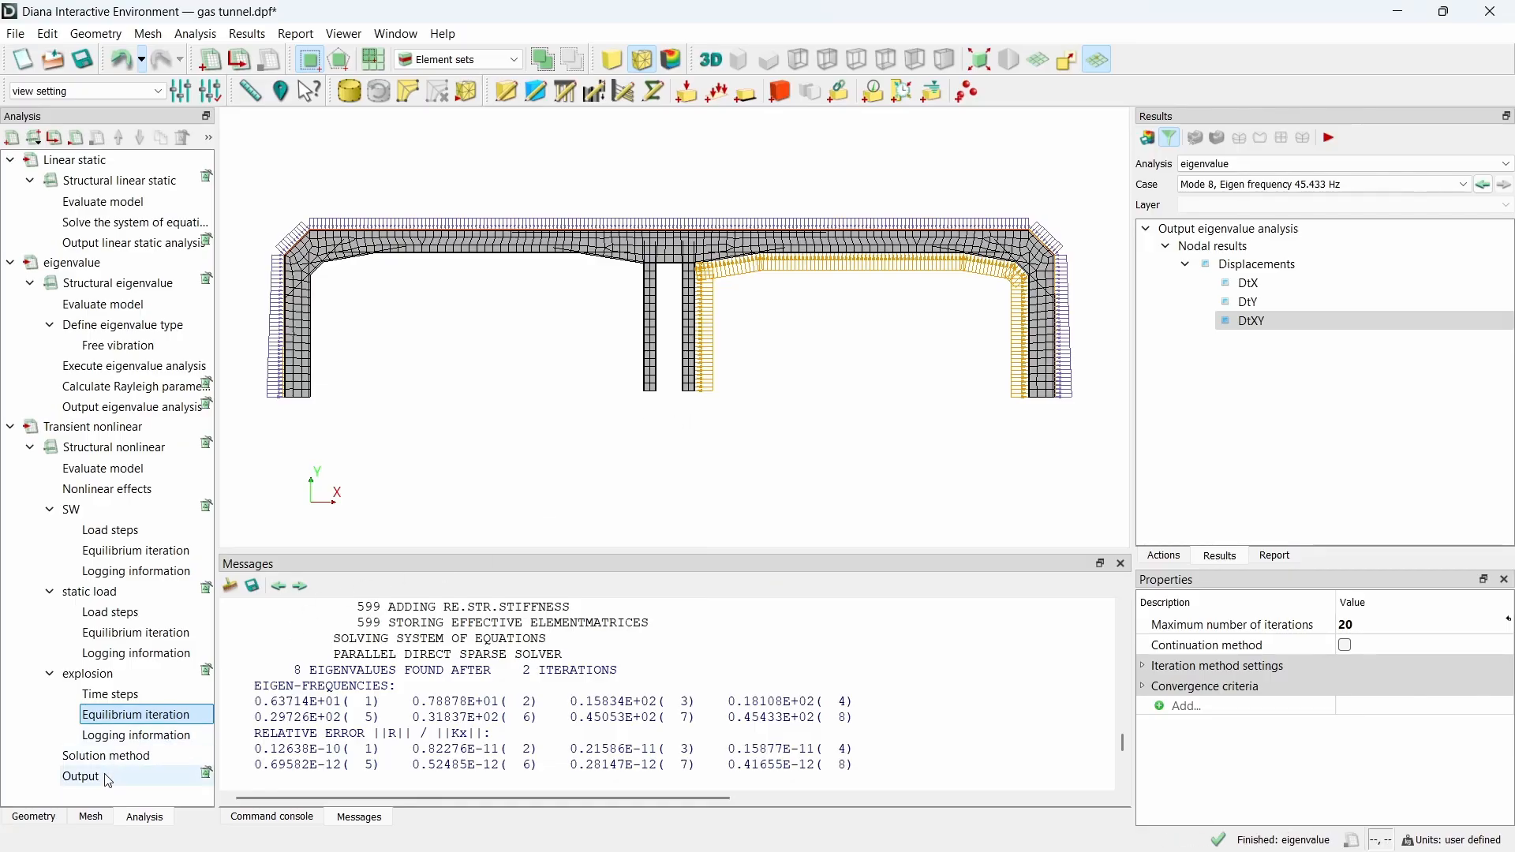
pyautogui.click(694, 714)
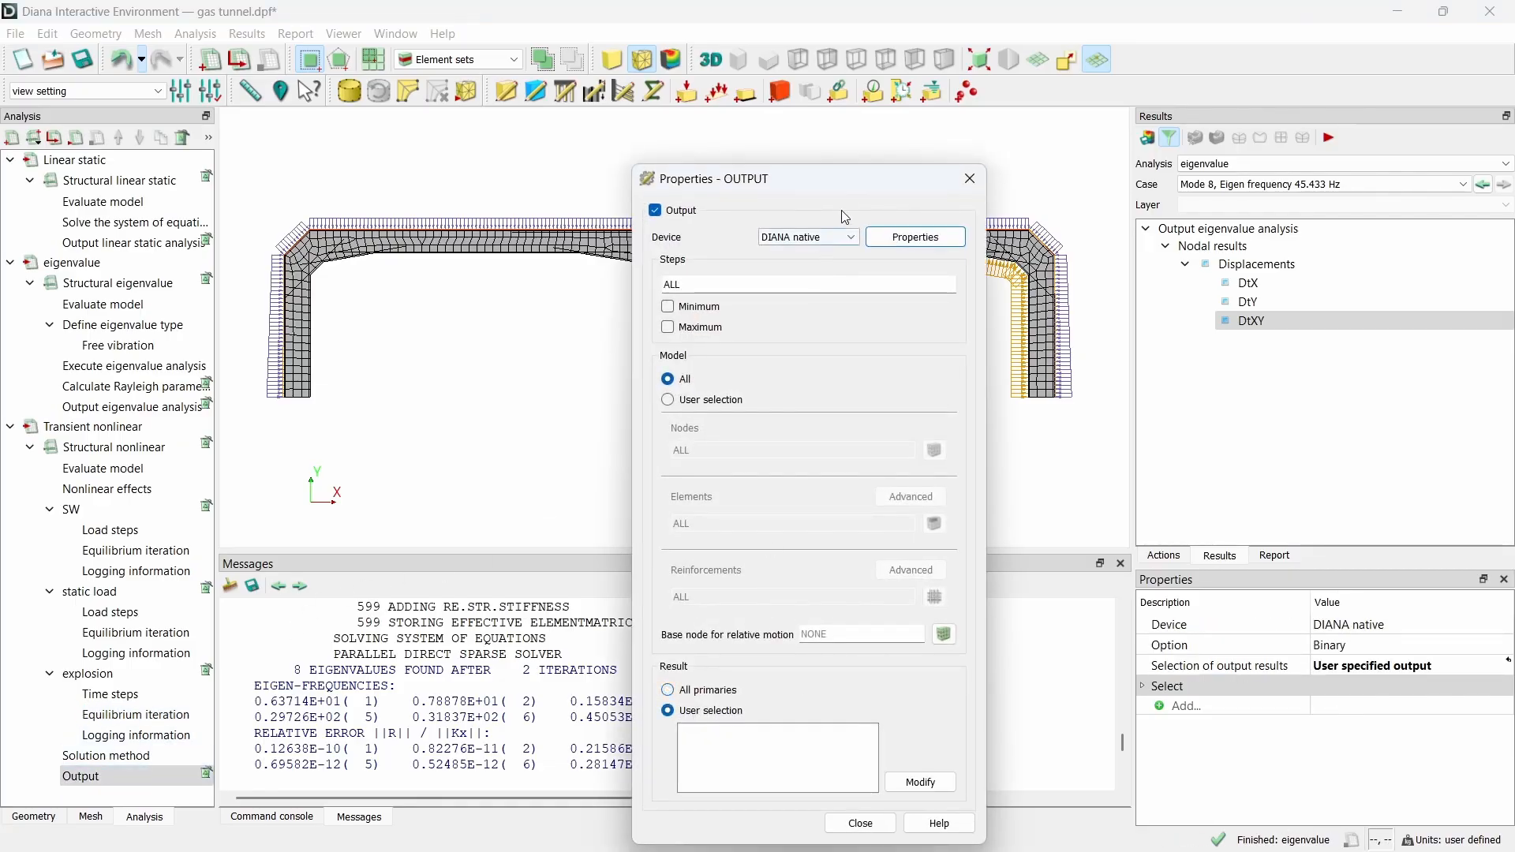
pyautogui.moveTo(848, 178); pyautogui.dragTo(528, 119)
pyautogui.click(609, 720)
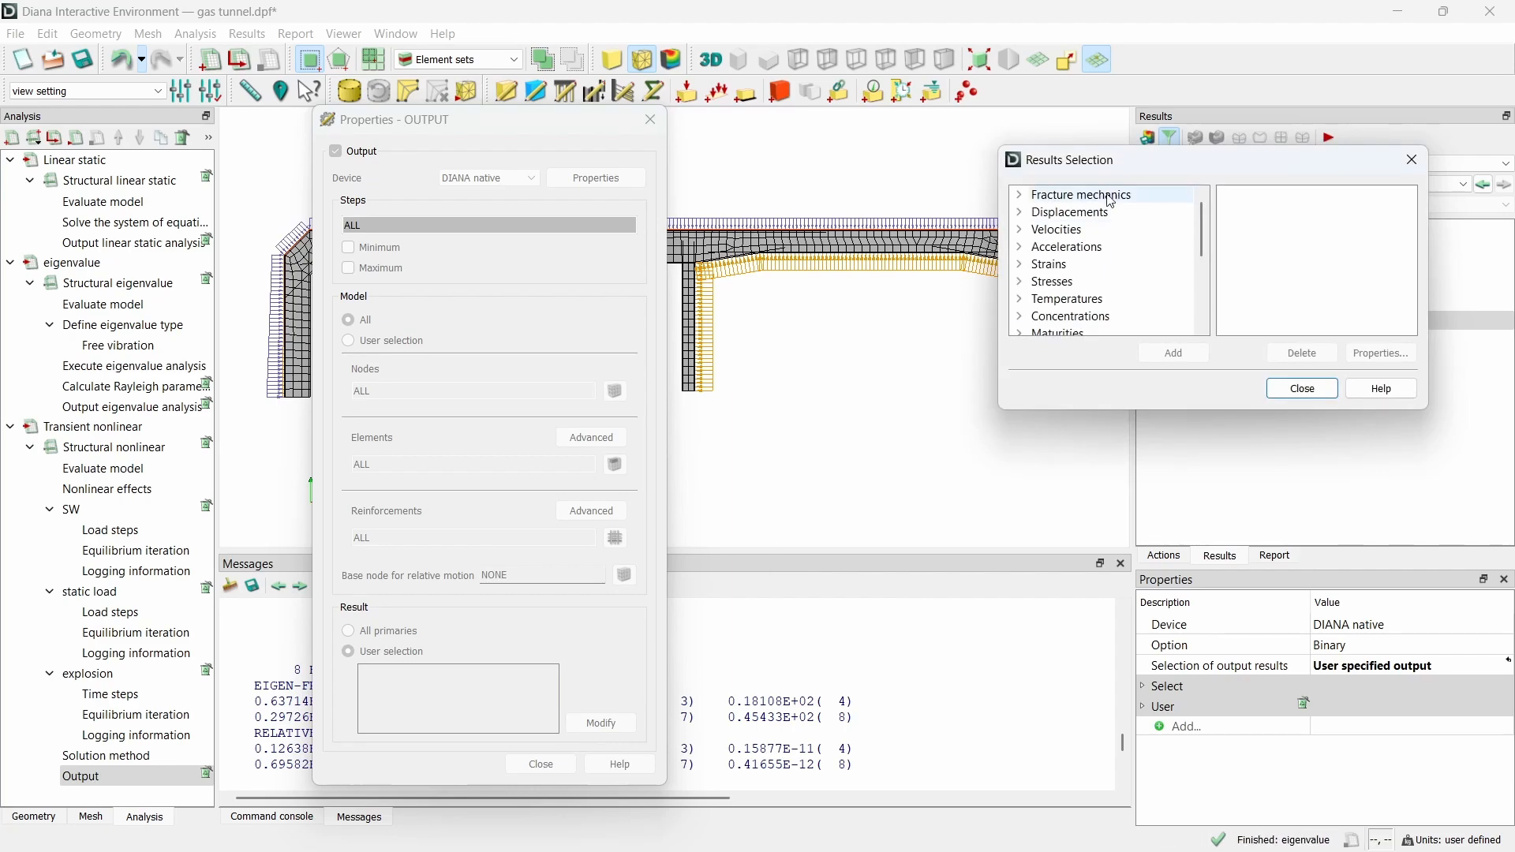
# Step: Add displacements and velocities to the selected output results
pyautogui.moveTo(1134, 163); pyautogui.dragTo(895, 177)
pyautogui.click(869, 229)
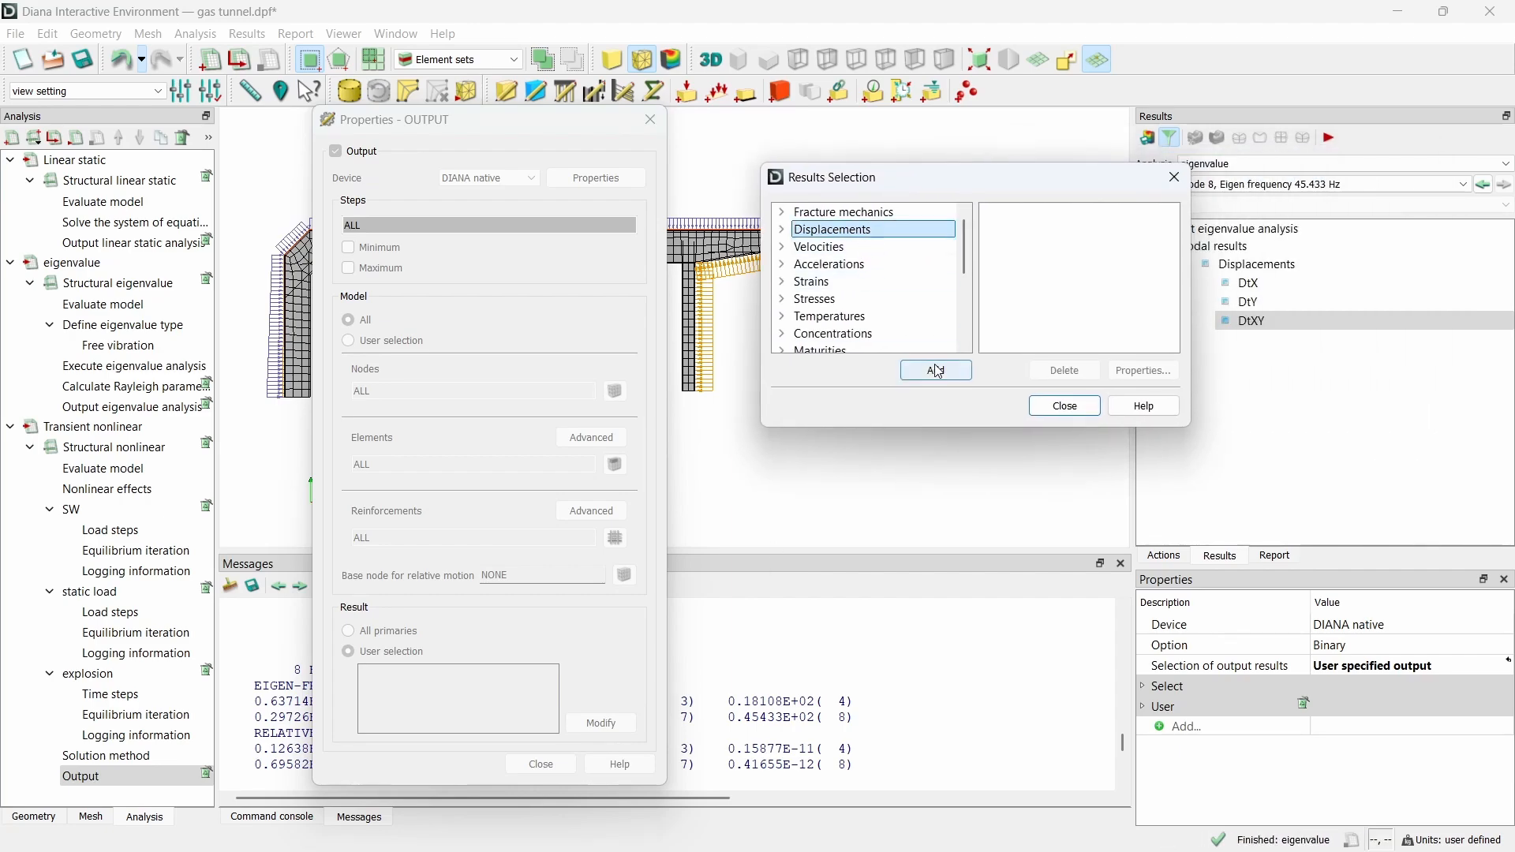
pyautogui.click(938, 371)
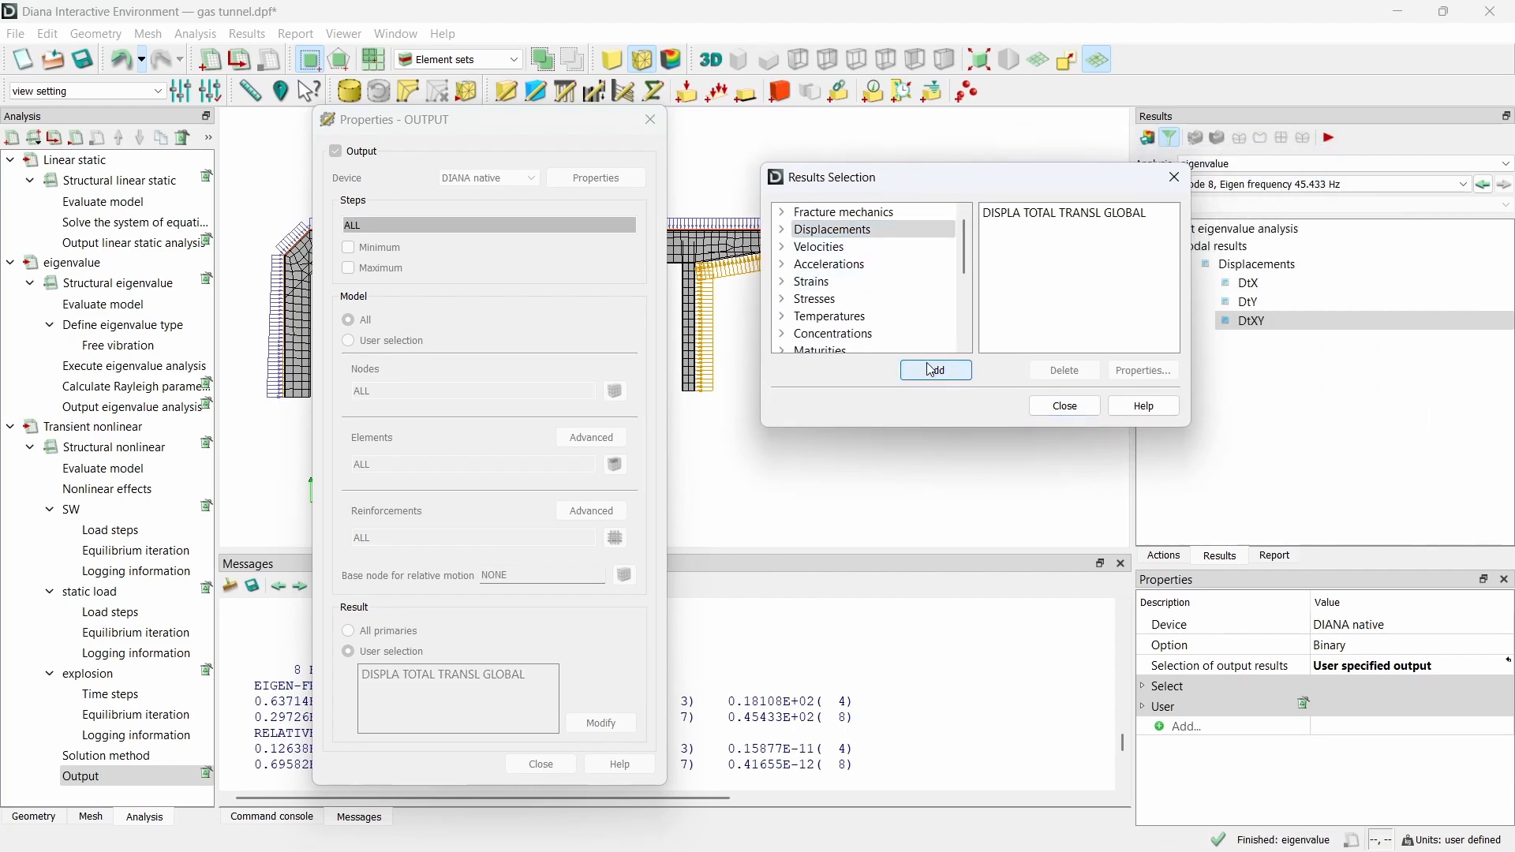
pyautogui.click(828, 247)
pyautogui.click(943, 372)
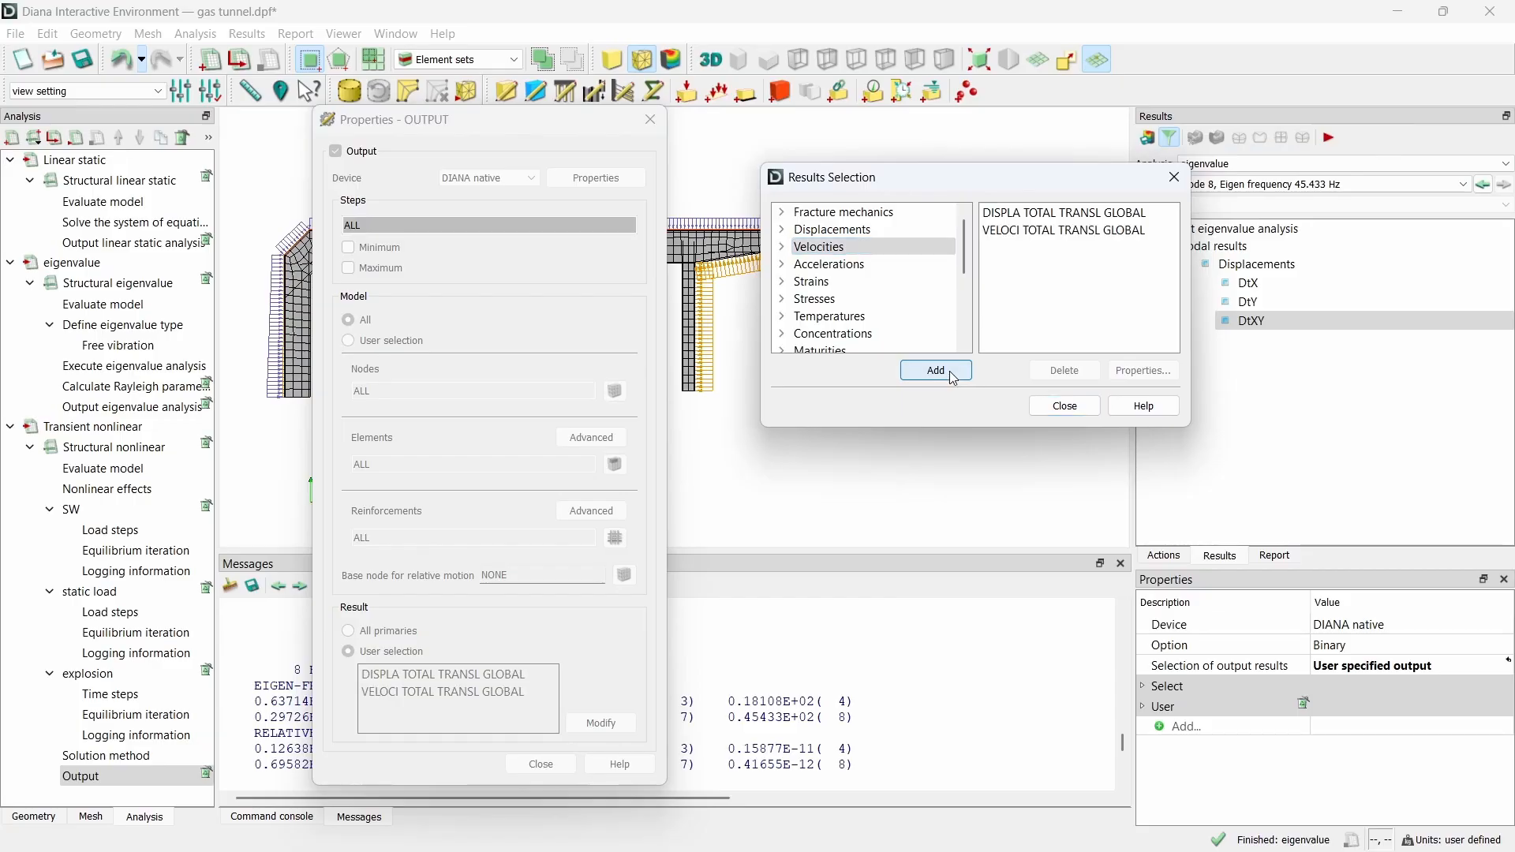
# Step: Add the reaction and external forces to the selected output results
pyautogui.scroll(-2, 786, 289)
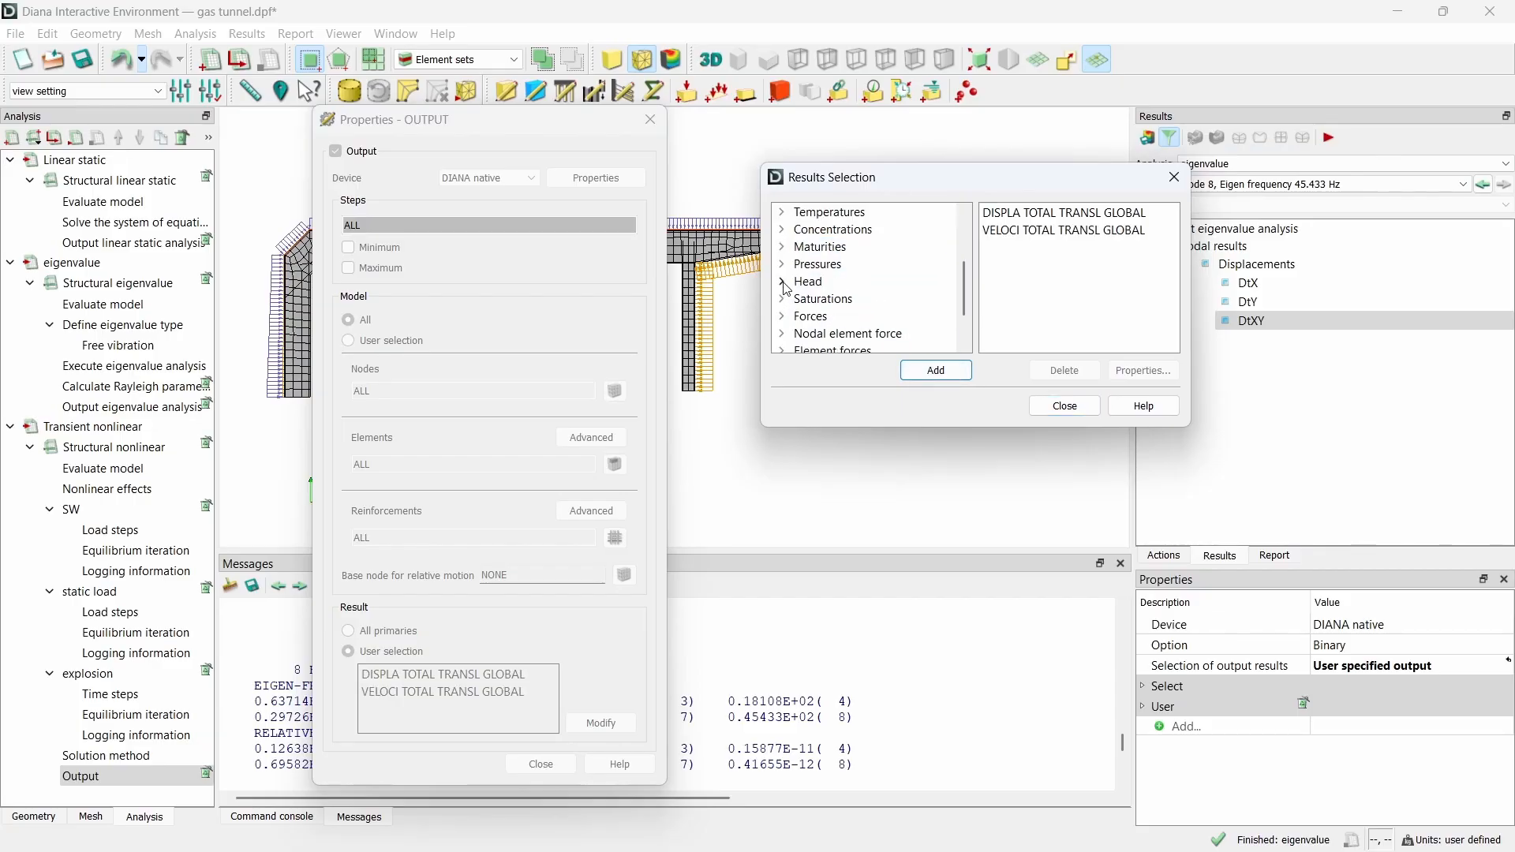
pyautogui.click(783, 317)
pyautogui.scroll(-2, 825, 317)
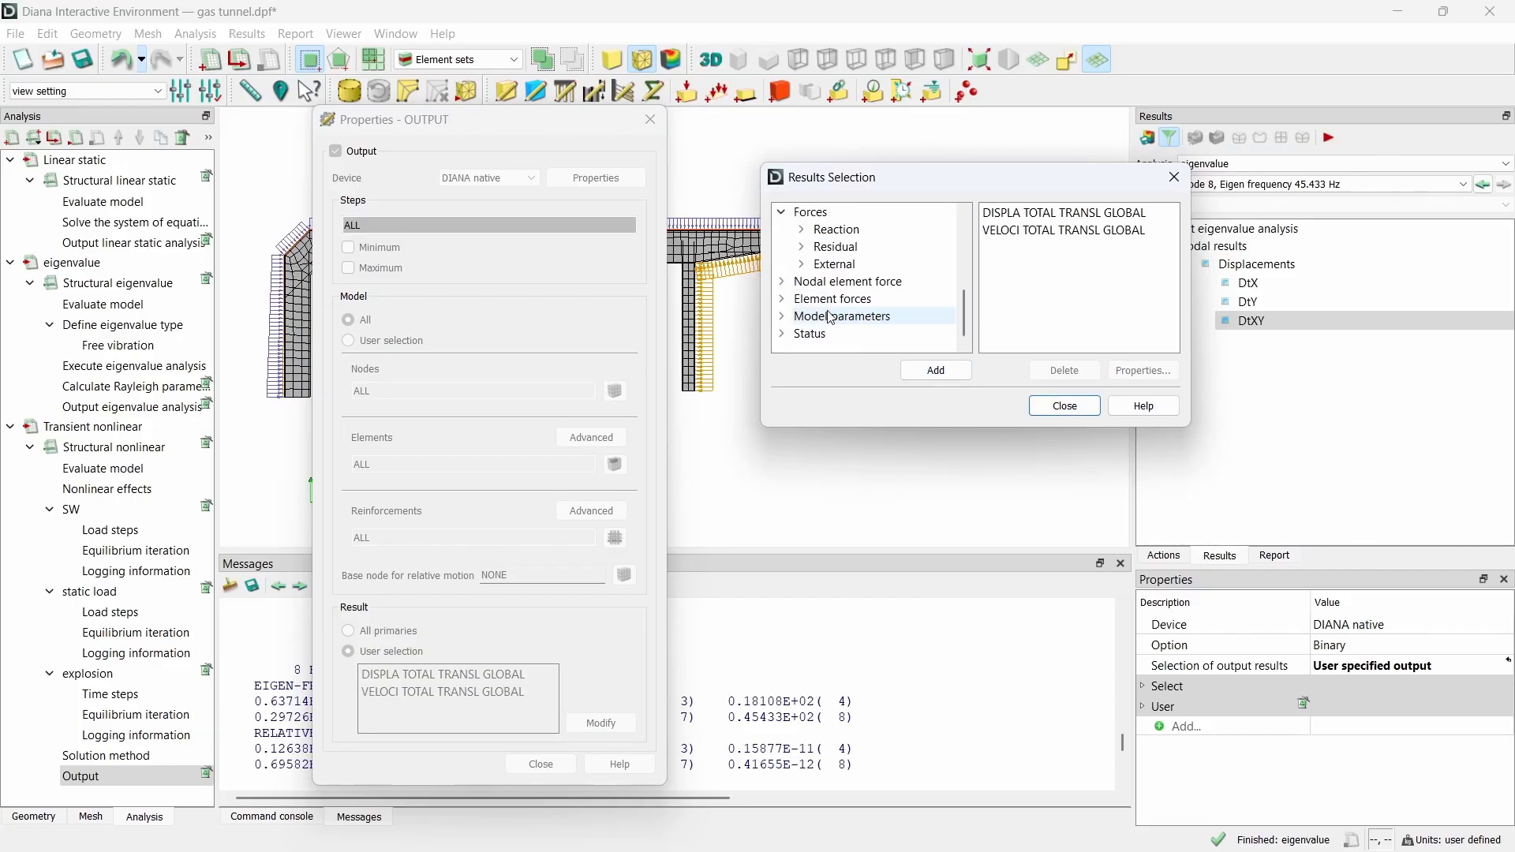
pyautogui.click(837, 230)
pyautogui.click(954, 383)
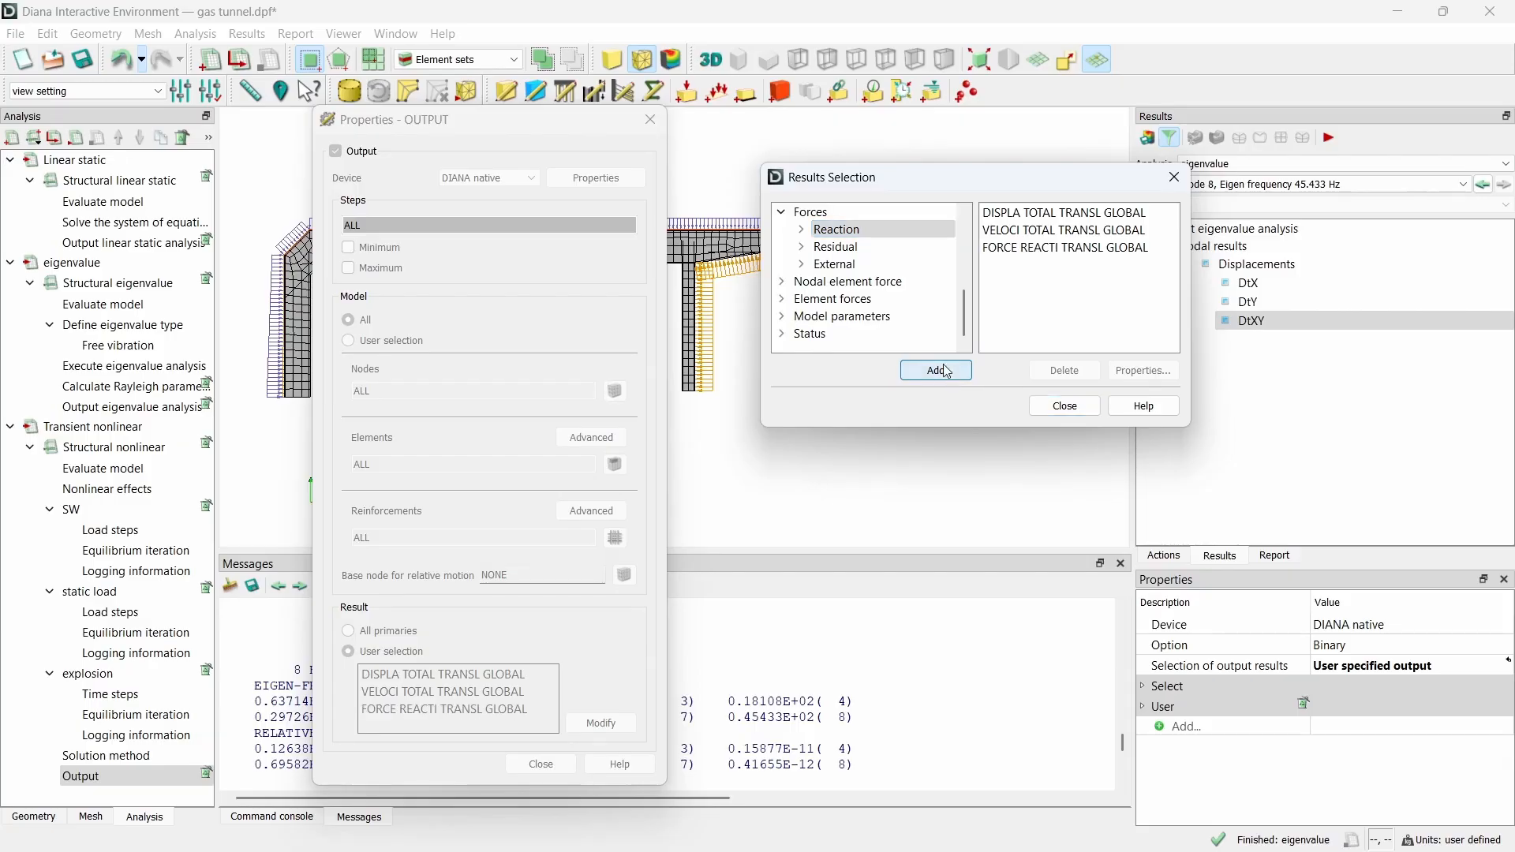
pyautogui.click(868, 265)
pyautogui.click(939, 372)
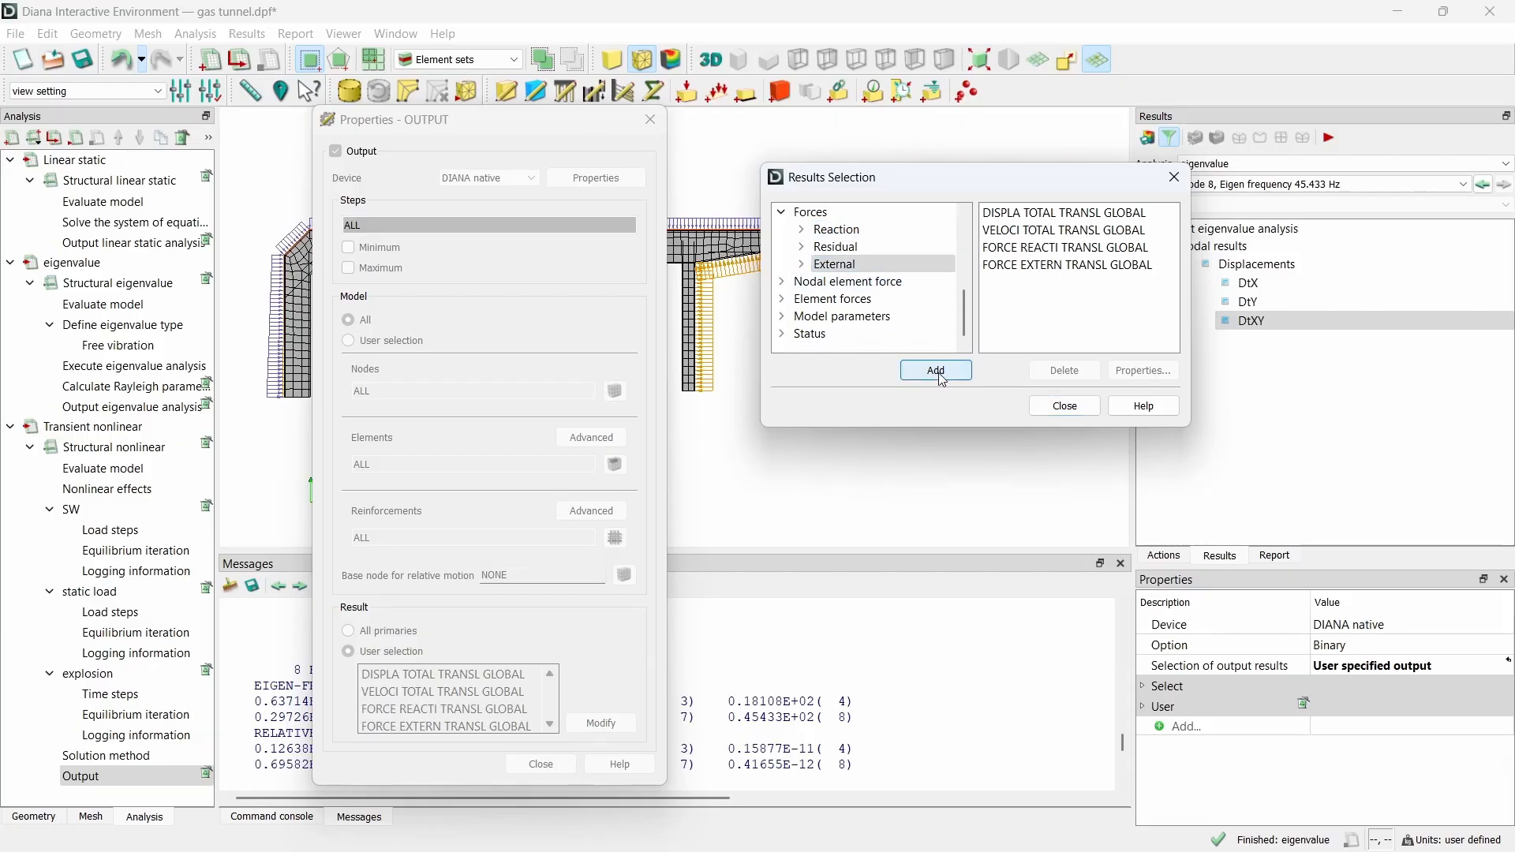
# Step: Add the principal components of the total Cauchy stresses to the selected output results
pyautogui.scroll(5, 829, 315)
pyautogui.doubleClick(802, 304)
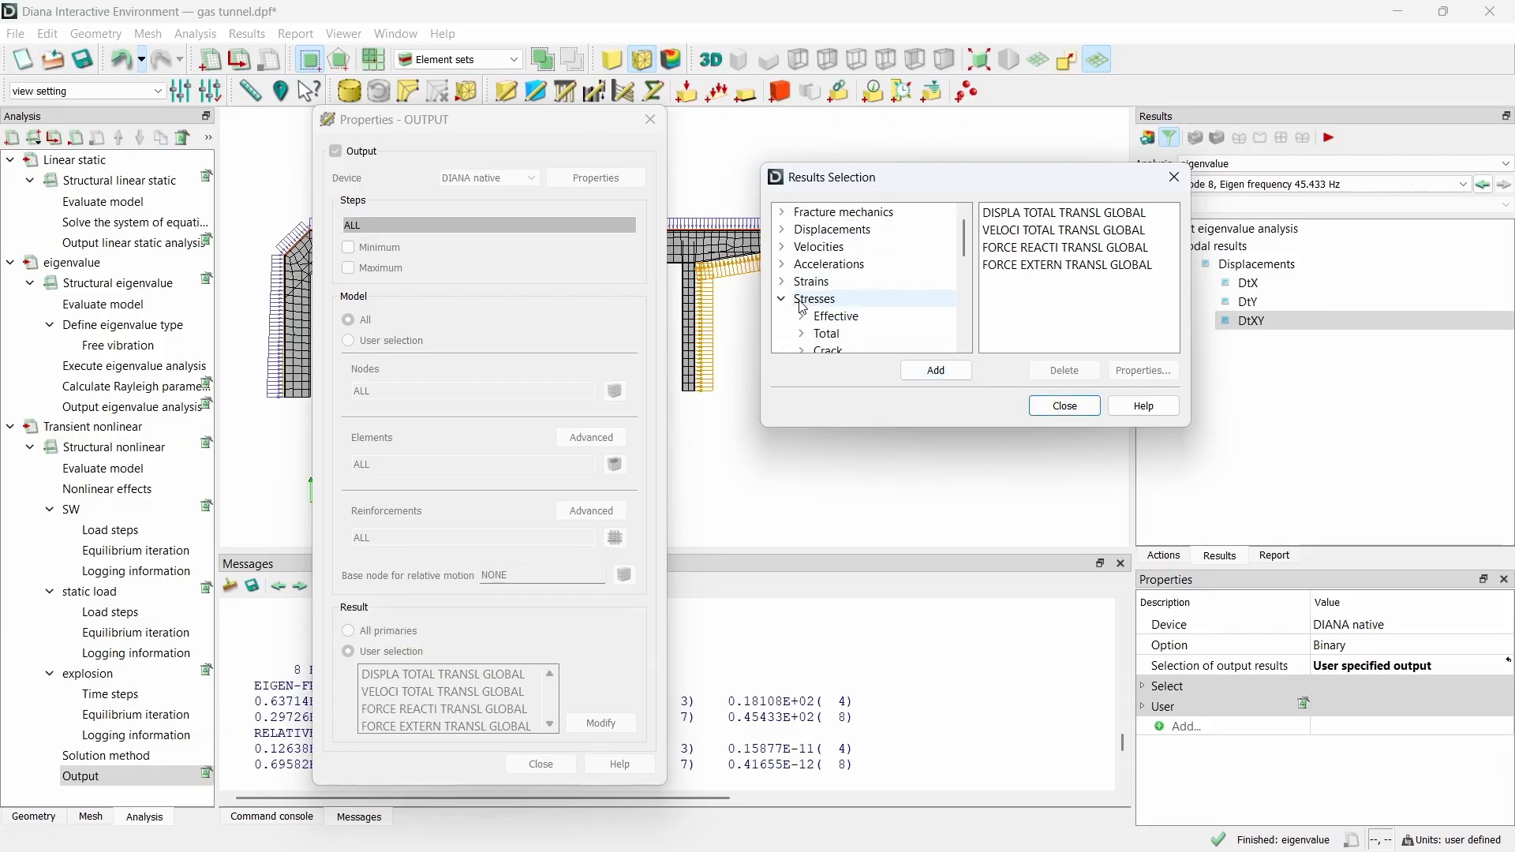
pyautogui.click(803, 316)
pyautogui.click(803, 317)
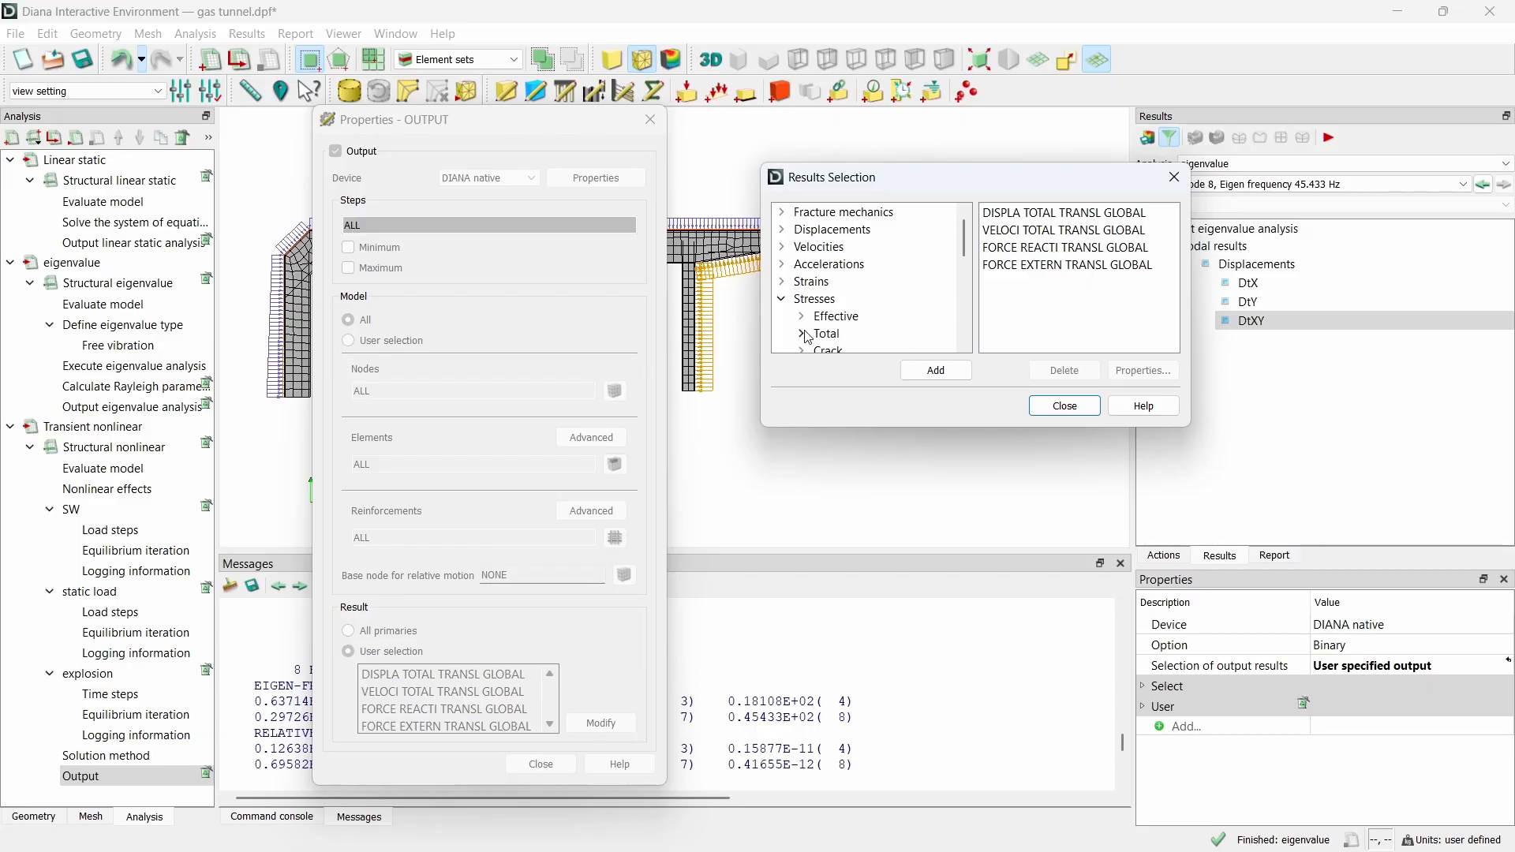
pyautogui.scroll(-2, 813, 331)
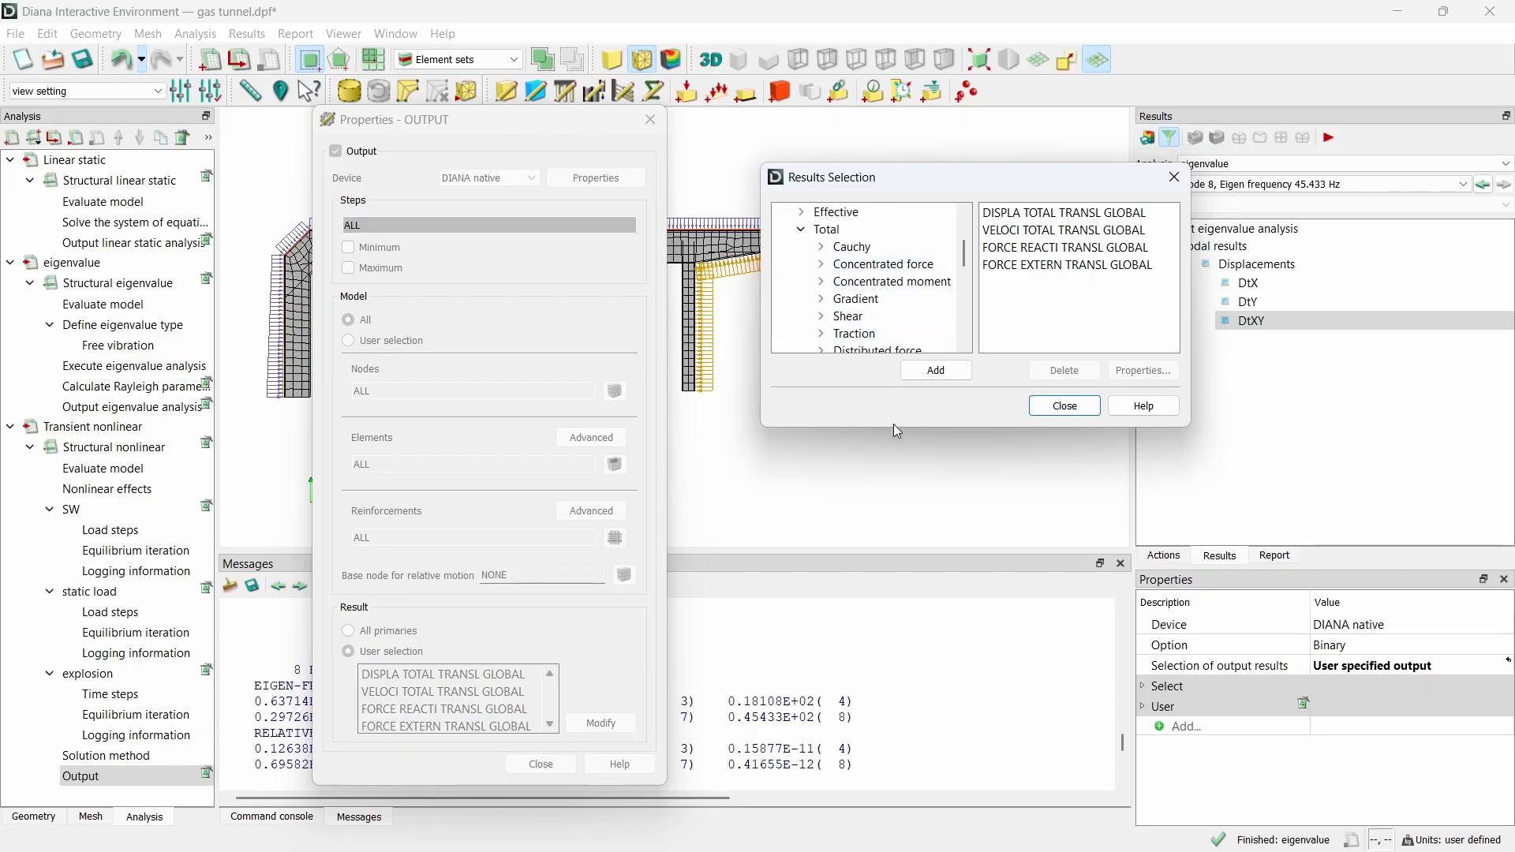
pyautogui.moveTo(896, 426); pyautogui.dragTo(895, 634)
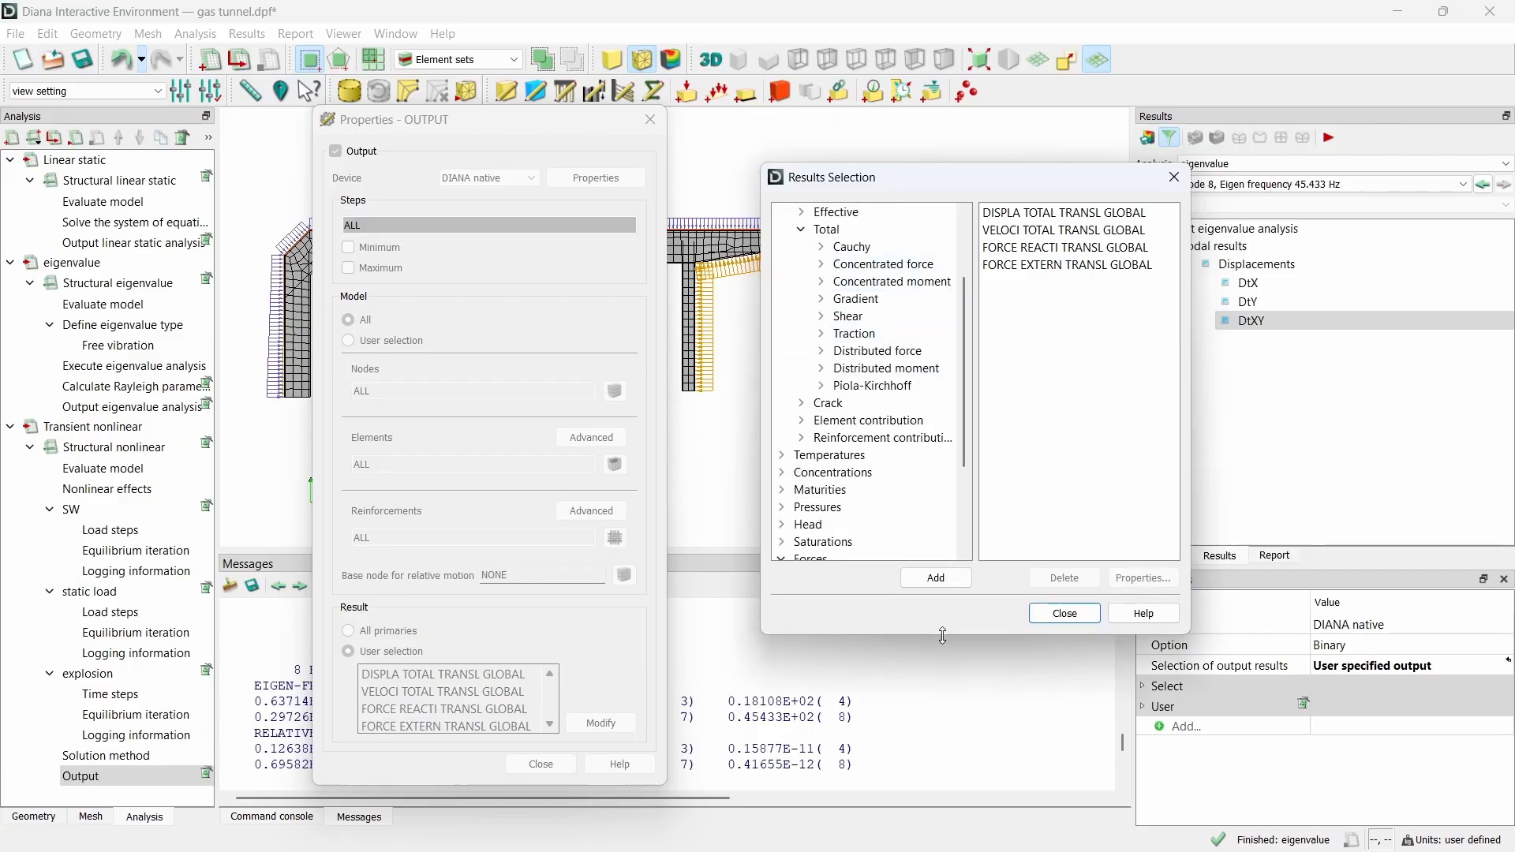
pyautogui.click(822, 251)
pyautogui.click(882, 298)
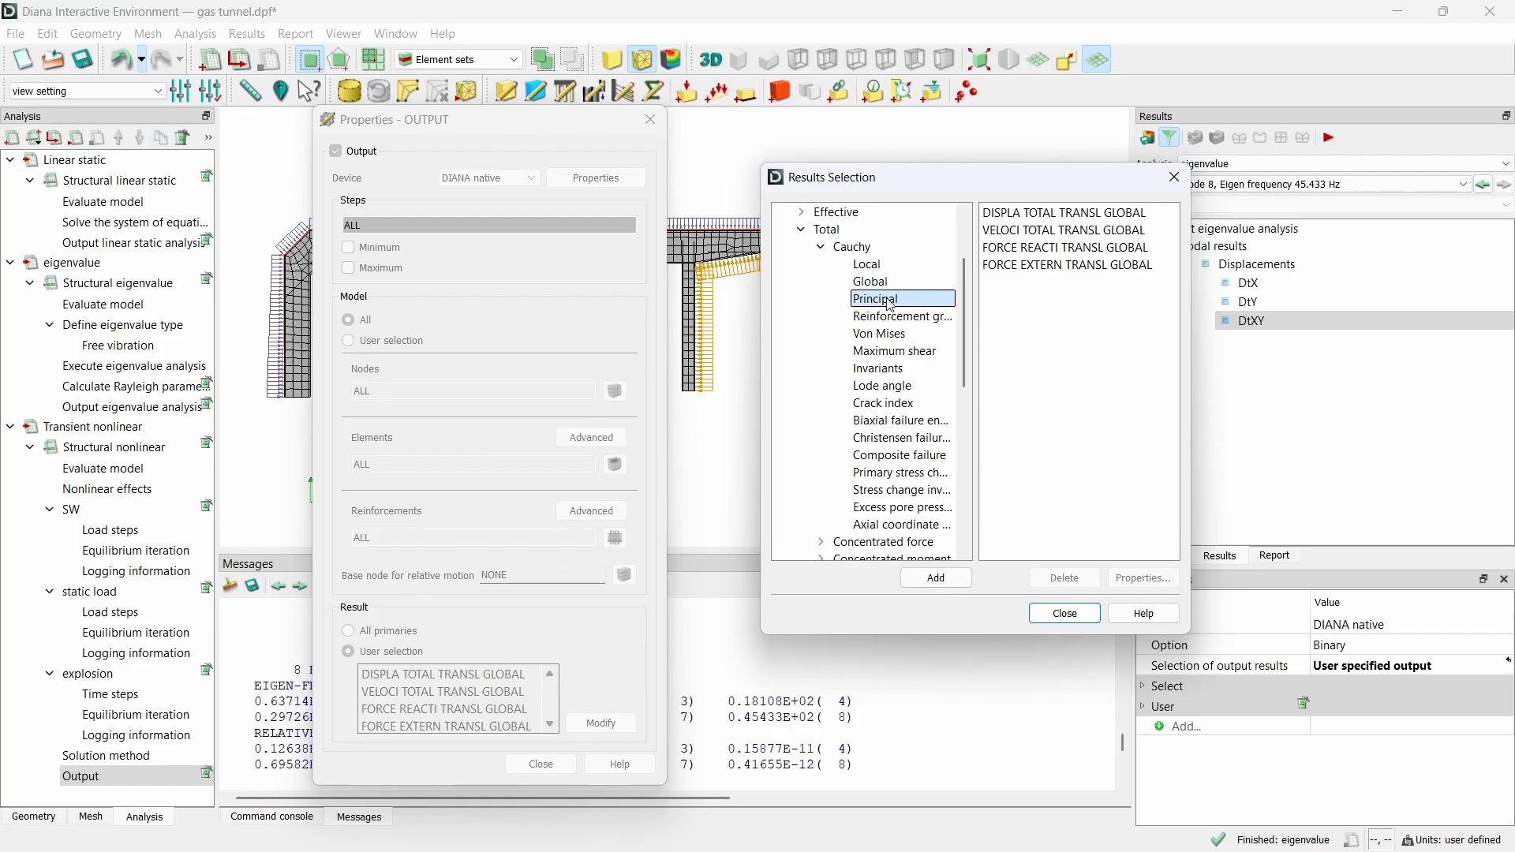
pyautogui.click(936, 578)
# Step: Add the principal components of the total Green-Lagrange strains to the selected output results
pyautogui.click(813, 247)
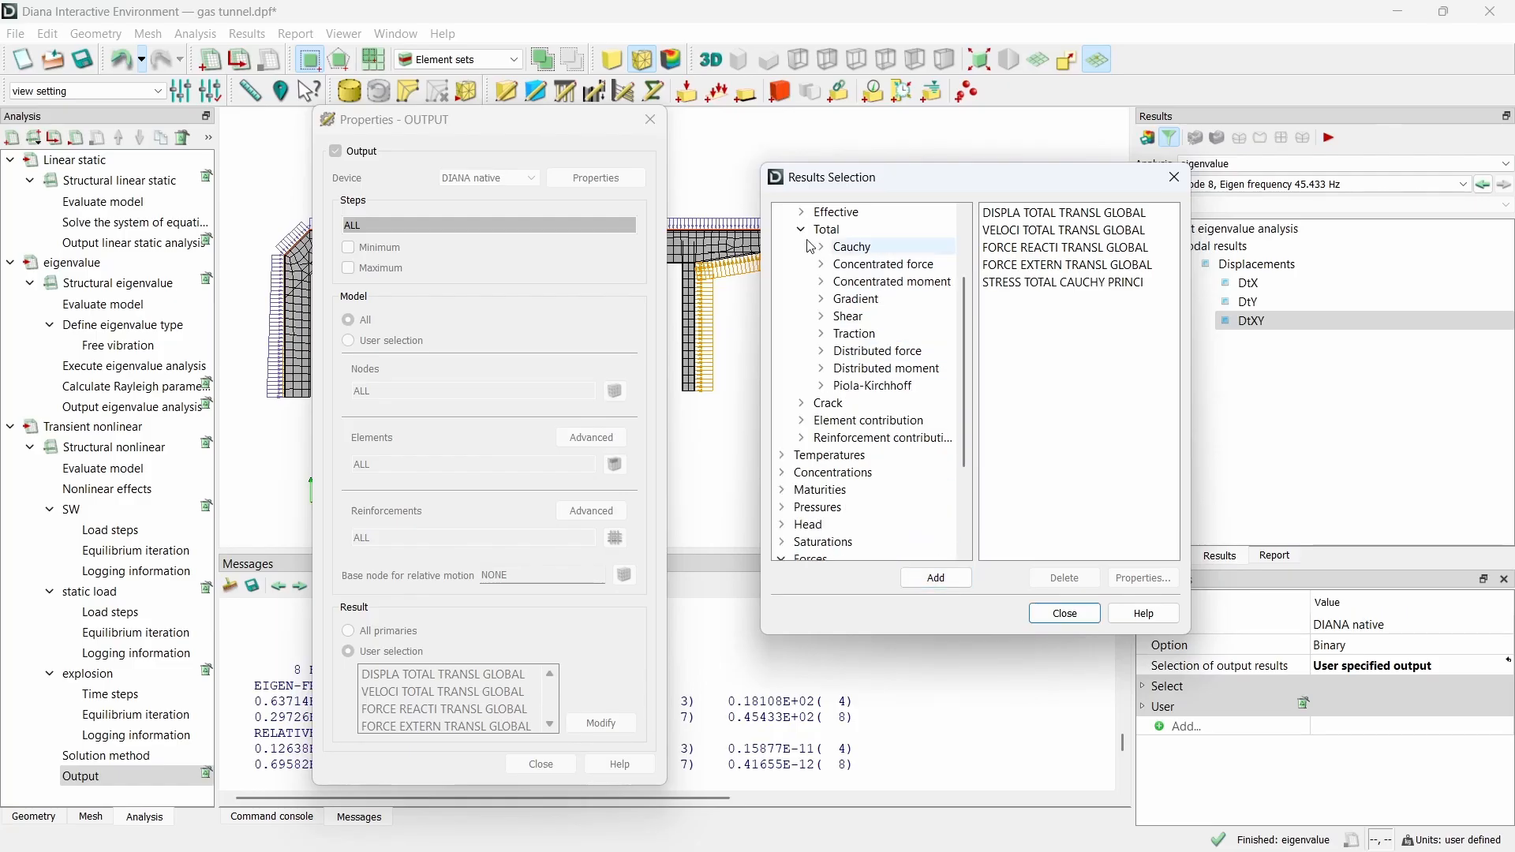
pyautogui.click(802, 229)
pyautogui.scroll(2, 796, 268)
pyautogui.click(782, 298)
pyautogui.click(782, 282)
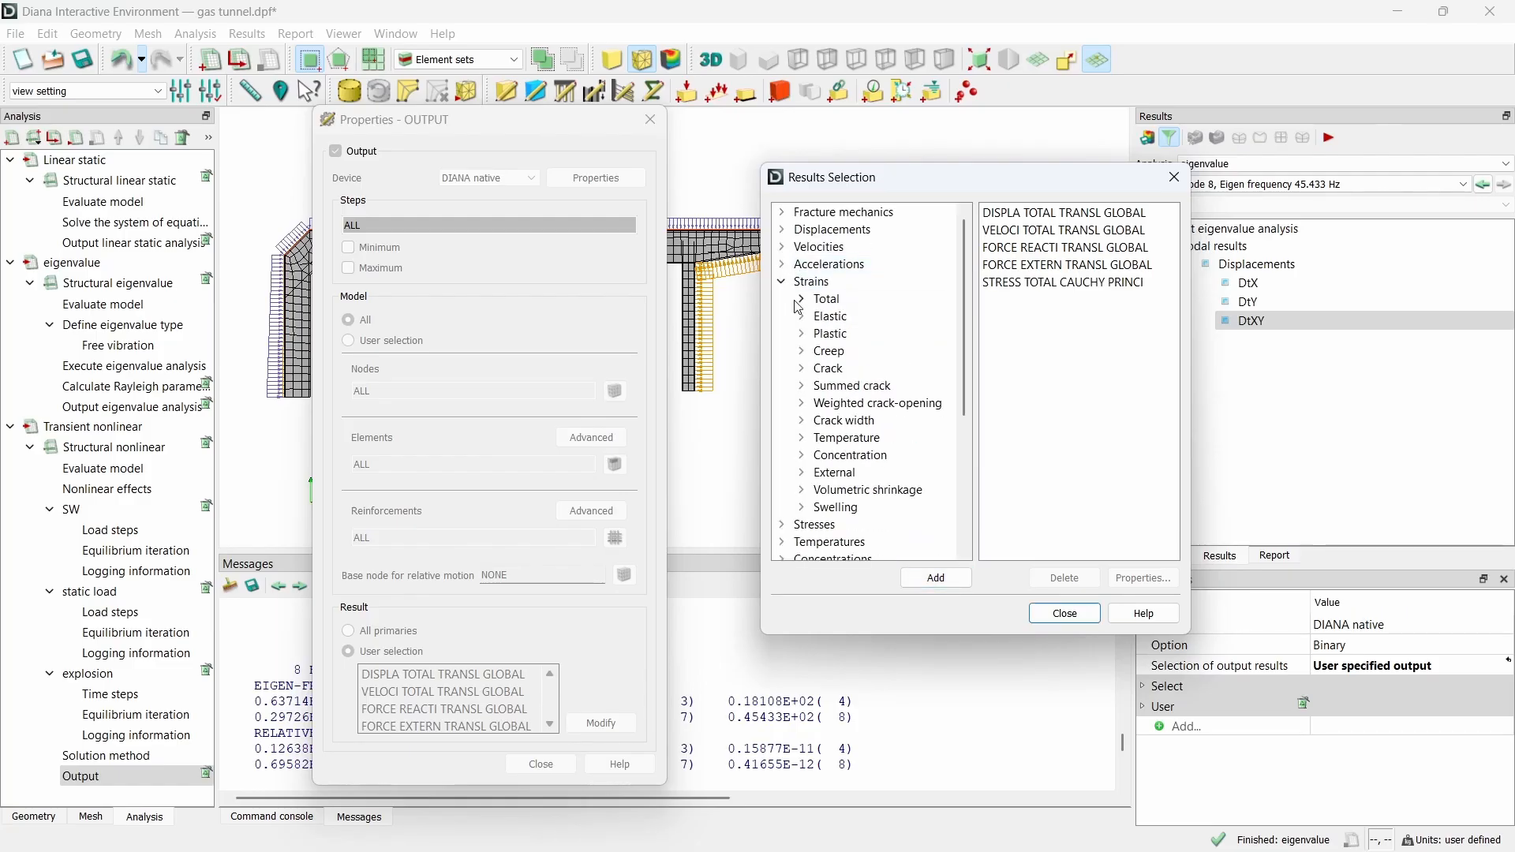
pyautogui.click(799, 300)
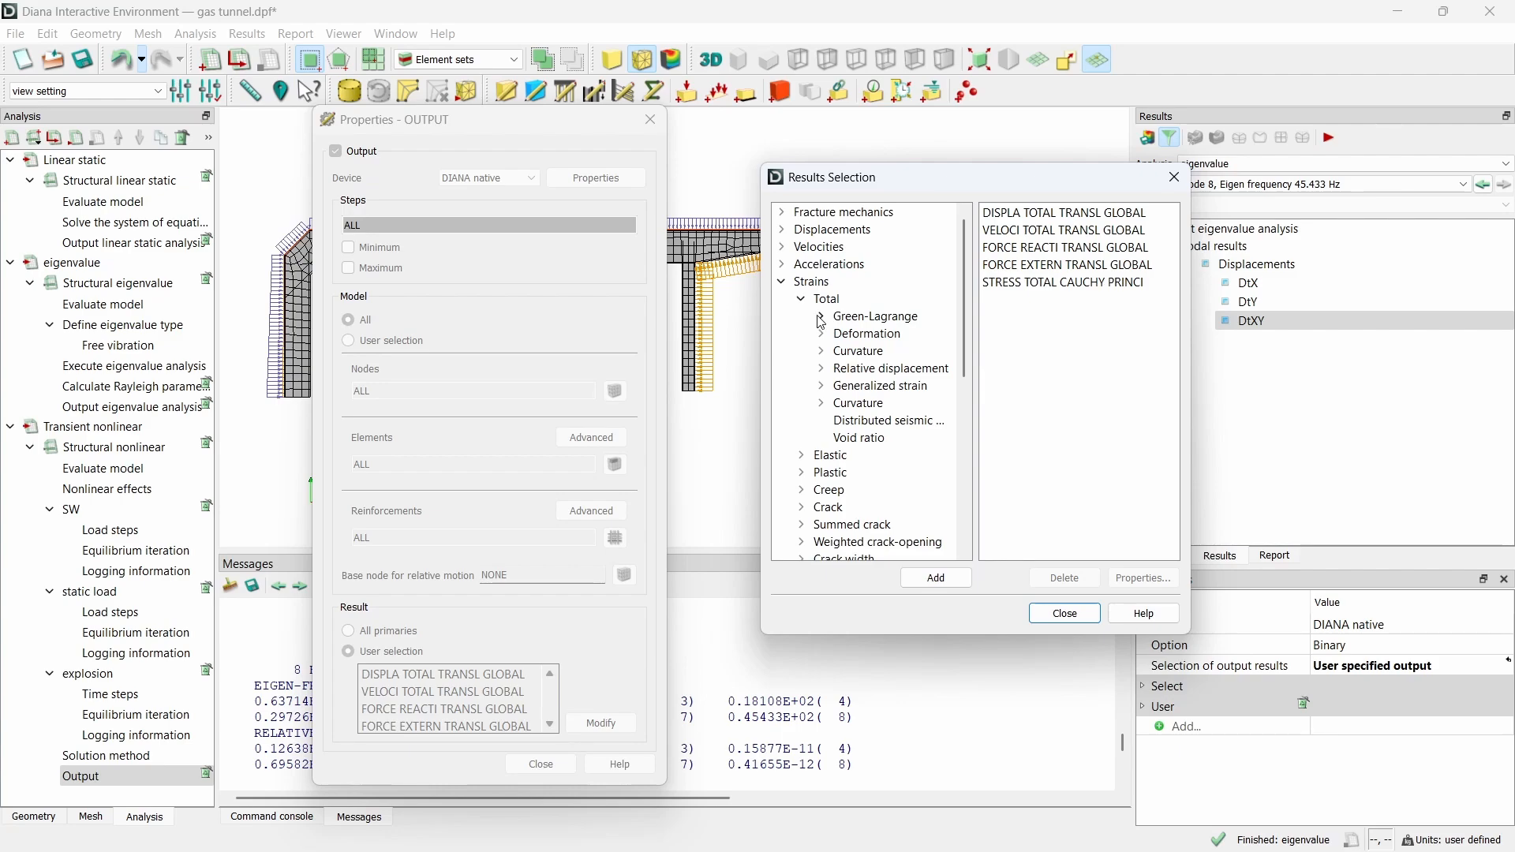
pyautogui.click(822, 319)
pyautogui.click(876, 368)
pyautogui.click(936, 578)
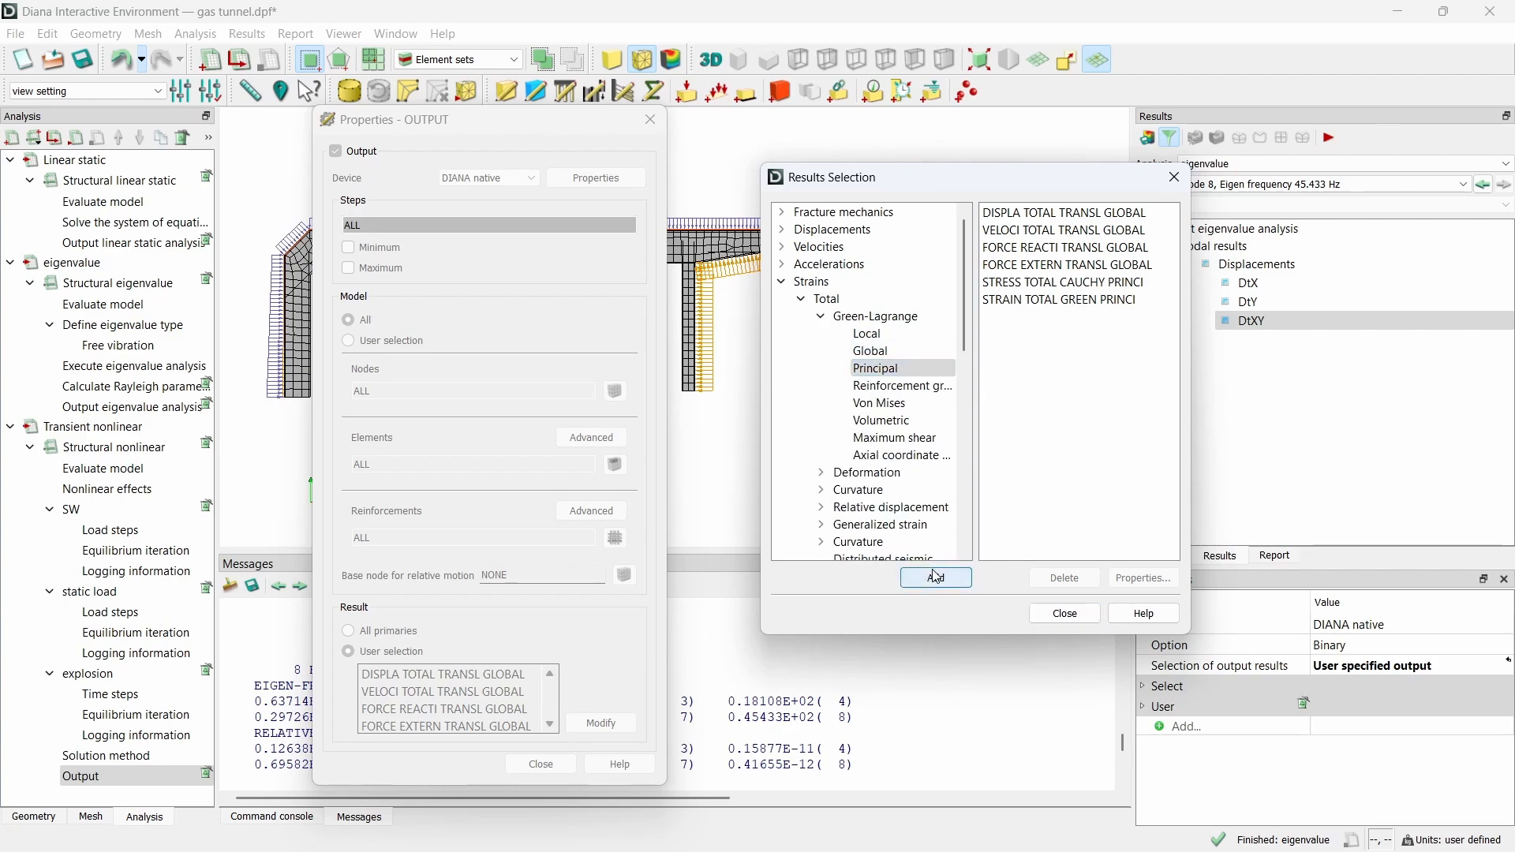
pyautogui.doubleClick(837, 317)
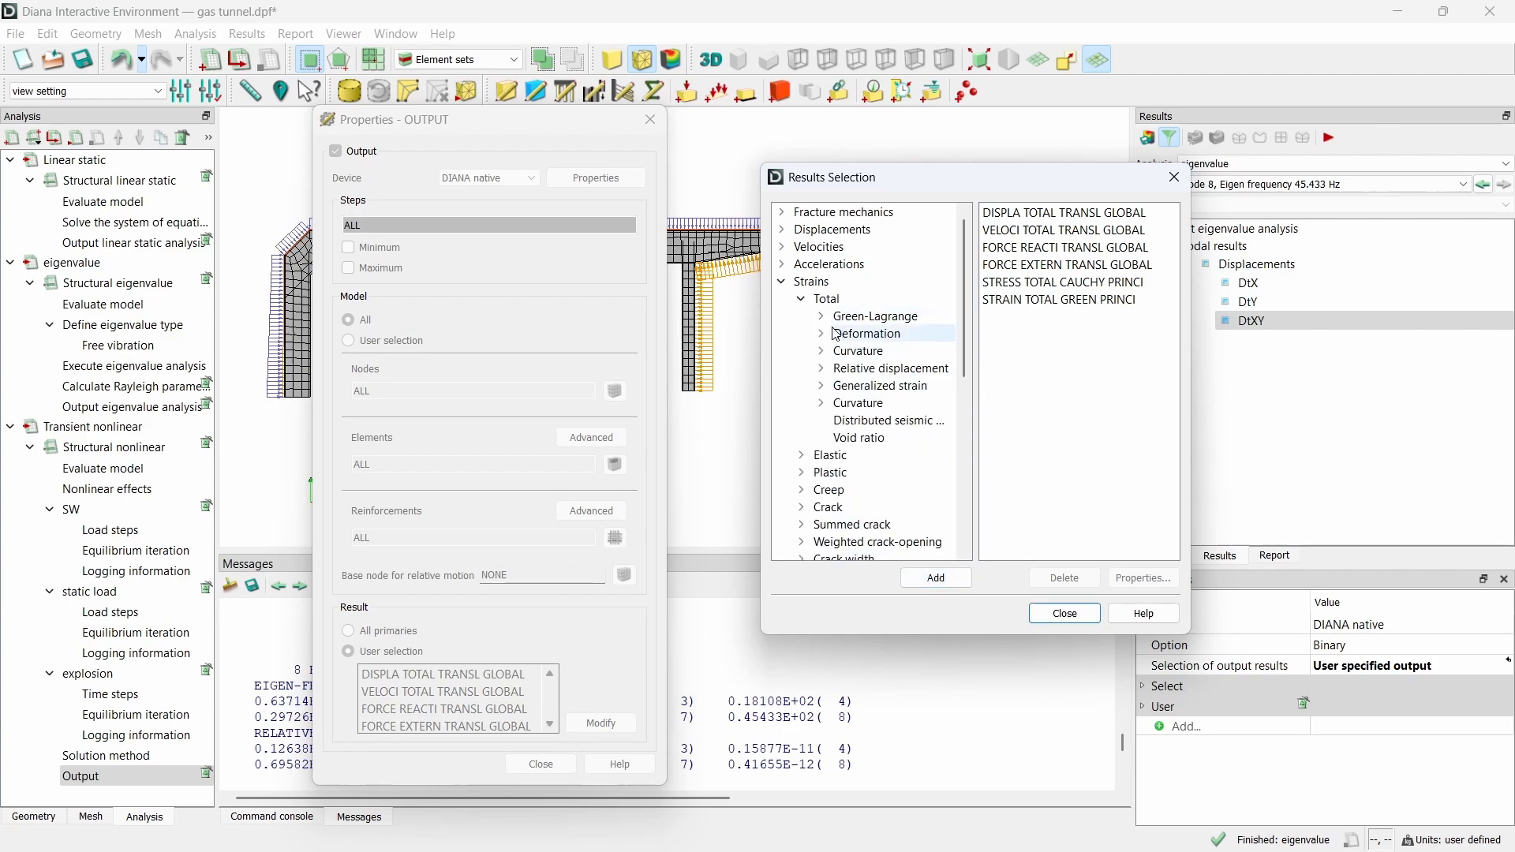
pyautogui.click(801, 300)
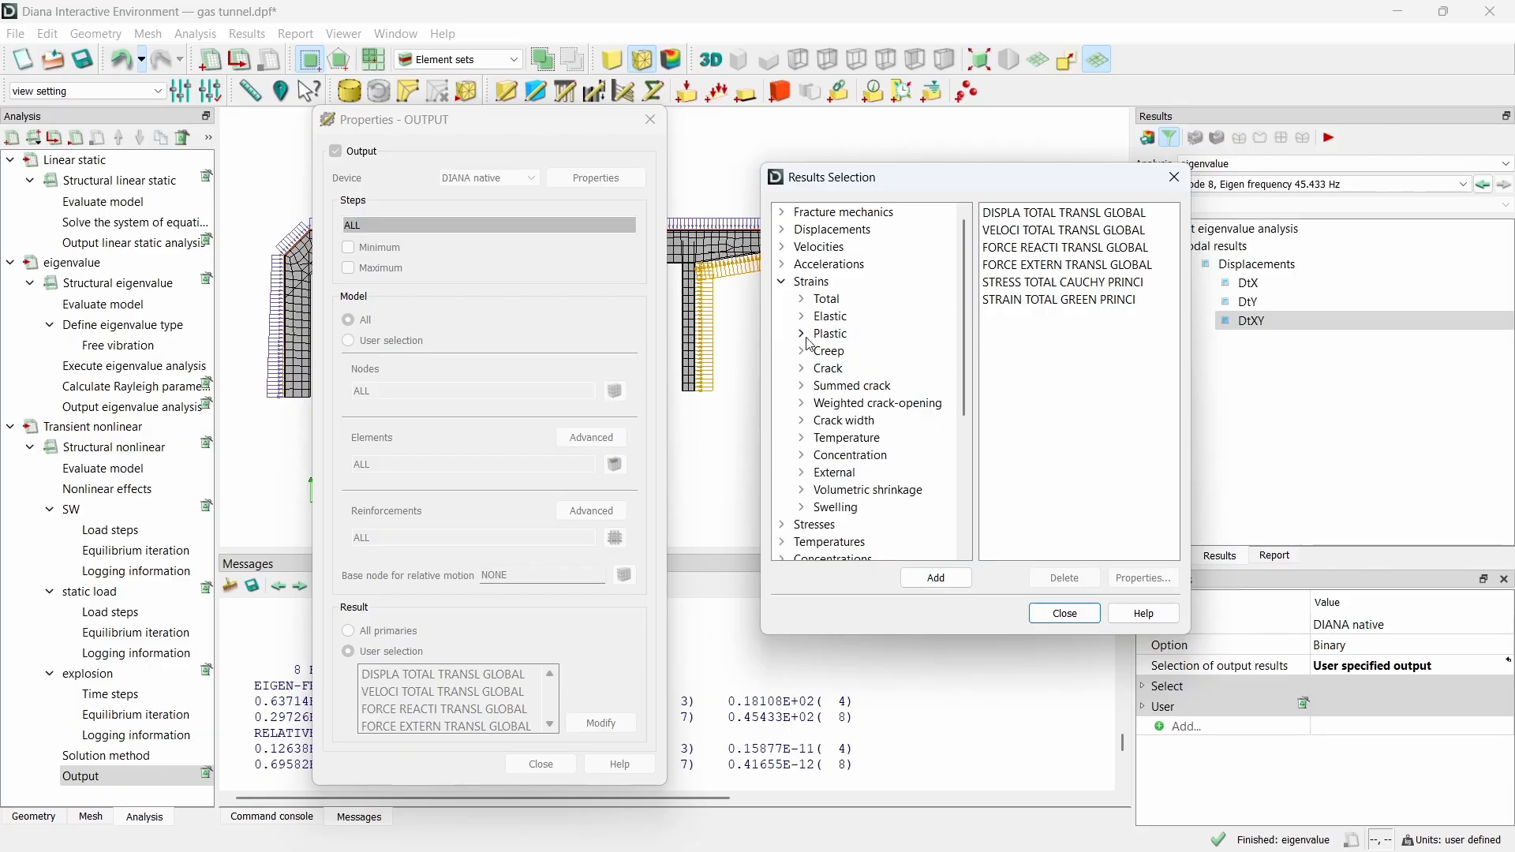
# Step: Add the local components of the plastic Green-Lagrange strains to the selected output results
pyautogui.click(803, 334)
pyautogui.click(821, 351)
pyautogui.click(881, 373)
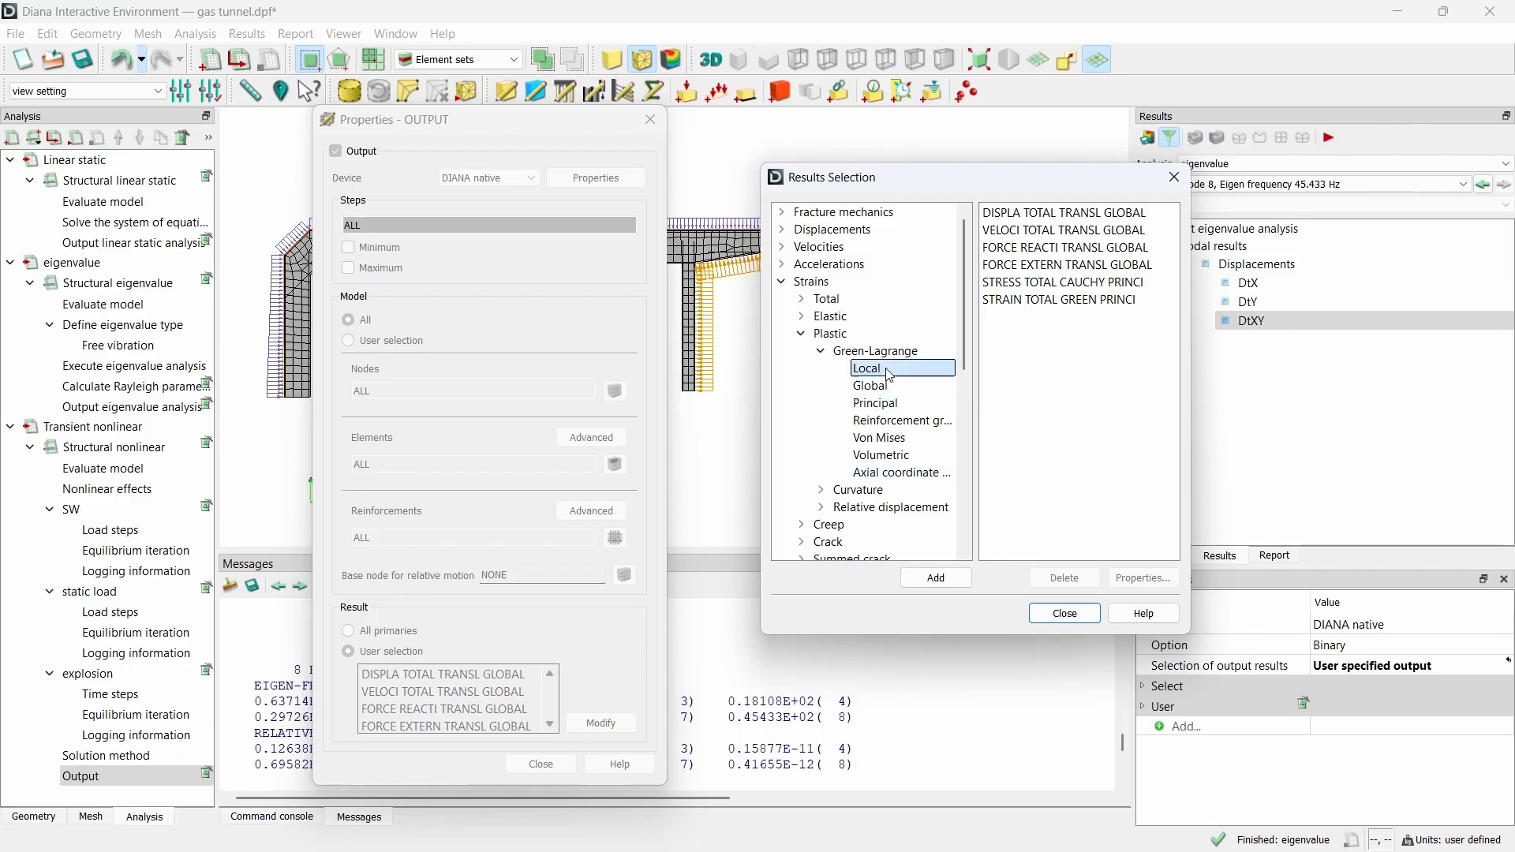
pyautogui.click(936, 578)
pyautogui.click(805, 335)
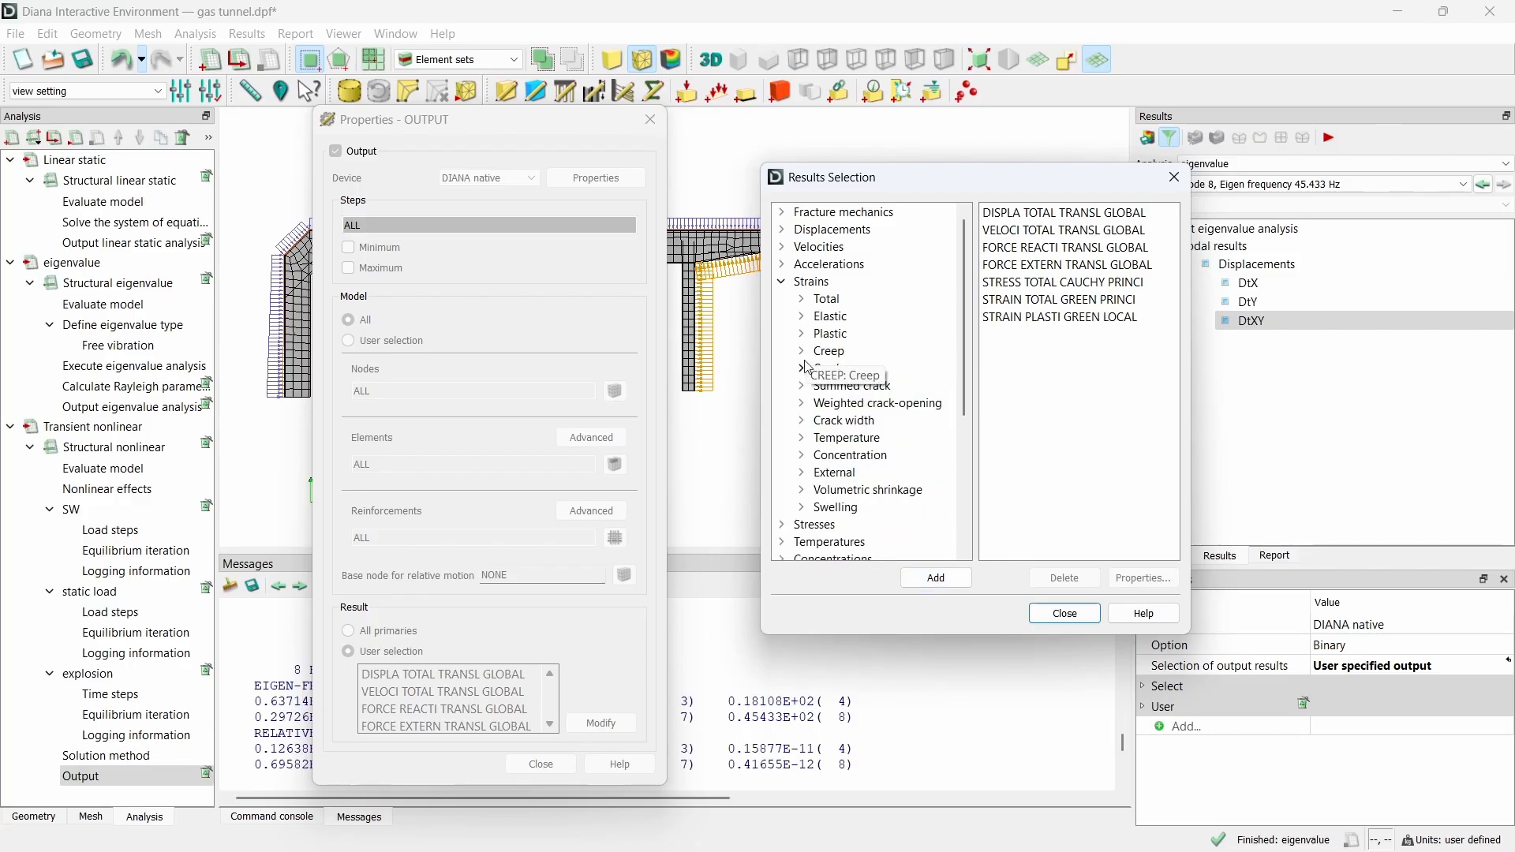
# Step: Add the Green-Lagrange crack strains to the selected output results
pyautogui.click(803, 369)
pyautogui.click(825, 387)
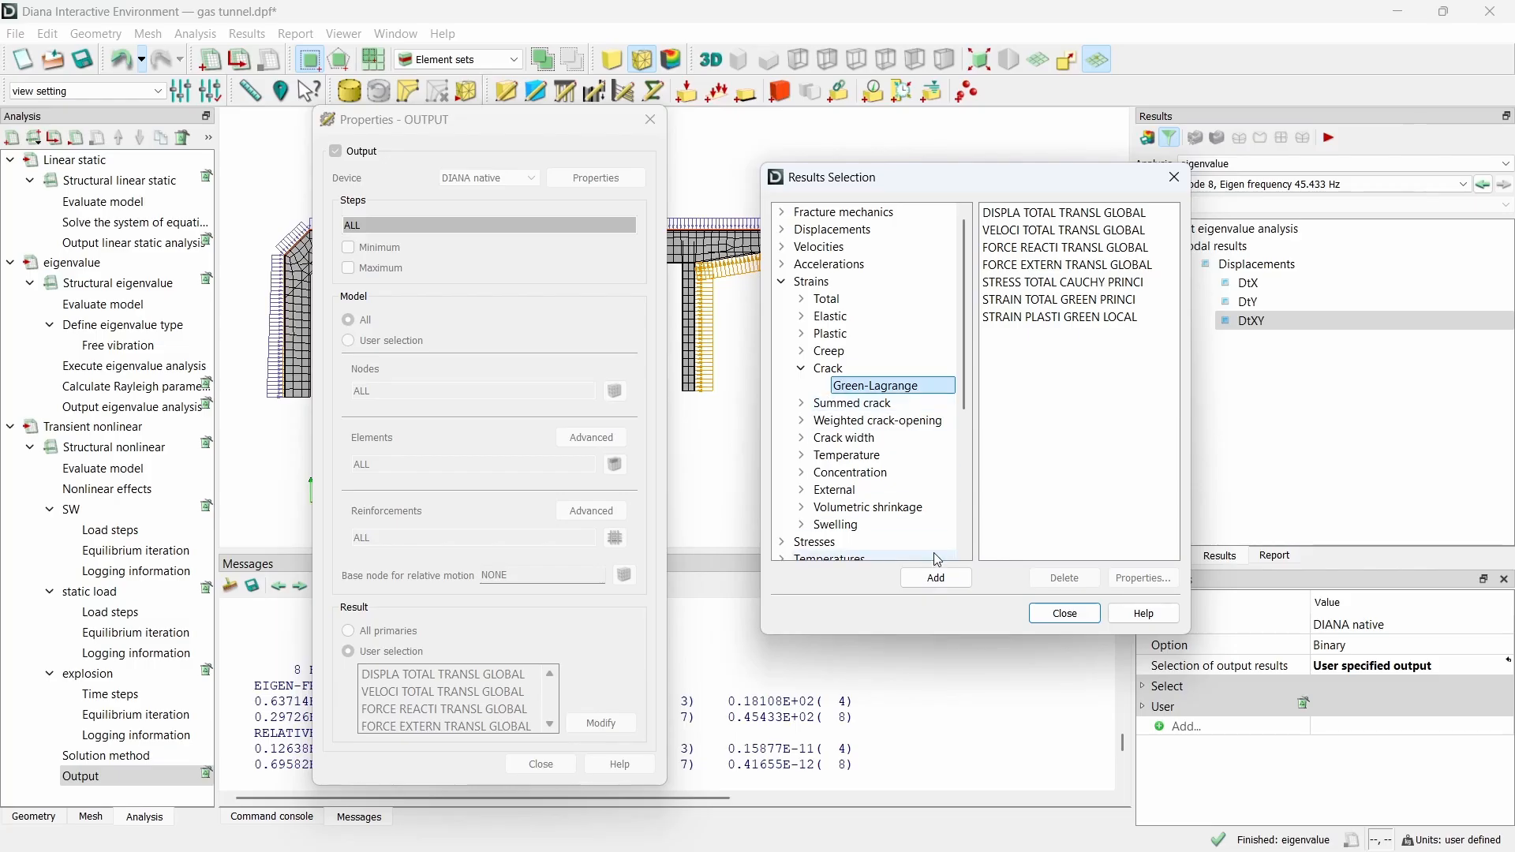
pyautogui.click(936, 578)
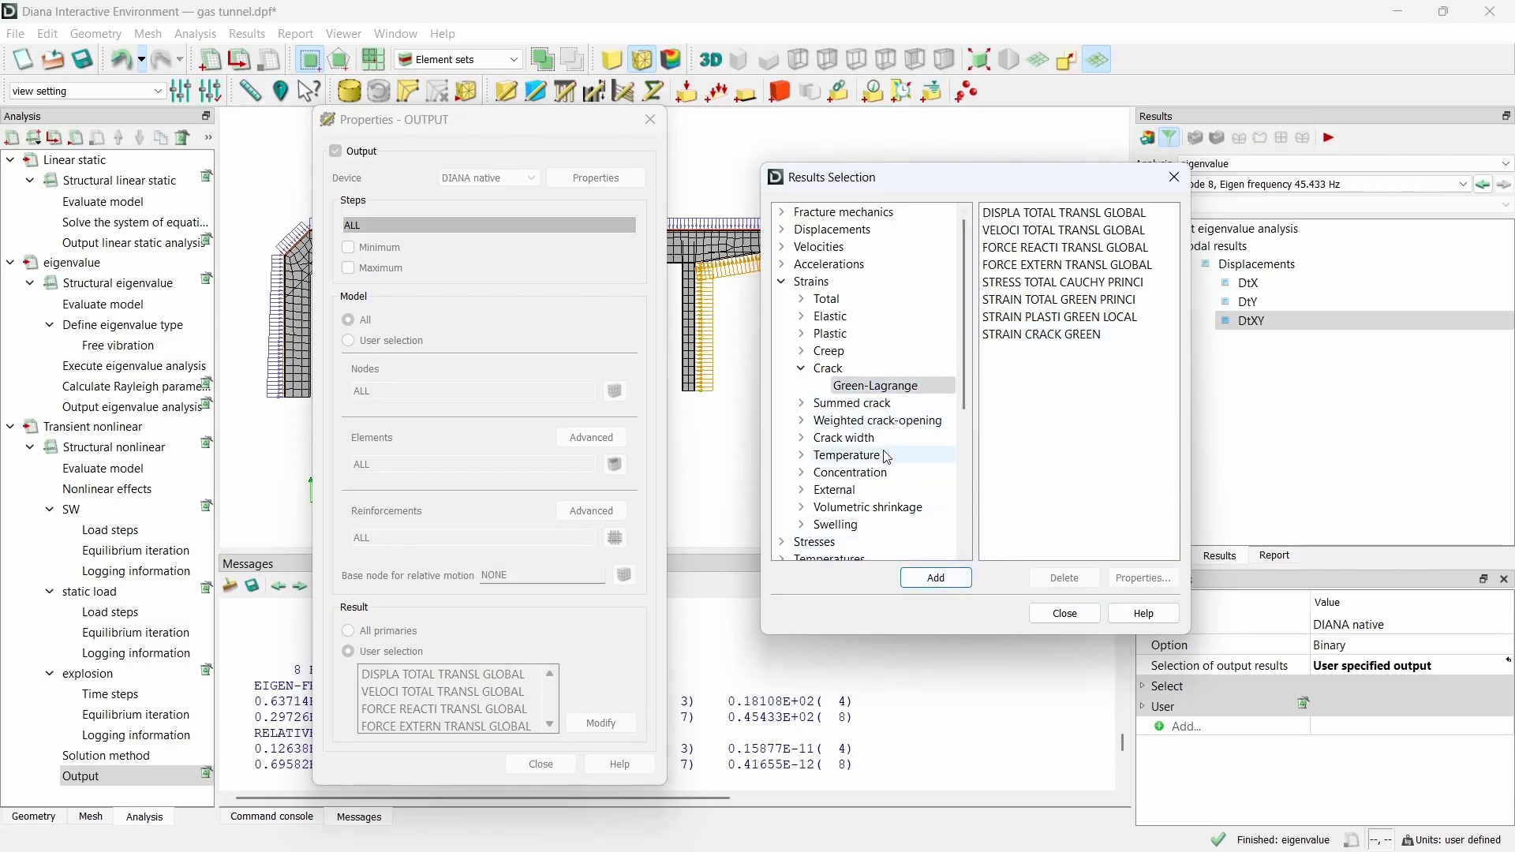
# Step: Add the principal Green-Lagrange crack widths to the selected output results
pyautogui.click(802, 438)
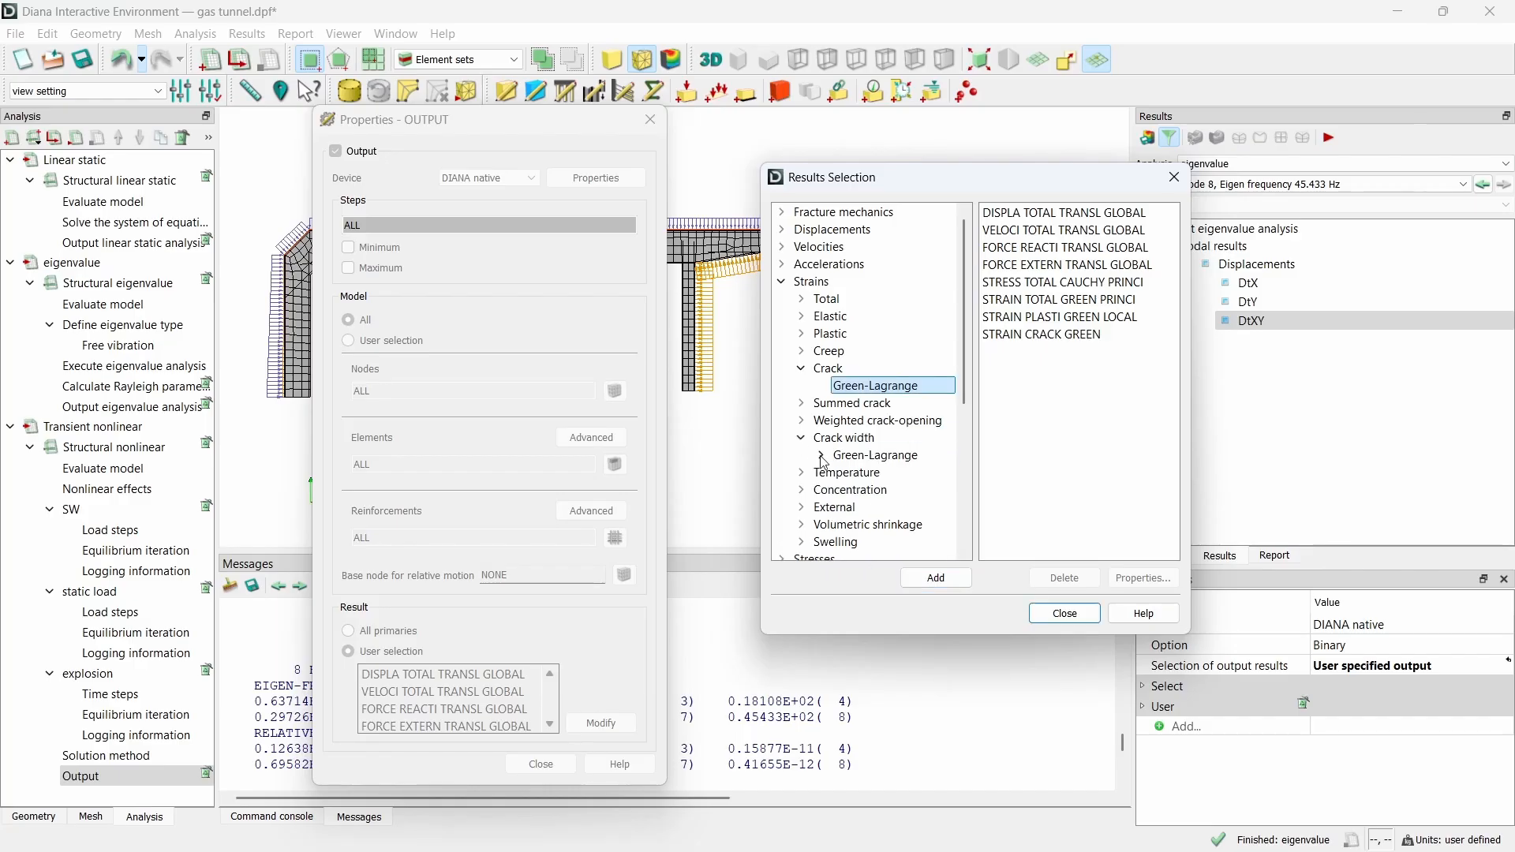
pyautogui.click(820, 455)
pyautogui.click(870, 490)
pyautogui.click(881, 508)
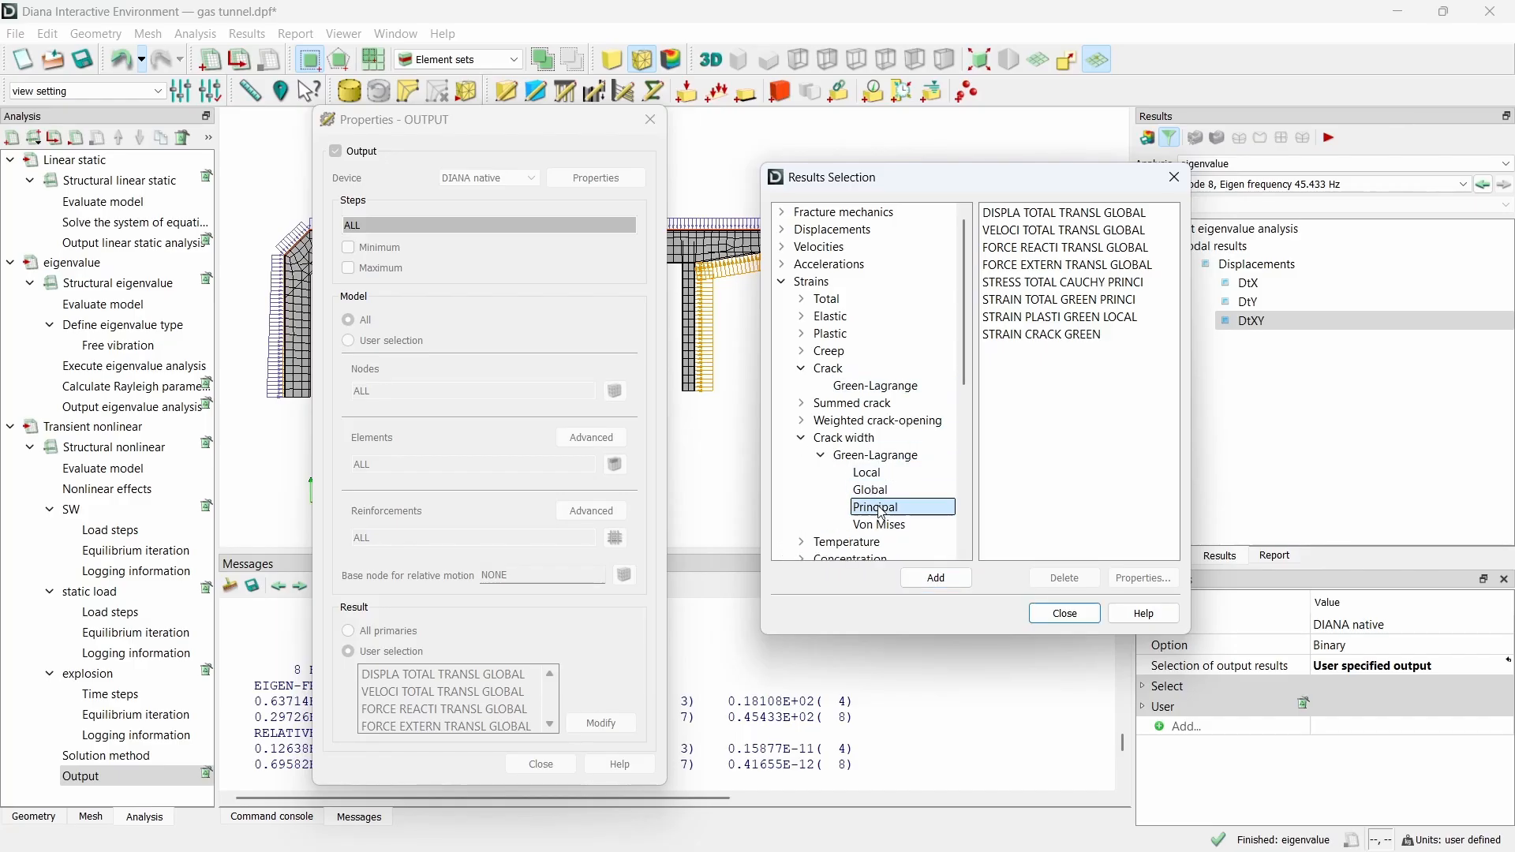
pyautogui.click(936, 577)
# Step: Set the output location of the principal crack widths to integration points
pyautogui.click(1097, 355)
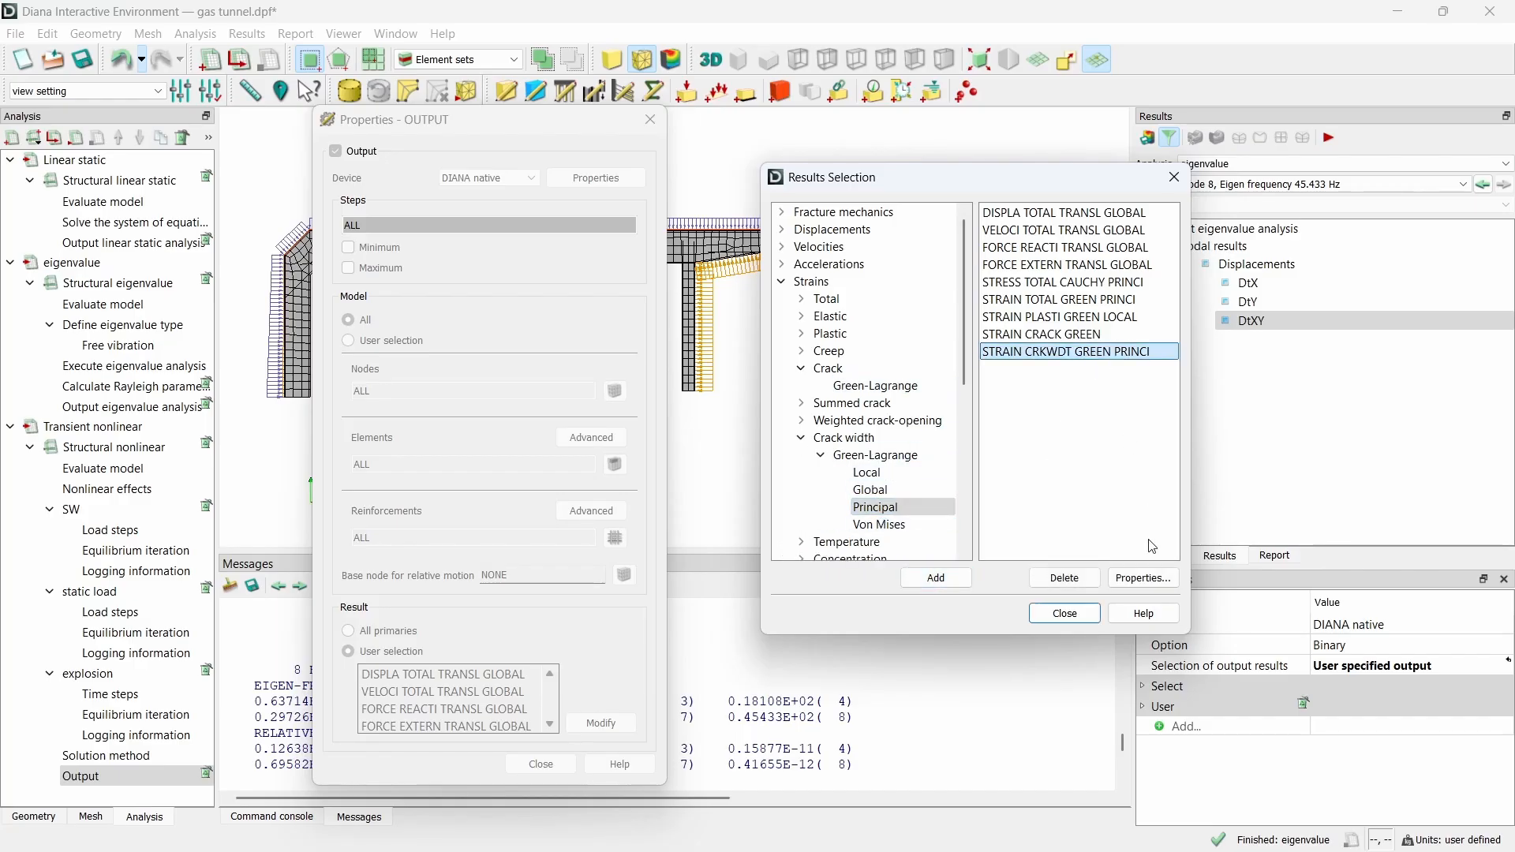
pyautogui.click(1150, 579)
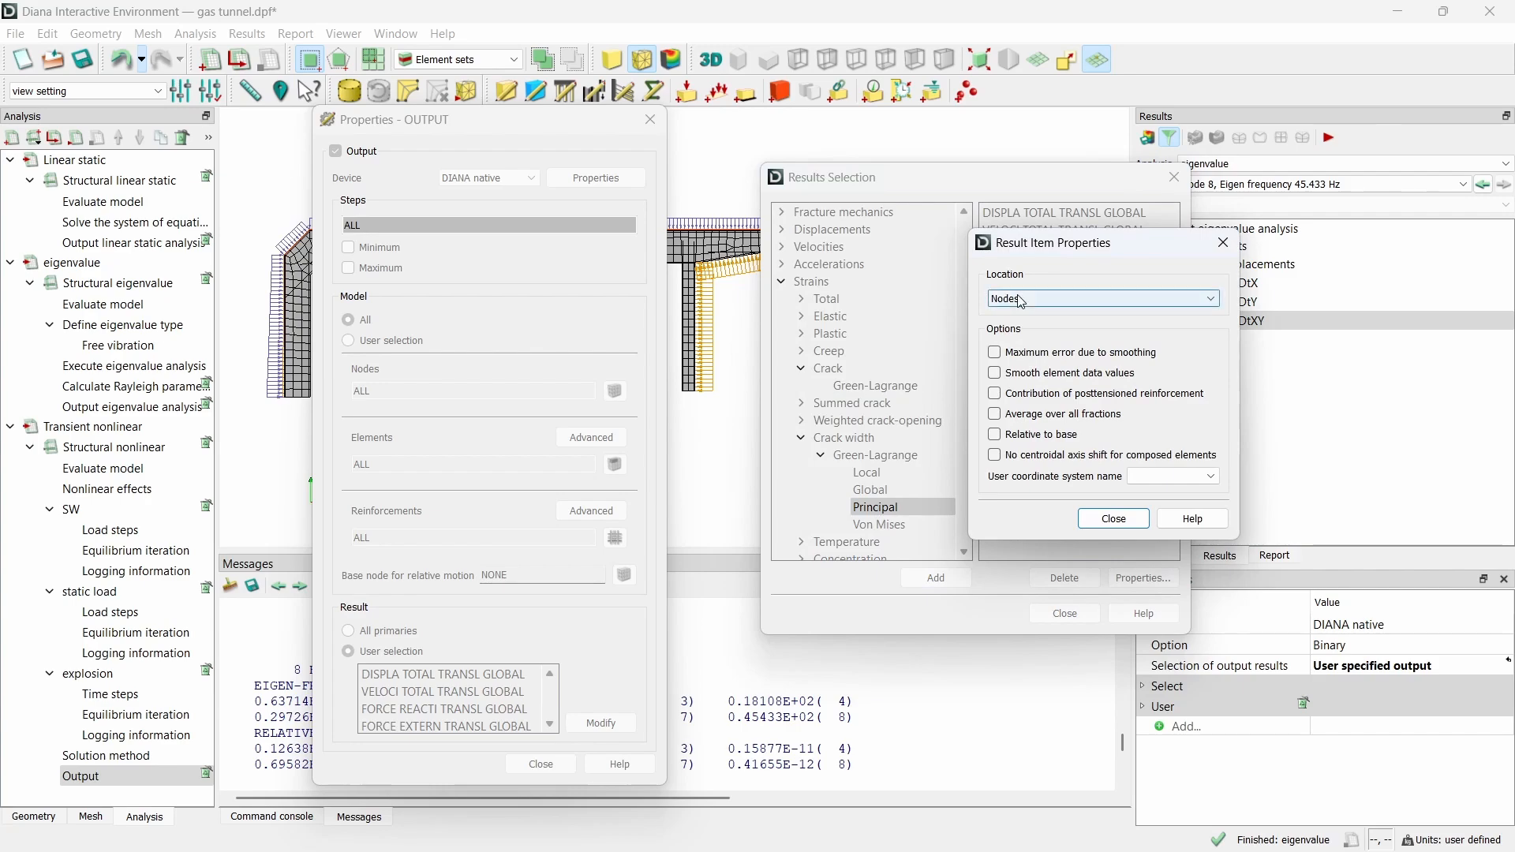
pyautogui.click(1026, 298)
pyautogui.click(1050, 313)
pyautogui.click(1114, 518)
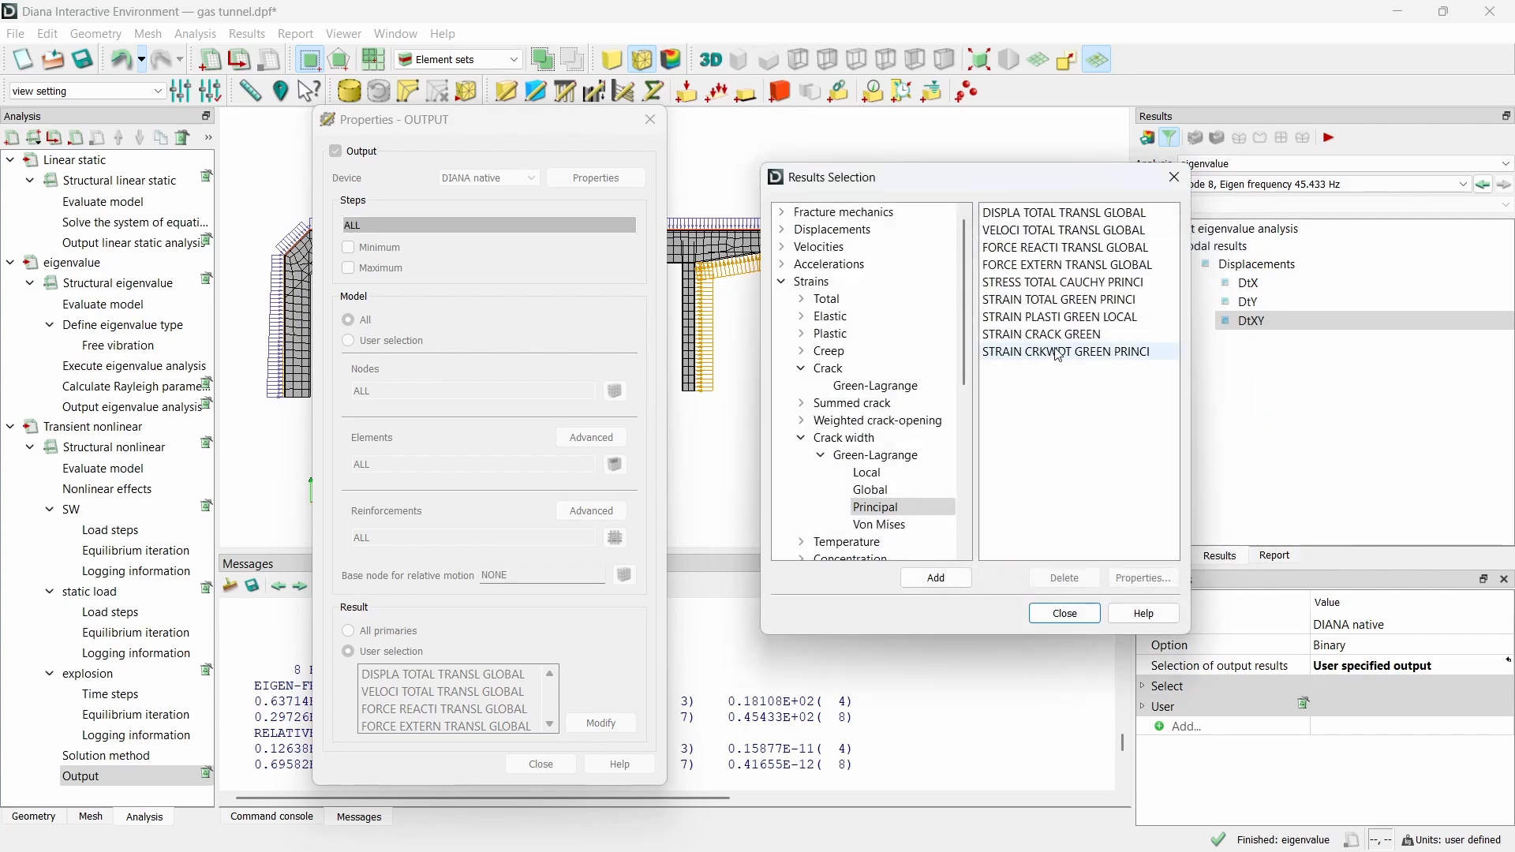
# Step: Make sure the Green-Lagrange crack strains use integration points as location, and close the result selection and output settings
pyautogui.click(1121, 334)
pyautogui.click(1146, 577)
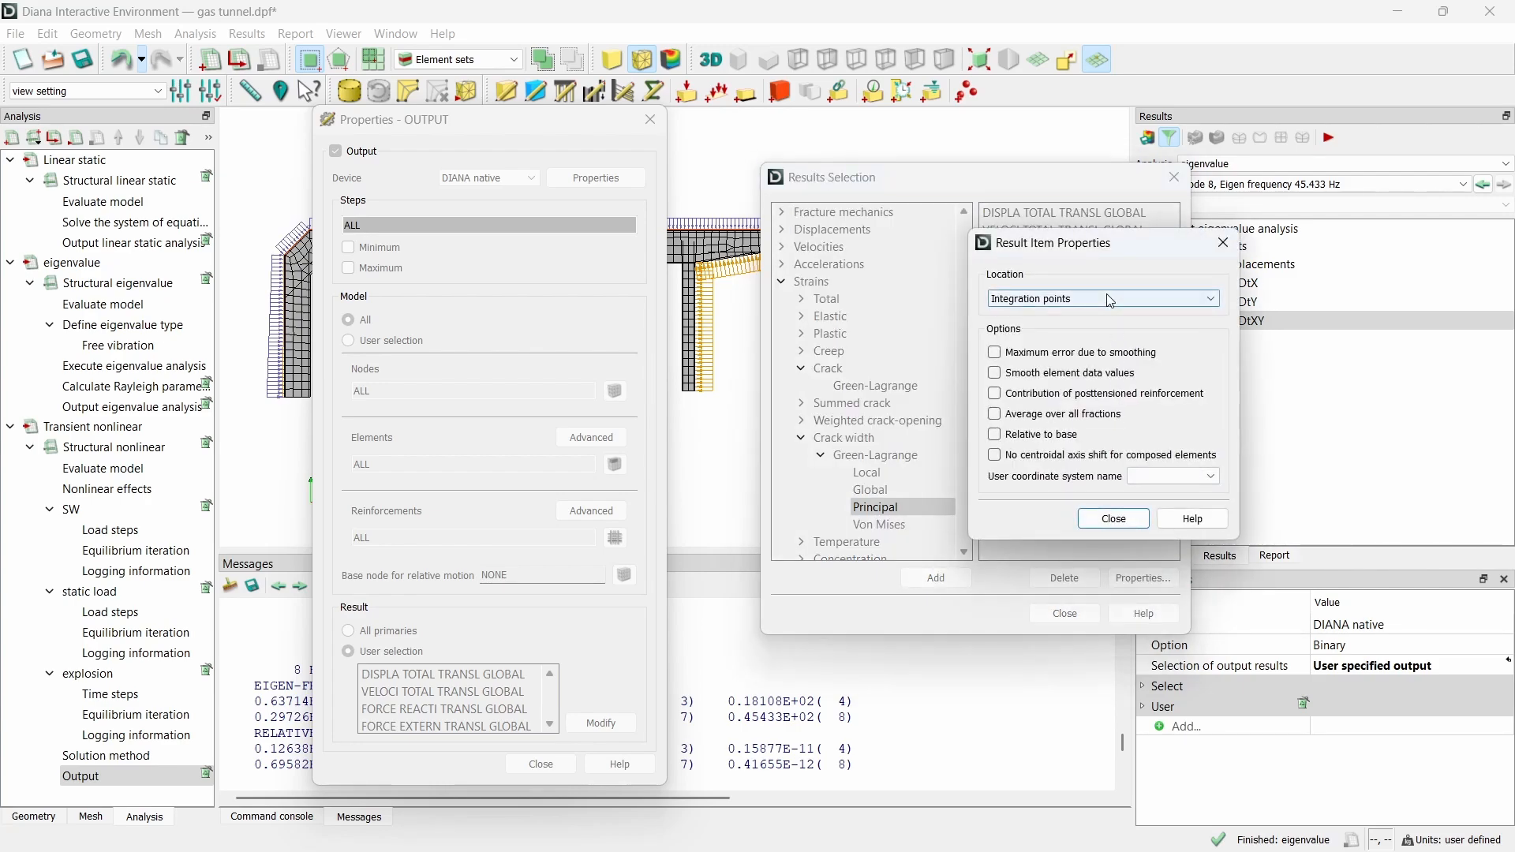
pyautogui.click(1113, 519)
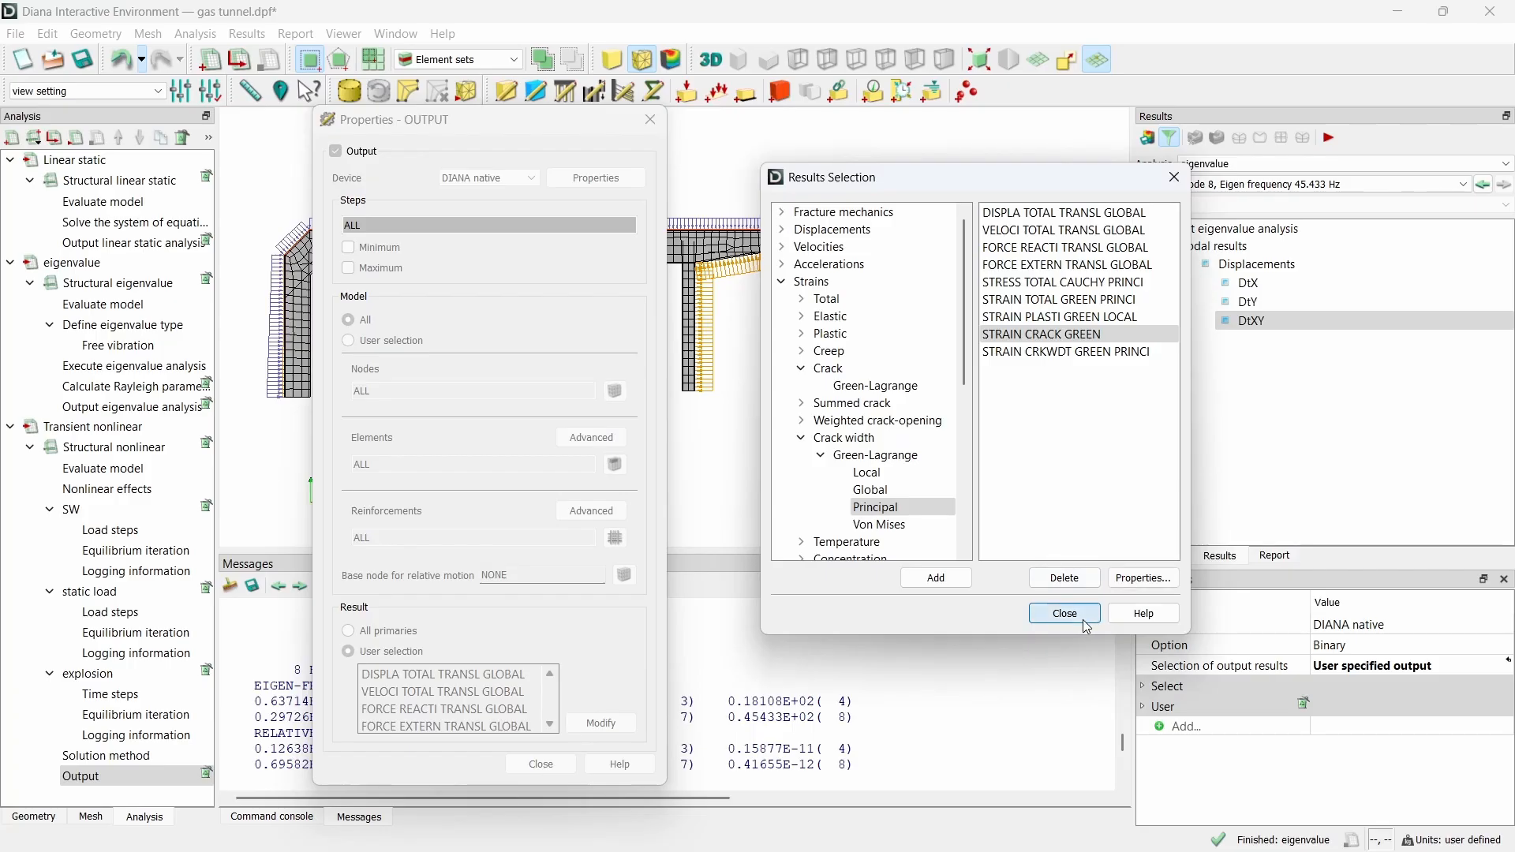
pyautogui.click(1065, 615)
pyautogui.click(536, 764)
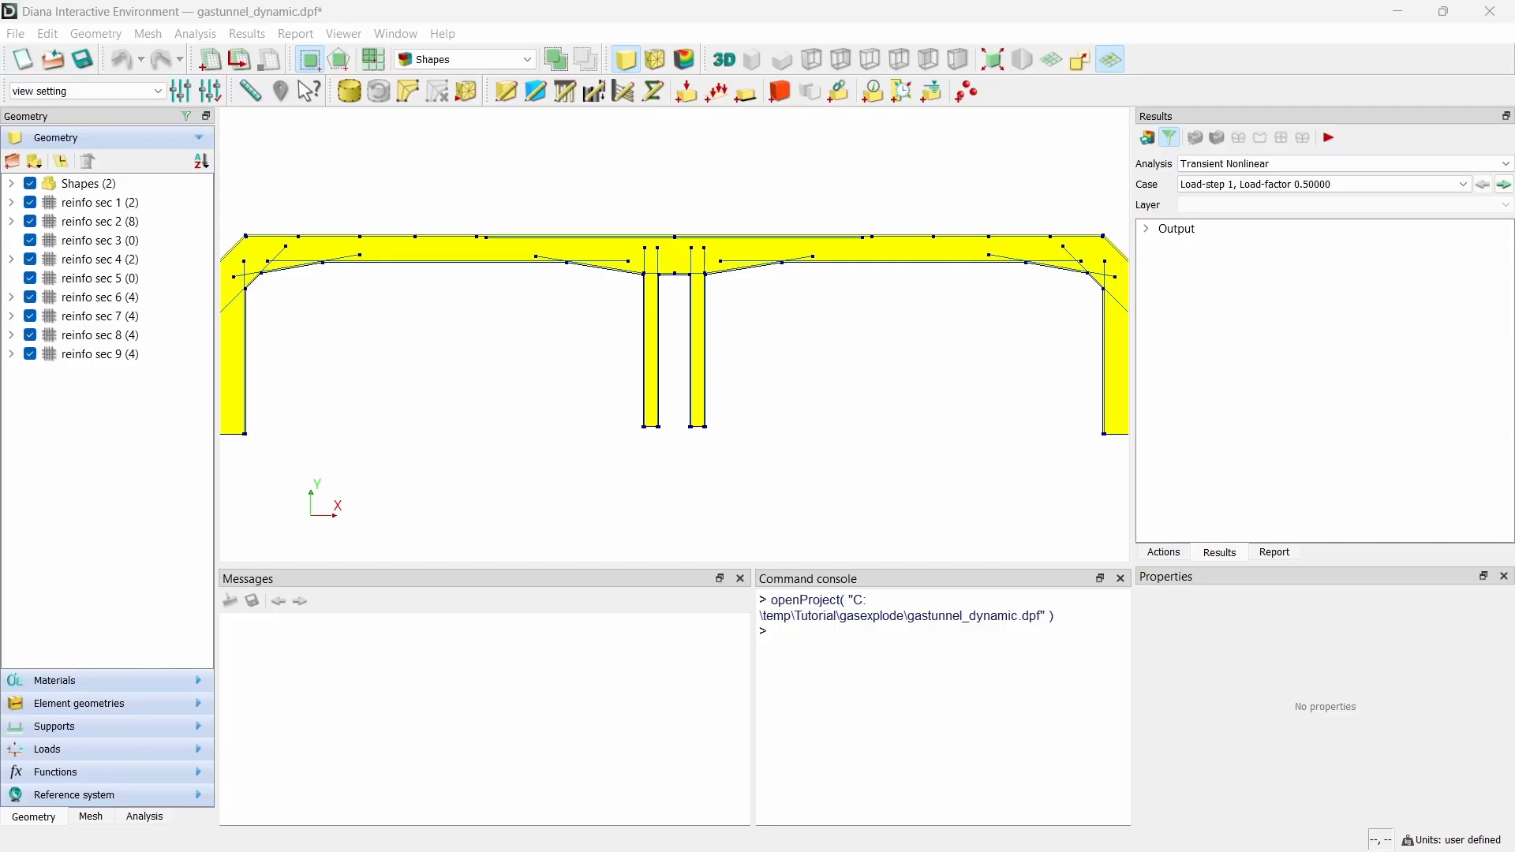
# Step: Display the nodal displacements TDtXY of the Transient Nonlinear analysis for Load-step 4, Load-factor 1.0000
pyautogui.click(1146, 229)
pyautogui.click(1167, 246)
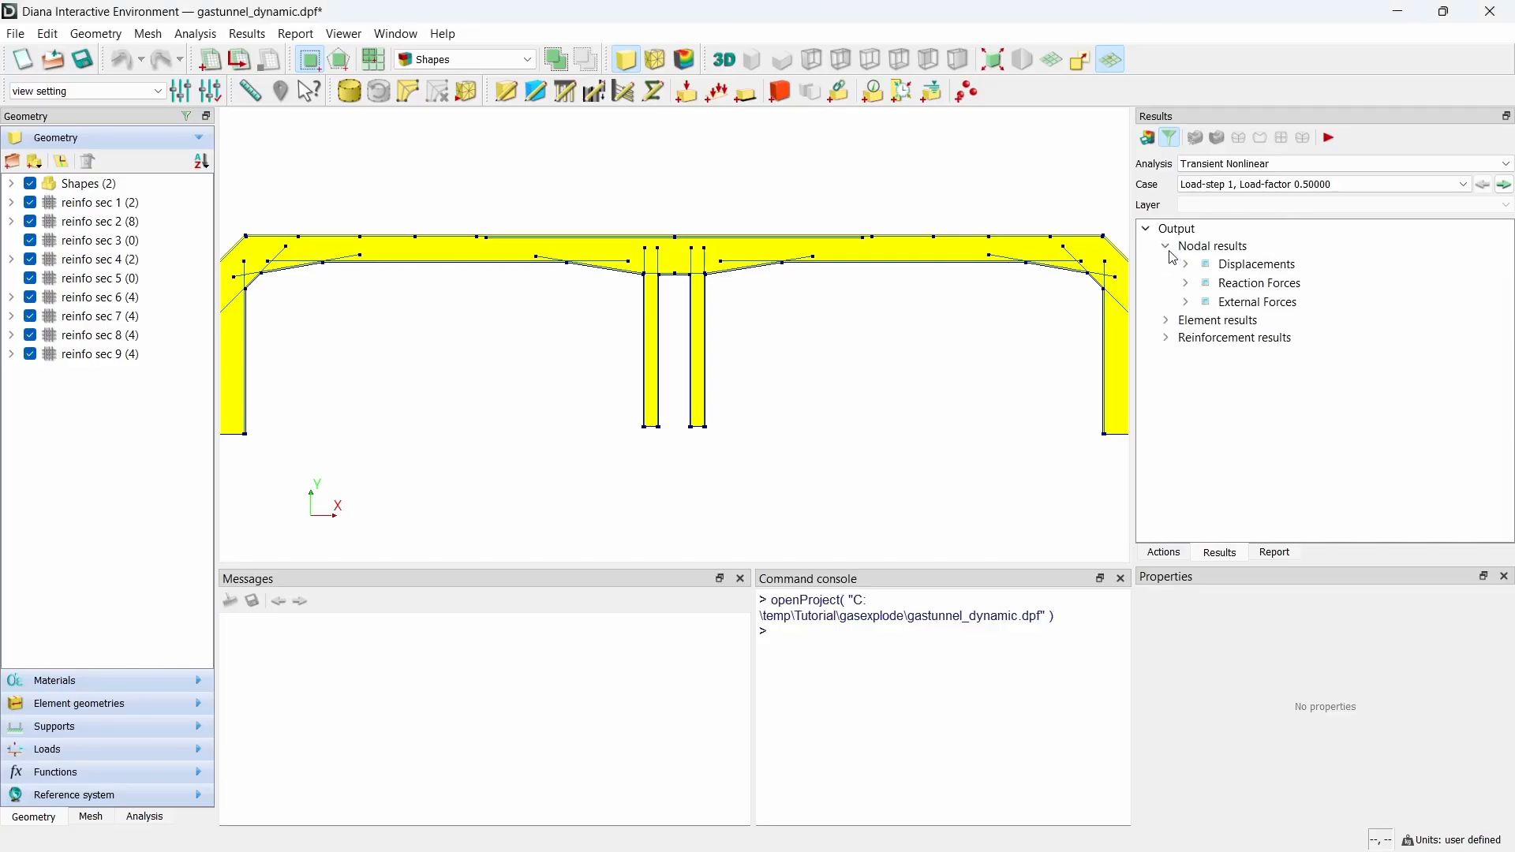
pyautogui.click(1186, 265)
pyautogui.click(1255, 320)
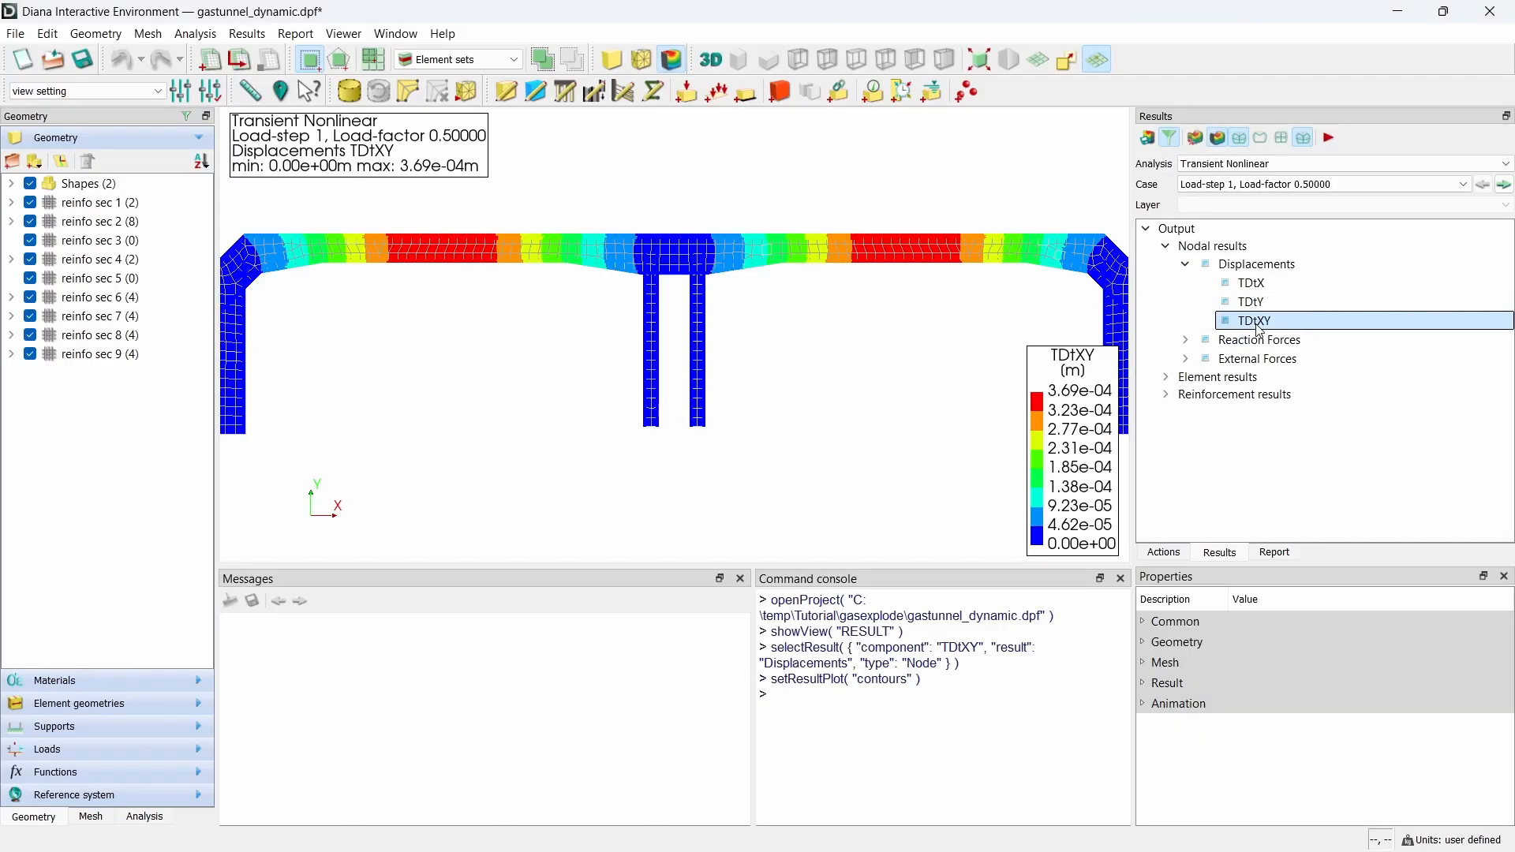
pyautogui.click(1294, 185)
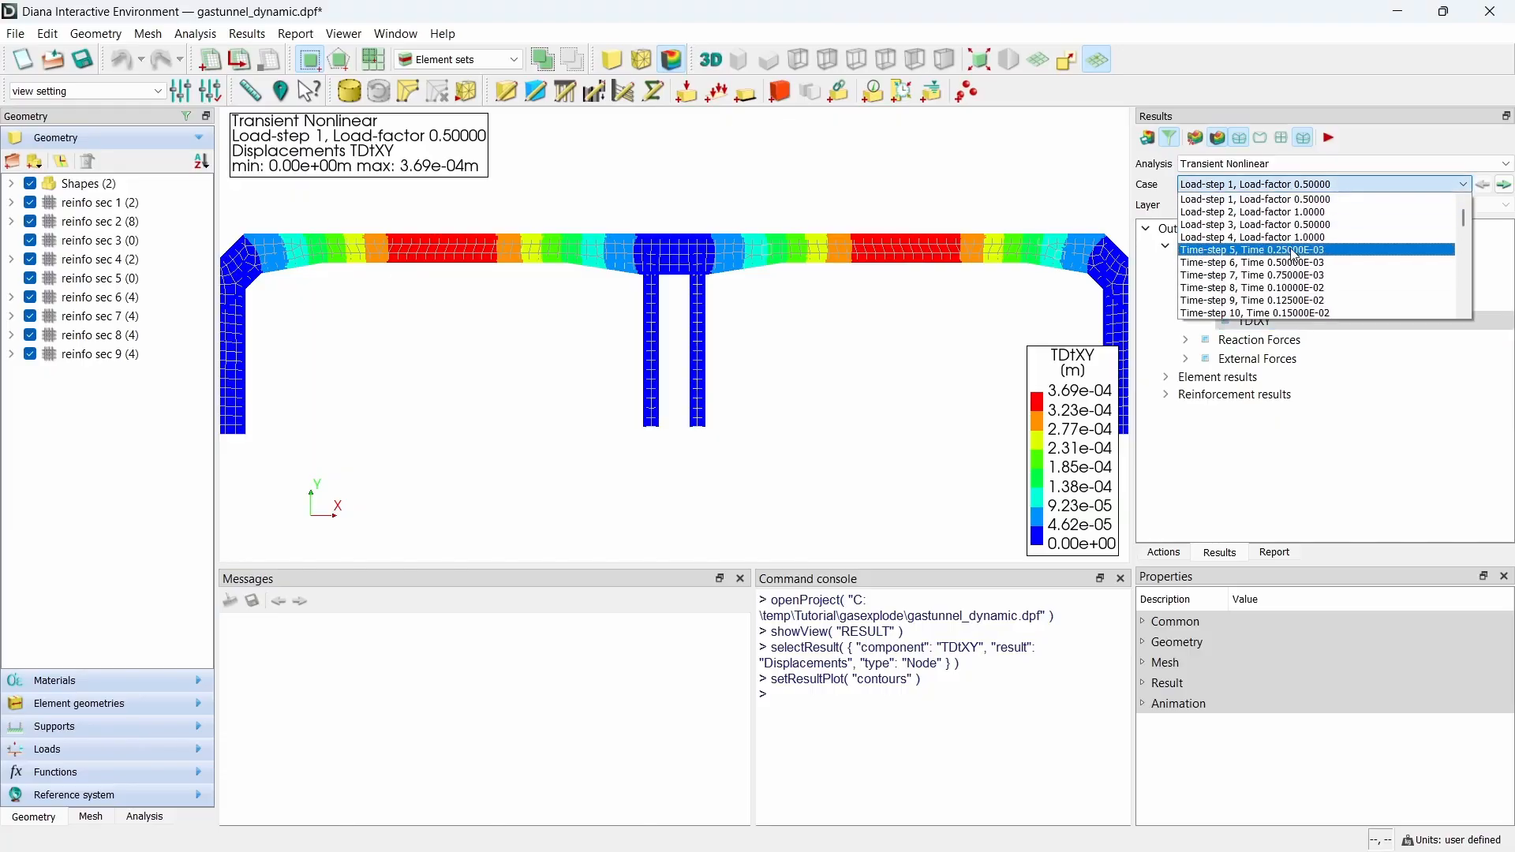
pyautogui.click(1302, 237)
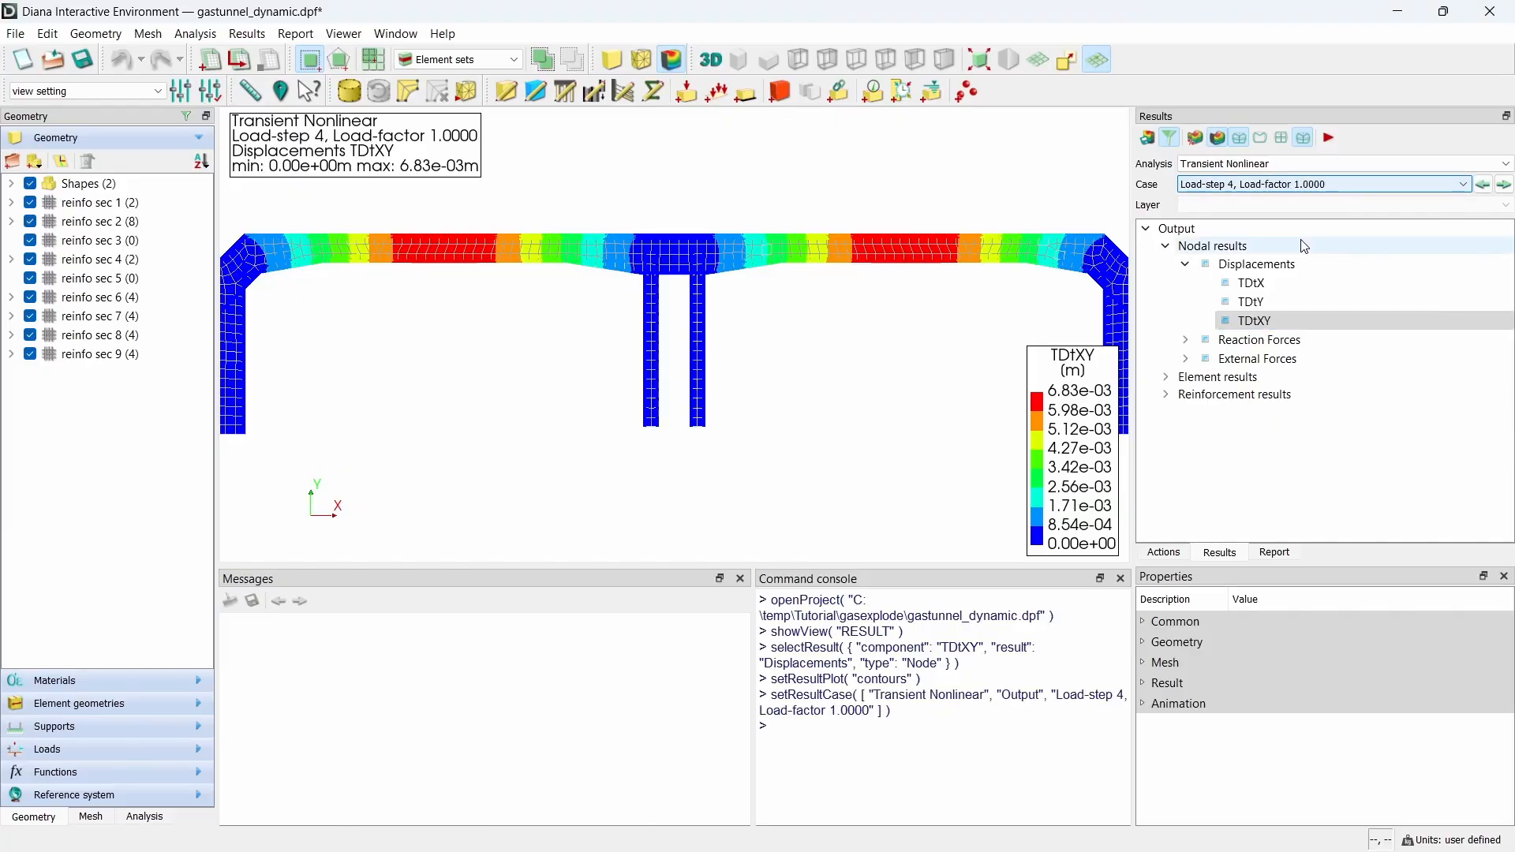
# Step: Try the normalized deformation display on the displacement plot and switch to absolute deformation
pyautogui.click(1200, 137)
pyautogui.click(1201, 138)
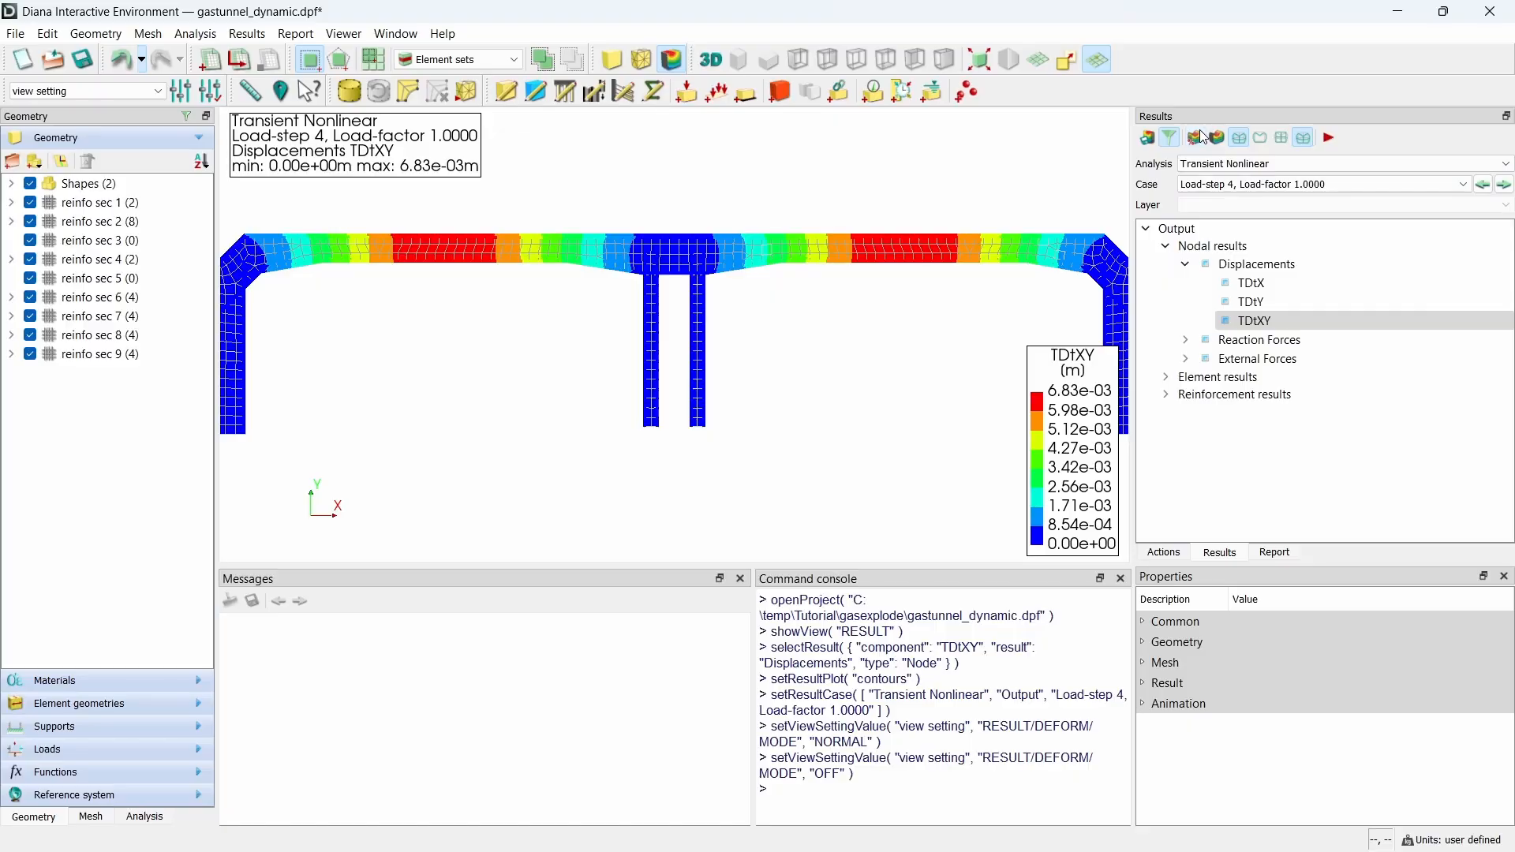
pyautogui.click(1217, 139)
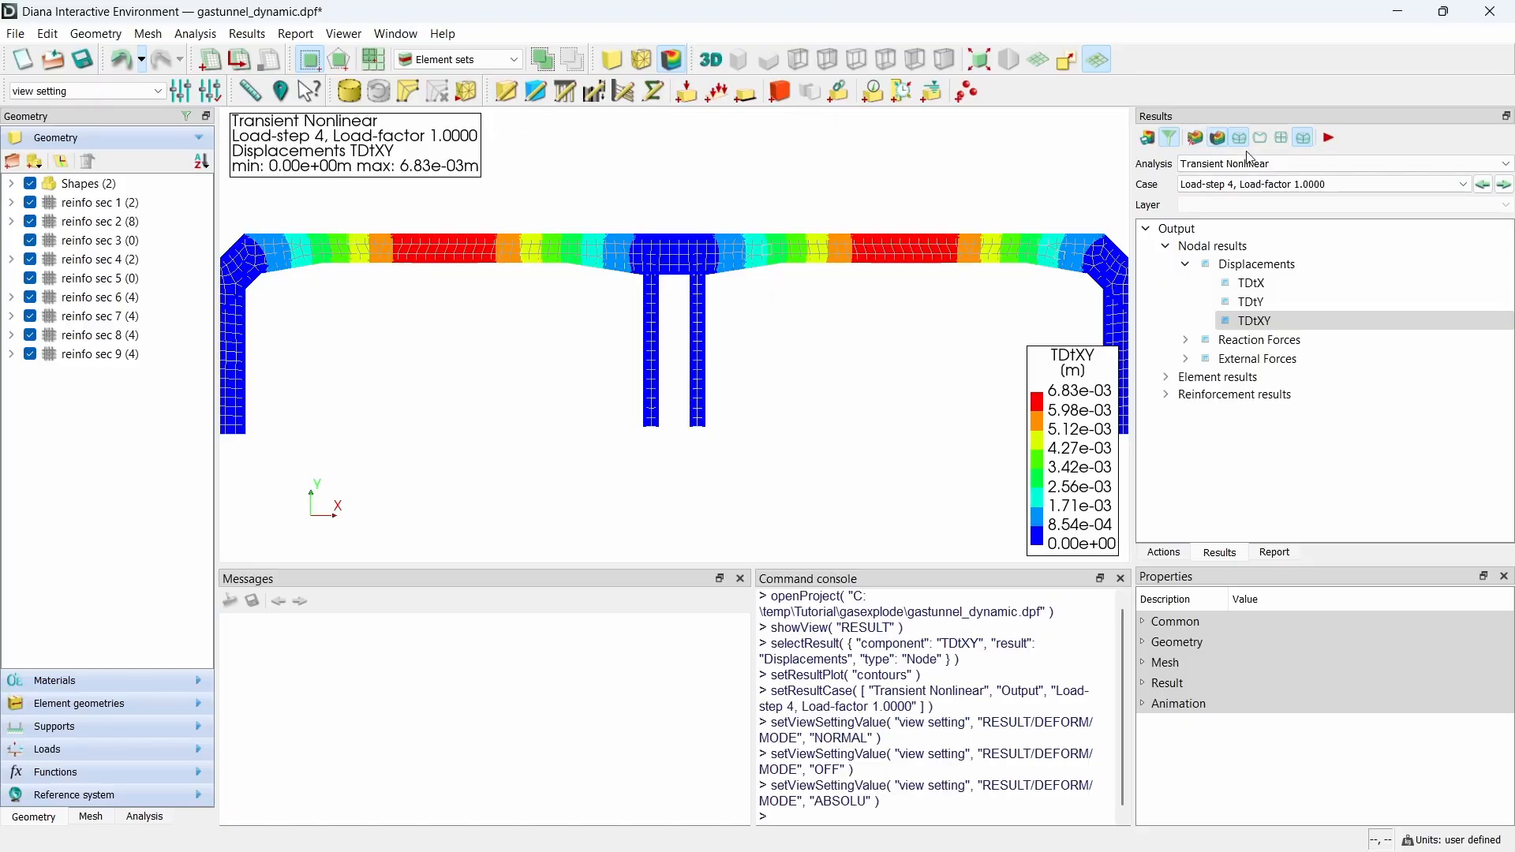
# Step: Display the element crack strains Eknn and the crack widths Ecw1 for load step 4
pyautogui.click(1166, 379)
pyautogui.click(1186, 415)
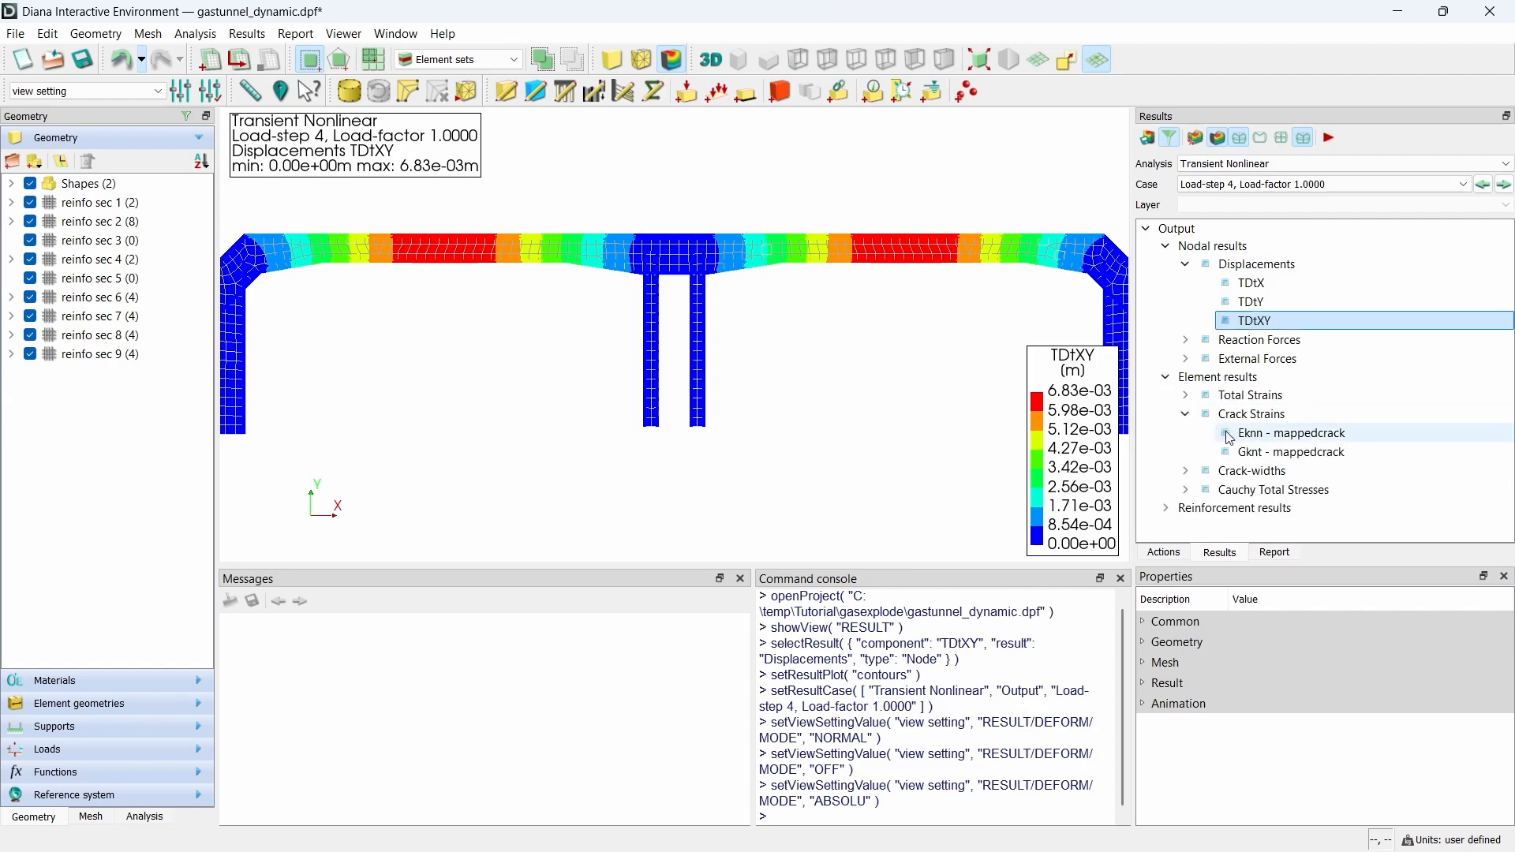
pyautogui.click(1256, 435)
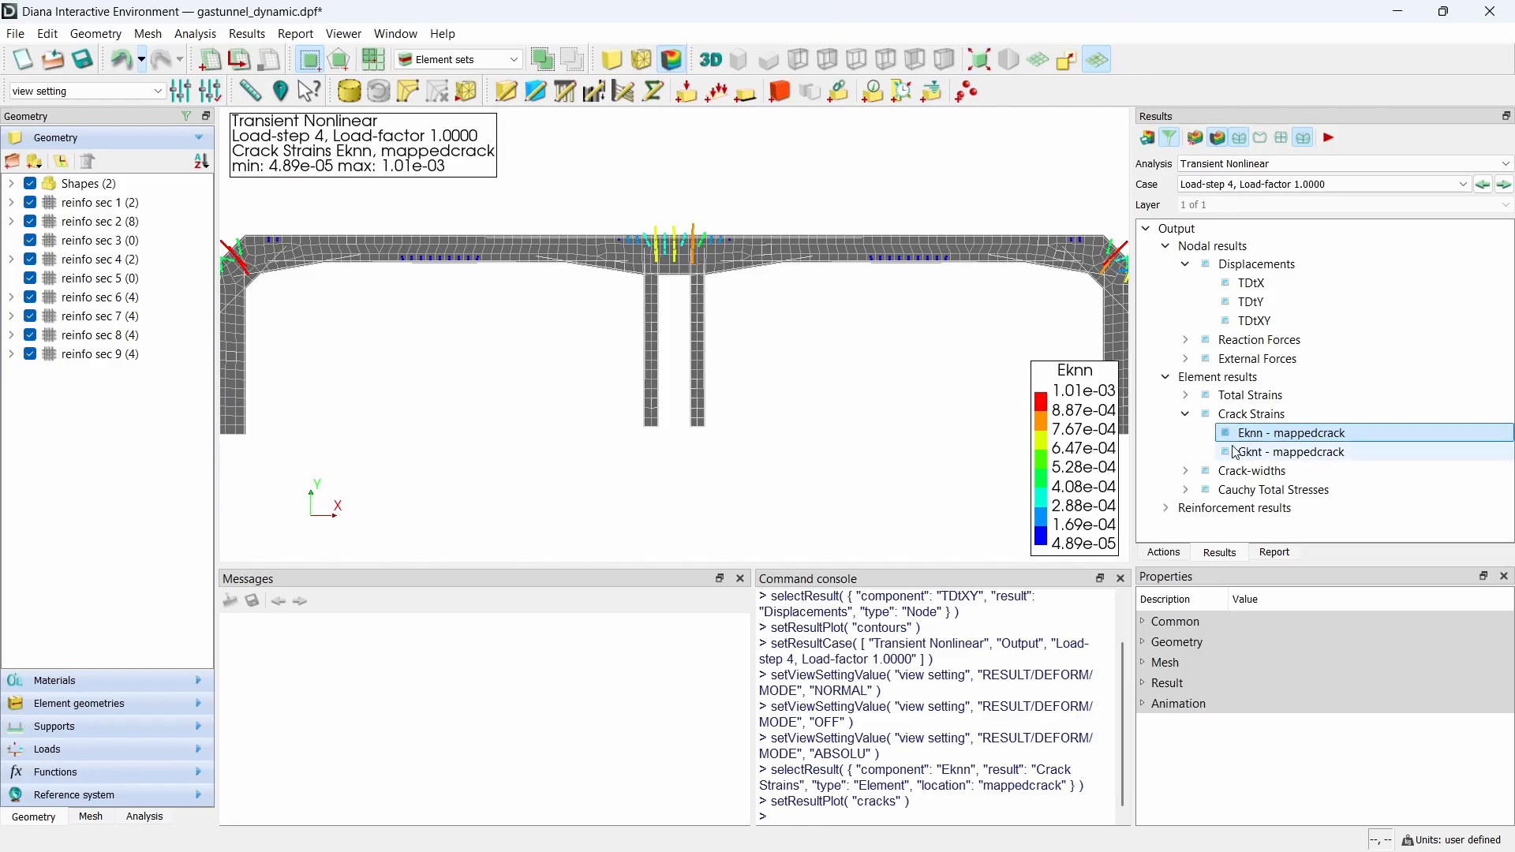
pyautogui.click(1187, 471)
pyautogui.click(1254, 491)
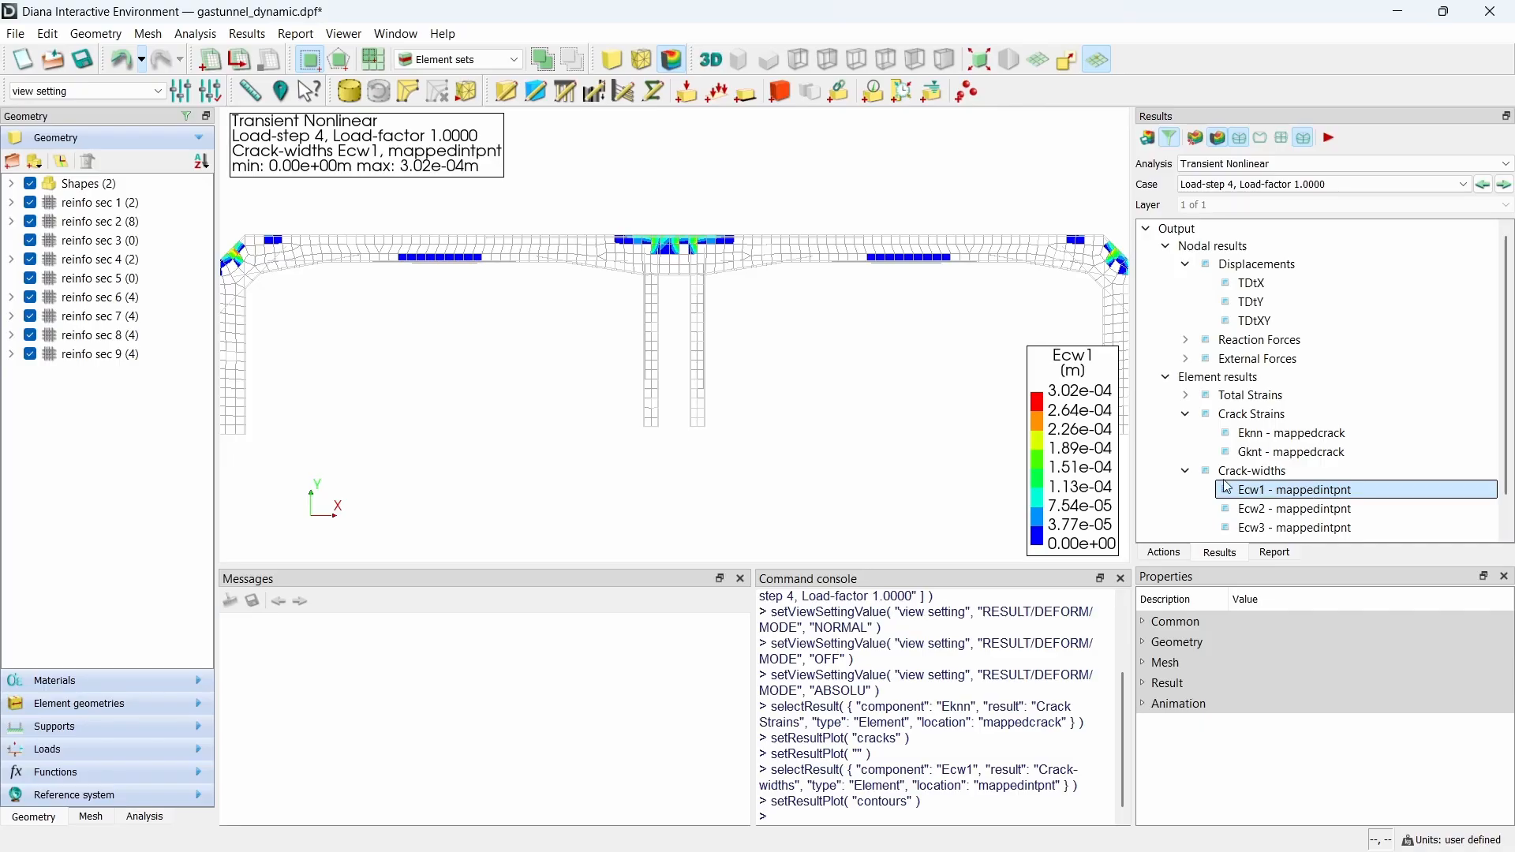
pyautogui.click(1185, 471)
# Step: Display the principal Cauchy total stresses S1 and S2 in the elements for load step 4
pyautogui.doubleClick(1198, 491)
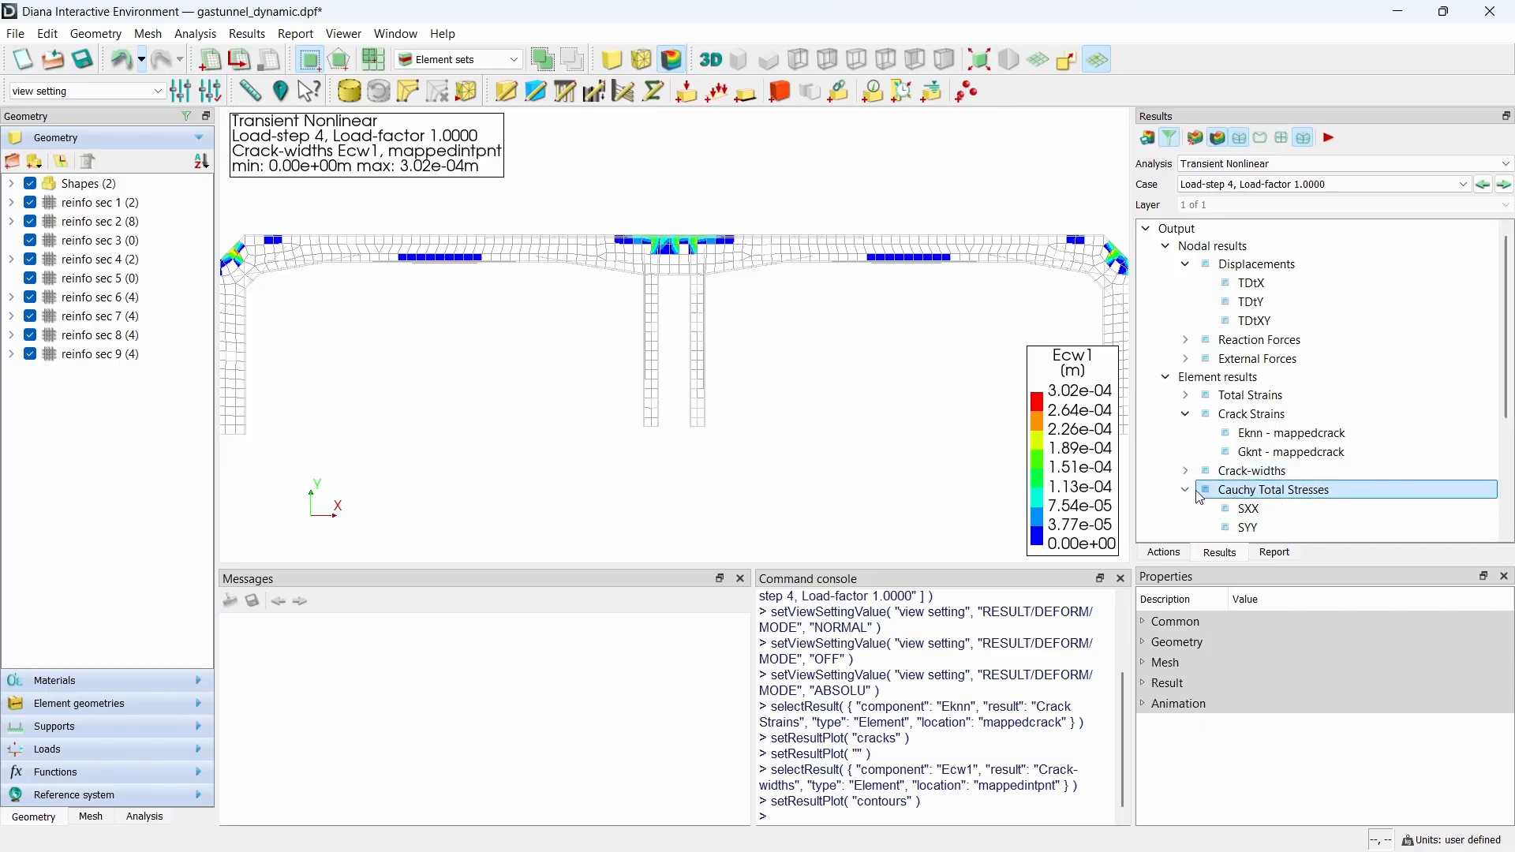
pyautogui.scroll(-3, 1200, 497)
pyautogui.click(1255, 476)
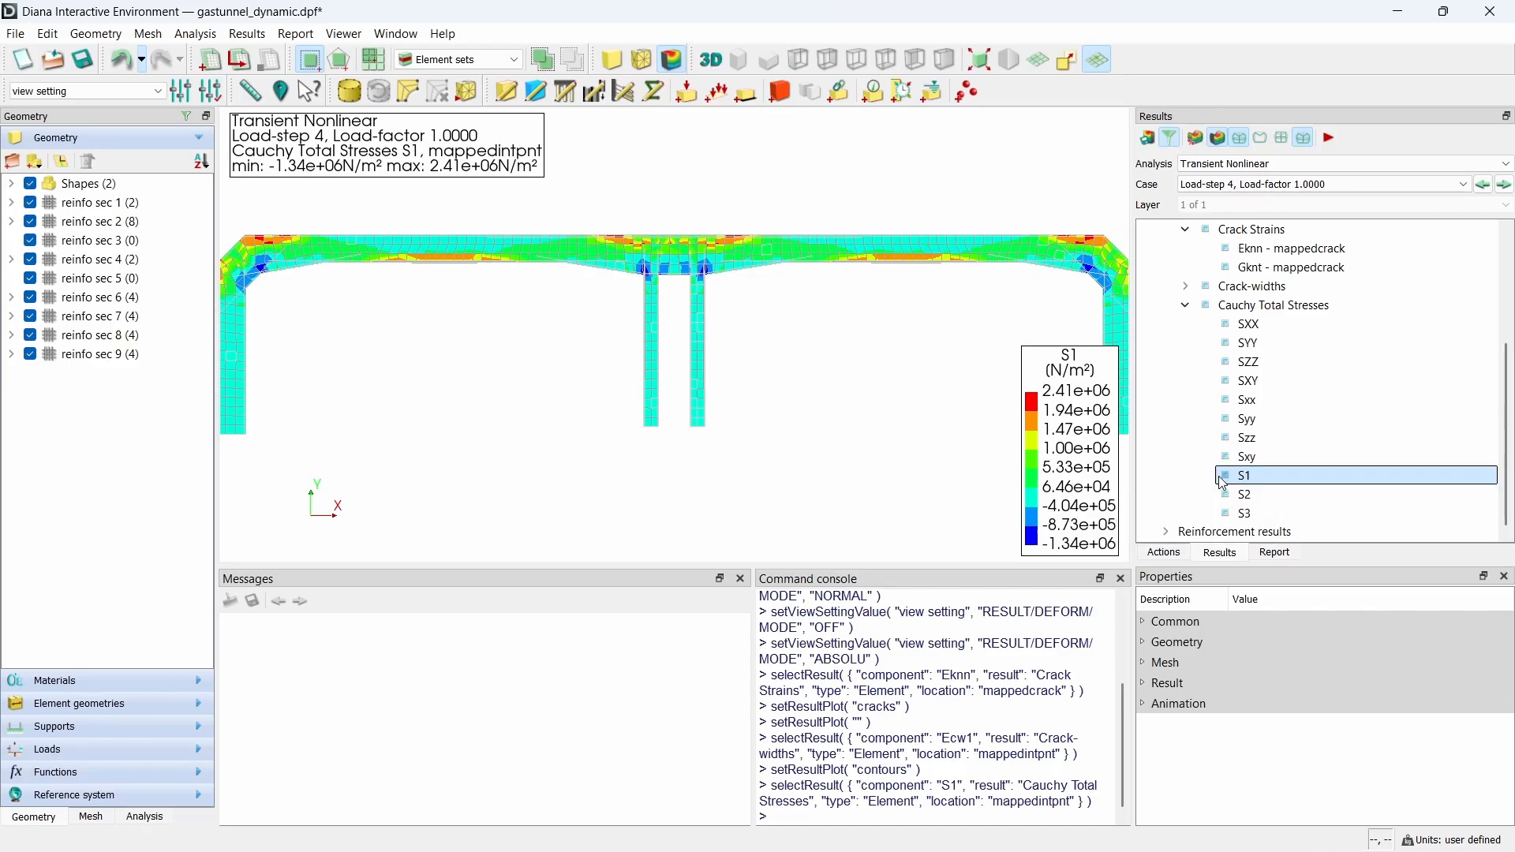
pyautogui.click(1237, 494)
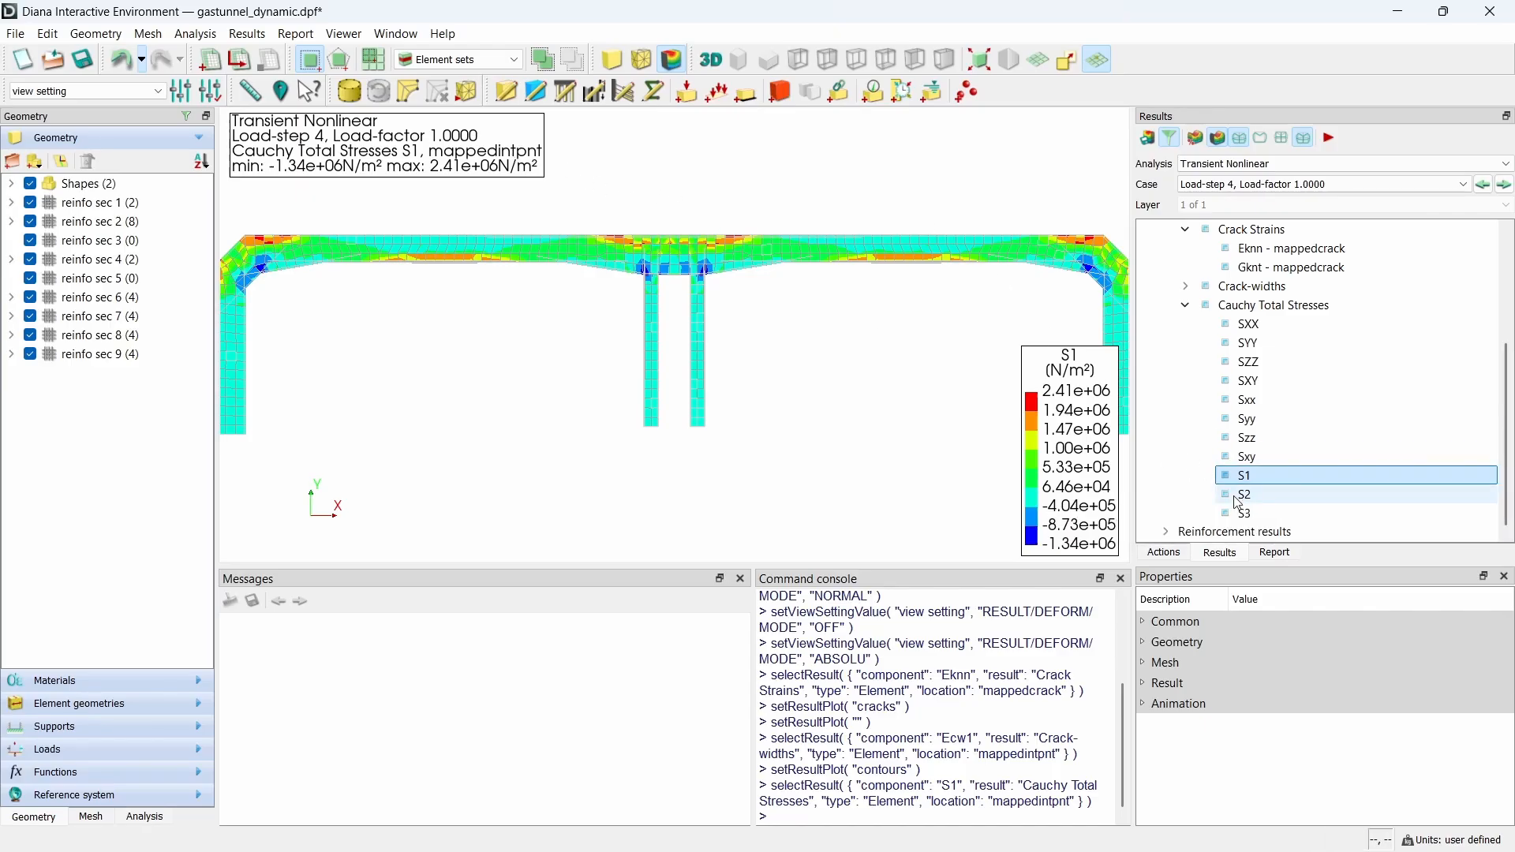
# Step: Display the reinforcement plastic strains Epxx and Epyy for load step 4
pyautogui.click(1186, 286)
pyautogui.scroll(3, 1191, 365)
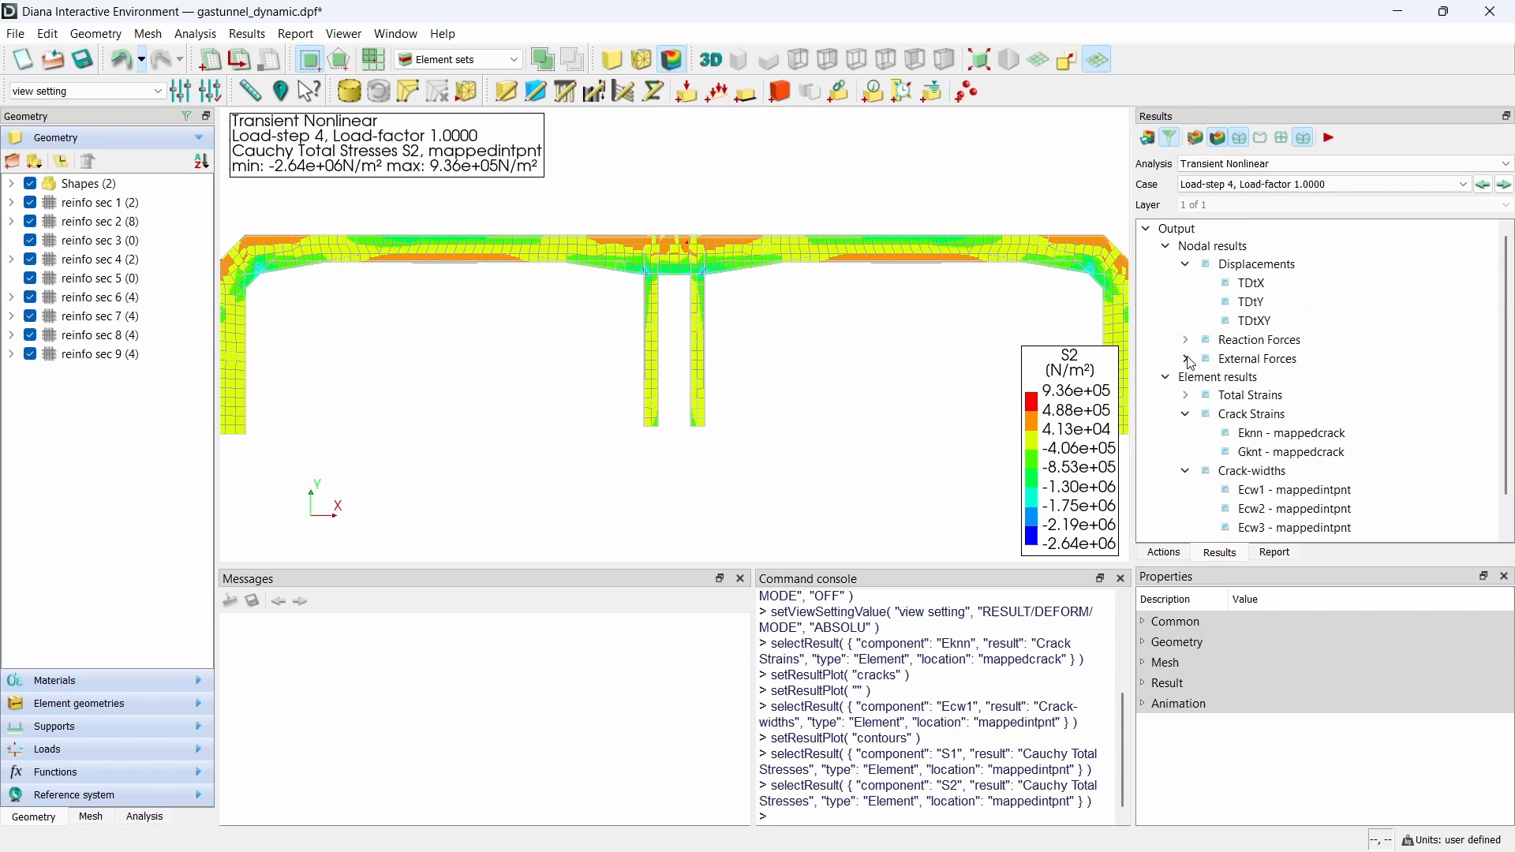
pyautogui.click(1167, 246)
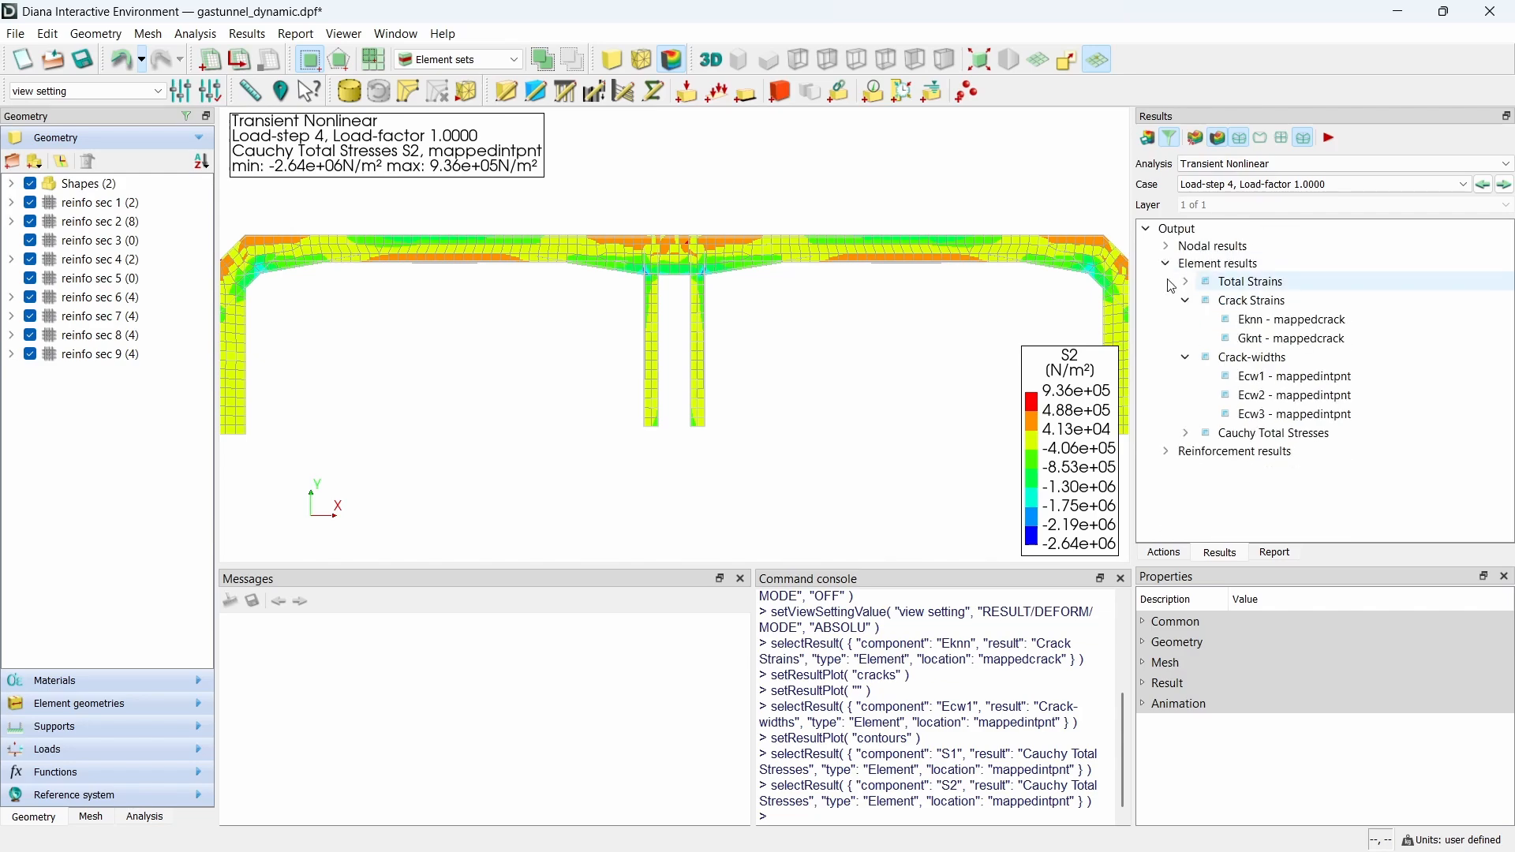
pyautogui.click(1166, 453)
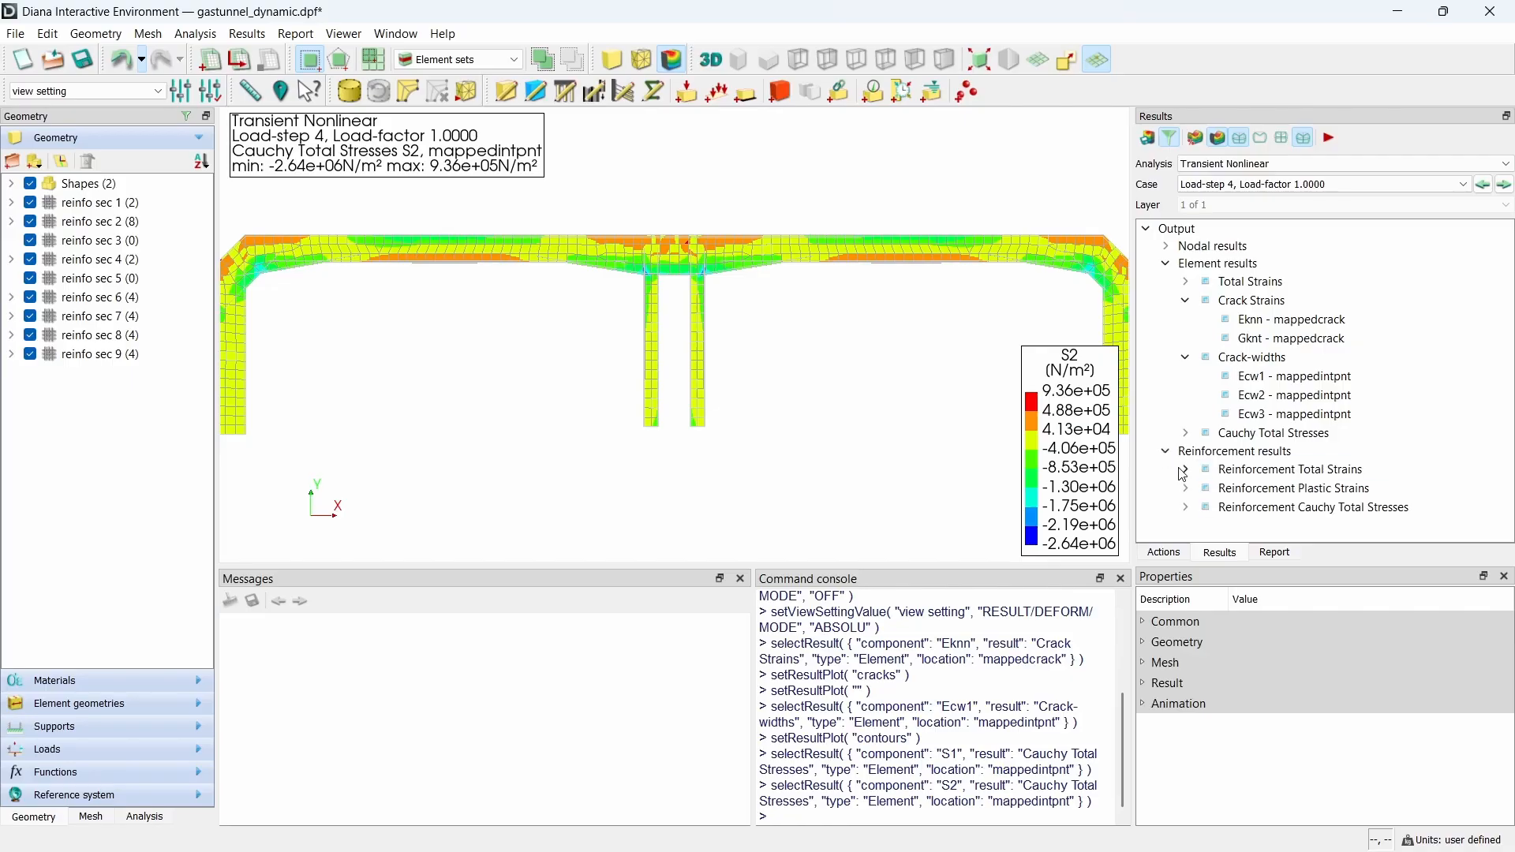
pyautogui.click(1185, 490)
pyautogui.scroll(-1, 1231, 493)
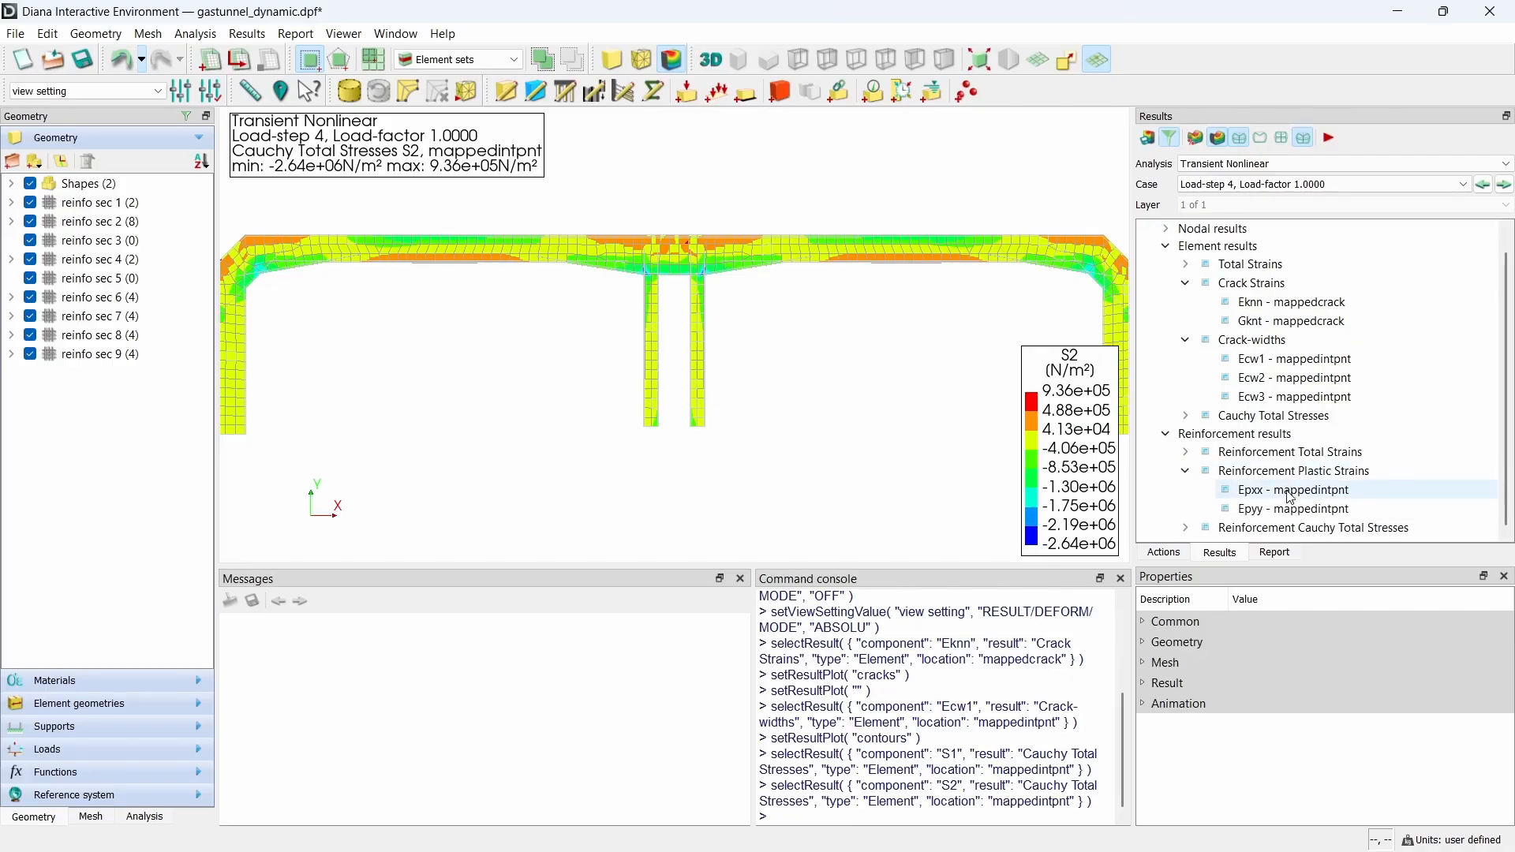
pyautogui.click(1290, 491)
pyautogui.click(1288, 511)
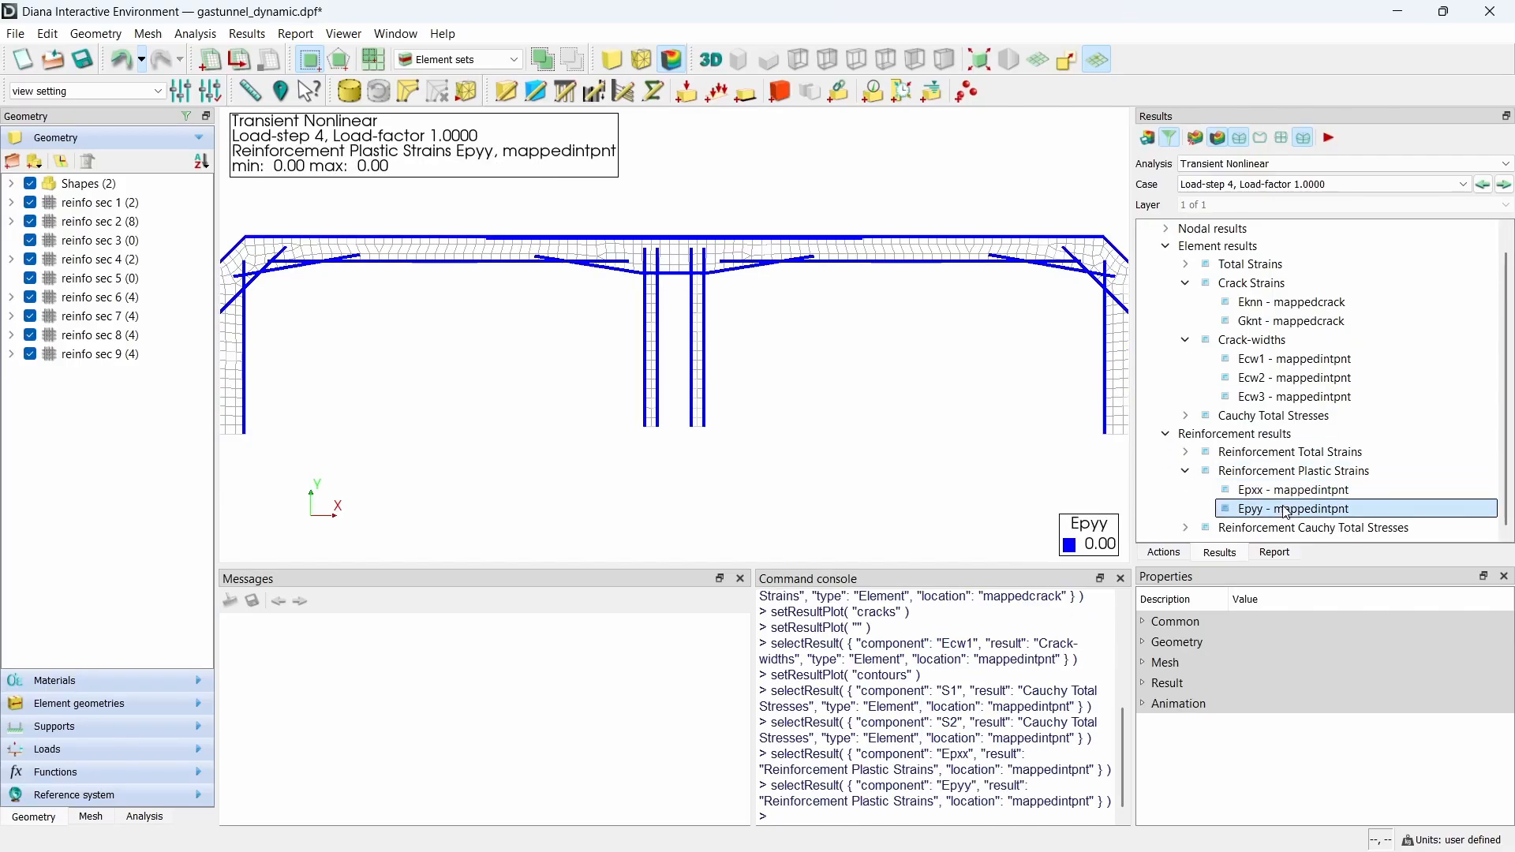
# Step: Switch the result case to time-step 104 (time 0.25000E-01) and display the nodal displacements TDtXY
pyautogui.click(1208, 184)
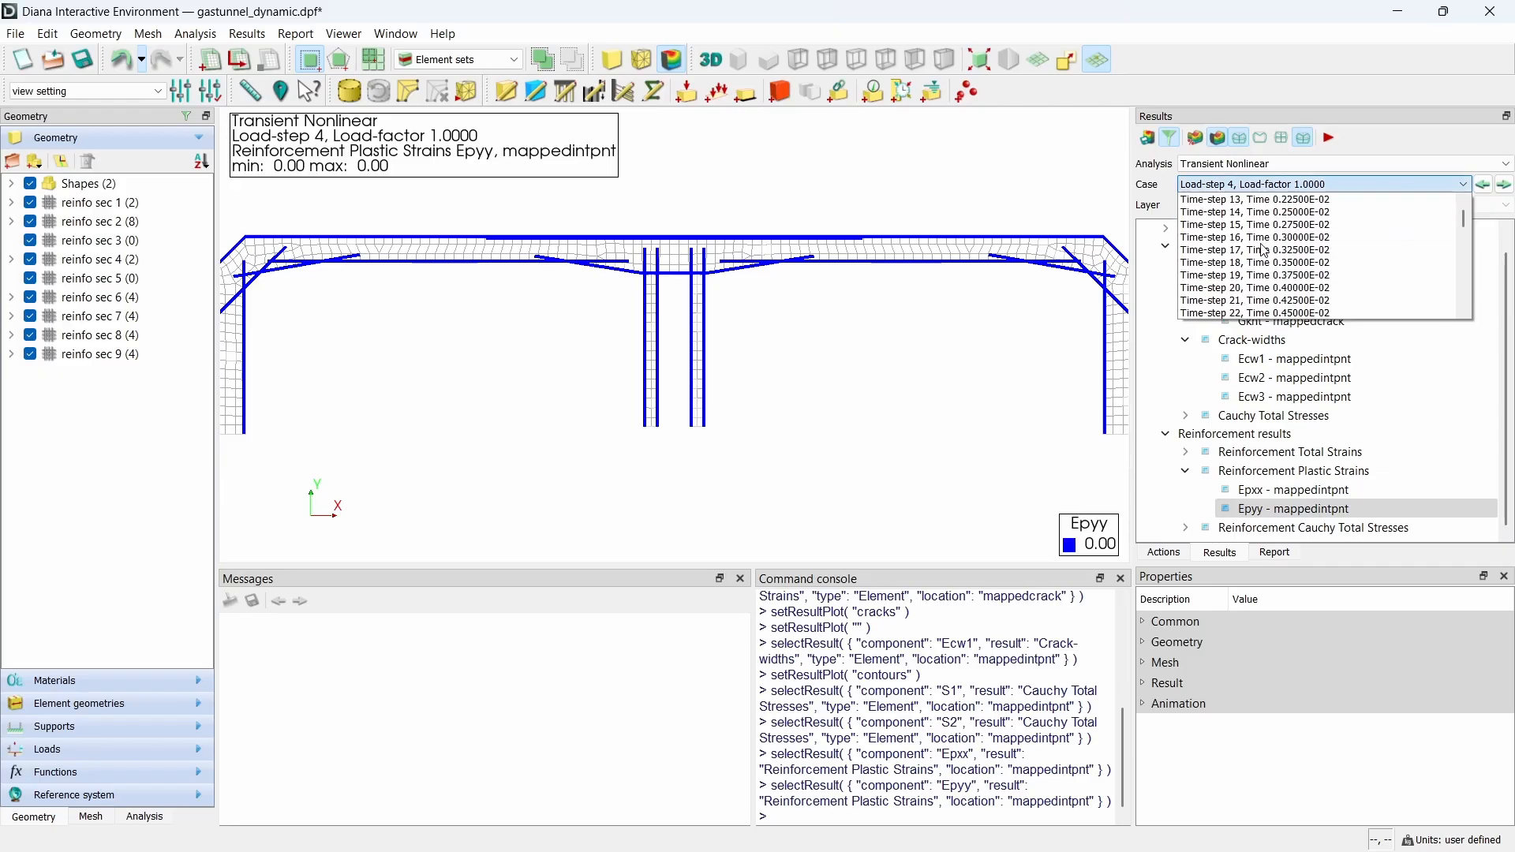
pyautogui.scroll(-20, 1265, 250)
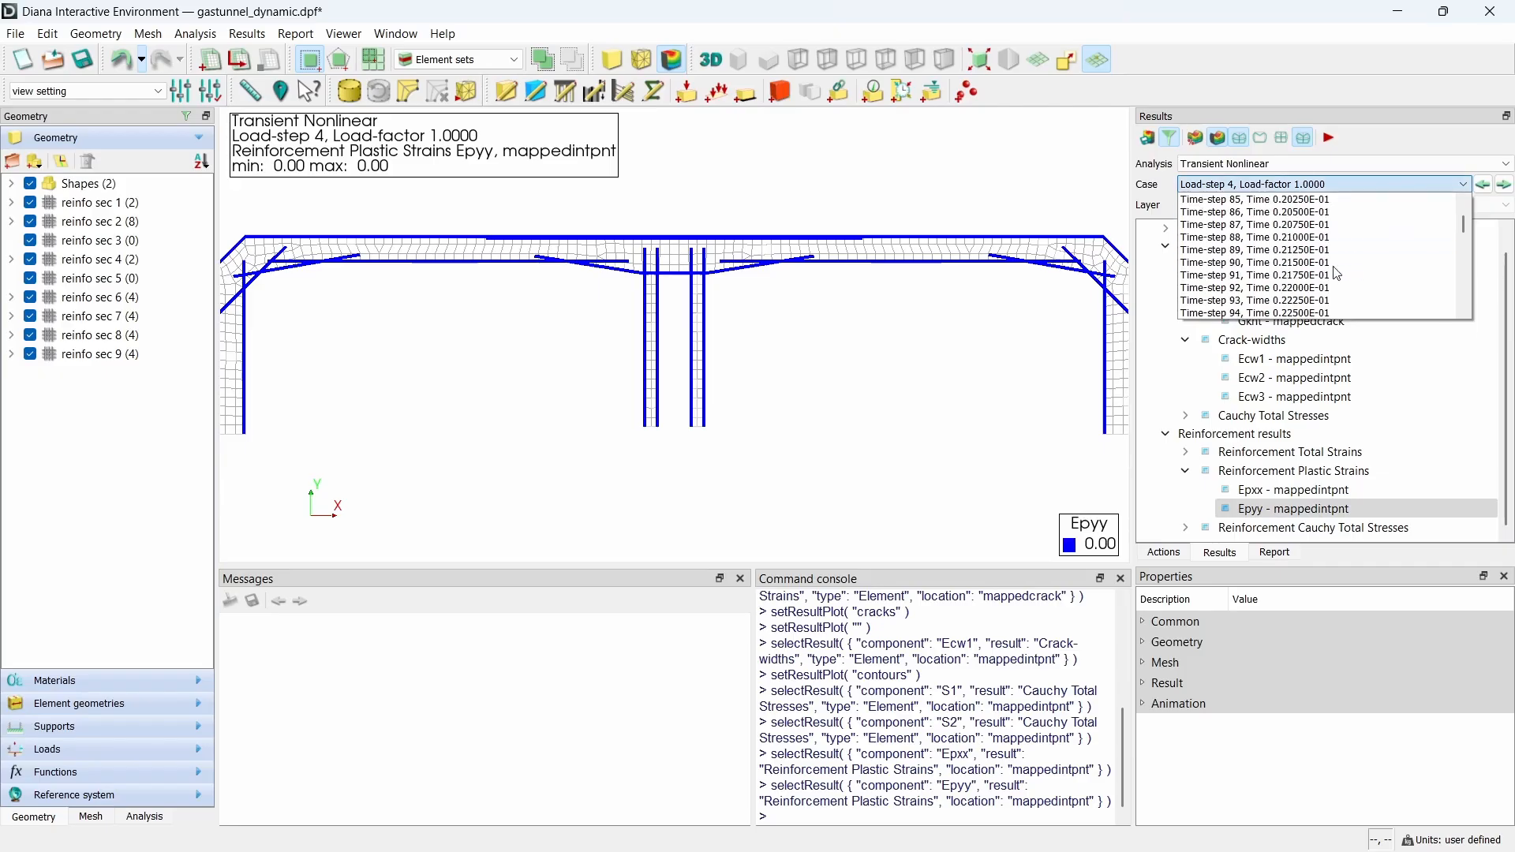
pyautogui.scroll(-4, 1338, 274)
pyautogui.click(1307, 294)
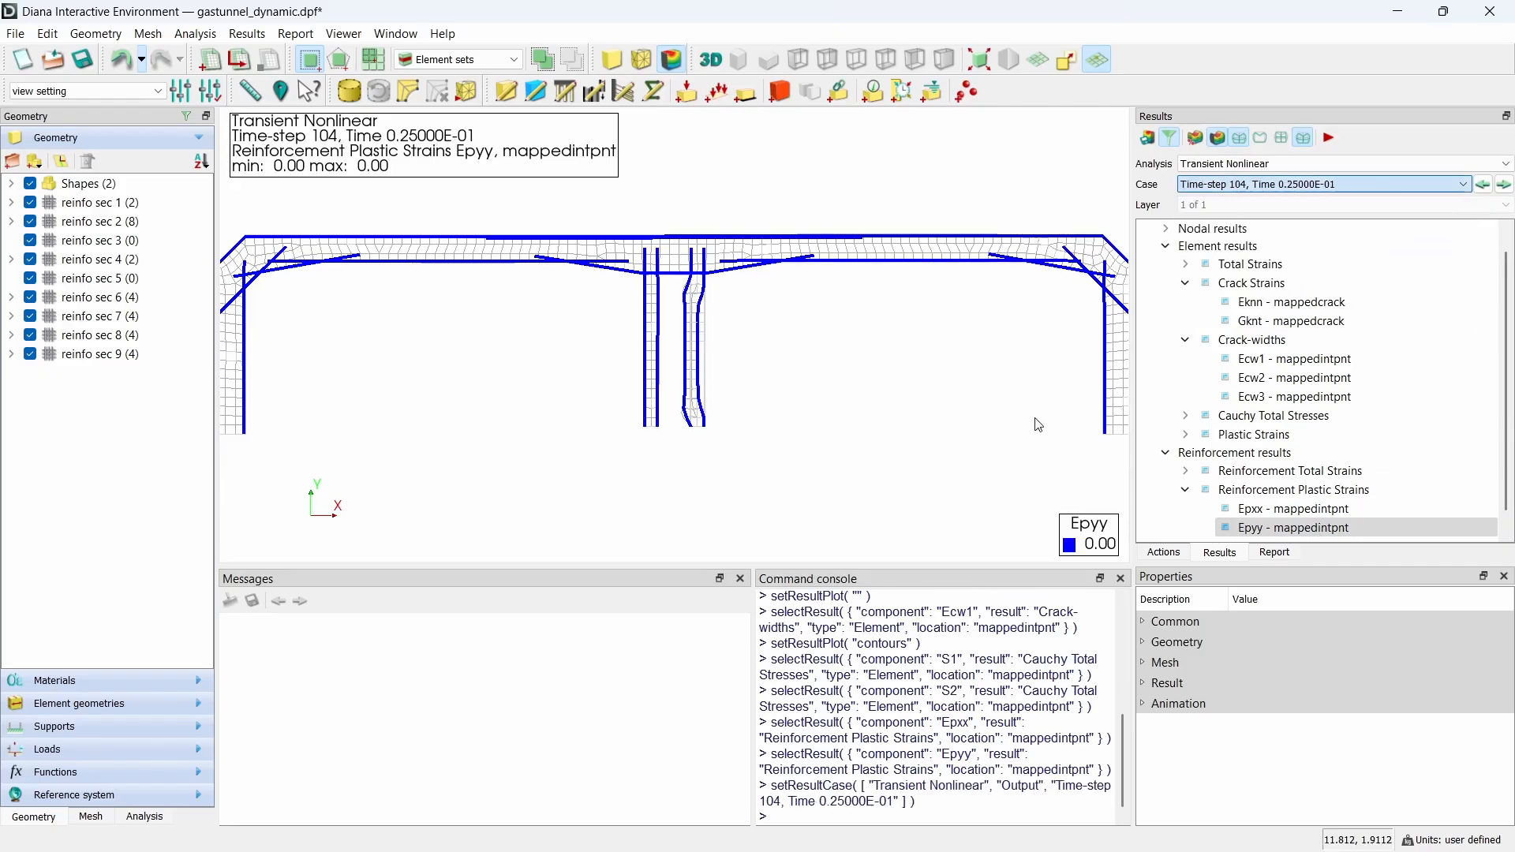
pyautogui.scroll(1, 1252, 416)
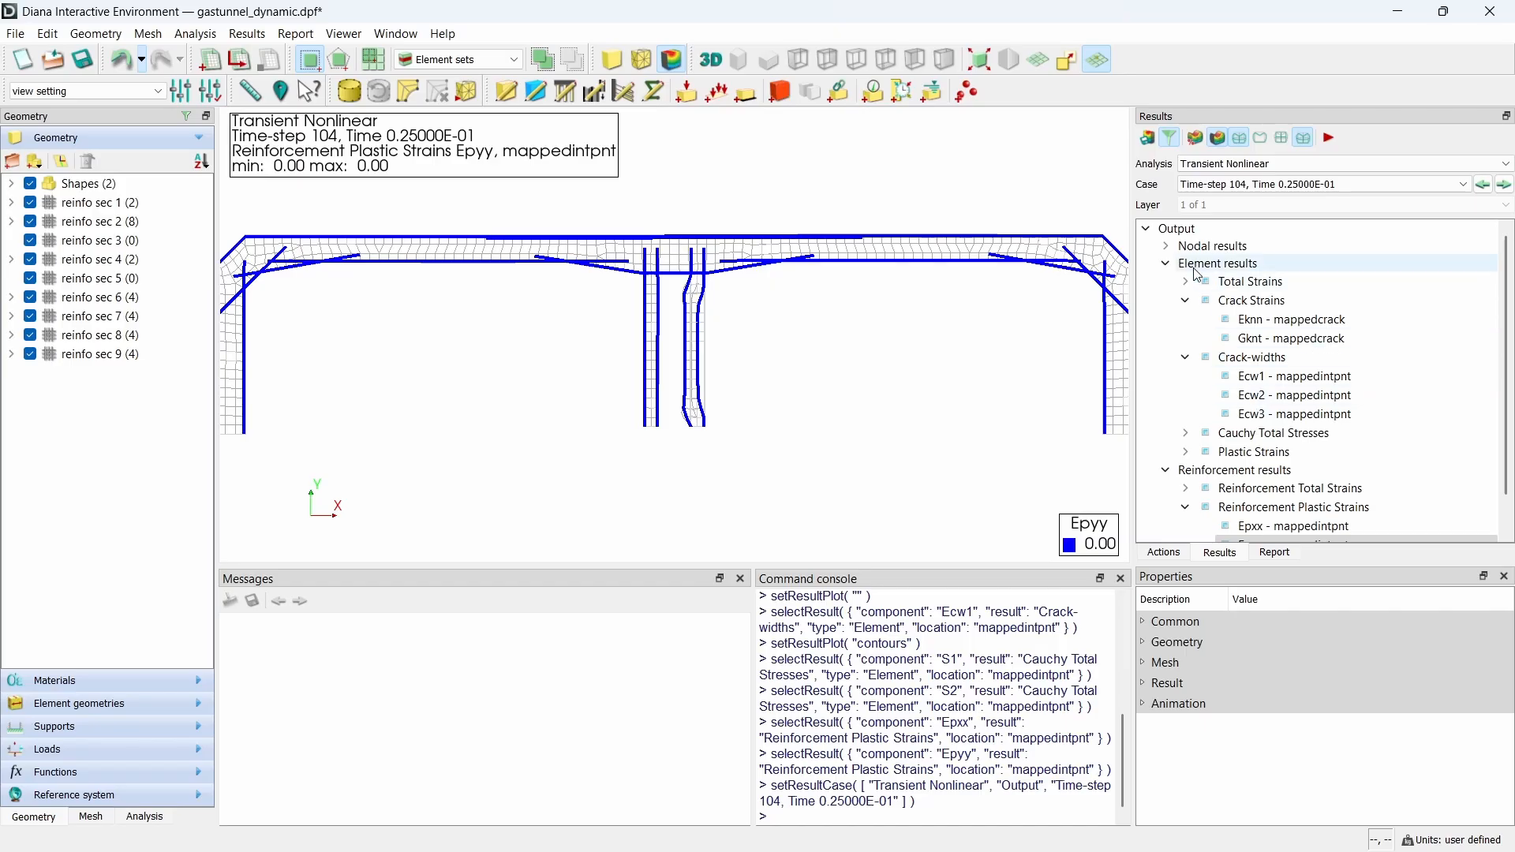
pyautogui.click(1167, 247)
pyautogui.click(1247, 322)
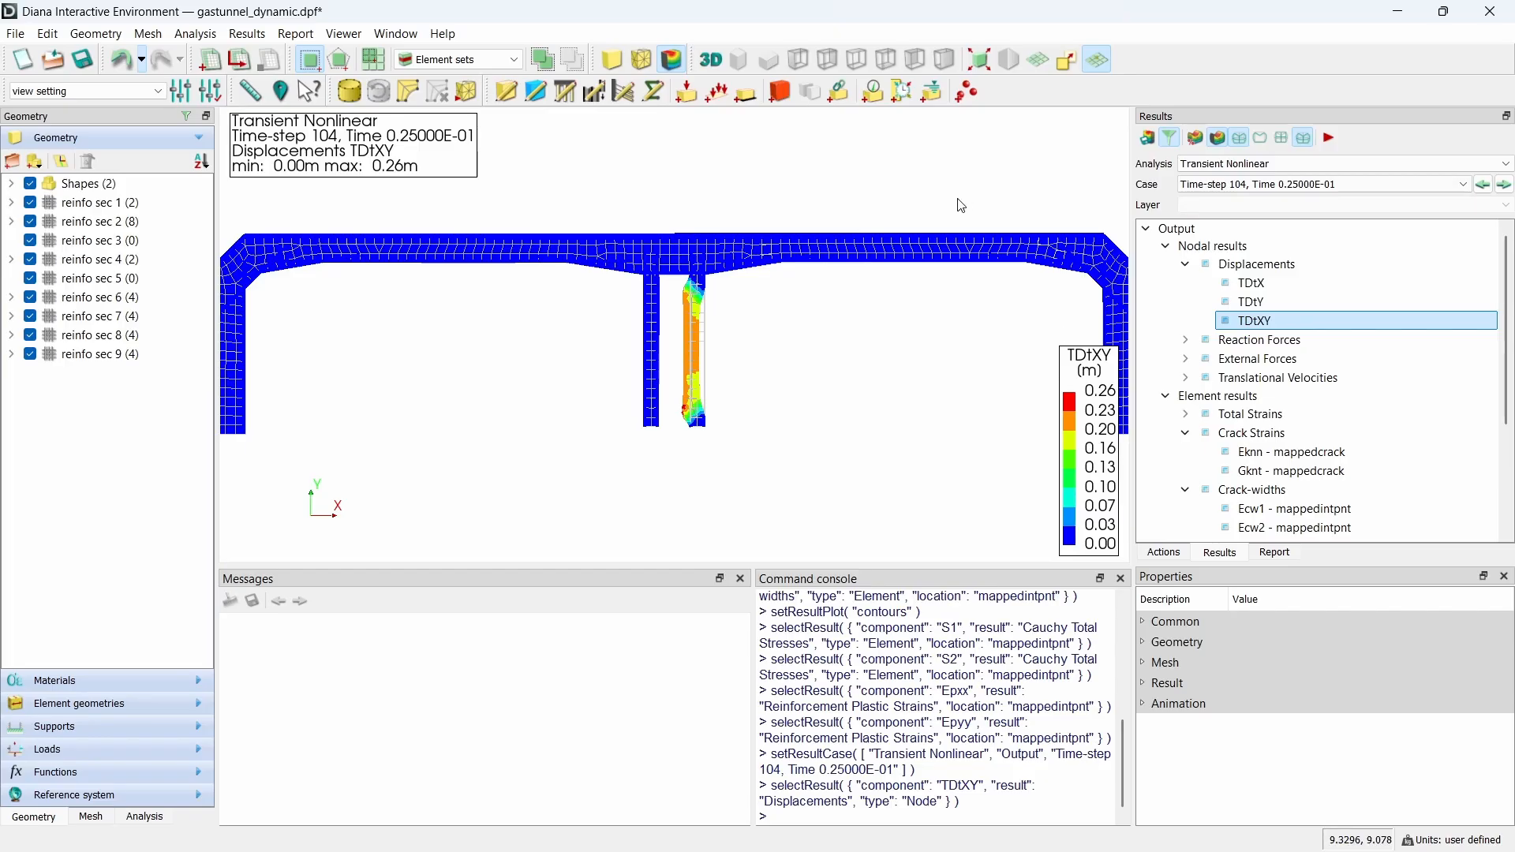
# Step: Hide the mesh elements of the strongly deformed right inner wall in the displacement plot
pyautogui.click(481, 59)
pyautogui.click(466, 77)
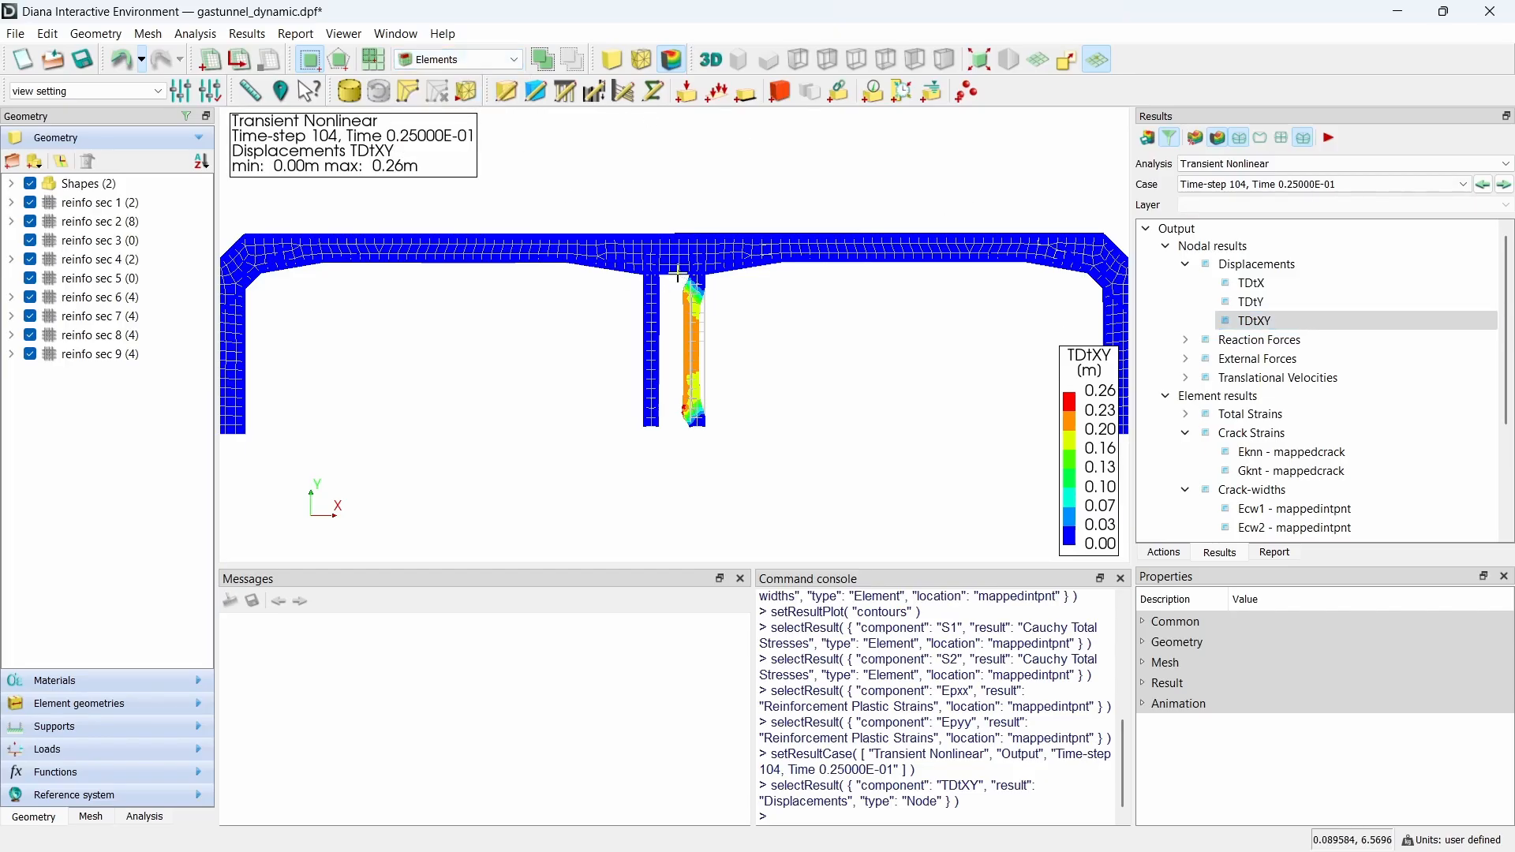
pyautogui.moveTo(675, 272); pyautogui.dragTo(775, 453)
pyautogui.rightClick(809, 331)
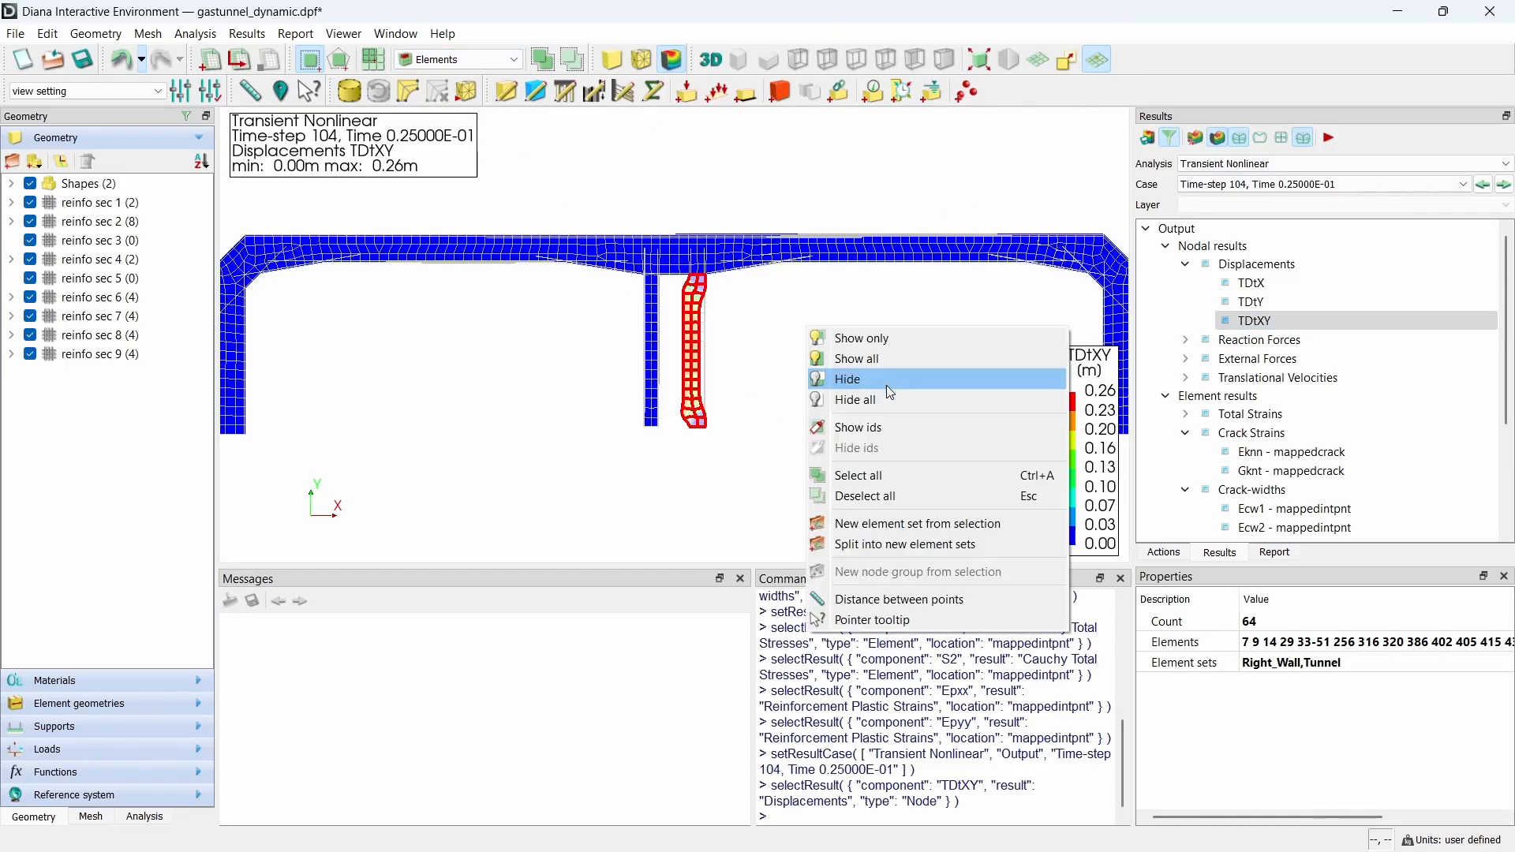
pyautogui.click(887, 383)
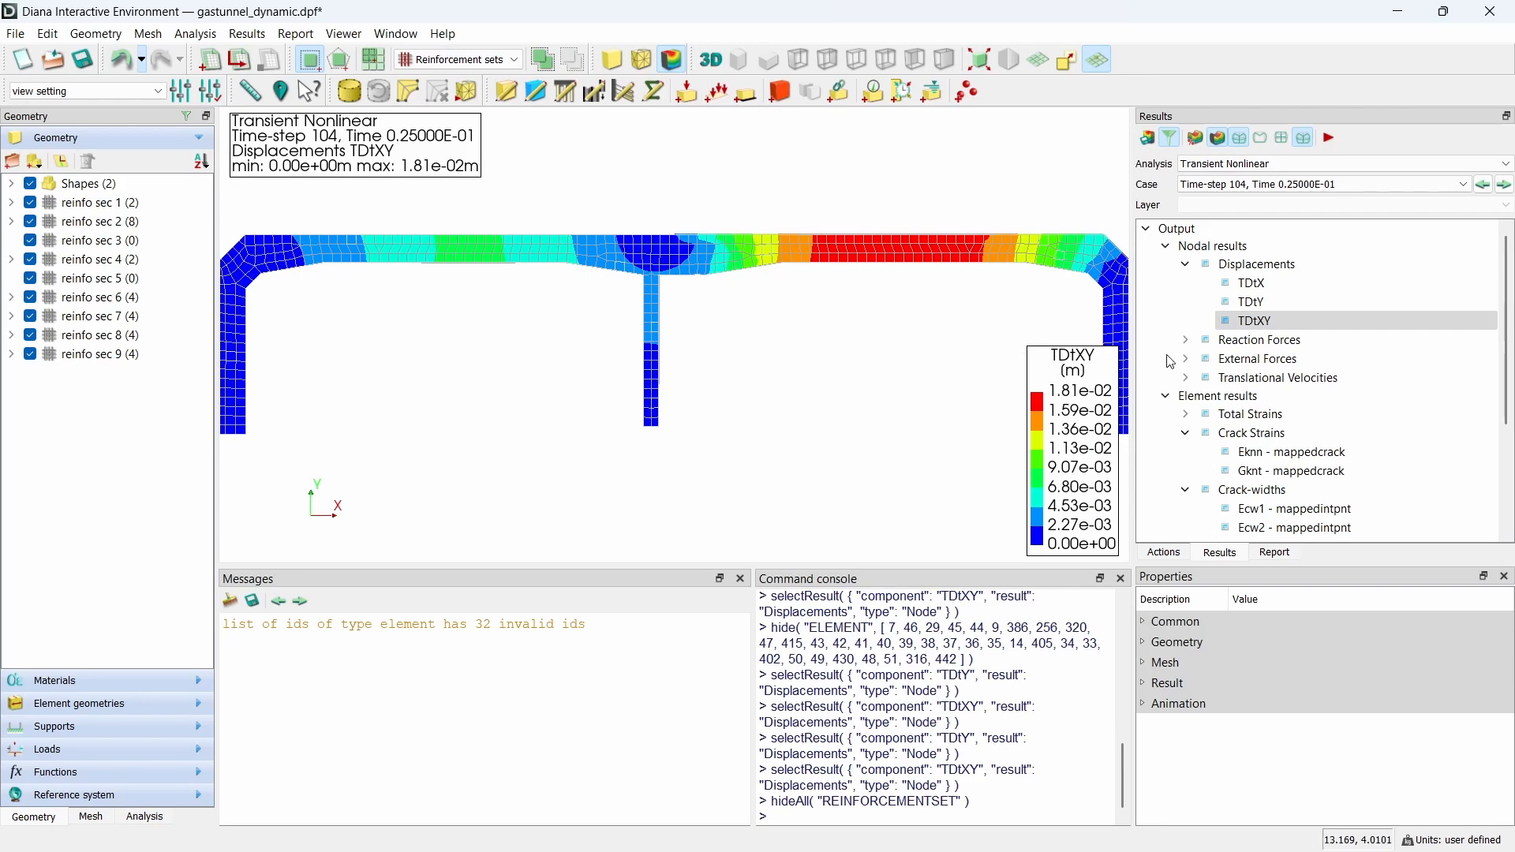
# Step: Display the translational velocities TVtXY and the crack widths Ecw1 for time-step 104
pyautogui.click(1187, 378)
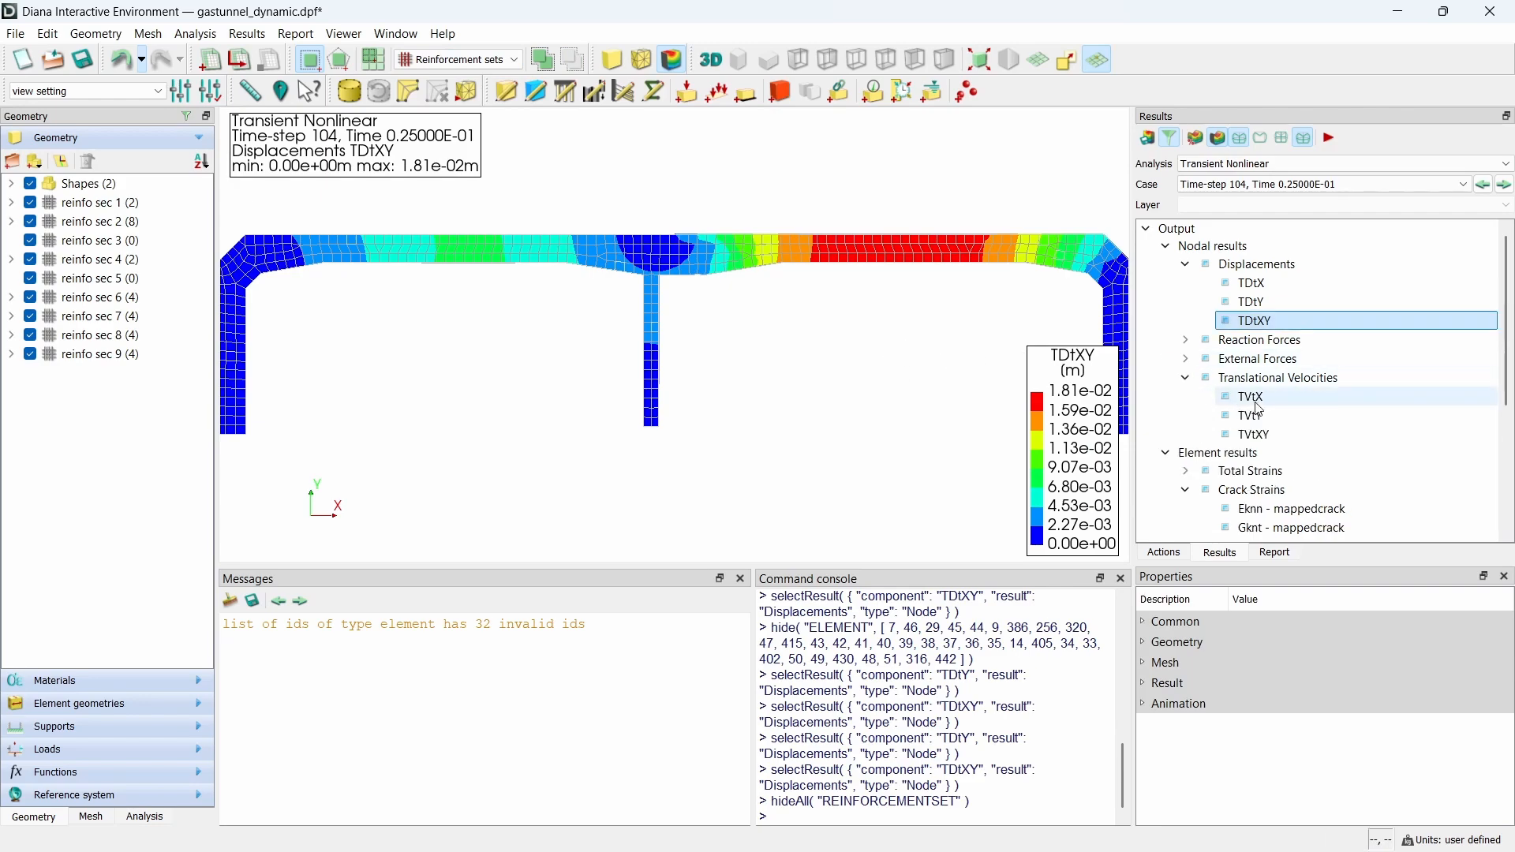
pyautogui.click(1269, 435)
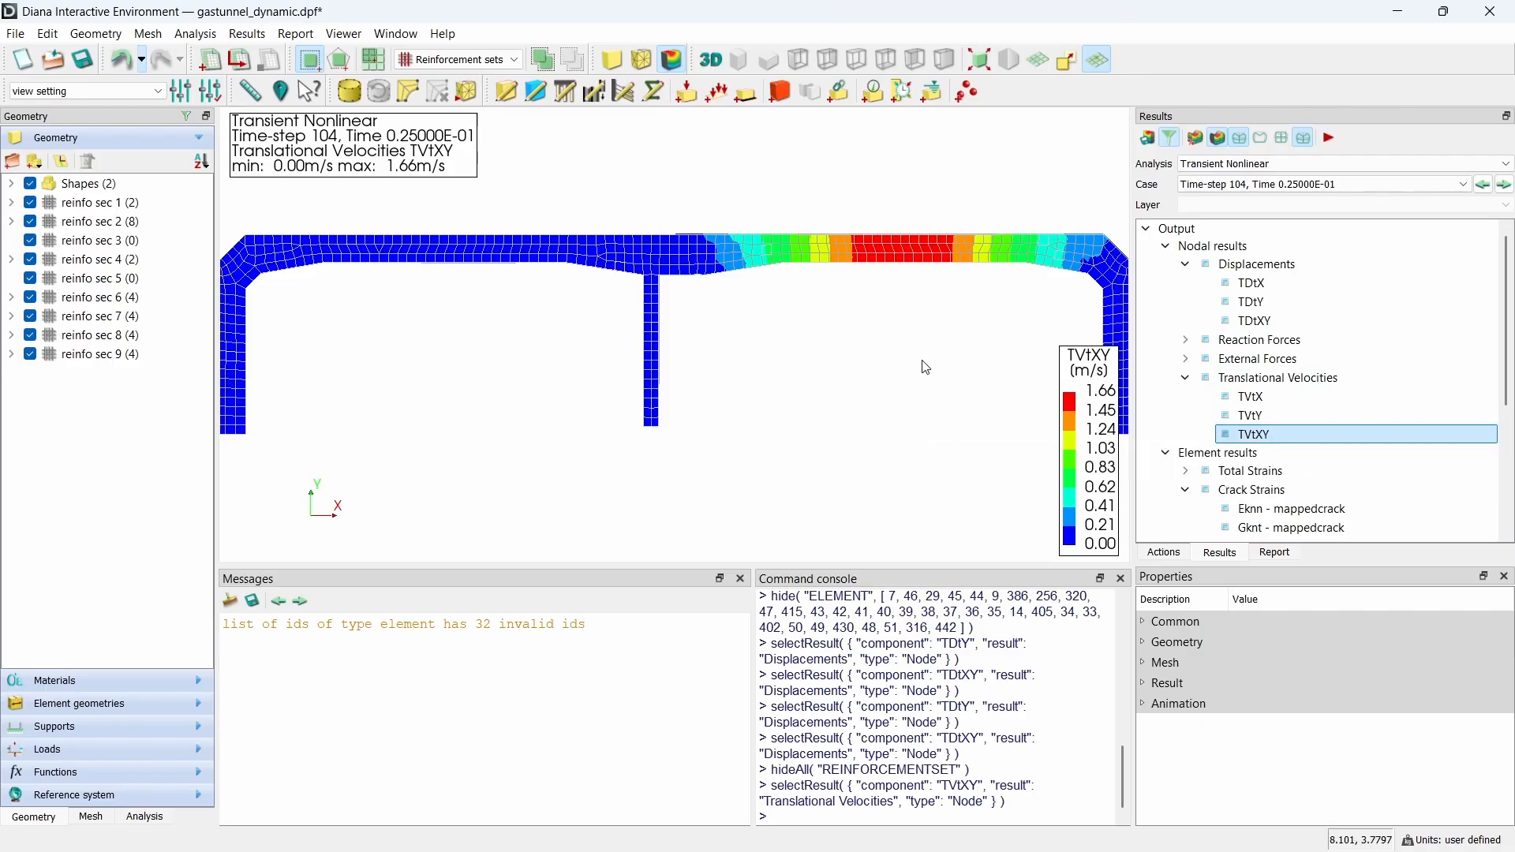
pyautogui.scroll(-4, 1178, 505)
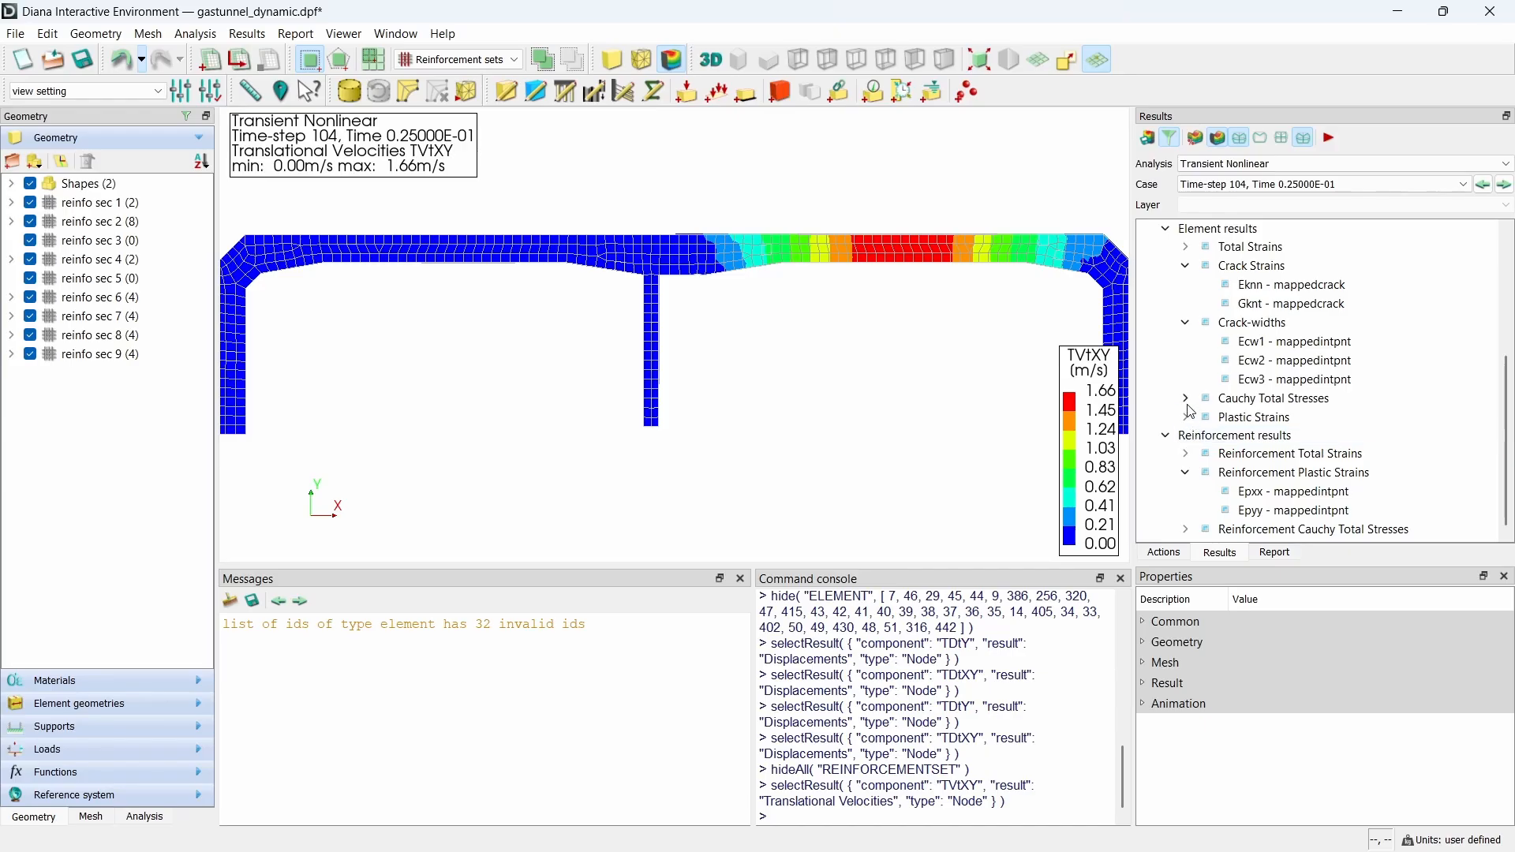
pyautogui.click(1272, 343)
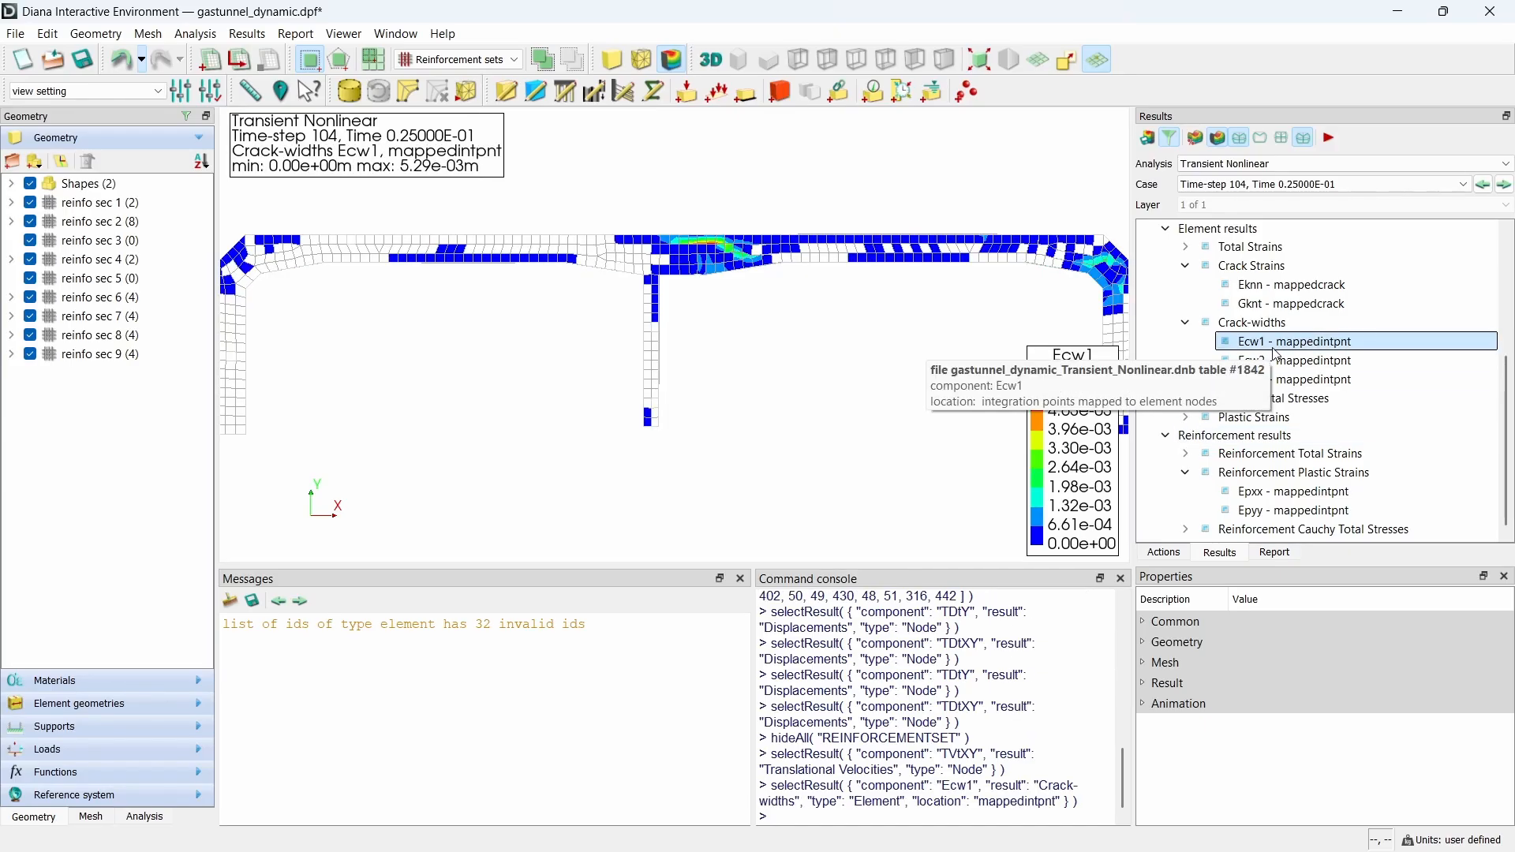
# Step: Show all element sets again in the Ecw1 crack-width plot, including the right inner wall
pyautogui.rightClick(856, 331)
pyautogui.click(785, 309)
pyautogui.click(458, 60)
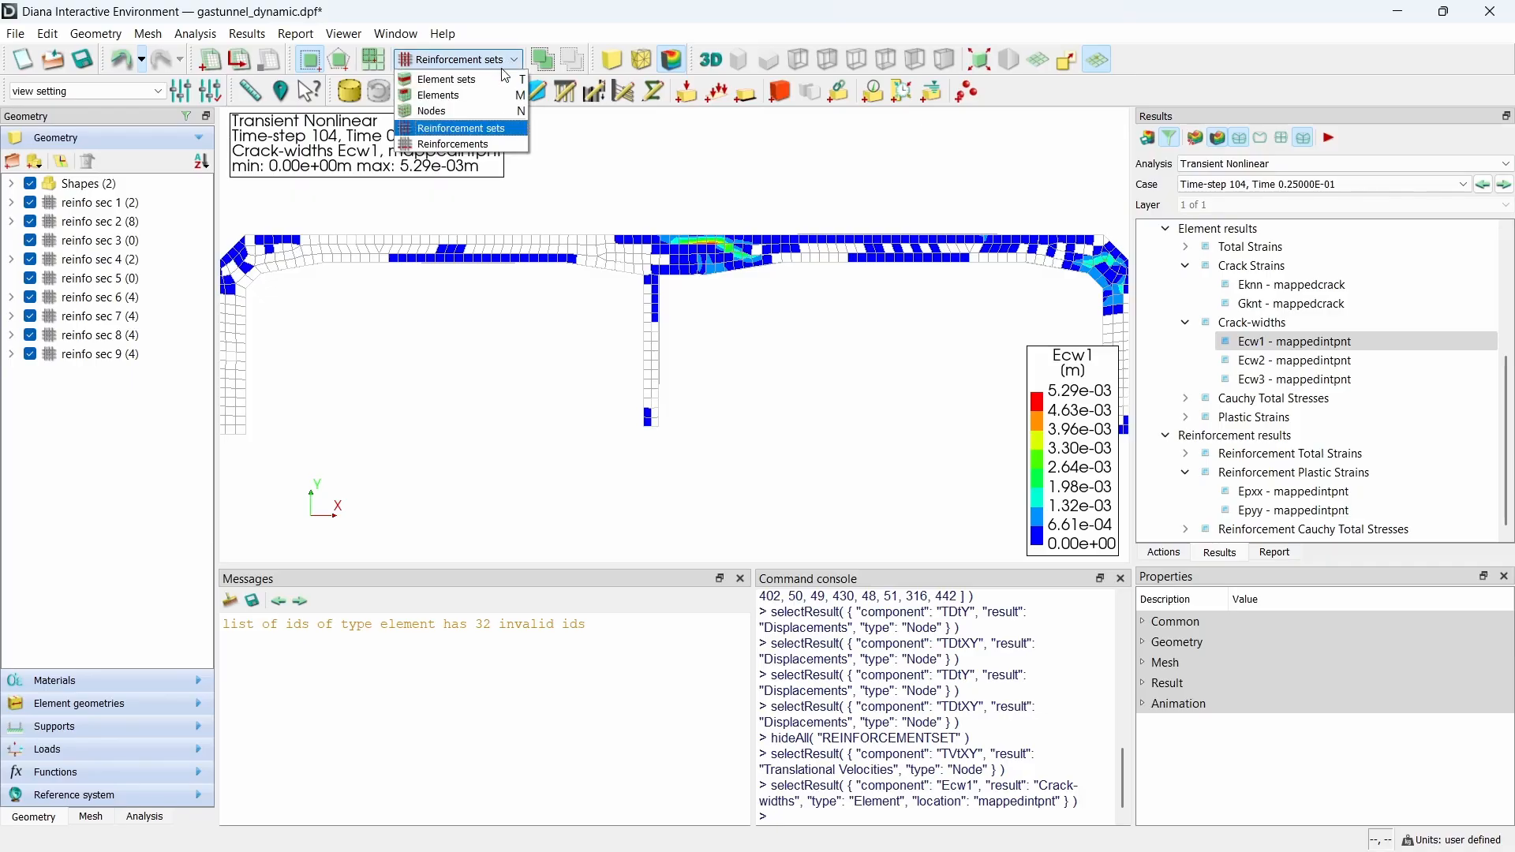
pyautogui.click(446, 79)
pyautogui.rightClick(829, 350)
pyautogui.click(868, 380)
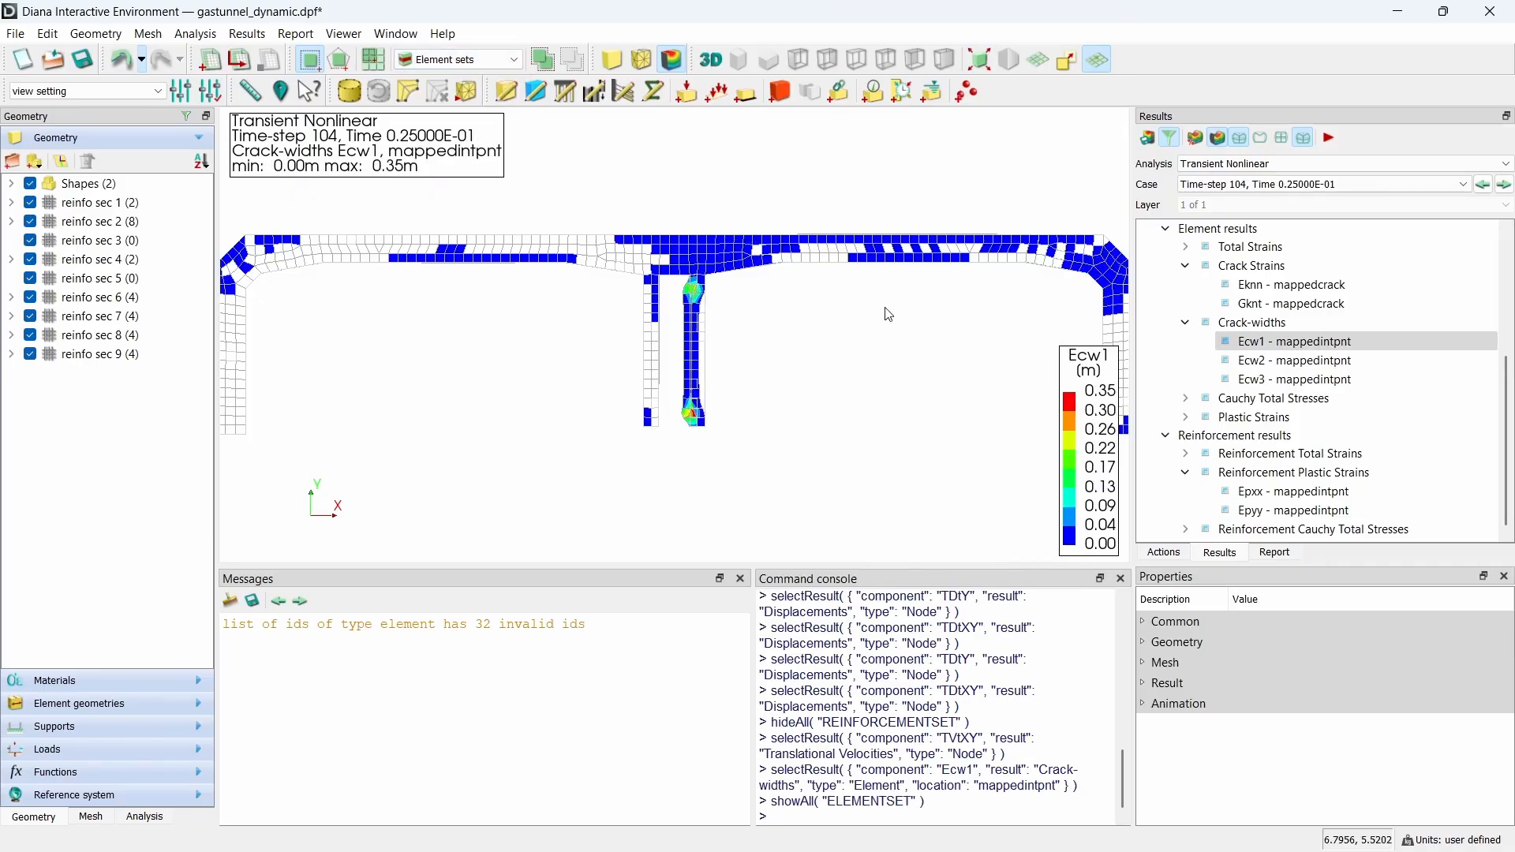
# Step: Hide all mesh elements of the right inner wall in the crack-width plot, including those directly below the roof slab
pyautogui.click(499, 63)
pyautogui.click(446, 77)
pyautogui.moveTo(670, 267); pyautogui.dragTo(744, 459)
pyautogui.rightClick(795, 332)
pyautogui.click(855, 381)
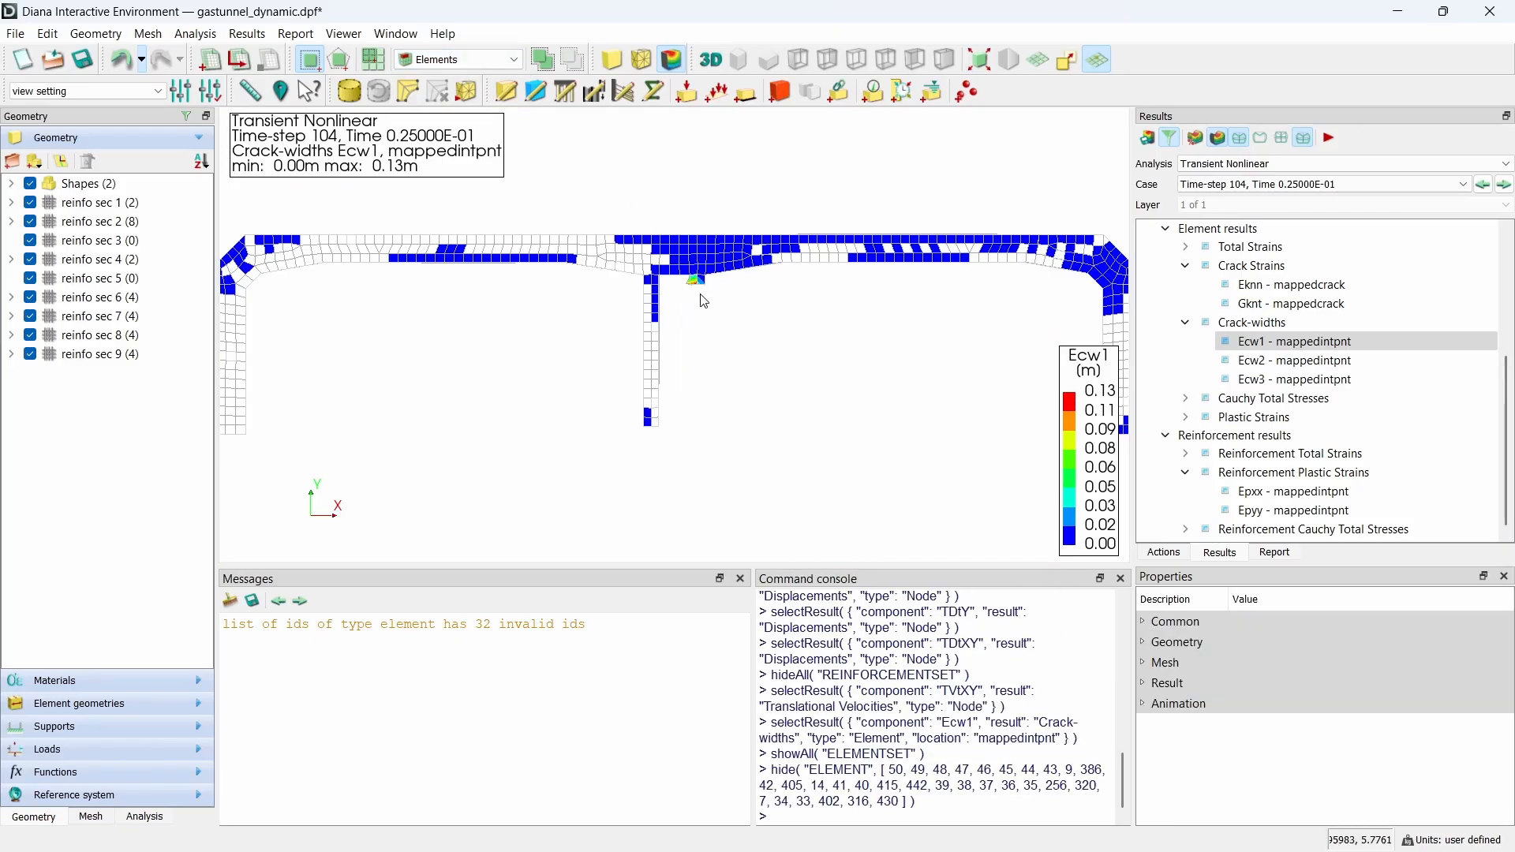
pyautogui.moveTo(682, 267); pyautogui.dragTo(720, 296)
pyautogui.rightClick(744, 300)
pyautogui.click(796, 351)
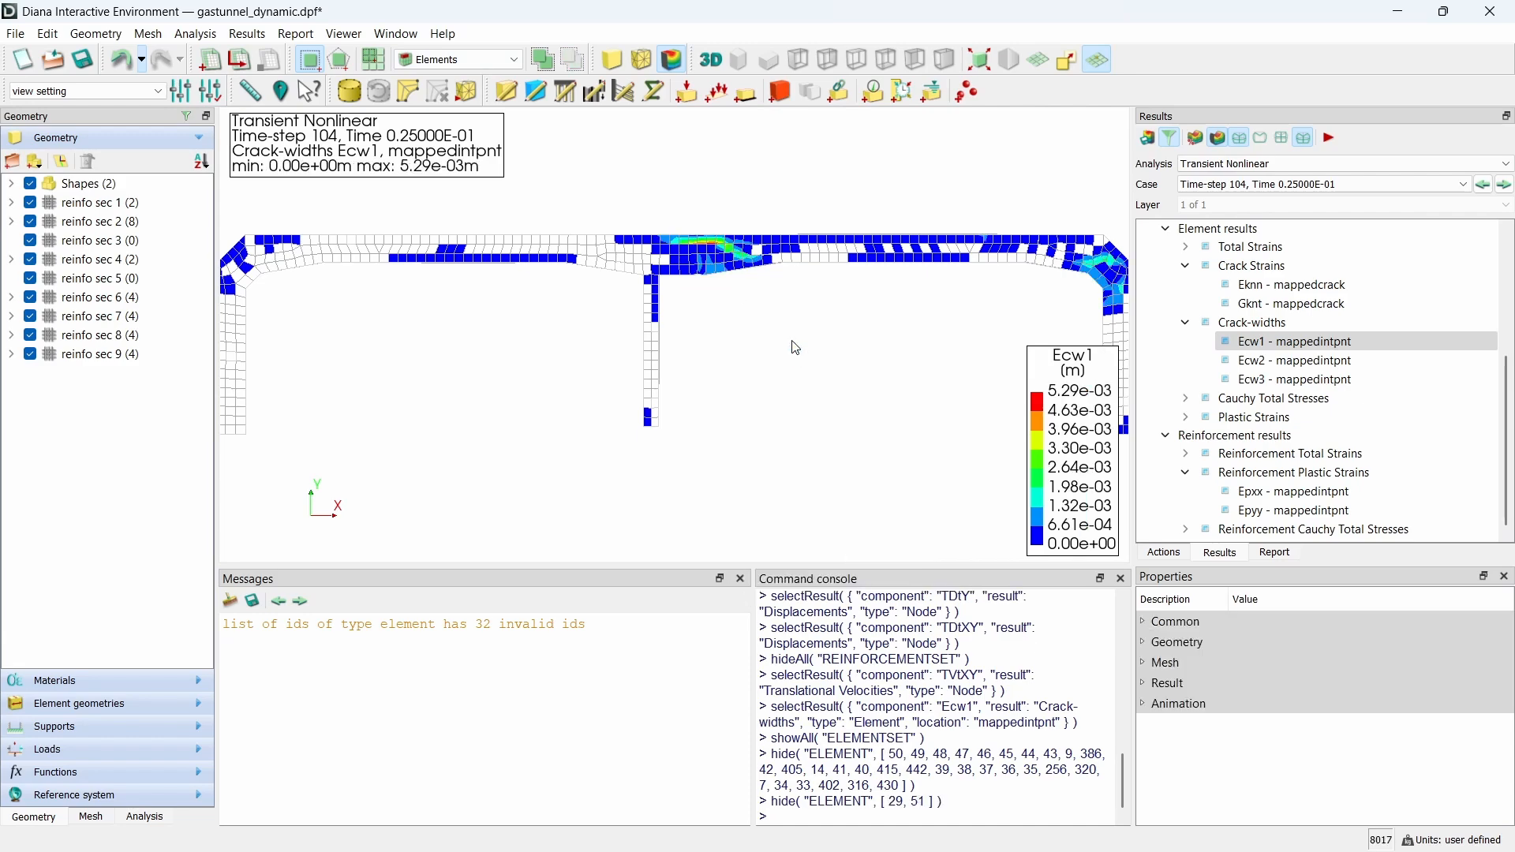
# Step: Switch the Ecw1 crack-width plot to time-step 604 (time 0.15000)
pyautogui.click(1367, 187)
pyautogui.scroll(-8, 1356, 288)
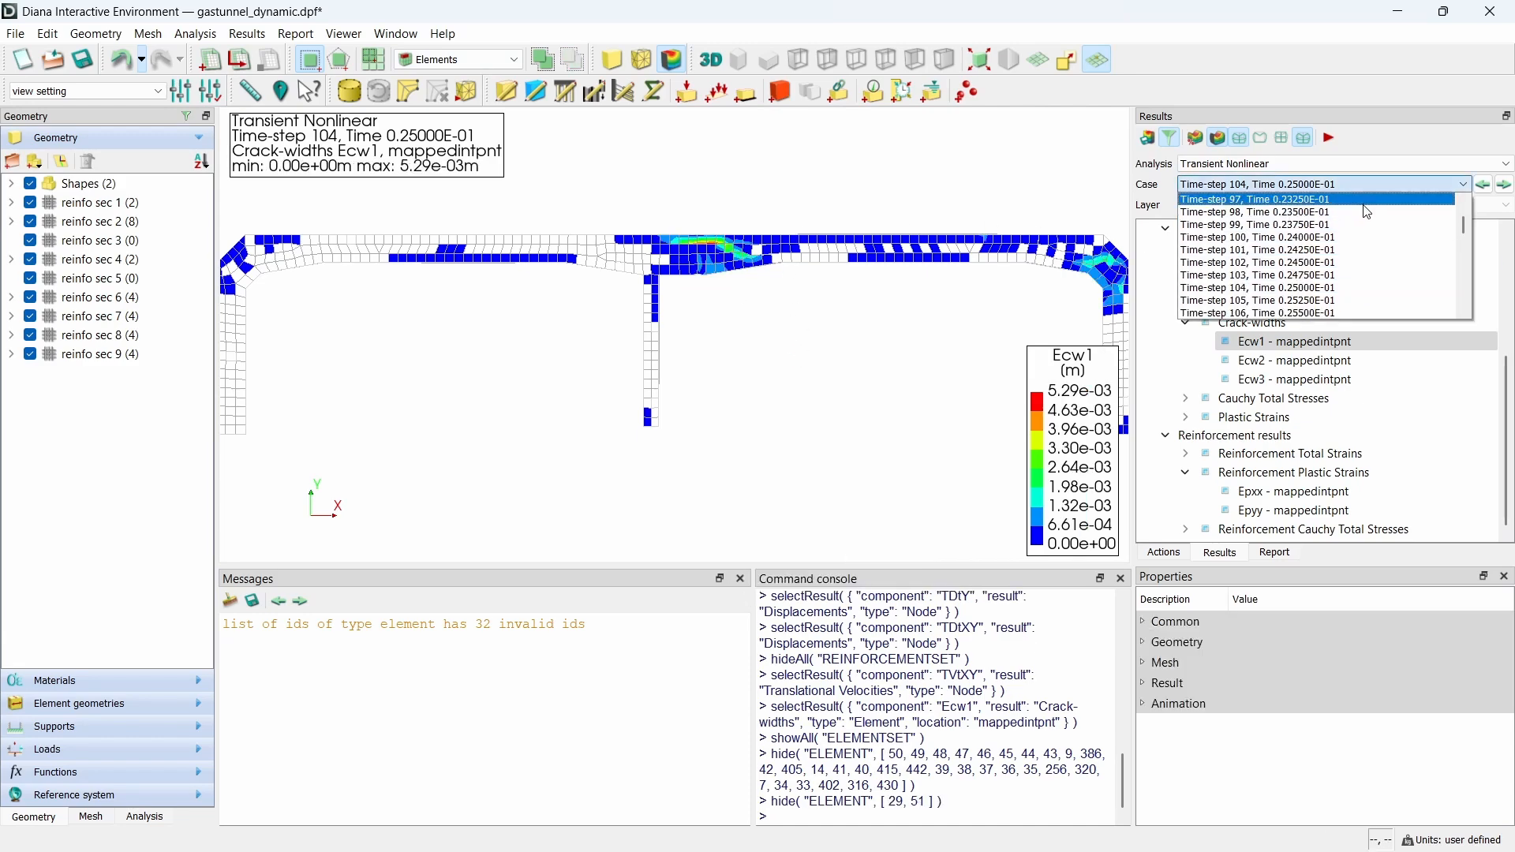
pyautogui.scroll(-4, 1354, 292)
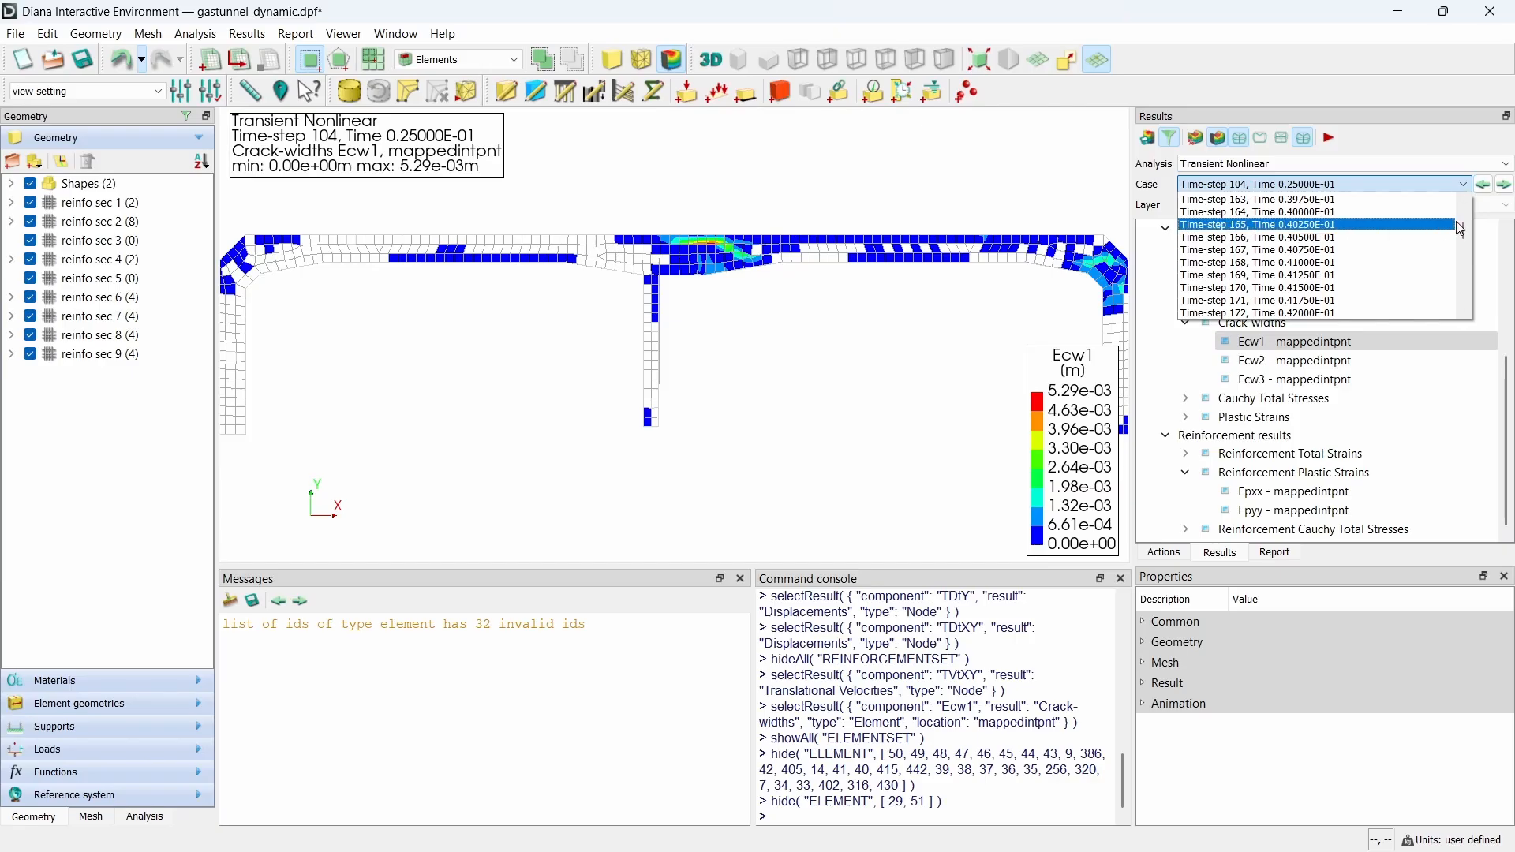
pyautogui.moveTo(1465, 230); pyautogui.dragTo(1457, 264)
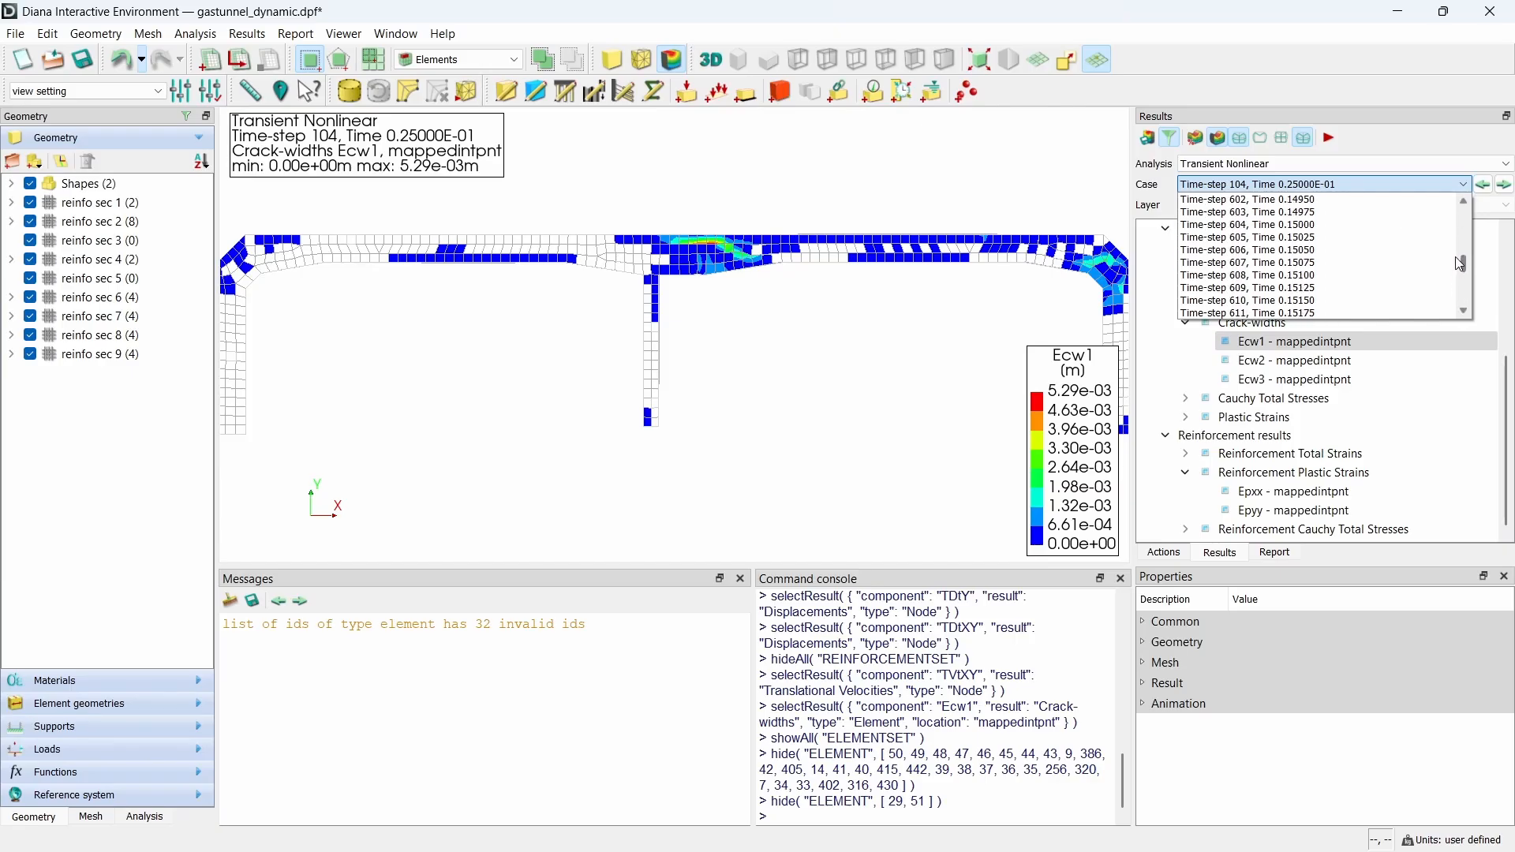
pyautogui.click(1332, 227)
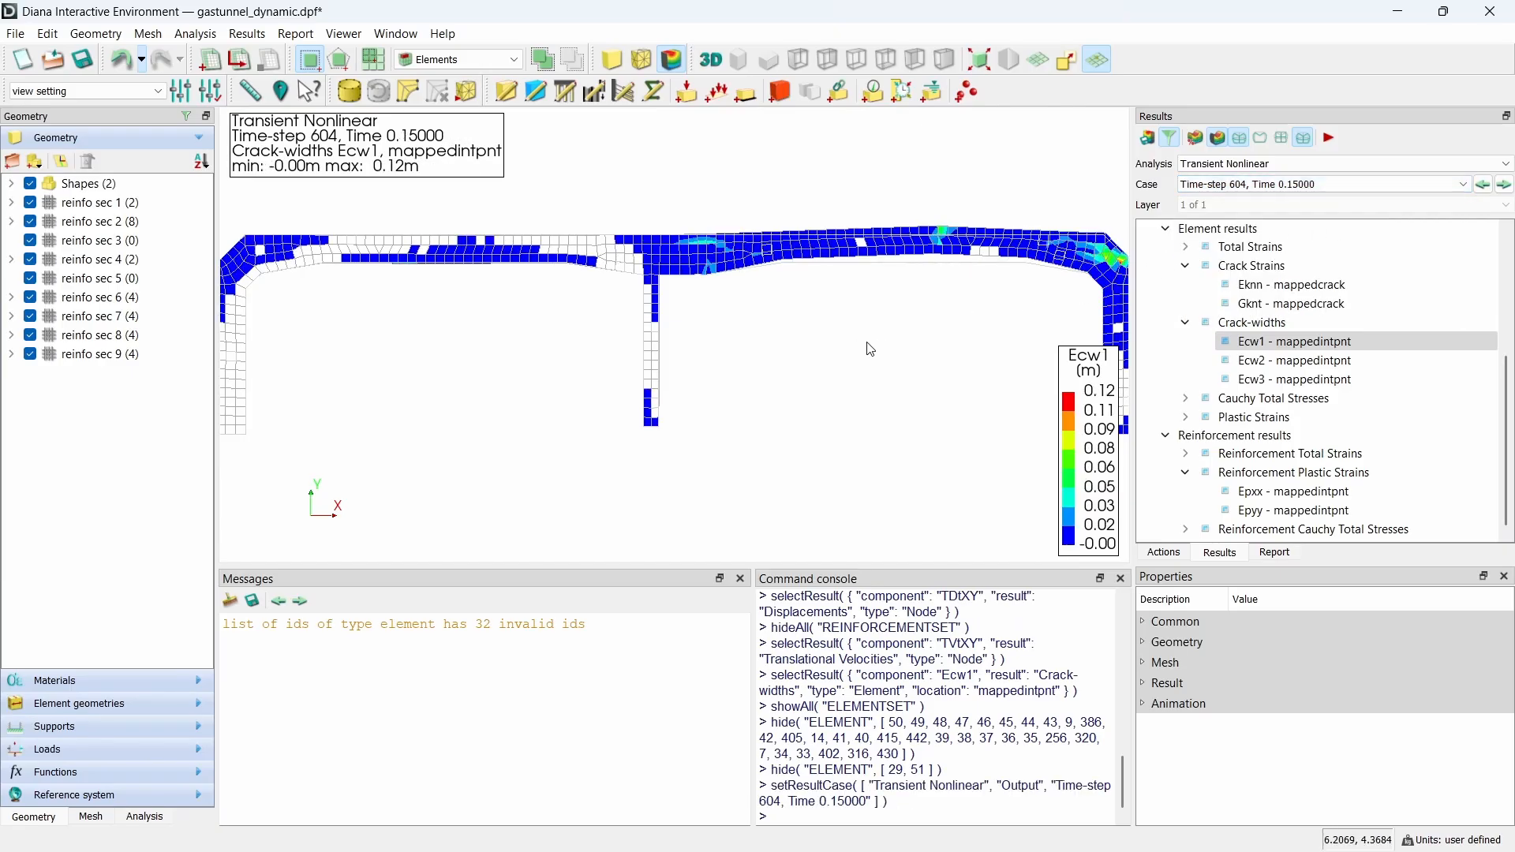
# Step: Display the displacements TDtXY, the translational velocities TVtXY and the crack widths Ecw1 for time-step 604
pyautogui.scroll(4, 1200, 269)
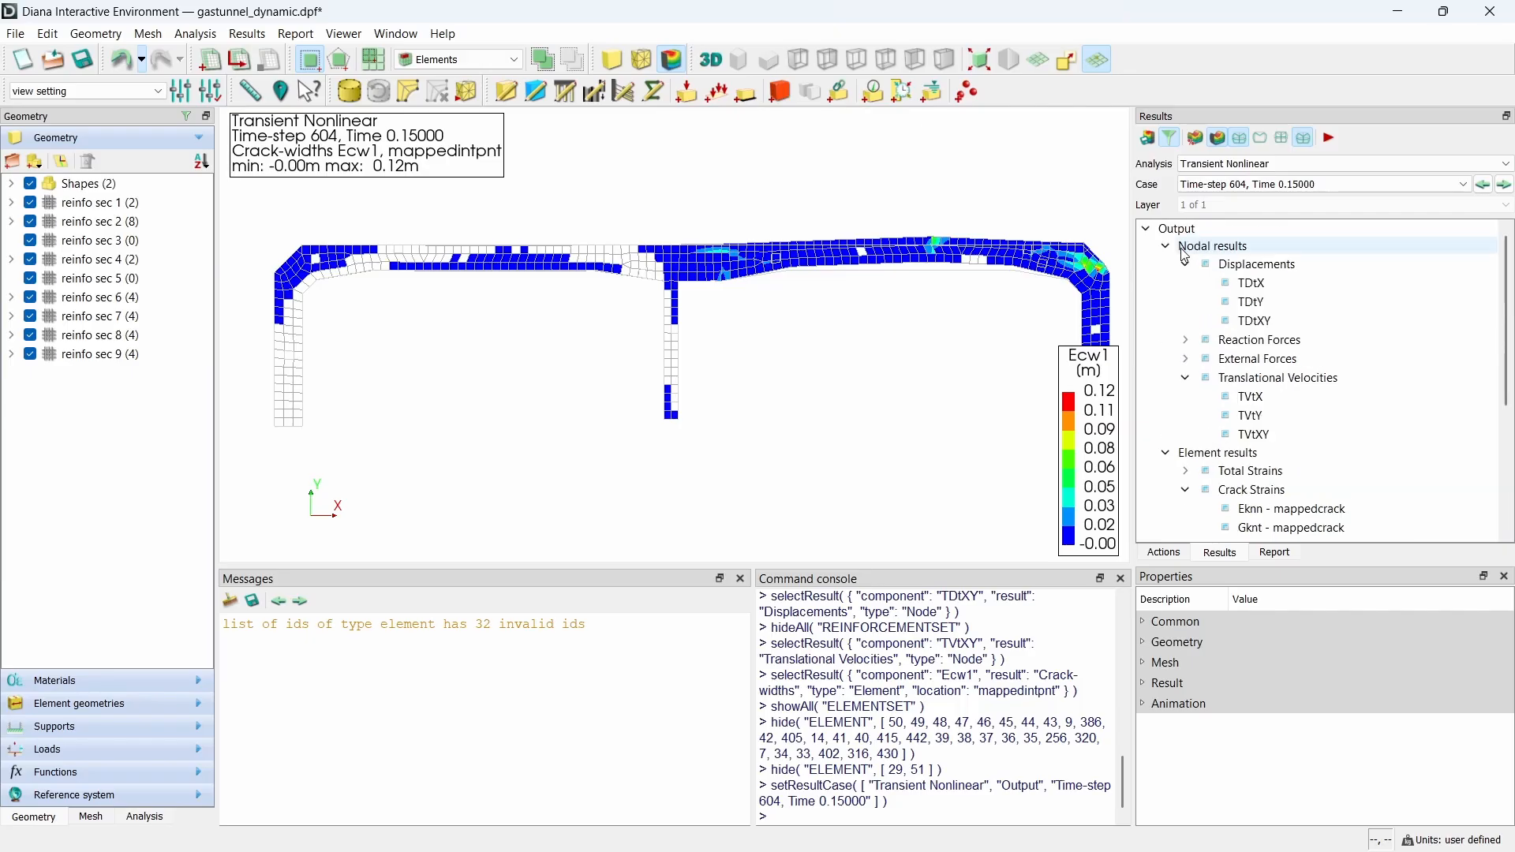
pyautogui.click(1257, 321)
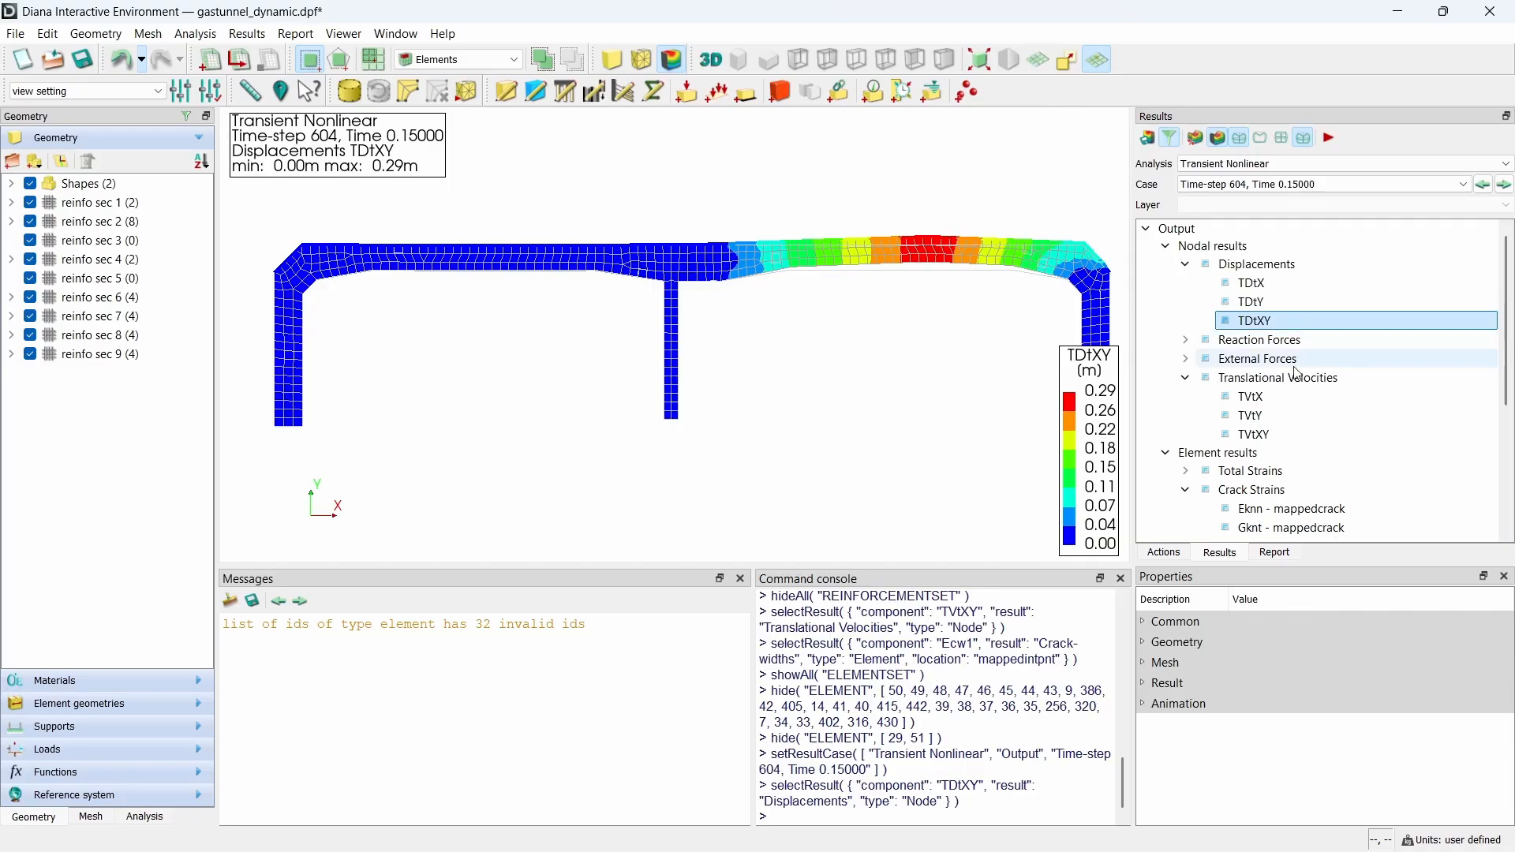
pyautogui.click(1297, 435)
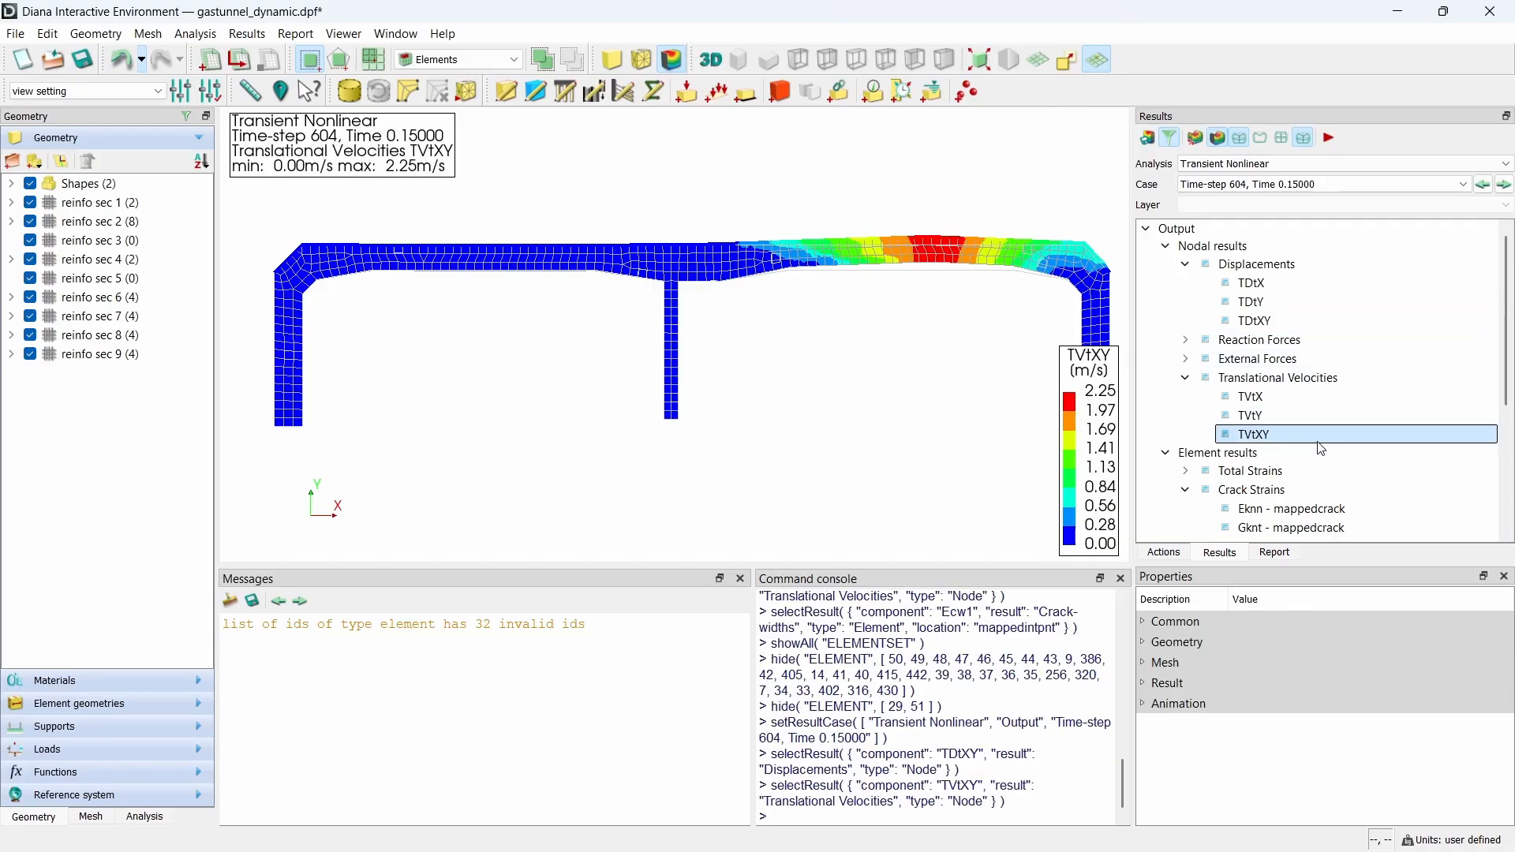
pyautogui.scroll(-4, 1322, 448)
pyautogui.click(1294, 342)
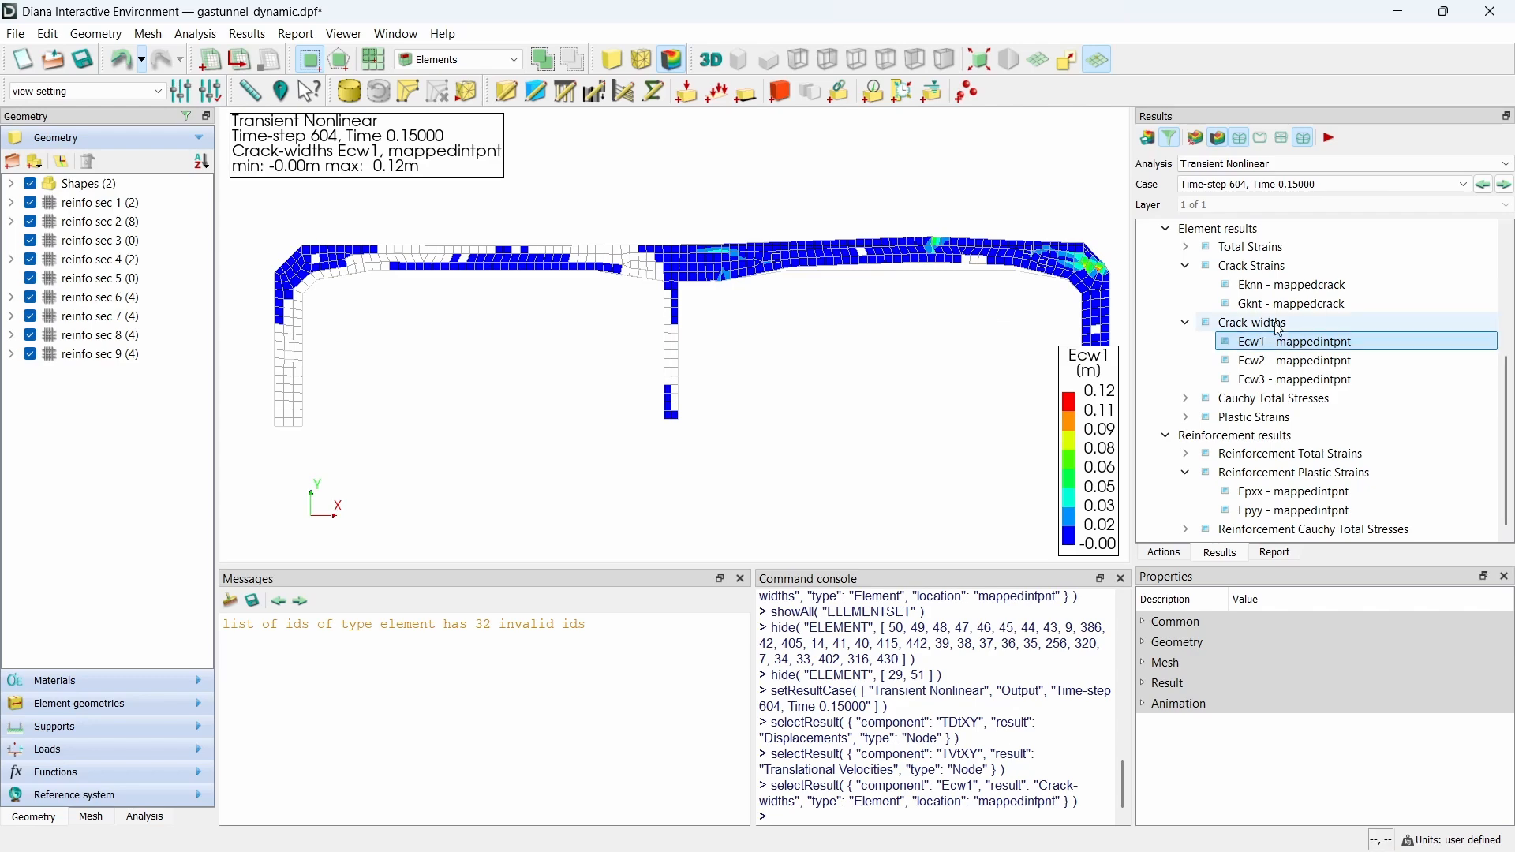
# Step: Switch to time-step 1004 (time 0.25000) and display the displacements TDtXY, velocities TVtXY and crack widths Ecw1
pyautogui.click(1326, 185)
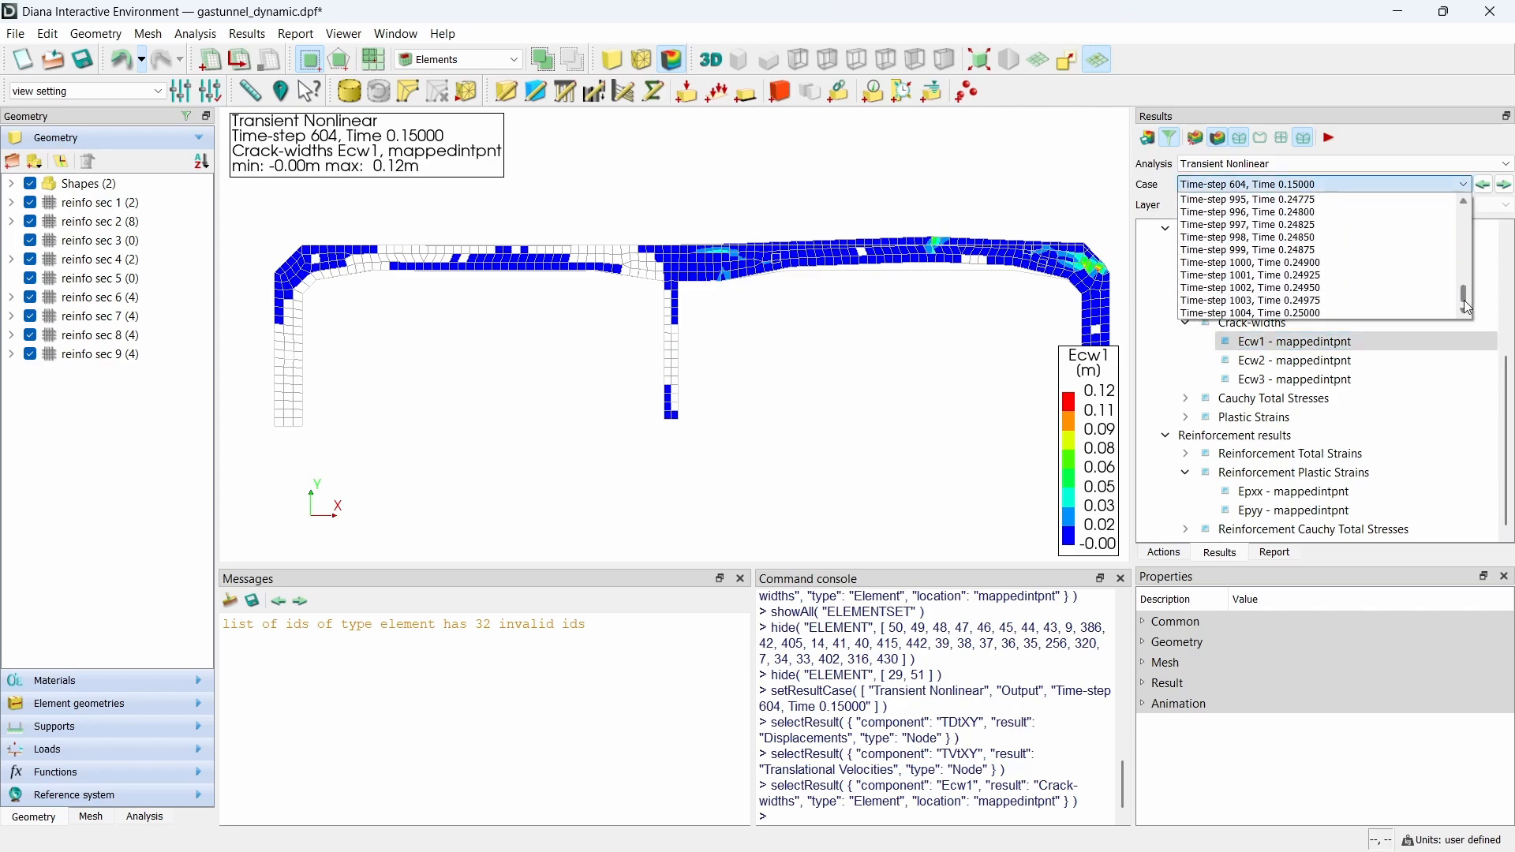
pyautogui.click(1380, 322)
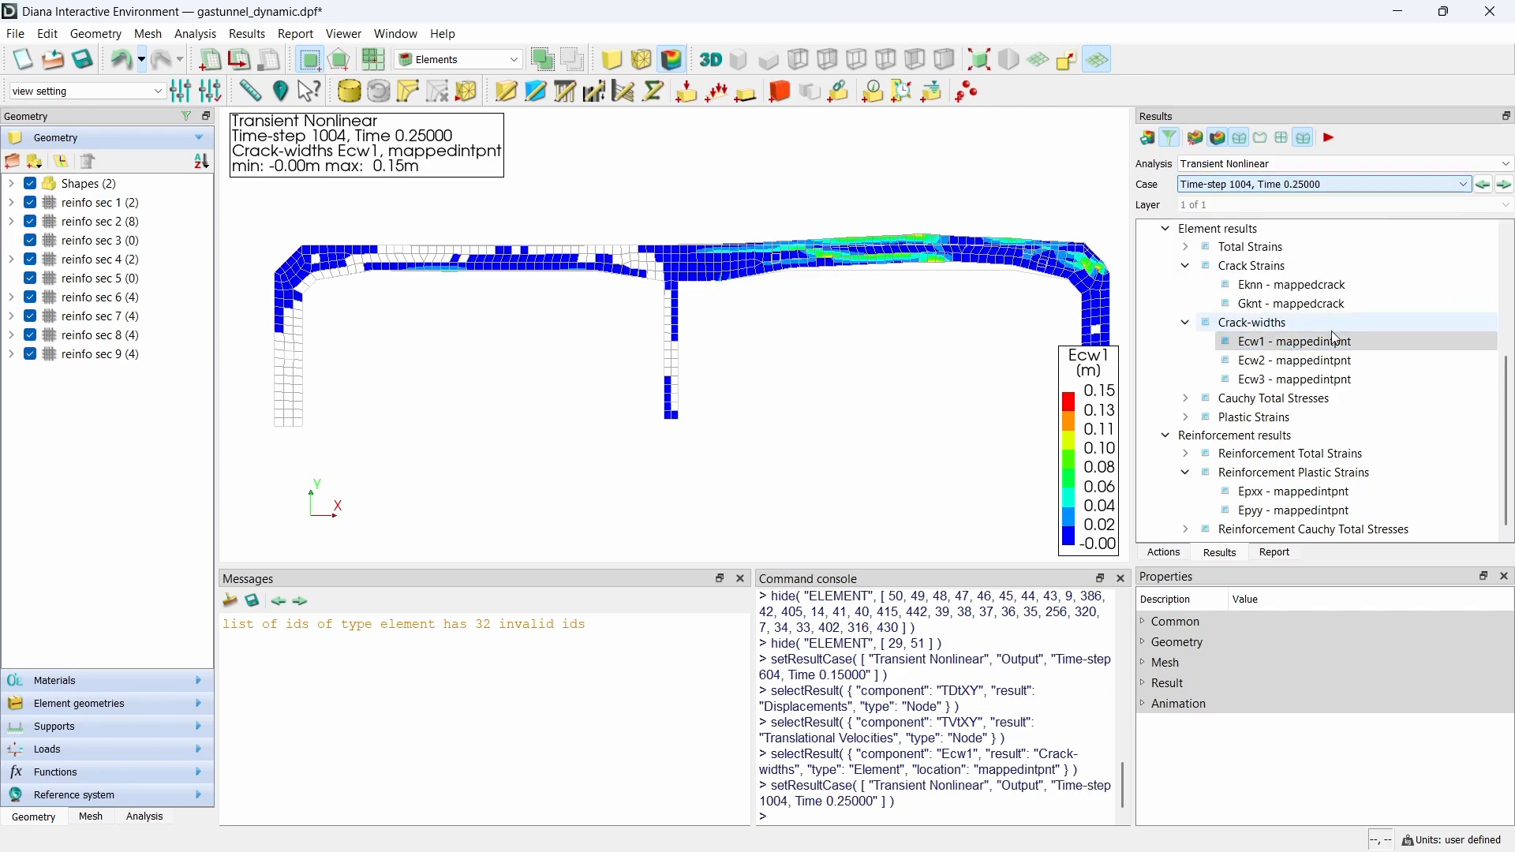
pyautogui.scroll(4, 1180, 241)
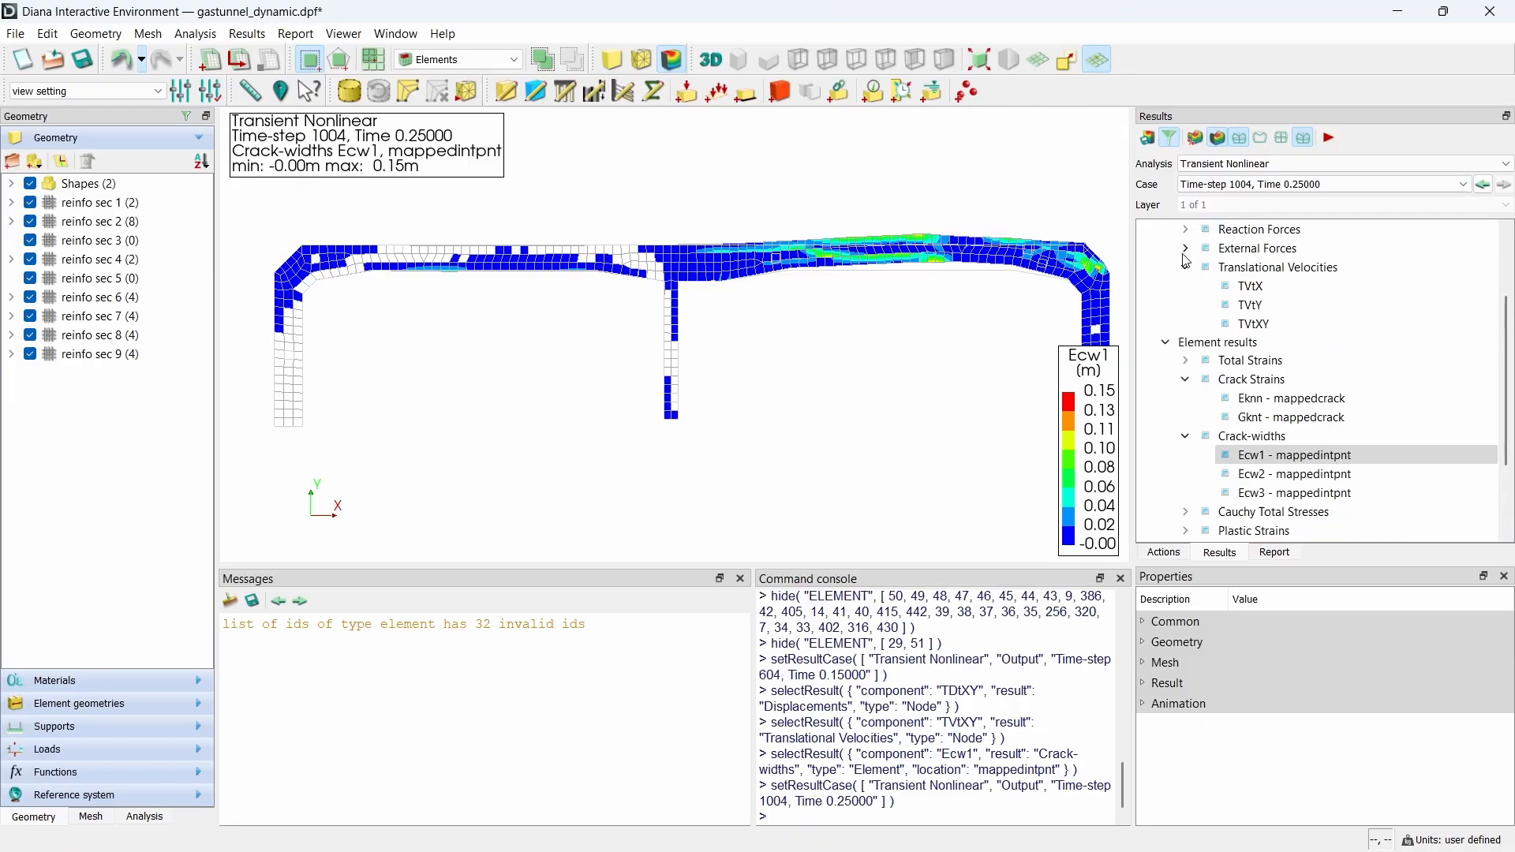
pyautogui.click(1255, 320)
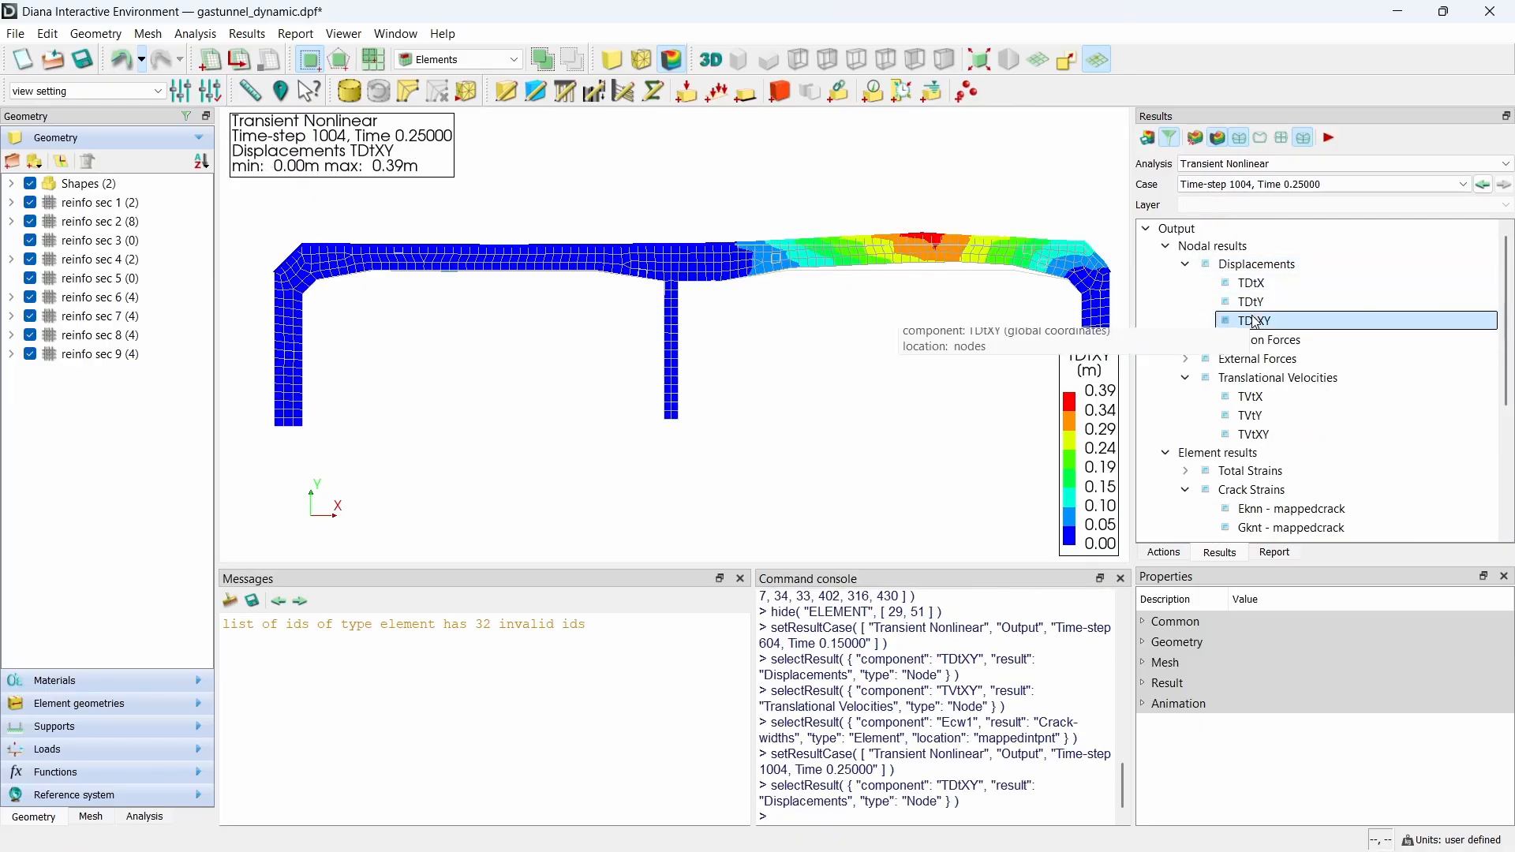
pyautogui.click(1329, 435)
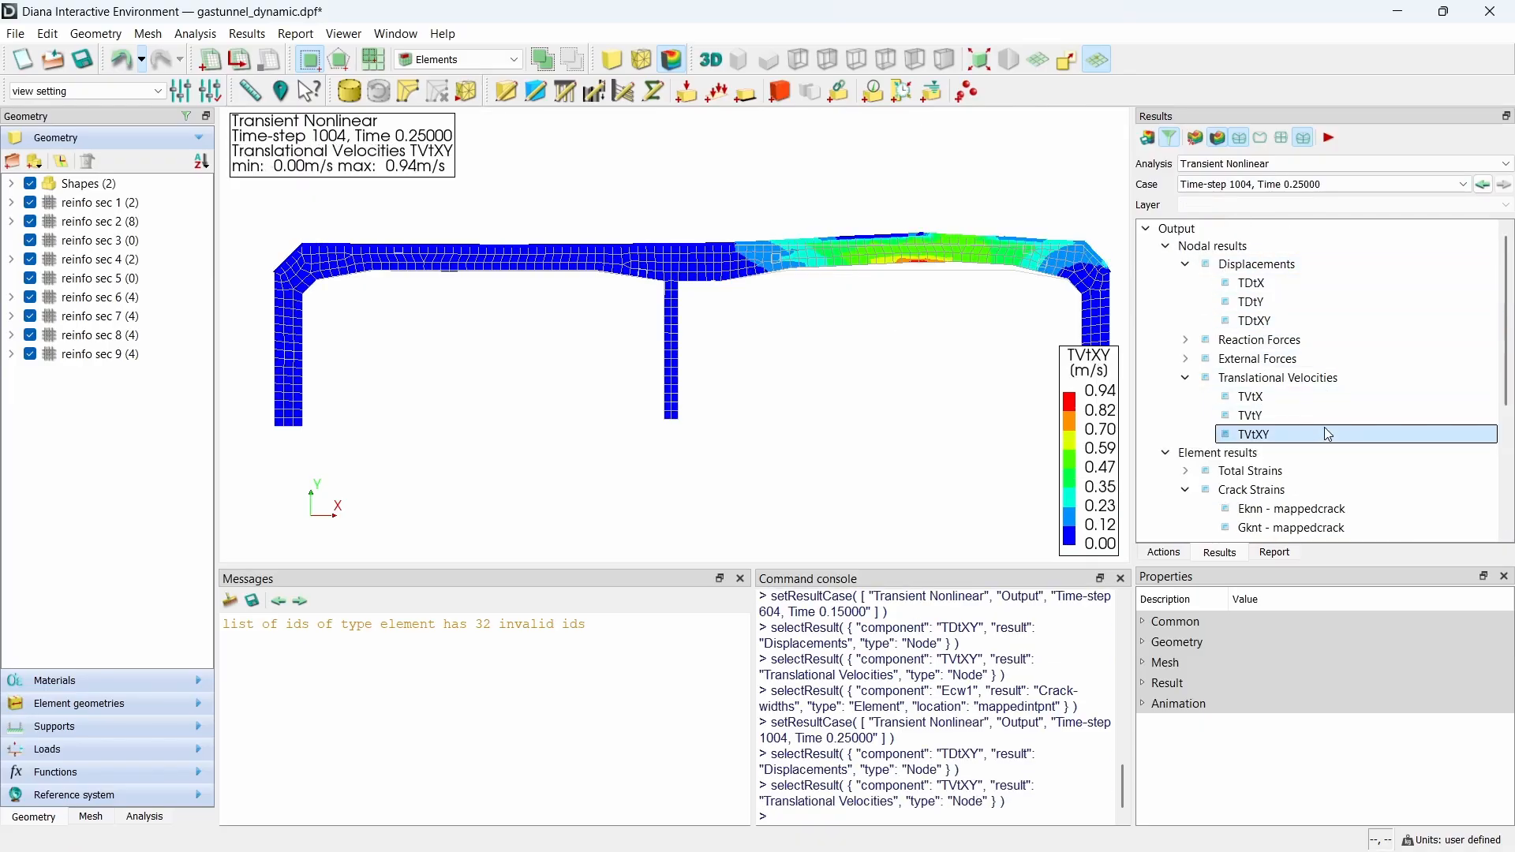
pyautogui.scroll(-4, 1329, 433)
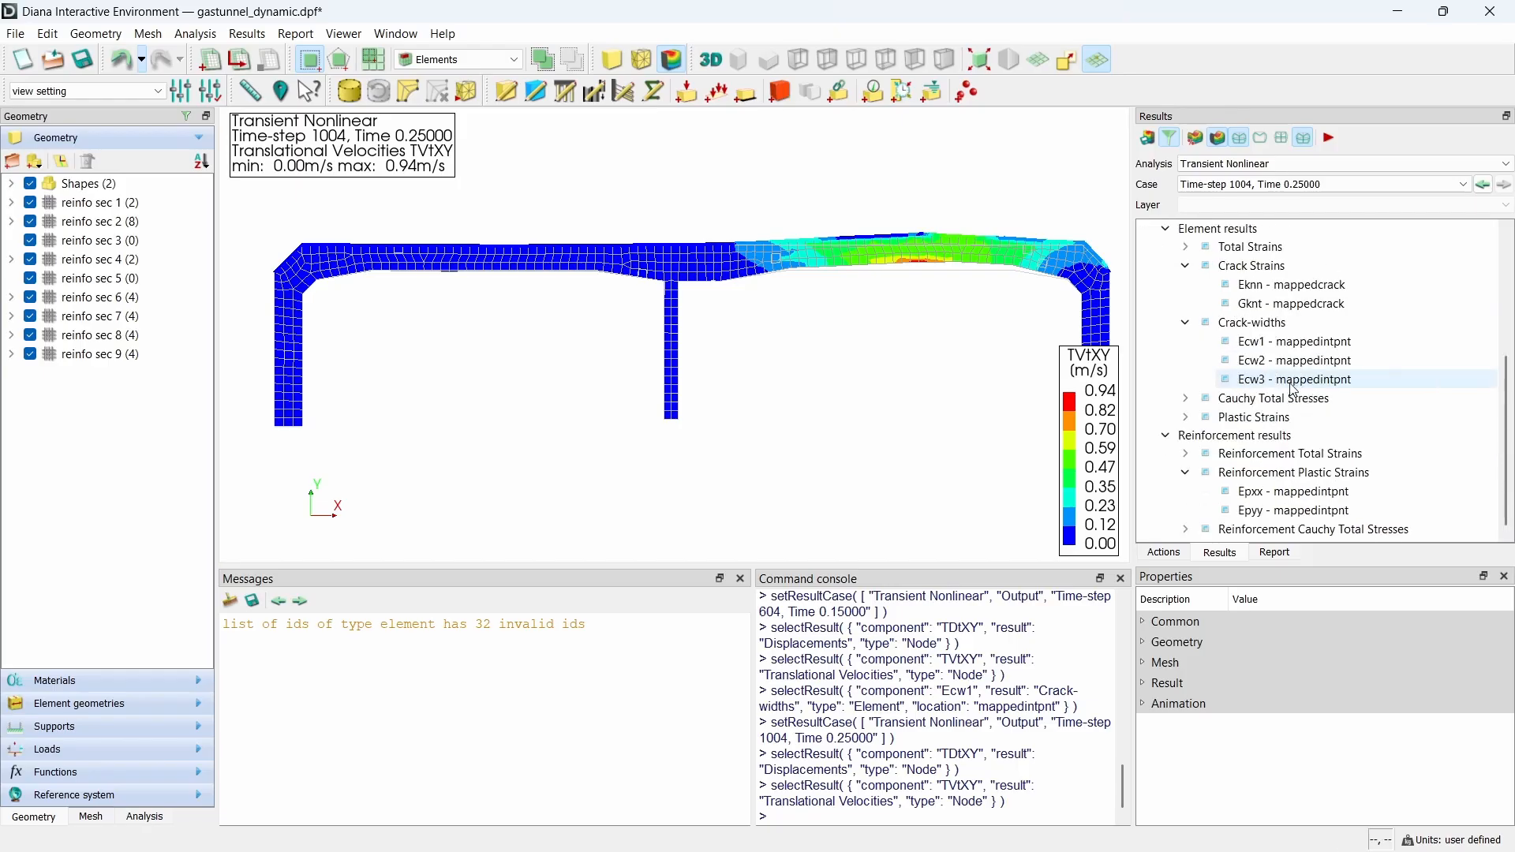
pyautogui.click(1326, 346)
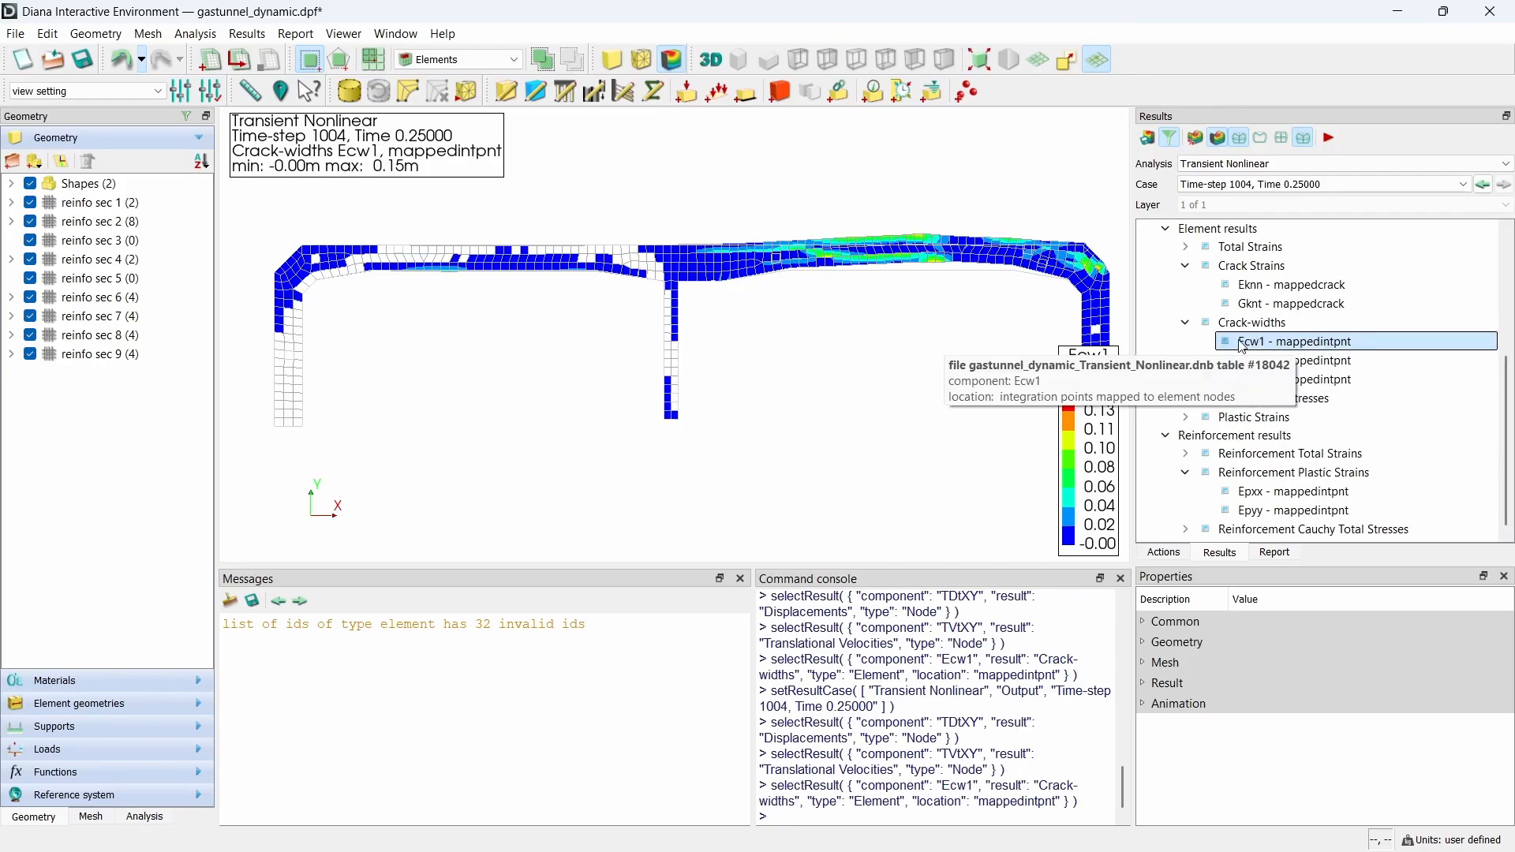
# Step: Display the reinforcement Cauchy total stresses Sxx and the reinforcement total strains Exx for time-step 1004
pyautogui.scroll(-2, 1244, 347)
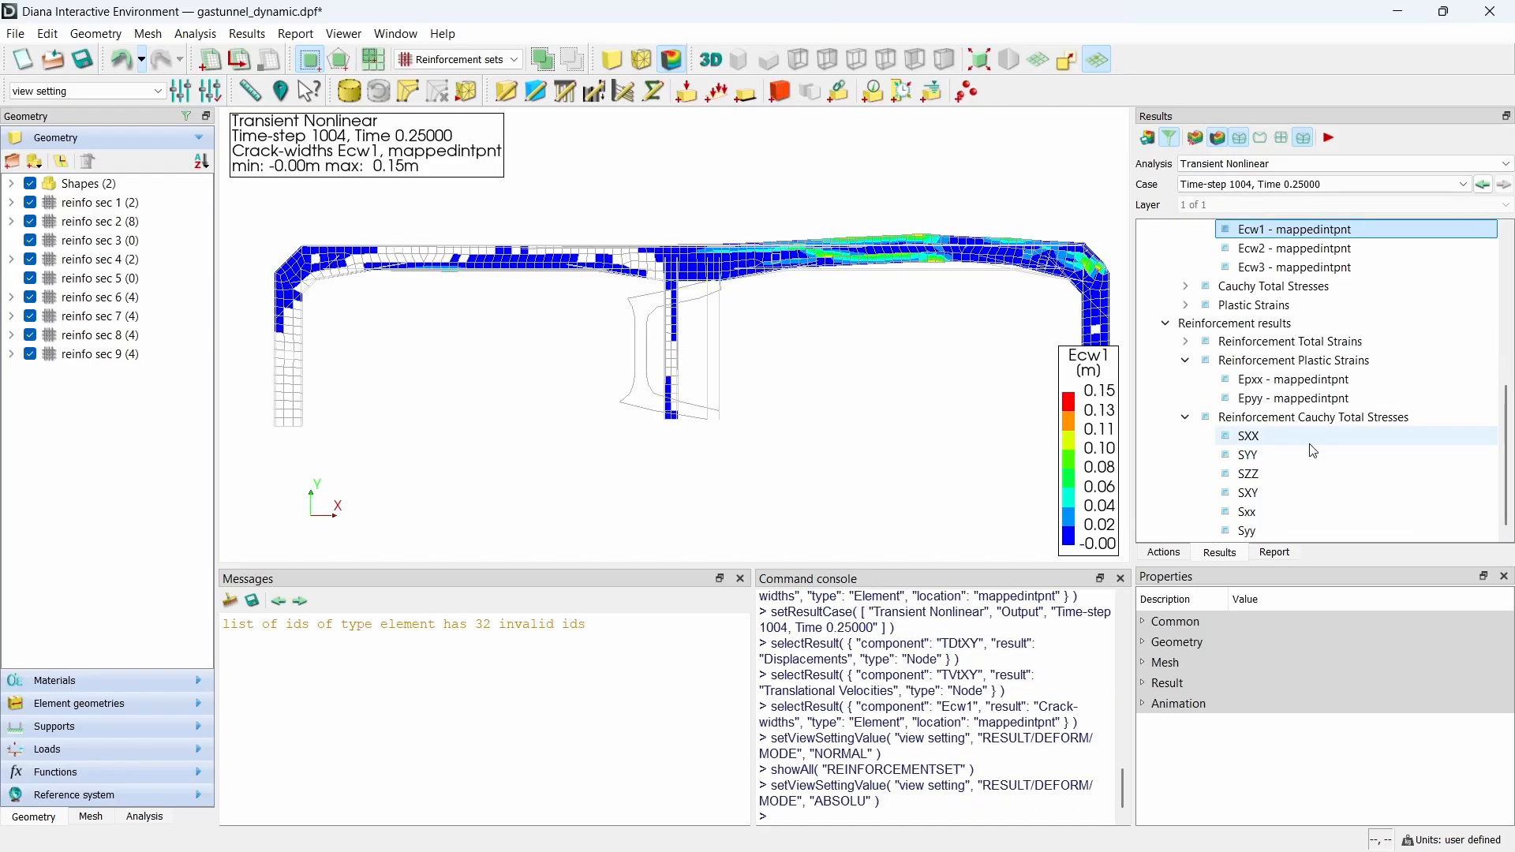
pyautogui.click(1300, 512)
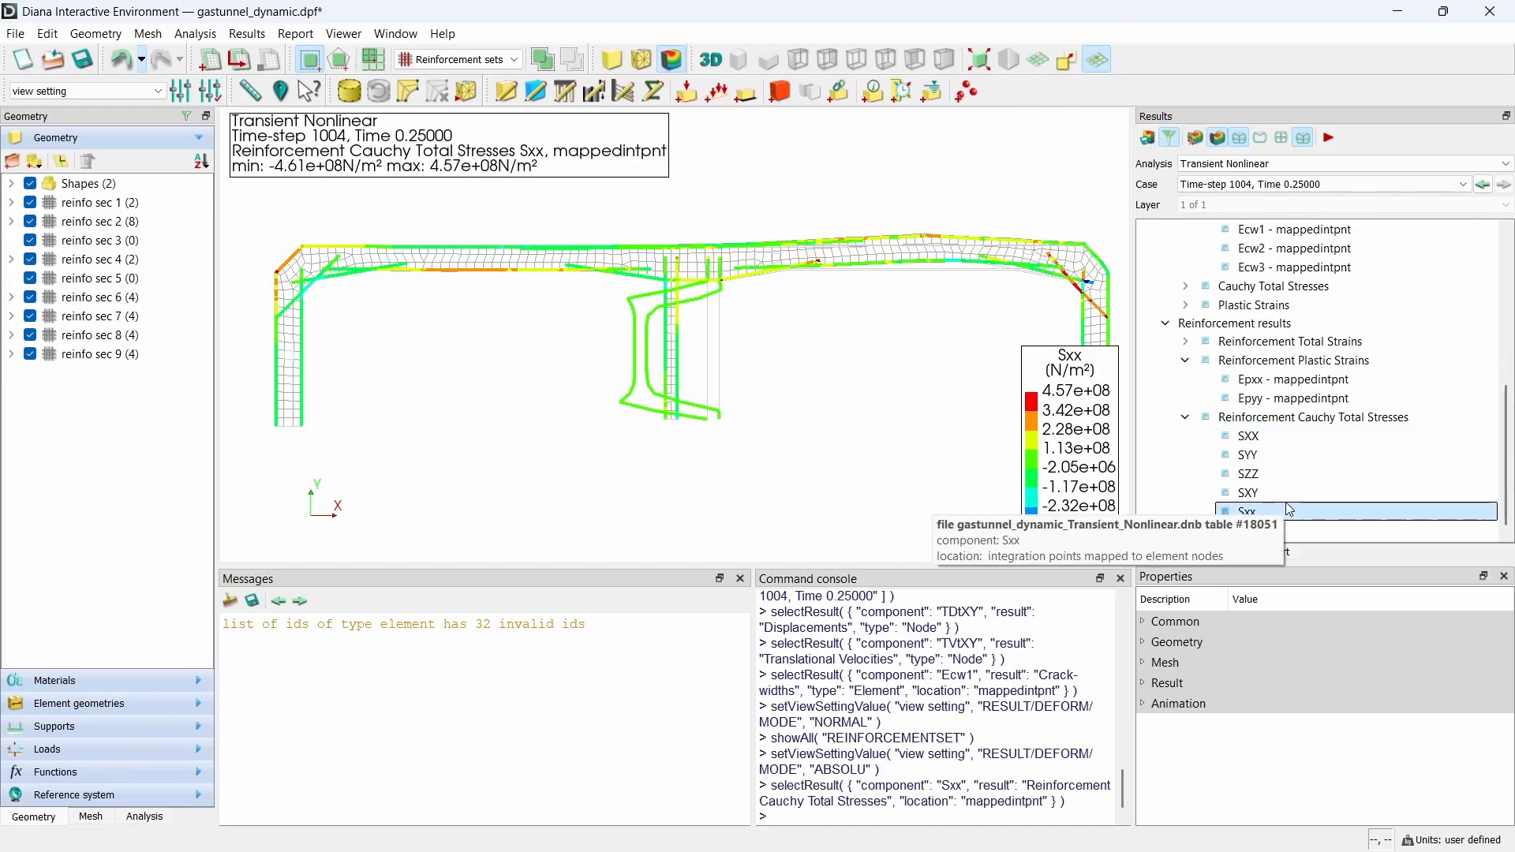
pyautogui.click(1186, 341)
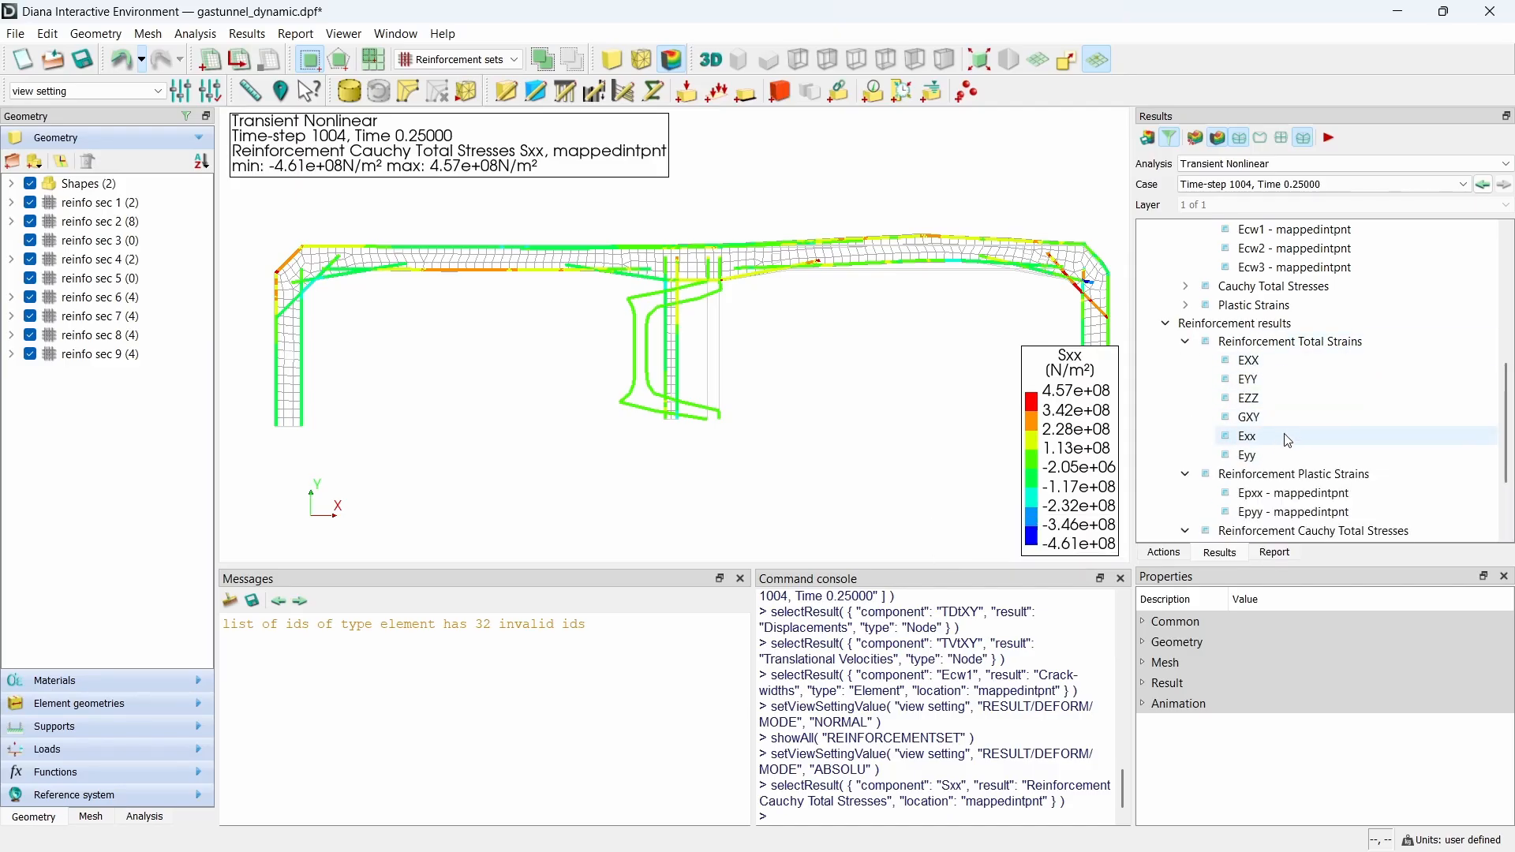
pyautogui.click(1249, 437)
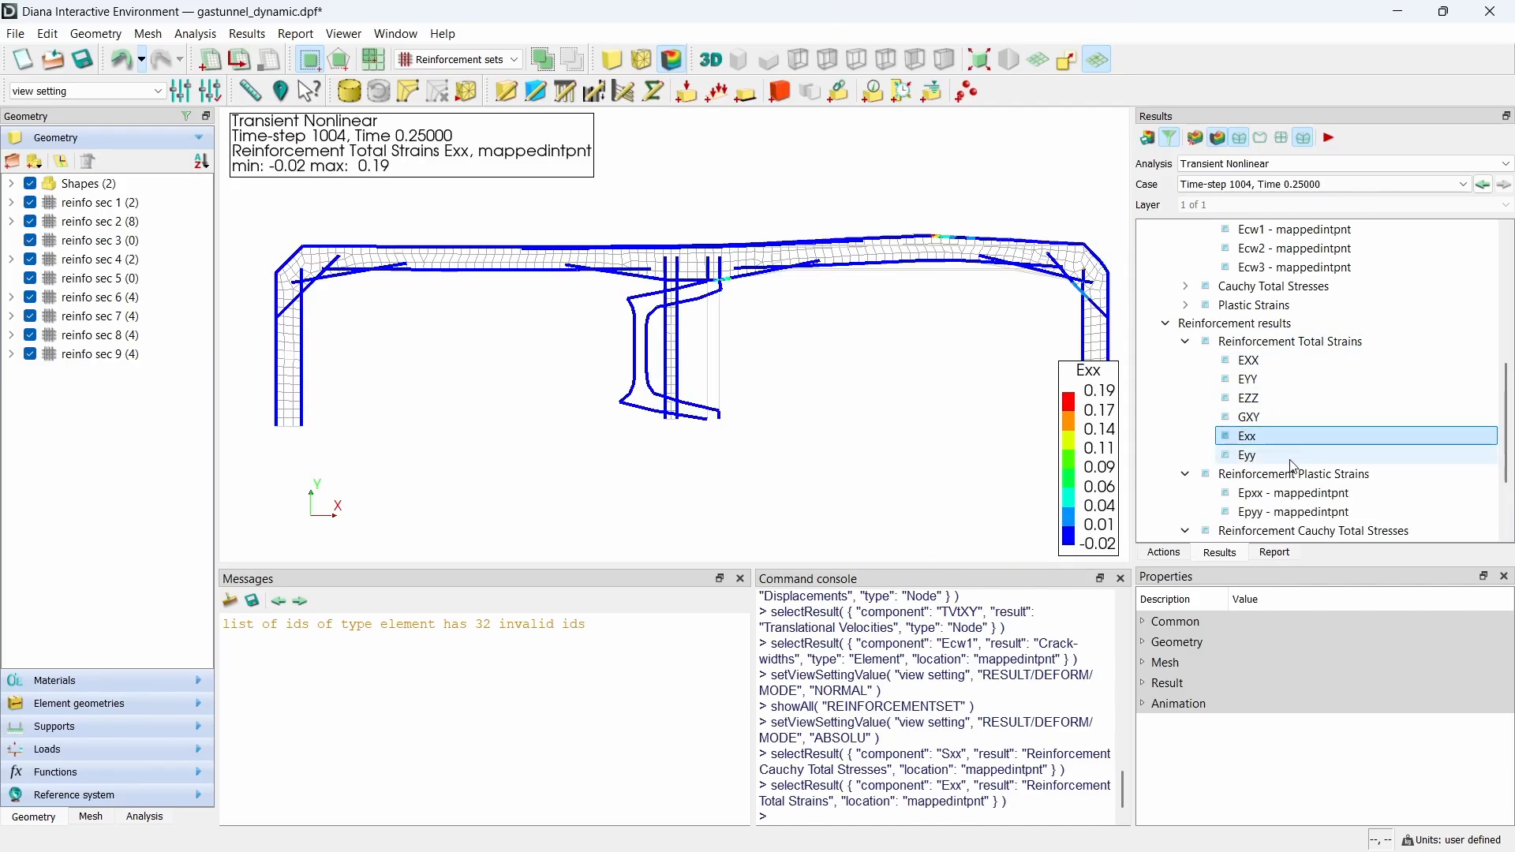
# Step: Display the reinforcement plastic strains Epxx and Epyy for time-step 1004, ending with Epxx shown
pyautogui.click(1322, 502)
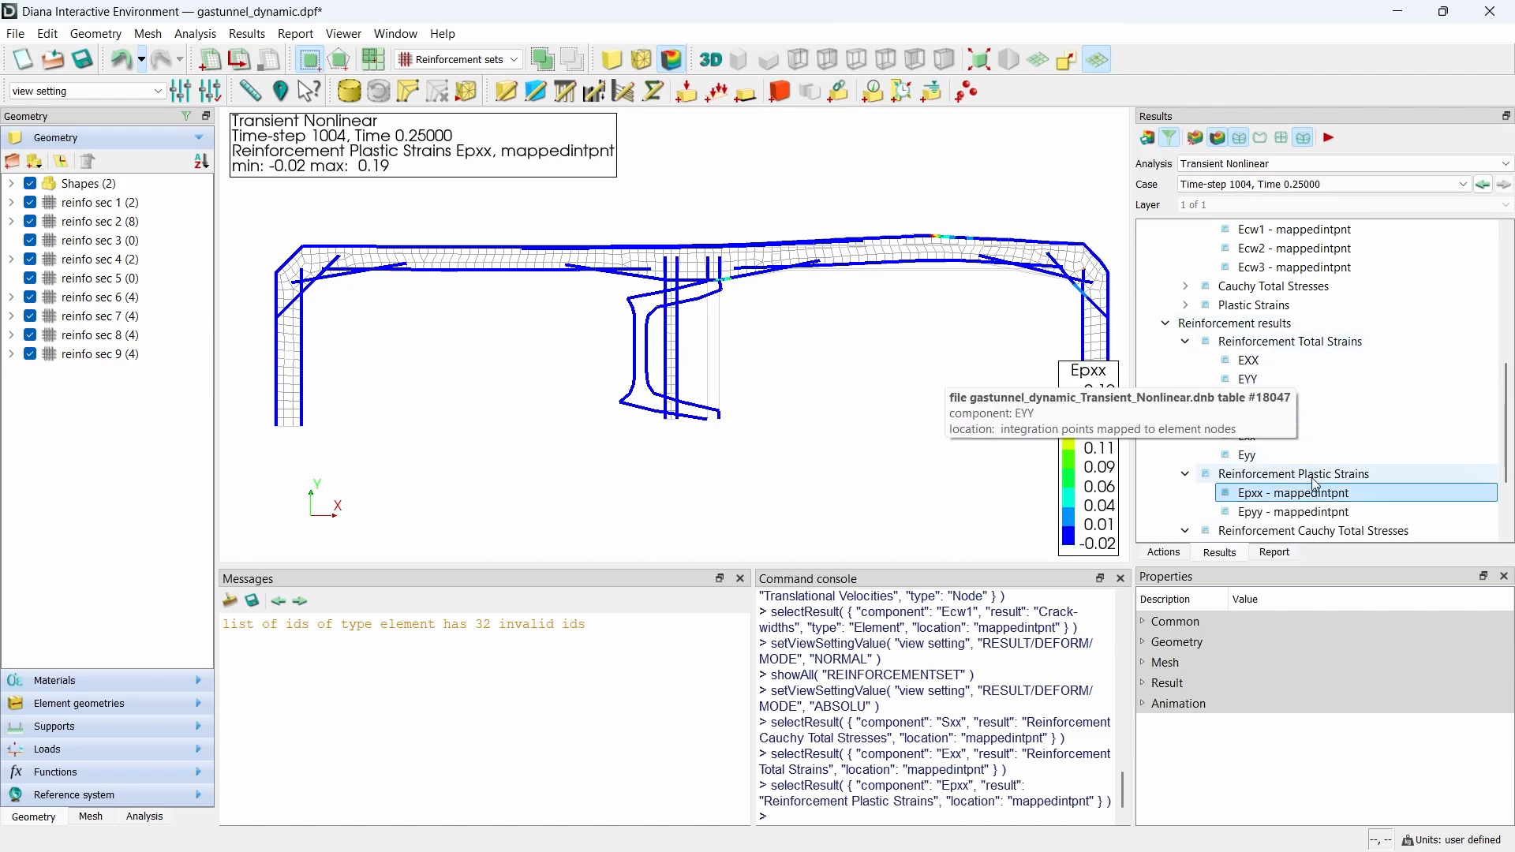
pyautogui.click(1324, 513)
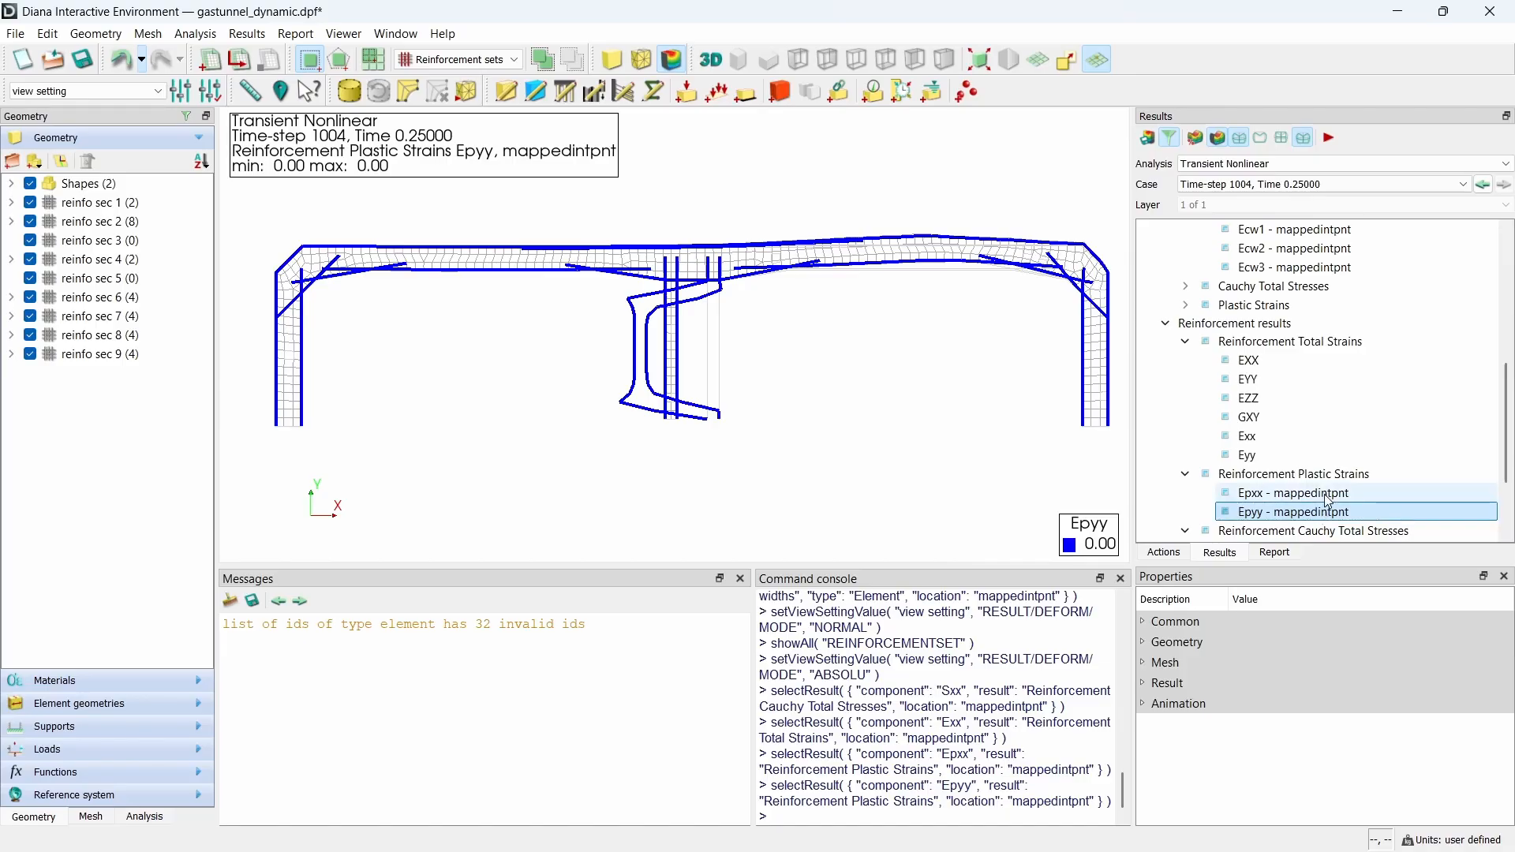
pyautogui.click(1328, 498)
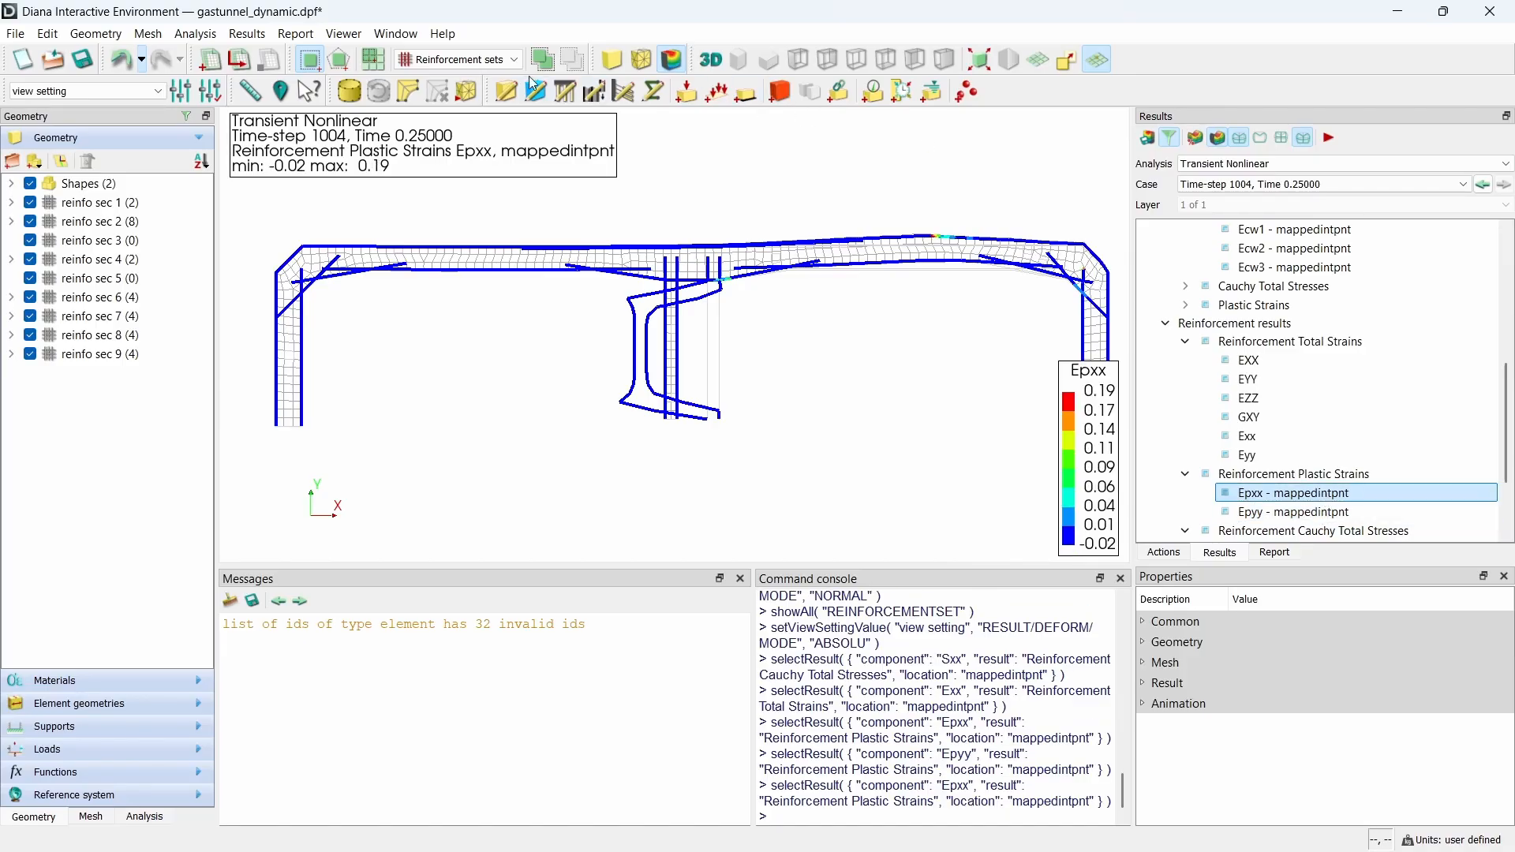
# Step: Switch the selection mode to nodes and select the upper-edge roof node at the peak of the right-hand span, at X 8.0813, Y 7.86
pyautogui.click(498, 60)
pyautogui.click(454, 111)
pyautogui.scroll(6, 878, 230)
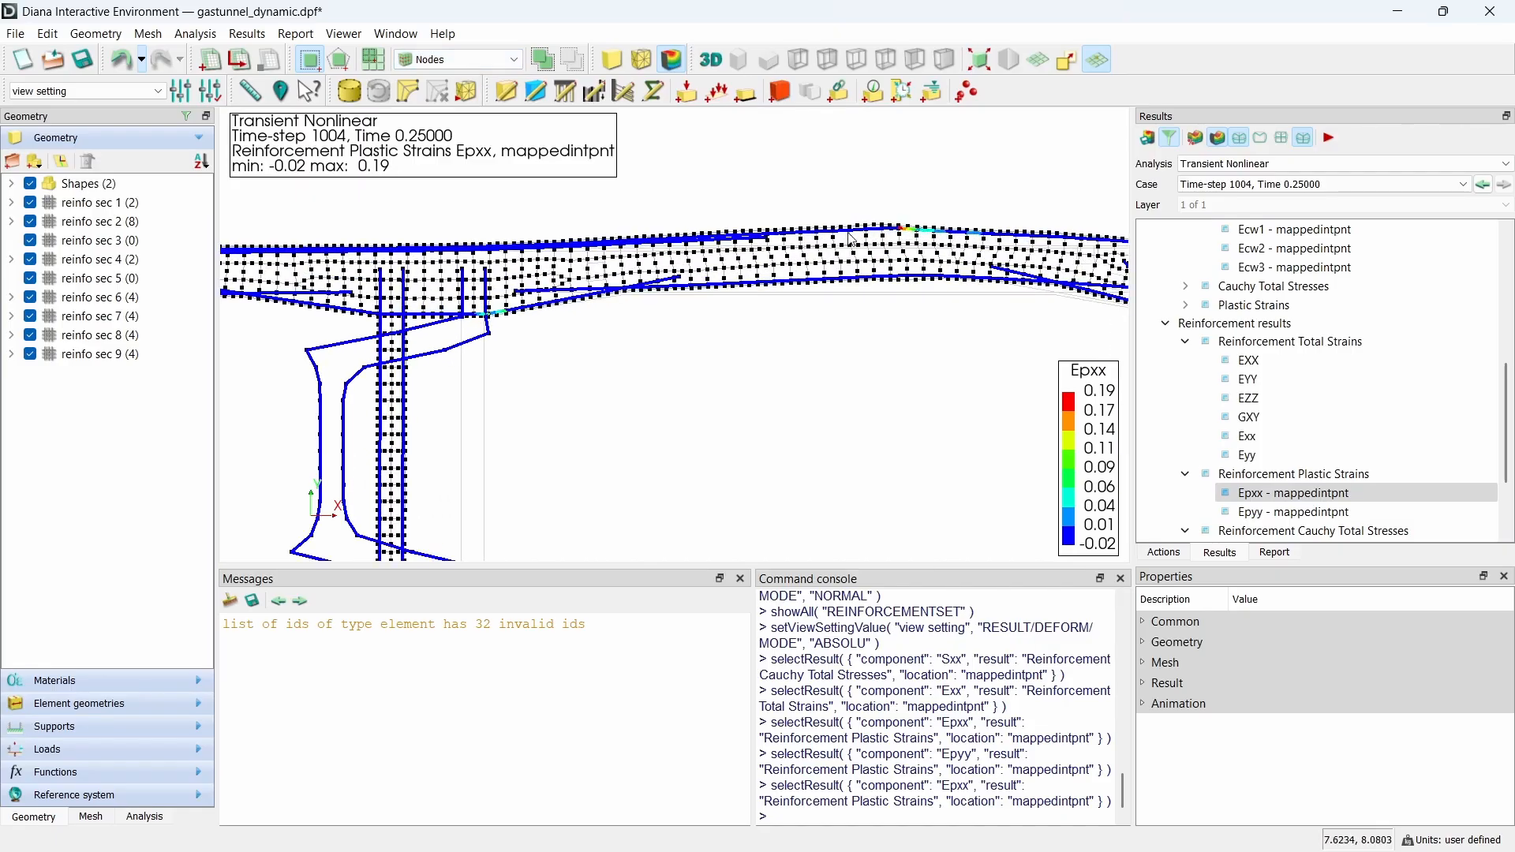
pyautogui.click(877, 225)
pyautogui.scroll(10, 1255, 363)
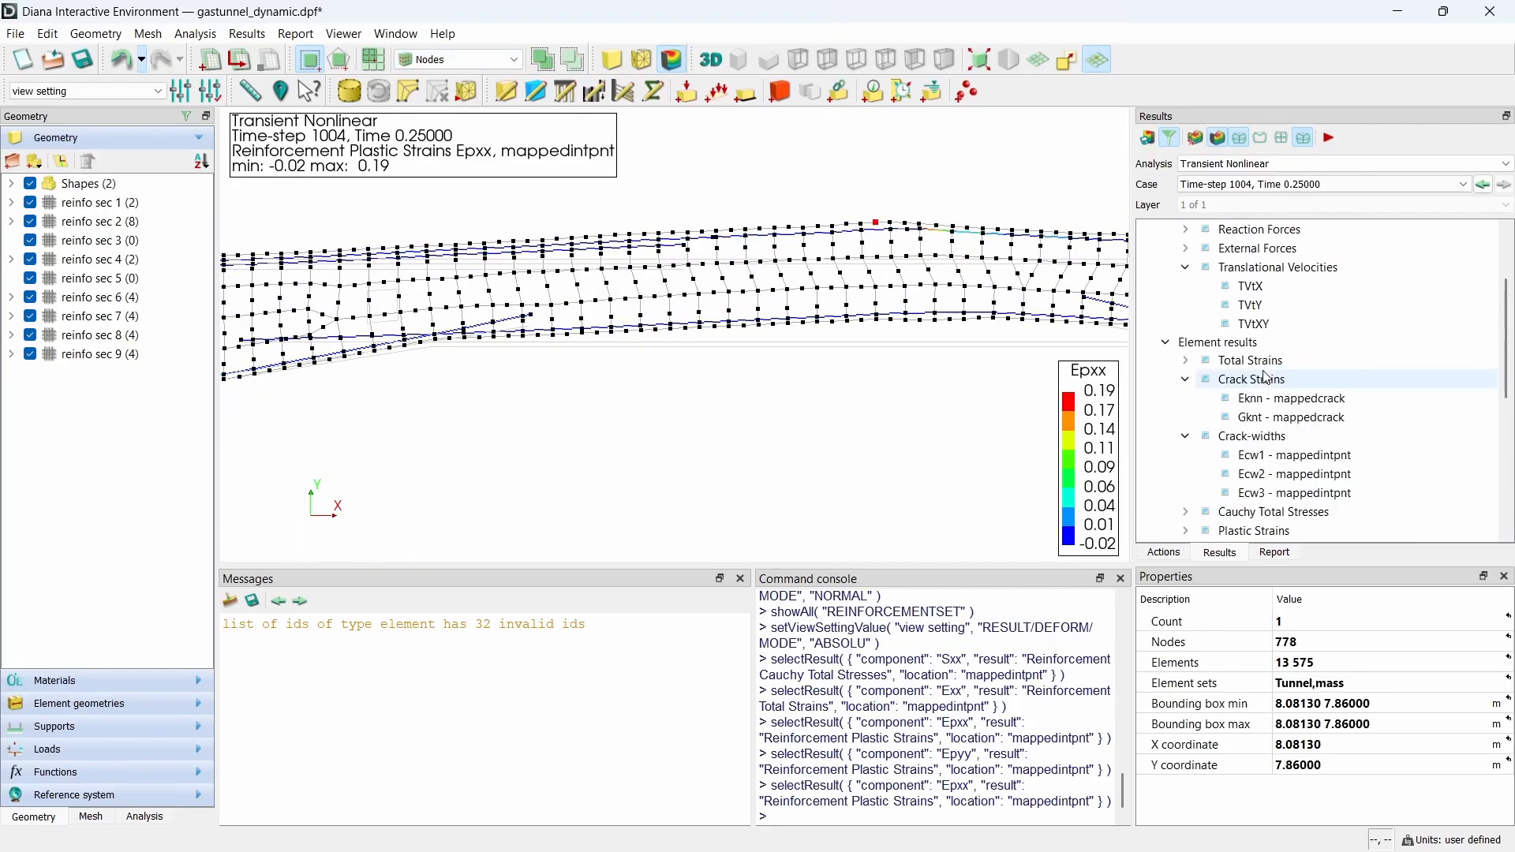
# Step: Show a line diagram of displacement TDtY at the selected node, limited to the time steps, and close the chart after viewing
pyautogui.rightClick(1249, 323)
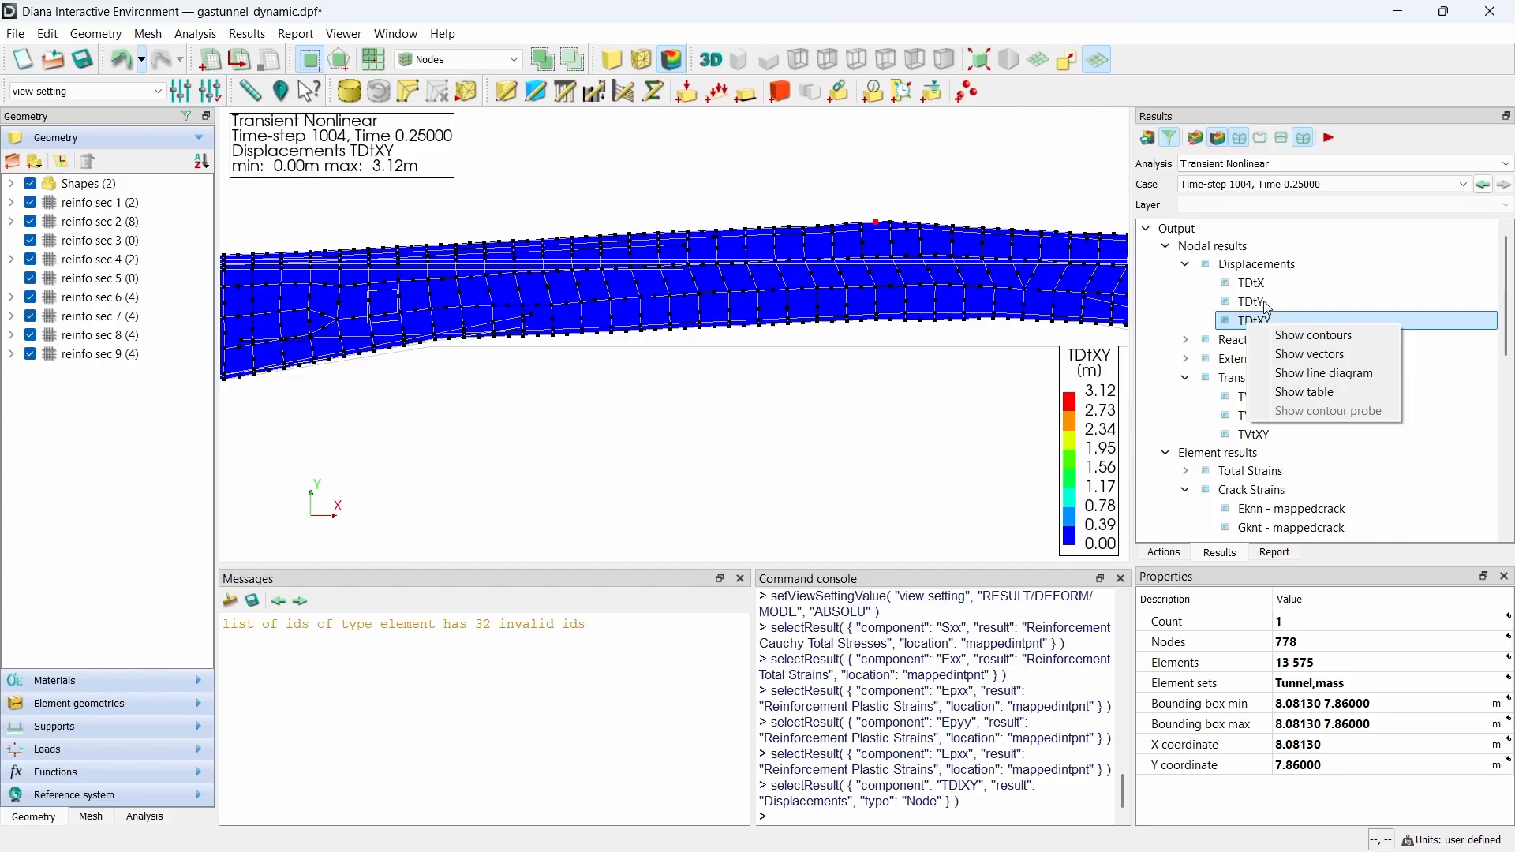
pyautogui.rightClick(1267, 305)
pyautogui.click(1322, 370)
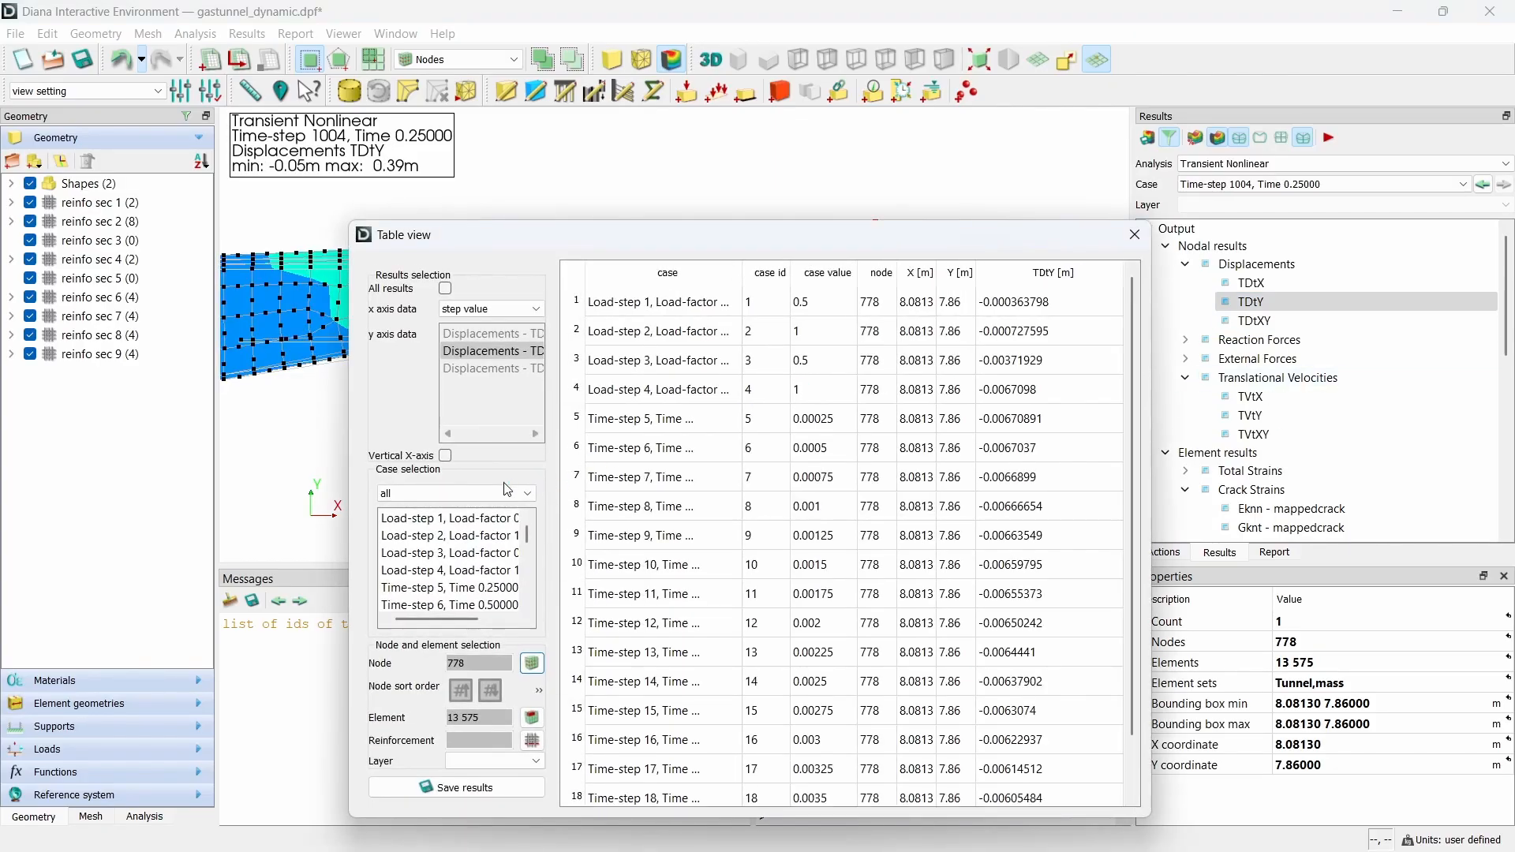
pyautogui.click(474, 494)
pyautogui.click(491, 522)
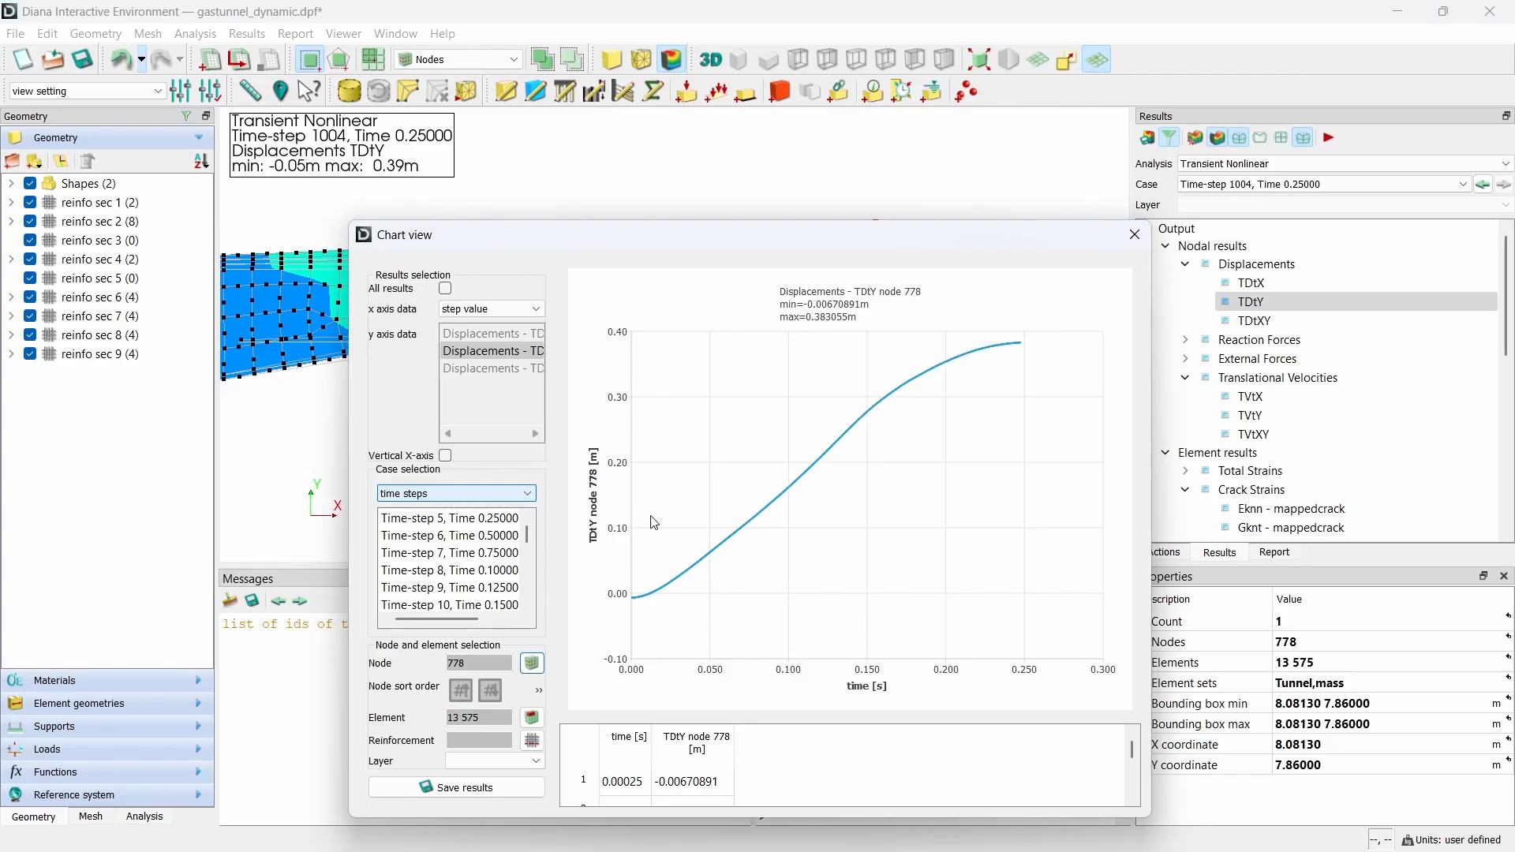
pyautogui.moveTo(747, 233); pyautogui.dragTo(754, 190)
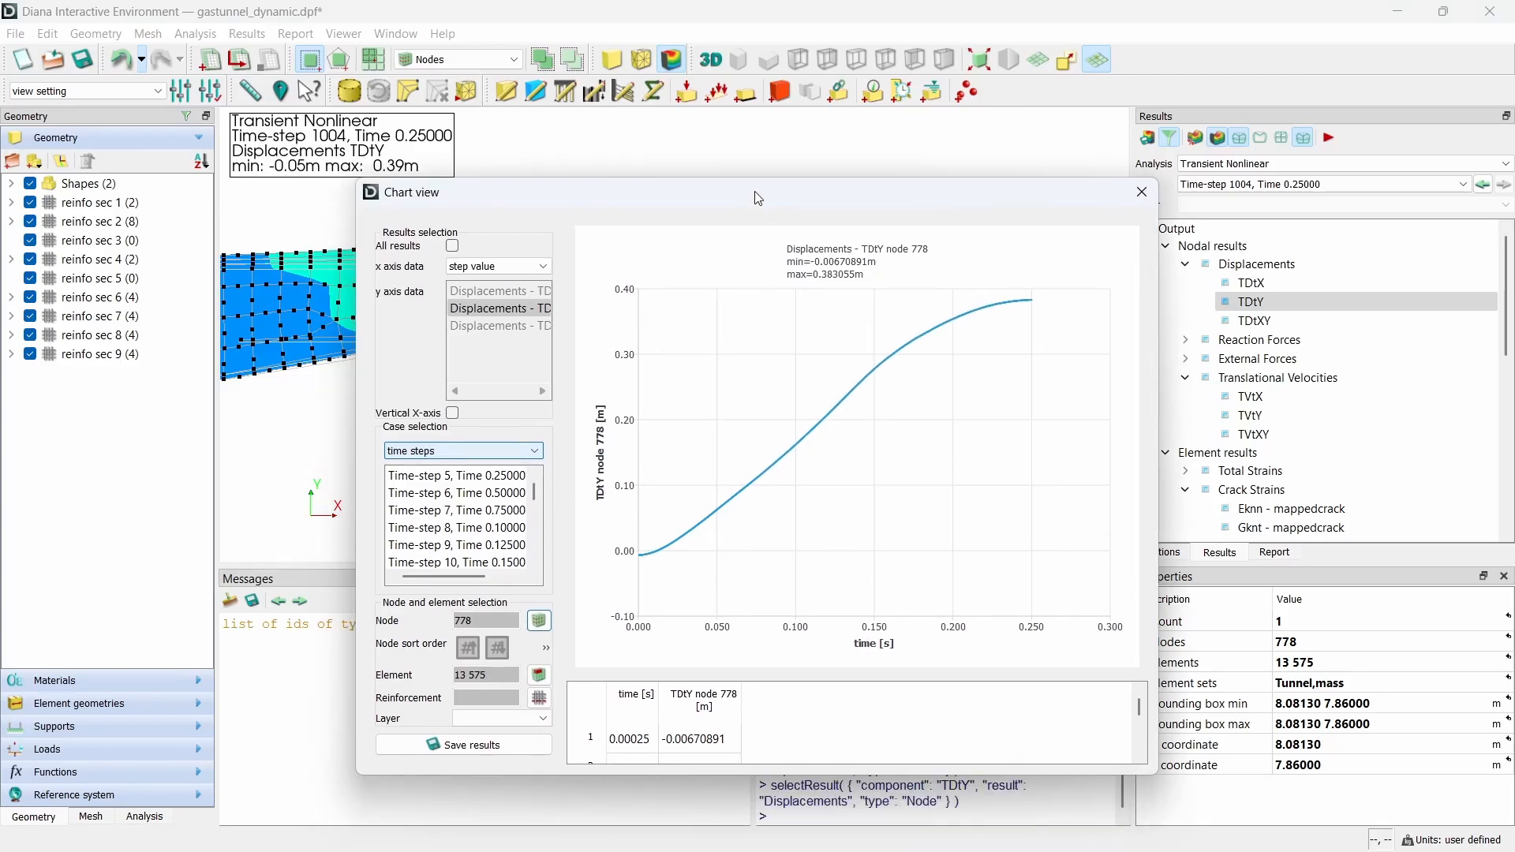
pyautogui.click(1143, 192)
# Step: Show a line diagram of translational velocity TVtY against time for the selected roof node
pyautogui.click(1255, 412)
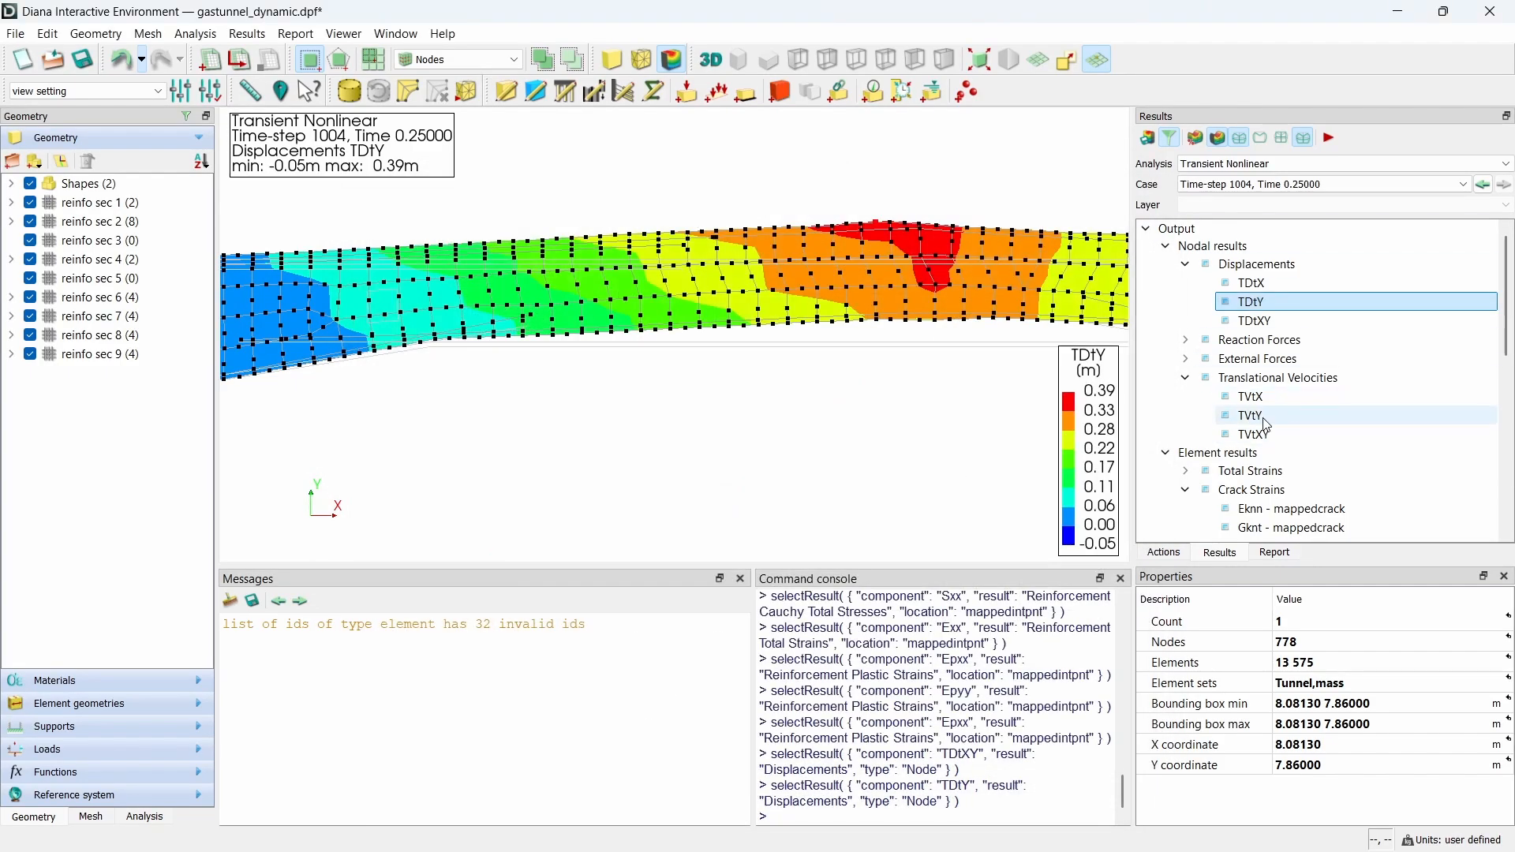
pyautogui.rightClick(1255, 413)
pyautogui.click(1281, 489)
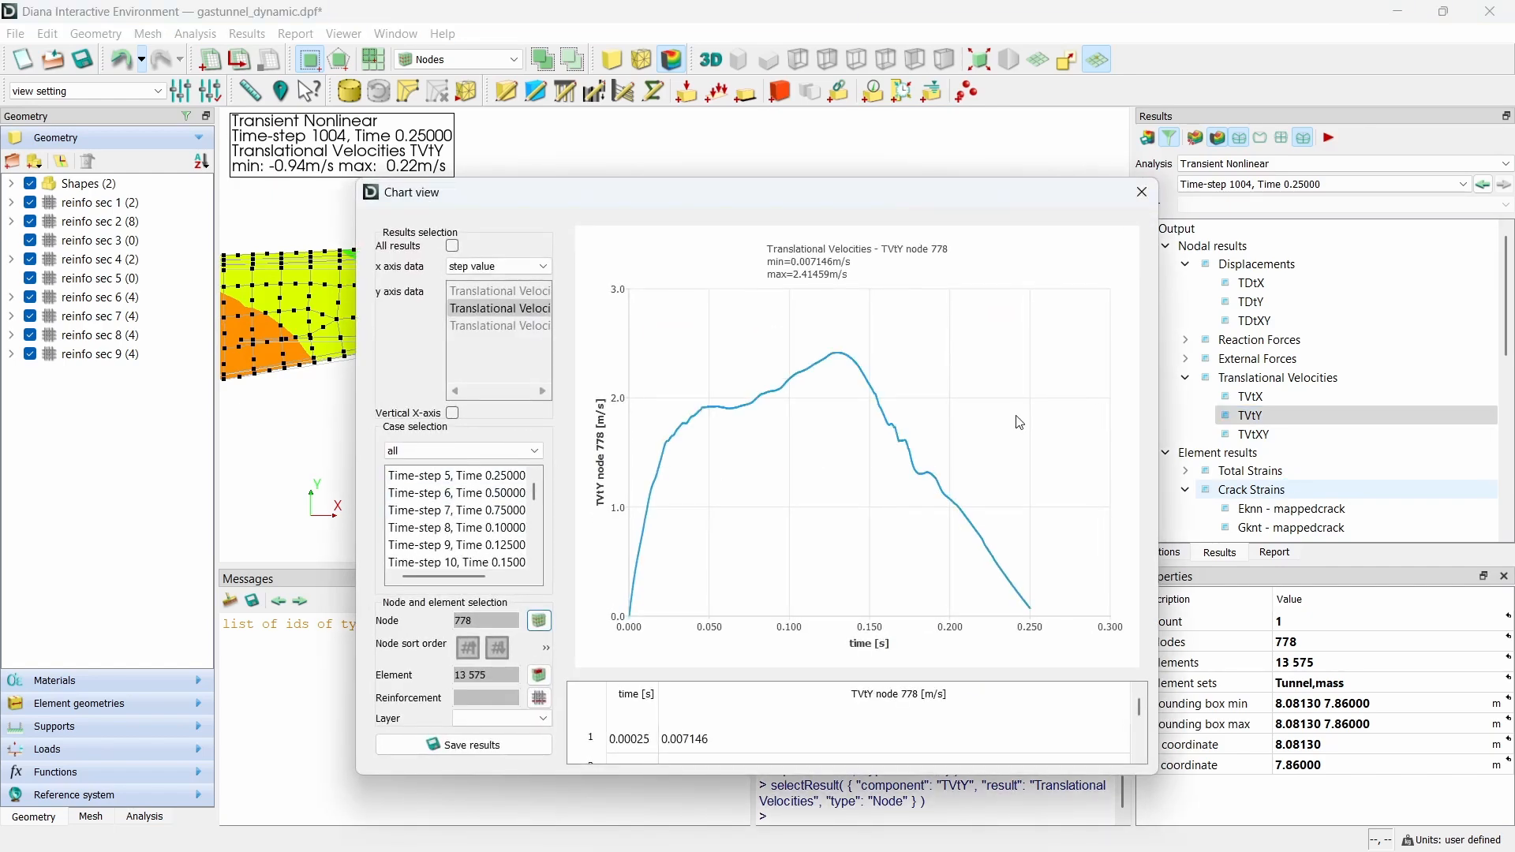
pyautogui.moveTo(1042, 183); pyautogui.dragTo(1040, 165)
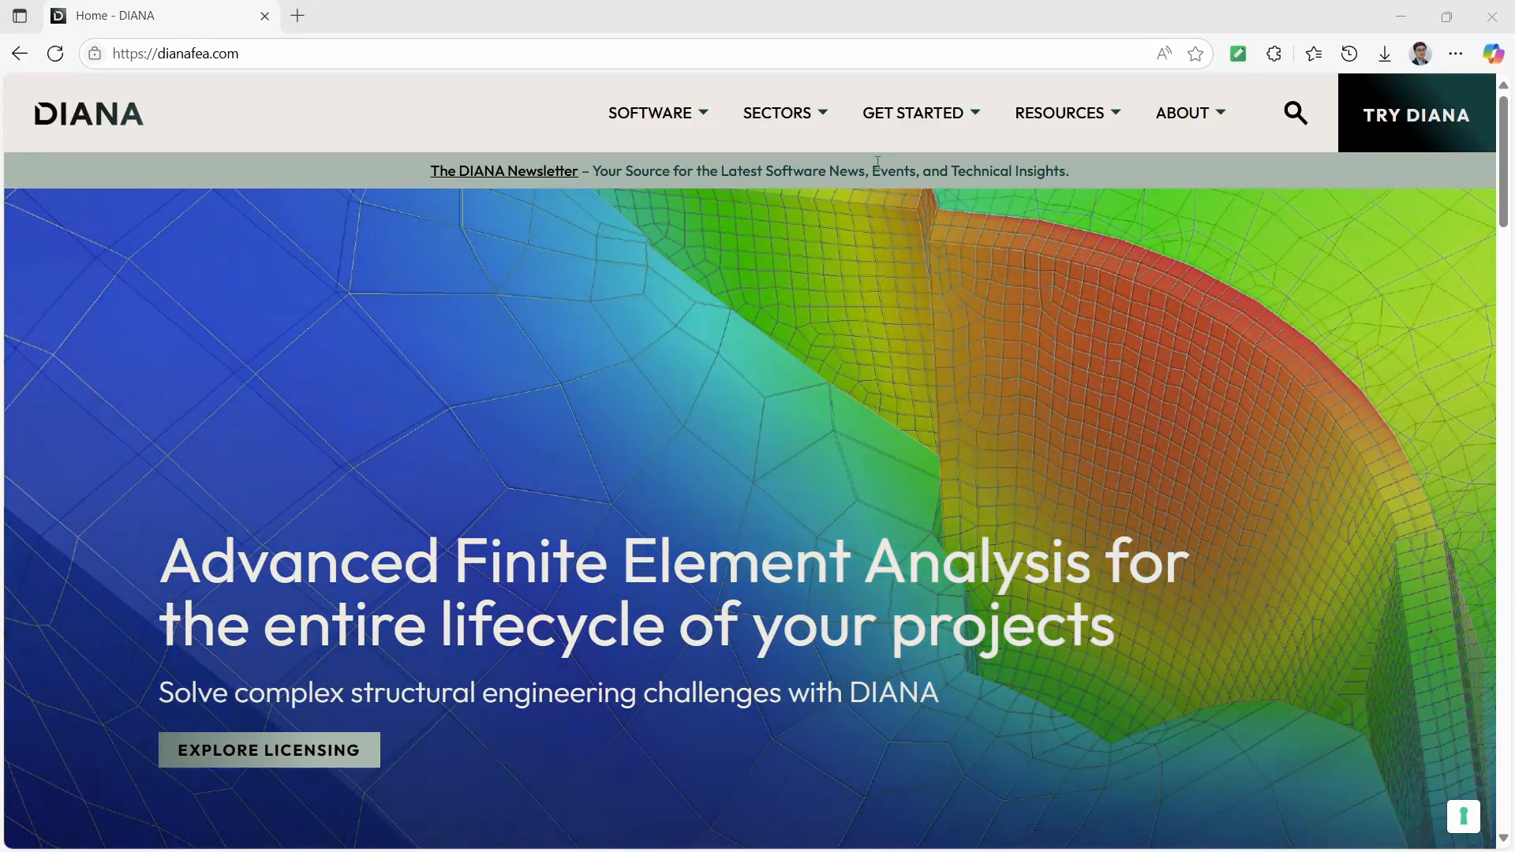
# Step: Switch to the dianafea.com website in the browser, open the Tutorials page and filter it by tutorial type Technical - Dynamic
pyautogui.moveTo(913, 150)
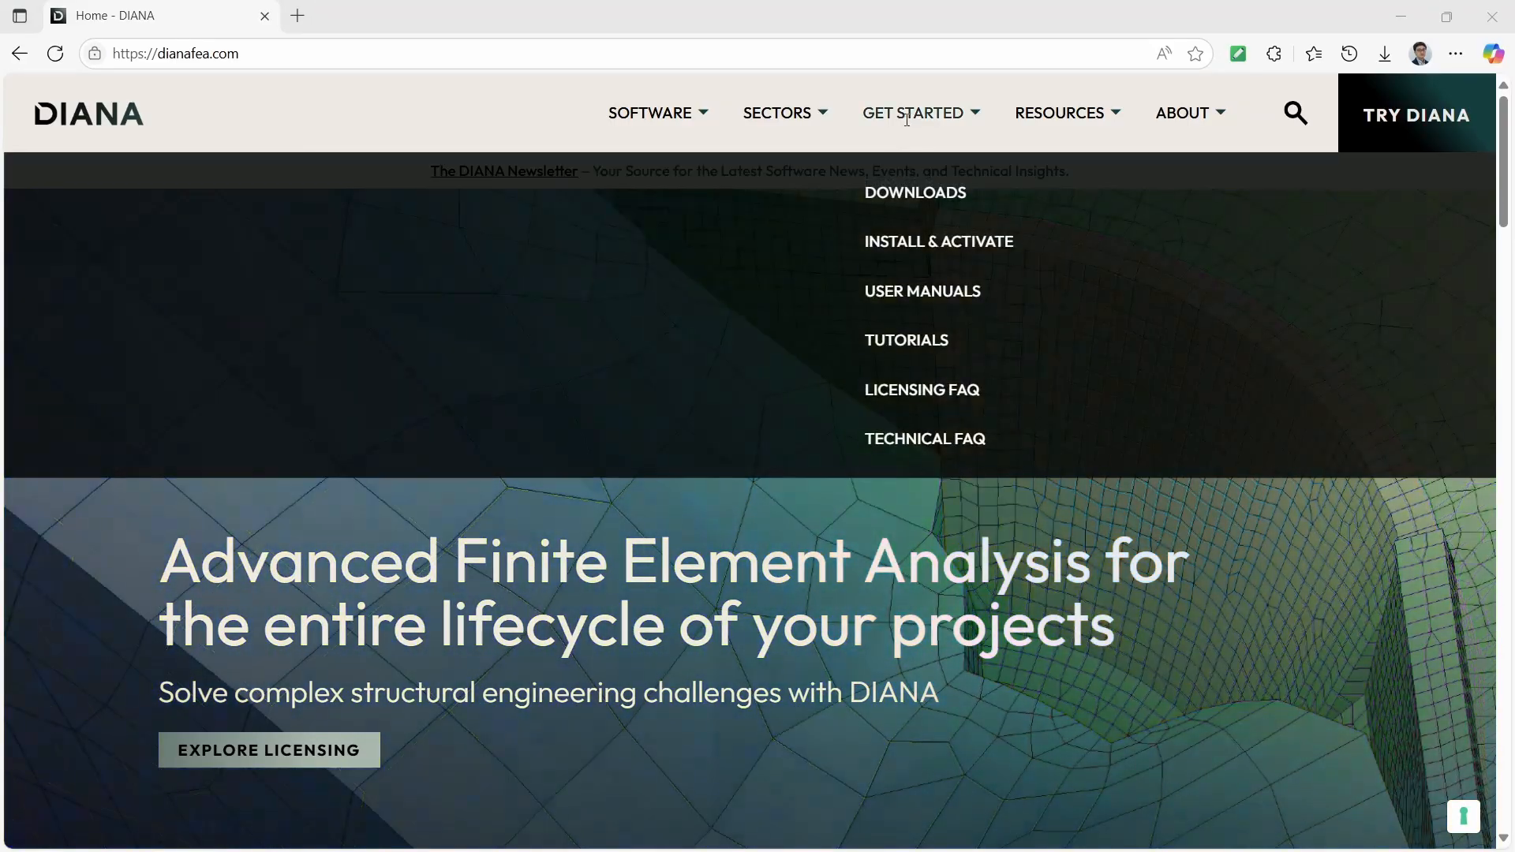
pyautogui.click(927, 342)
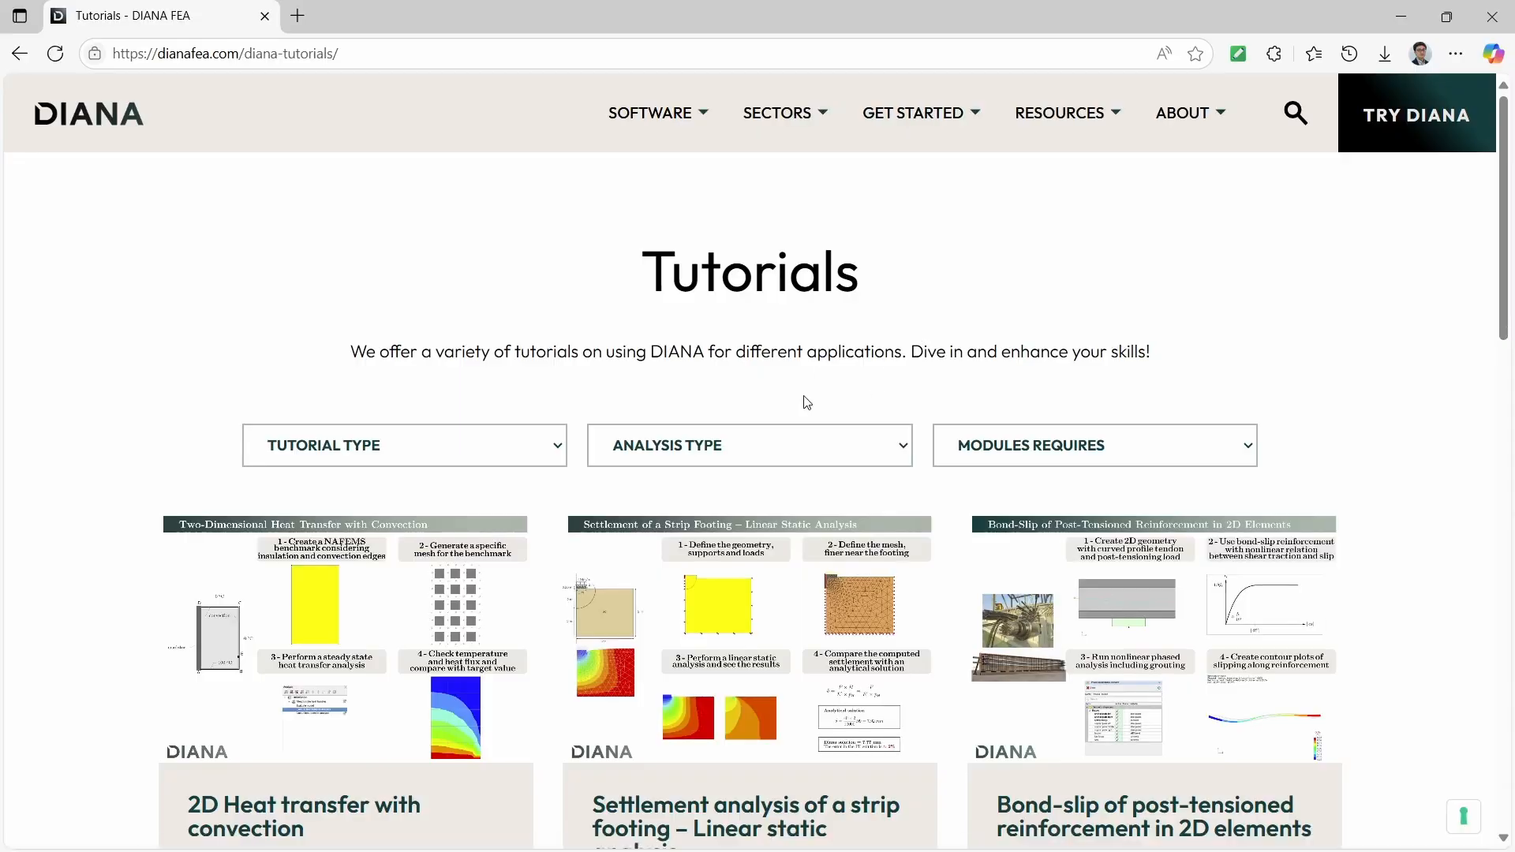
pyautogui.click(413, 448)
pyautogui.click(520, 589)
pyautogui.scroll(-15, 568, 524)
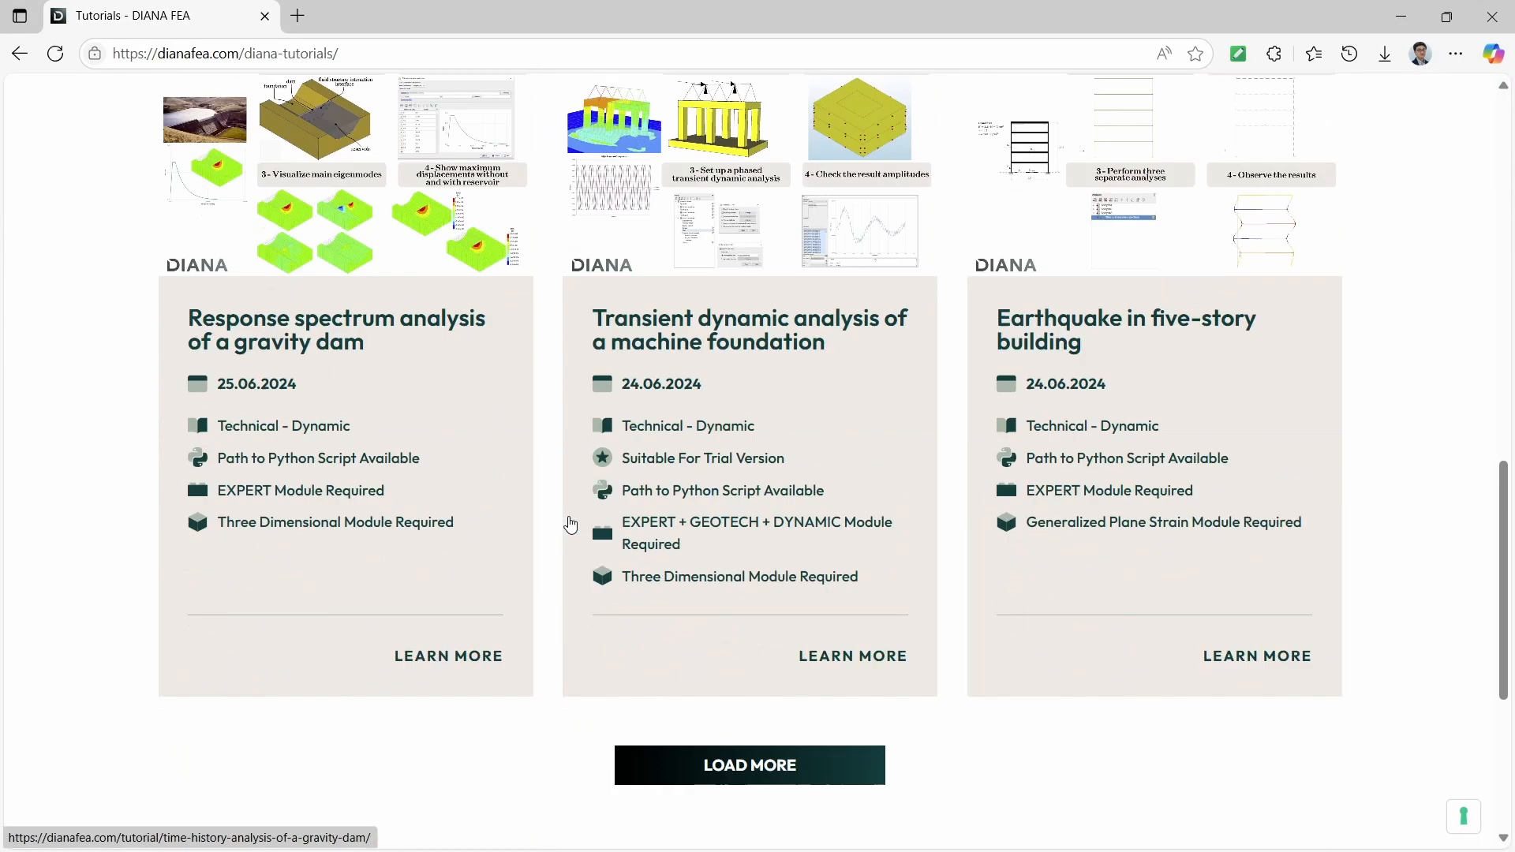
# Step: Load more of the filtered tutorials and open the Gas Explosion in a Tunnel tutorial
pyautogui.click(751, 766)
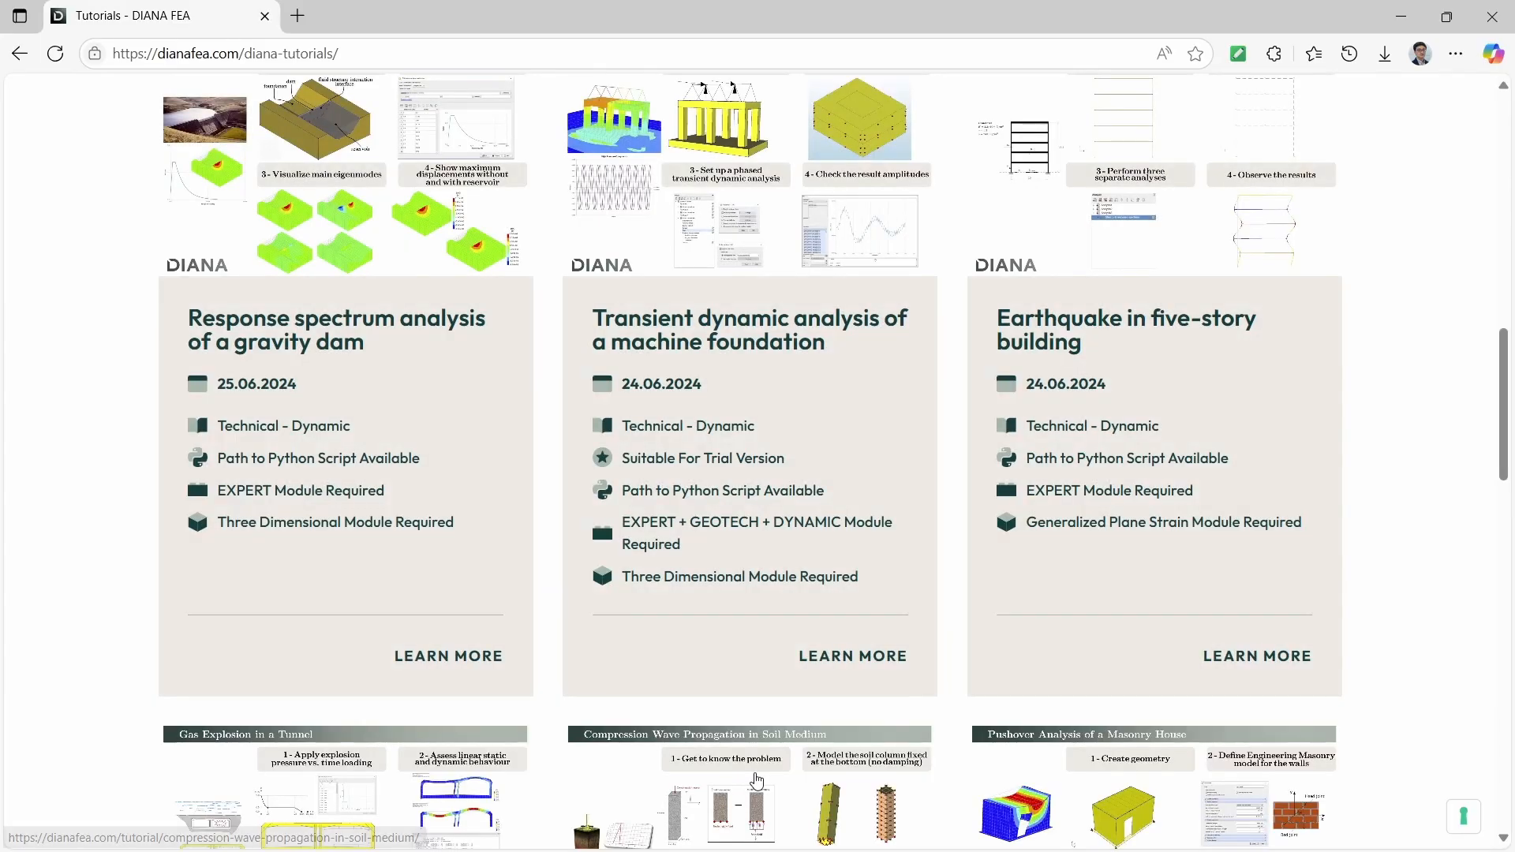
pyautogui.scroll(-1, 521, 663)
pyautogui.scroll(-5, 520, 662)
pyautogui.click(359, 396)
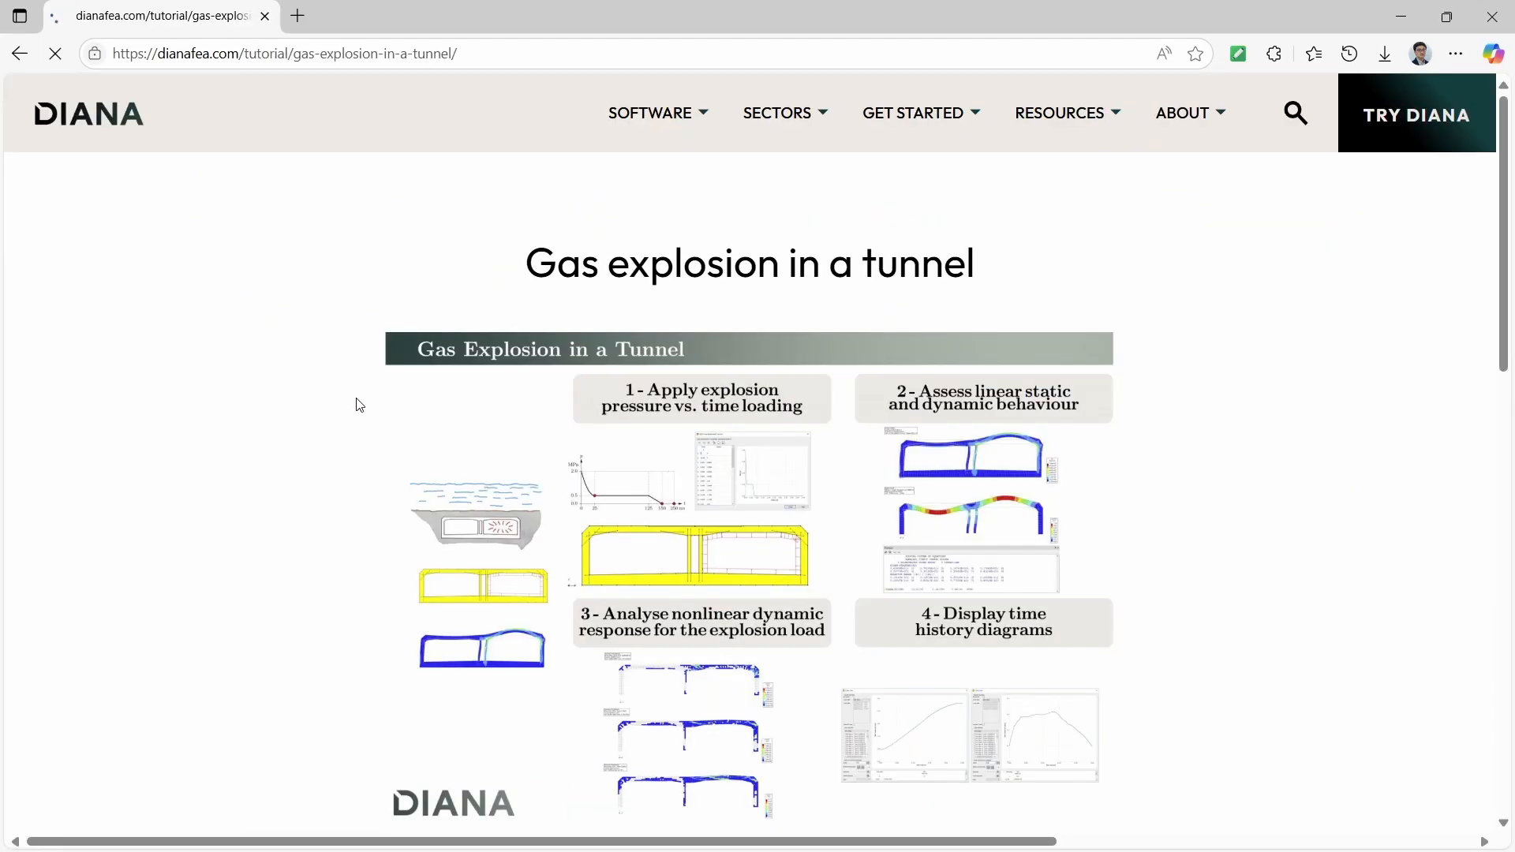
# Step: Find the tutorial's Python script path in its details table and highlight the \share\tutorials\GasExplosionTunnel directory text
pyautogui.scroll(-2, 828, 468)
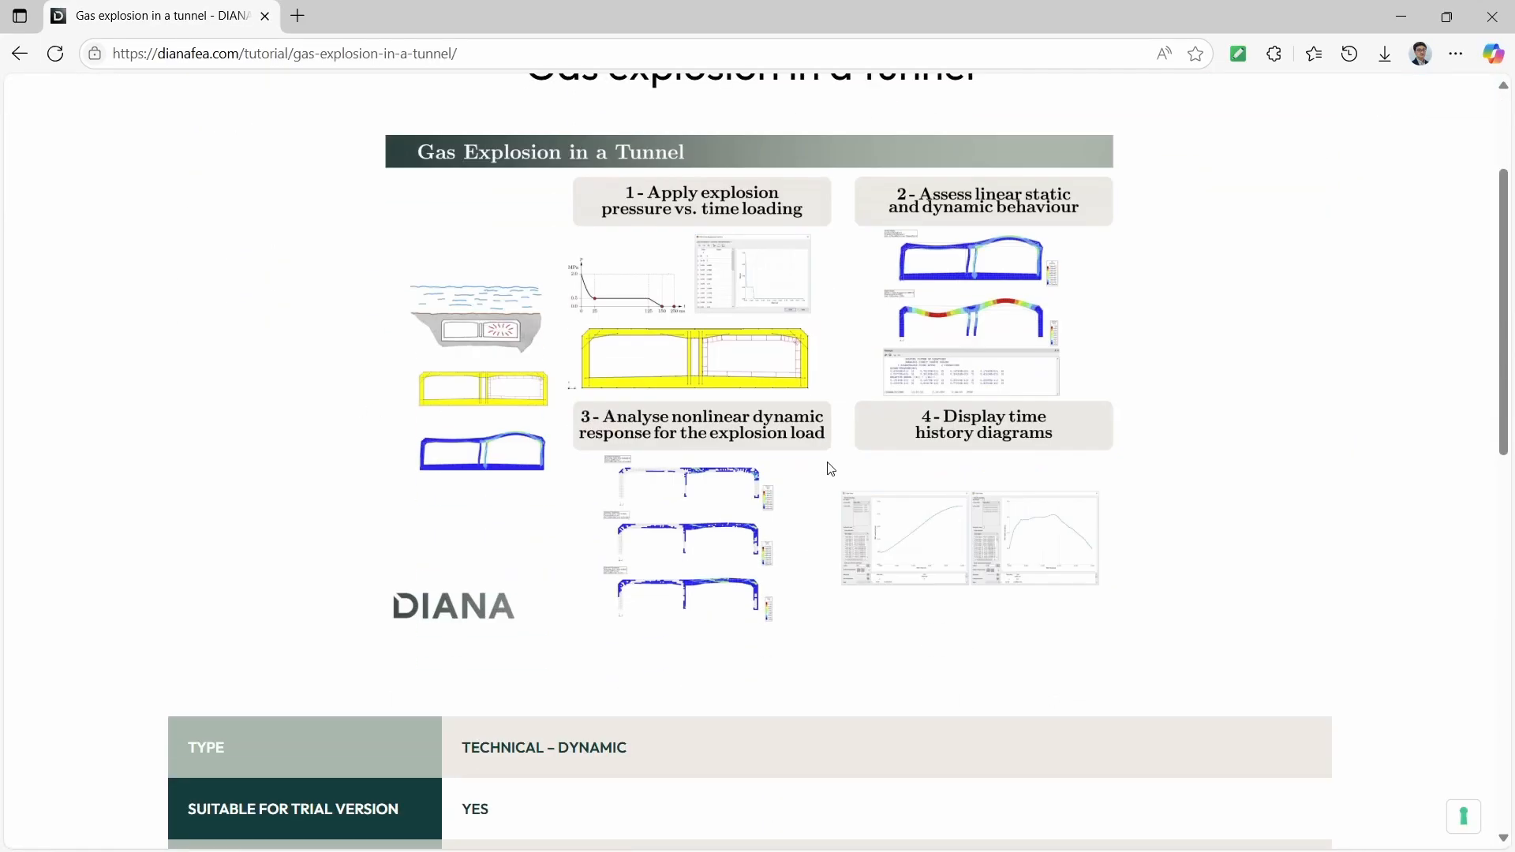
pyautogui.scroll(-6, 830, 469)
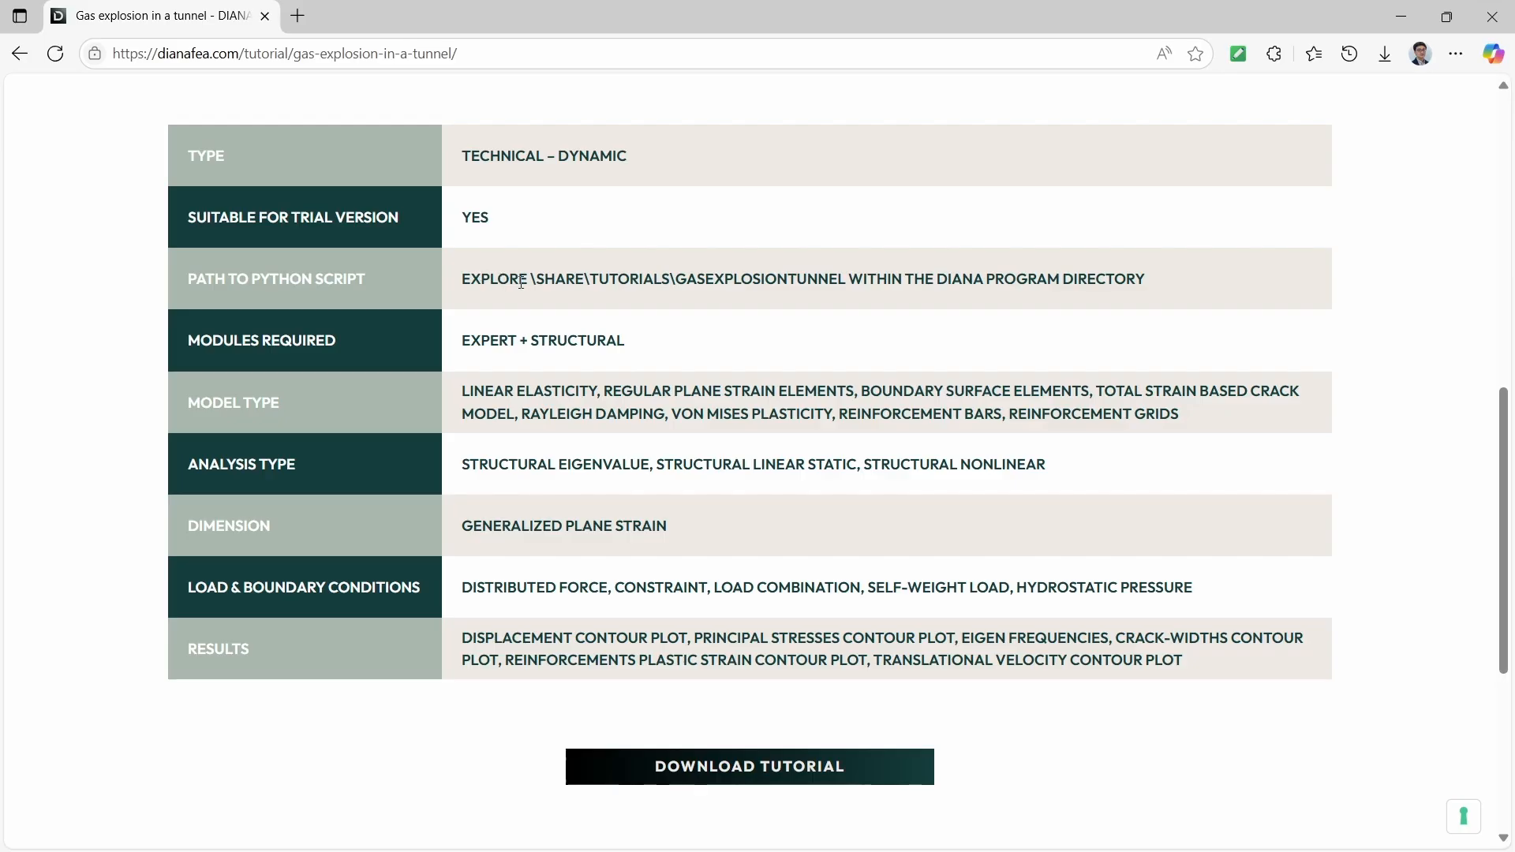
pyautogui.moveTo(528, 282); pyautogui.dragTo(1158, 296)
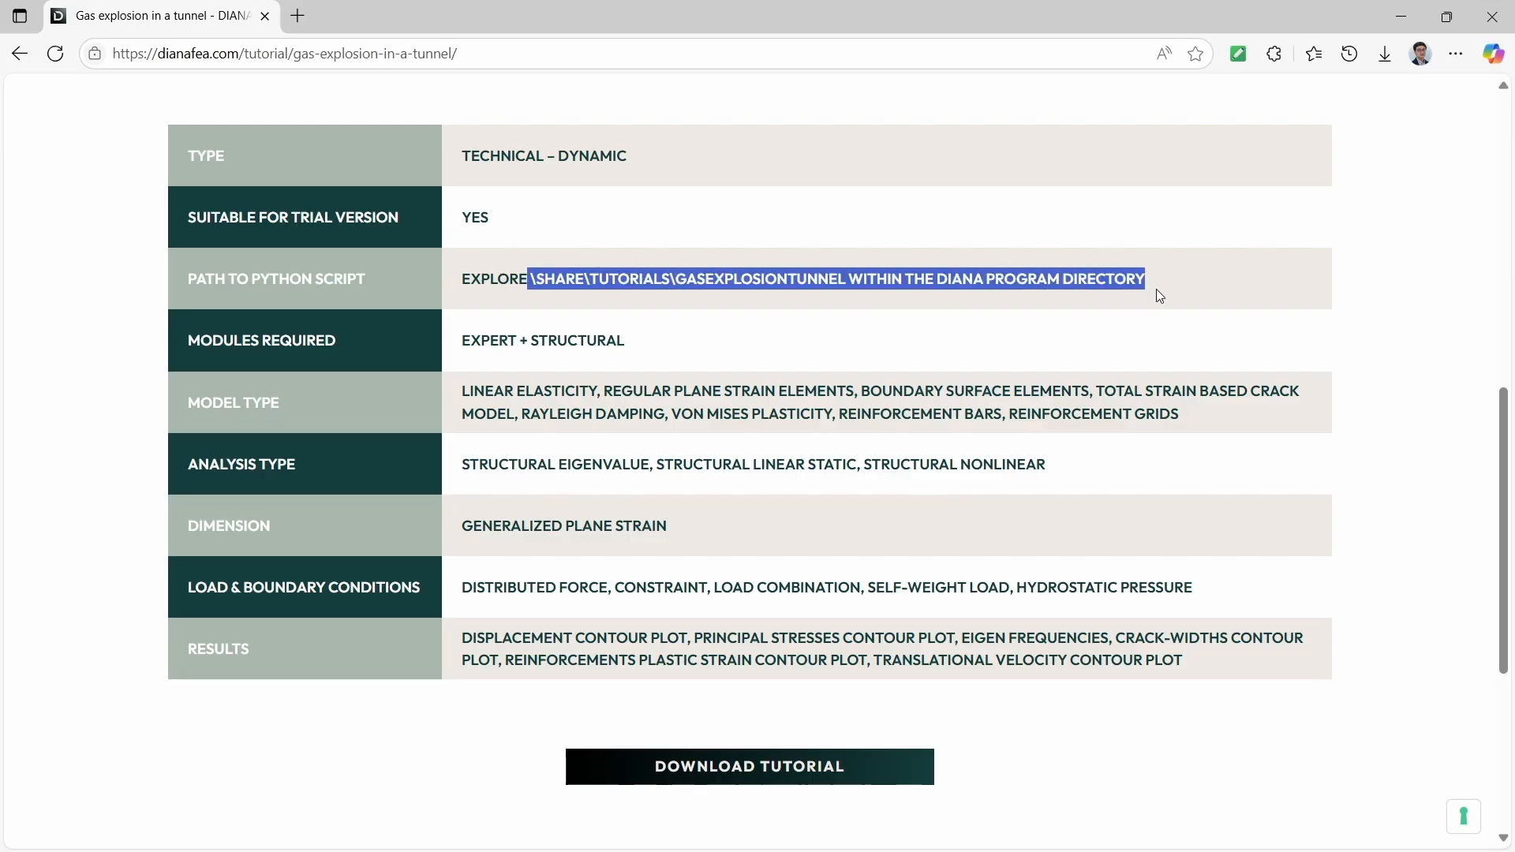